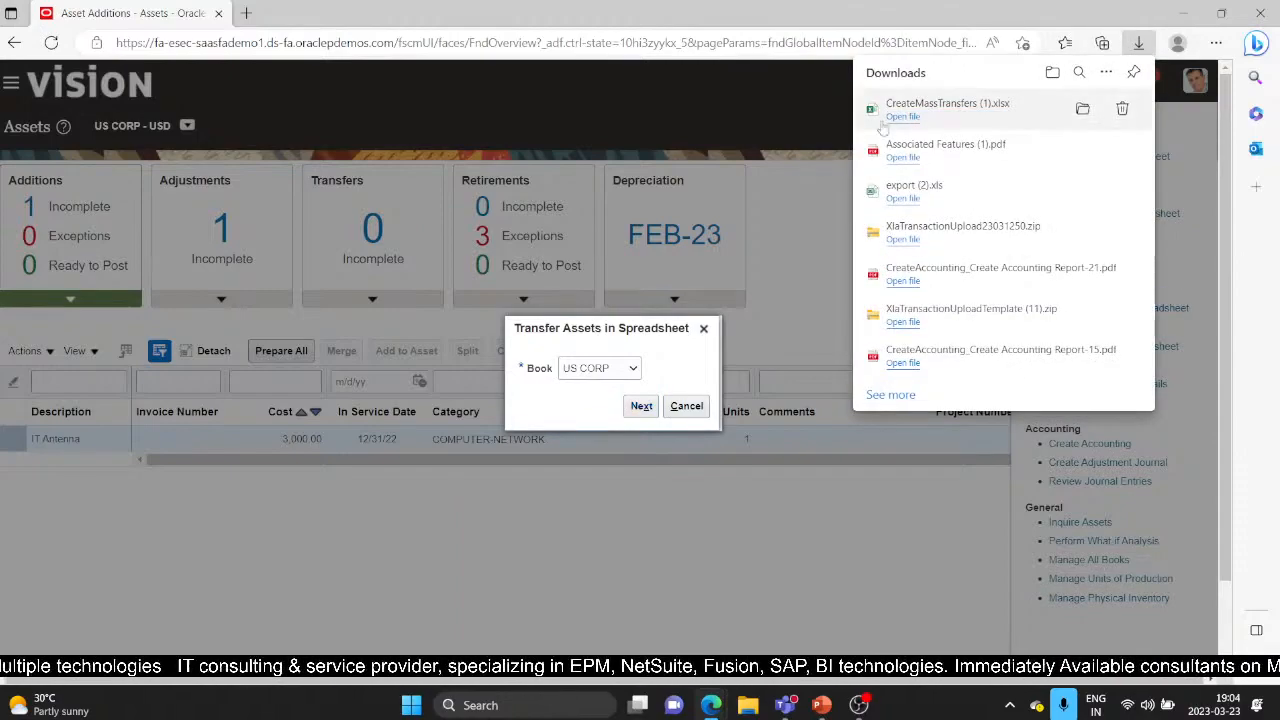
Step: Open the CreateMassTransfers workbook with editing enabled and connect, then close the Oracle sign-in window
left_click(901, 117)
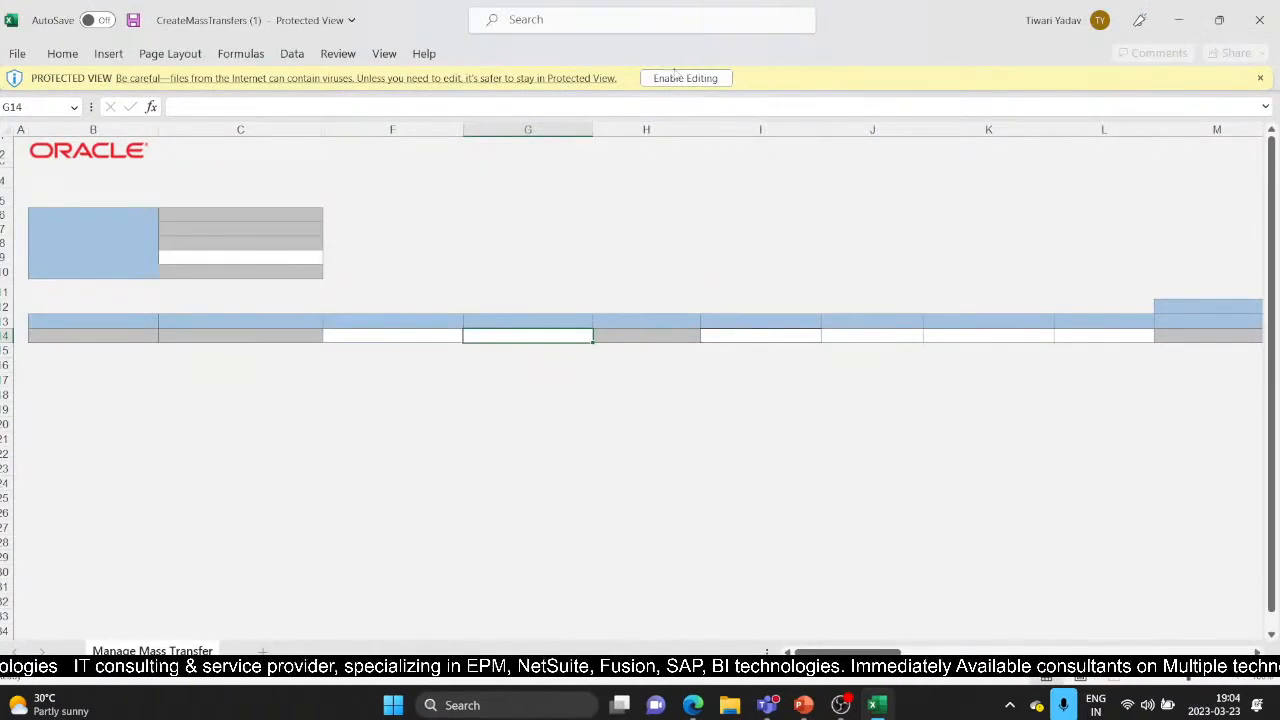
left_click(677, 78)
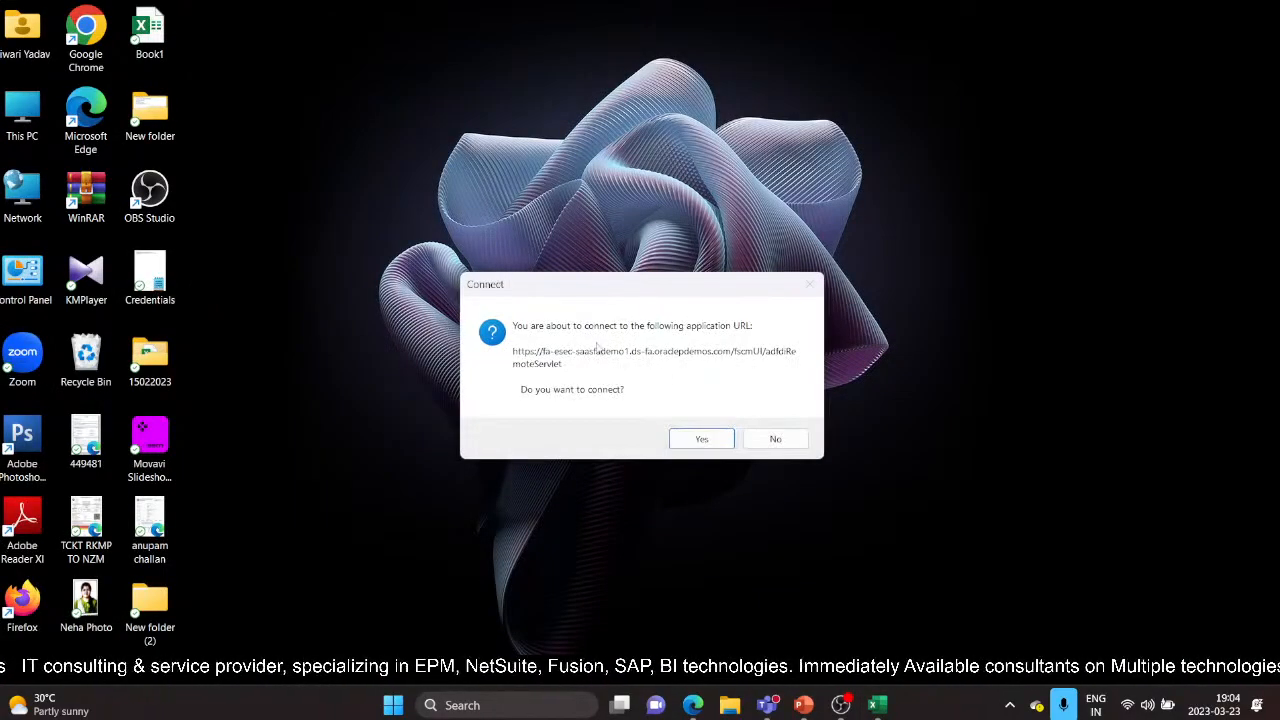
left_click(695, 440)
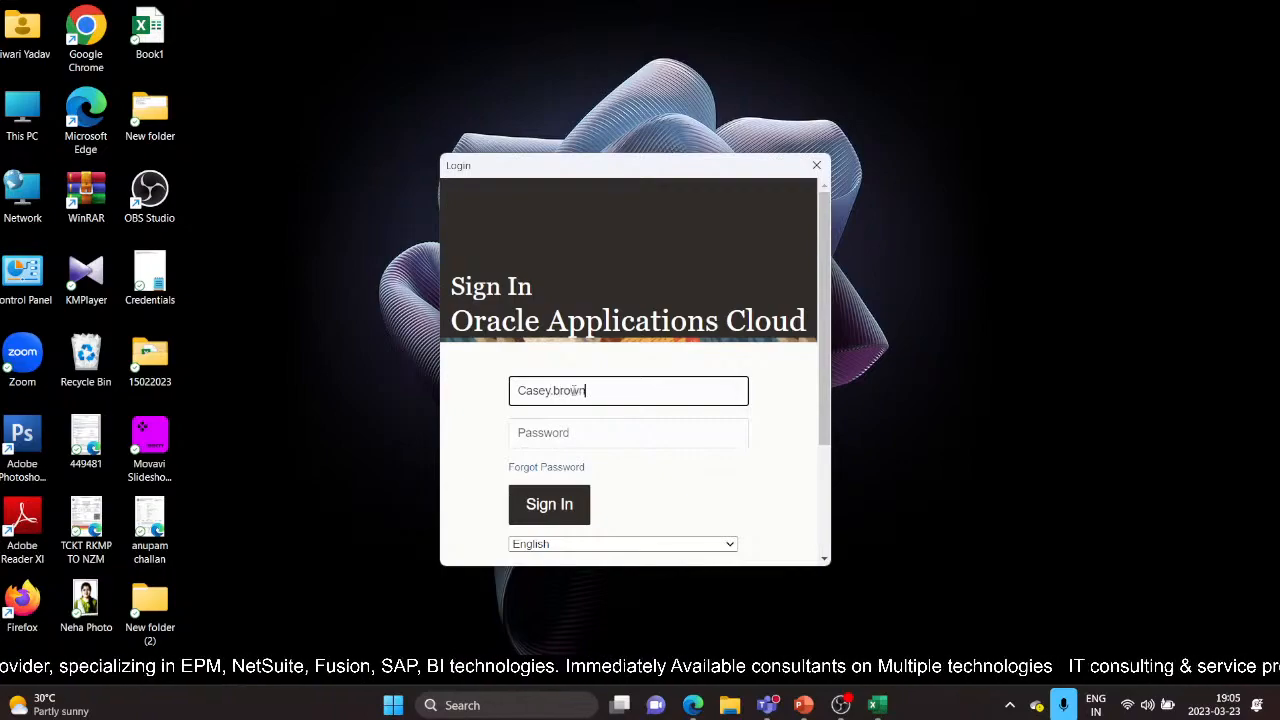
key("Tab")
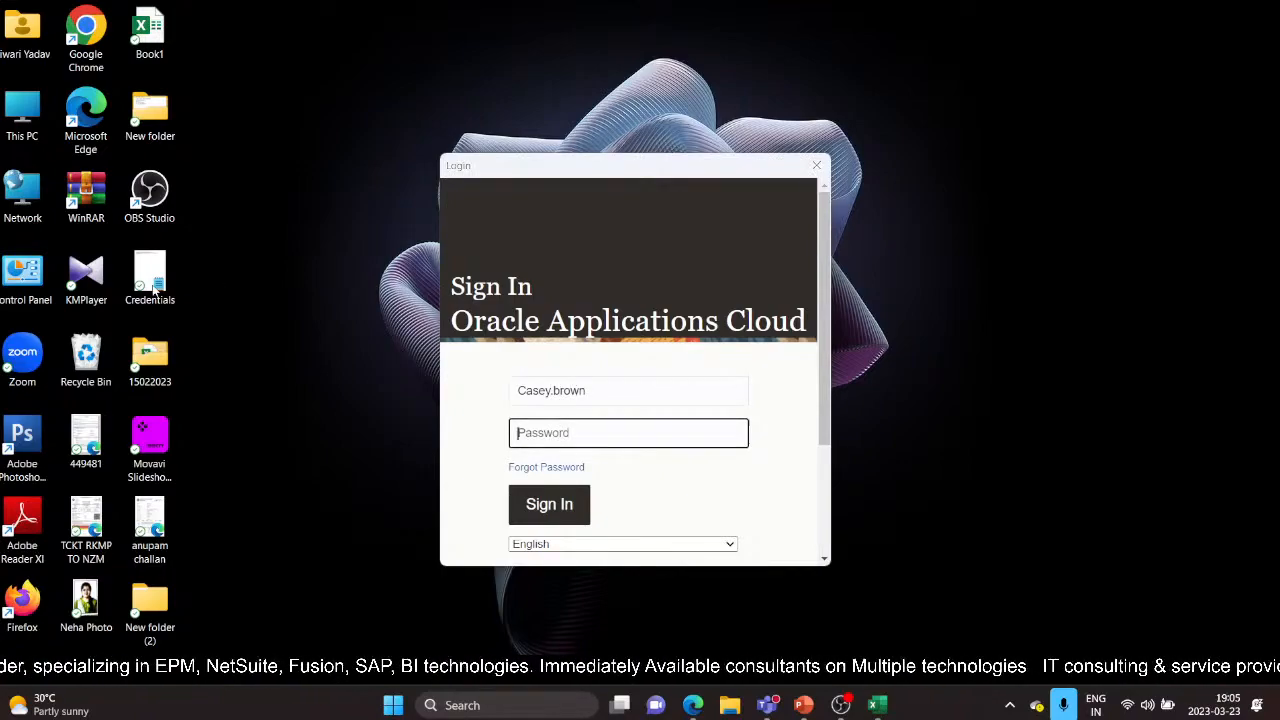
left_click(816, 164)
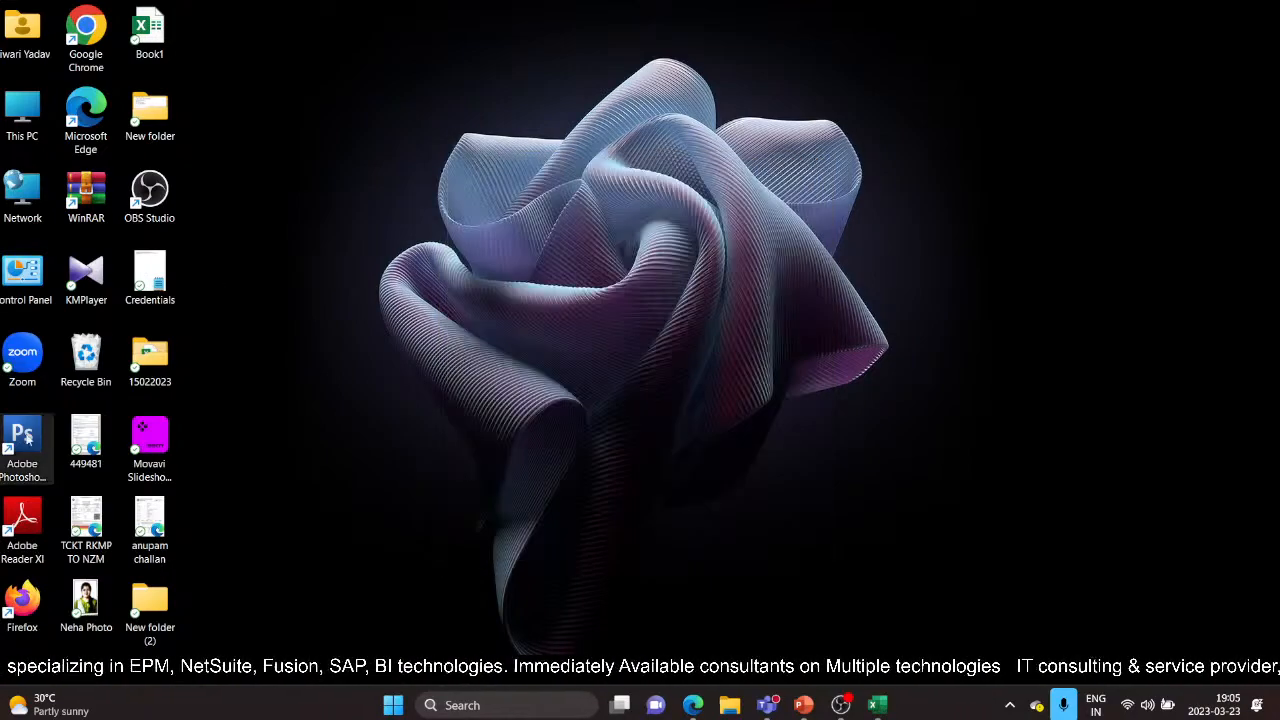
Step: Open the Credentials file in Notepad and select the saved Oracle password
double_click(150, 278)
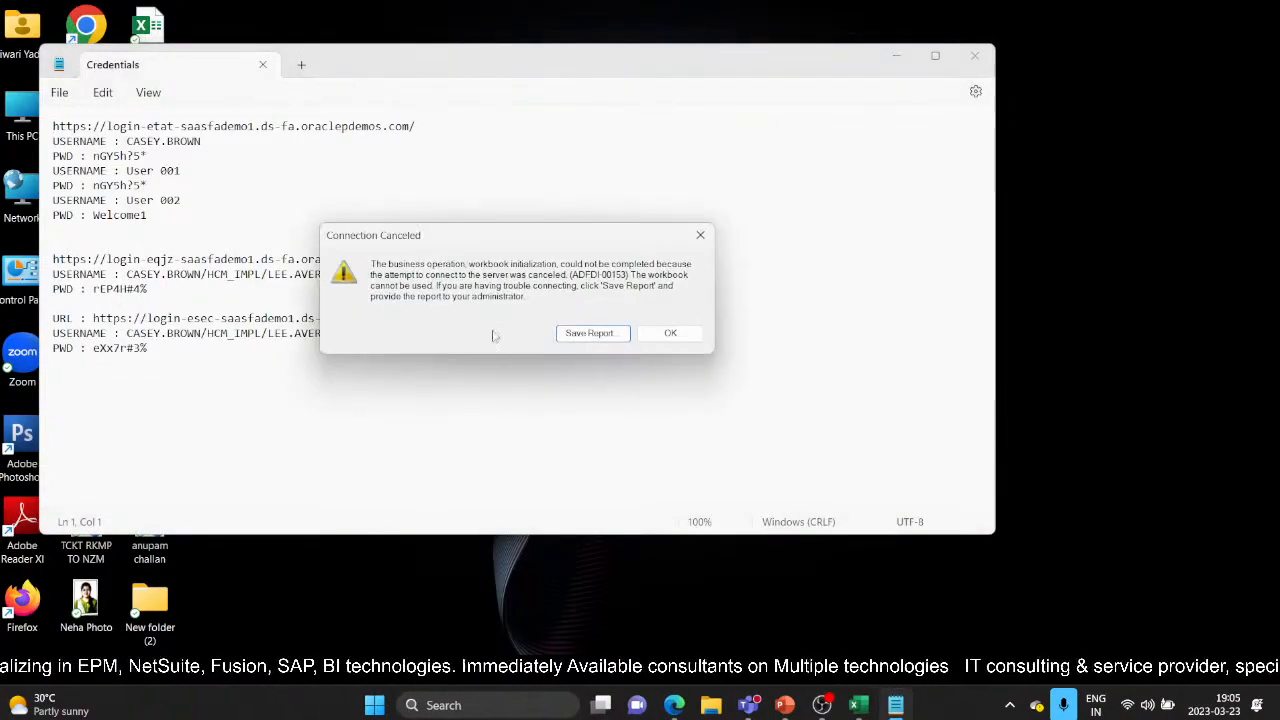
left_click(668, 333)
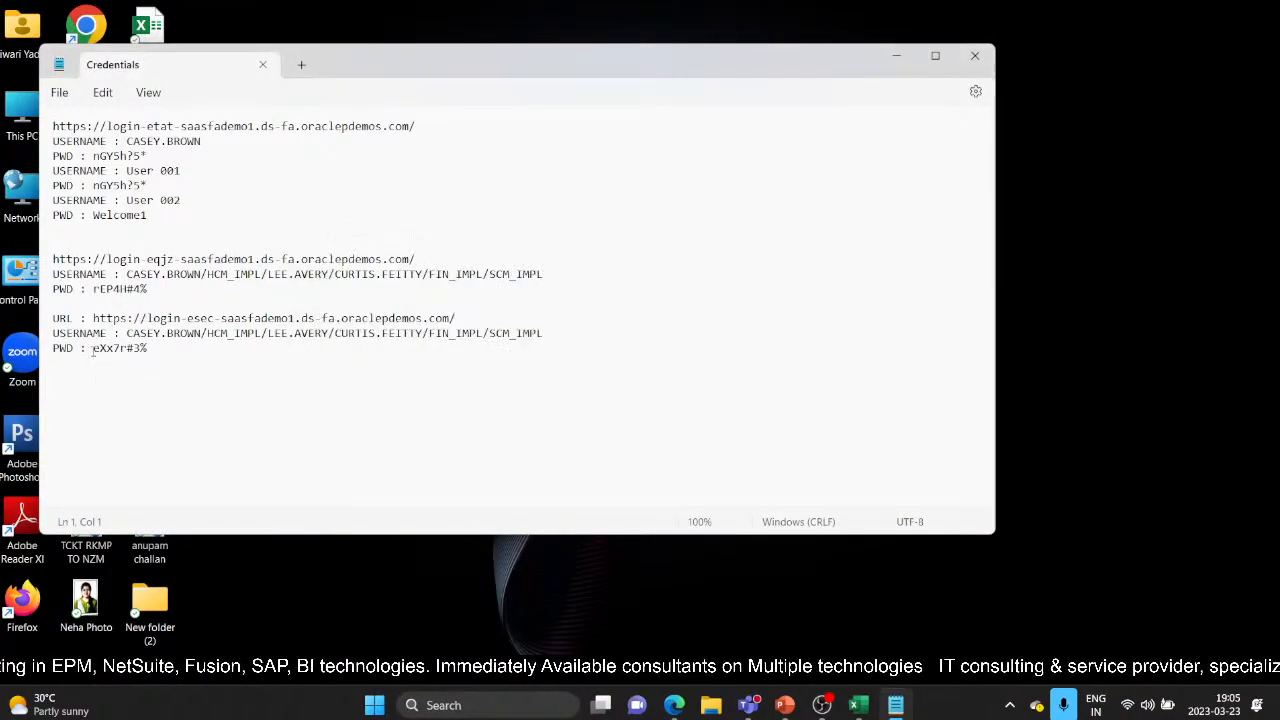
left_click_drag(93, 348, 148, 348)
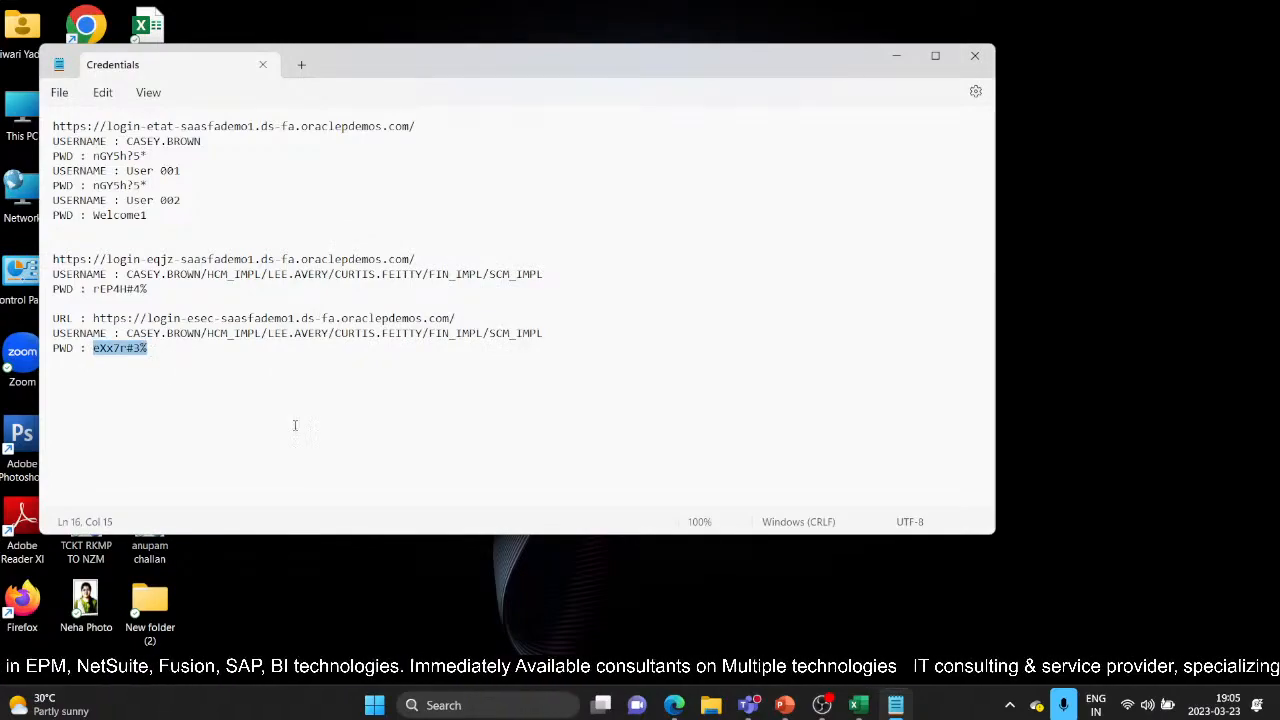
Step: Switch back to the Oracle Asset Additions page in Edge
right_click(862, 706)
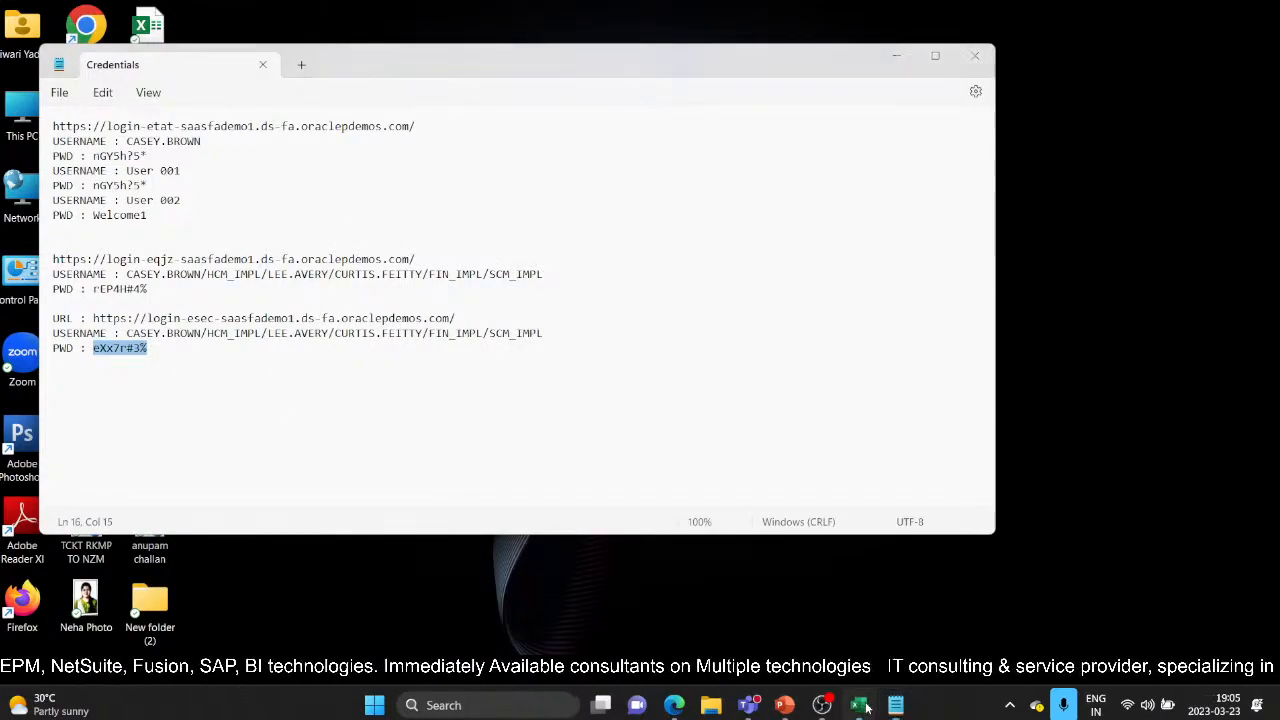
left_click(812, 660)
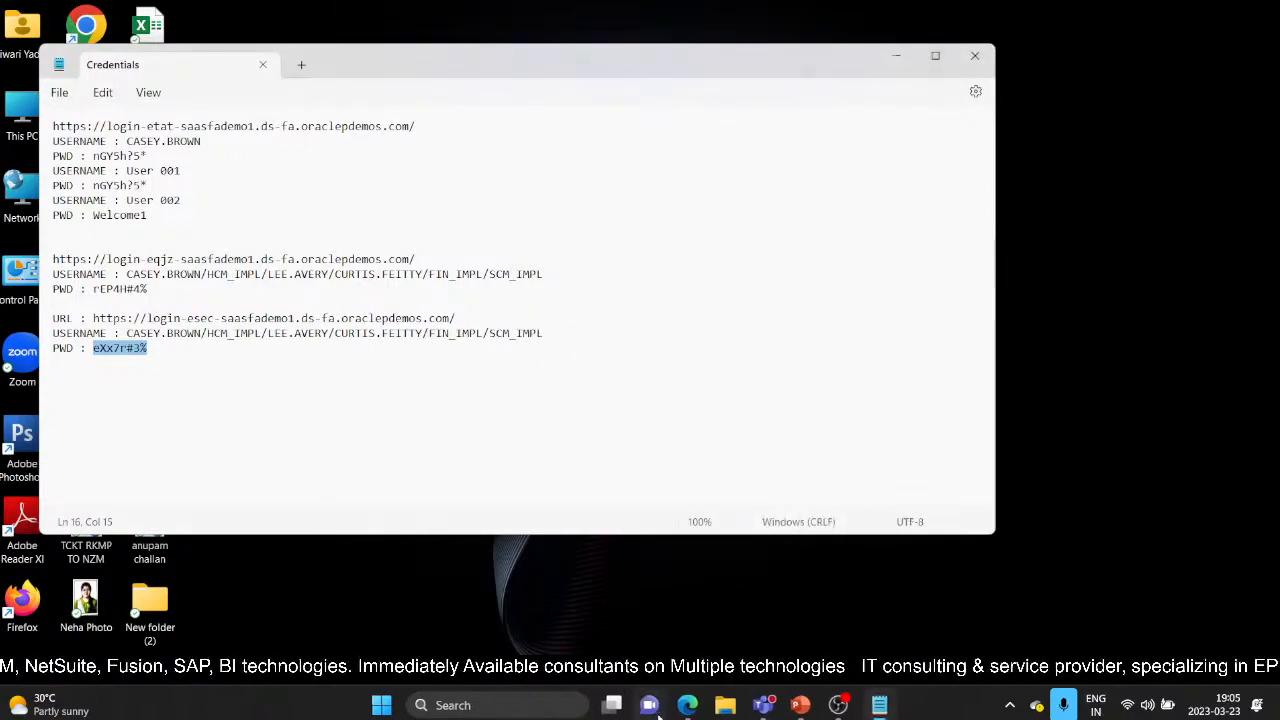
left_click(693, 707)
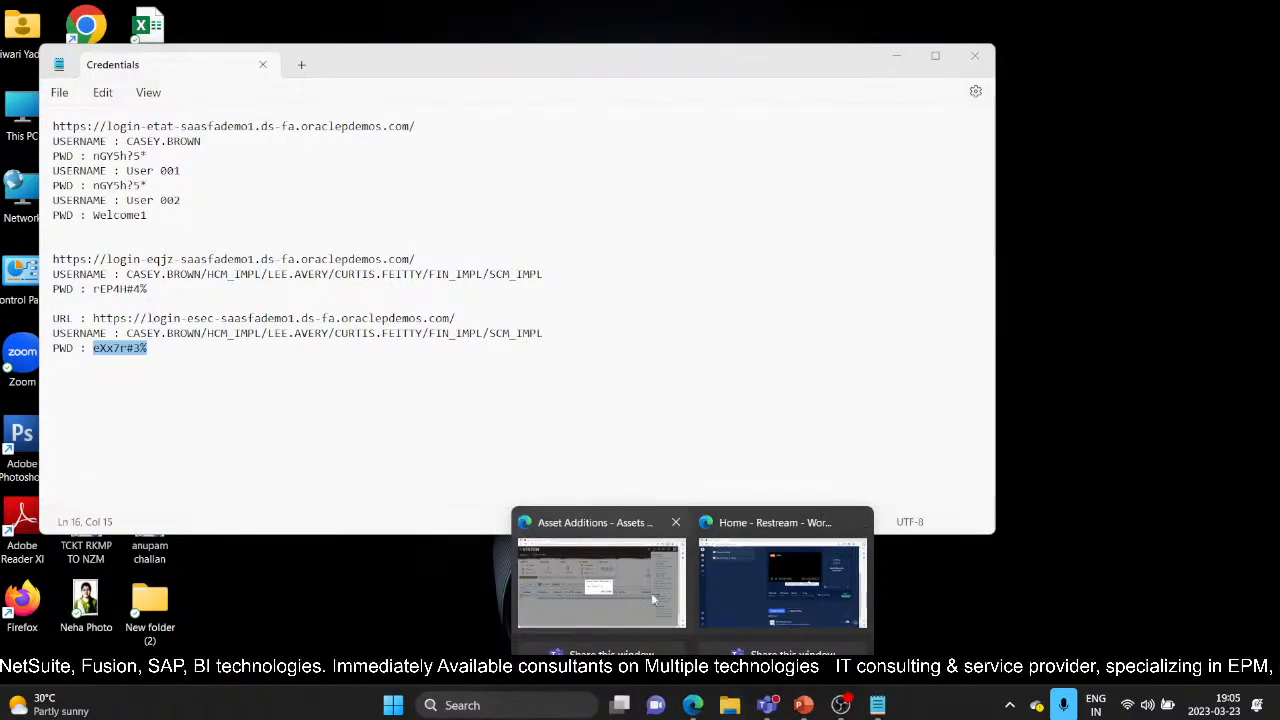
left_click(600, 575)
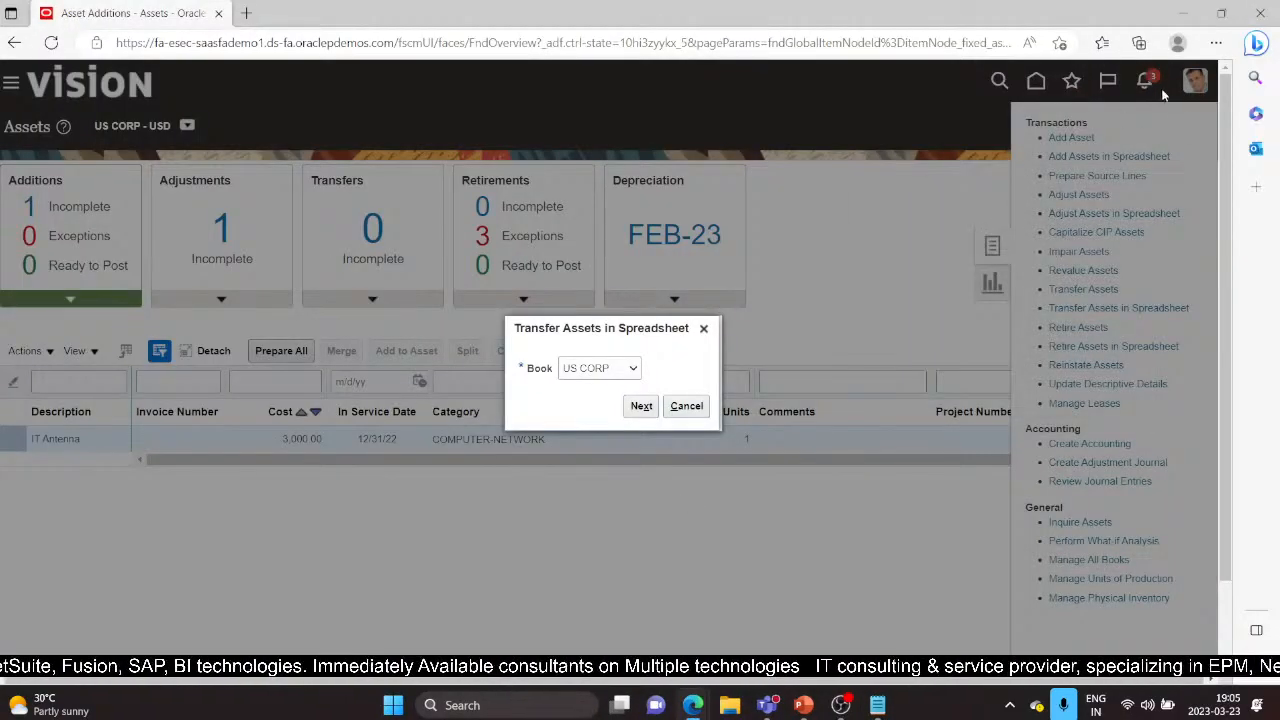
Step: Reopen CreateMassTransfers from Edge downloads, enable editing and agree to connect to Oracle
left_click(1216, 42)
left_click(1038, 272)
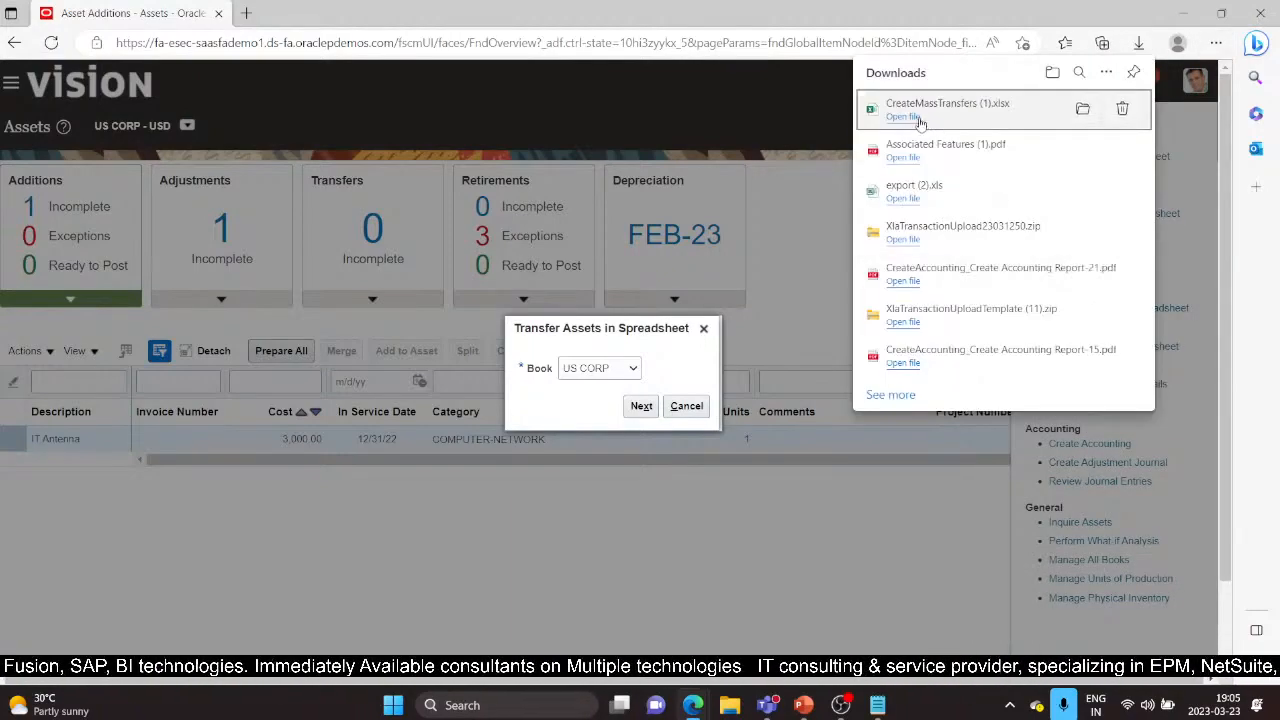
left_click(902, 117)
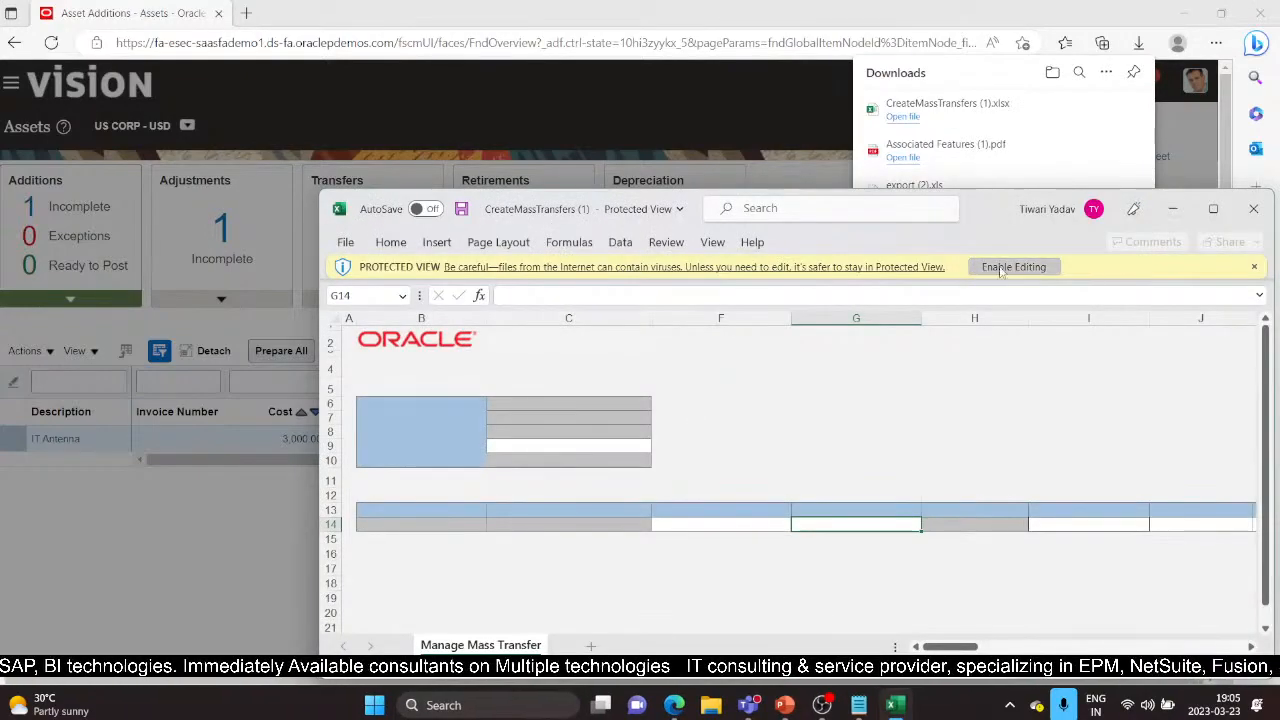
left_click(1000, 268)
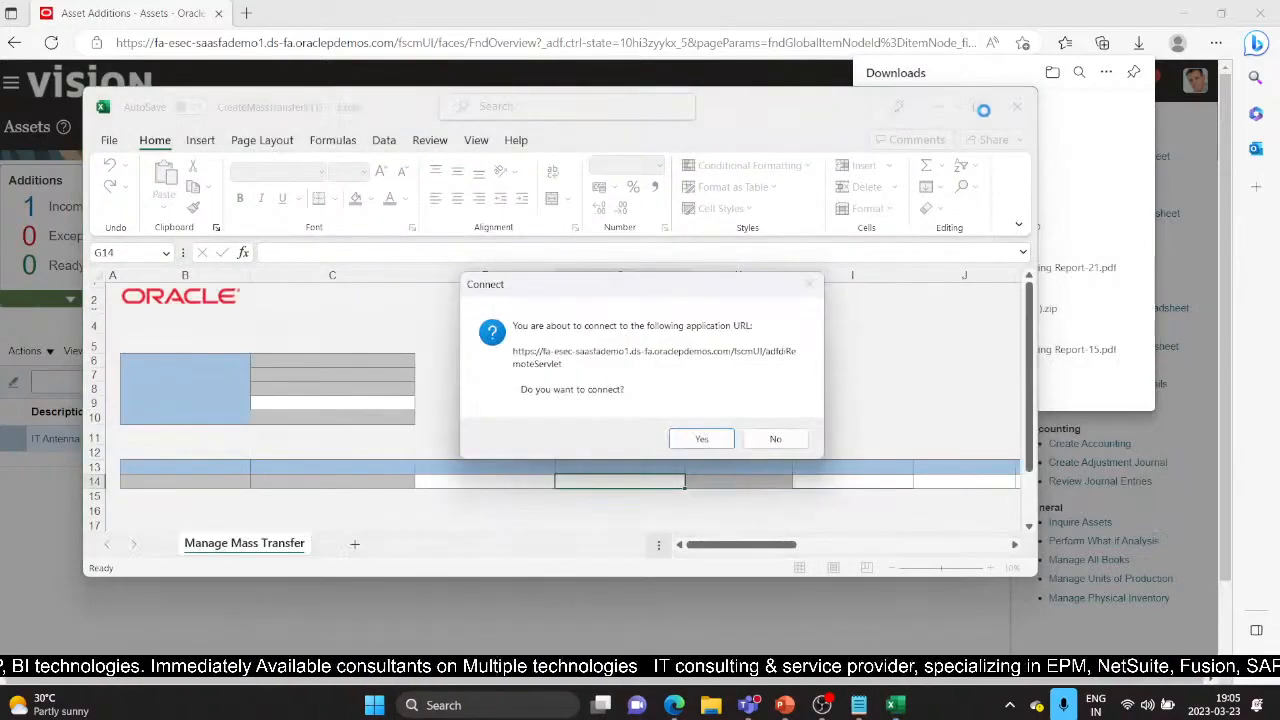
left_click(700, 434)
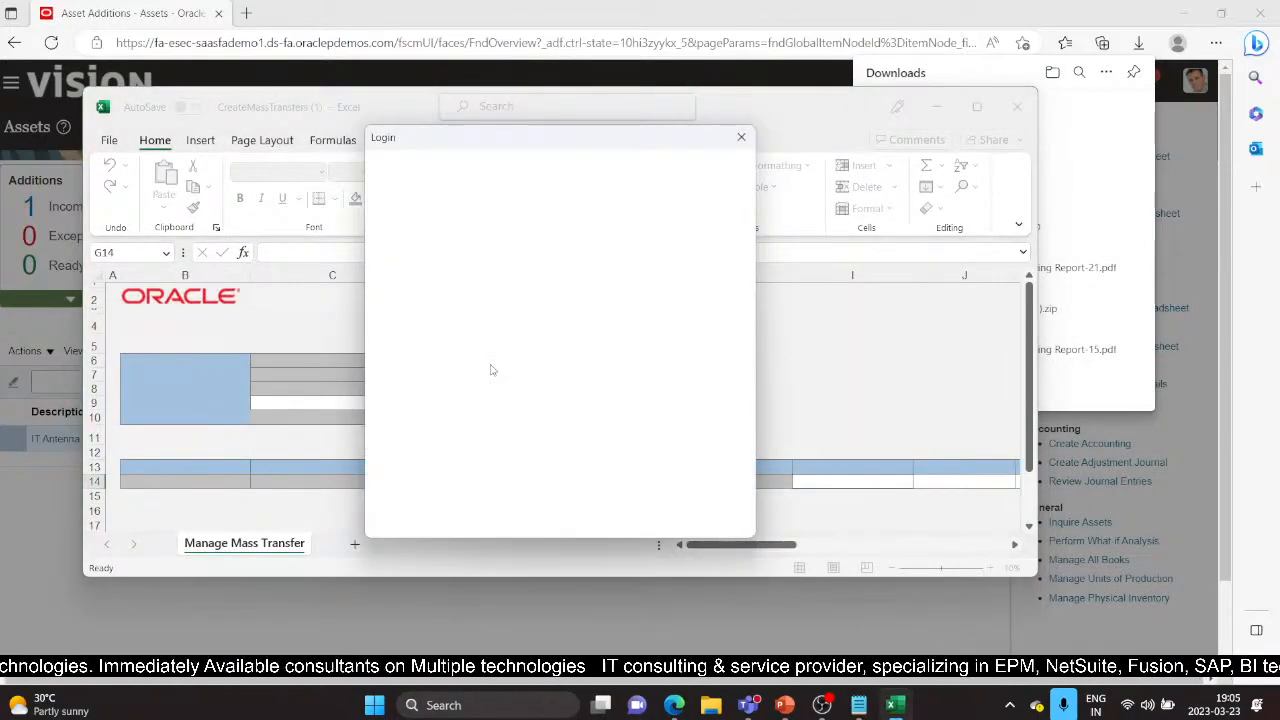
Step: Sign in to Oracle Applications Cloud with the user ID and password
left_click(513, 360)
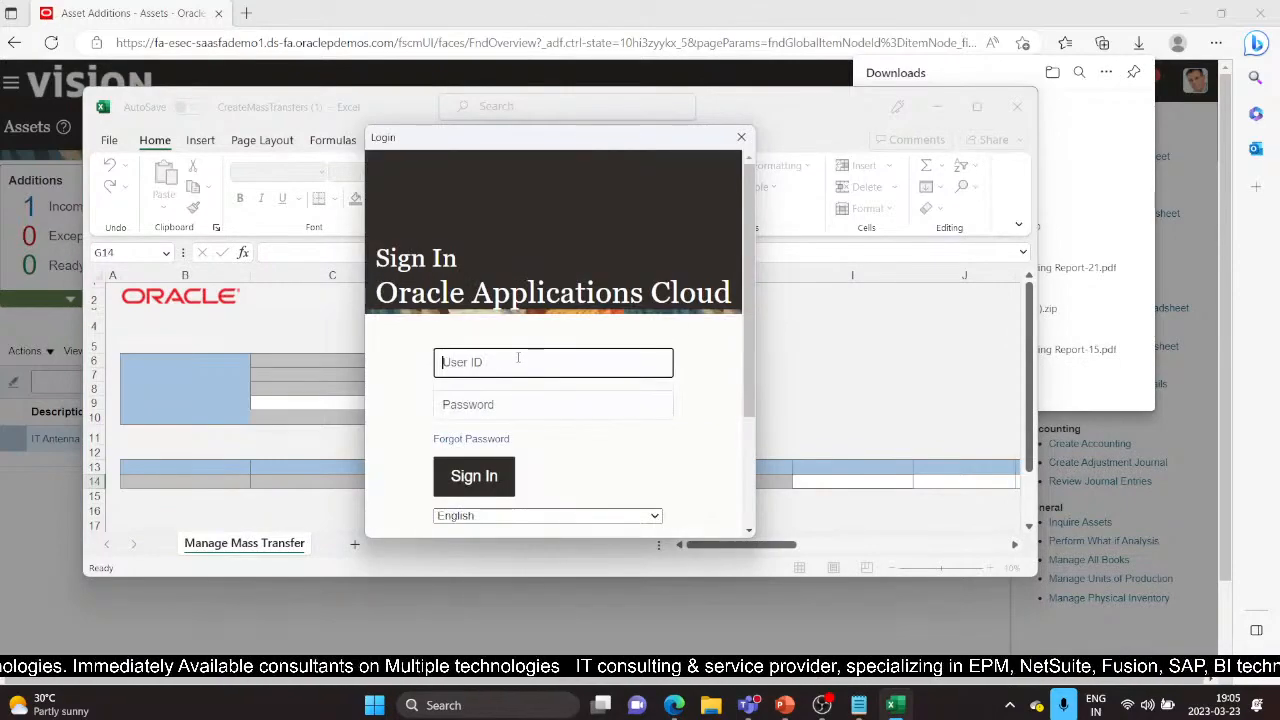
type("c")
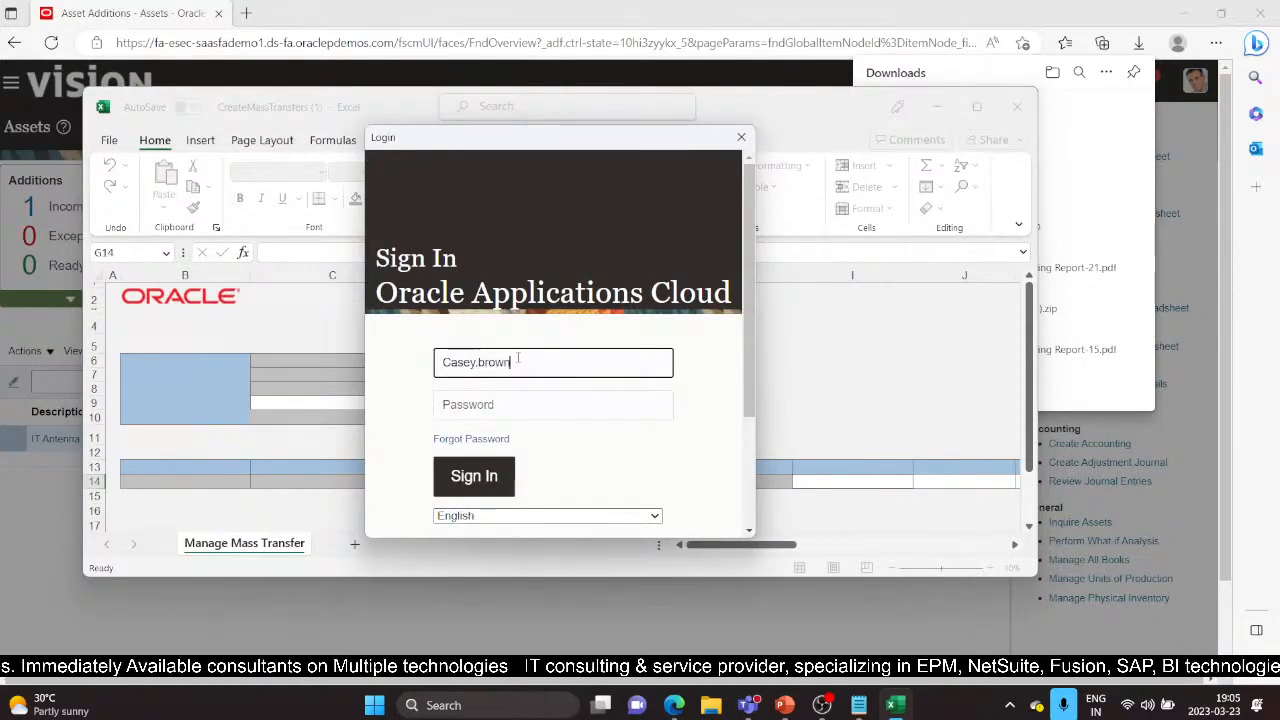
key("Tab")
type("********")
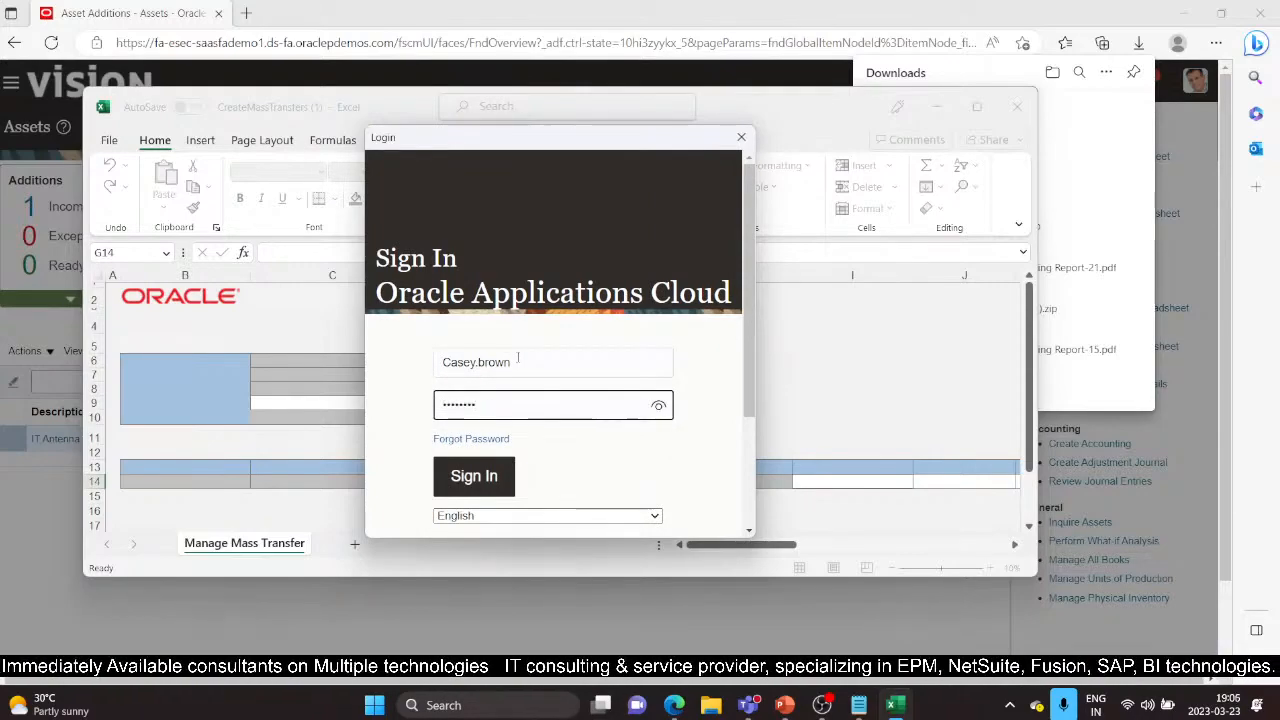
left_click(490, 479)
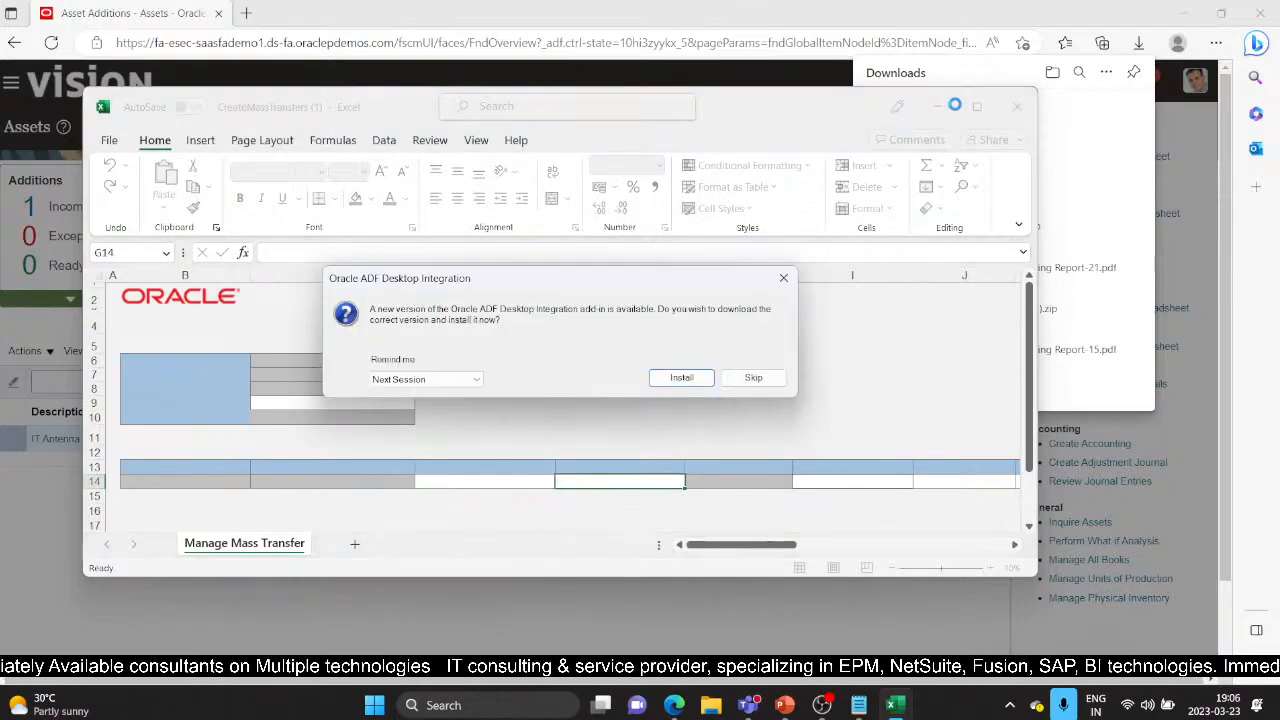
Step: Skip the ADF Desktop Integration update, maximize Excel, and return to the Asset Additions page
left_click(752, 378)
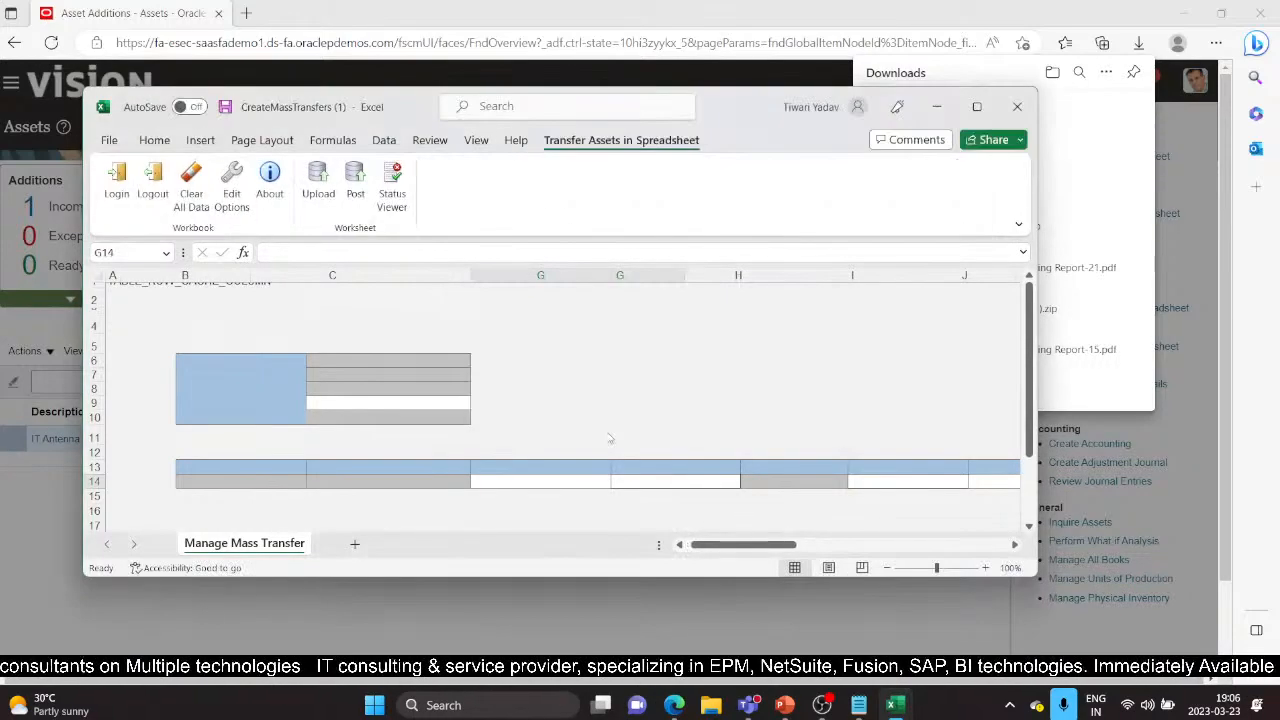
left_click(977, 106)
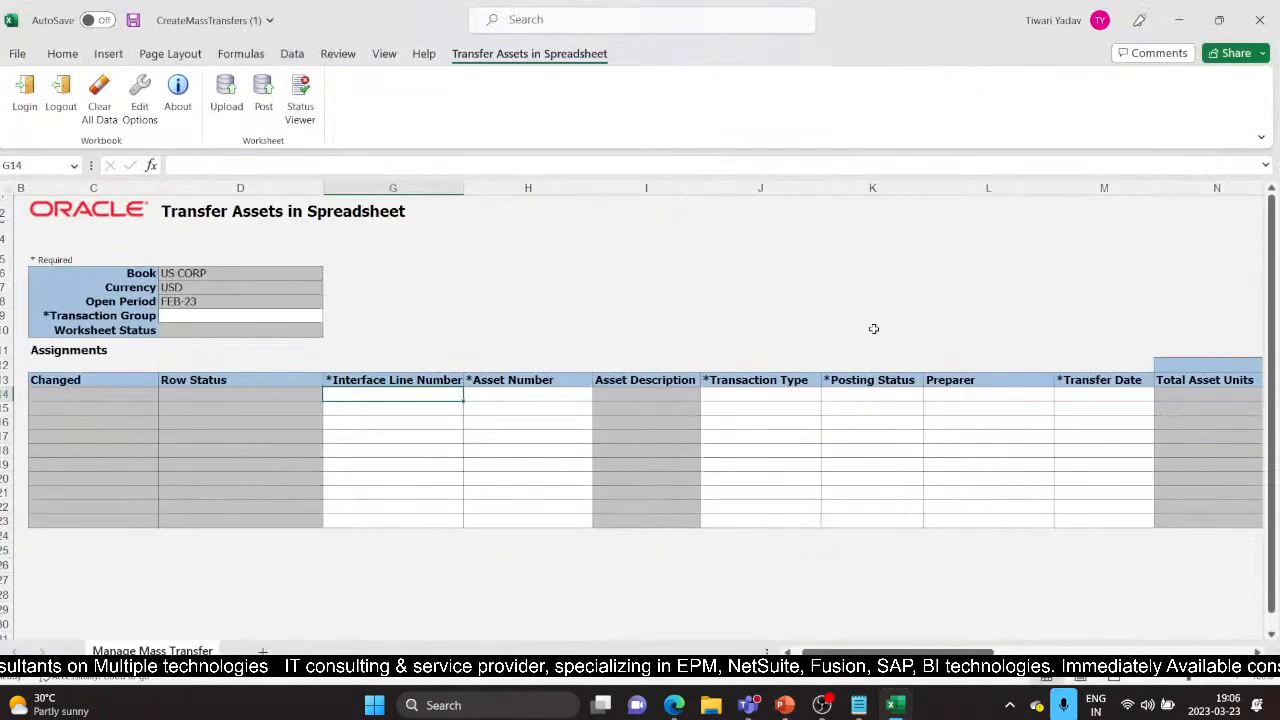
left_click(673, 705)
left_click(586, 578)
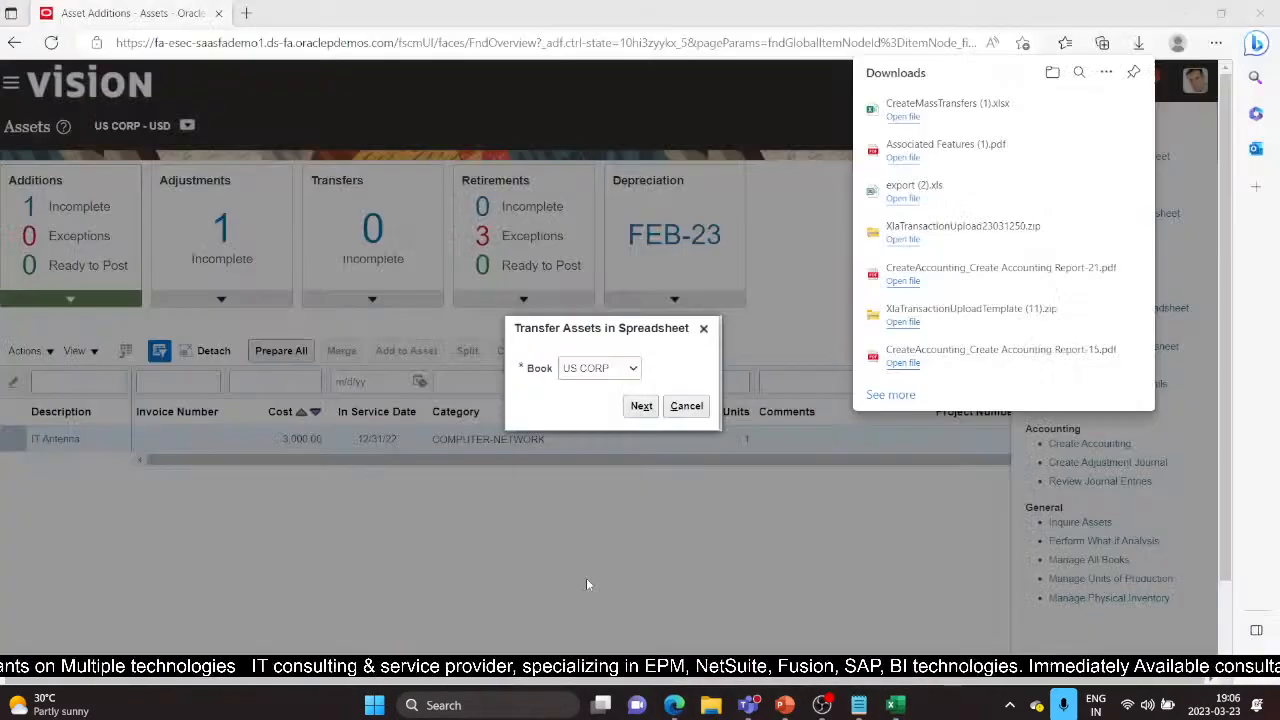
Step: Cancel the spreadsheet dialog and search Inquire Assets by asset number to list 110039 and 110040
left_click(693, 410)
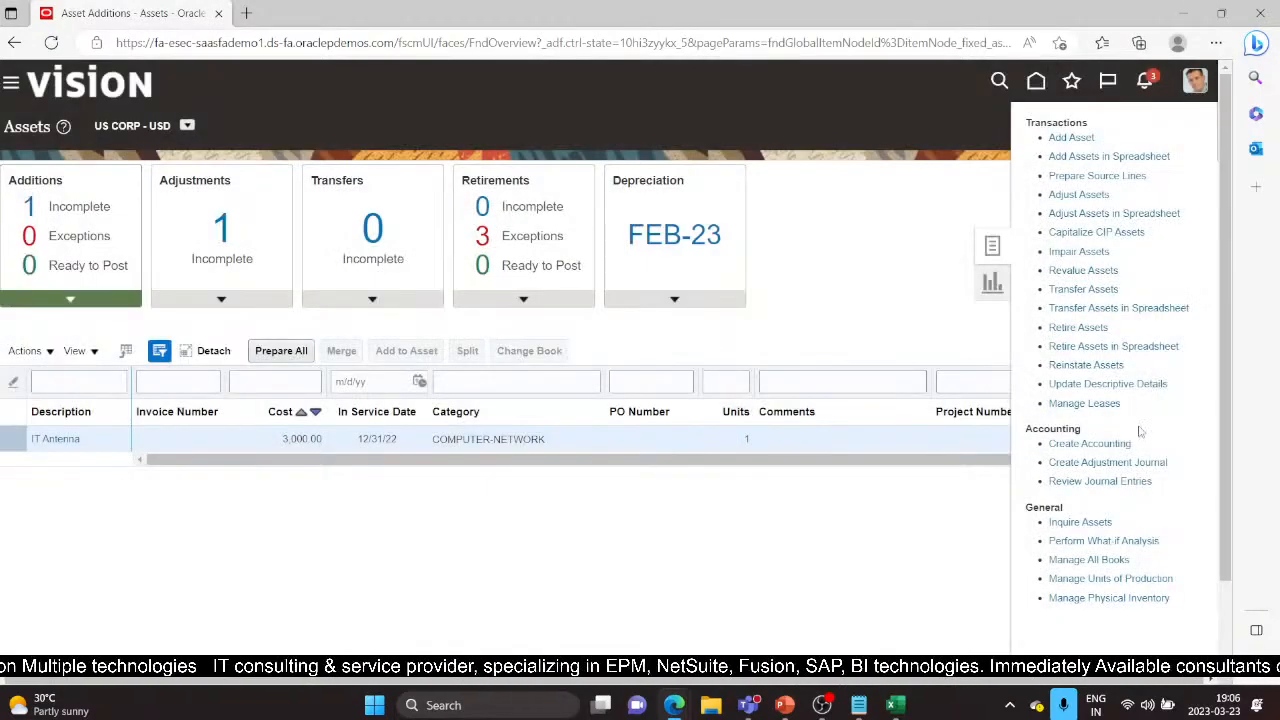
left_click(1084, 522)
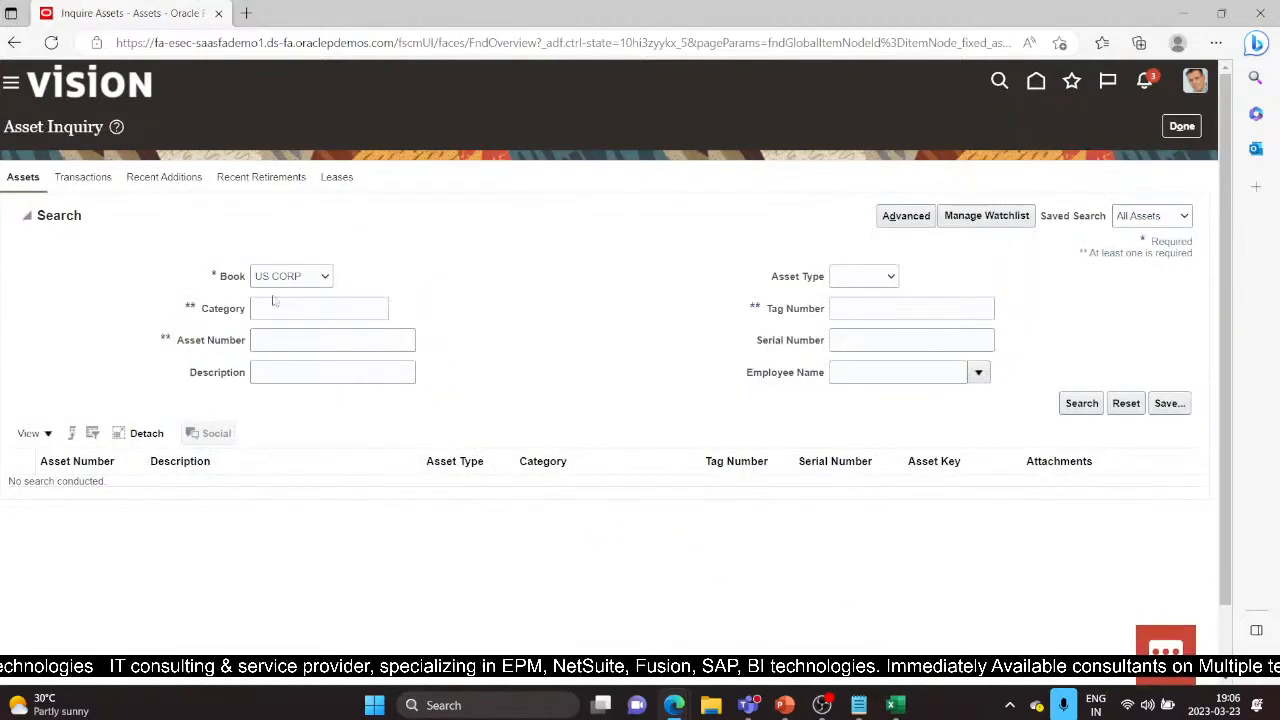
left_click(258, 340)
type("1")
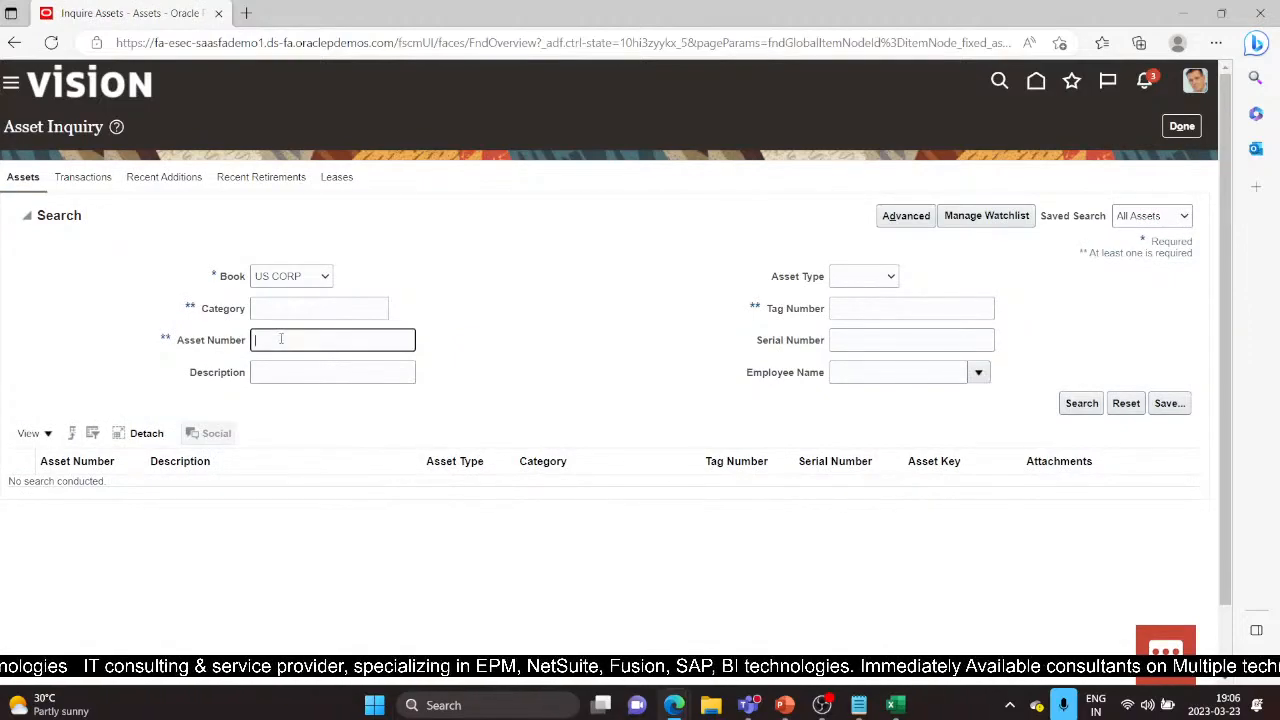
type("106")
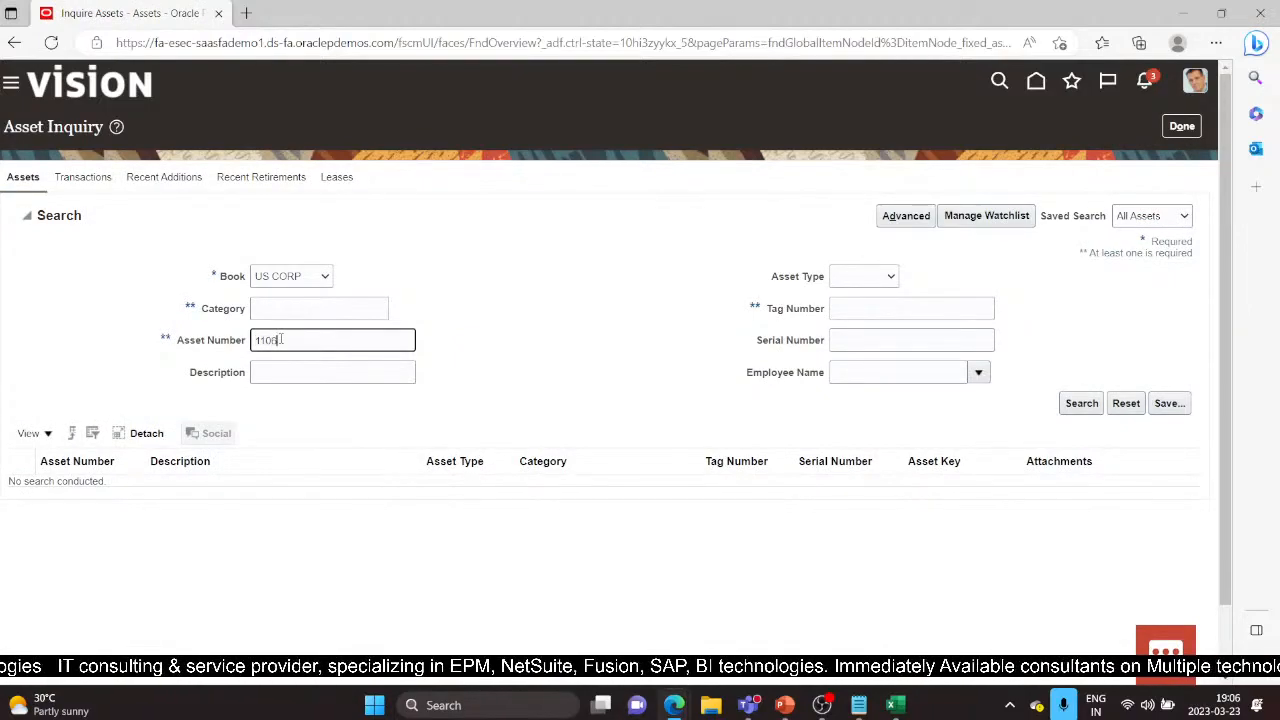
key("Return")
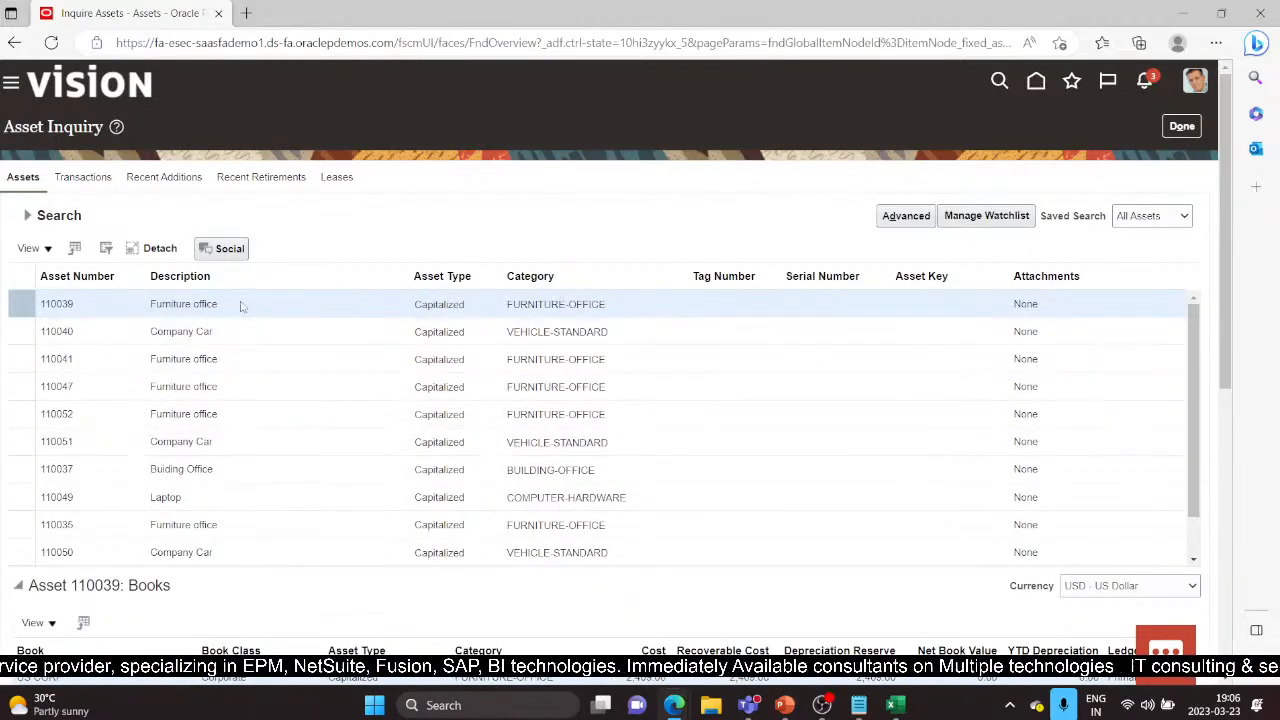
Step: Review asset 110040's transactions in Asset Inquiry, then switch to the Excel transfer spreadsheet
left_click(91, 331)
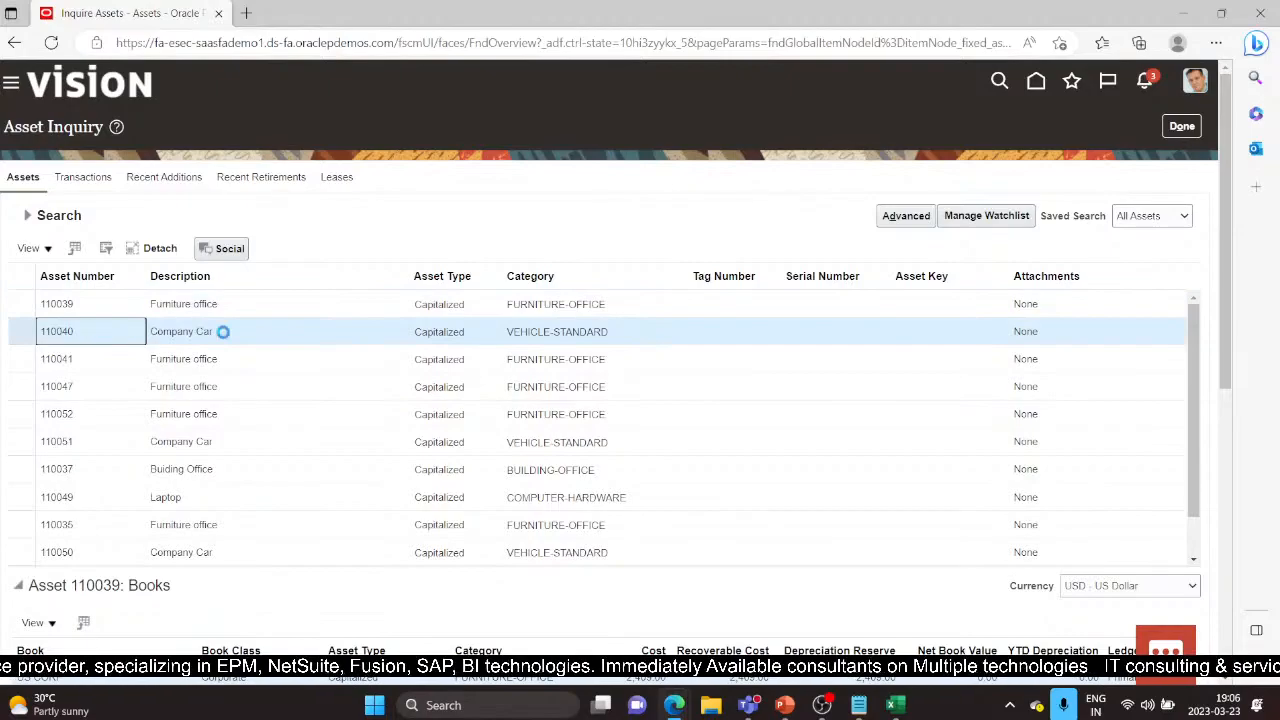
scroll(411, 600, "down", 2)
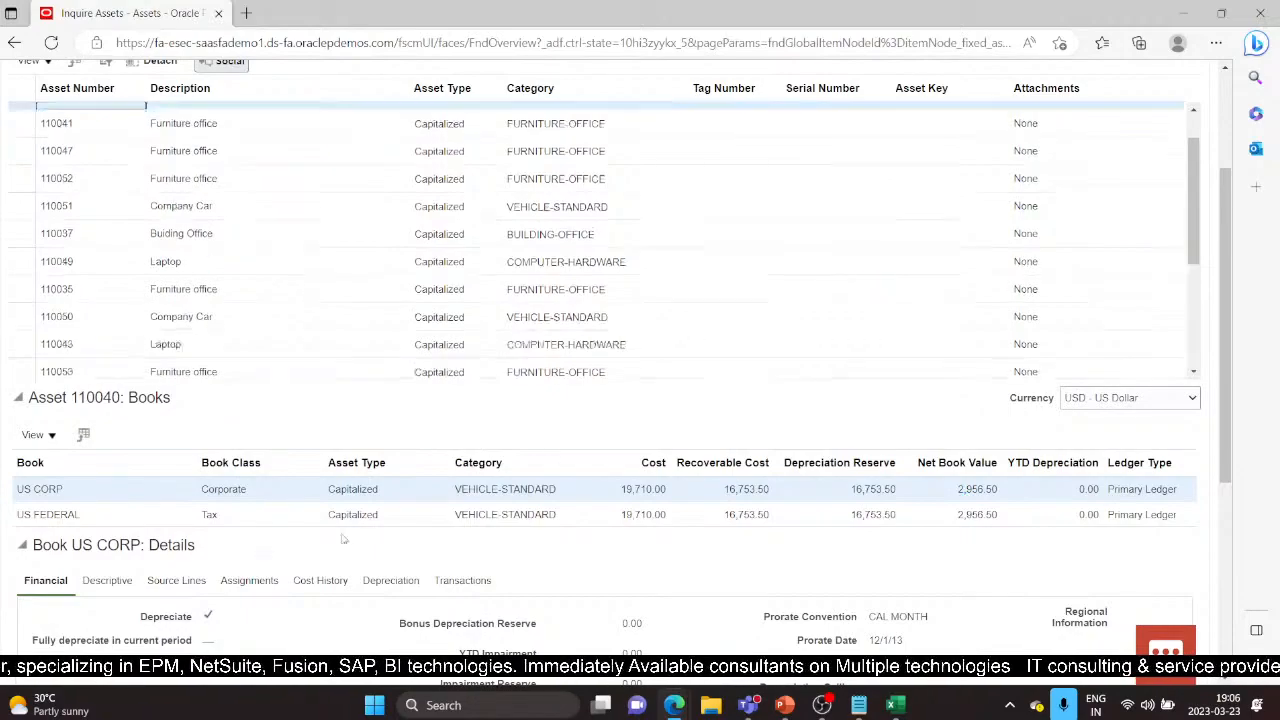
scroll(420, 527, "down", 1)
scroll(420, 527, "down", 3)
scroll(440, 400, "up", 2)
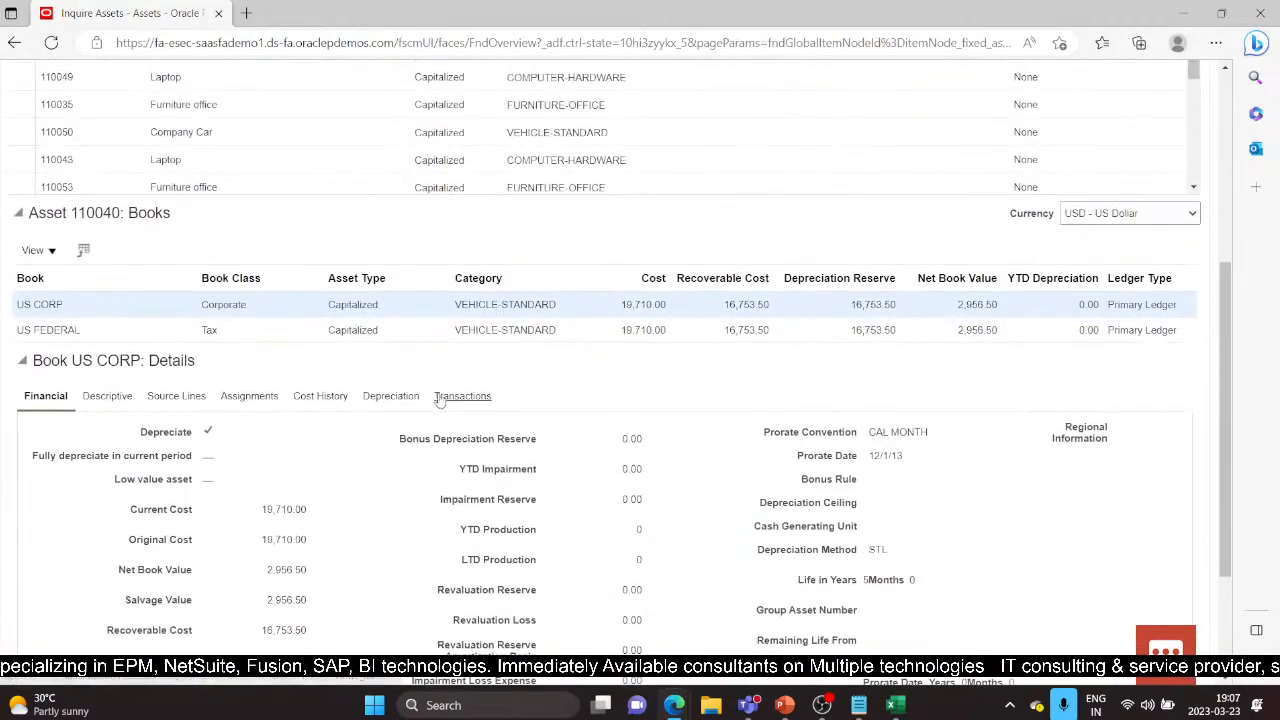
scroll(447, 402, "down", 2)
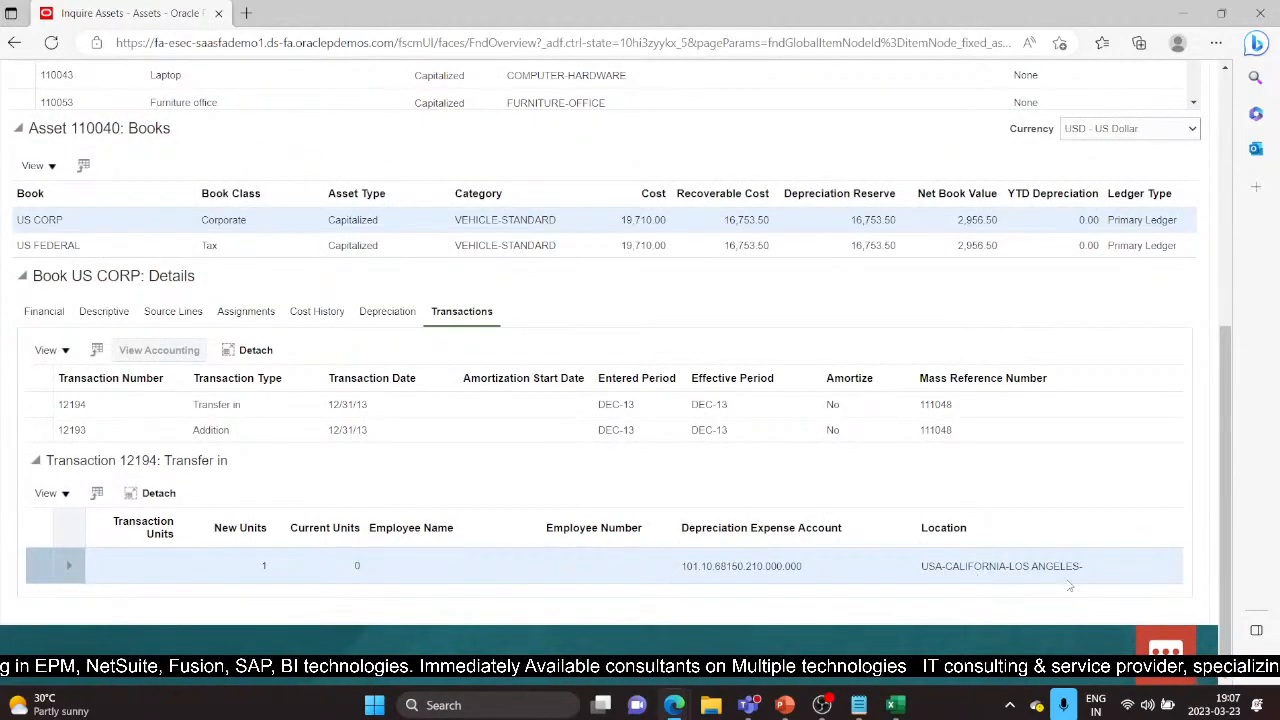
scroll(430, 512, "up", 3)
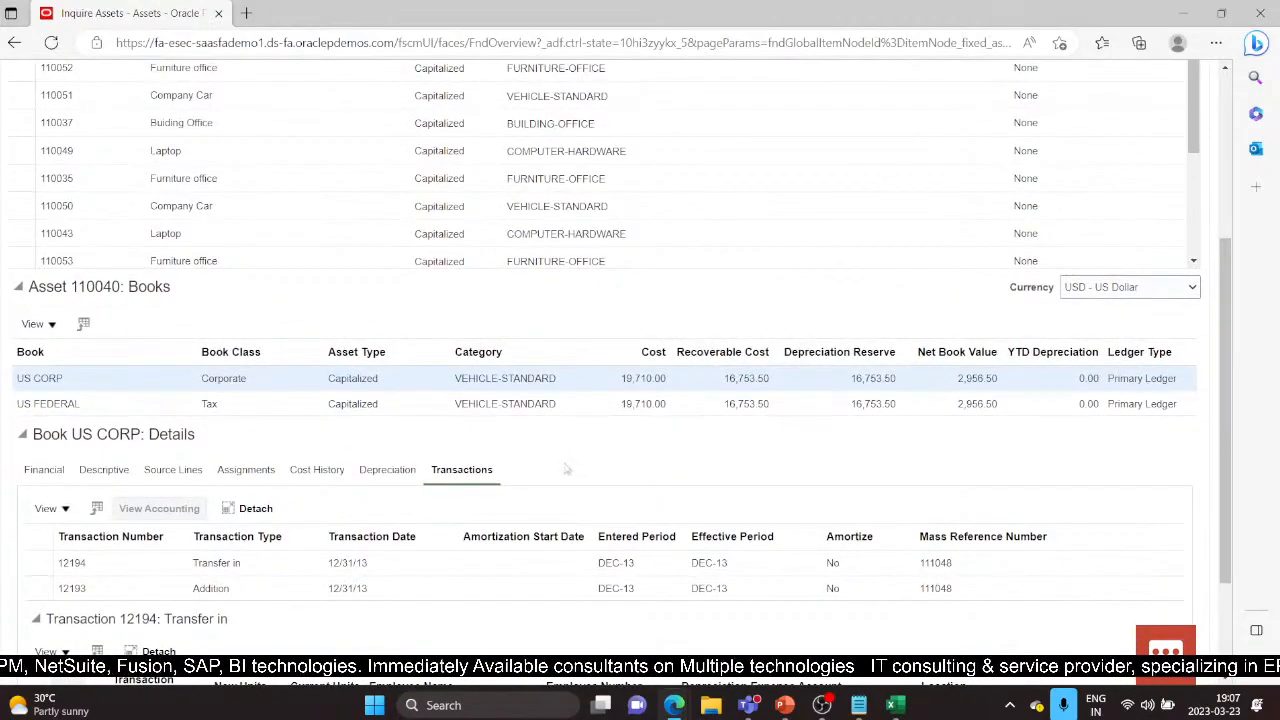
scroll(566, 469, "down", 2)
key("alt+Tab")
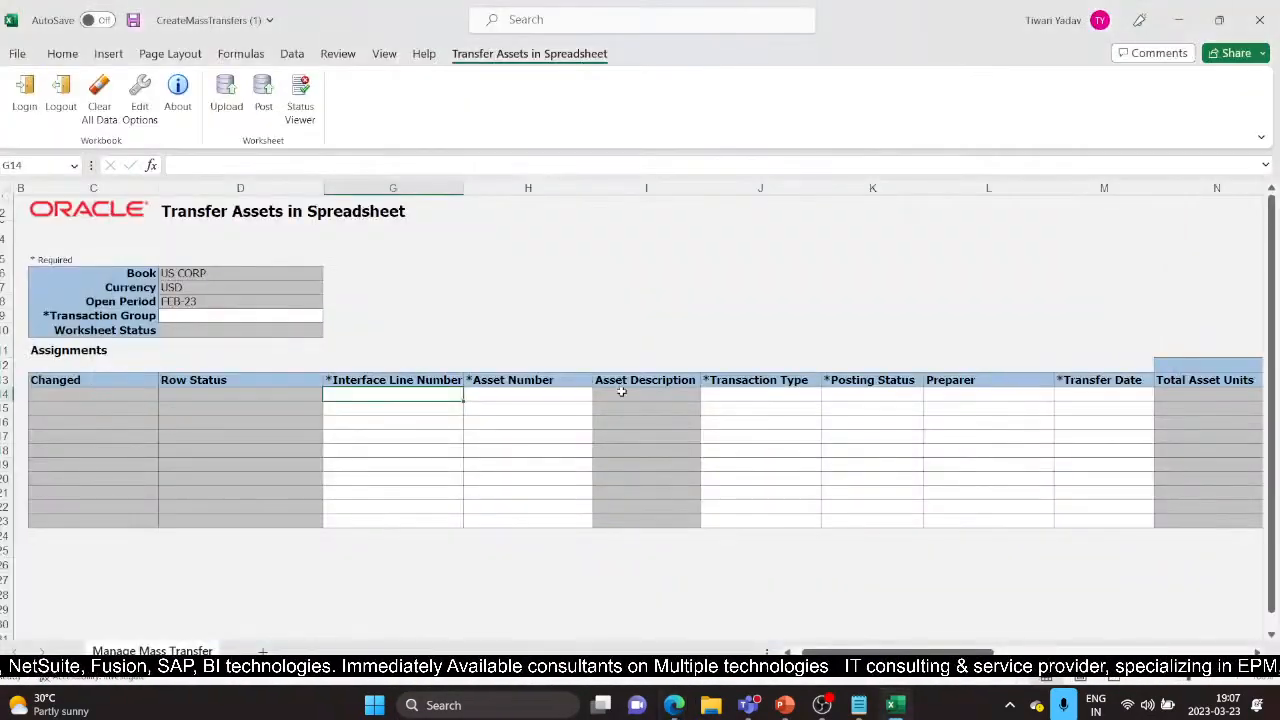
Step: Enter transaction group DEMO and interface line number 1
left_click(221, 315)
type("DEMO")
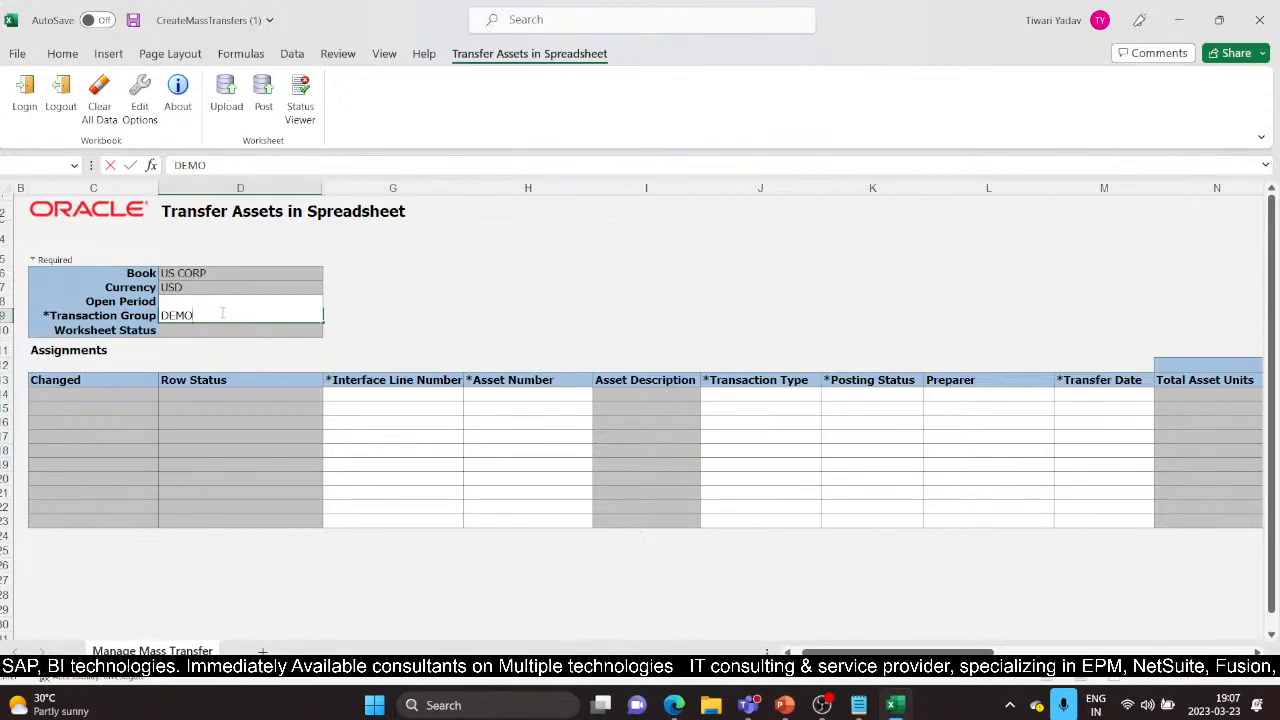
left_click(405, 395)
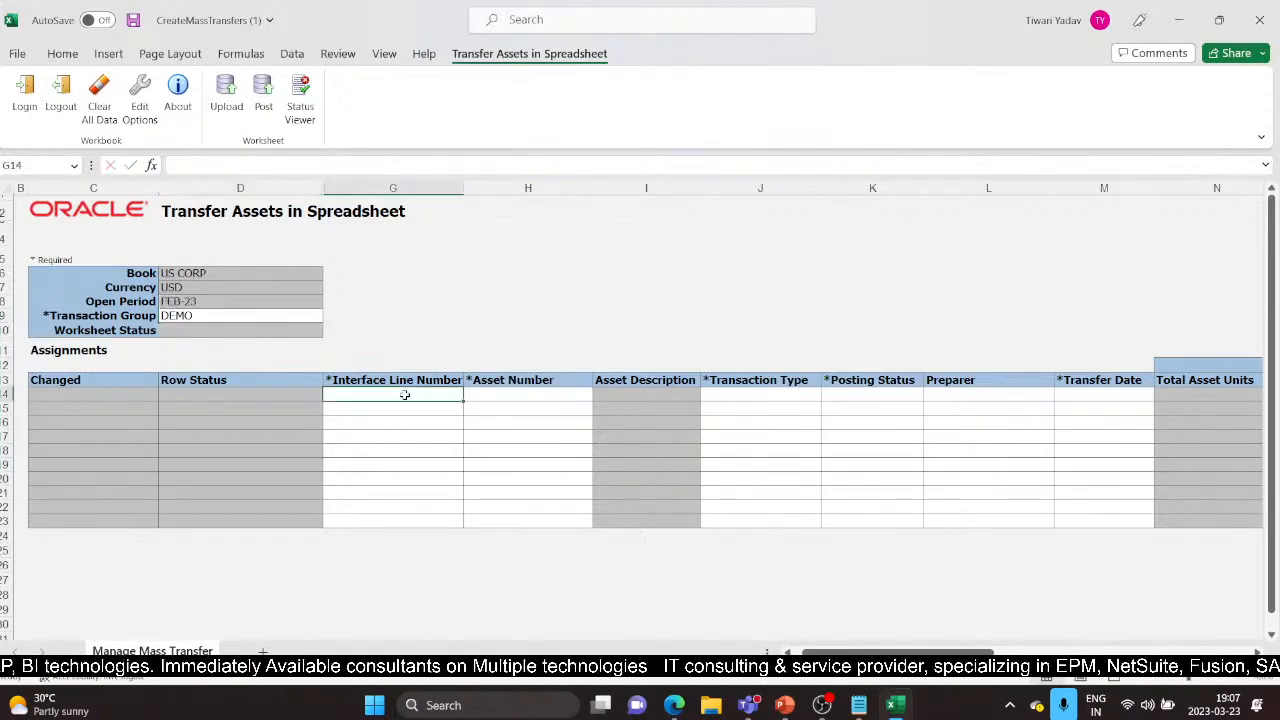
type("1")
key("Tab")
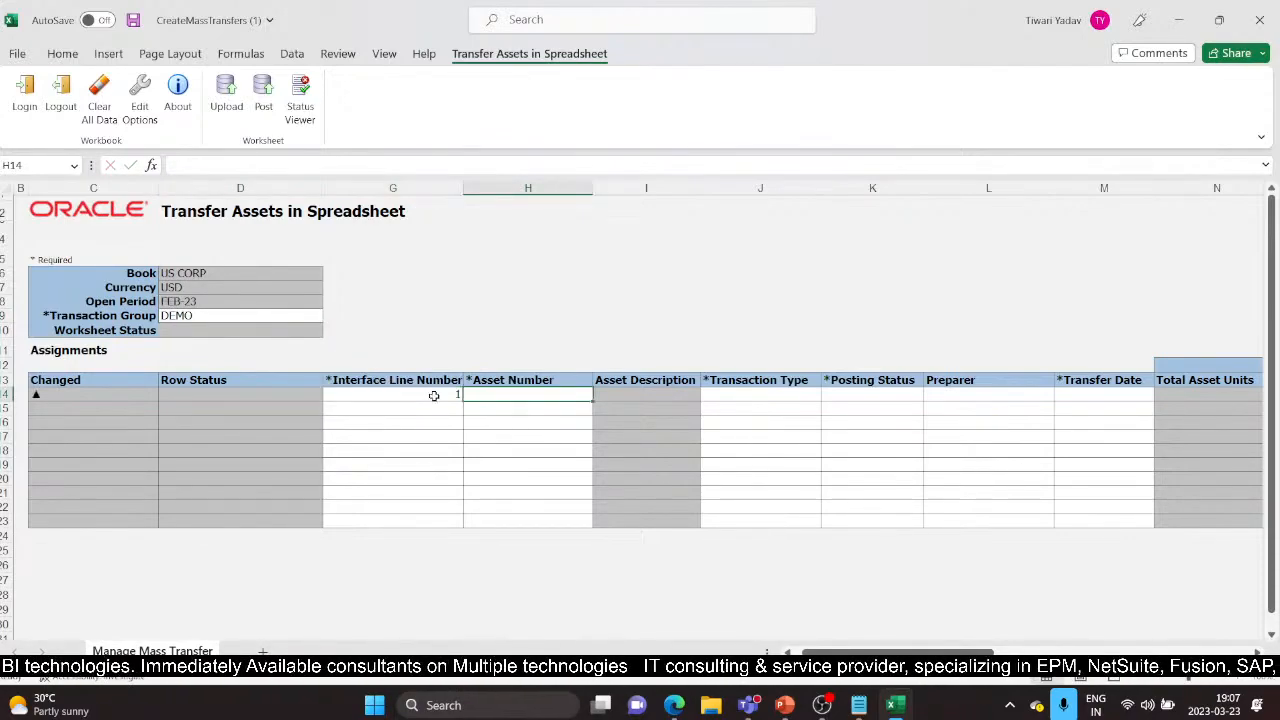
Step: Search for asset 110040 and select Company Car with its current assignment for line 1
double_click(524, 393)
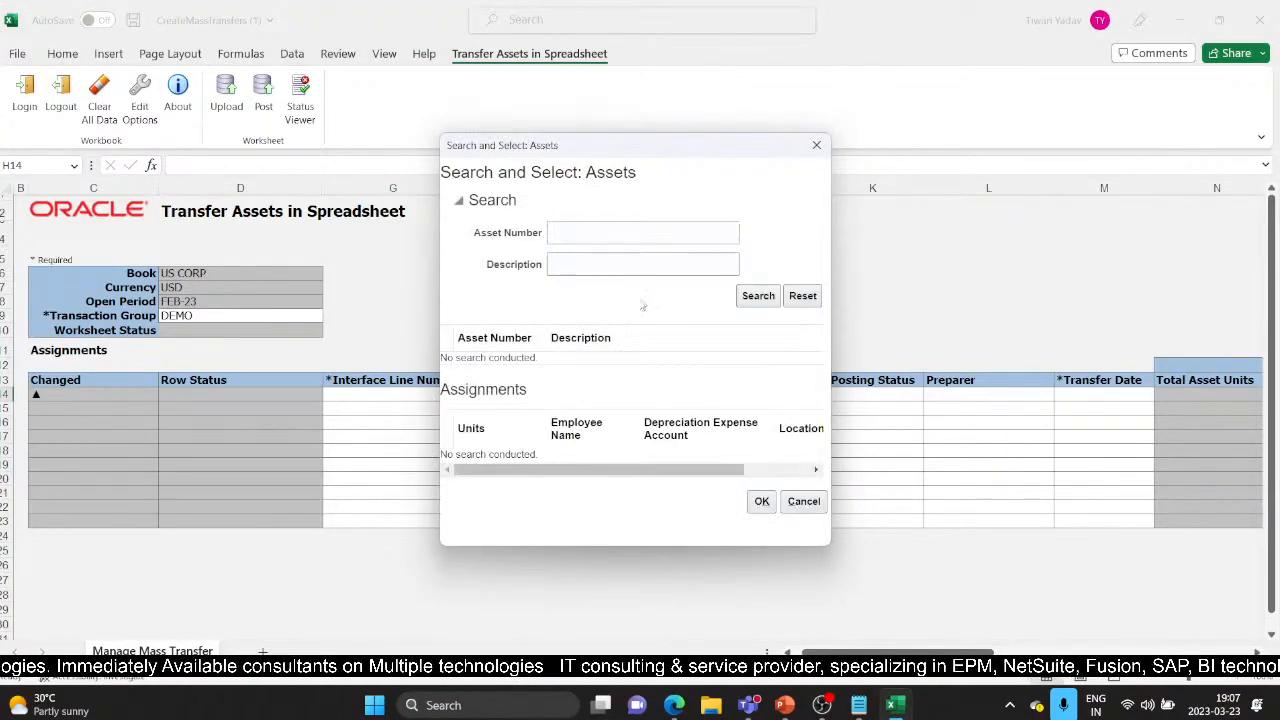
left_click(580, 233)
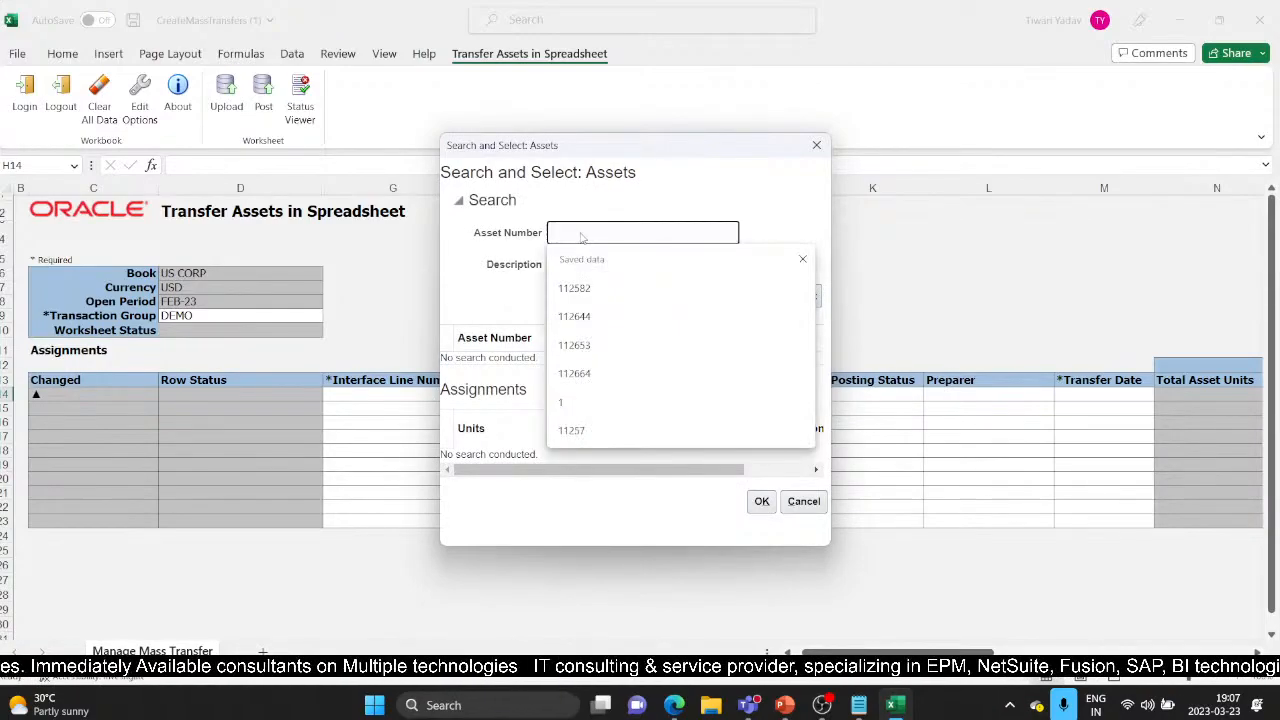
key("alt+Tab")
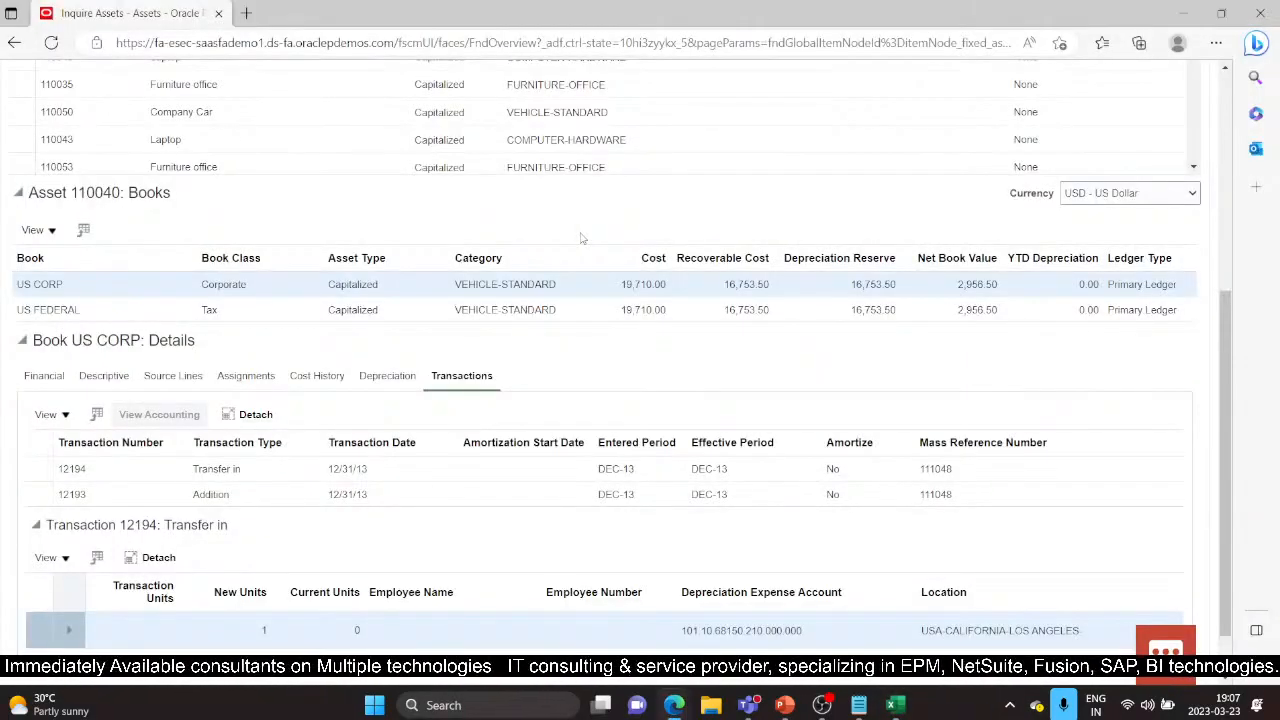
key("alt+Tab")
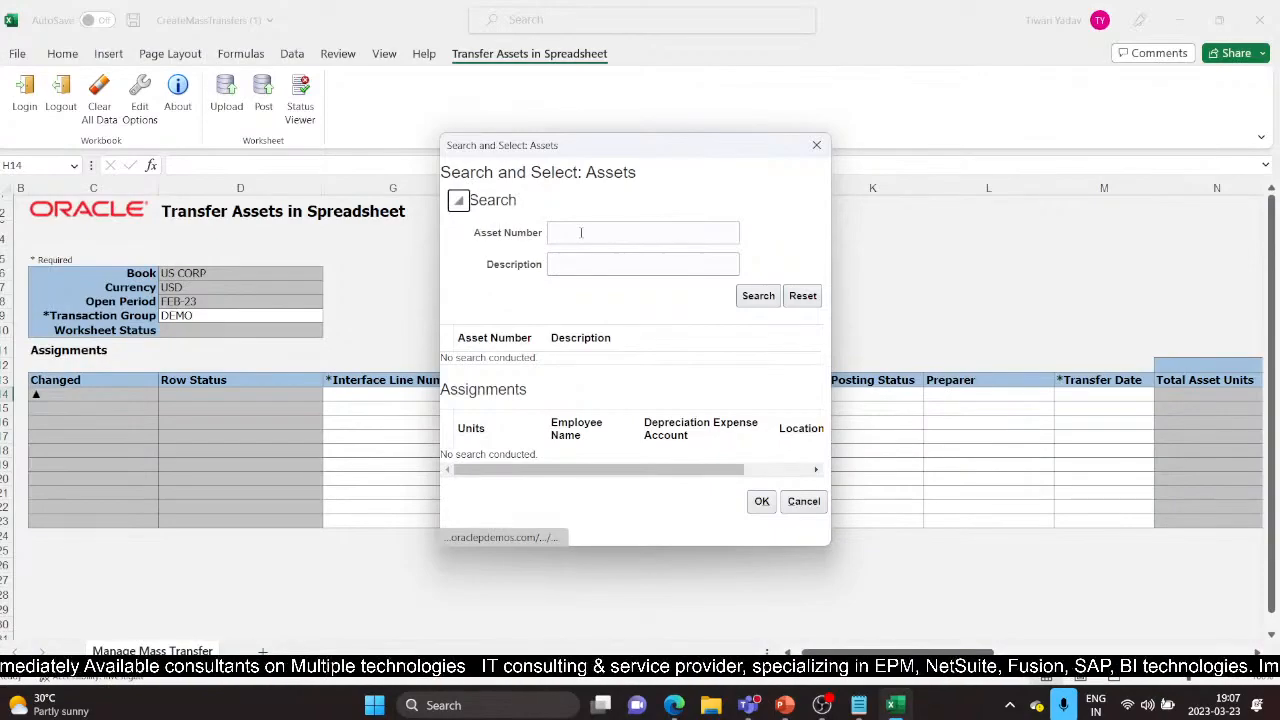
left_click(580, 232)
type("110040")
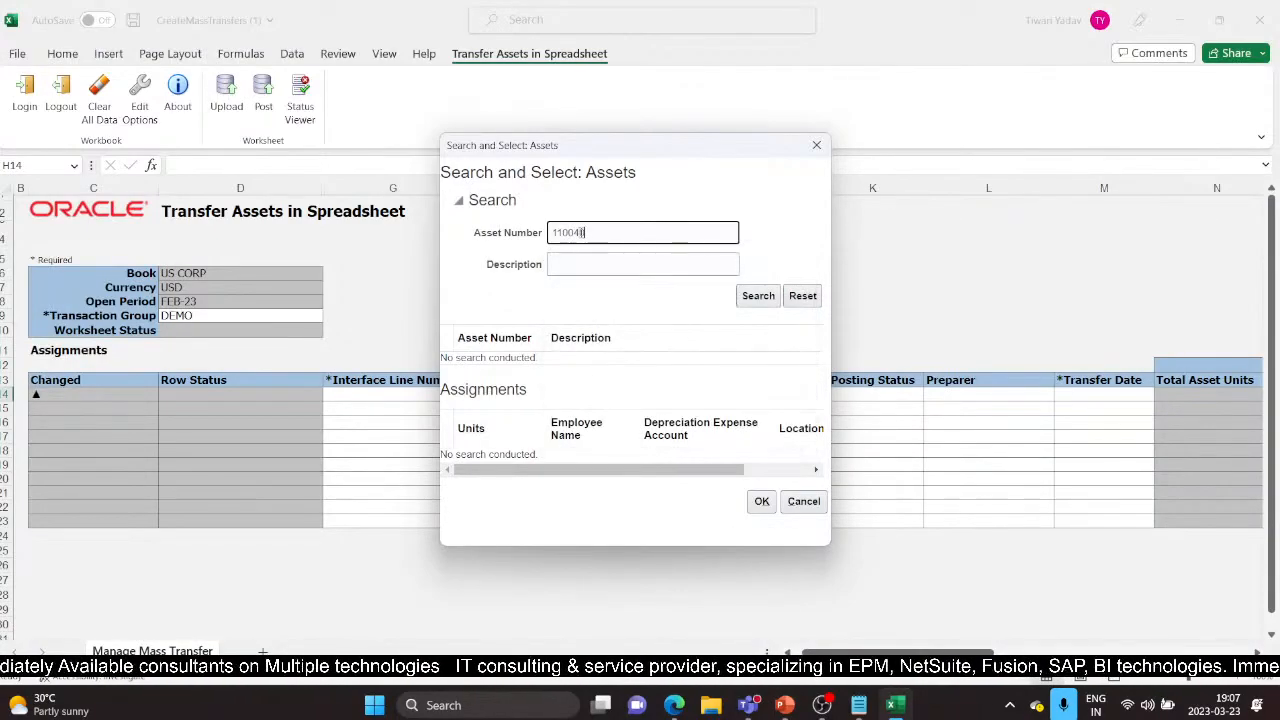
left_click(760, 295)
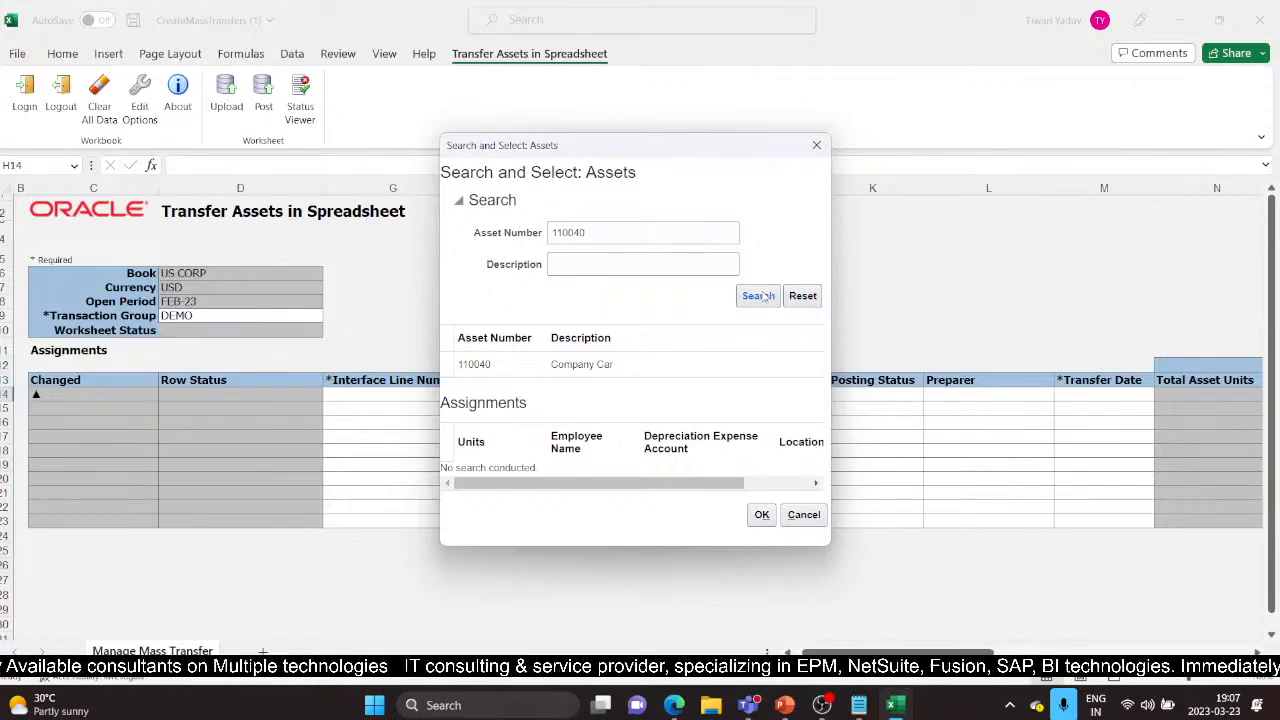
left_click(665, 364)
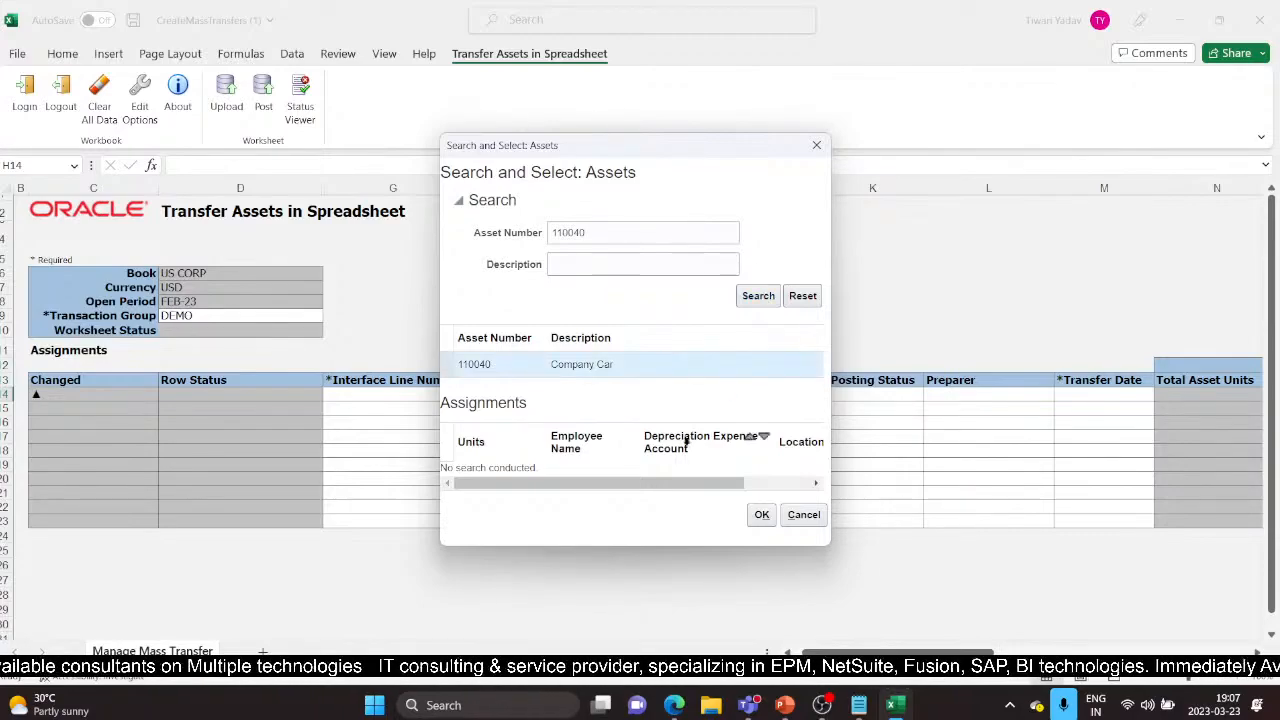
left_click_drag(673, 497, 733, 506)
left_click(711, 481)
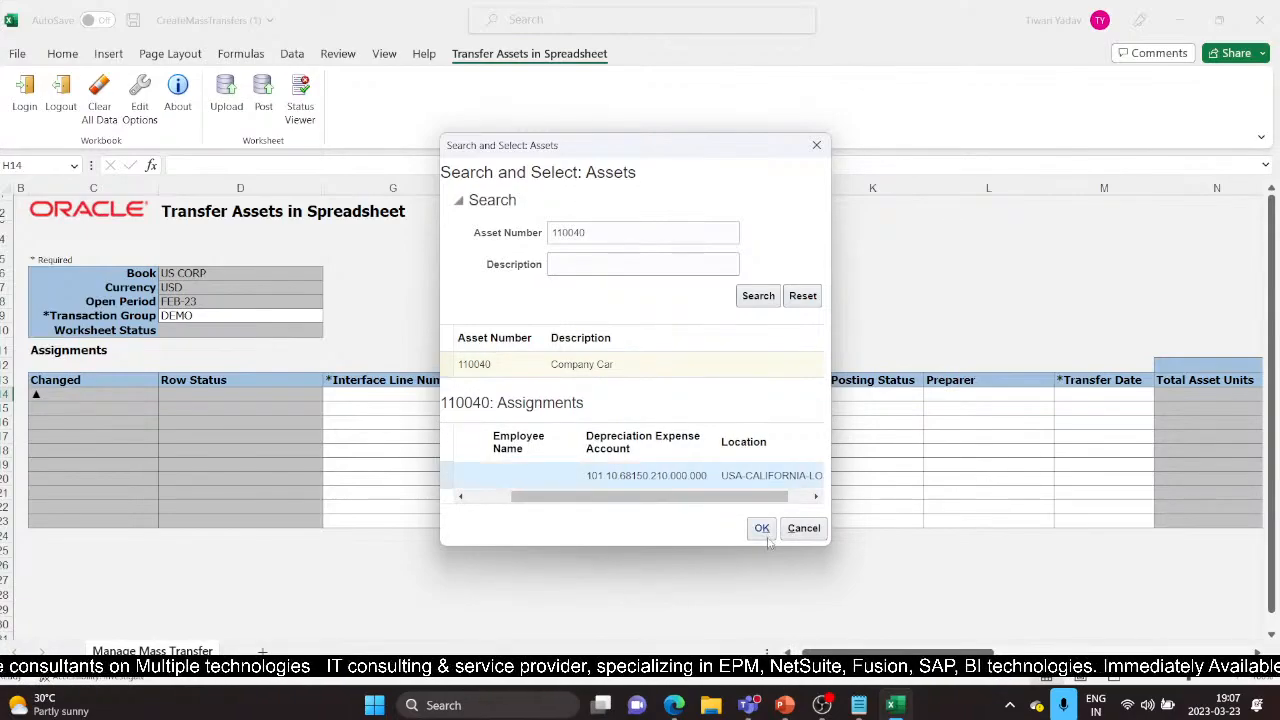
left_click(764, 532)
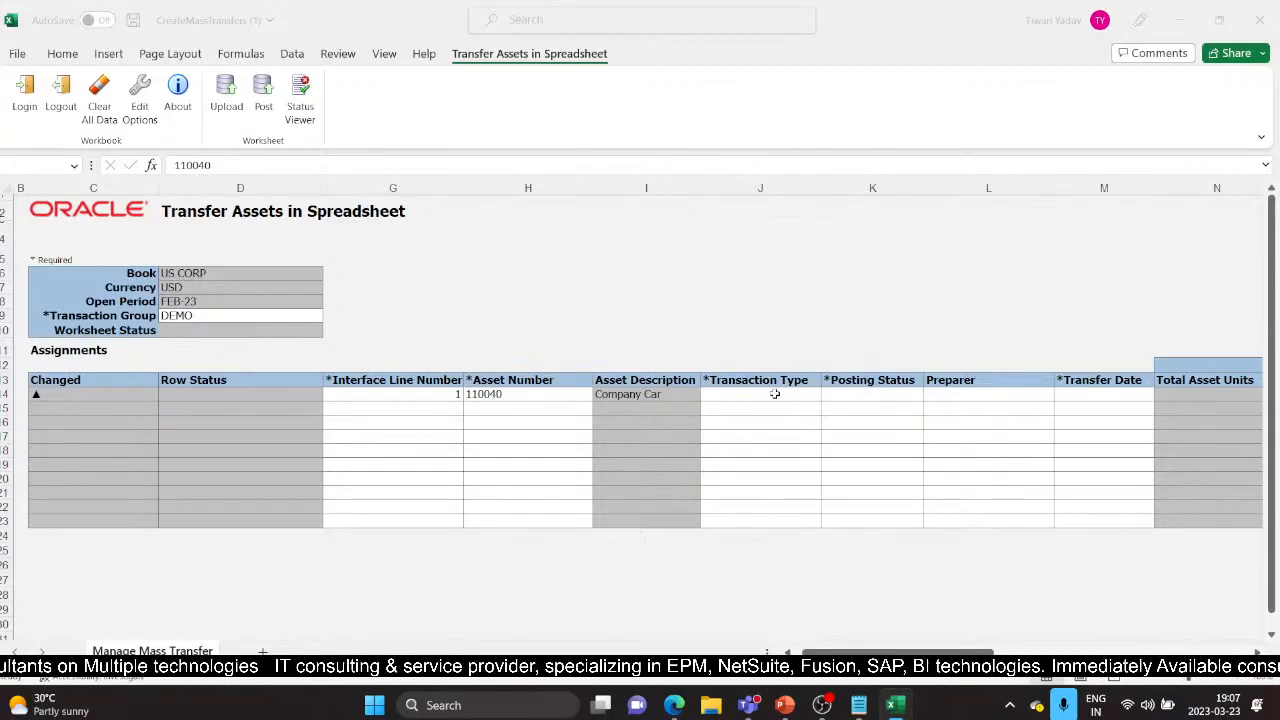
Step: Set line 1 to transaction type Transfer and posting status Post, and start the transfer date 2/25/2023
left_click(774, 394)
left_click(828, 396)
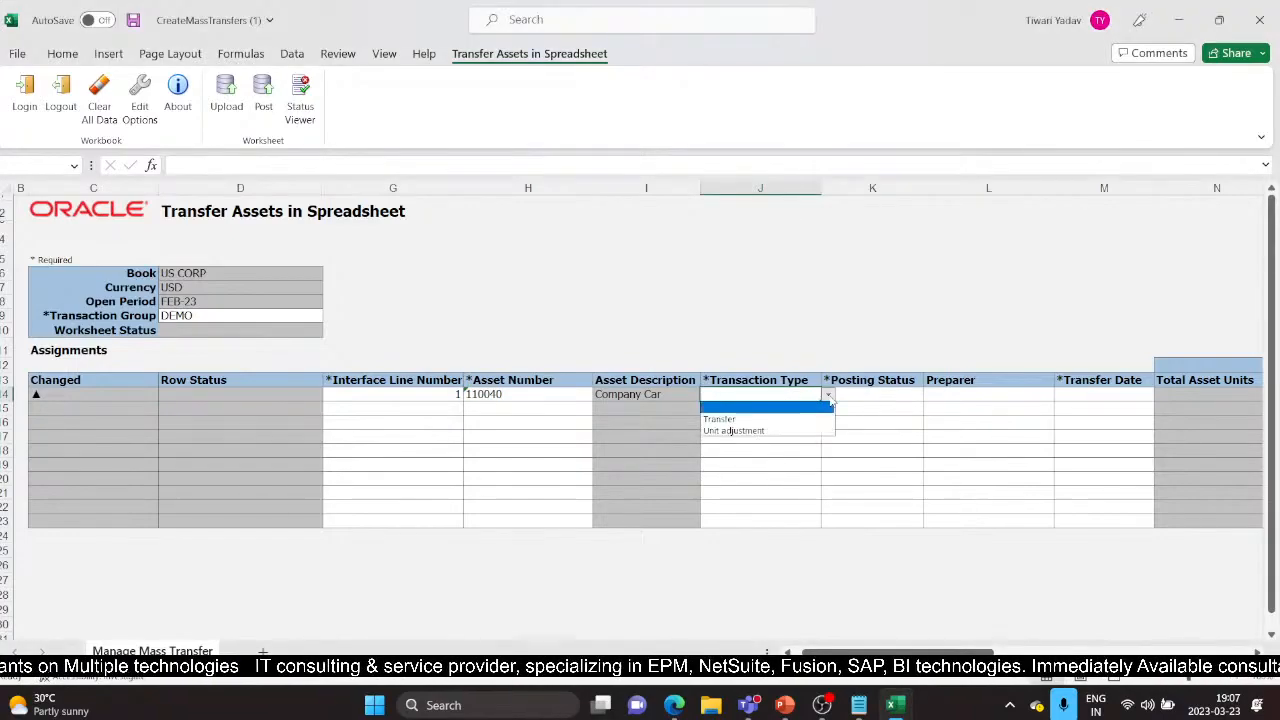
left_click(760, 419)
key("Tab")
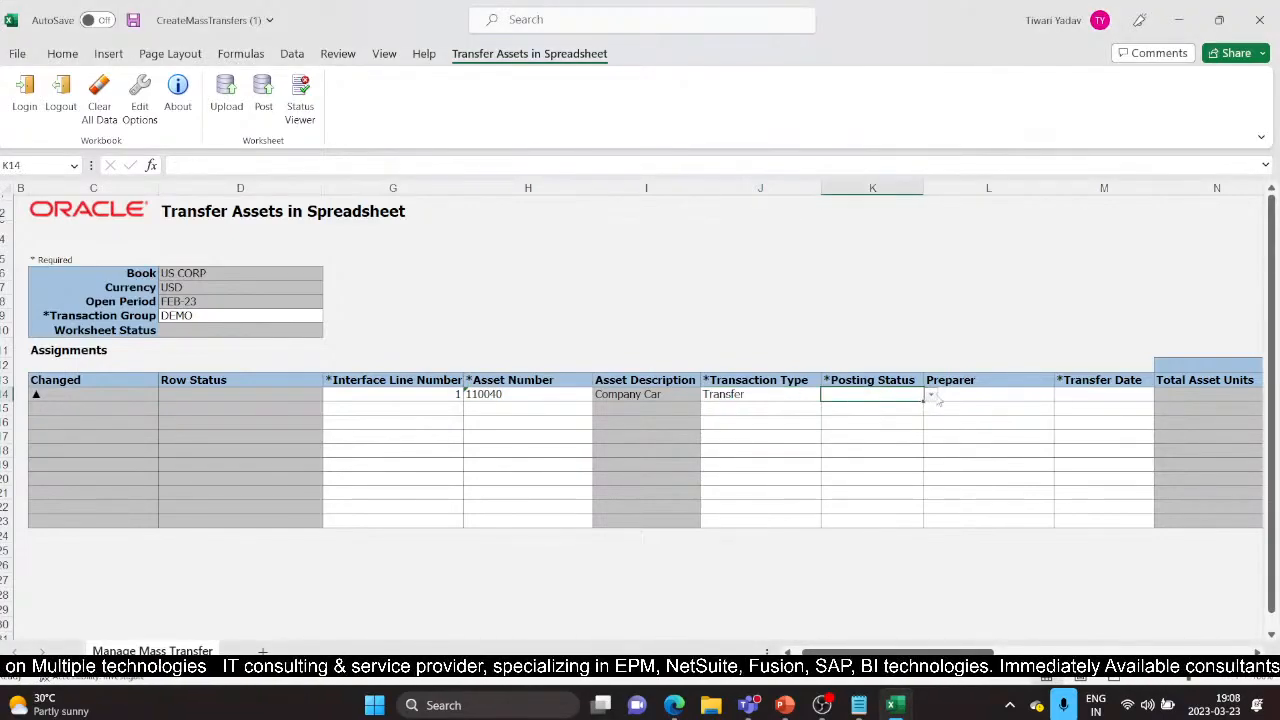
left_click(931, 396)
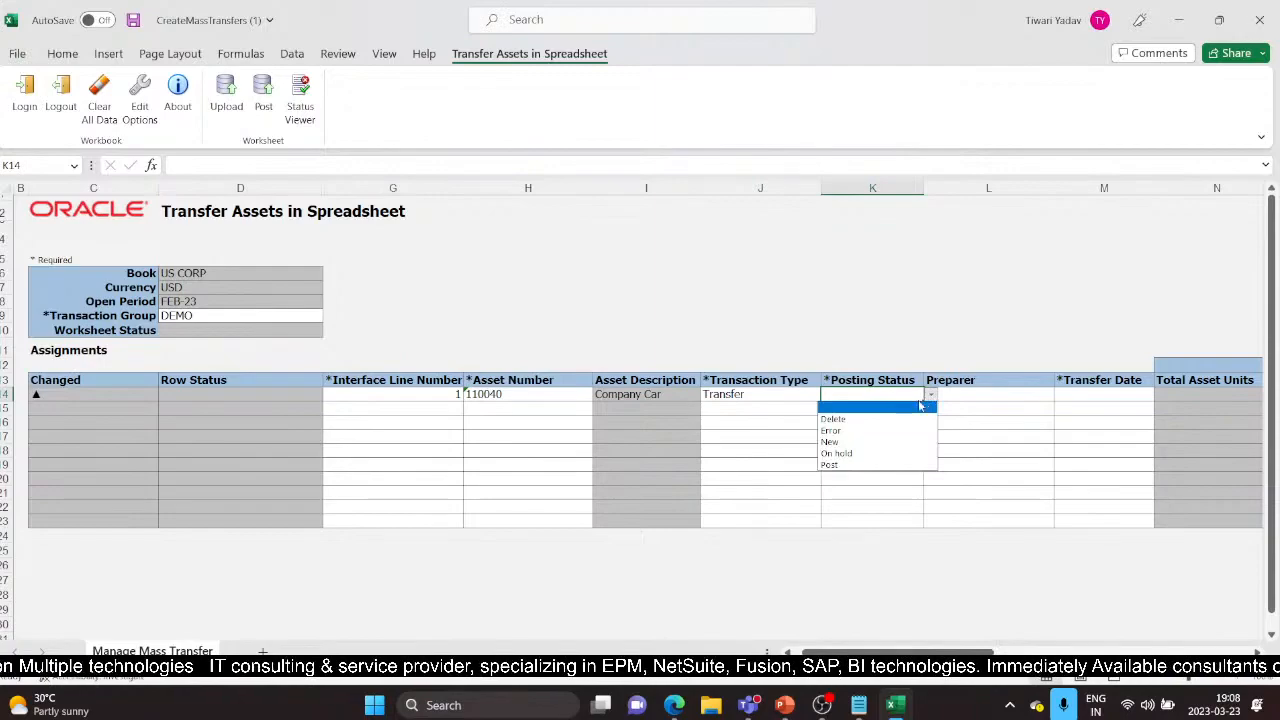
left_click(849, 464)
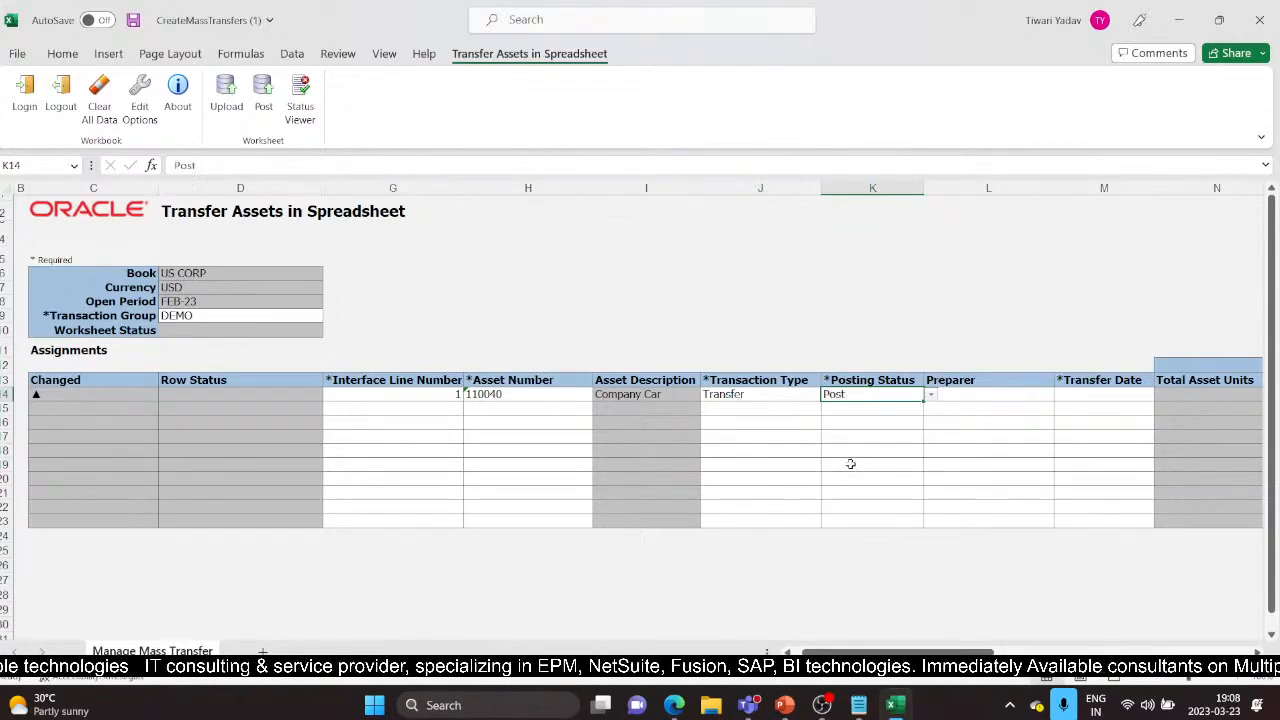
left_click(968, 396)
left_click(1060, 398)
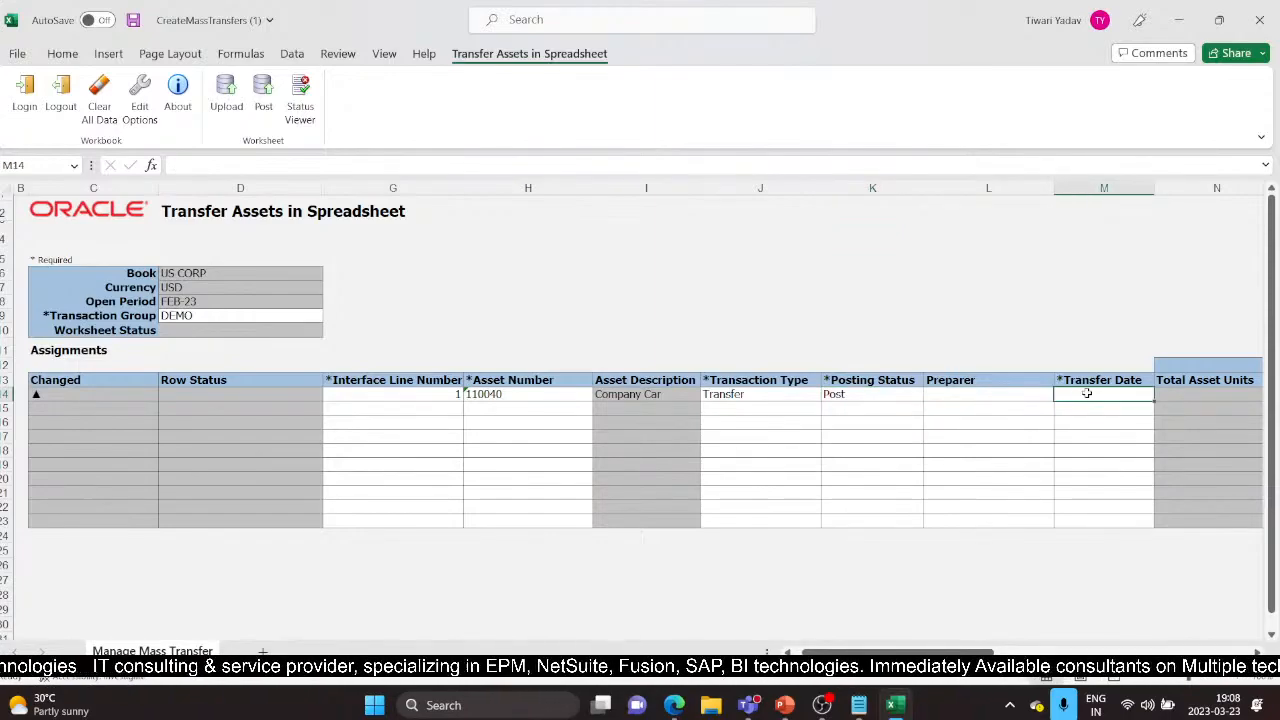
type("25/2023")
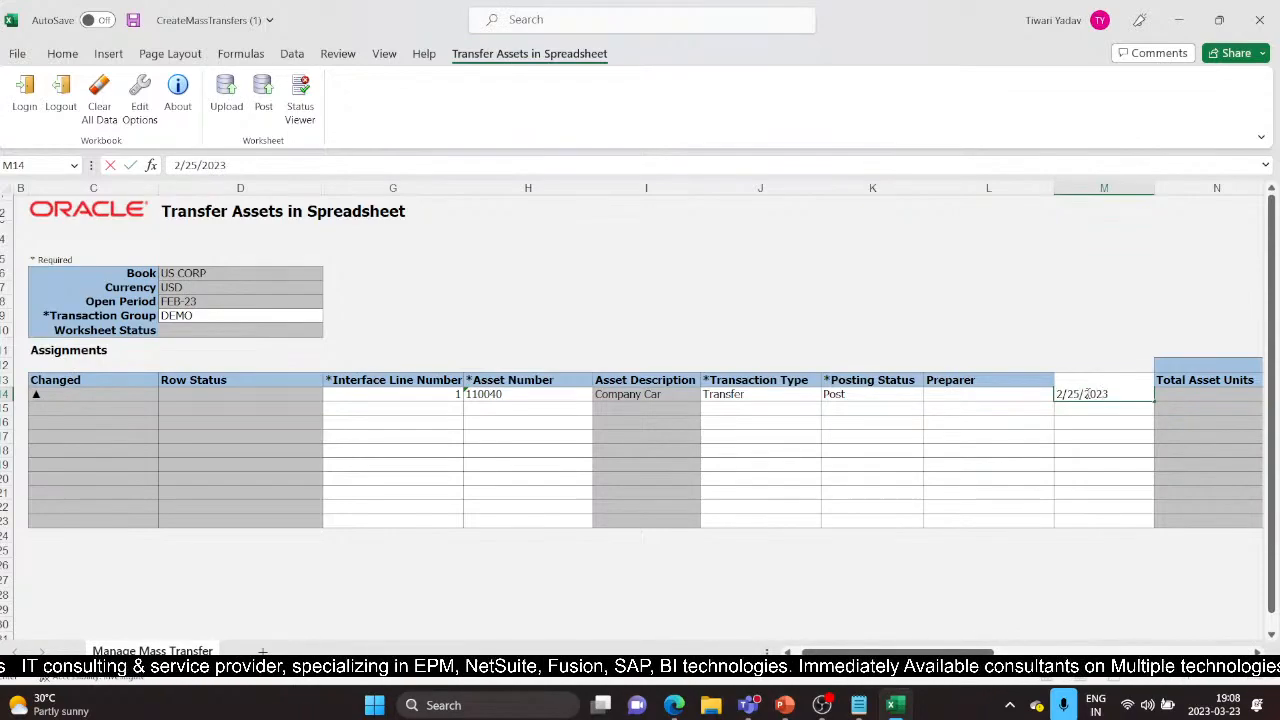
Step: Confirm transfer date 2/25/2023 and give the new assignment 1.00 units
key("Tab")
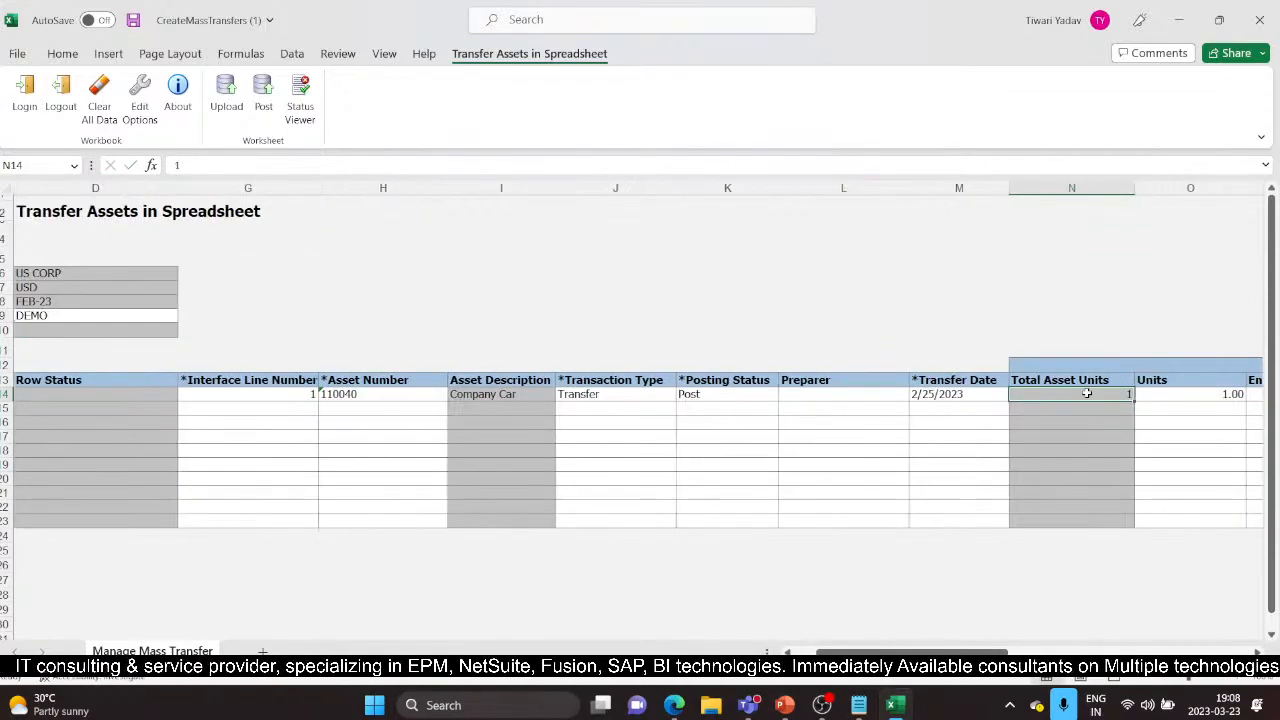
key("Tab")
key("Tab")
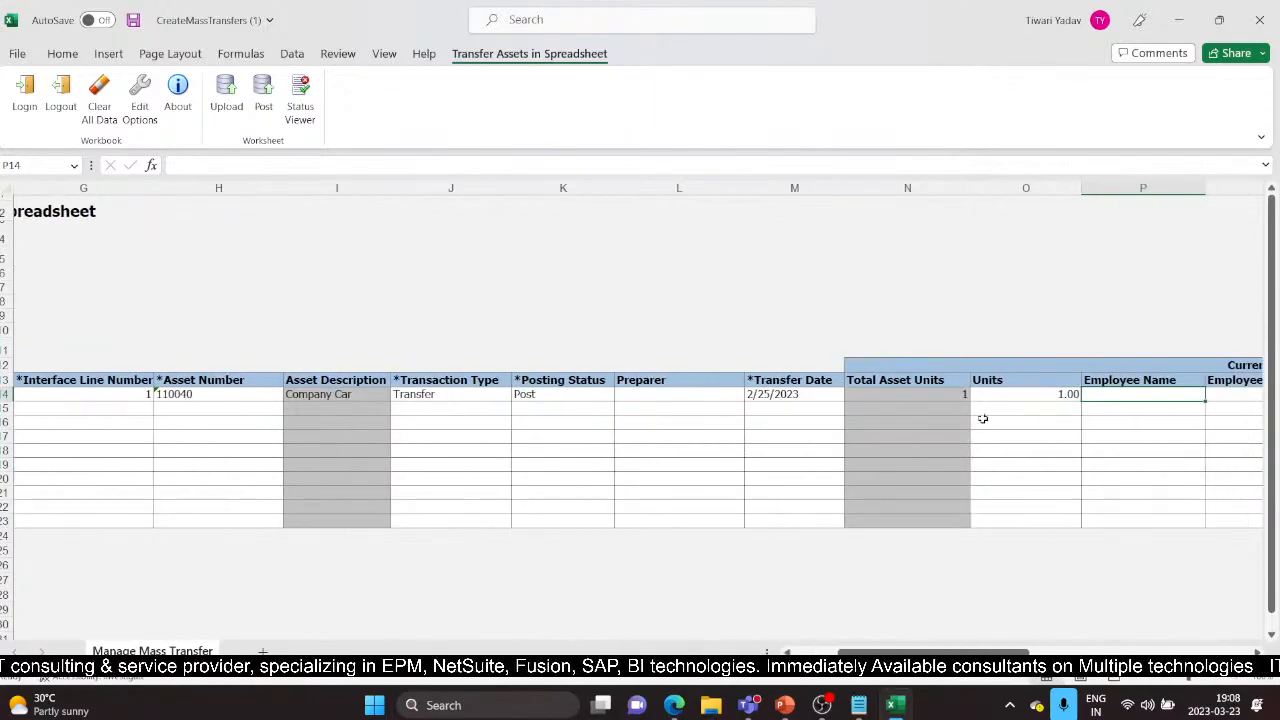
key("Tab")
key("Tab")
key("Tab")
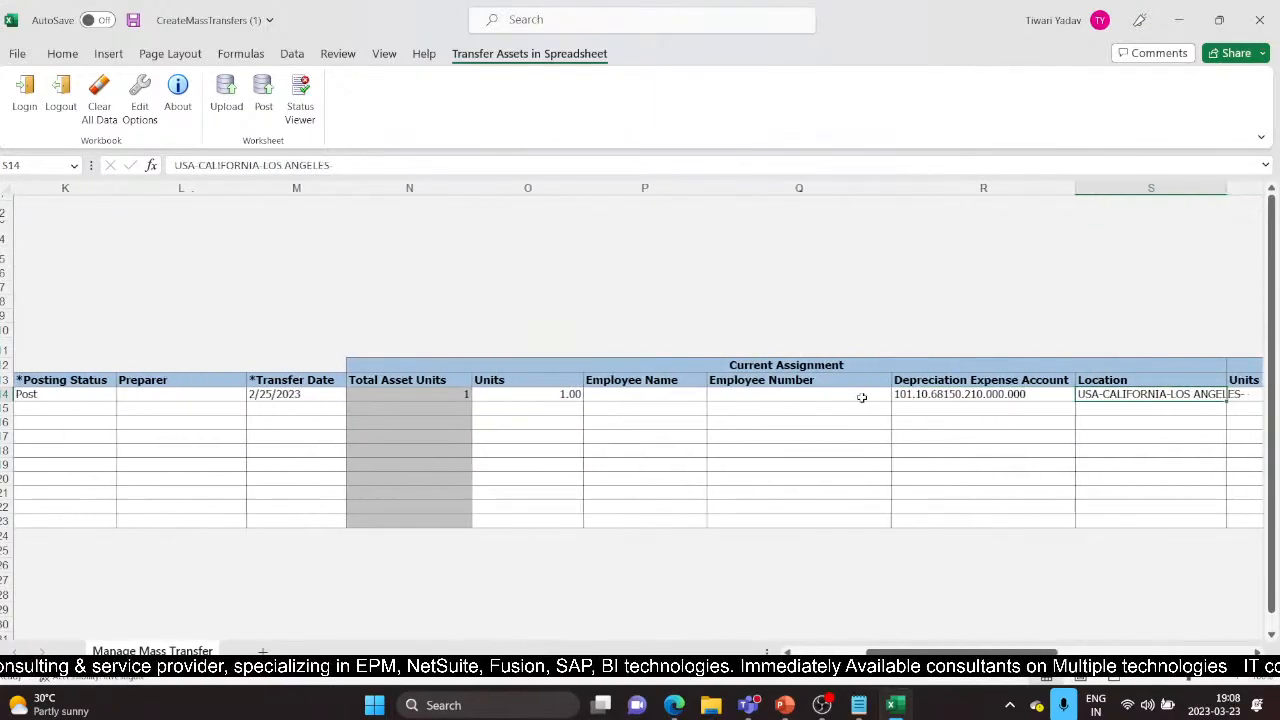
key("Tab")
key("Tab")
key("Tab")
key("Tab")
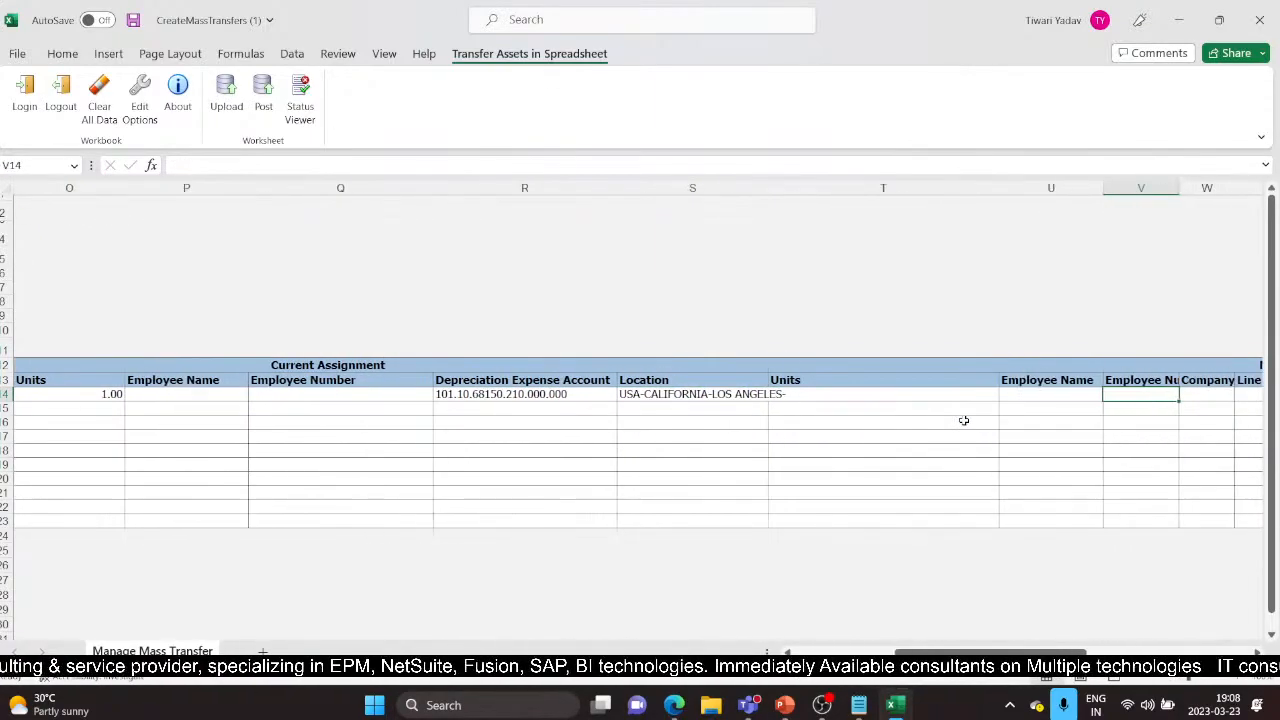
key("Tab")
key("Tab")
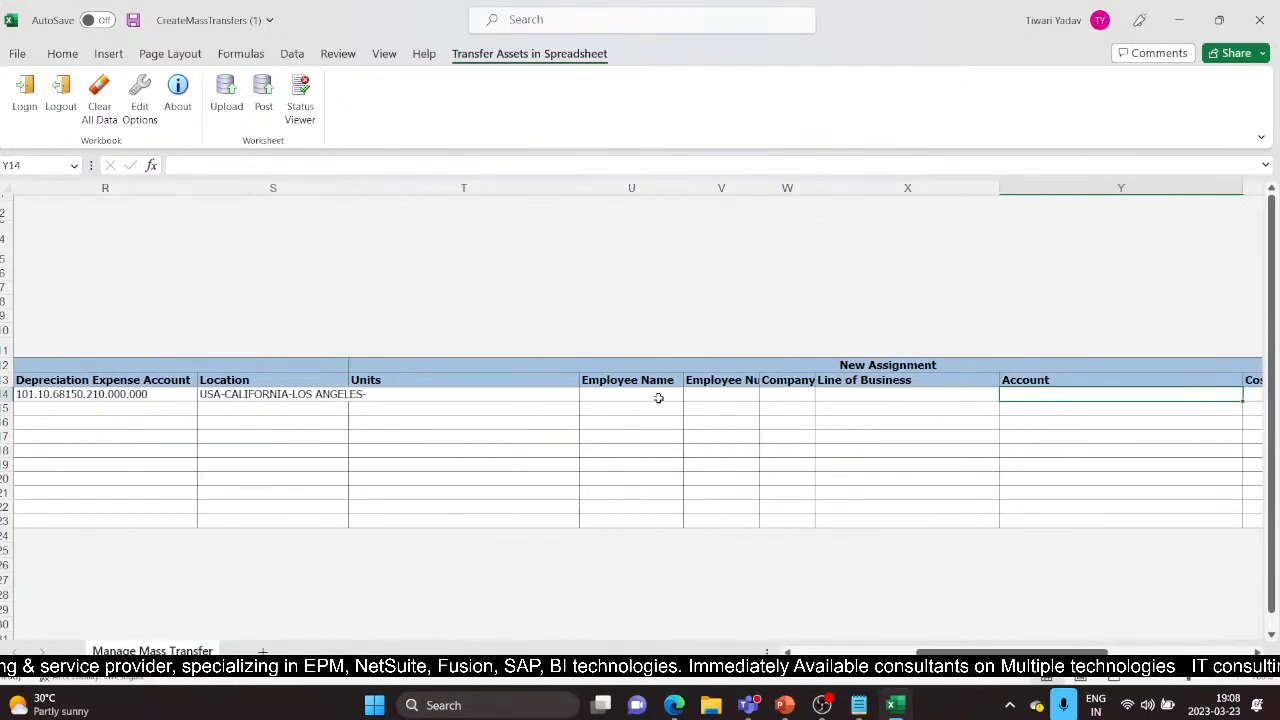
left_click(440, 400)
type("1")
key("Tab")
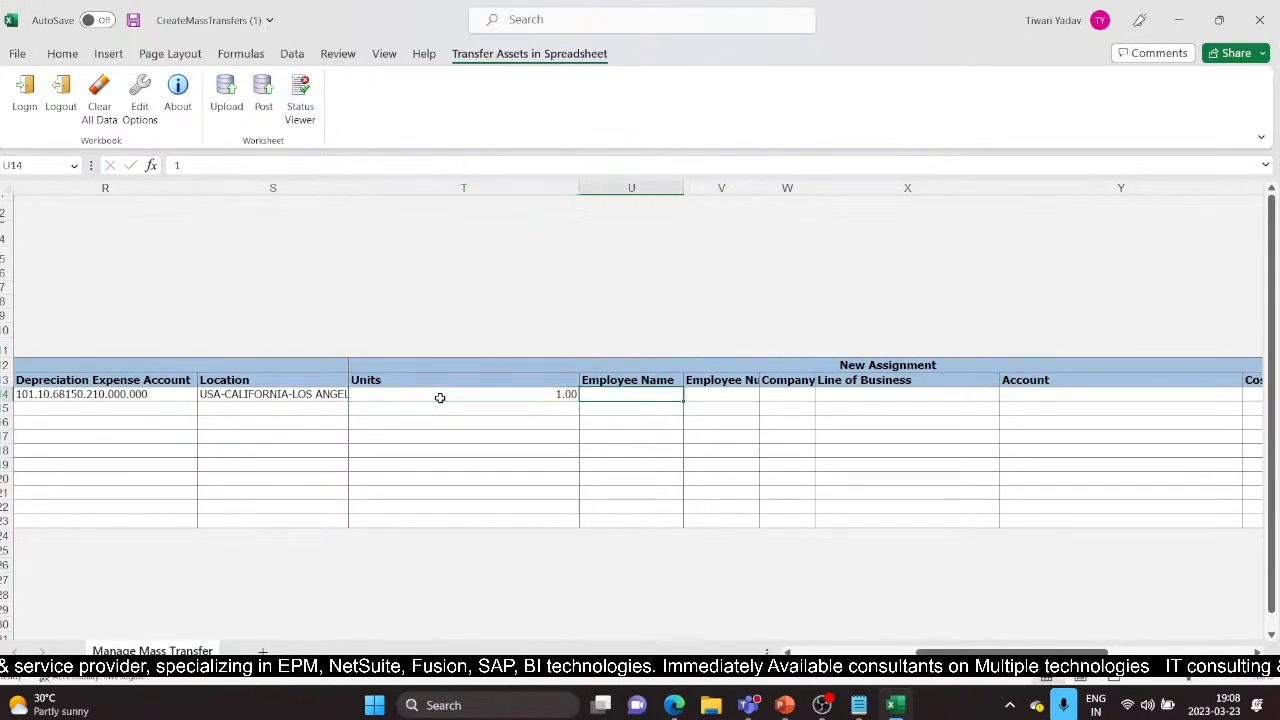
Step: Launch the Location lookup from the new assignment's Country cell on row 14
key("Tab")
key("Tab")
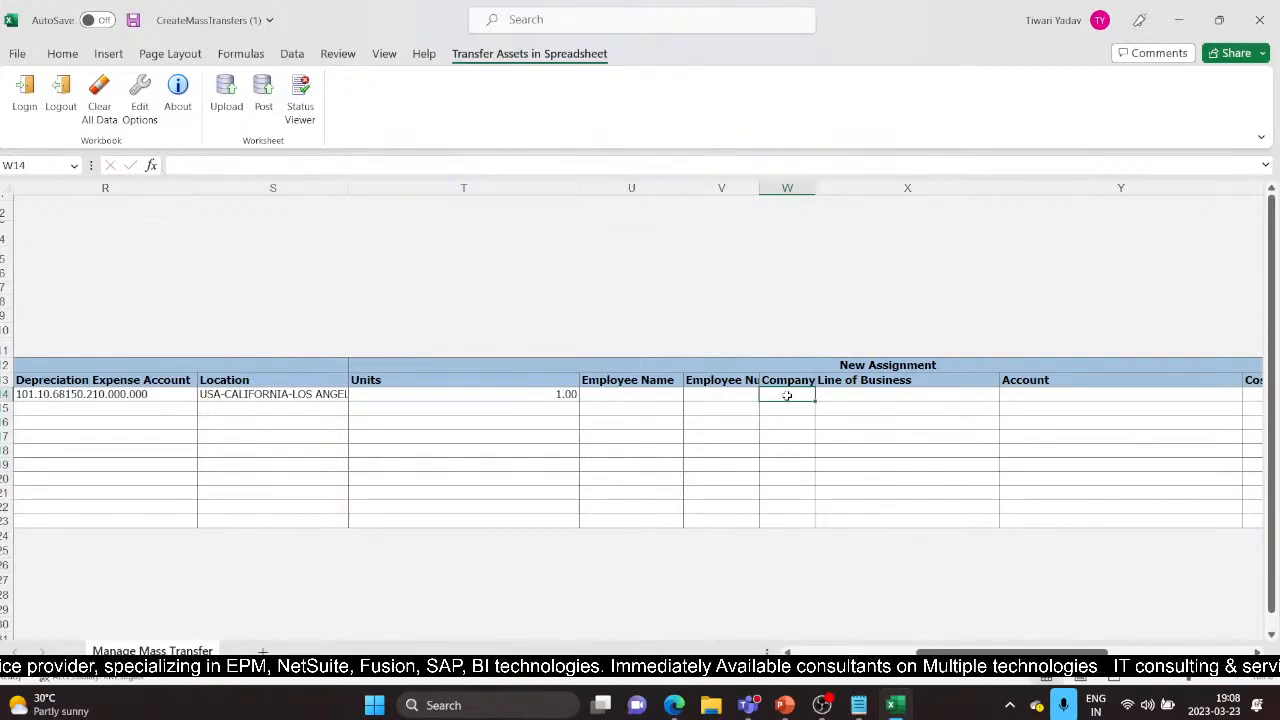
key("Tab")
key("Tab")
key("Tab")
key("Tab")
key("Tab")
key("Tab")
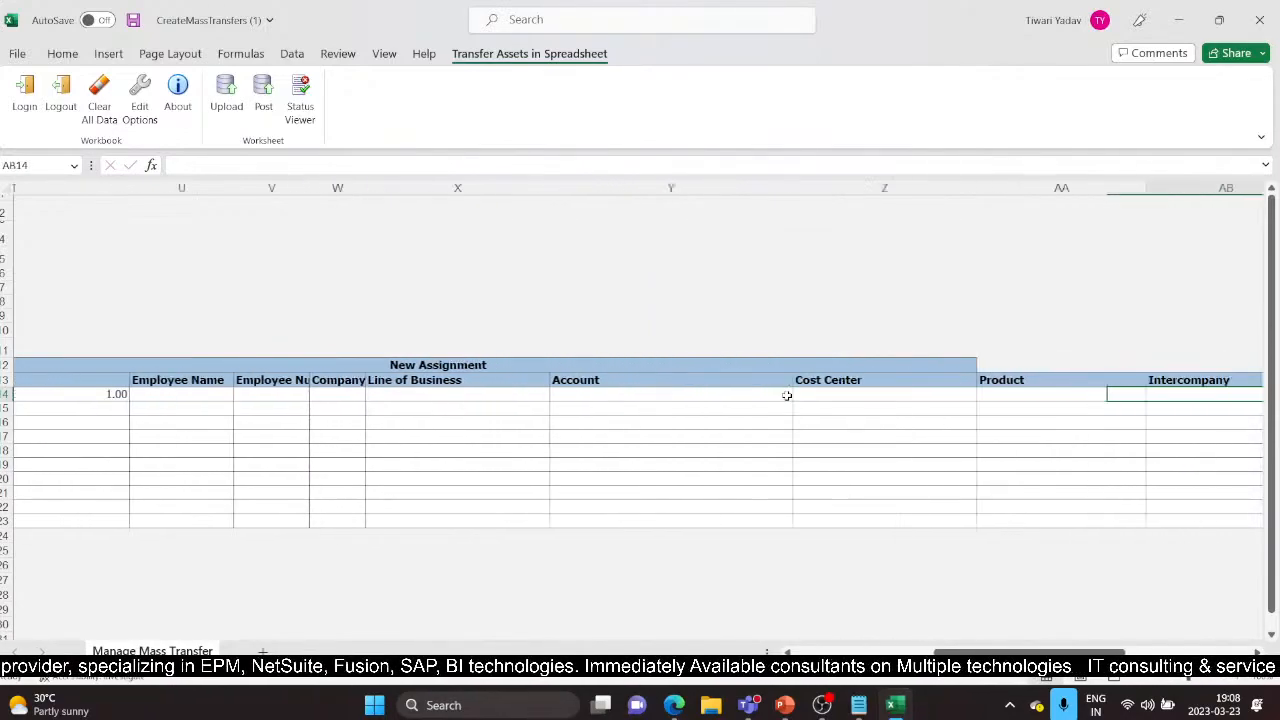
key("Tab")
key("Tab")
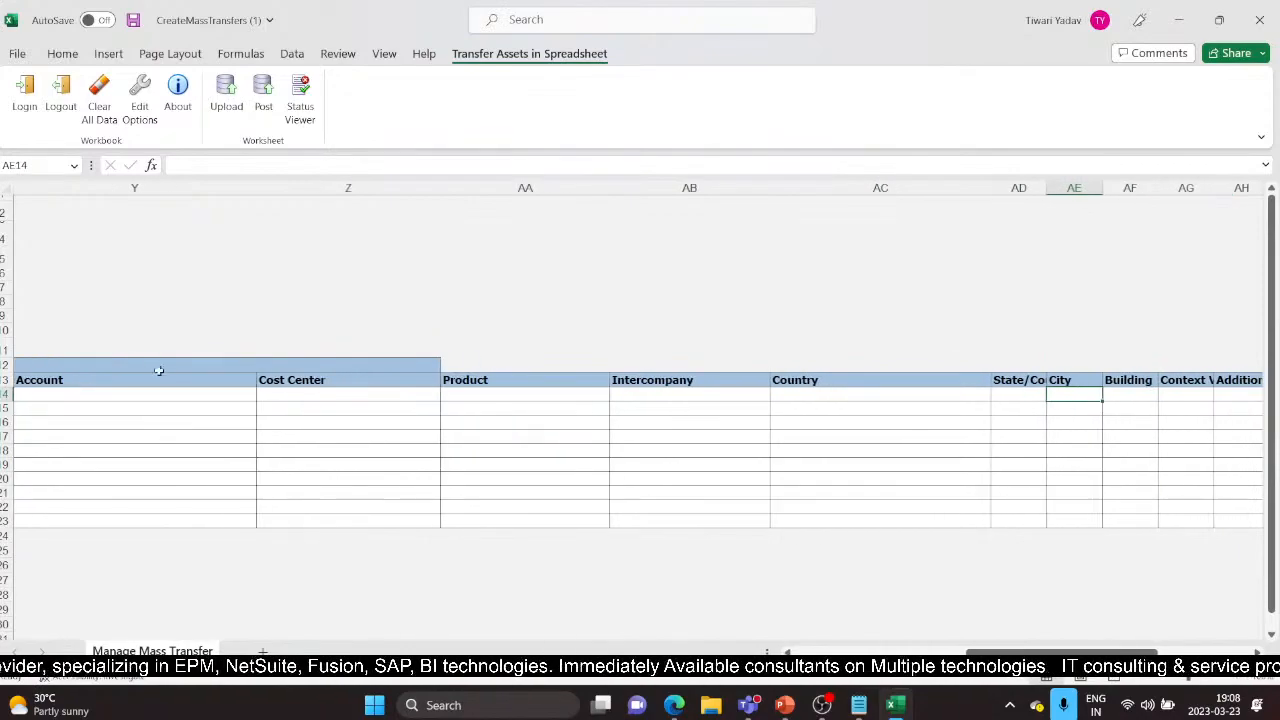
key("Left")
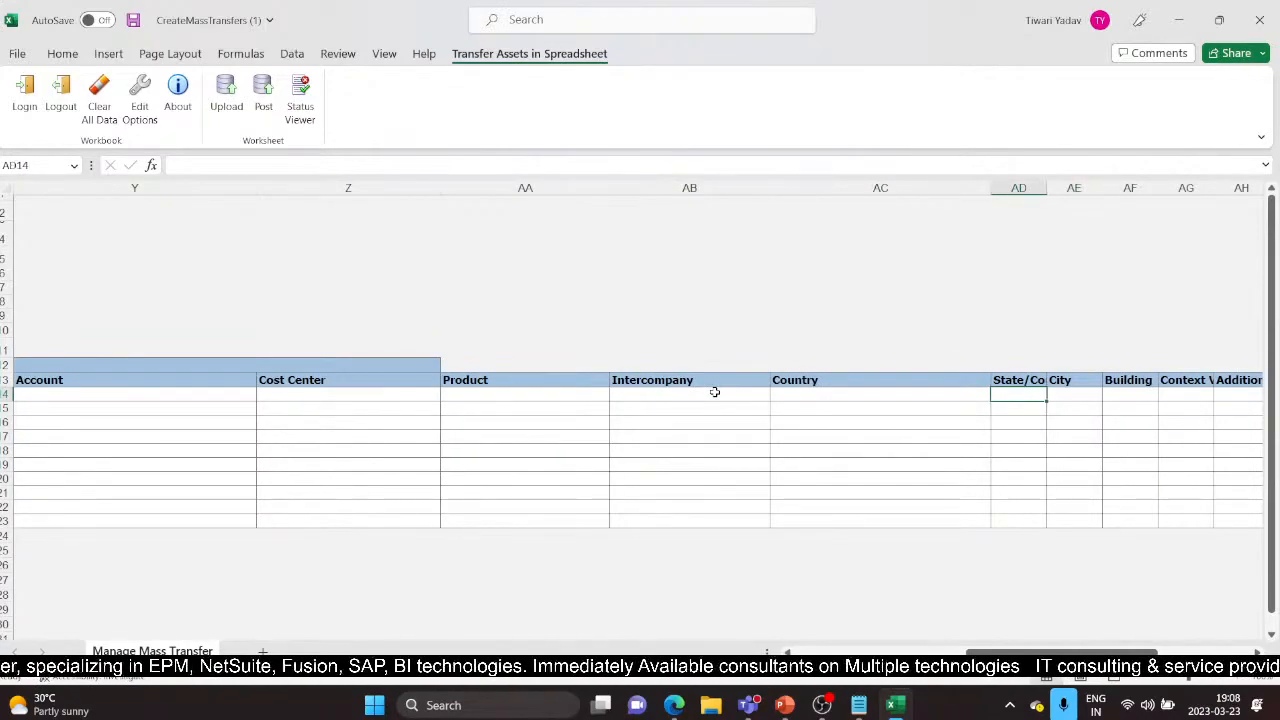
key("Right")
key("Right")
key("Right")
key("Left")
key("Left")
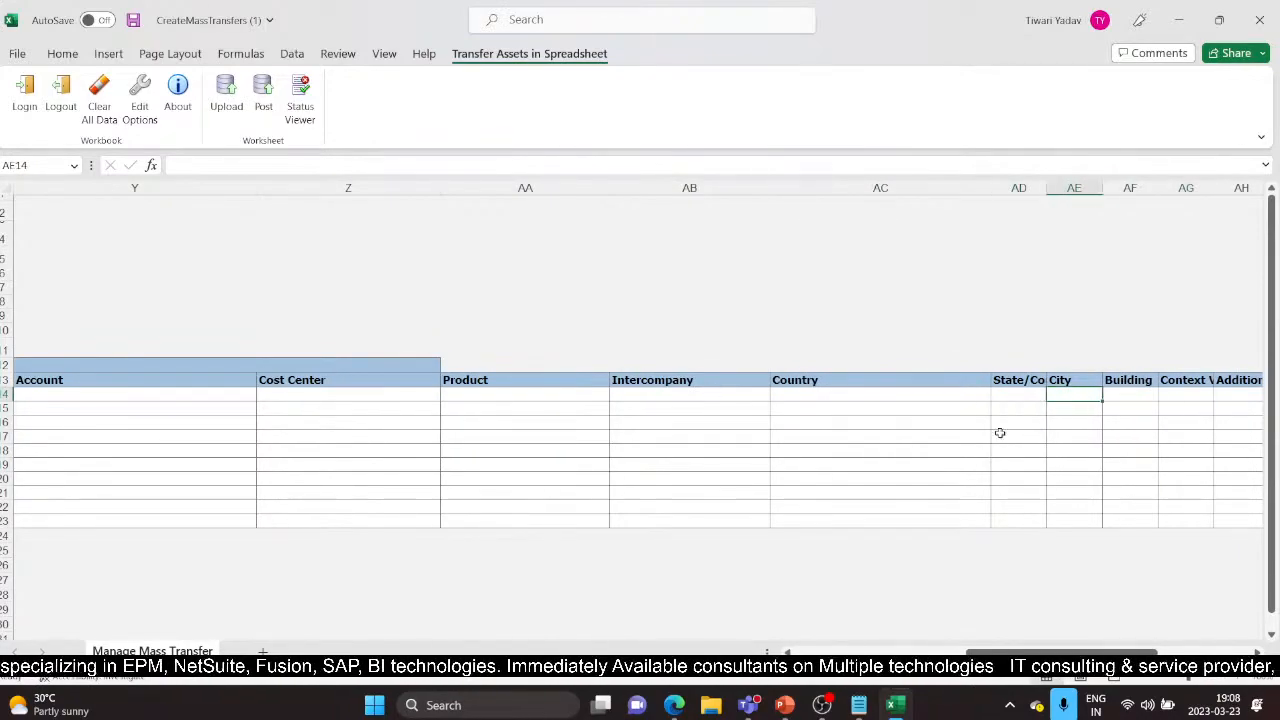
left_click(837, 385)
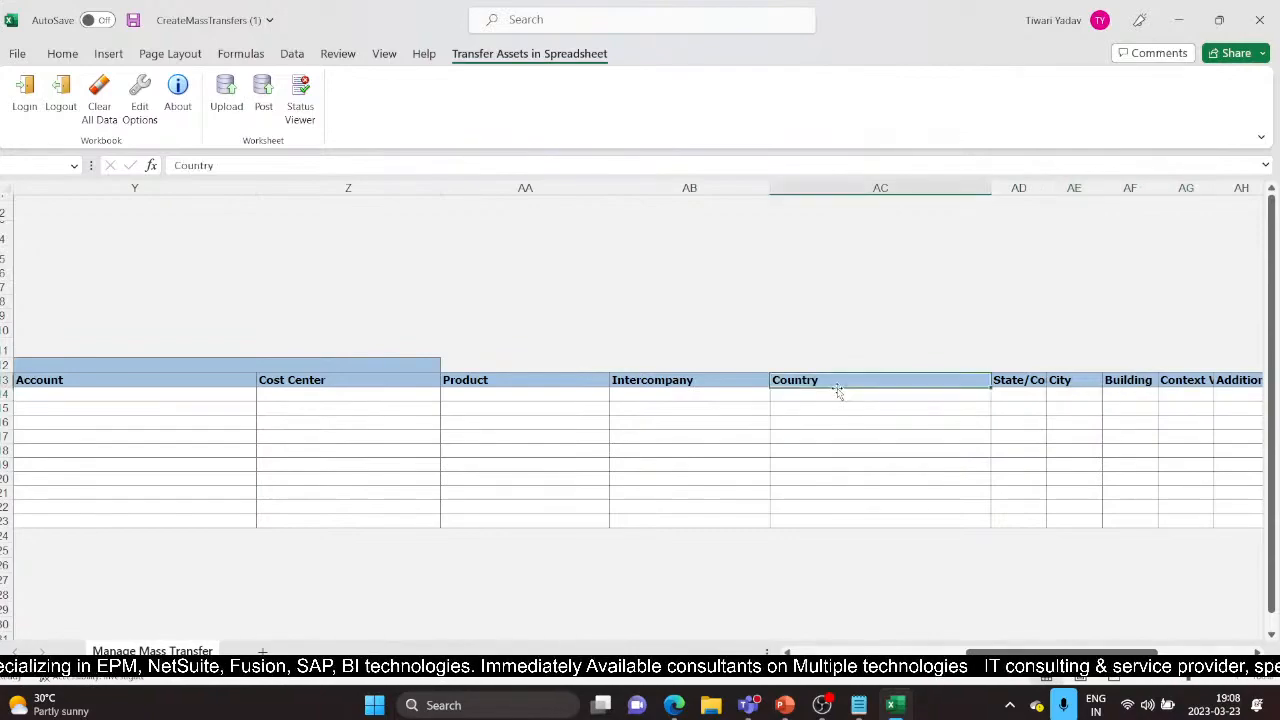
left_click(838, 398)
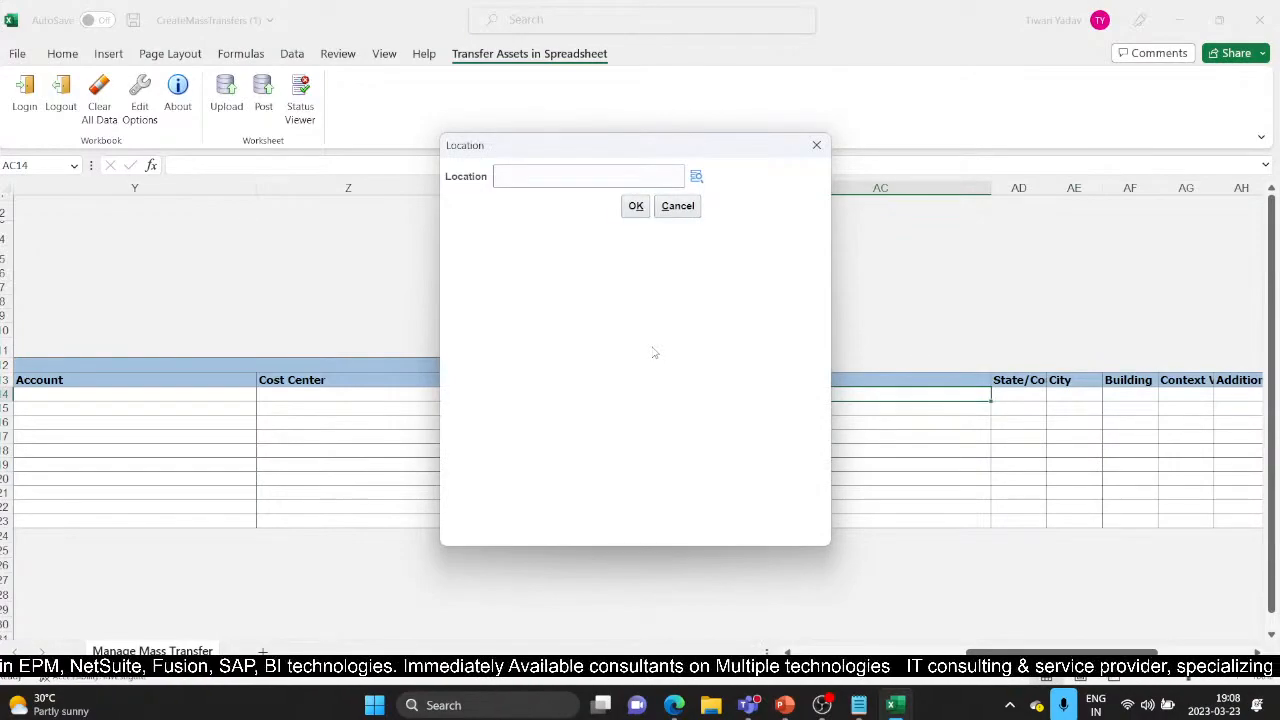
Step: Search locations with the Country field cleared to list all combinations
left_click(696, 176)
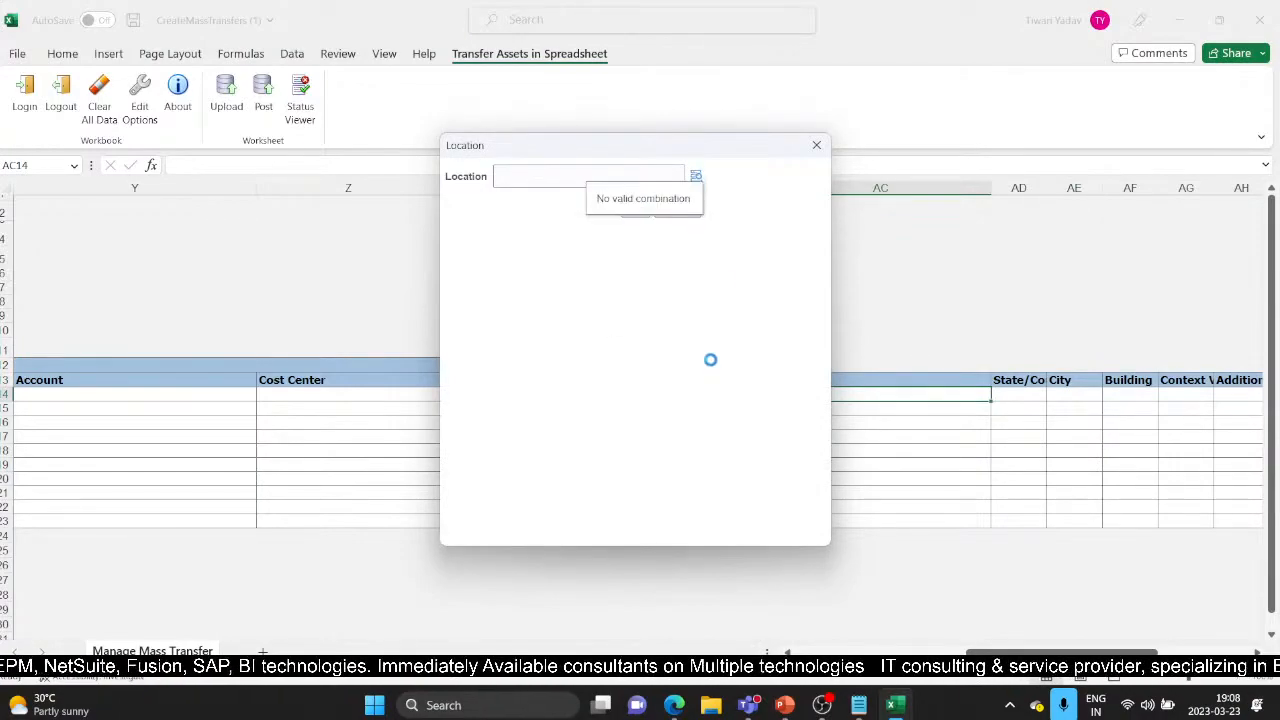
left_click(644, 313)
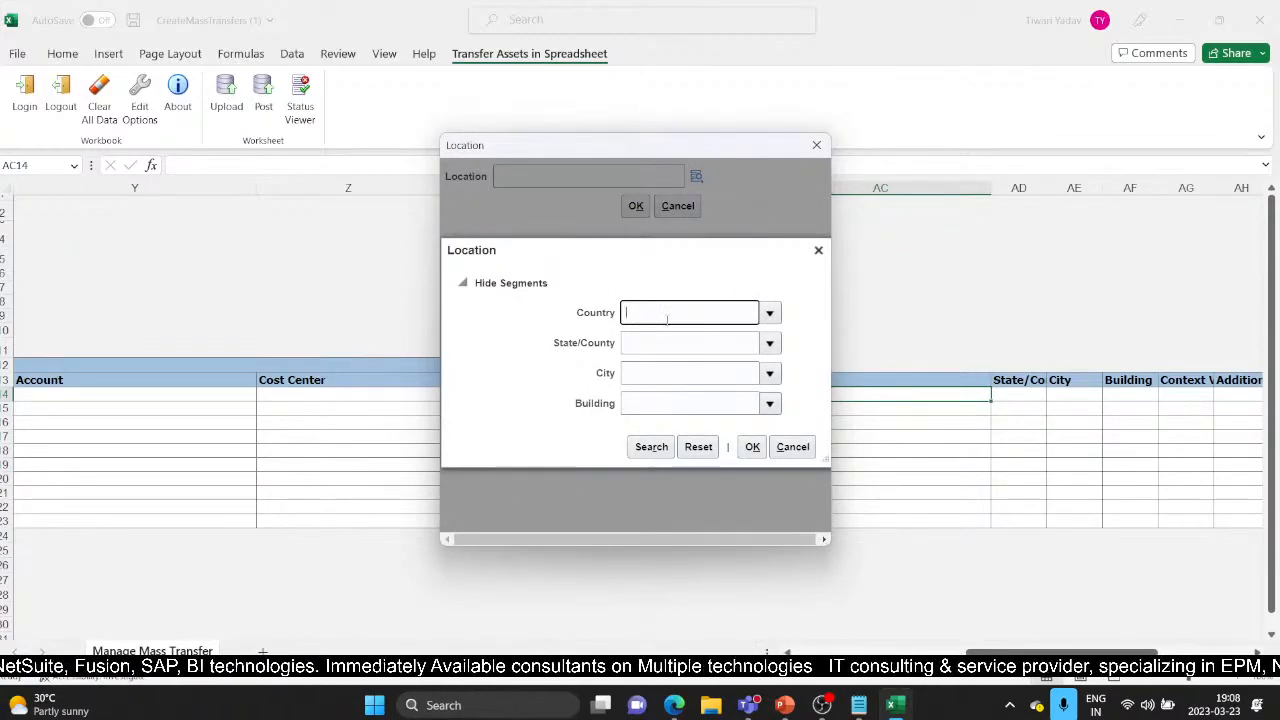
type("USA")
key("Tab")
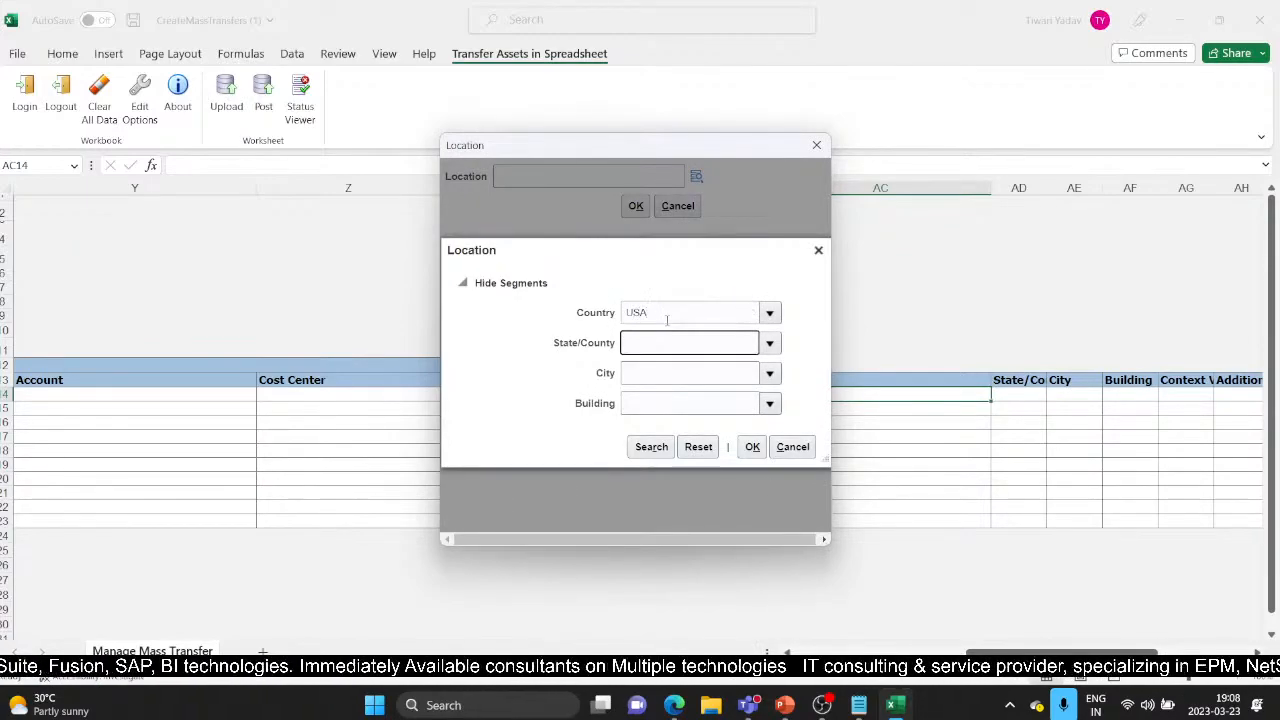
left_click(658, 314)
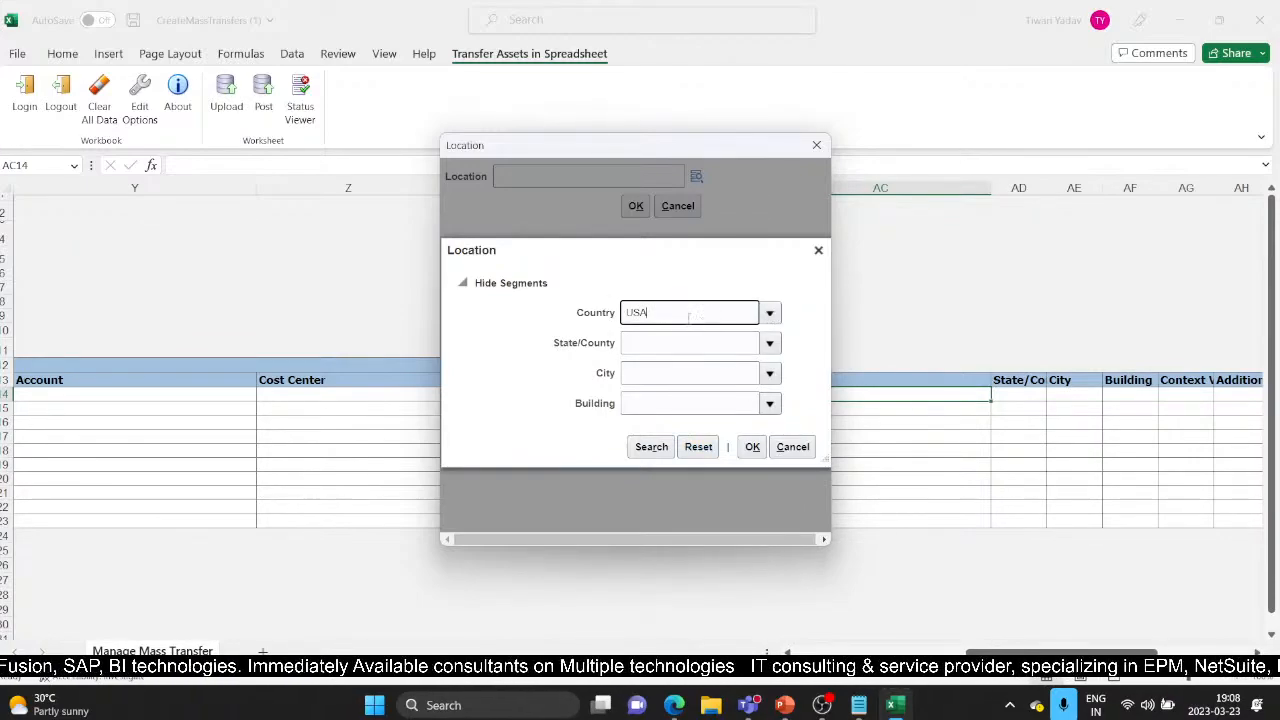
double_click(690, 316)
key("BackSpace")
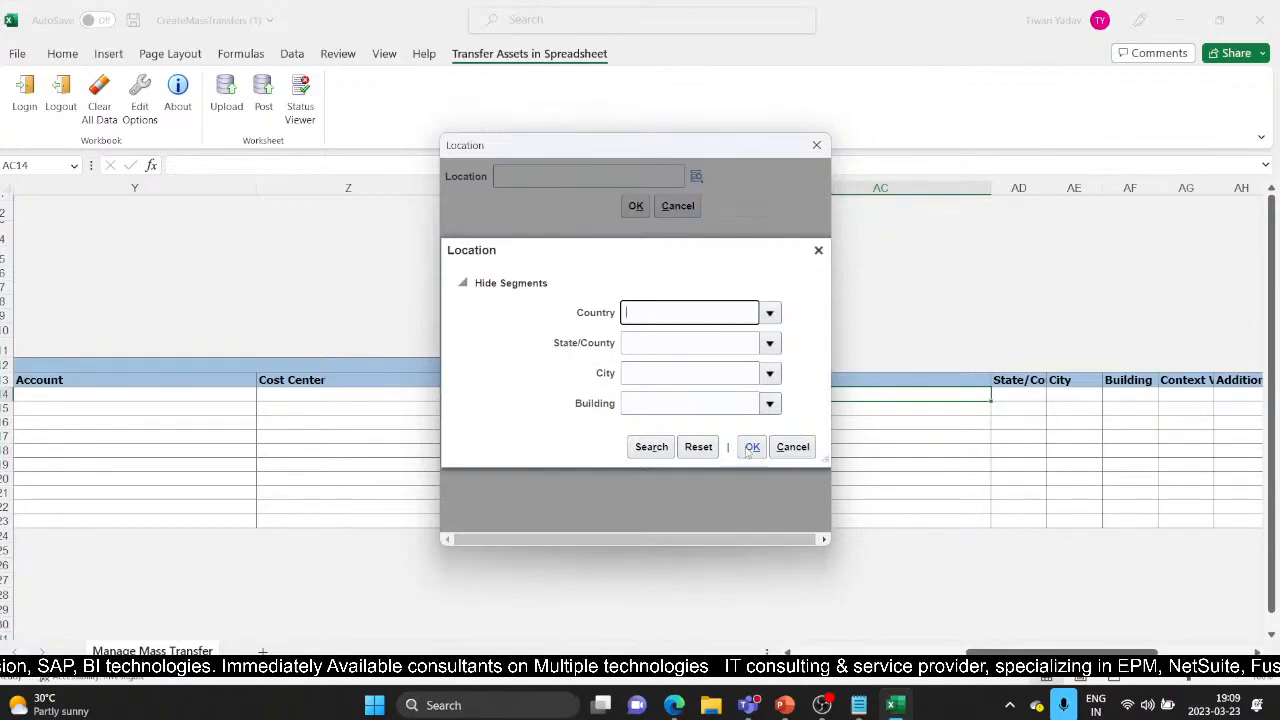
left_click(651, 447)
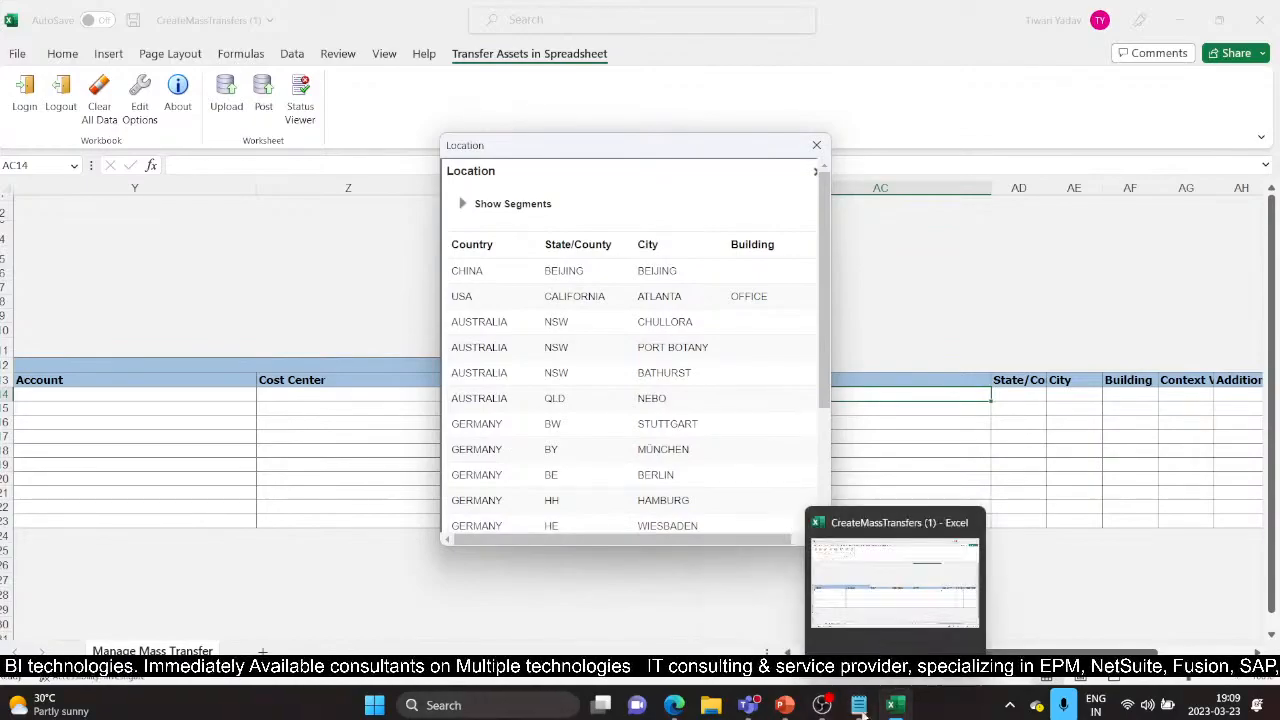
Step: Check asset 110040's current location in Asset Inquiry, then return to the location results
mouse_move(672, 707)
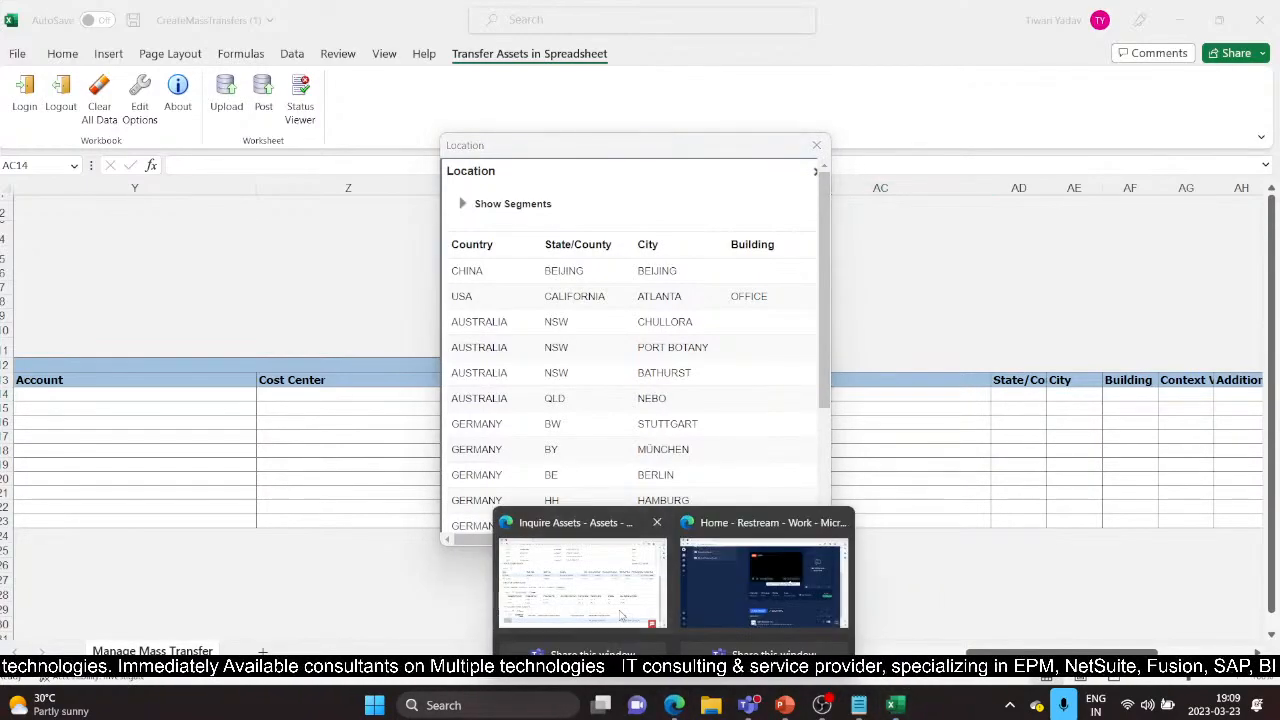
left_click(582, 585)
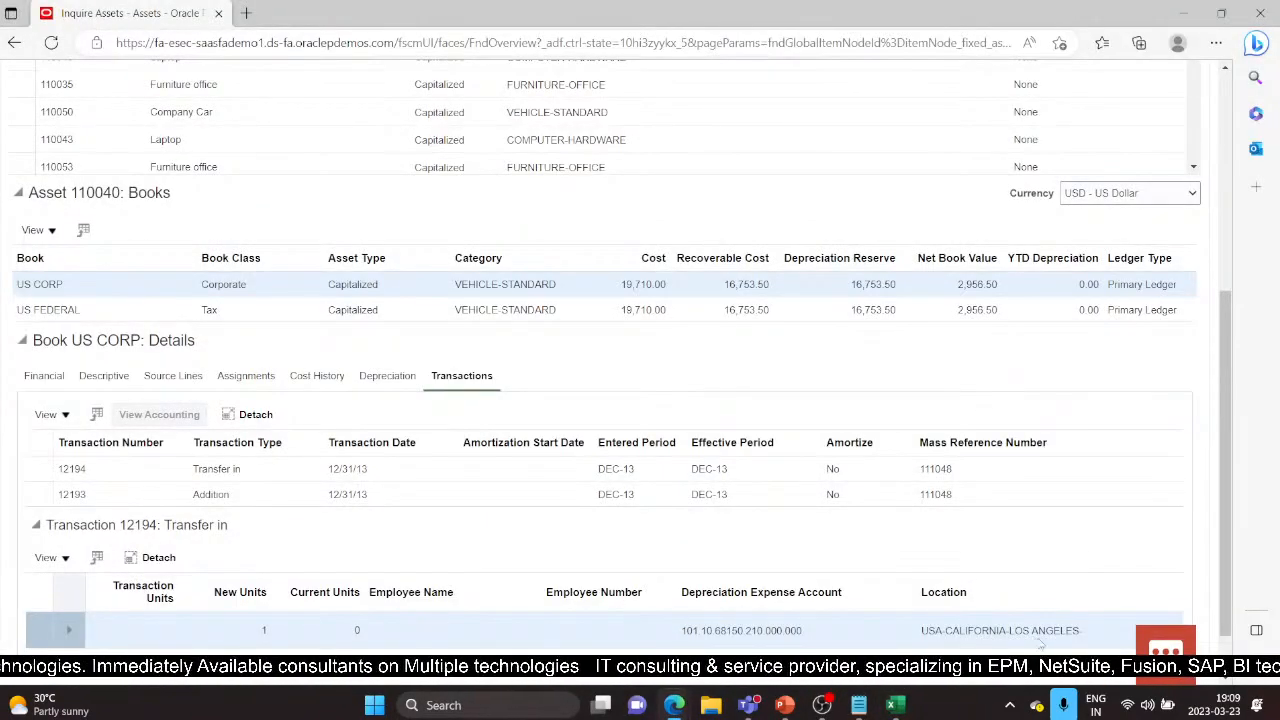
left_click(895, 705)
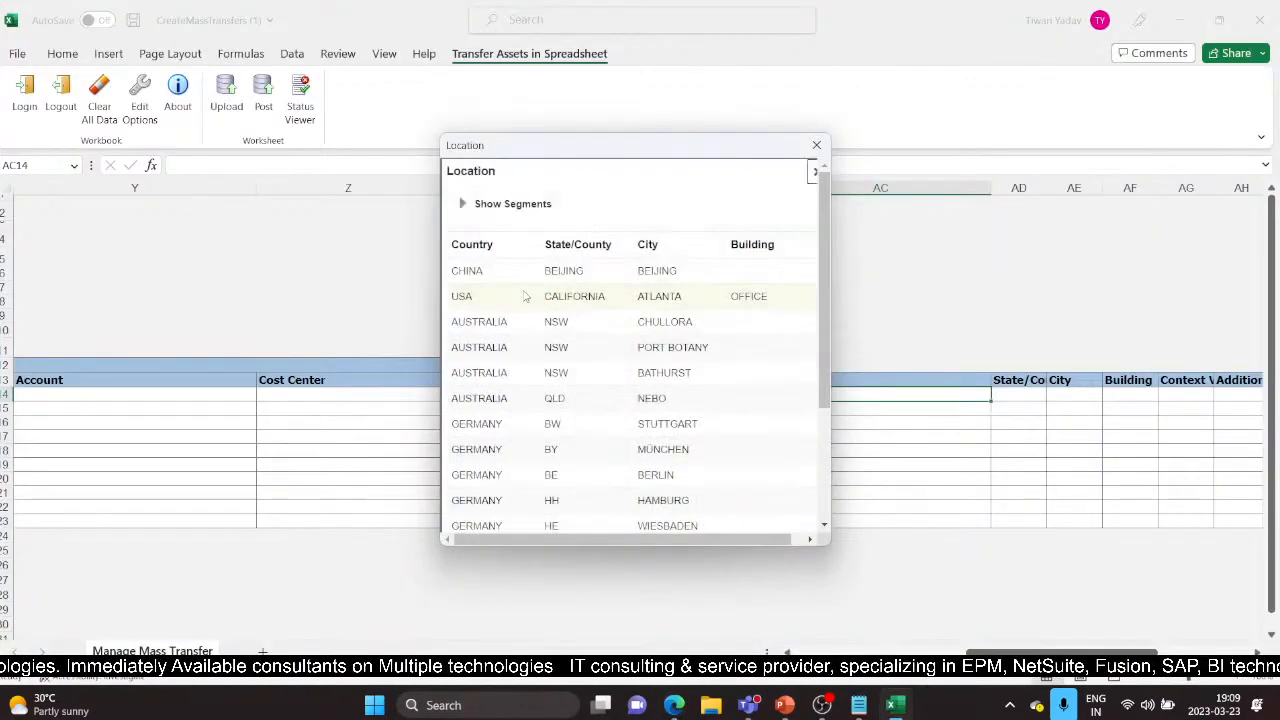
Step: Choose the USA, CALIFORNIA, ATLANTA, OFFICE location combination for line 1's new assignment
left_click(634, 297)
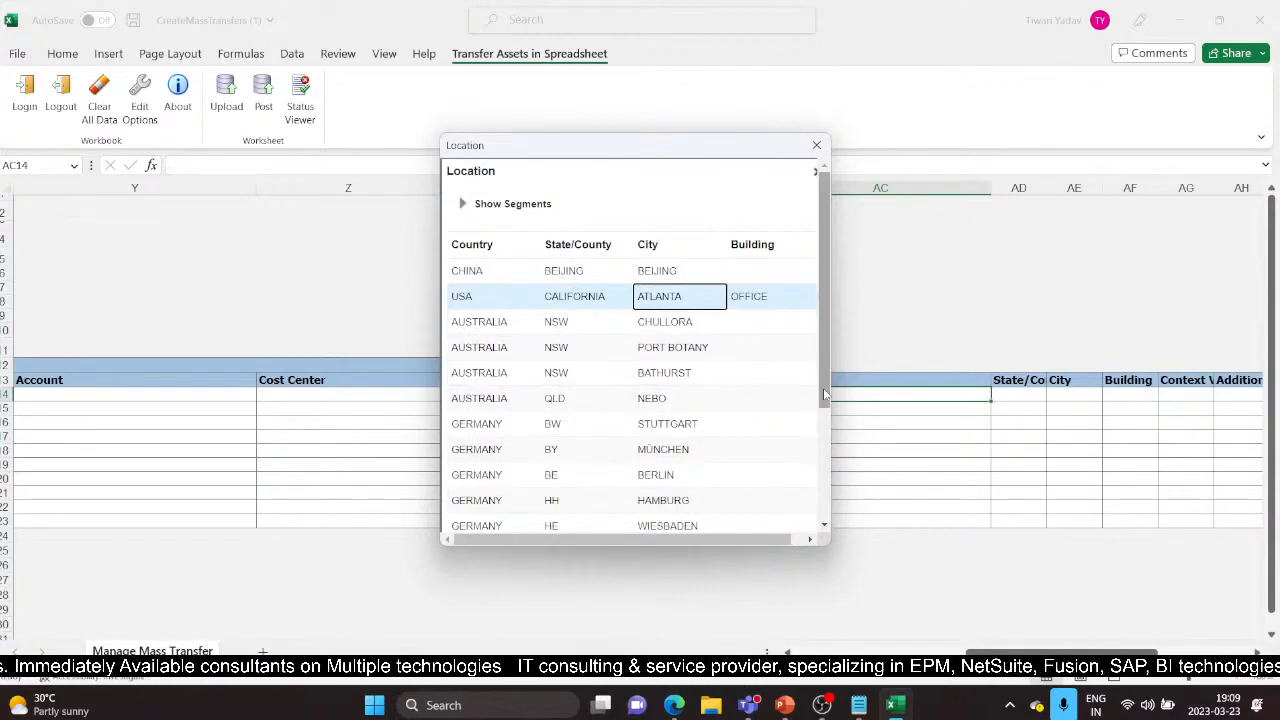
left_click_drag(823, 388, 832, 478)
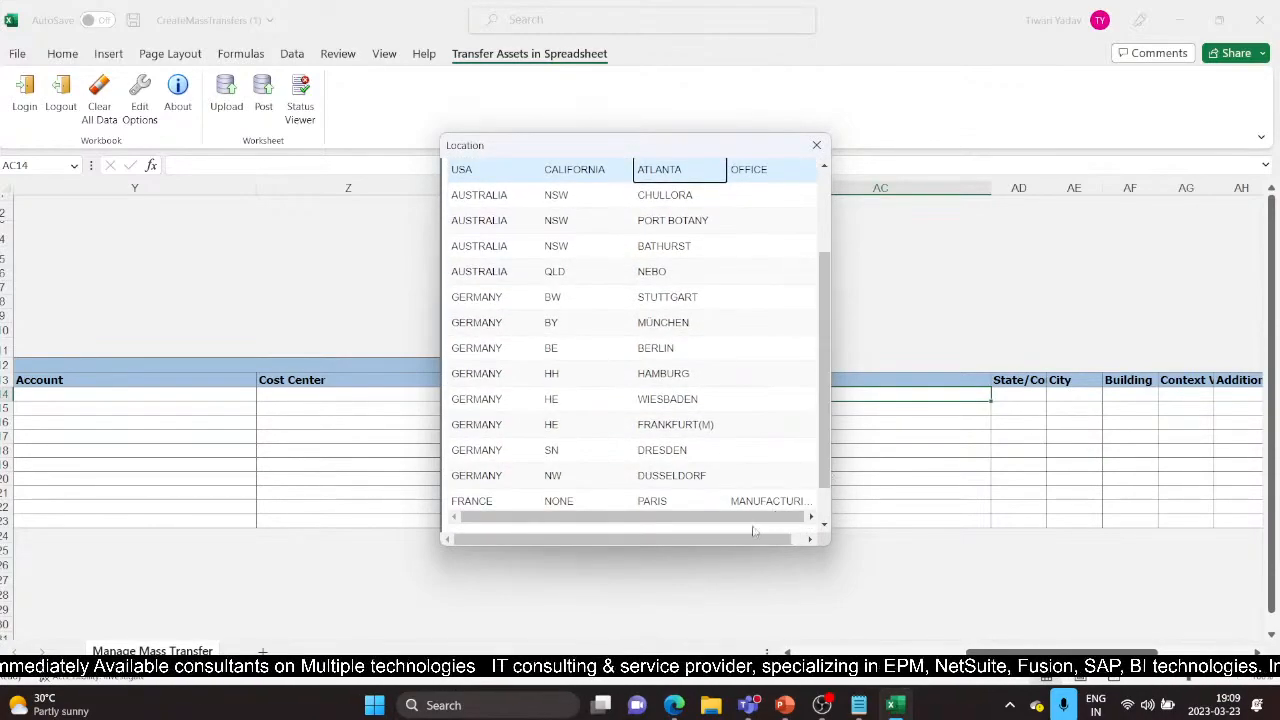
left_click_drag(819, 366, 818, 253)
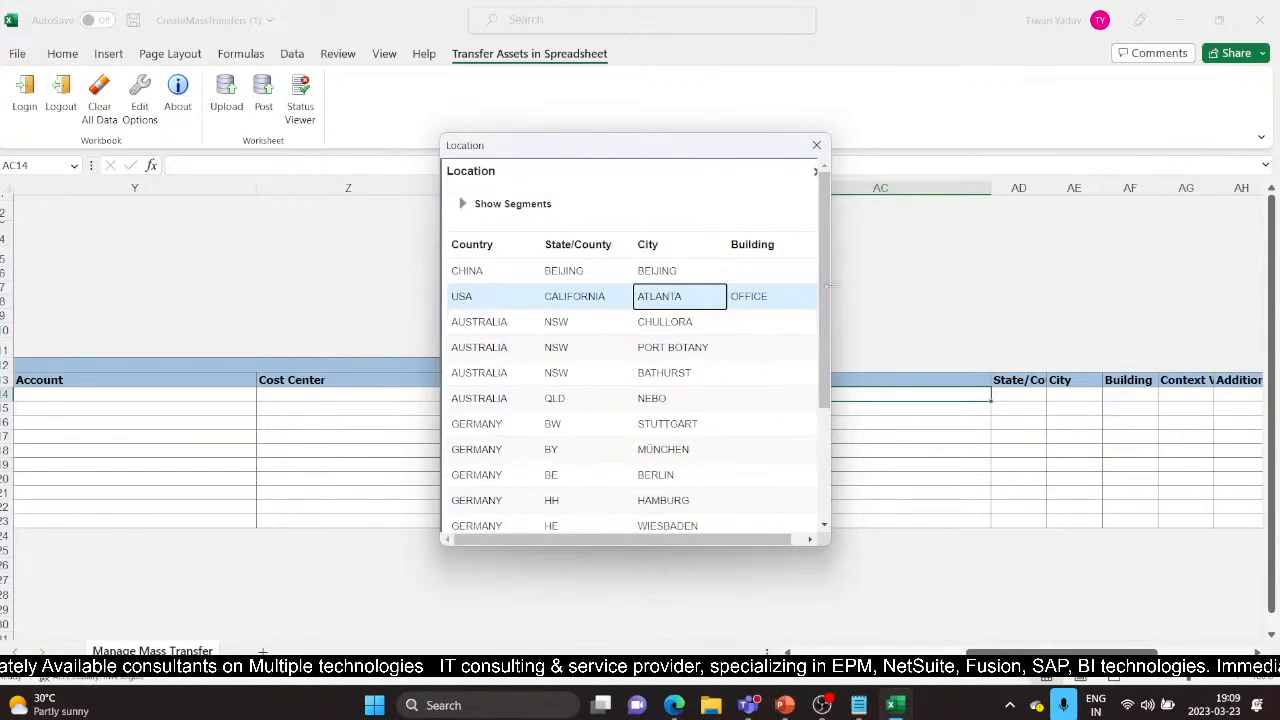
scroll(823, 360, "down", 5)
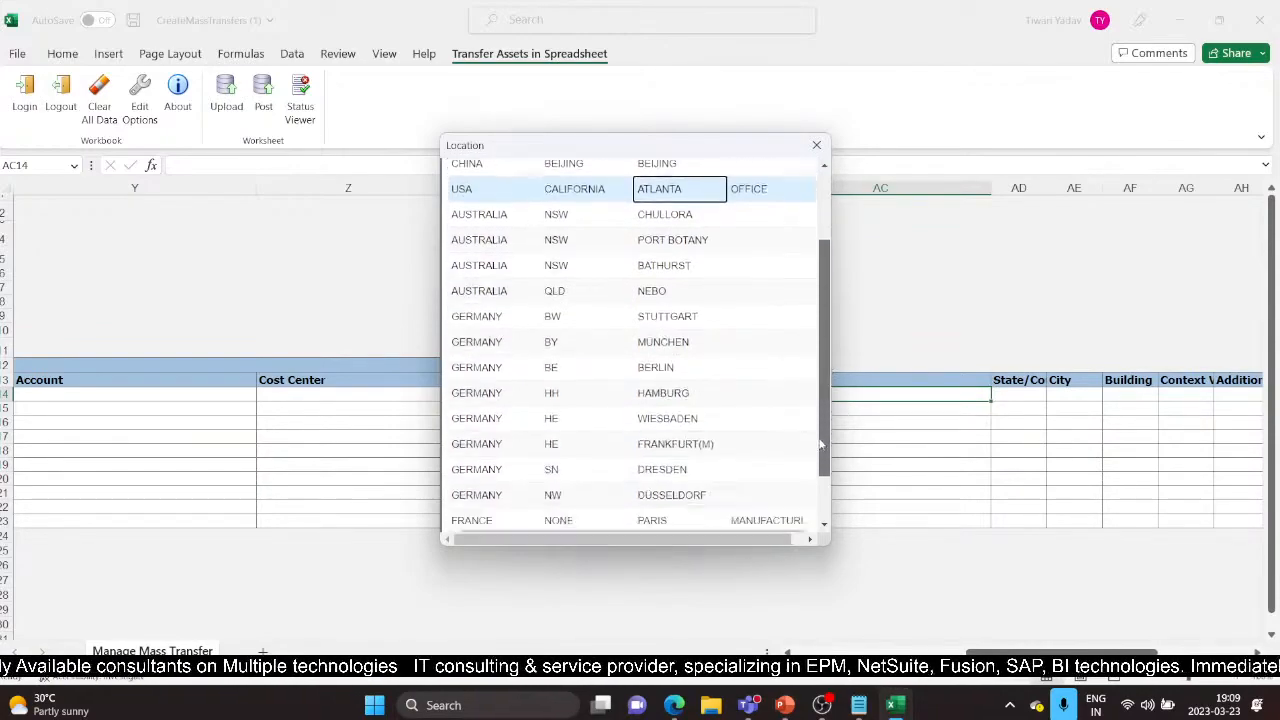
left_click(748, 512)
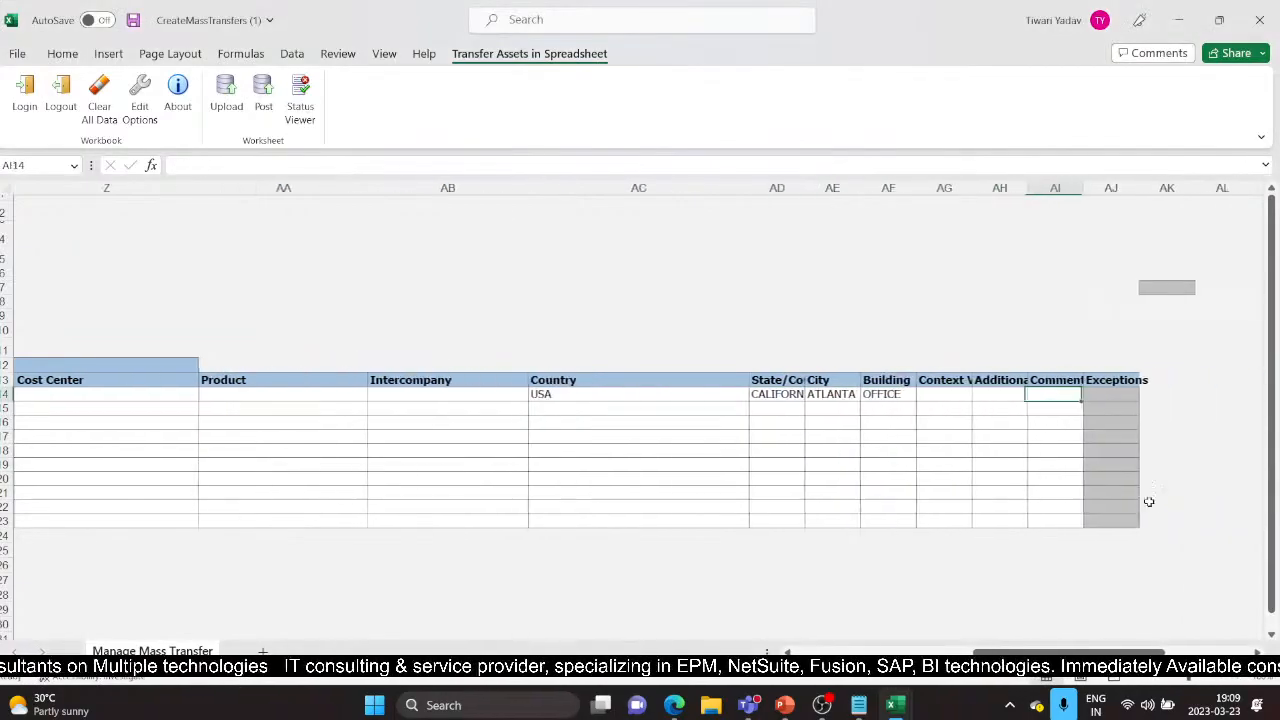
left_click_drag(1008, 654, 829, 654)
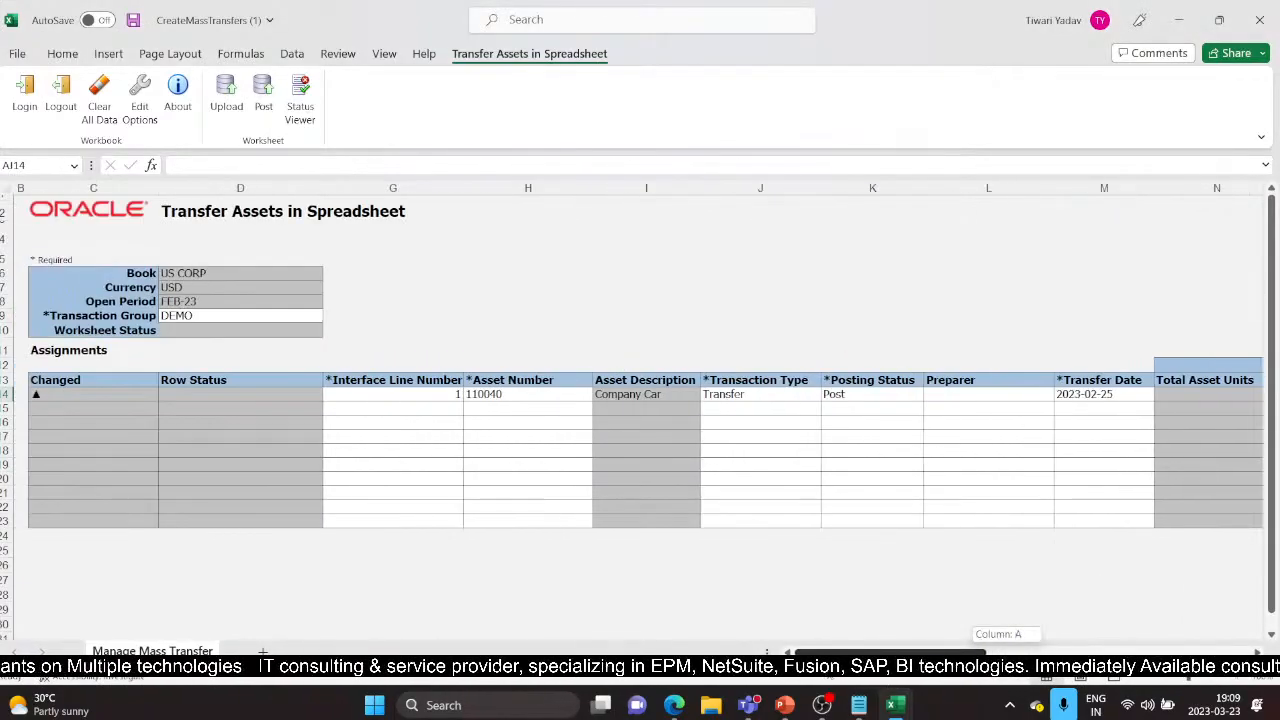
Step: Post the transfer row with the default upload options and dismiss the submission confirmation
left_click(265, 100)
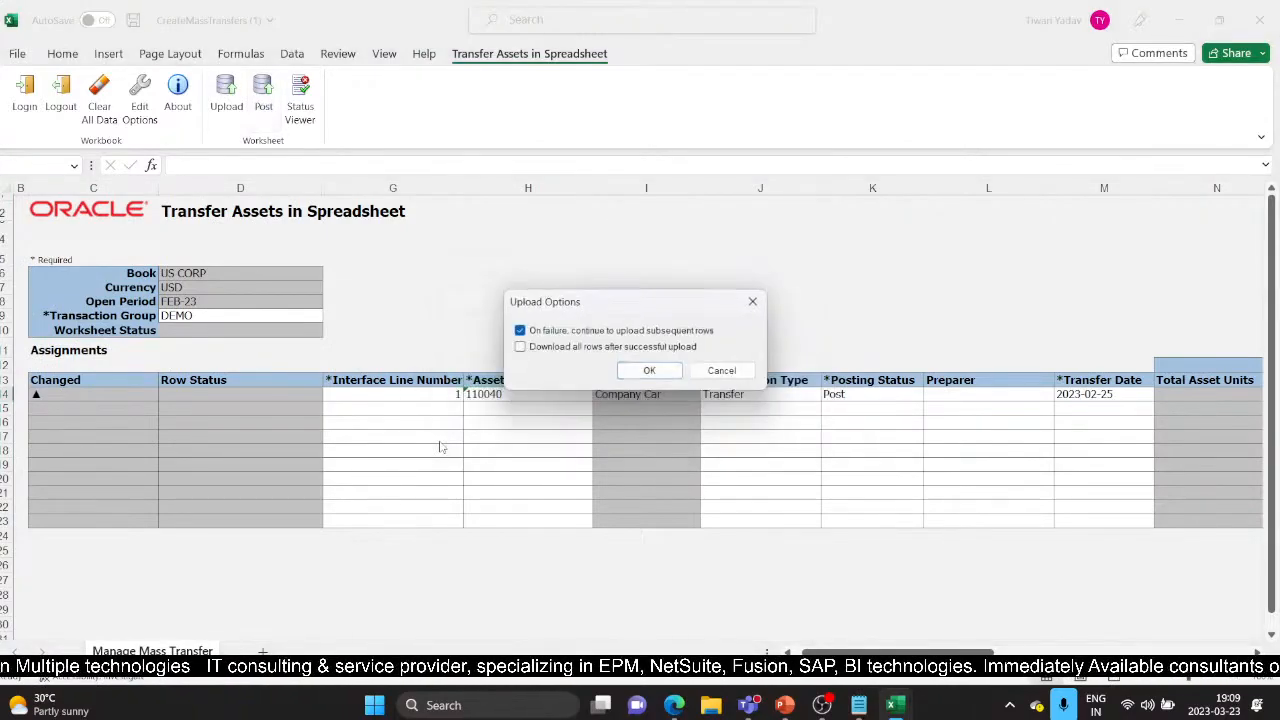
left_click(649, 370)
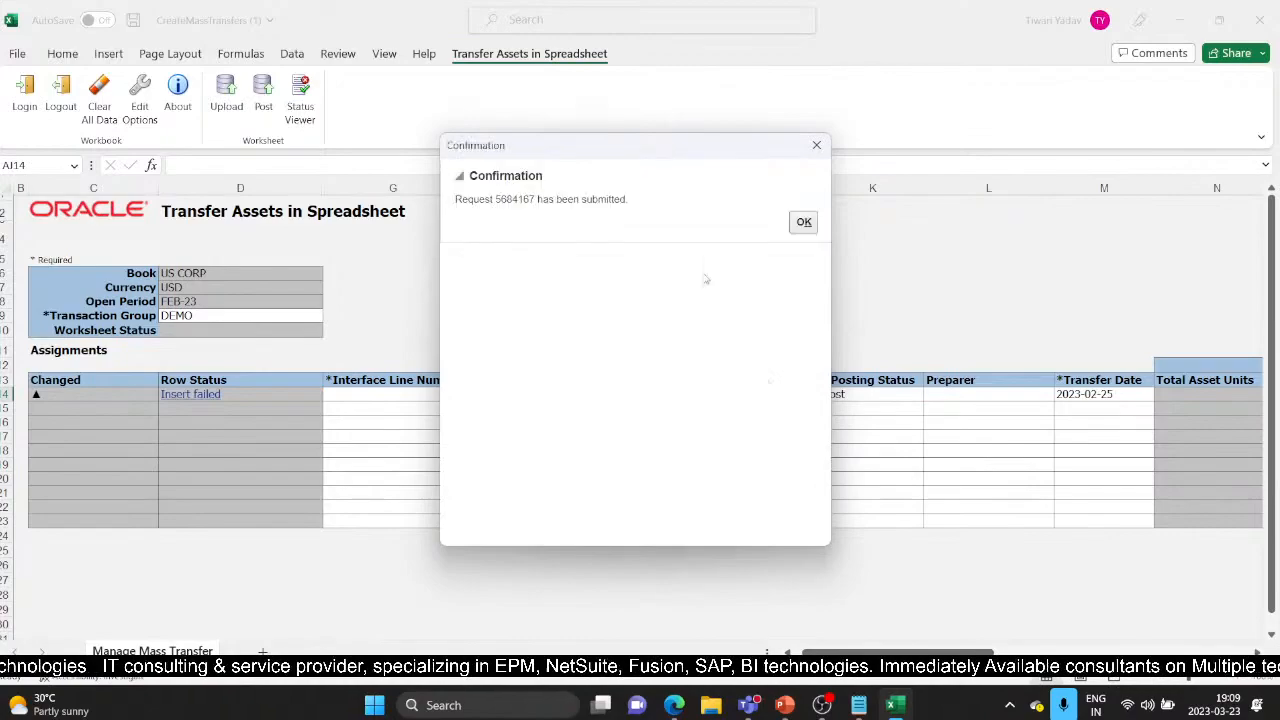
key("Return")
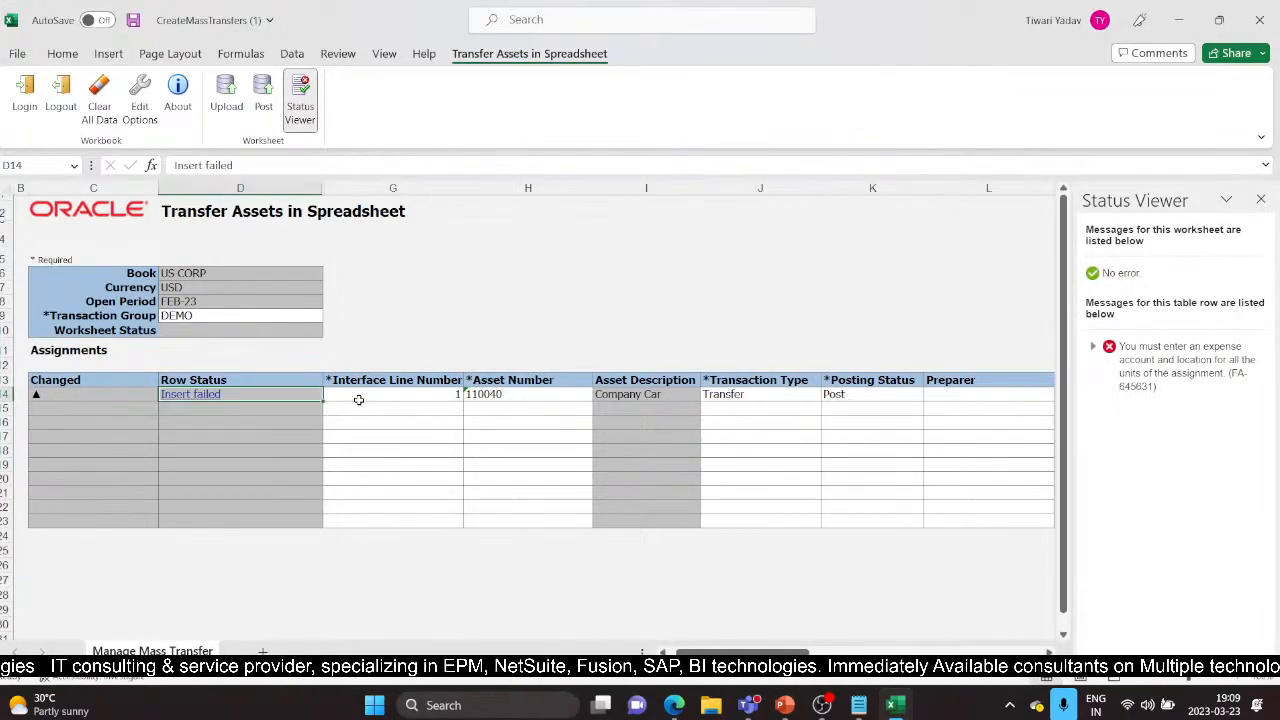
Step: Step along row 14 to the current depreciation expense account cell
key("Right")
key("Right")
key("Right")
key("Right")
key("Right")
key("Right")
key("Right")
key("Right")
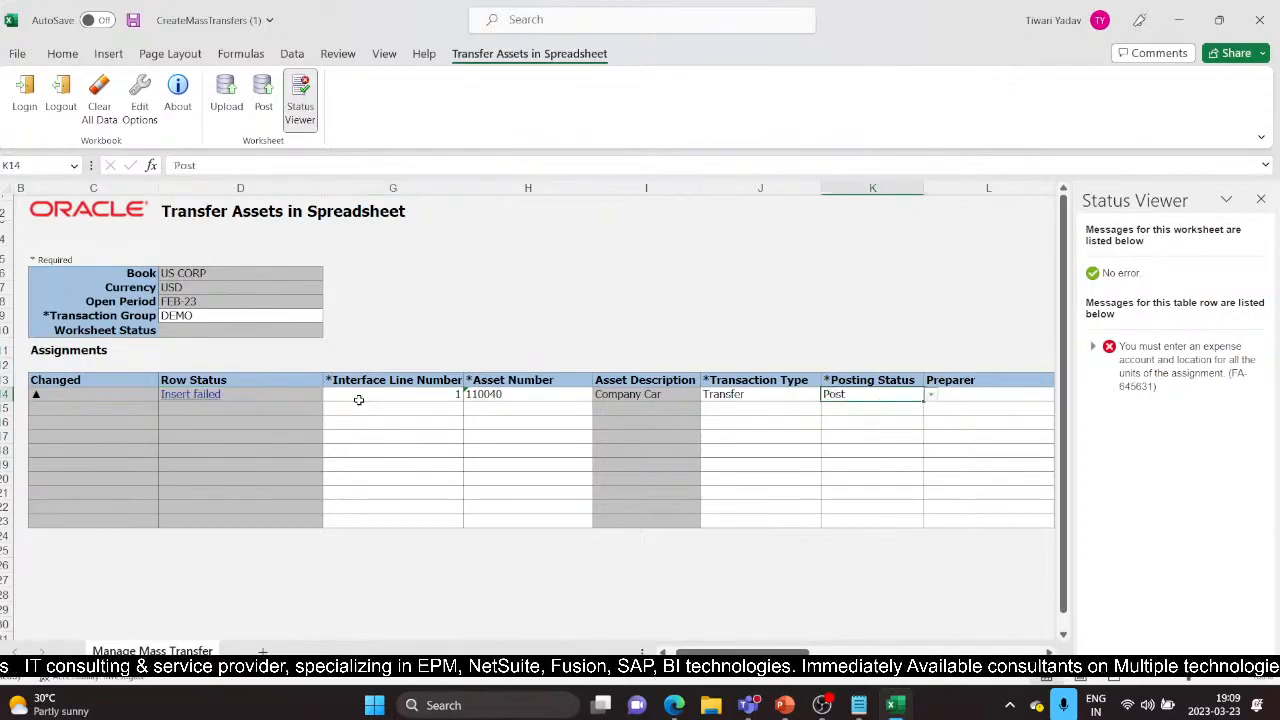
key("Right")
key("Right")
key("Right")
key("Right")
key("Right")
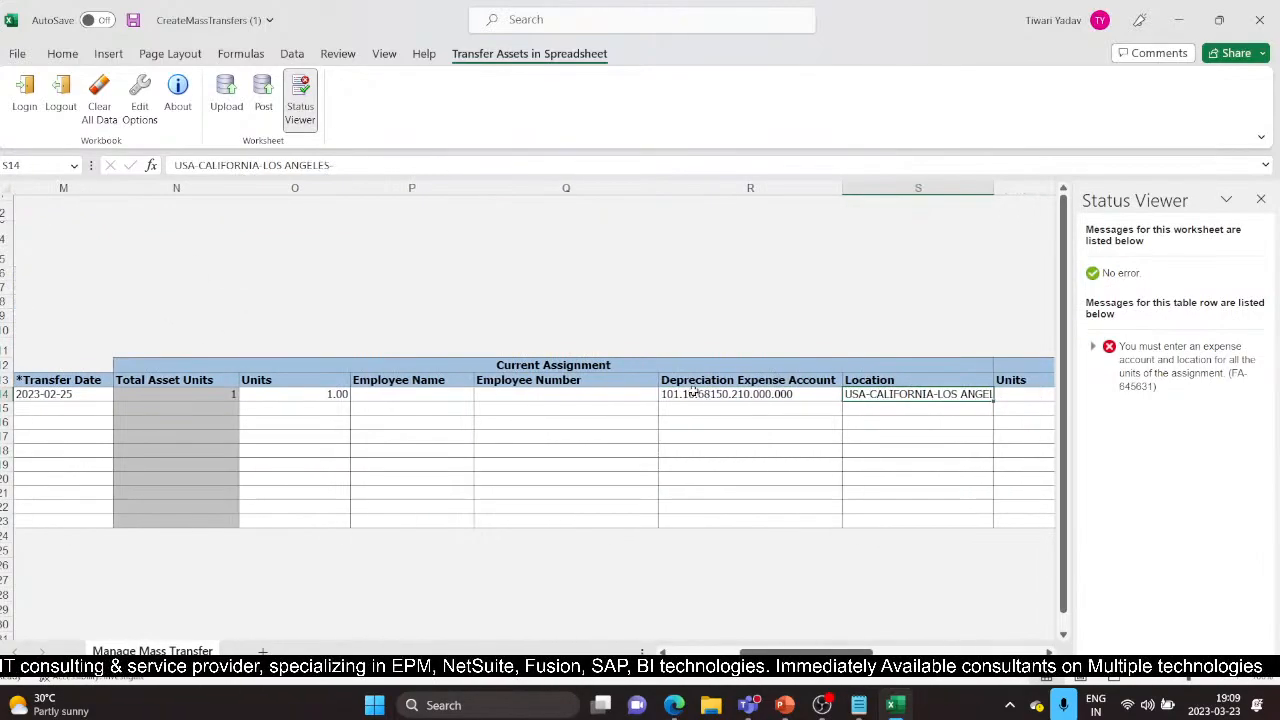
key("Left")
Step: Copy the current depreciation expense account into the Notepad notes
key("ctrl+c")
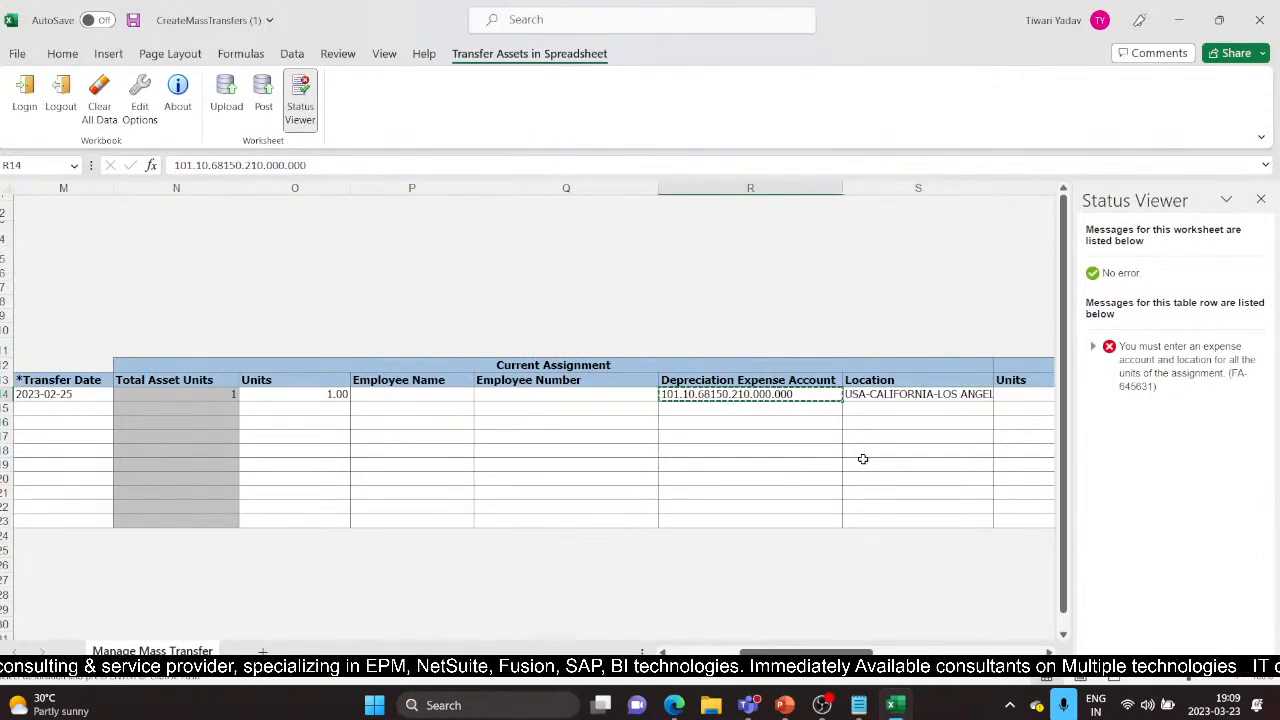
key("Right")
key("Right")
key("Right")
key("Right")
key("Right")
key("Right")
key("Right")
key("Right")
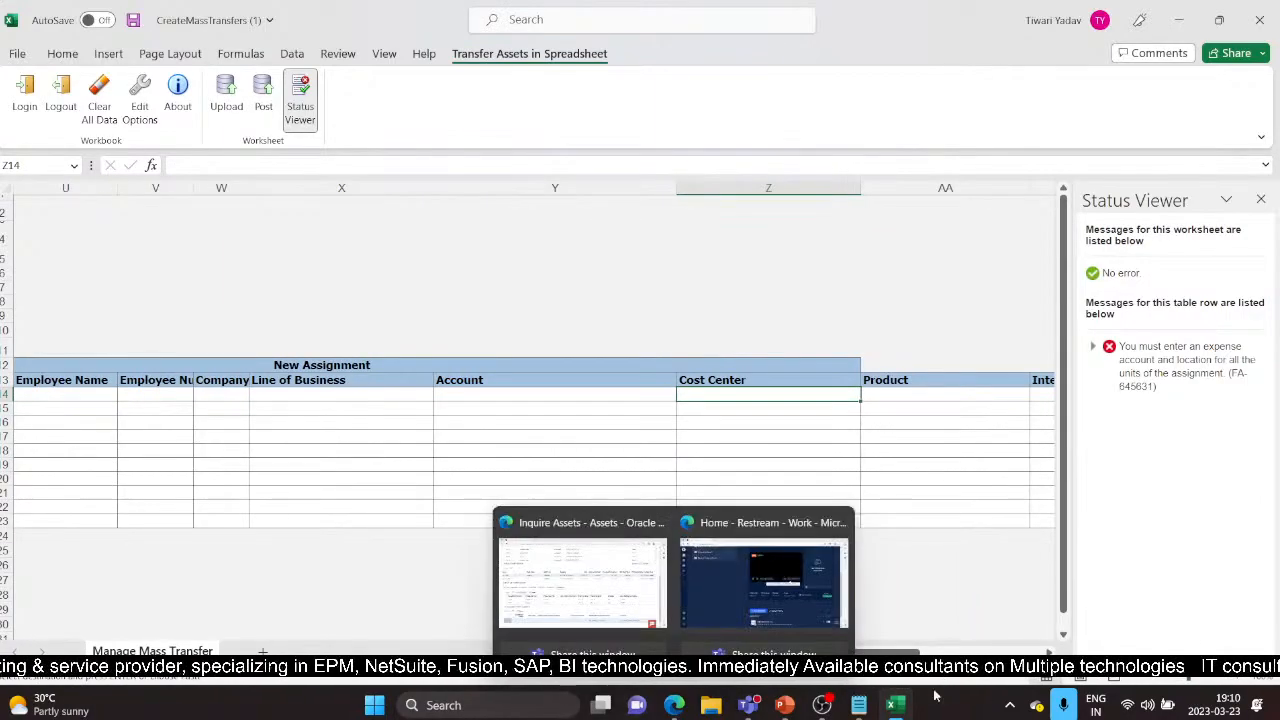
left_click(858, 705)
left_click(100, 395)
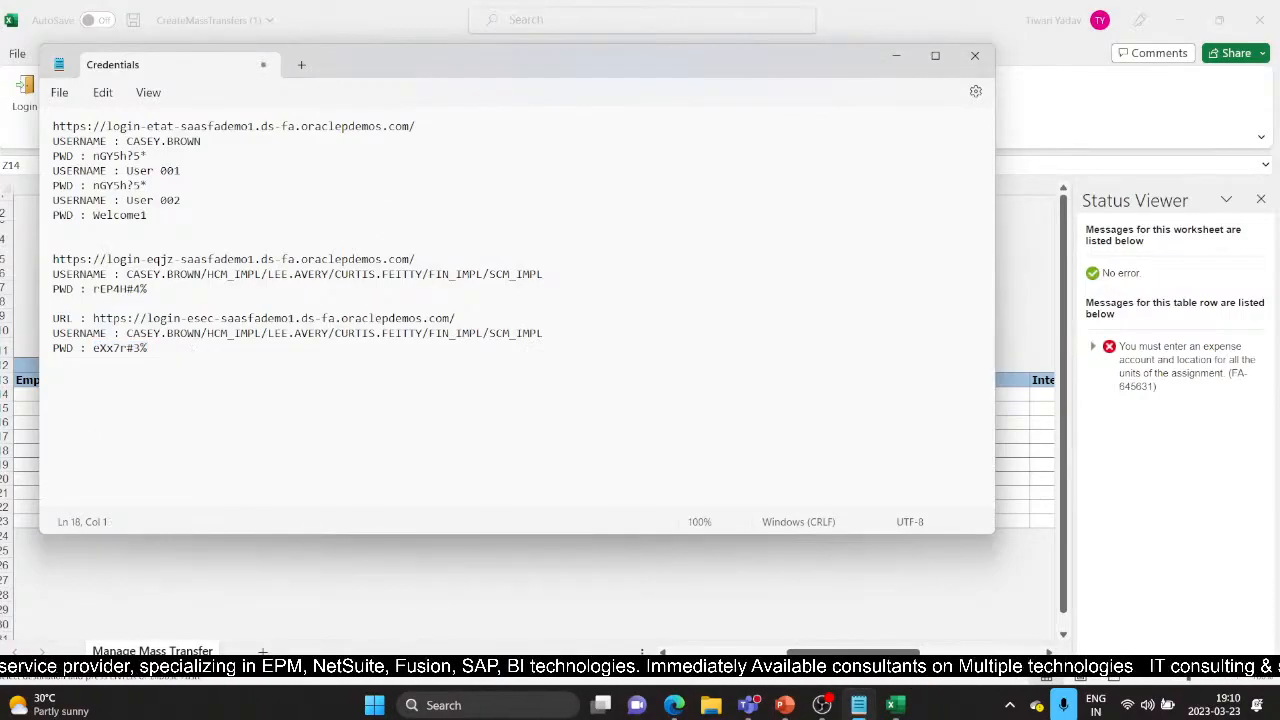
key("ctrl+v")
Step: Back in Excel, open line 1's new-assignment Depreciation Expense Account dialog
key("alt+Tab")
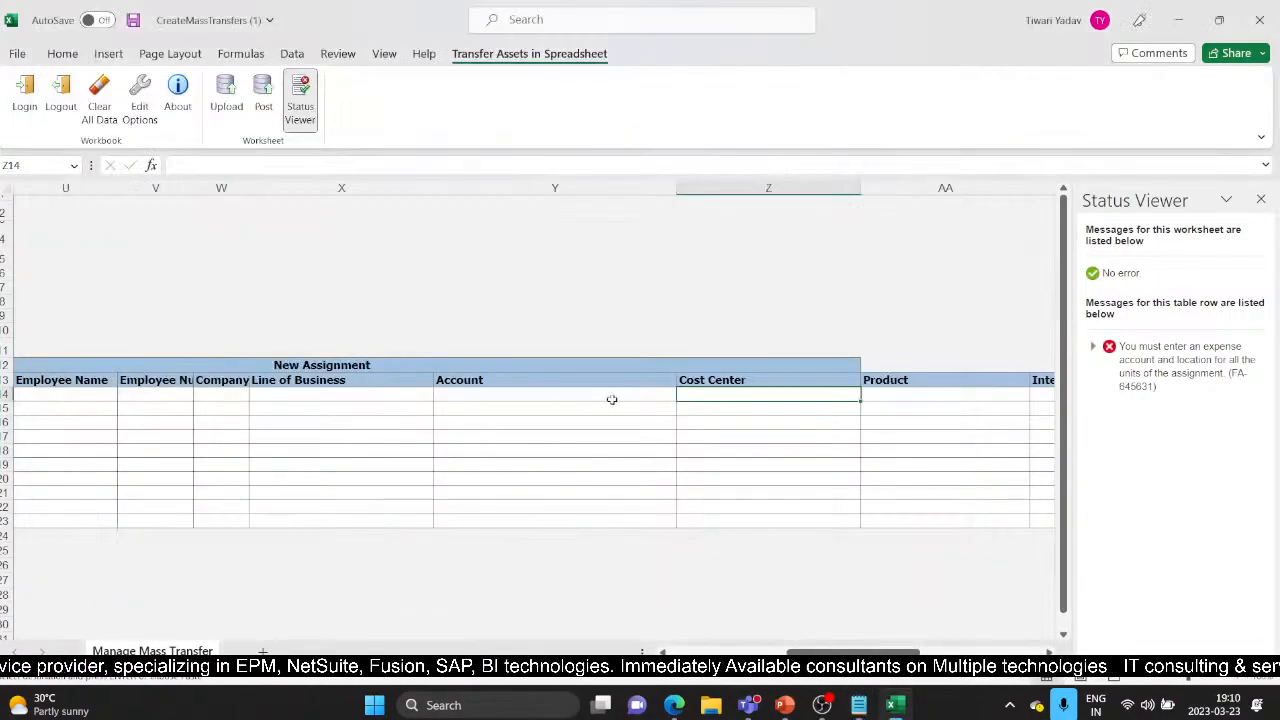
left_click(295, 396)
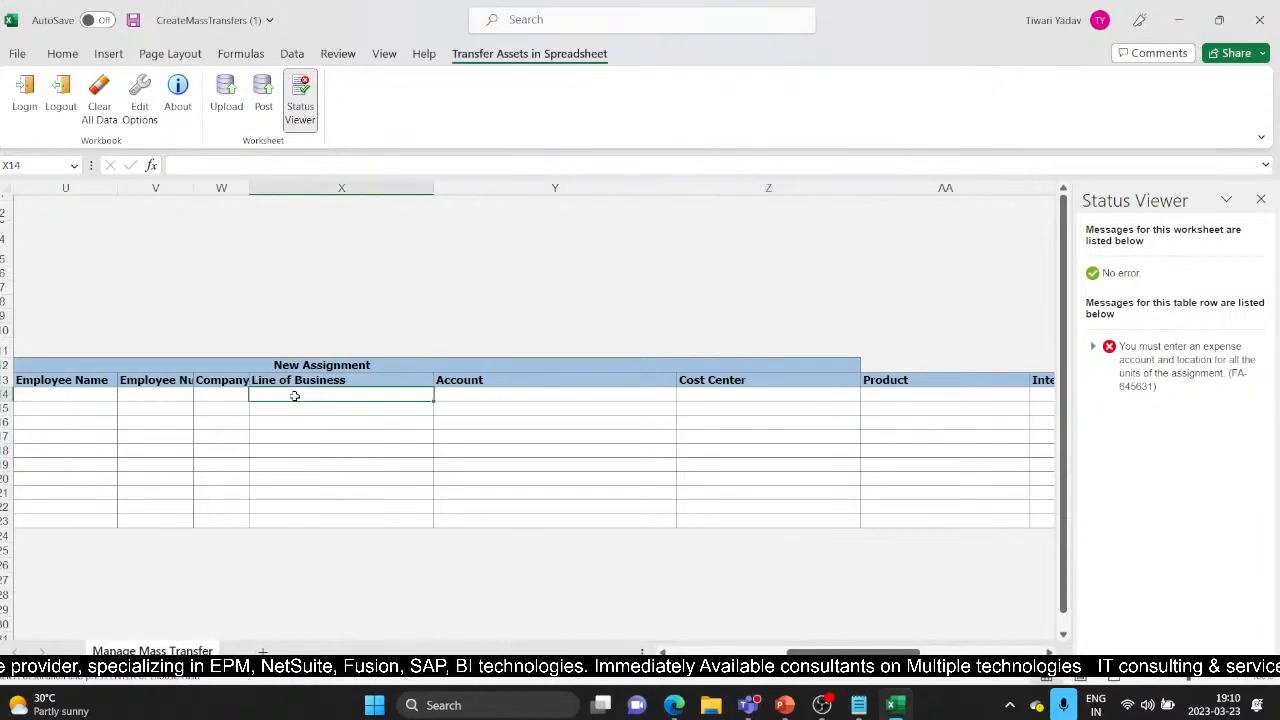
left_click(224, 395)
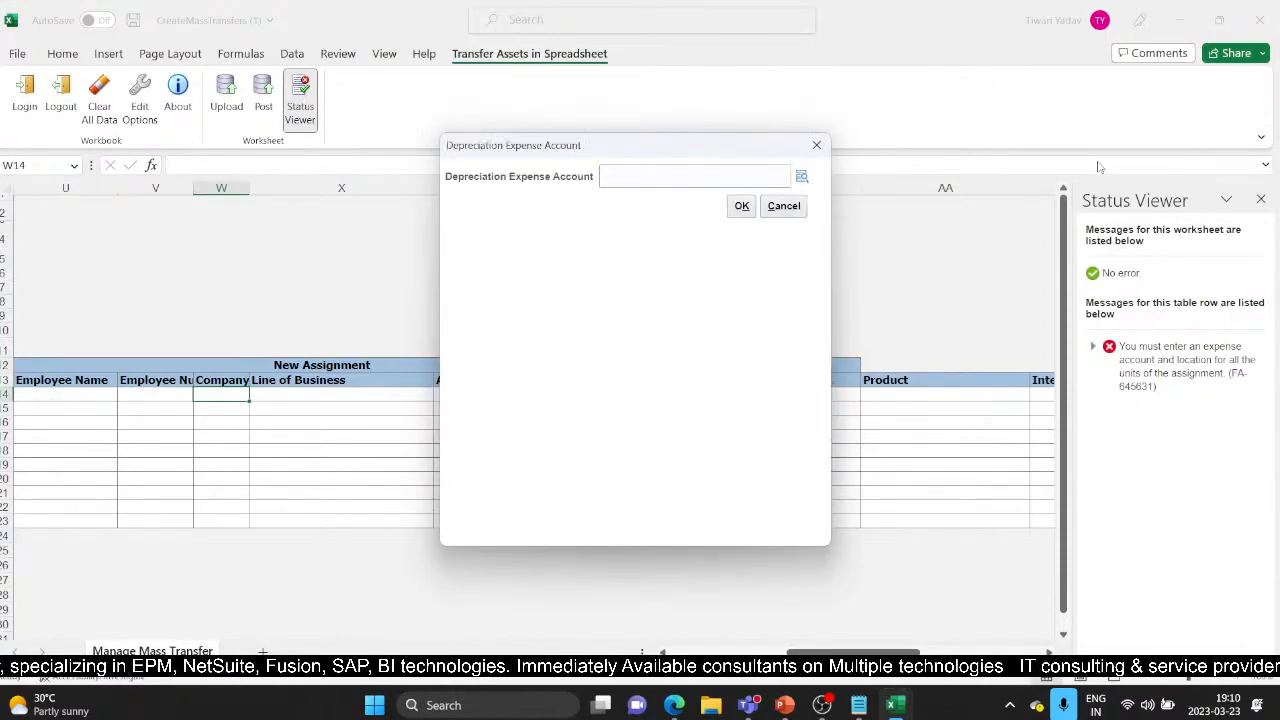
Step: Open the account segment search and check the notes for the account combination
left_click(802, 175)
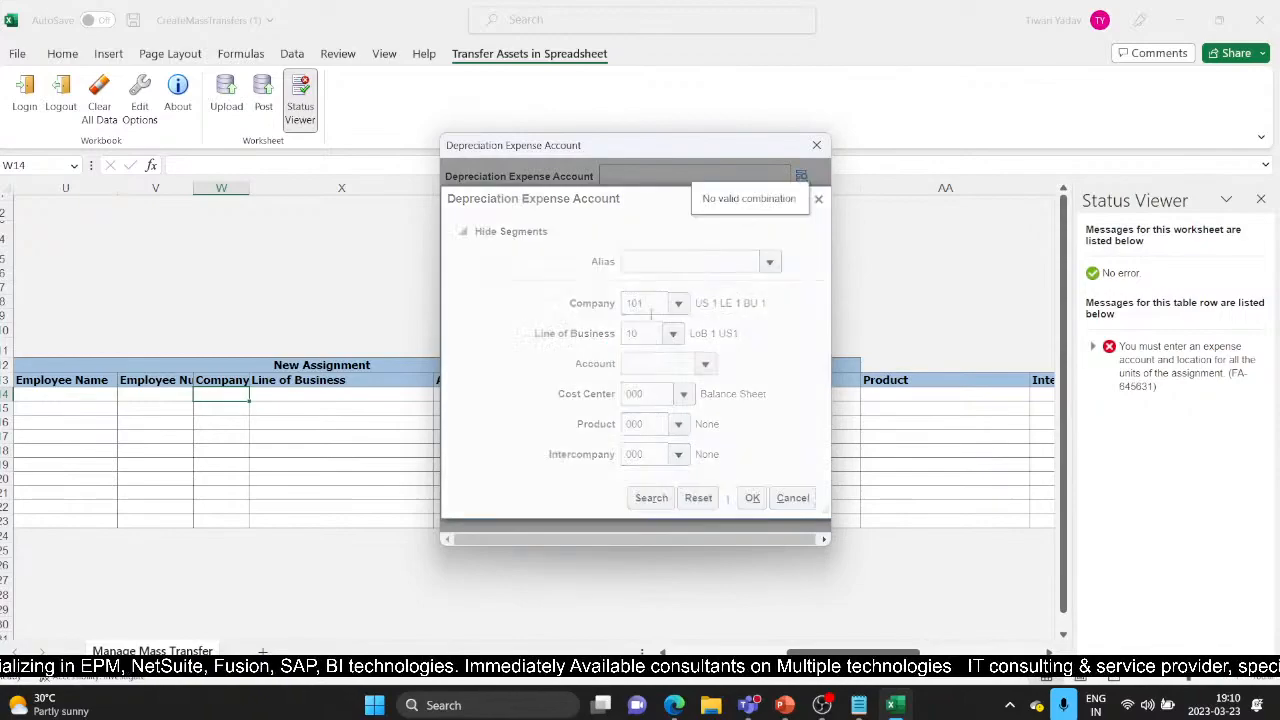
double_click(652, 332)
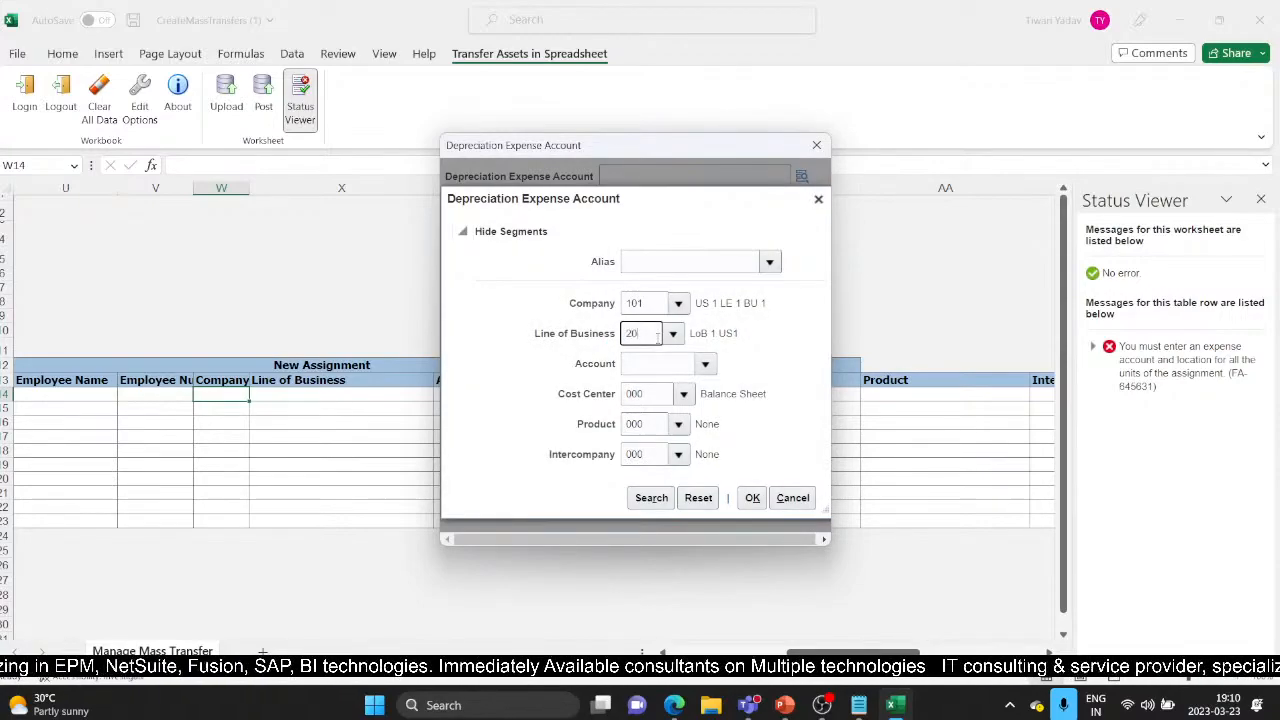
key("Tab")
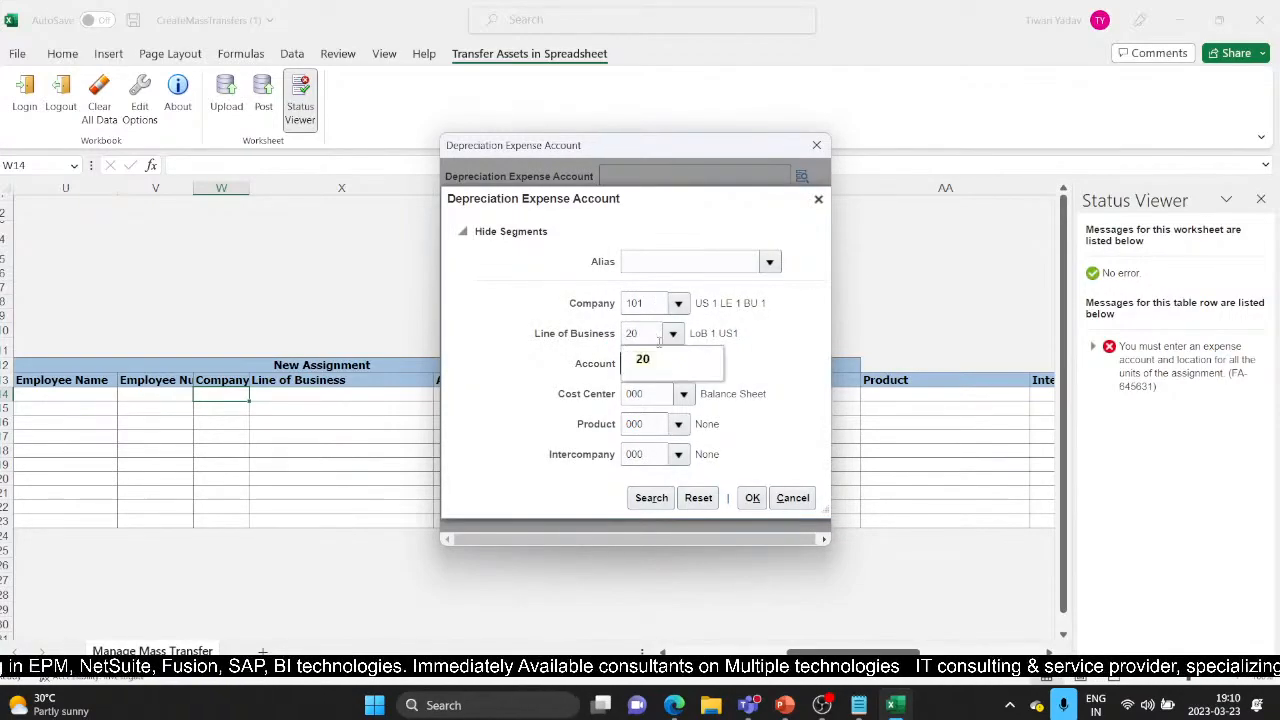
left_click(652, 362)
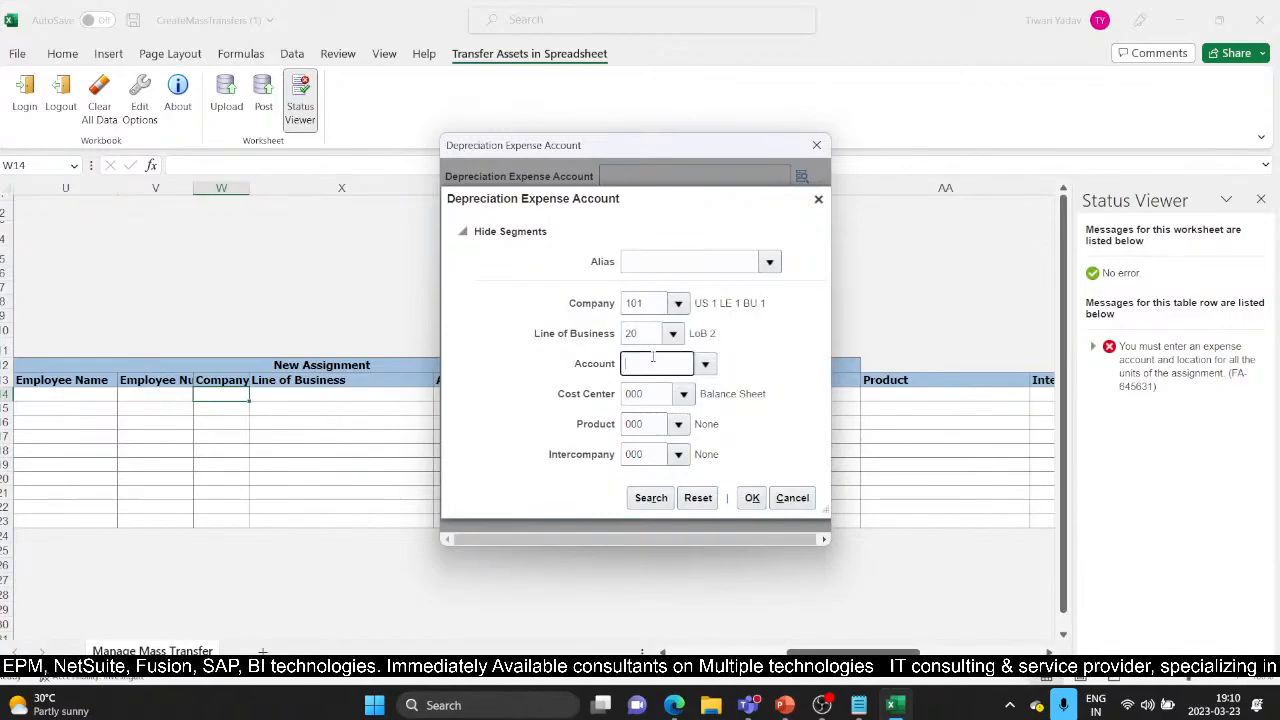
key("alt+Tab")
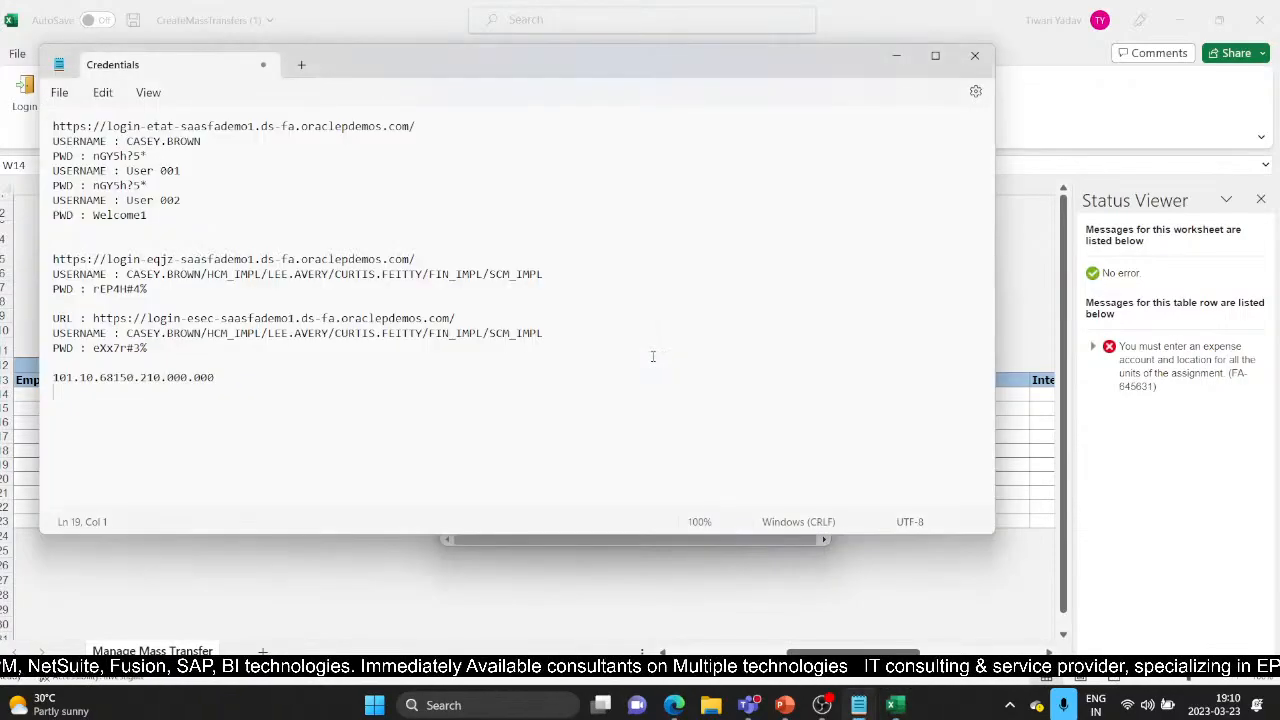
key("alt+Tab")
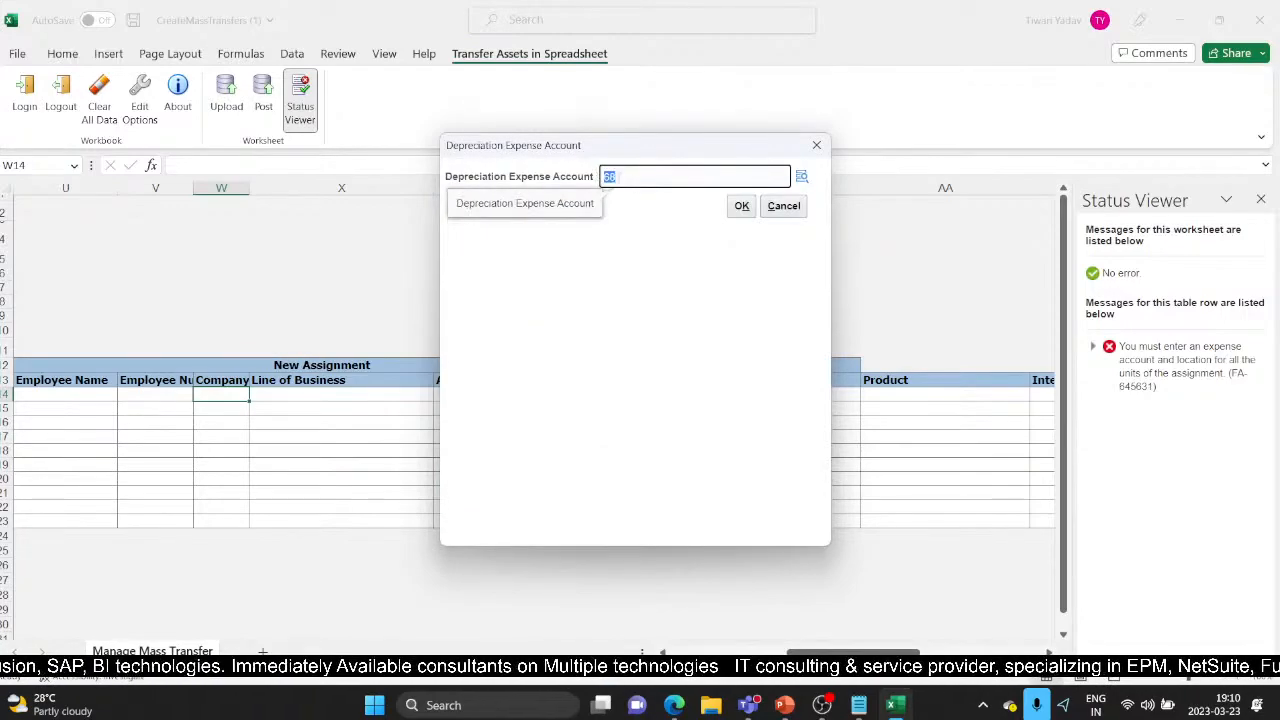
Step: Enter Account 68150 and Line of Business 20, applying 101.20.68150.000.000.000 as the expense account
left_click(802, 177)
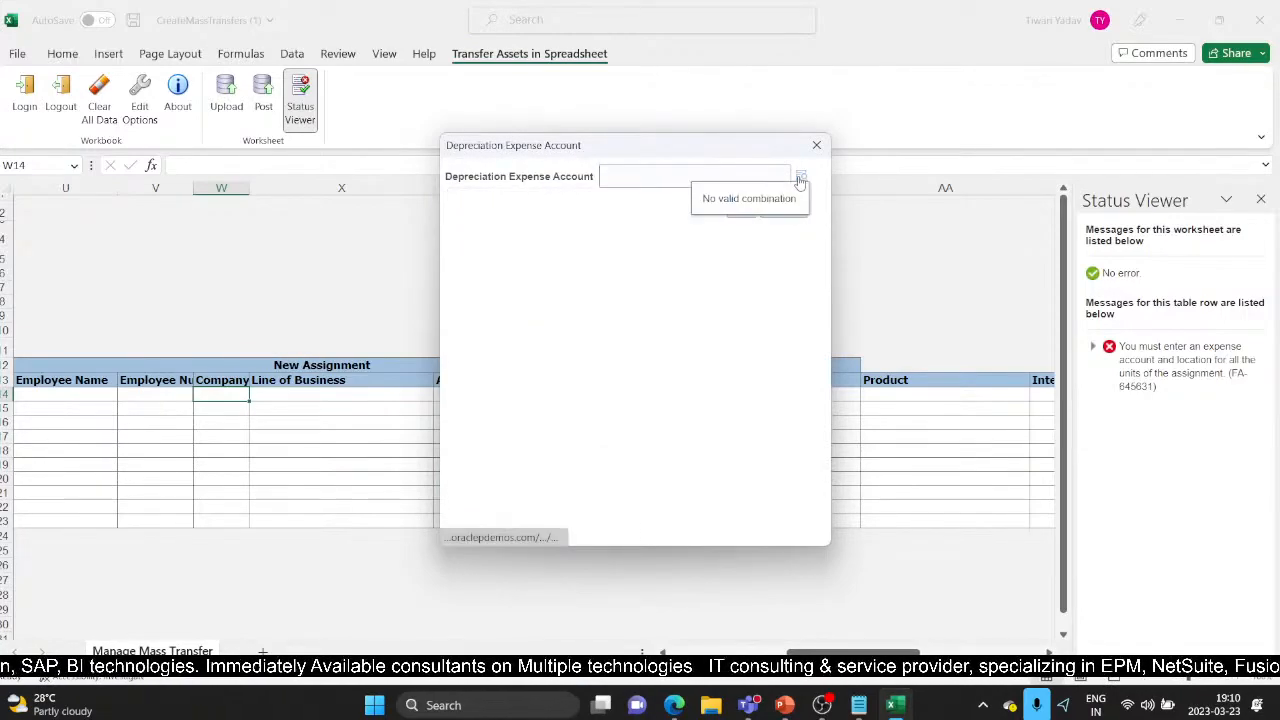
left_click(641, 363)
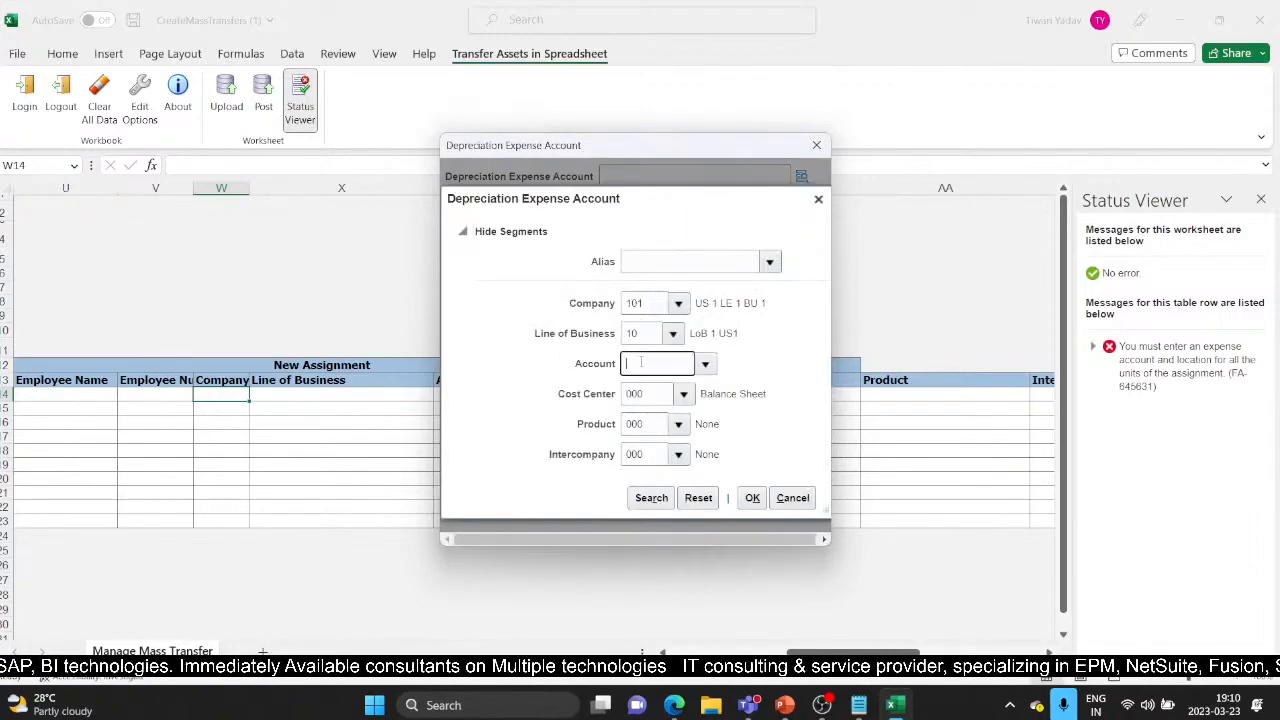
type("681")
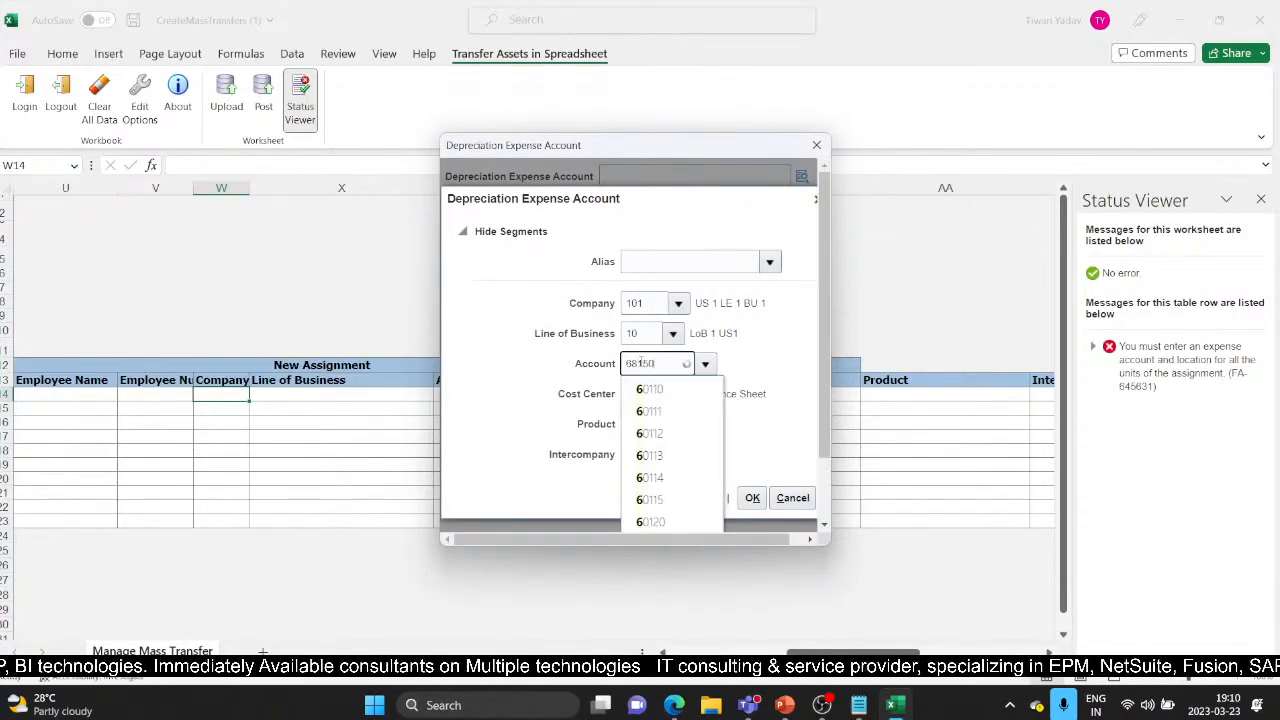
type("50")
left_click(653, 390)
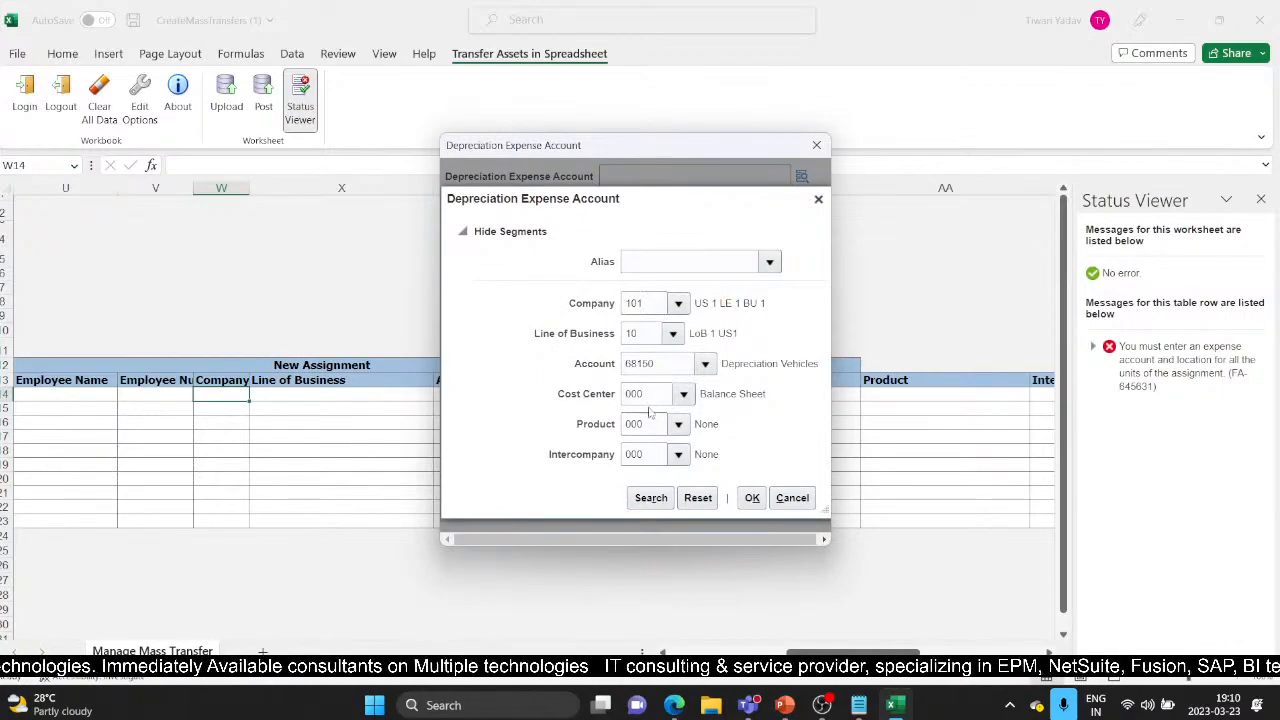
double_click(648, 333)
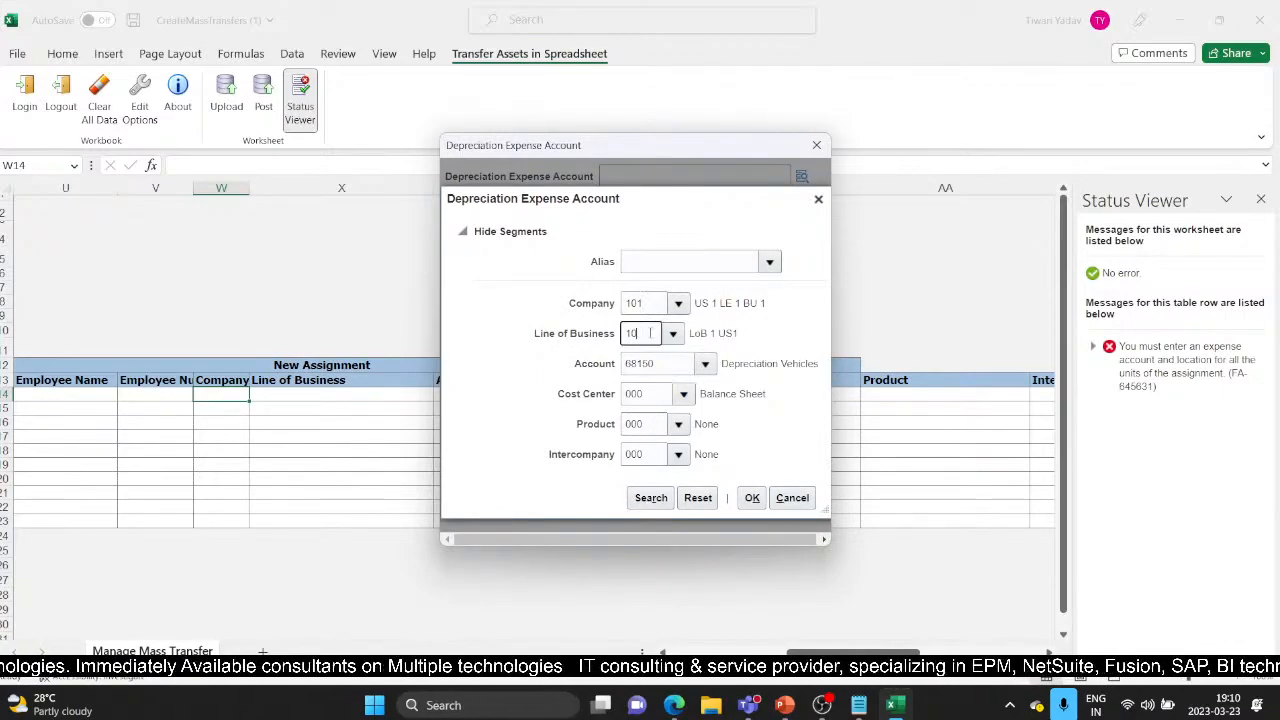
type("20")
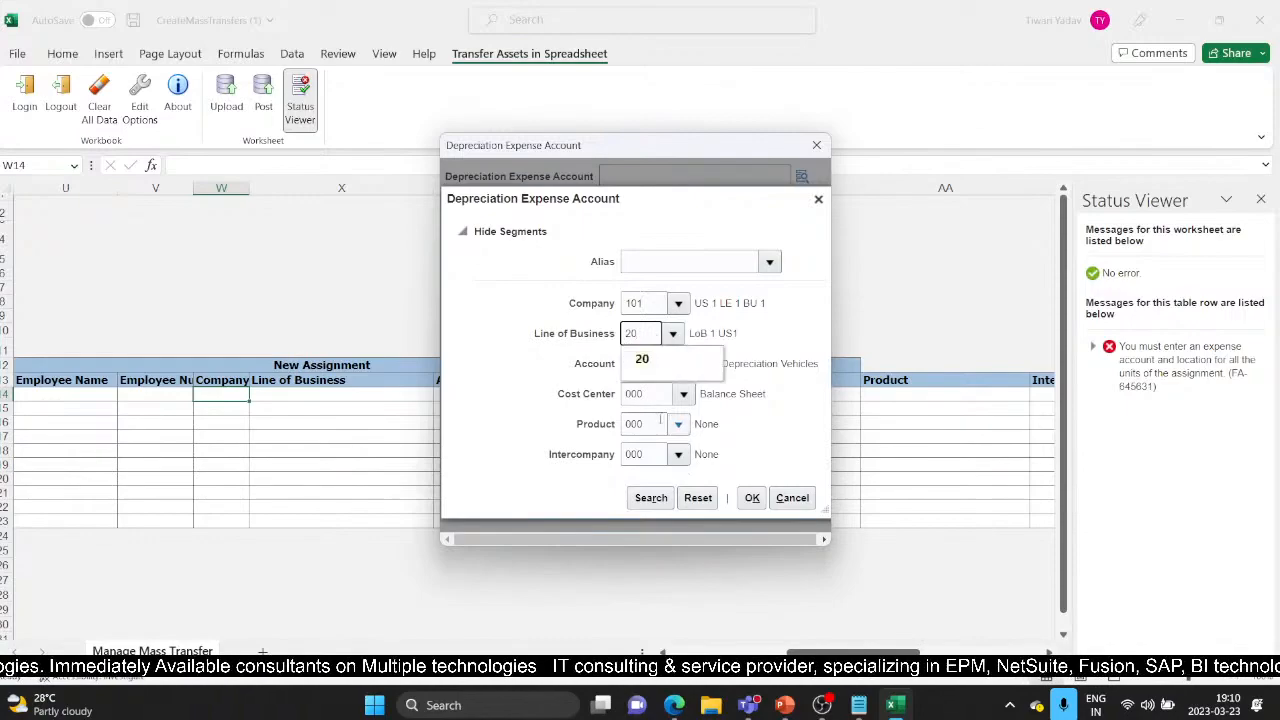
left_click(655, 360)
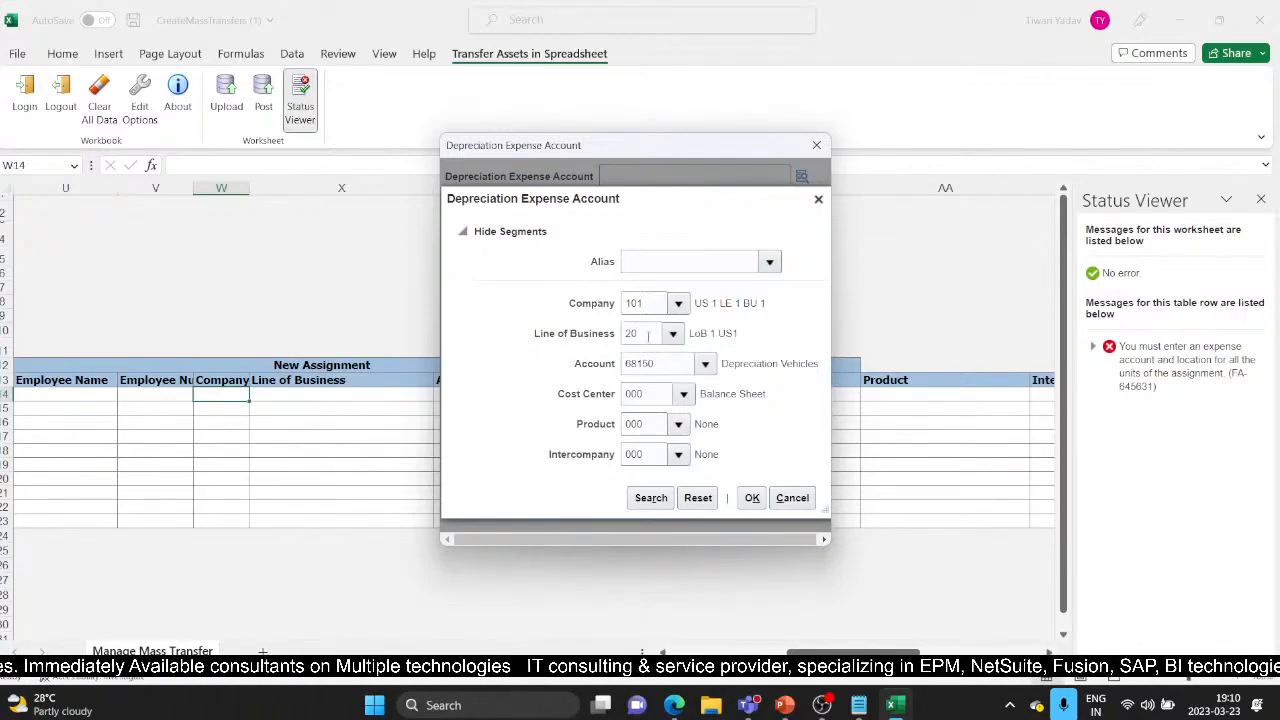
left_click(752, 497)
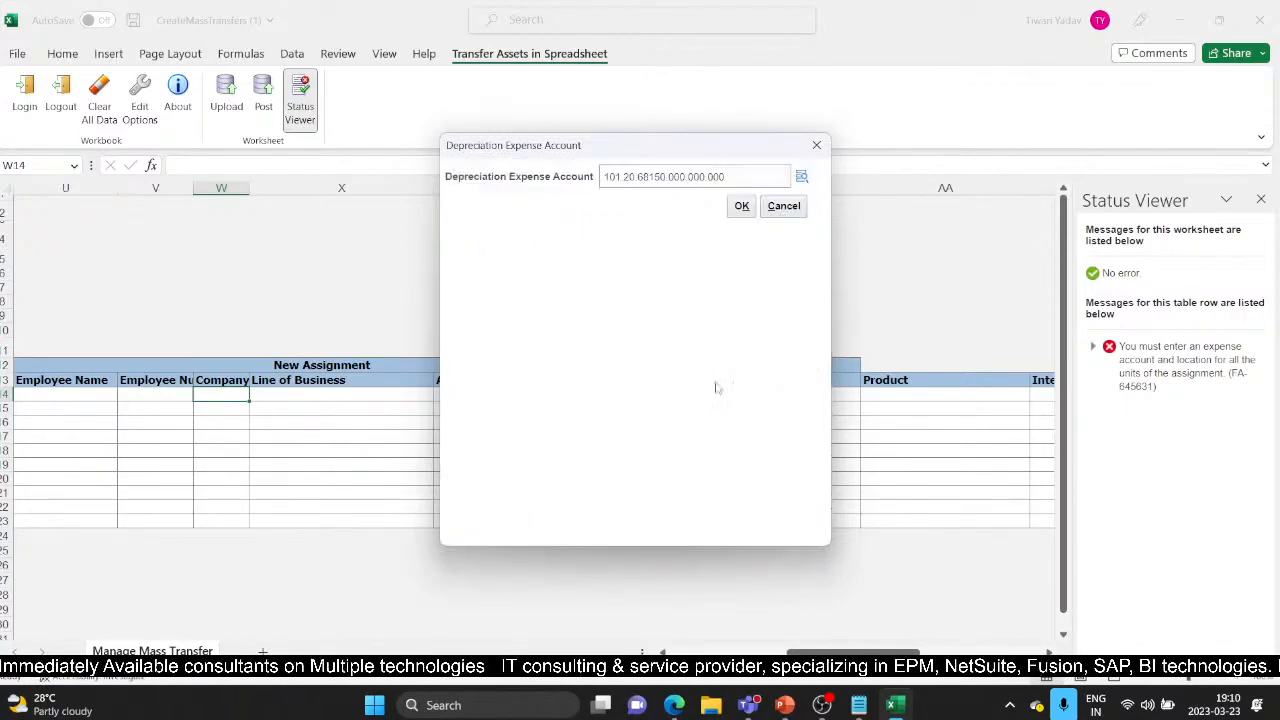
left_click(740, 206)
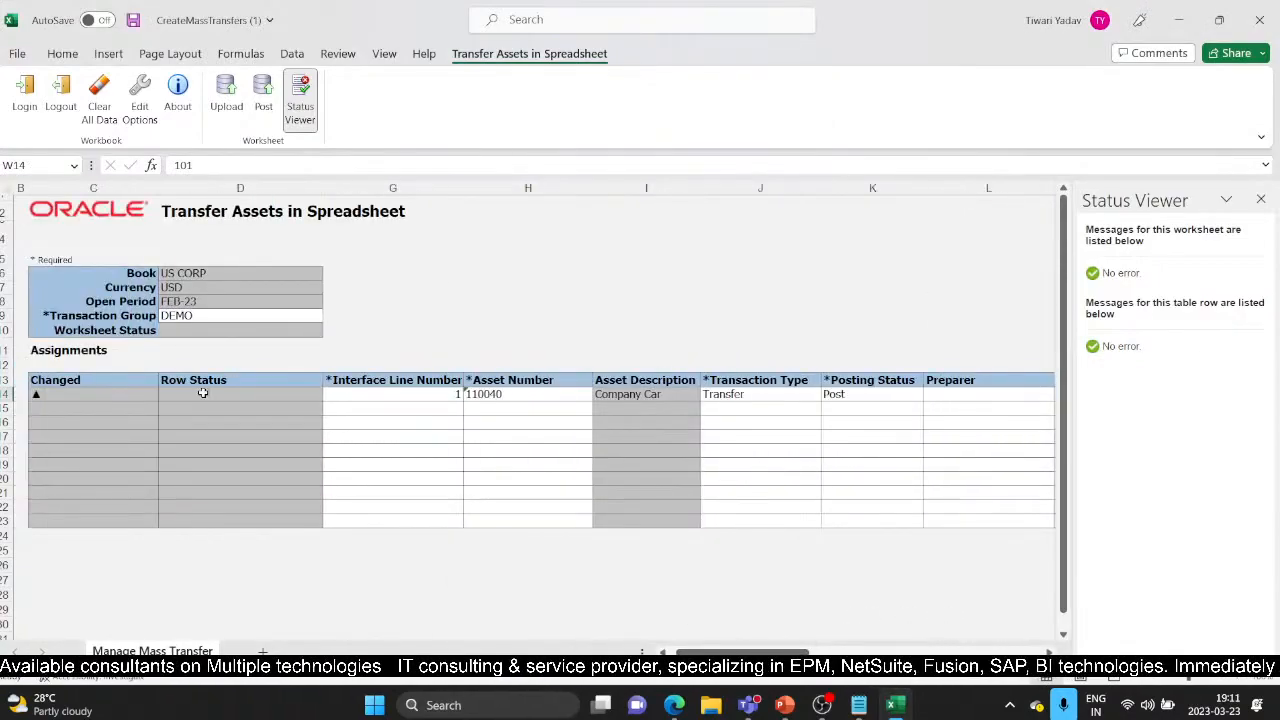
Step: Repost line 1's transfer with default upload options, then return to the Edge asset inquiry
left_click(263, 100)
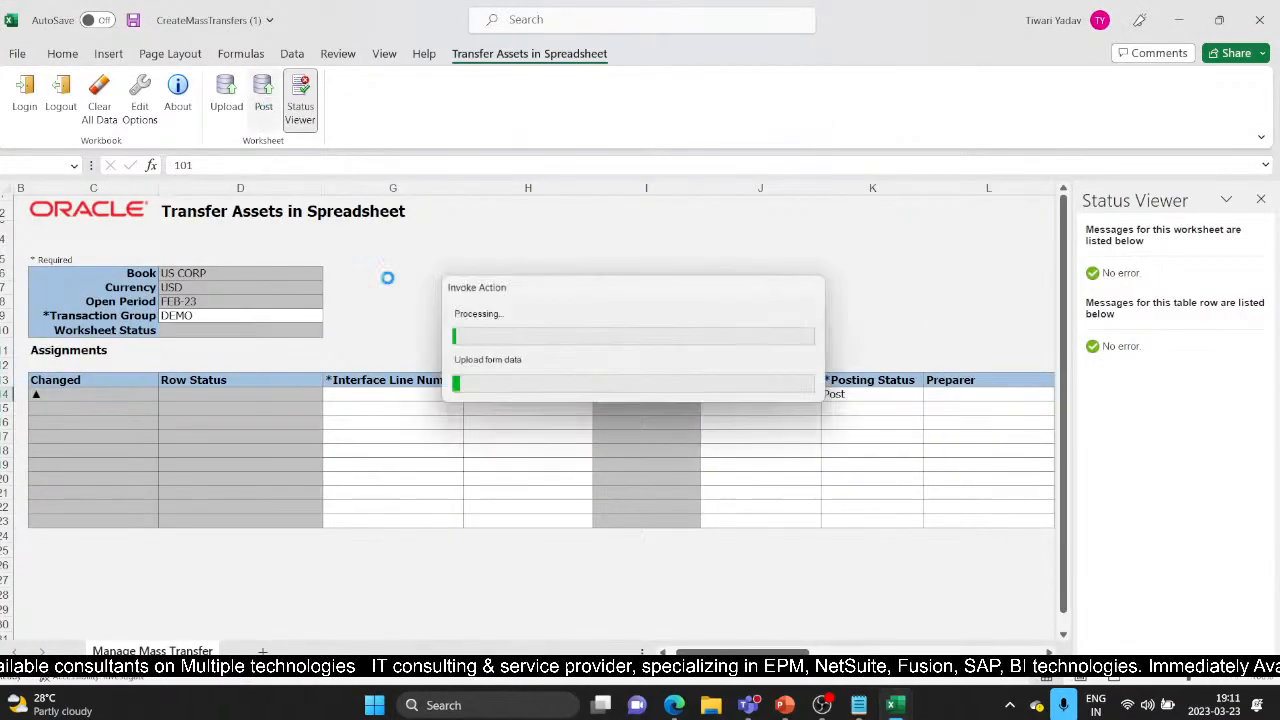
left_click(650, 371)
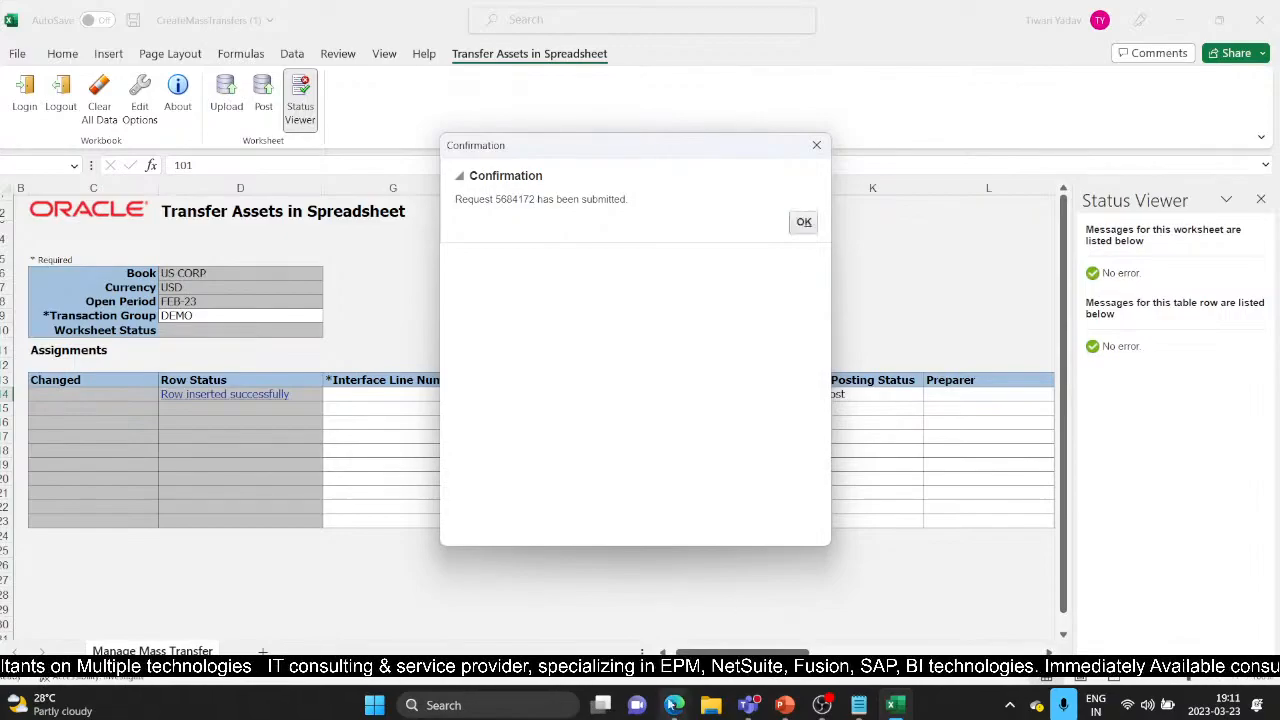
mouse_move(673, 705)
left_click(588, 567)
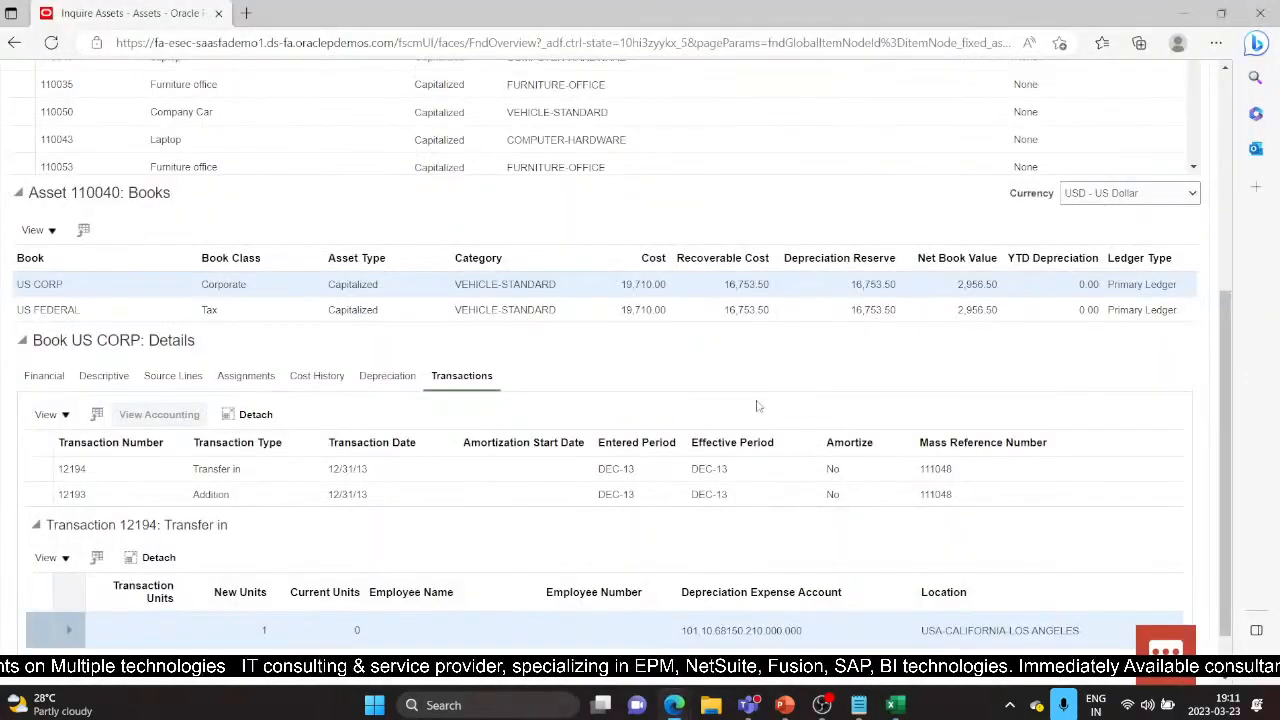
Step: Reopen Asset Inquiry under Fixed Assets from the Navigator for book US CORP
scroll(757, 406, "up", 5)
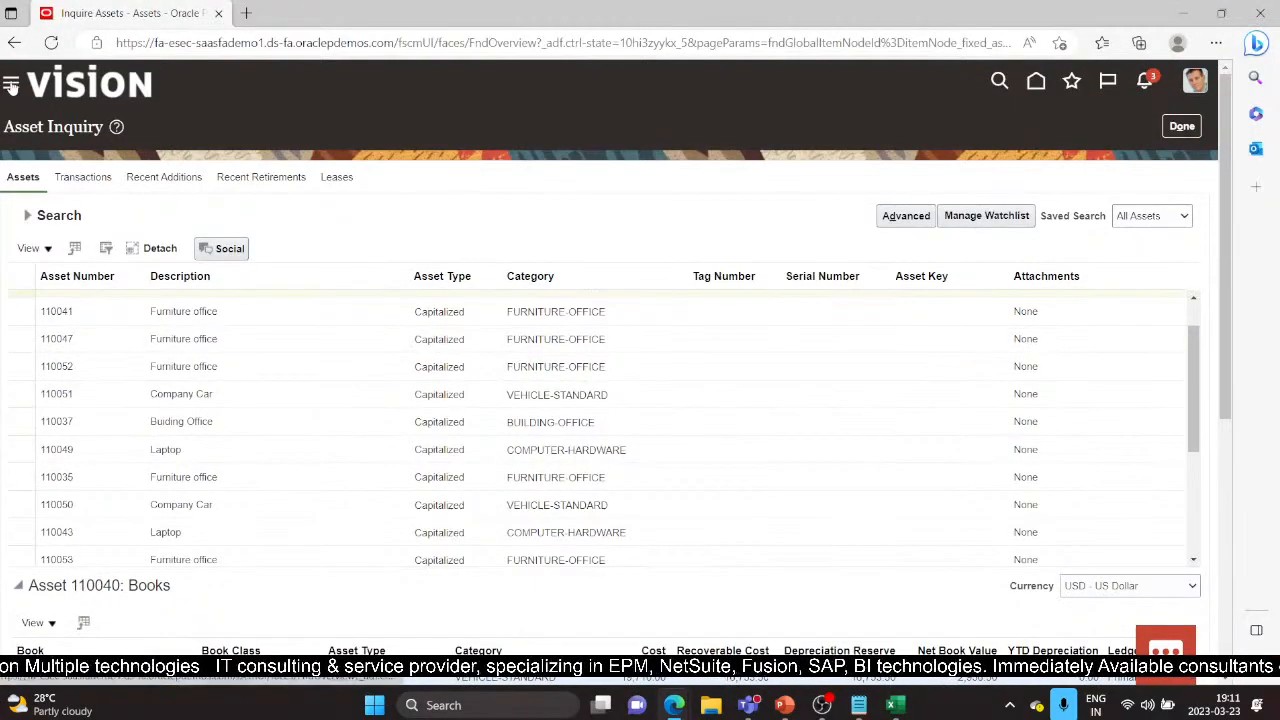
left_click(12, 86)
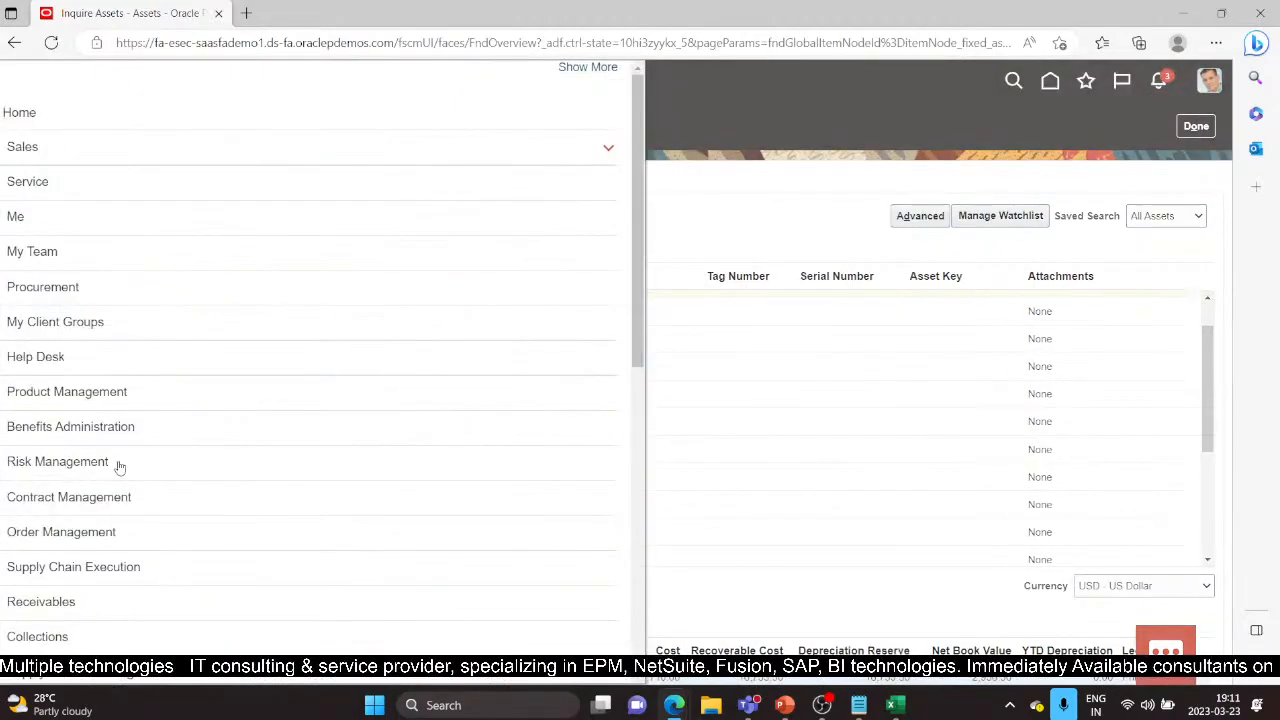
scroll(150, 463, "down", 3)
scroll(166, 463, "down", 1)
key("alt+Tab")
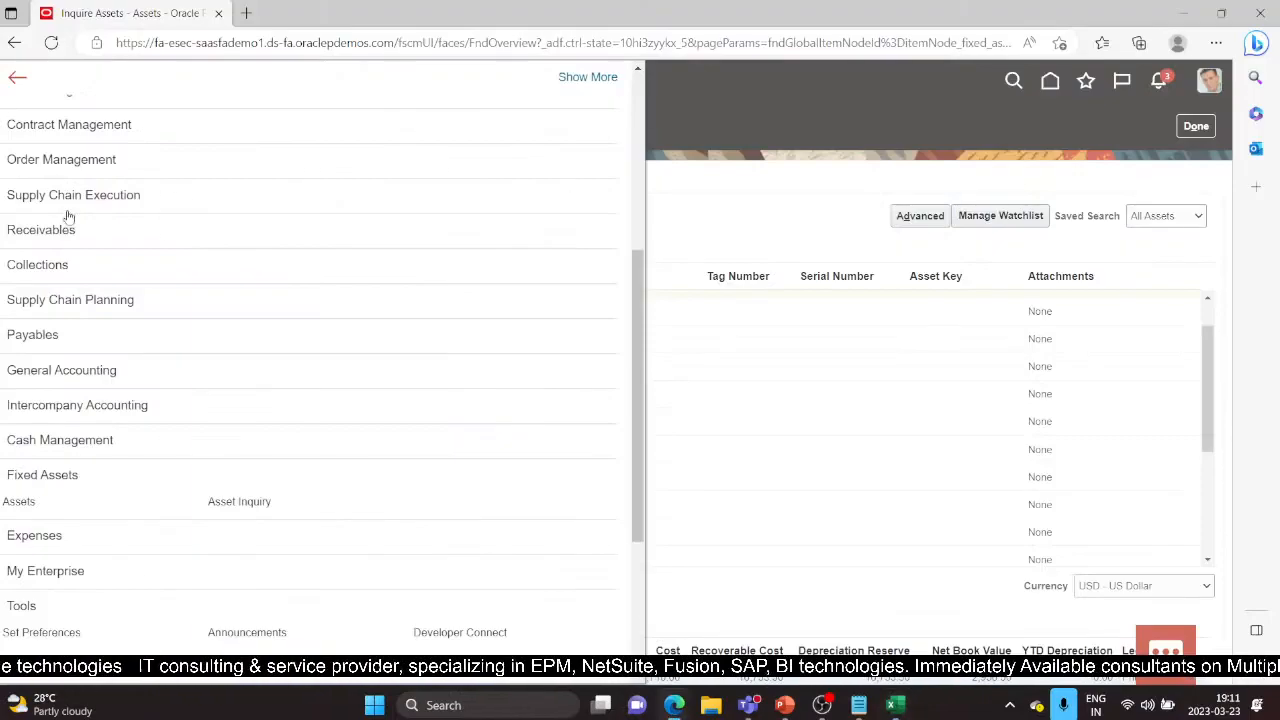
left_click(228, 505)
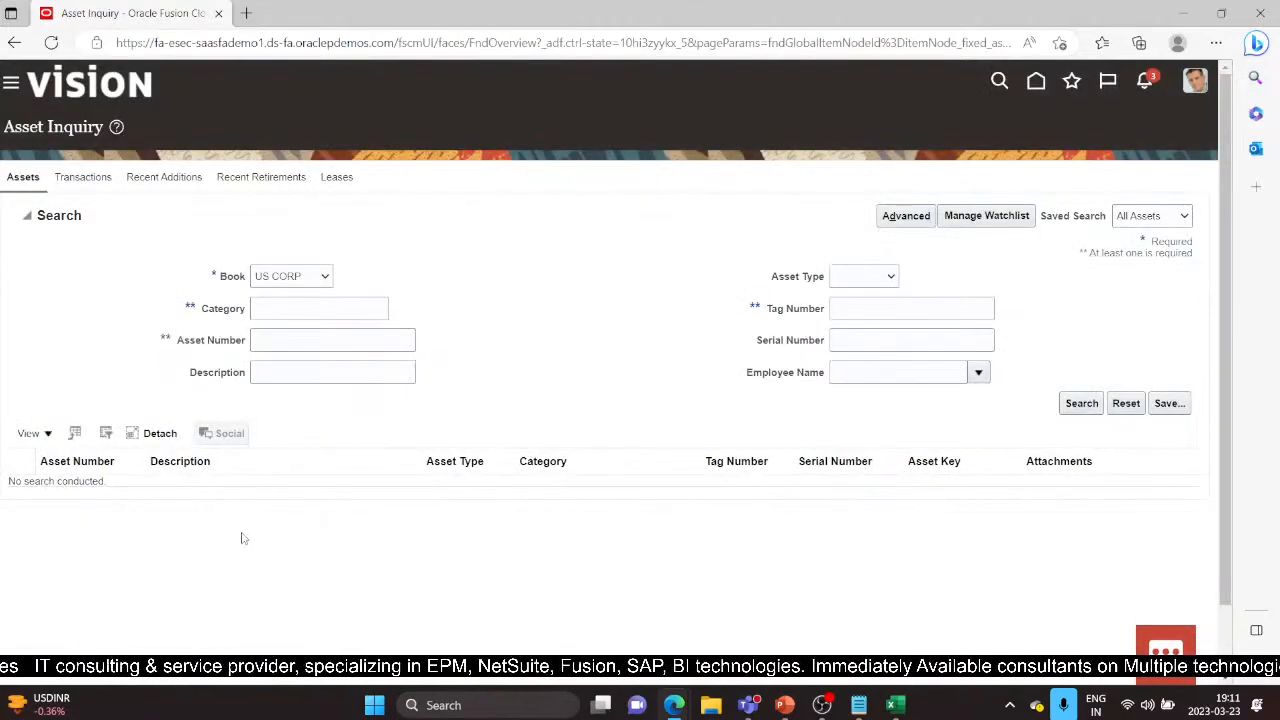
Step: Search Asset Inquiry for asset number 110040
left_click(312, 342)
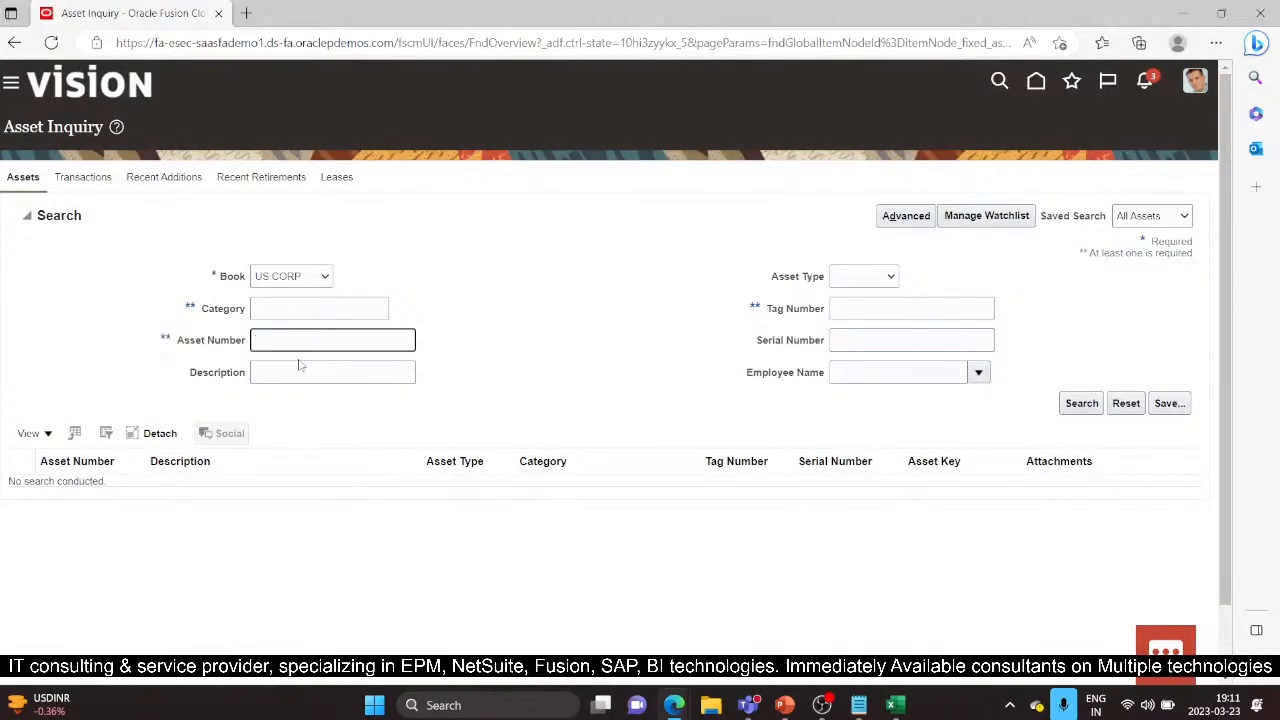
type("110040")
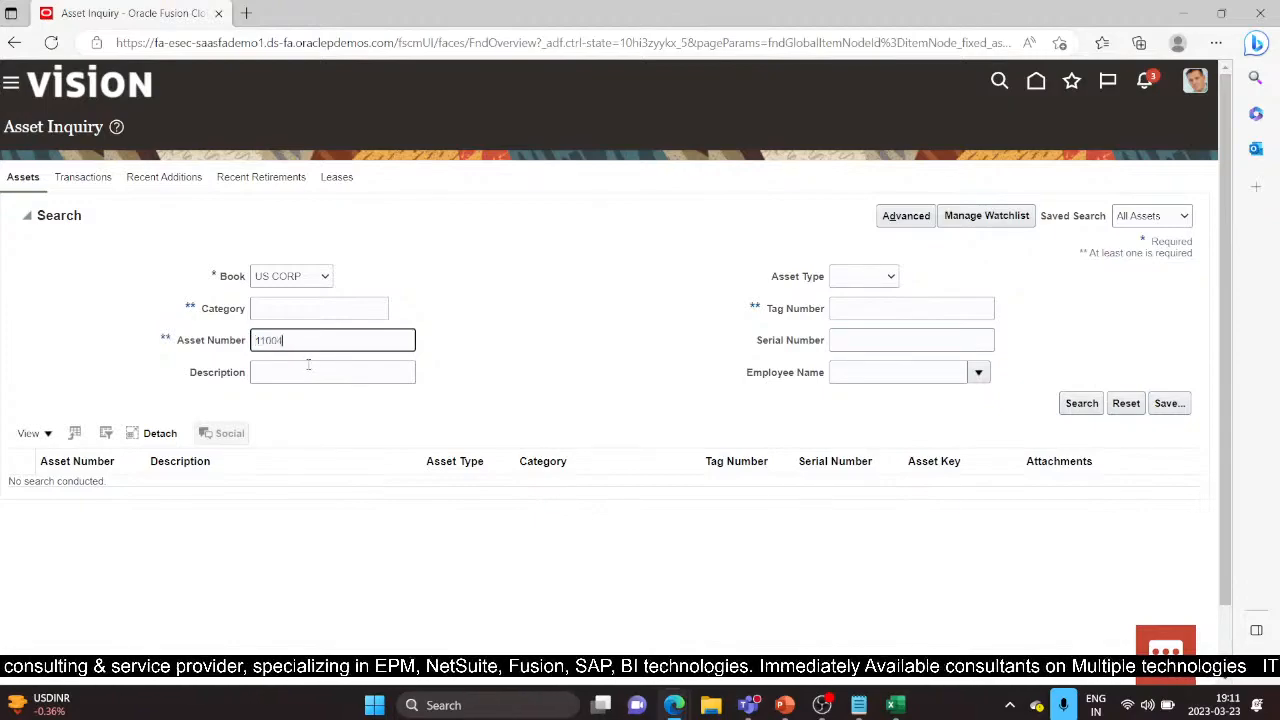
left_click(1067, 405)
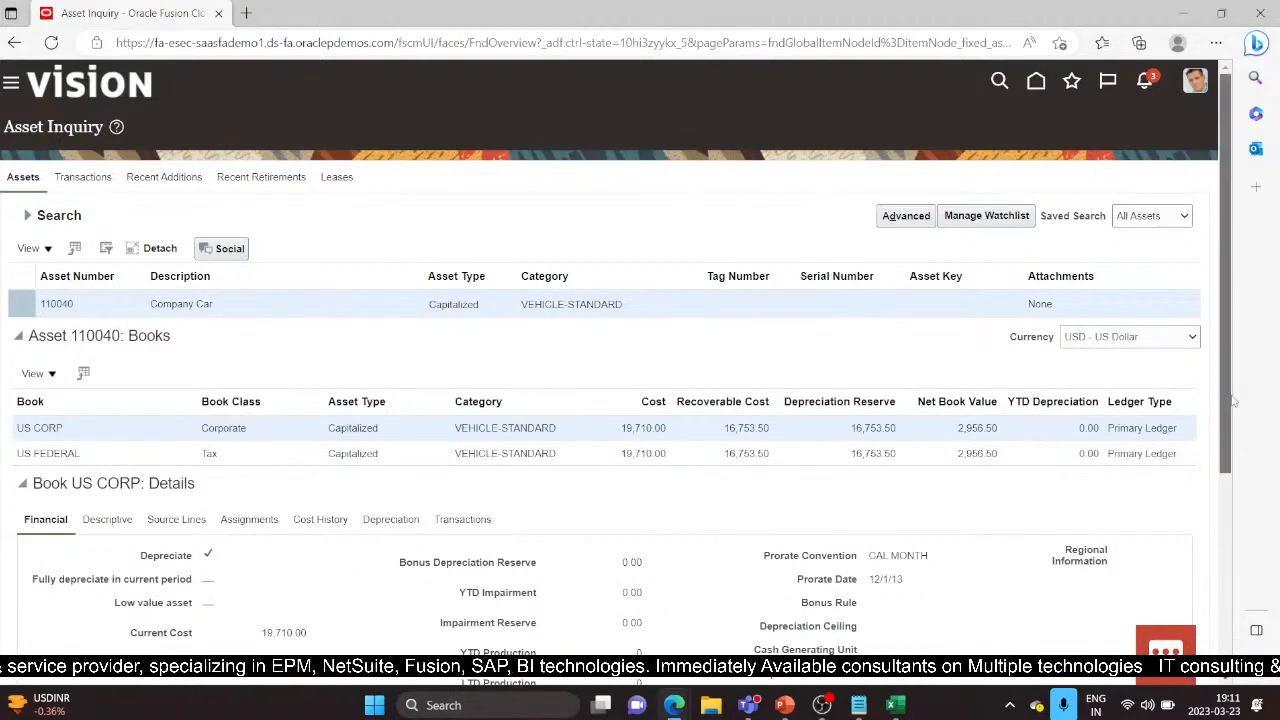
left_click_drag(1233, 400, 1236, 556)
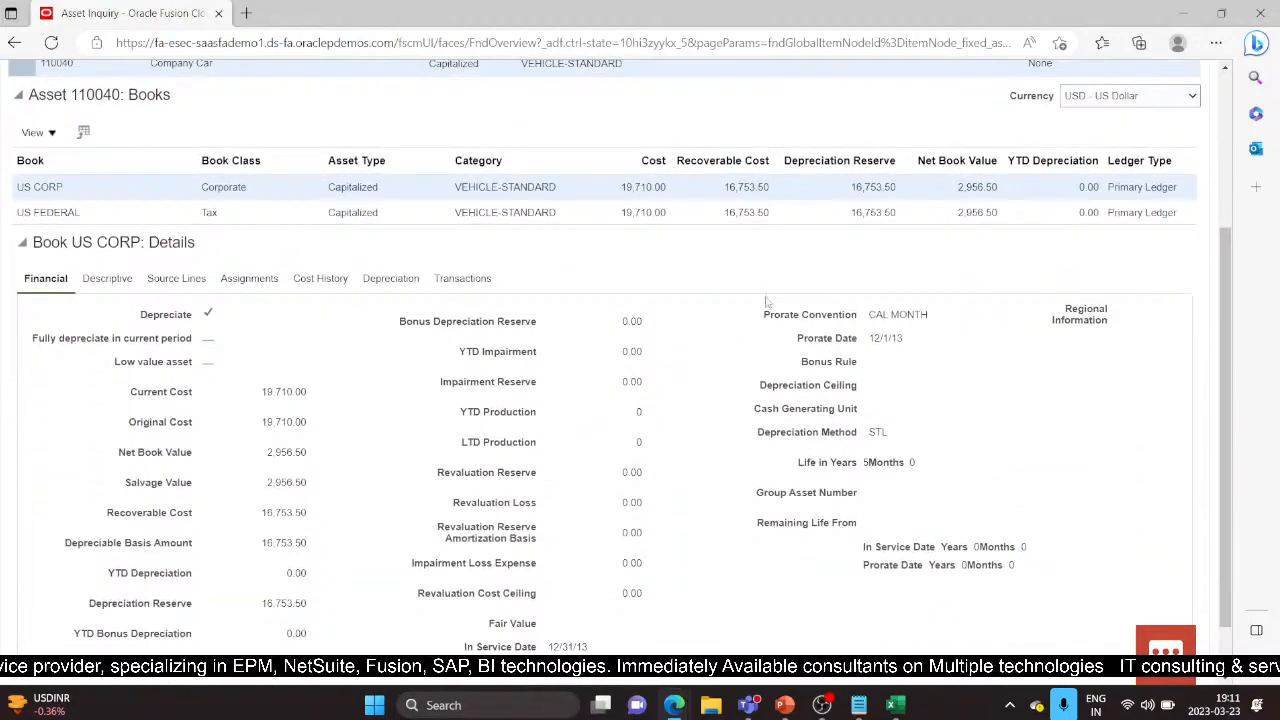
Step: Review US CORP transactions and select Transfer 358514's Atlanta office assignment line
left_click(461, 284)
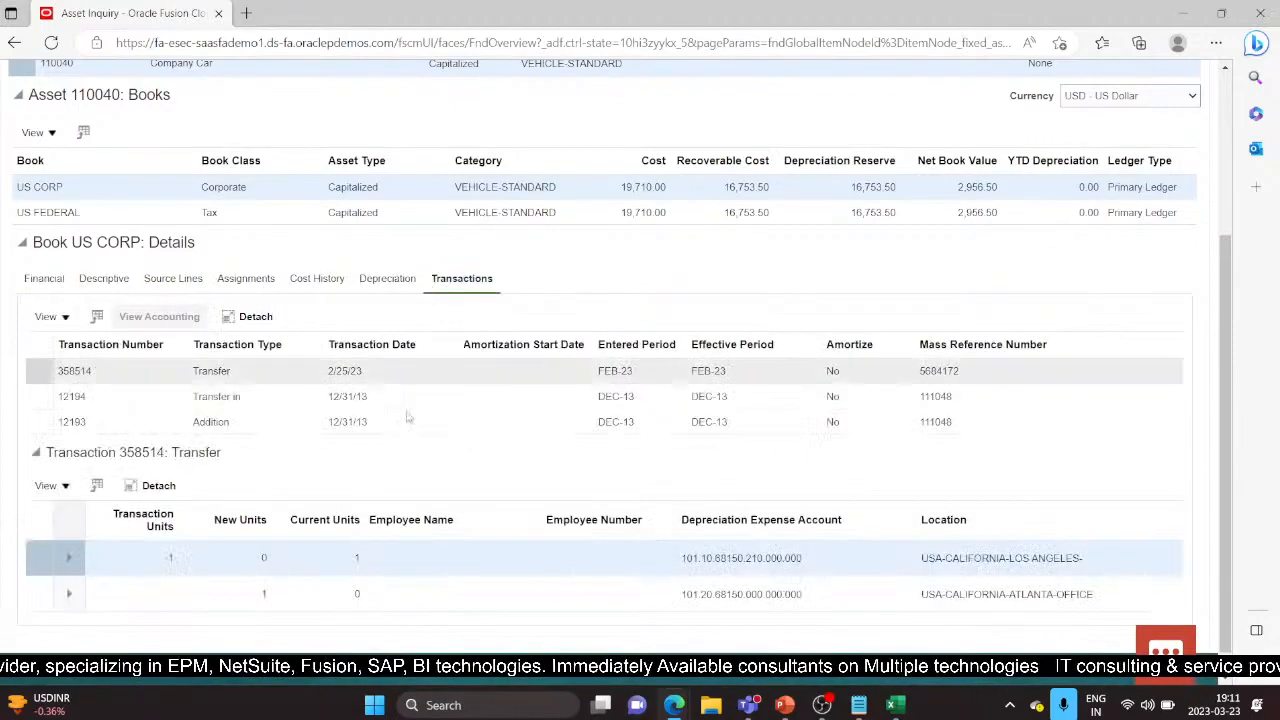
scroll(217, 578, "down", 1)
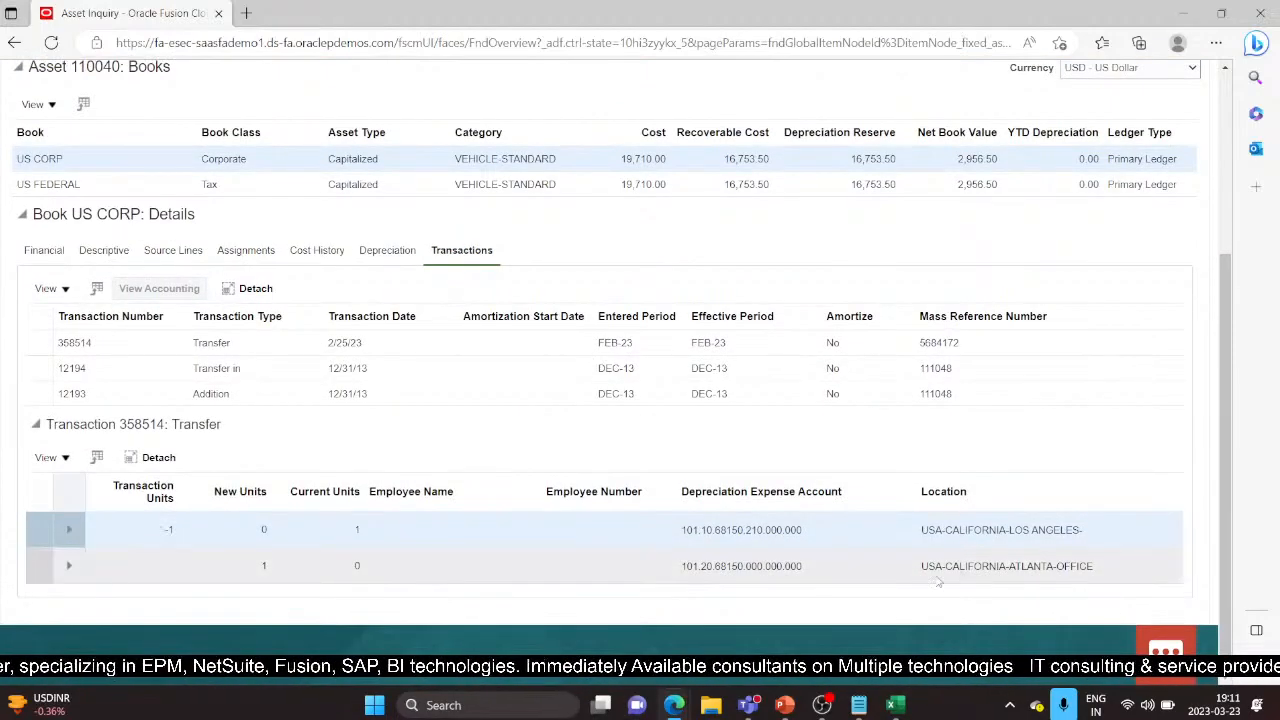
left_click(171, 556)
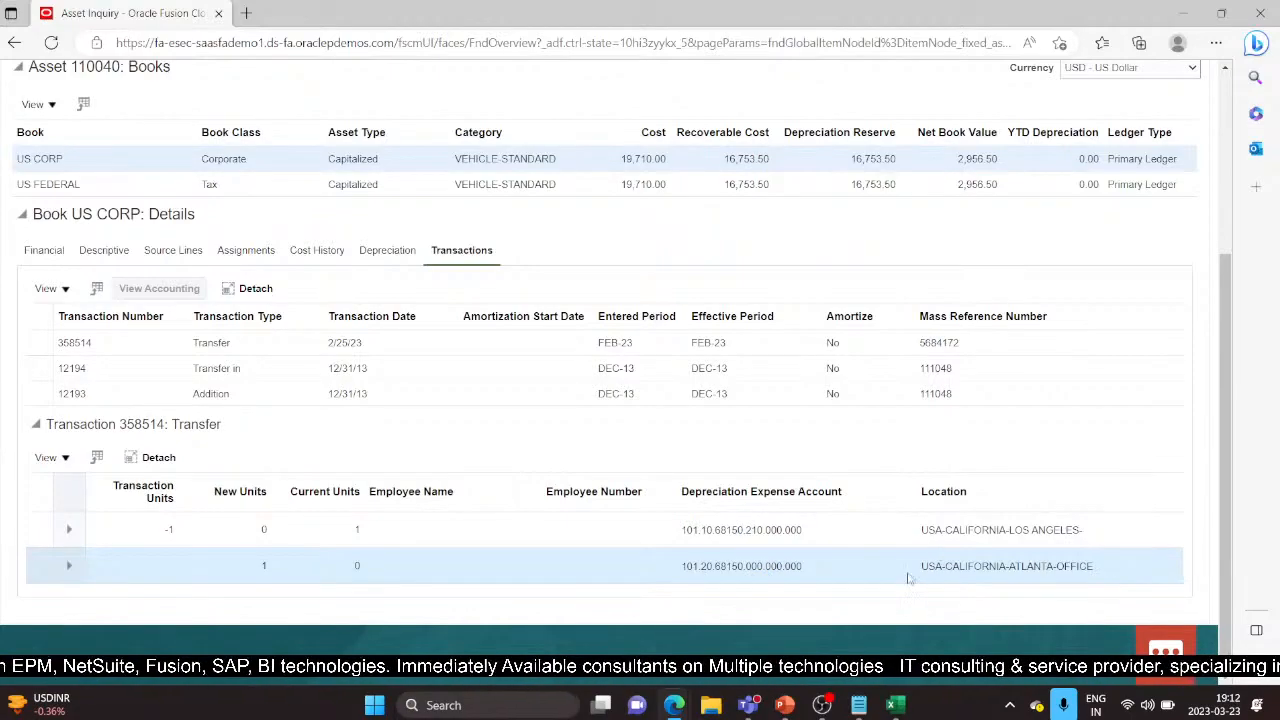
scroll(1008, 188, "up", 5)
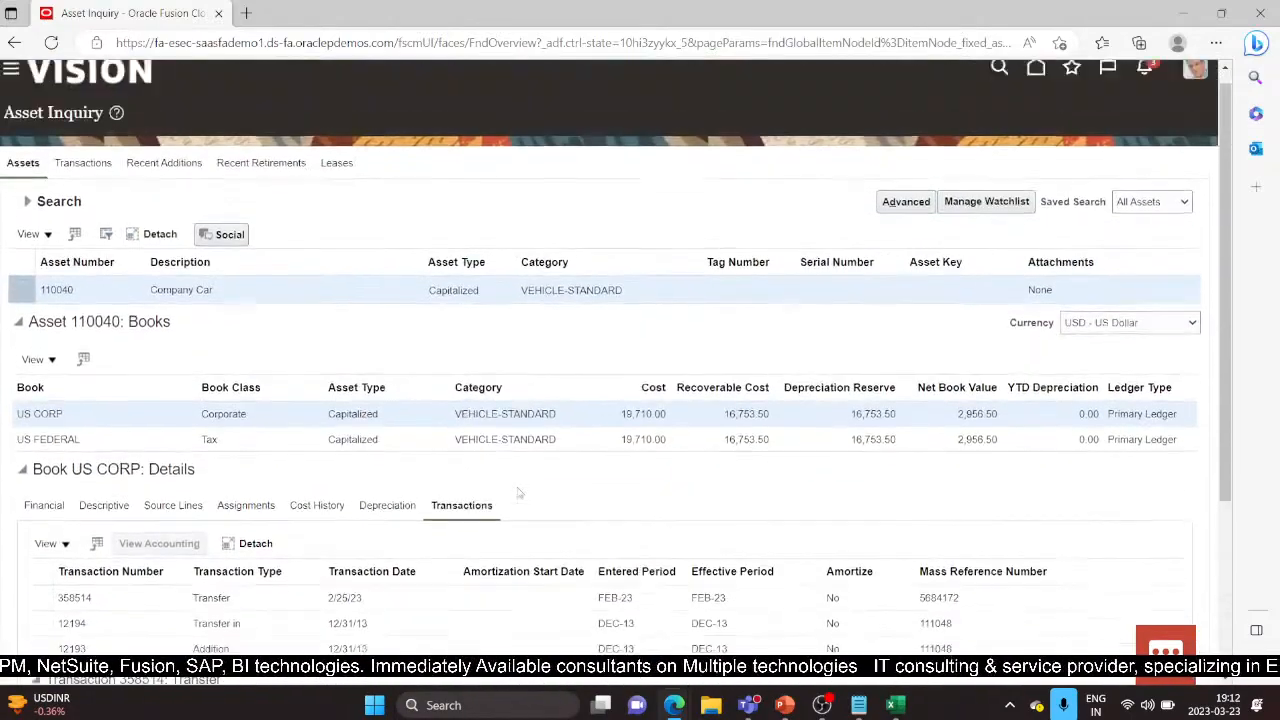
left_click(895, 705)
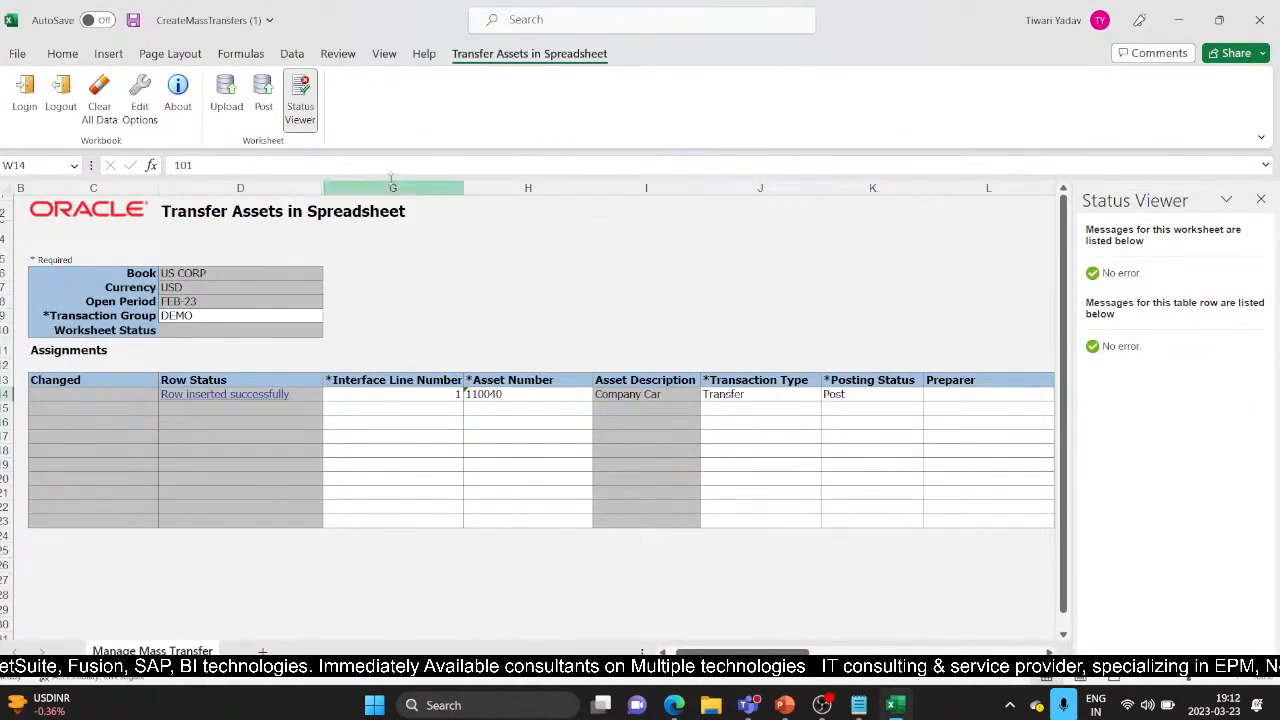
Step: Close the workbook without saving and present slide 3, Cash Generating Units, full screen
left_click(1259, 24)
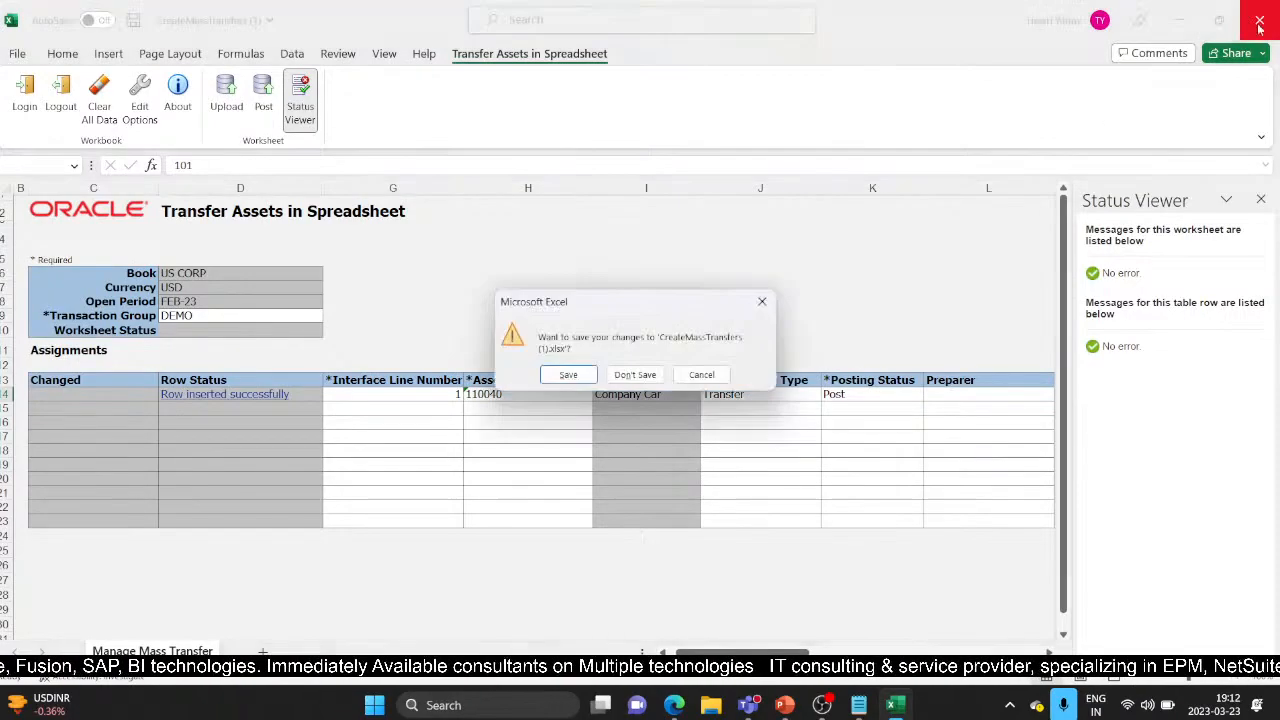
left_click(635, 375)
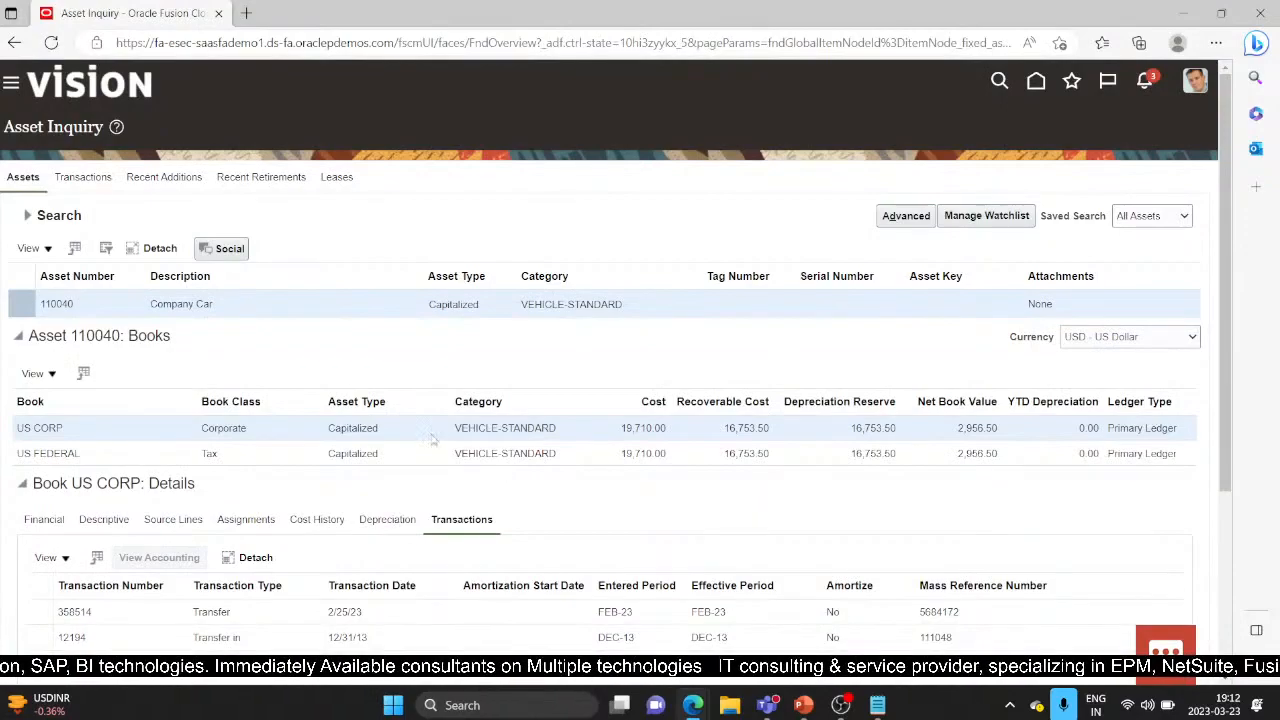
left_click(804, 705)
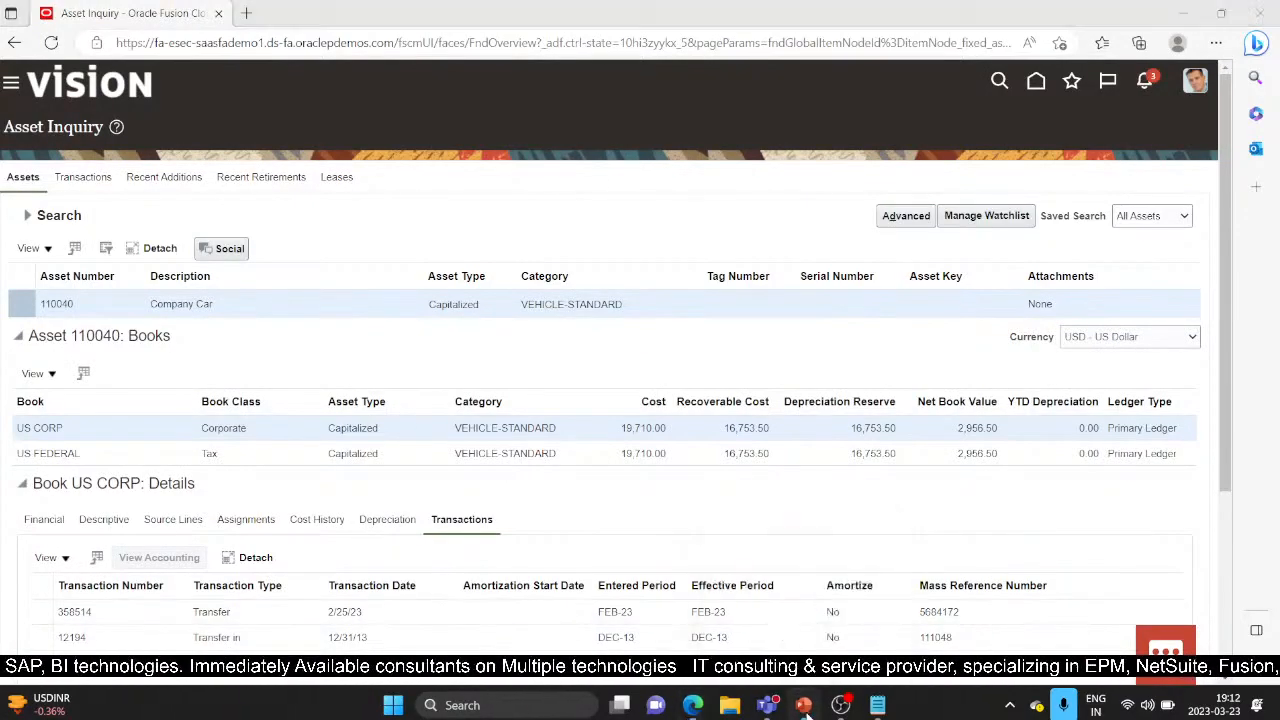
left_click(86, 372)
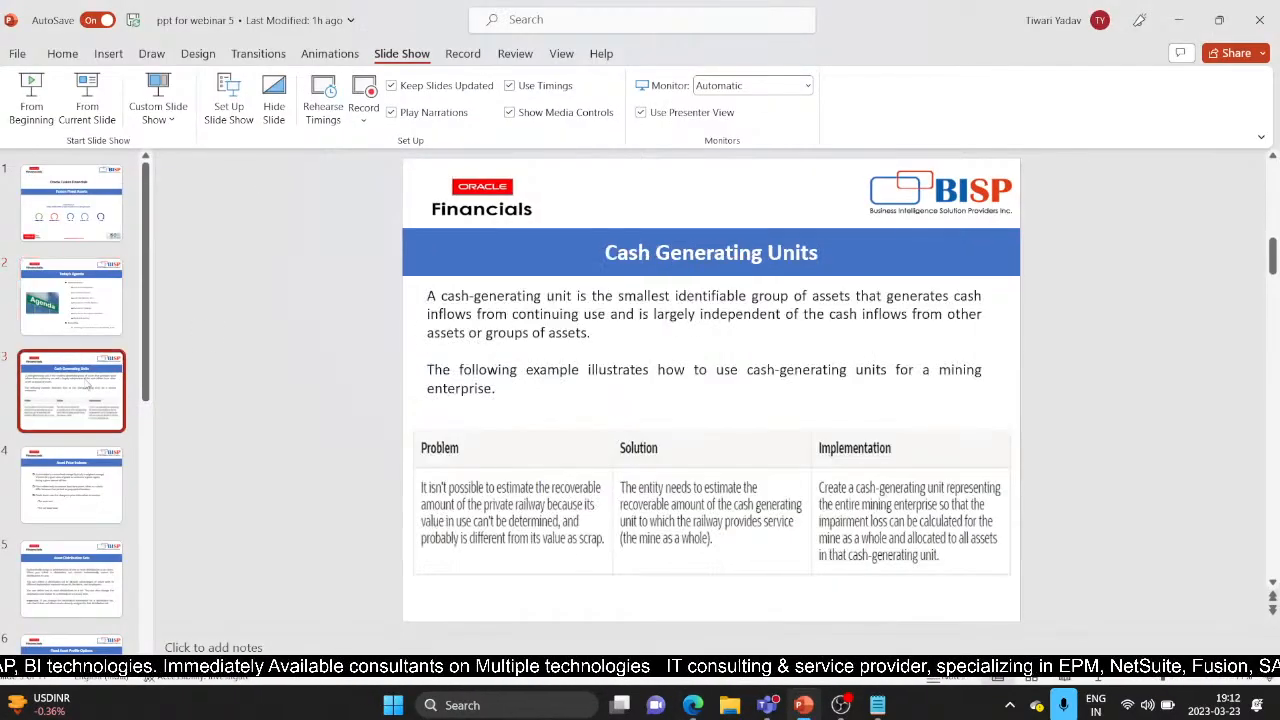
left_click(74, 116)
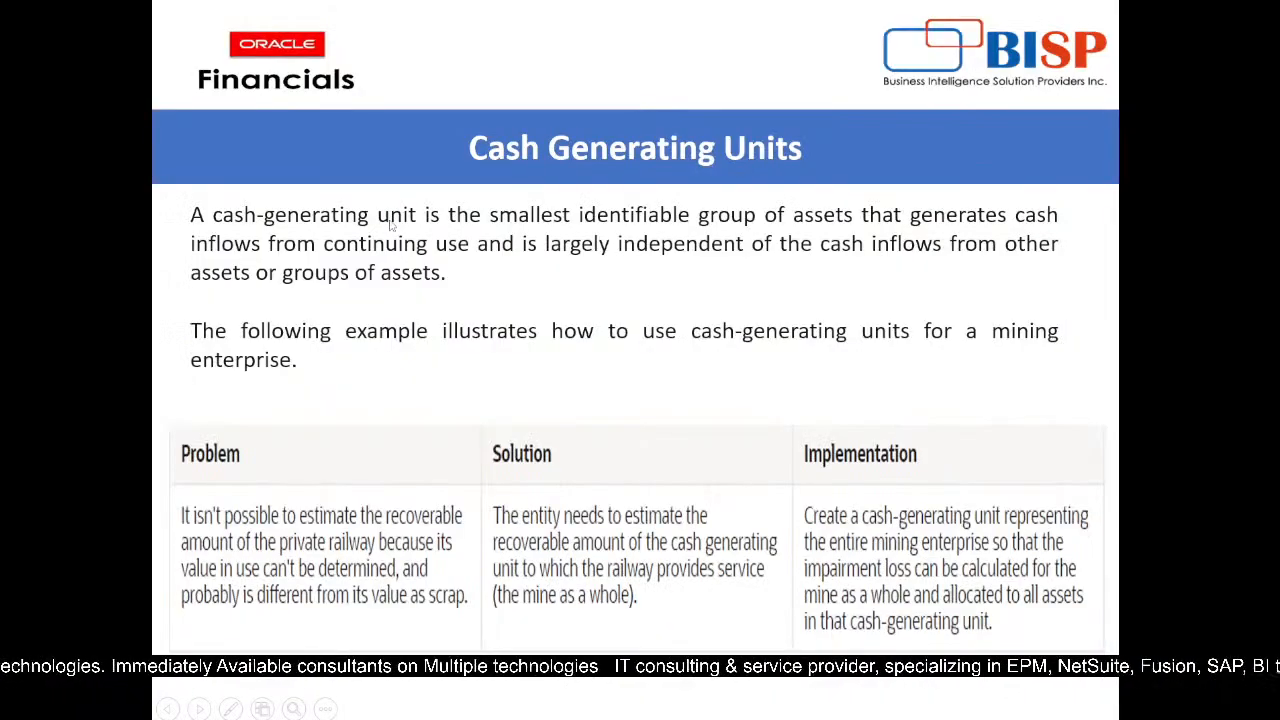
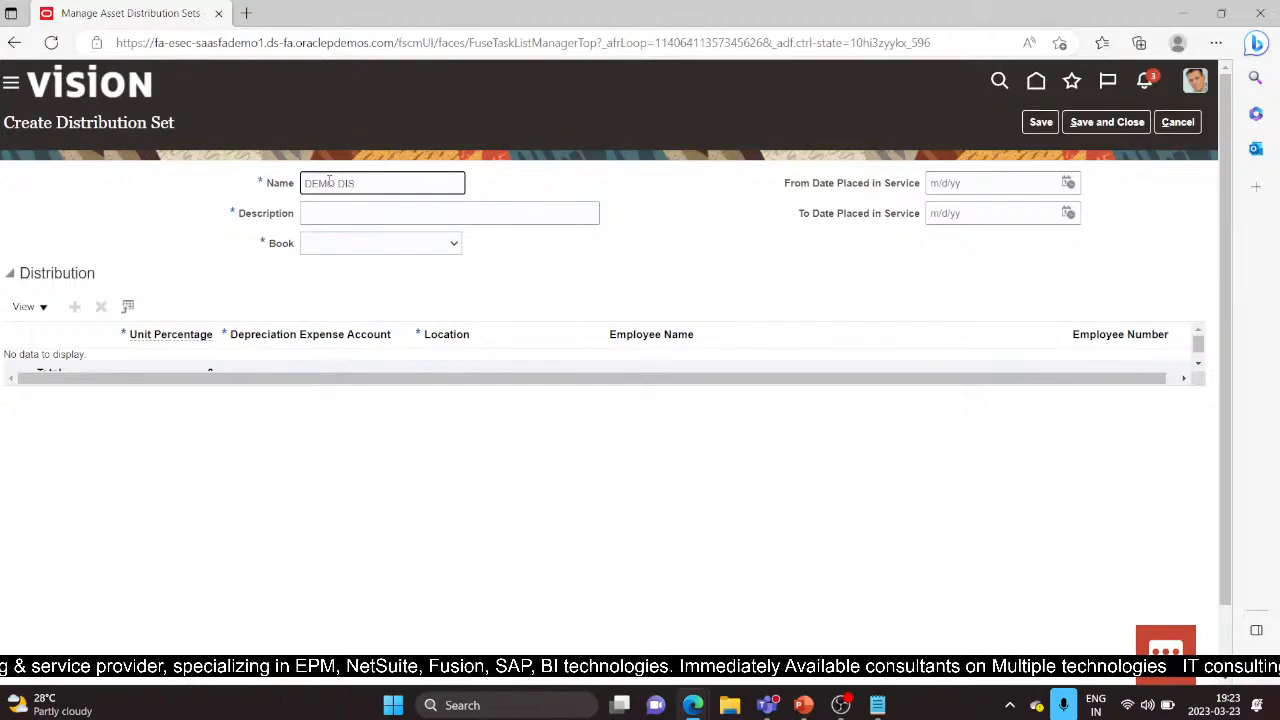
Step: Name the set DEMO DIST SET, describe it as 'Distribution set', assign book US CORP, and add a line
type("SET")
key("Tab")
type("Dis")
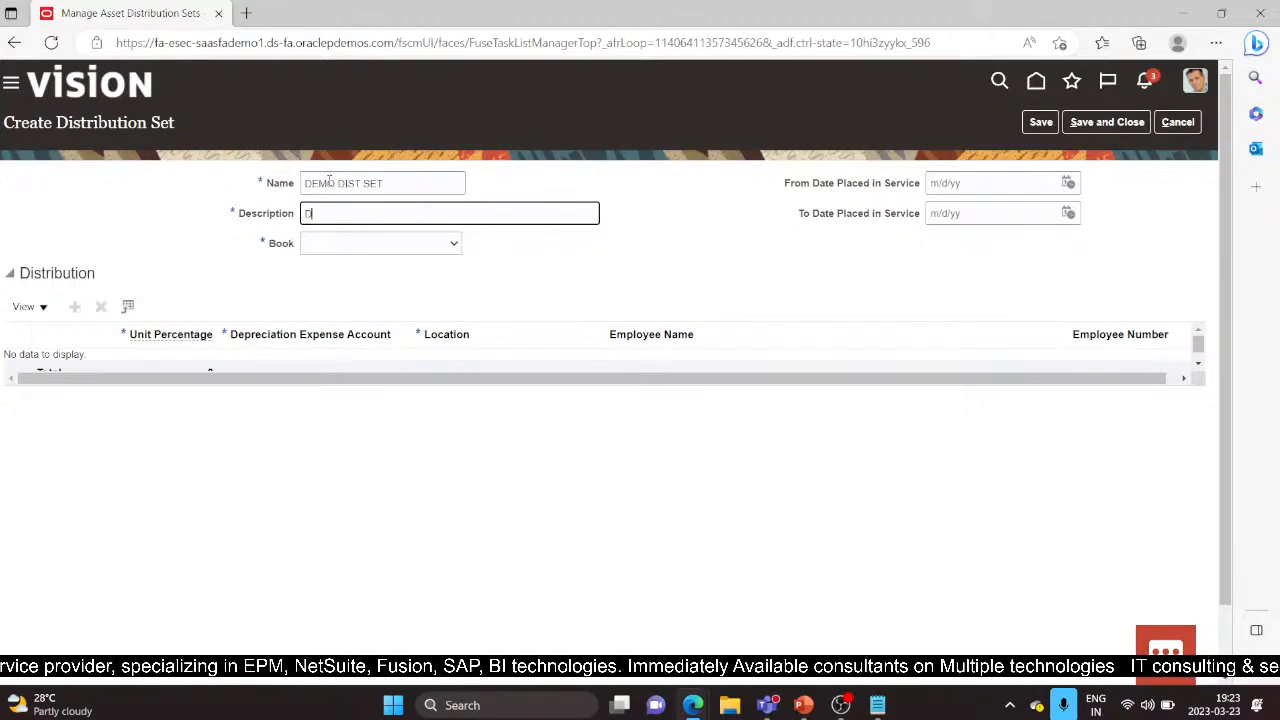
type("tribu")
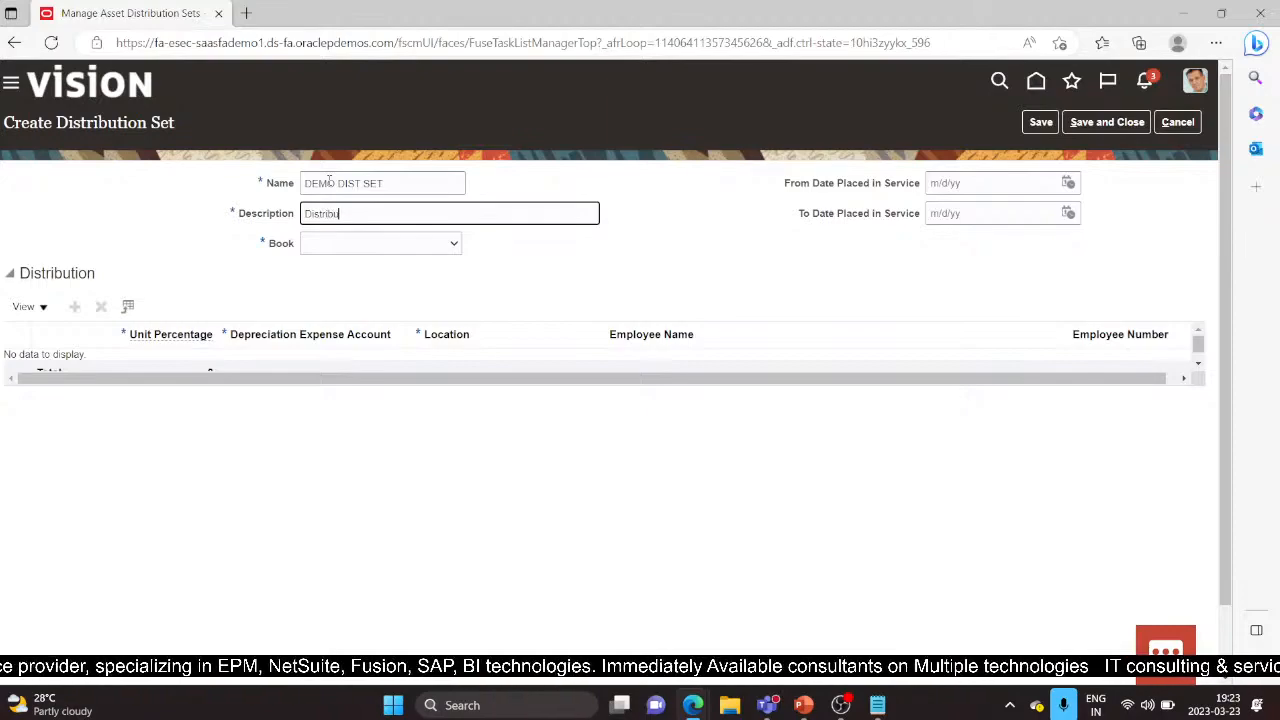
type("tion set")
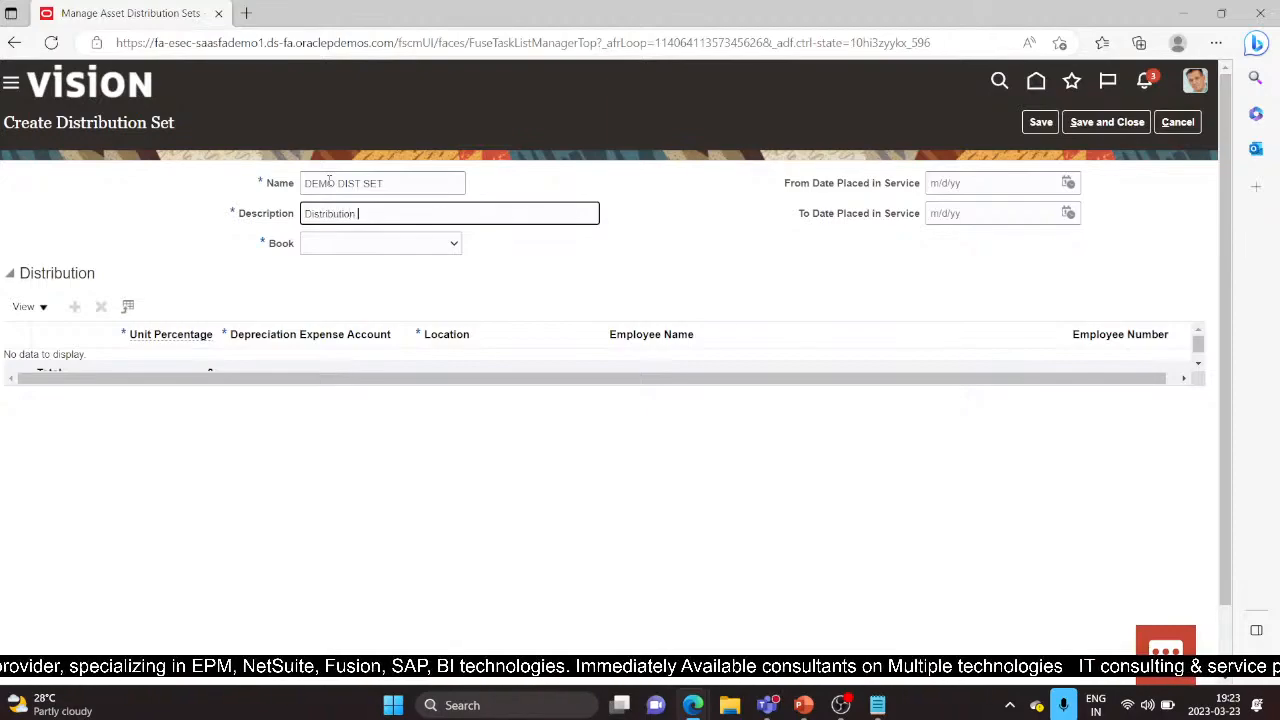
left_click(385, 243)
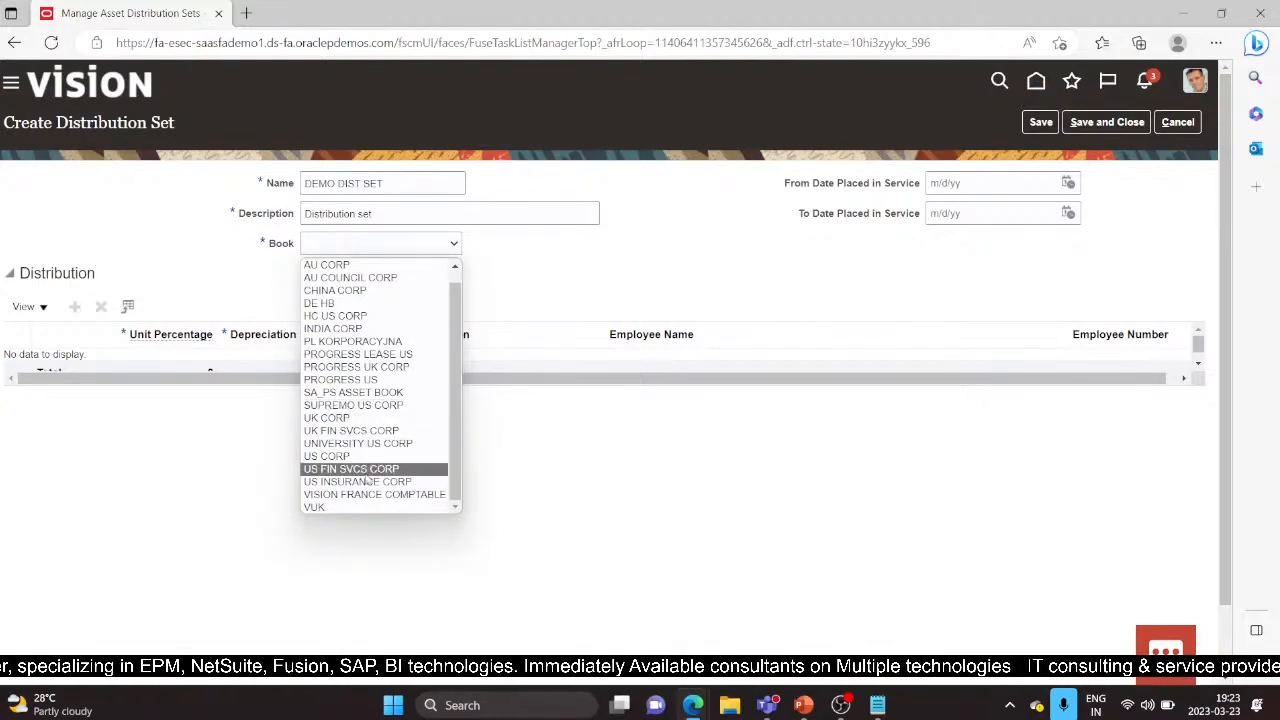
left_click(350, 456)
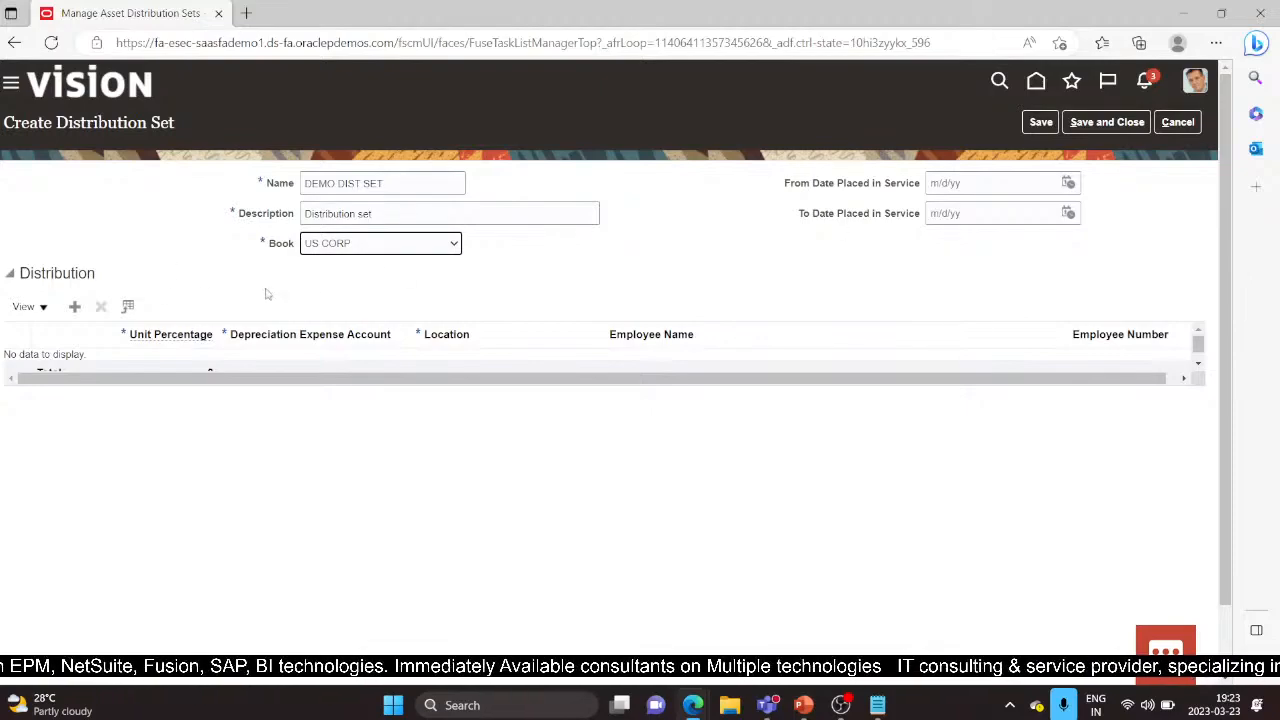
left_click(72, 308)
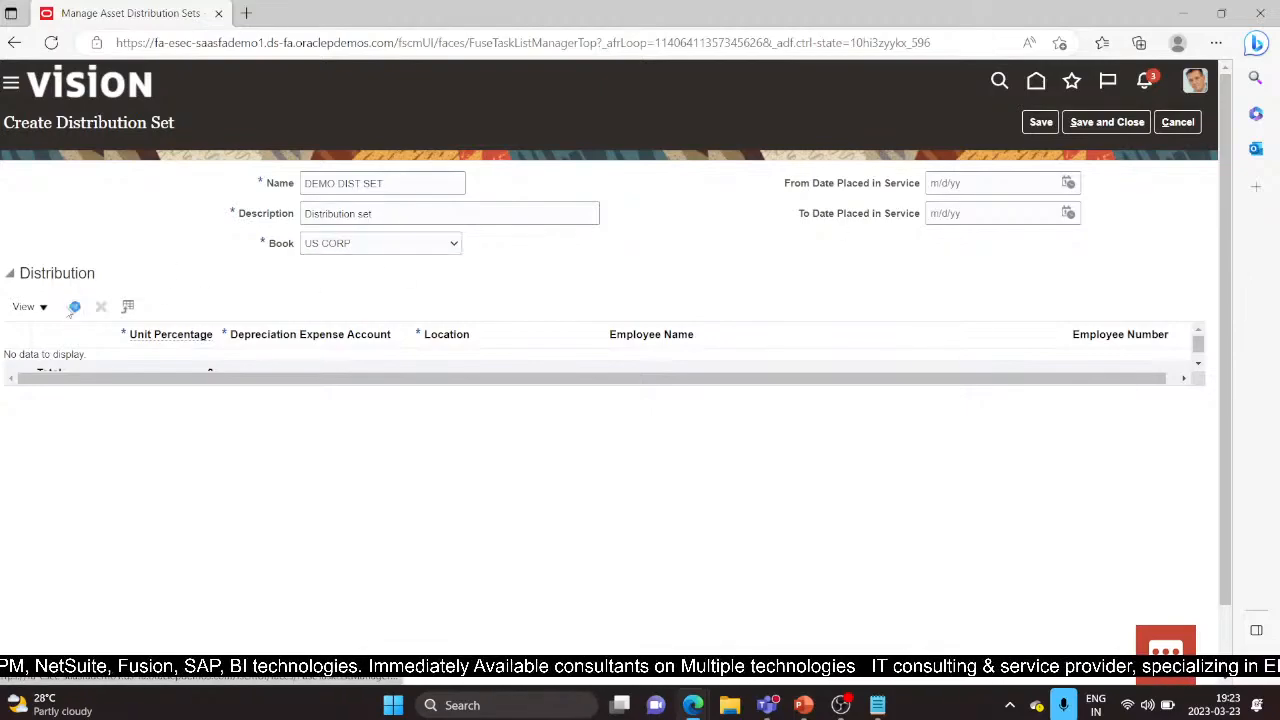
Step: Give the first distribution line 50 unit percentage and open its depreciation expense account segments
left_click(125, 370)
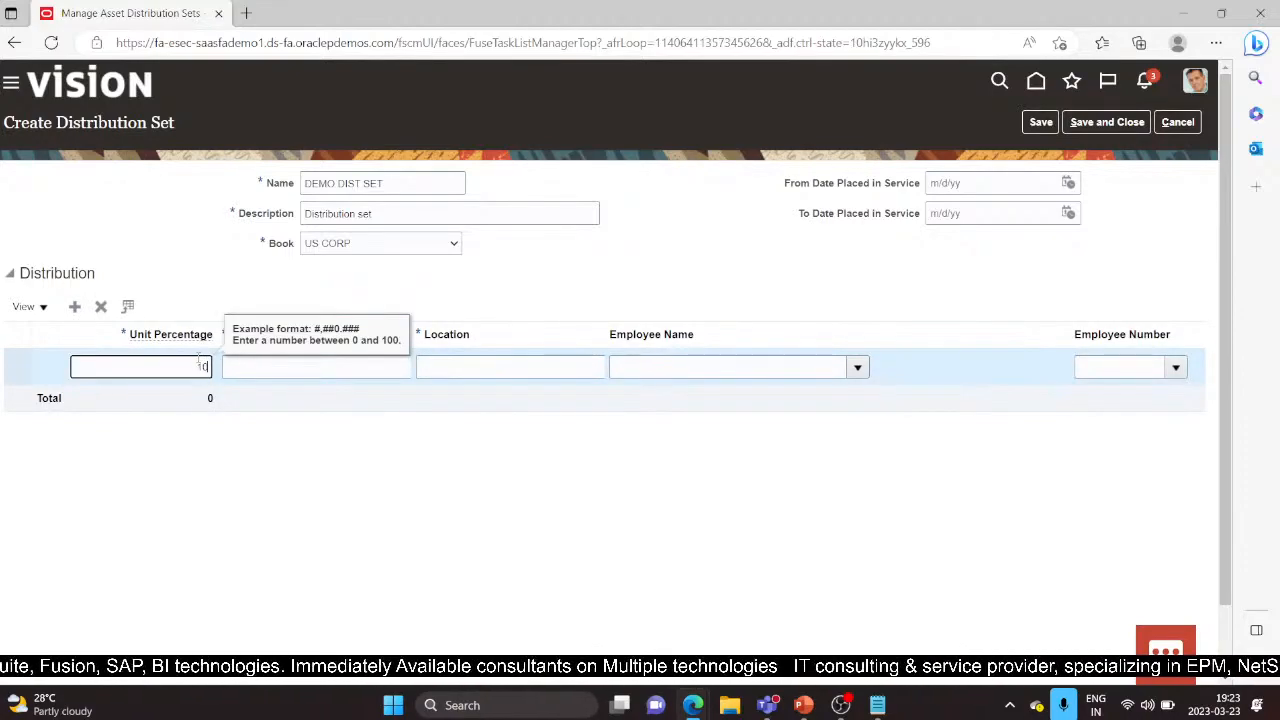
type("50")
key("Tab")
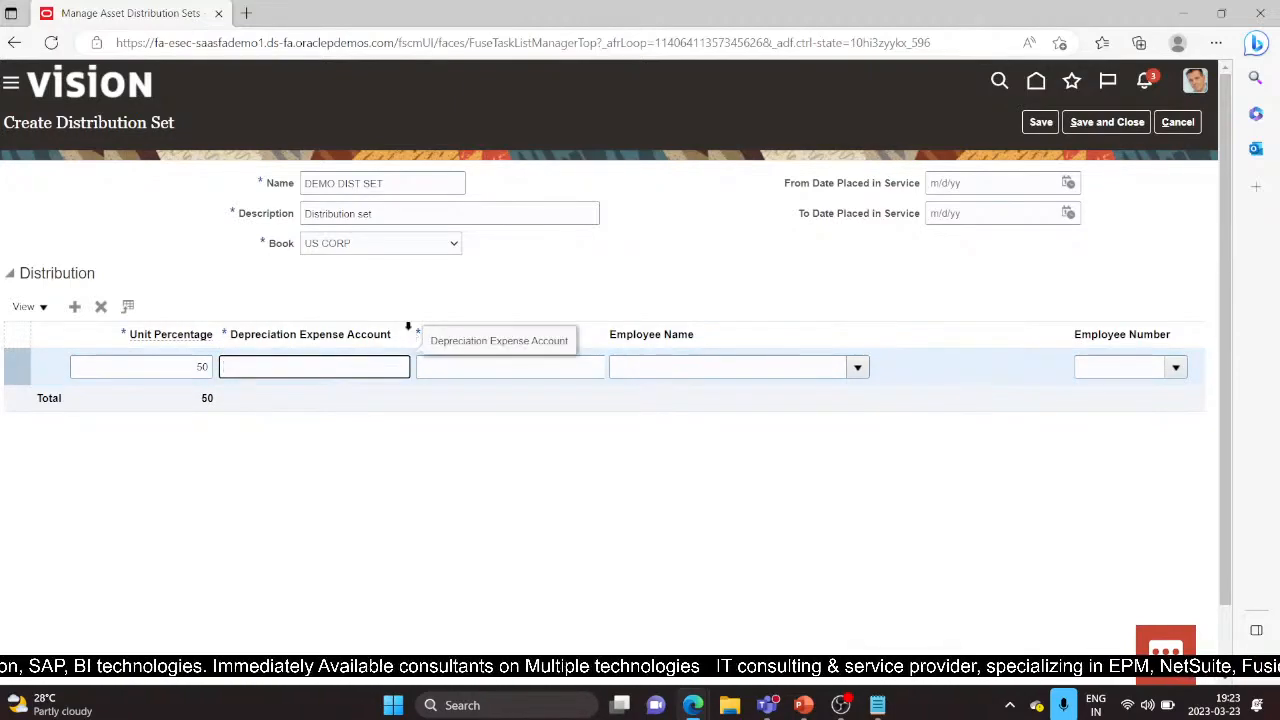
left_click(425, 367)
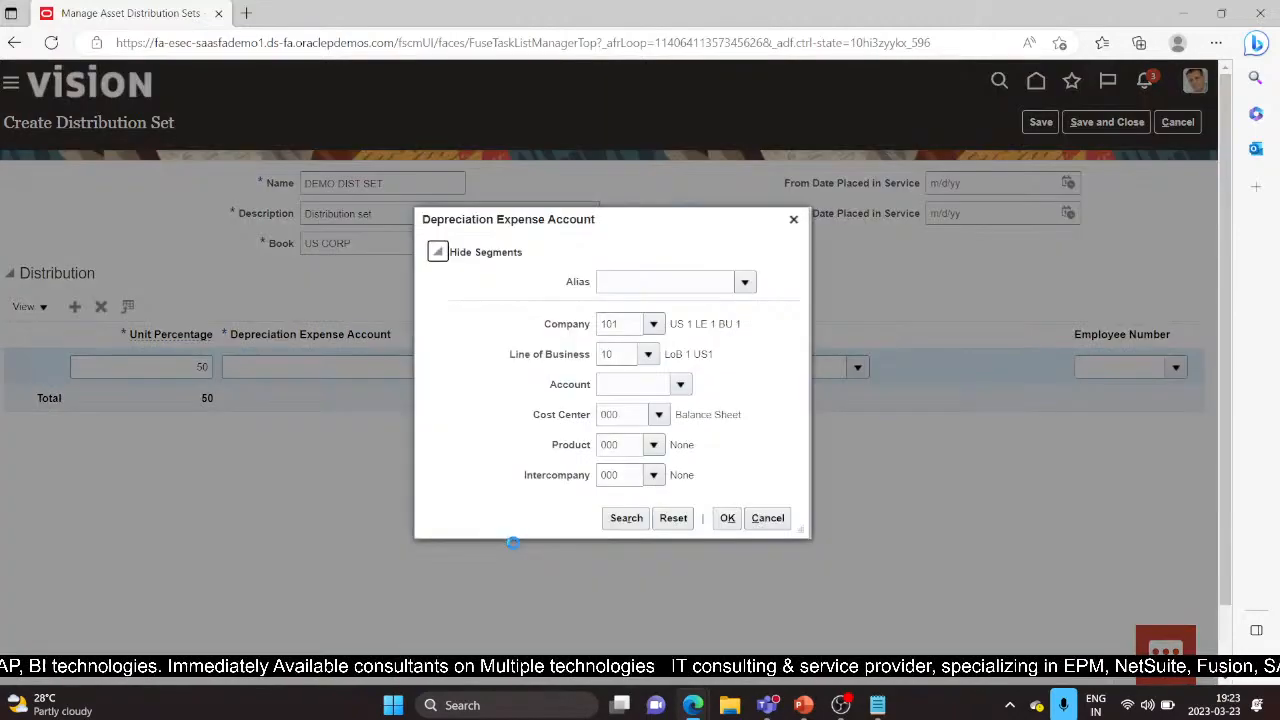
left_click(646, 382)
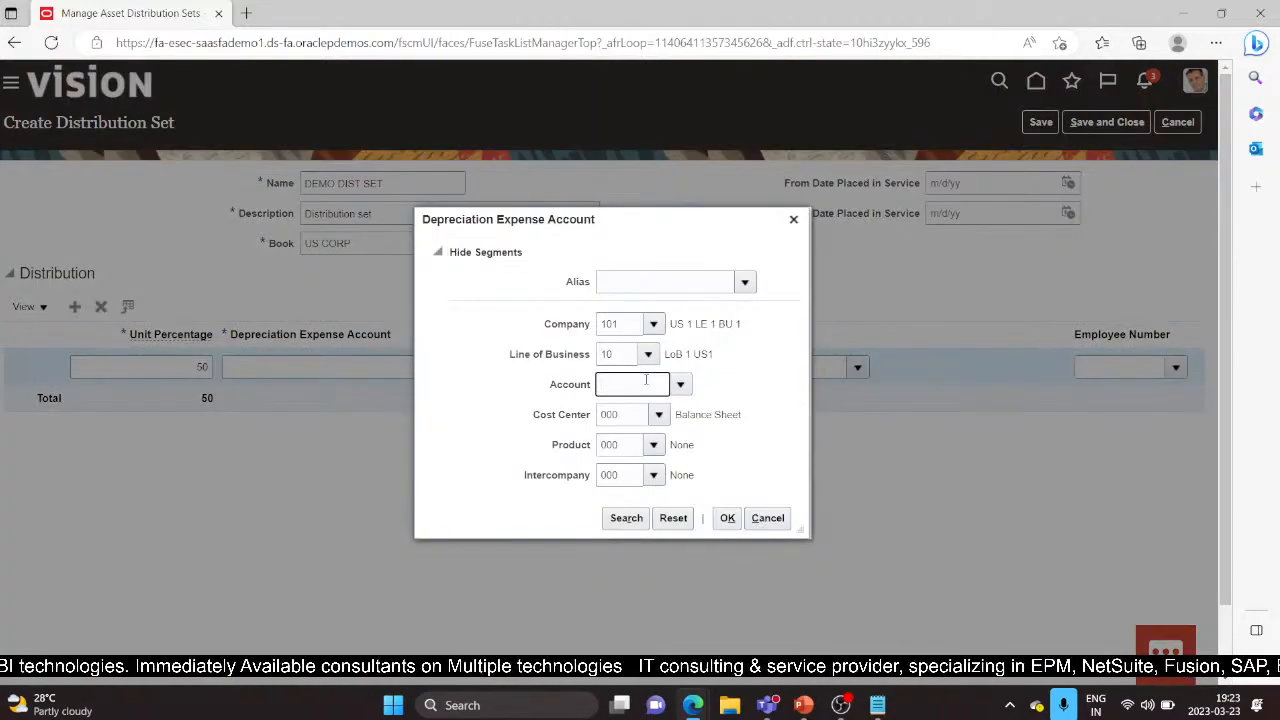
Step: Search accounts by 'depreciation' and pick 68150 for expense account 101.10.68150.000.000.000
type("1658")
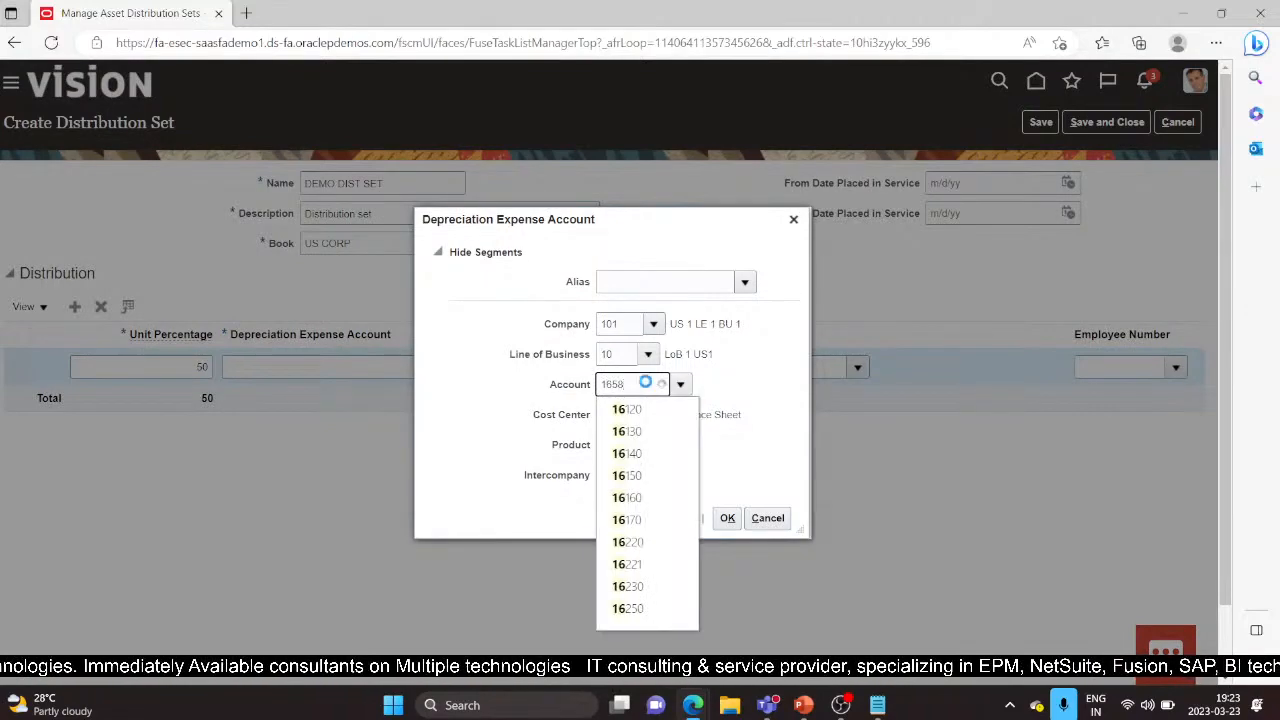
key("BackSpace")
type("850")
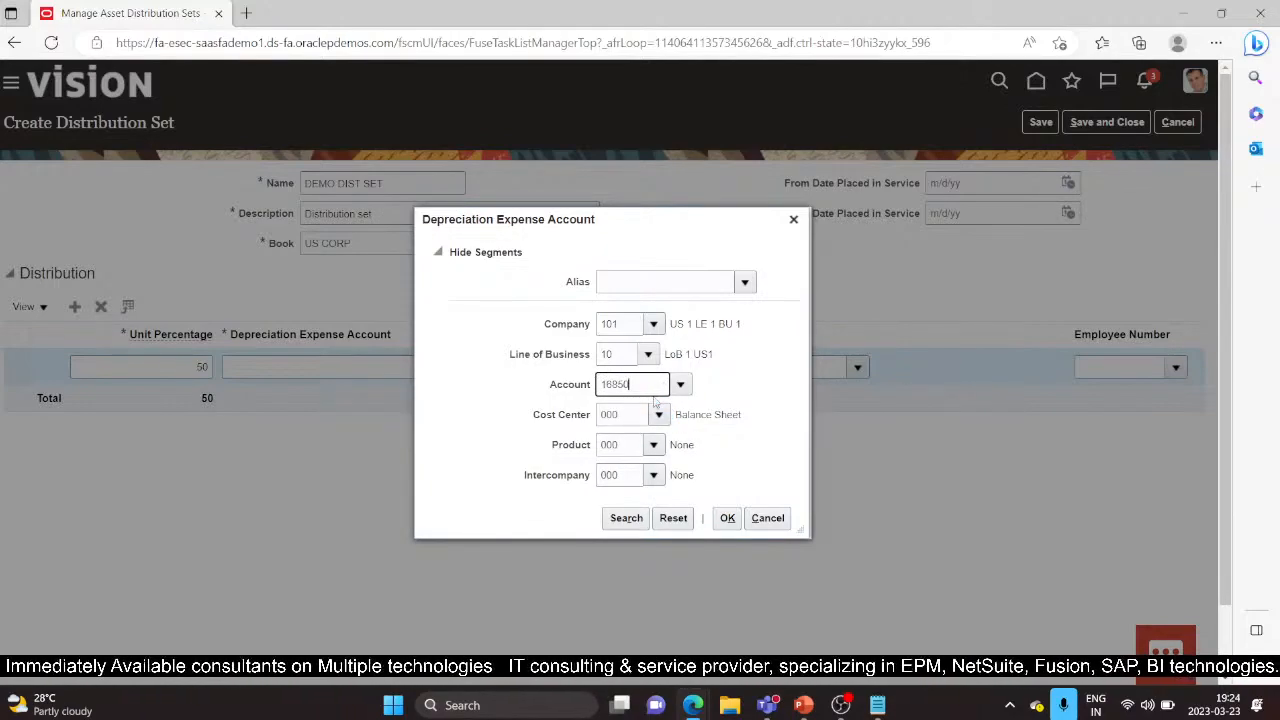
left_click(684, 384)
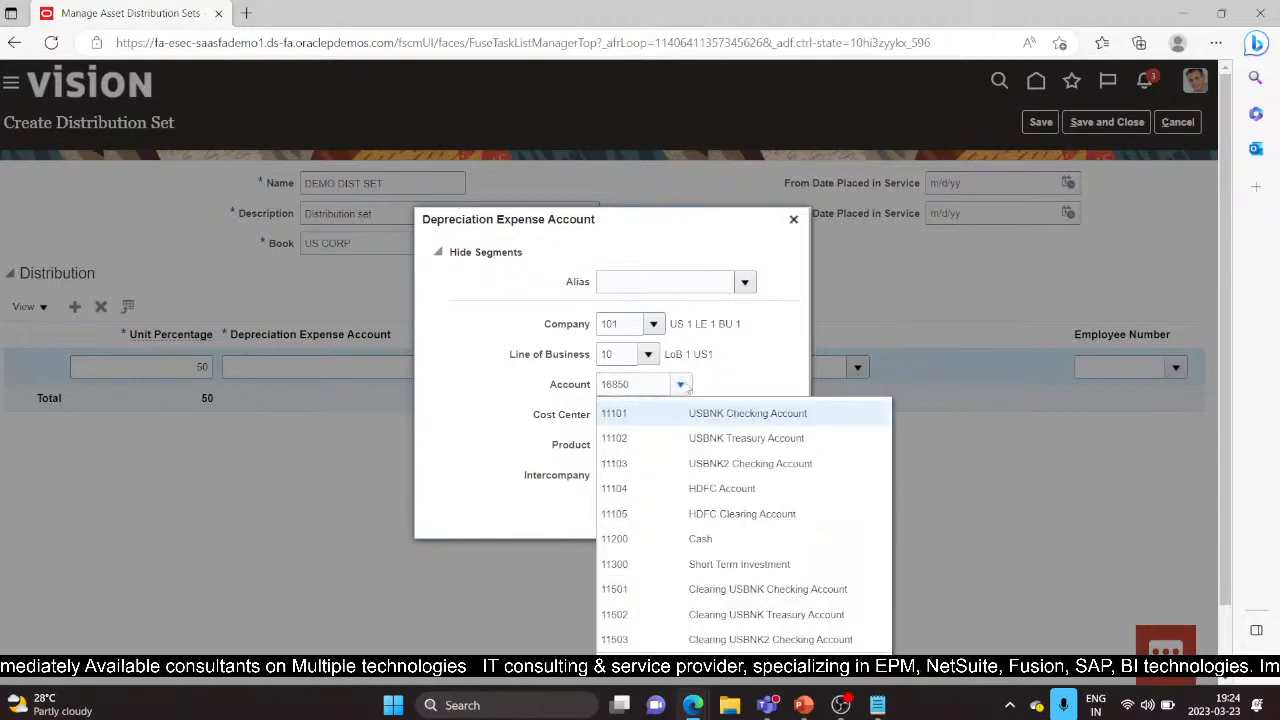
left_click(622, 665)
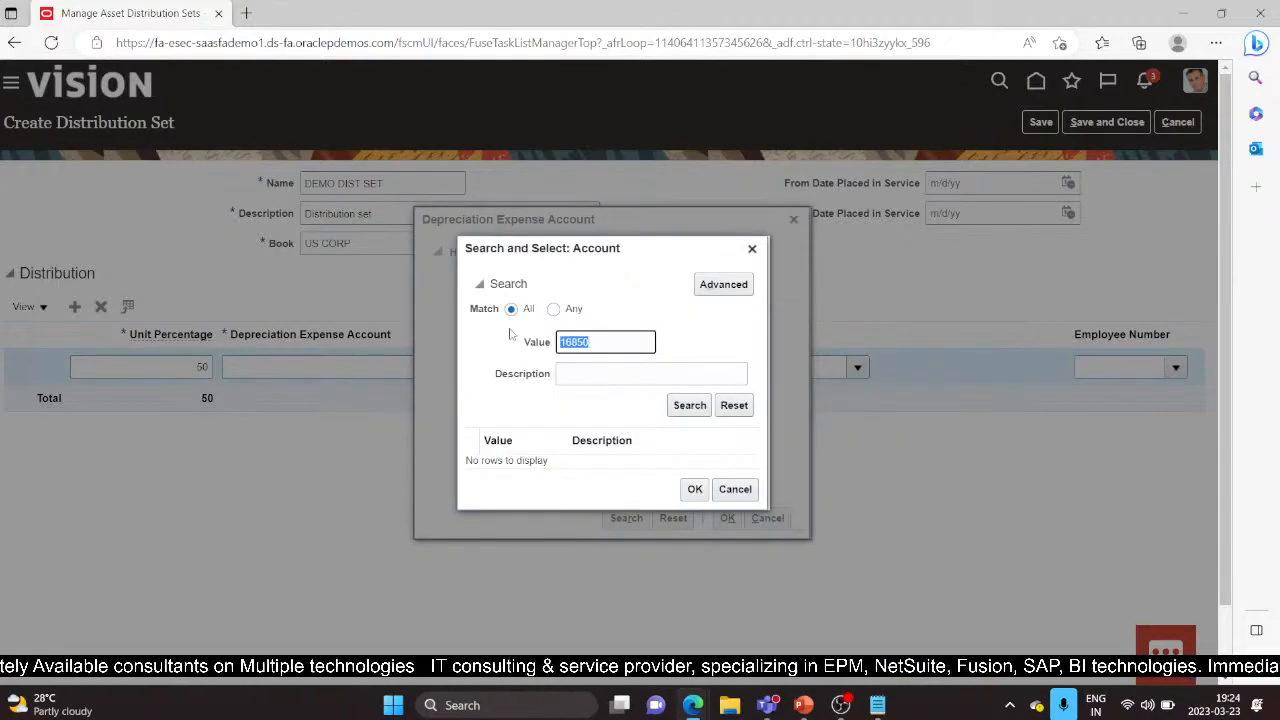
key("BackSpace")
left_click(588, 376)
type("depreciation")
left_click(685, 410)
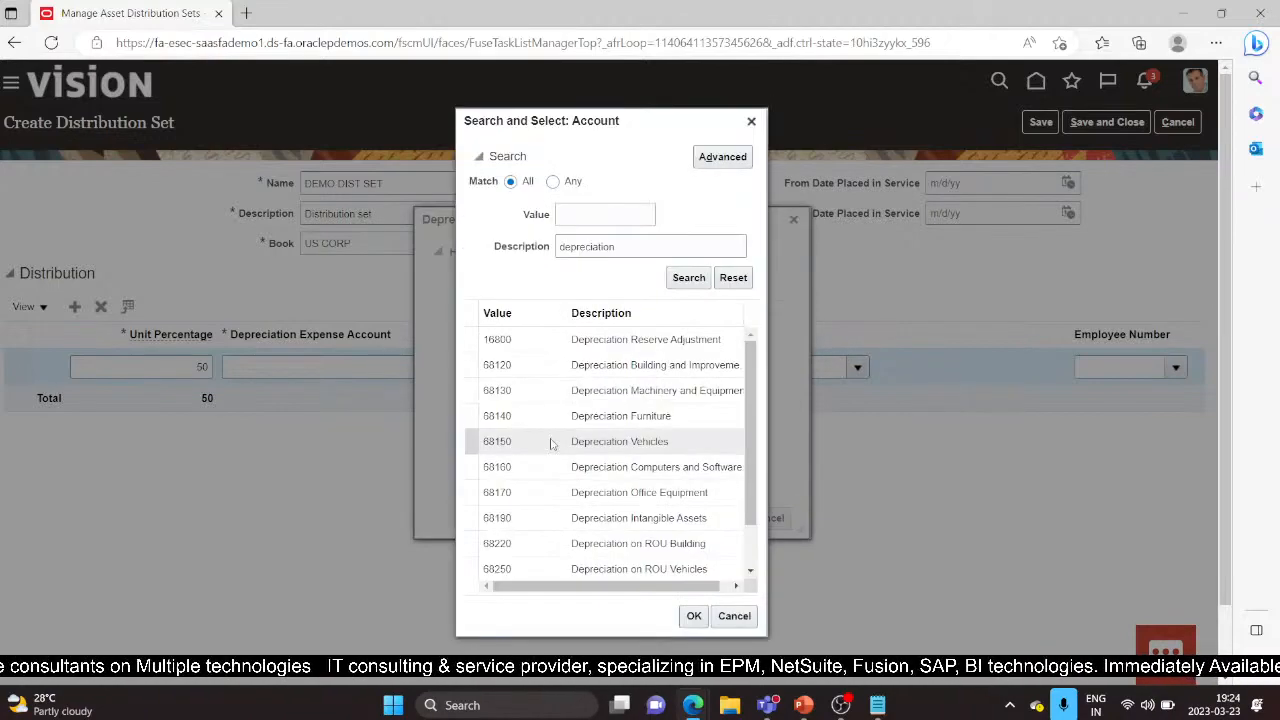
left_click(694, 615)
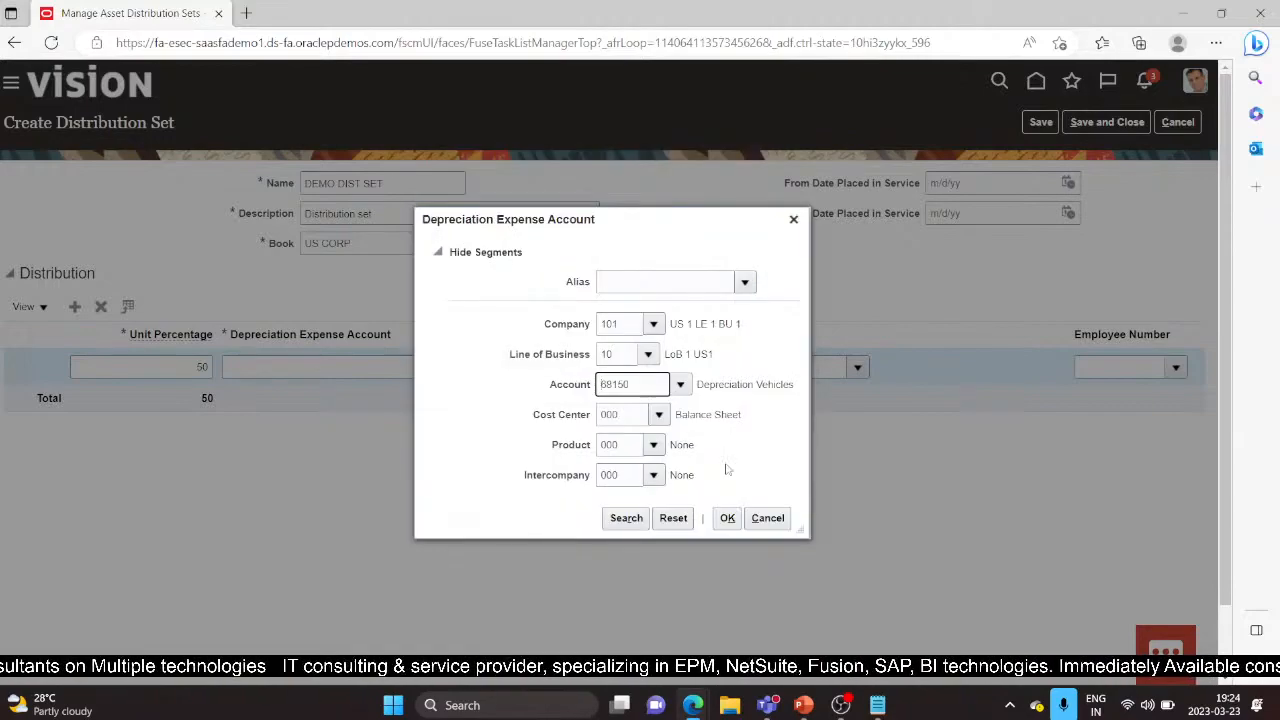
left_click(727, 518)
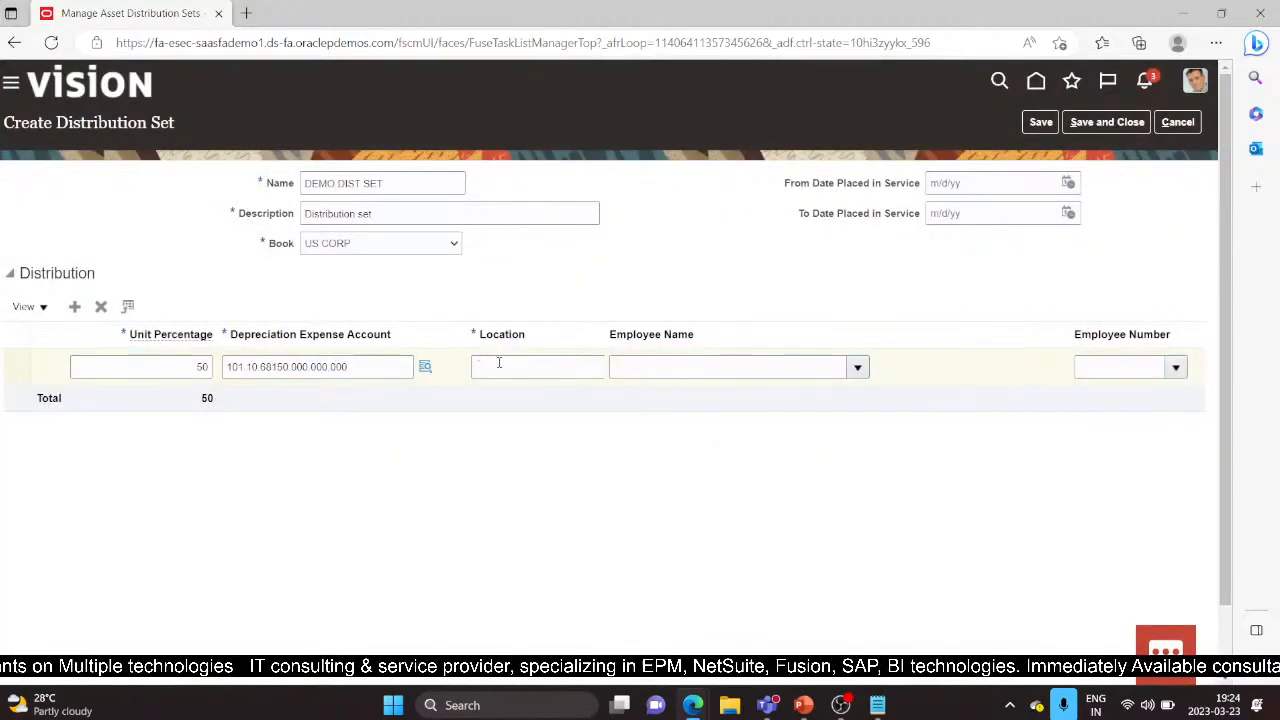
Step: Start the first line's location with country USA and state CALIFORNIA
left_click_drag(608, 330, 690, 330)
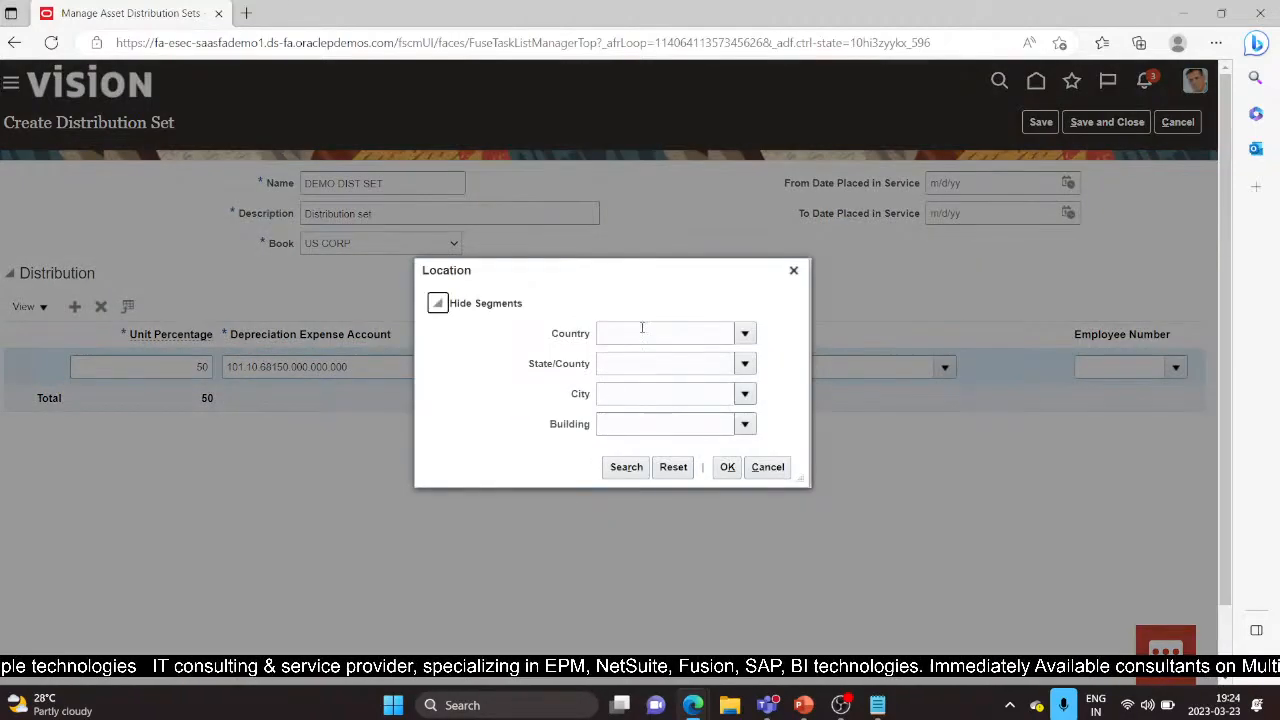
left_click(643, 328)
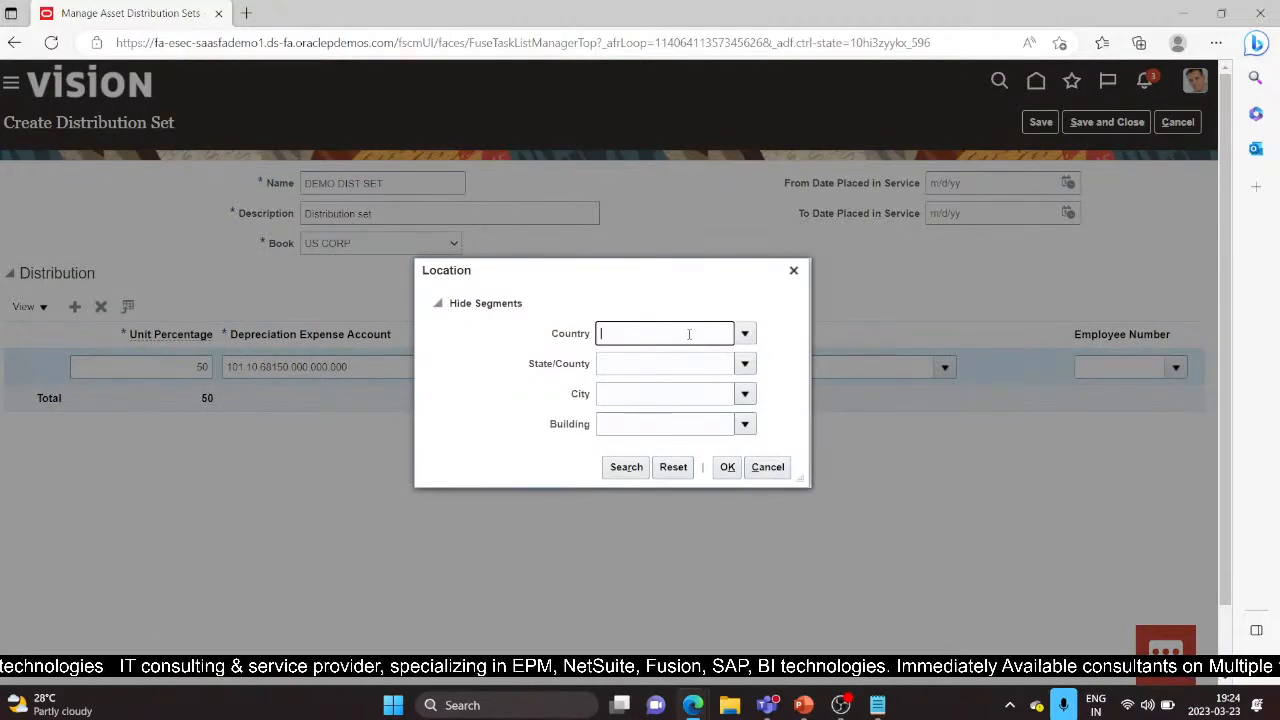
type("USA")
key("Tab")
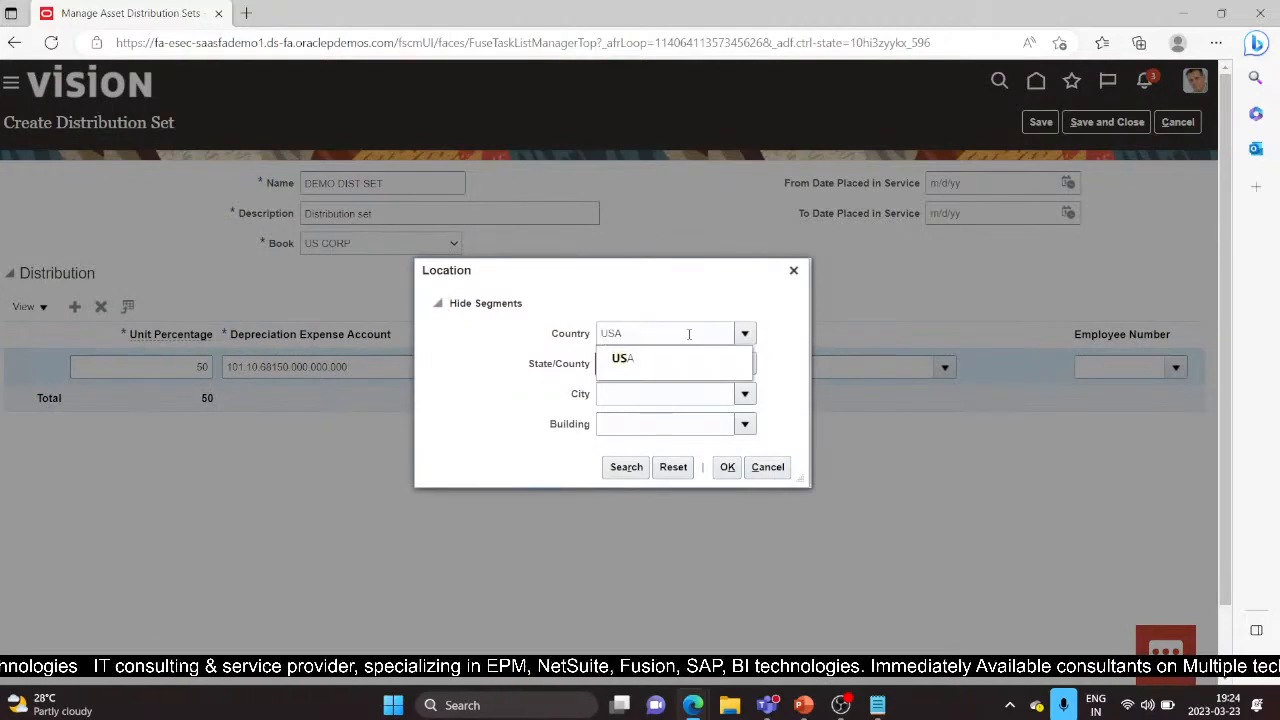
left_click(661, 354)
left_click(660, 367)
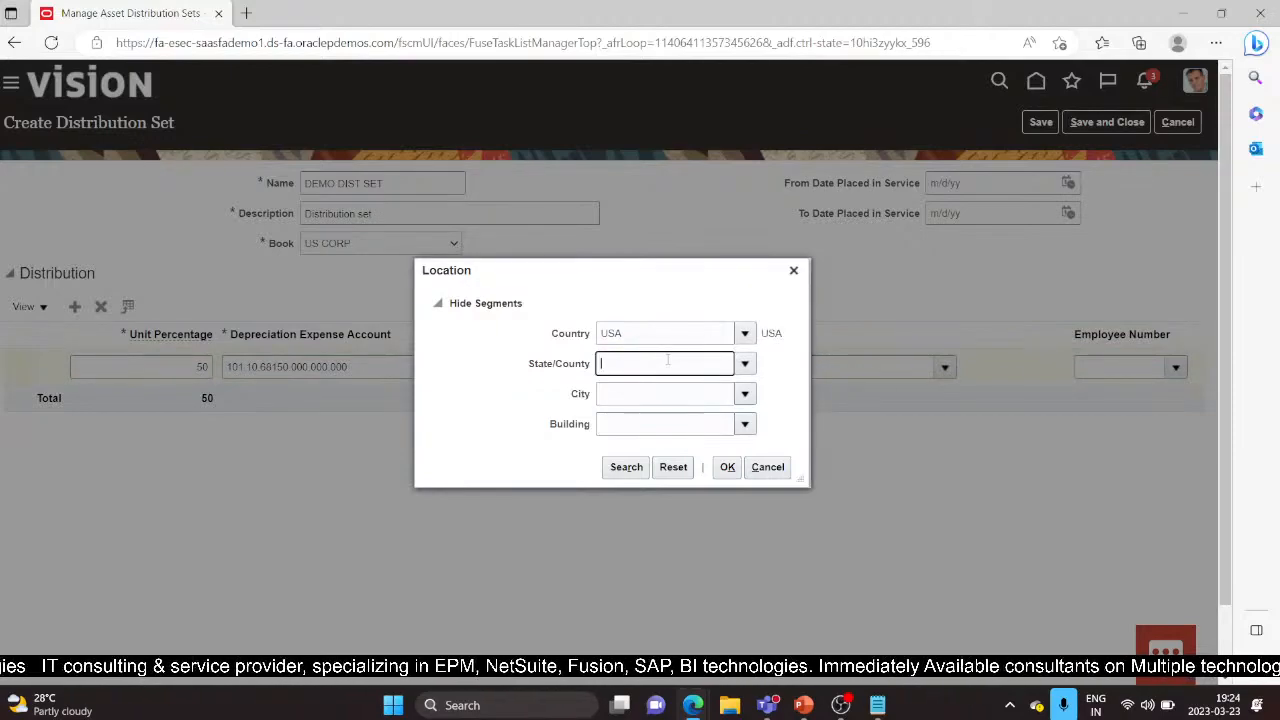
type("Cali")
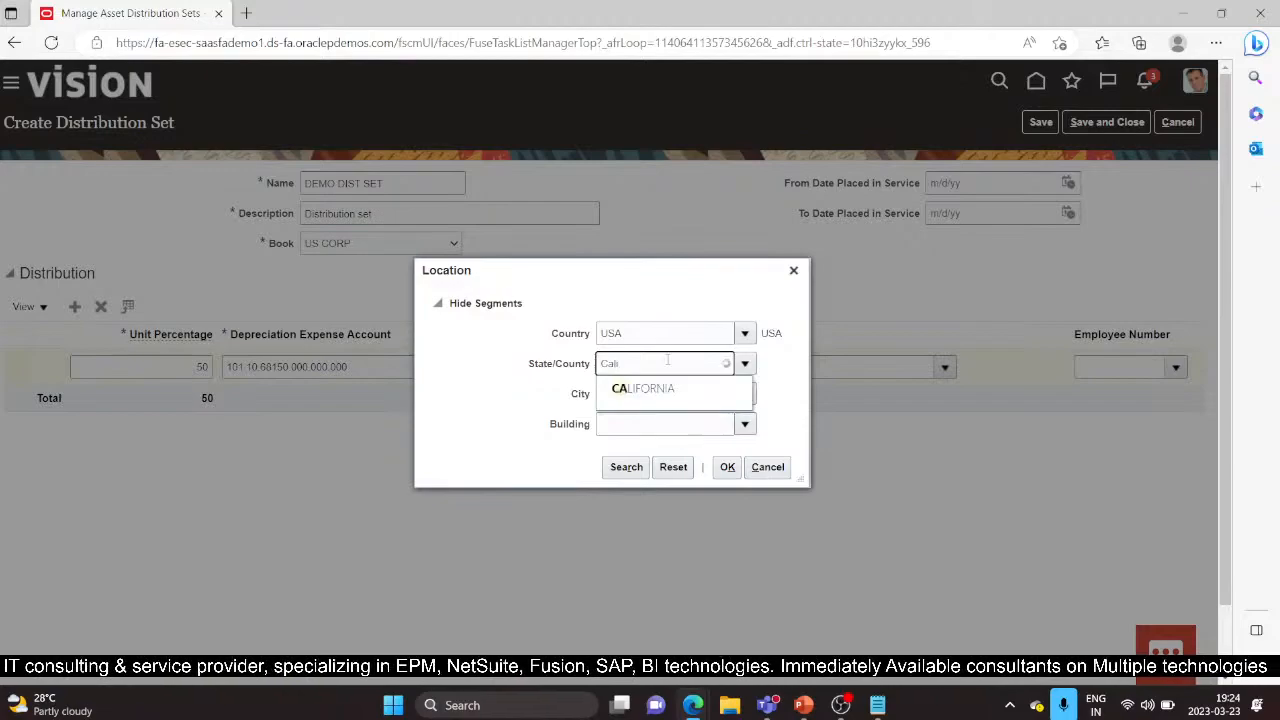
left_click(645, 388)
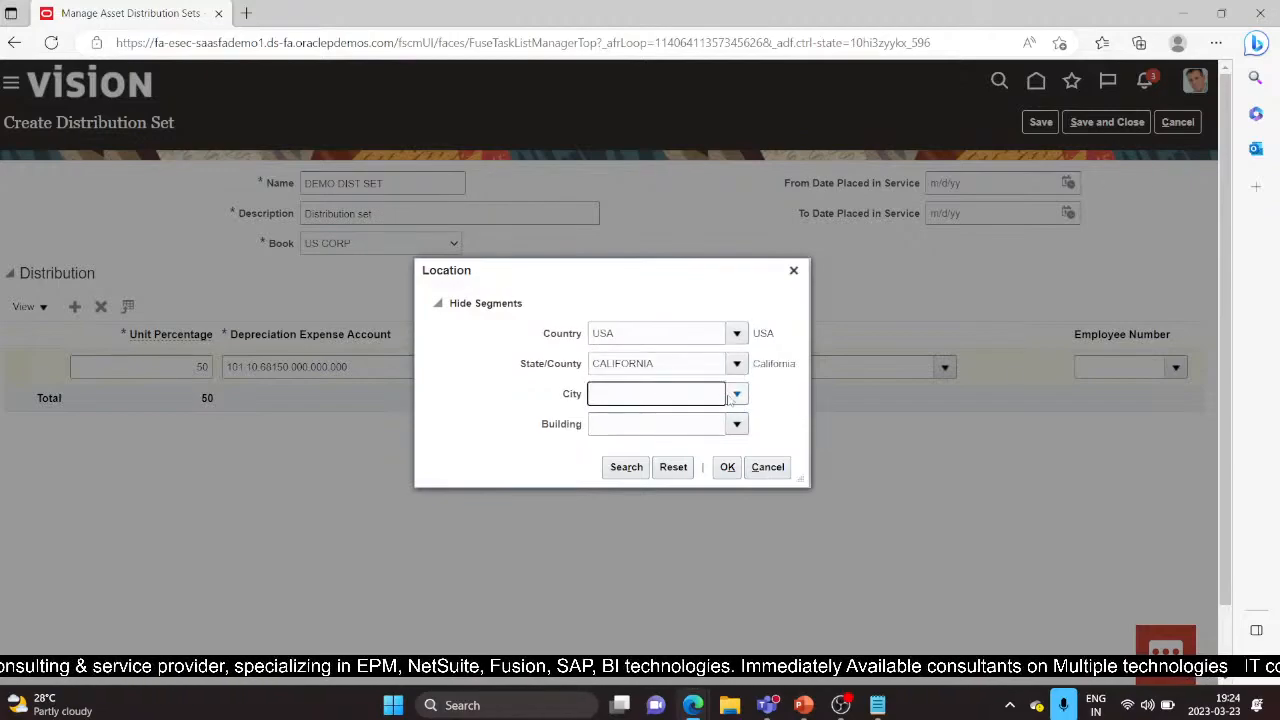
Step: Complete the location with city LOS ANGELES and building OFFICE, then add a second distribution line
left_click(736, 394)
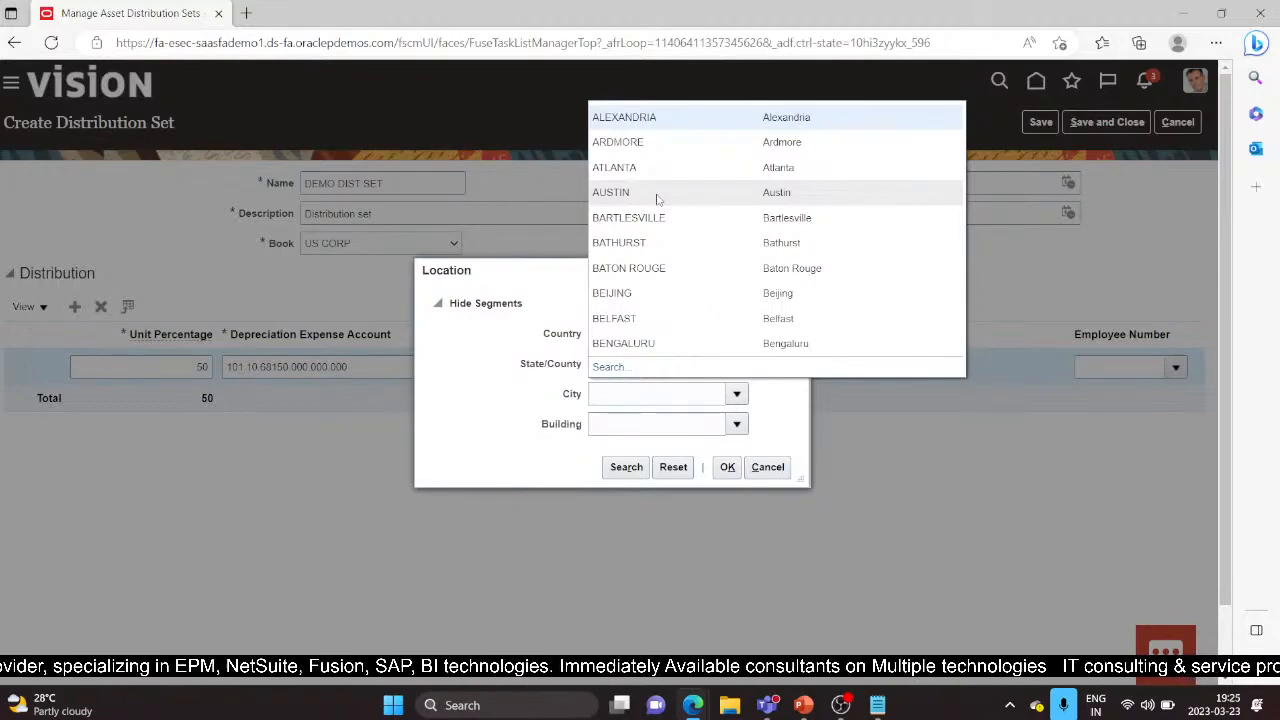
left_click(625, 392)
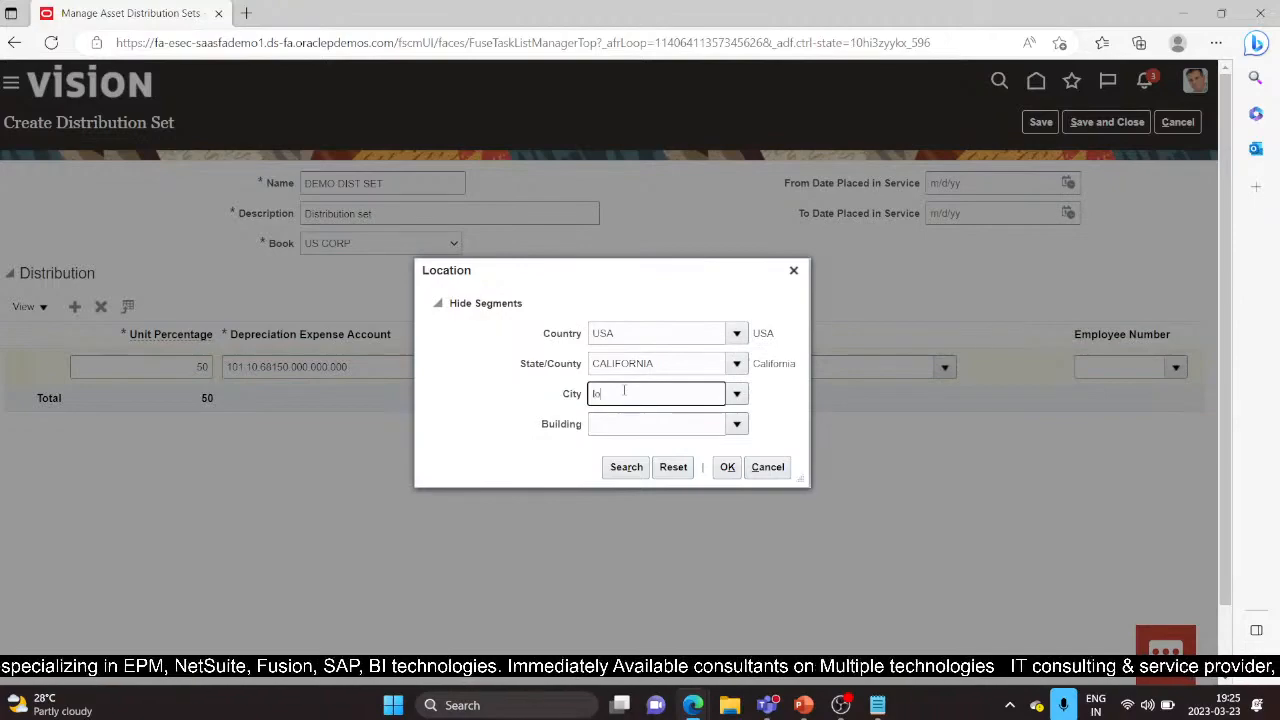
type("lo")
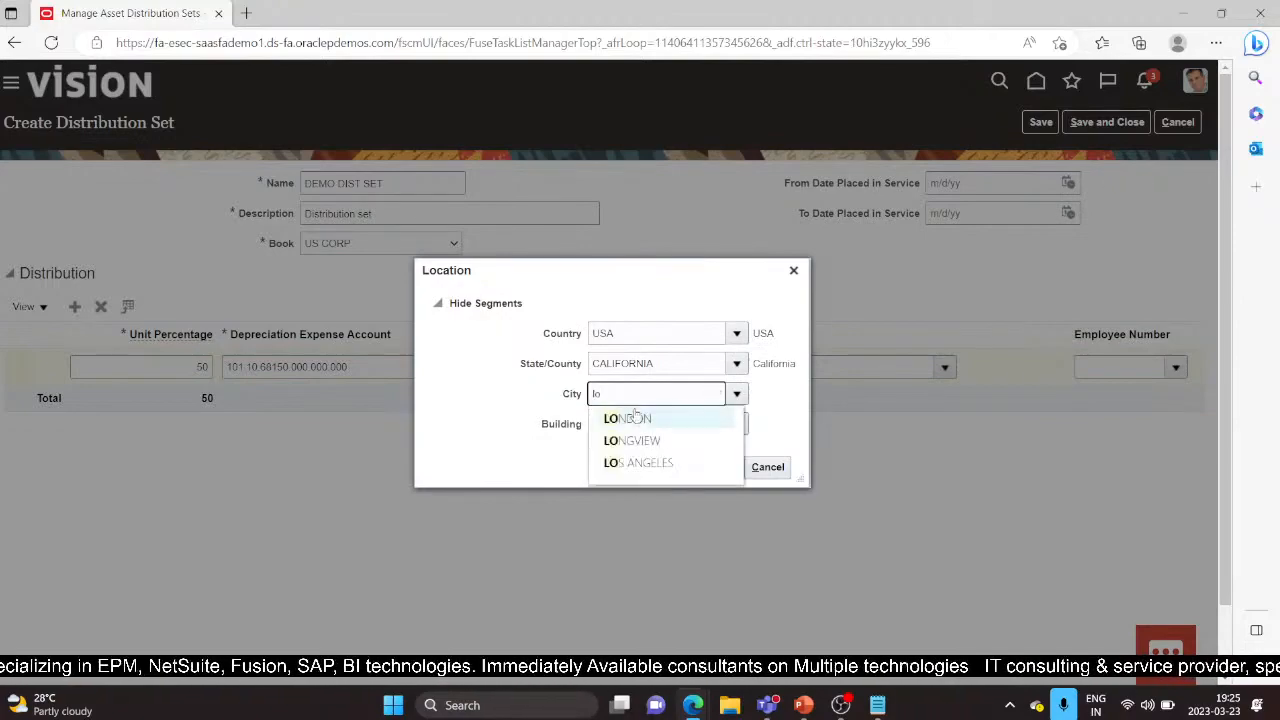
left_click(657, 459)
left_click(676, 421)
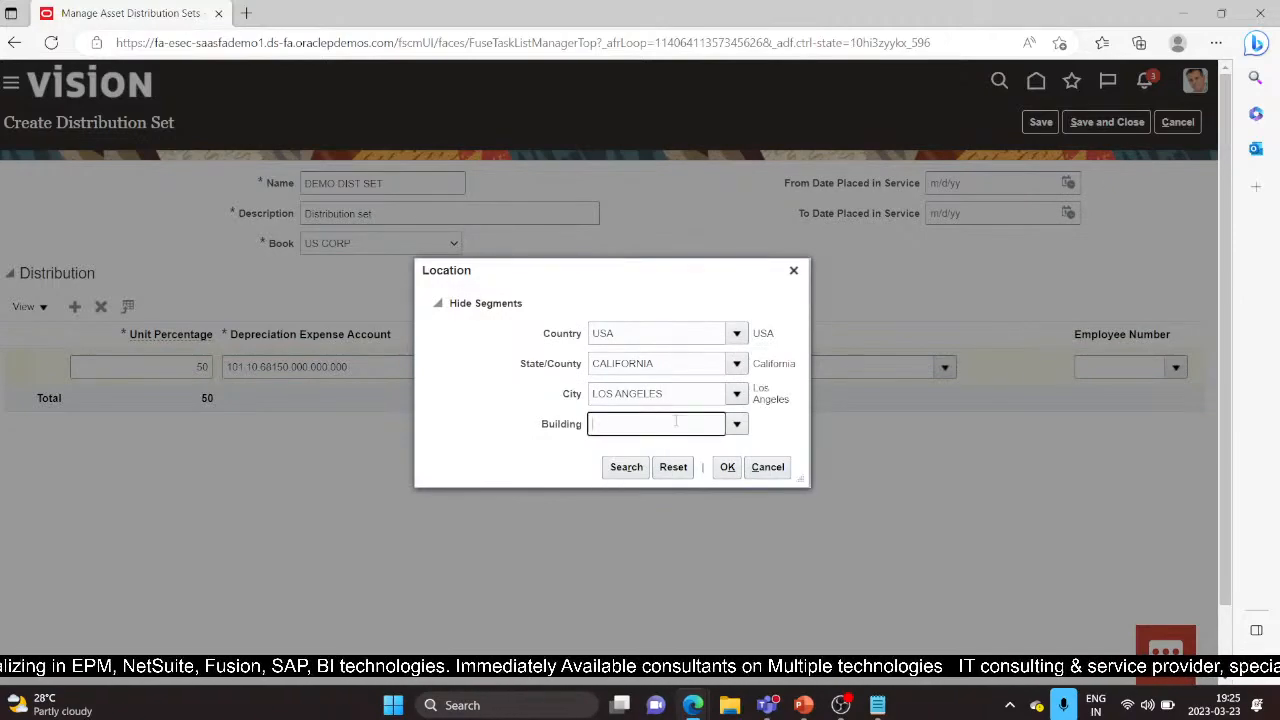
left_click(736, 424)
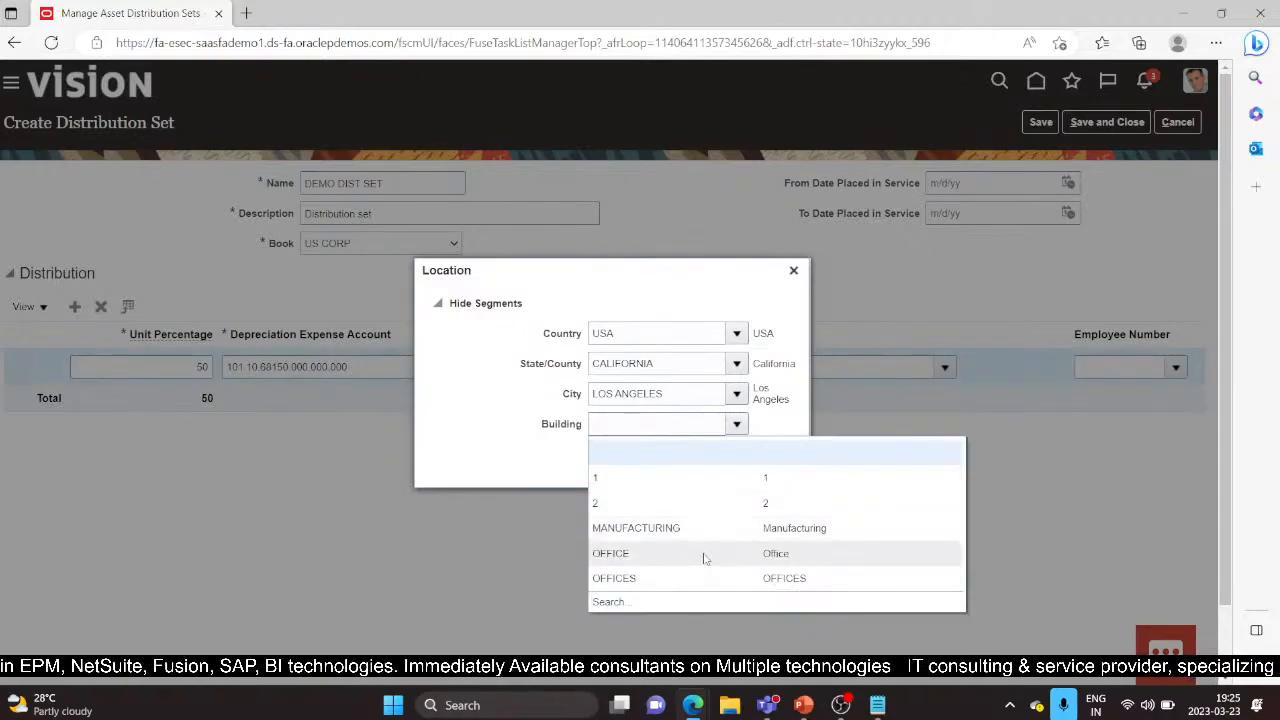
left_click(703, 554)
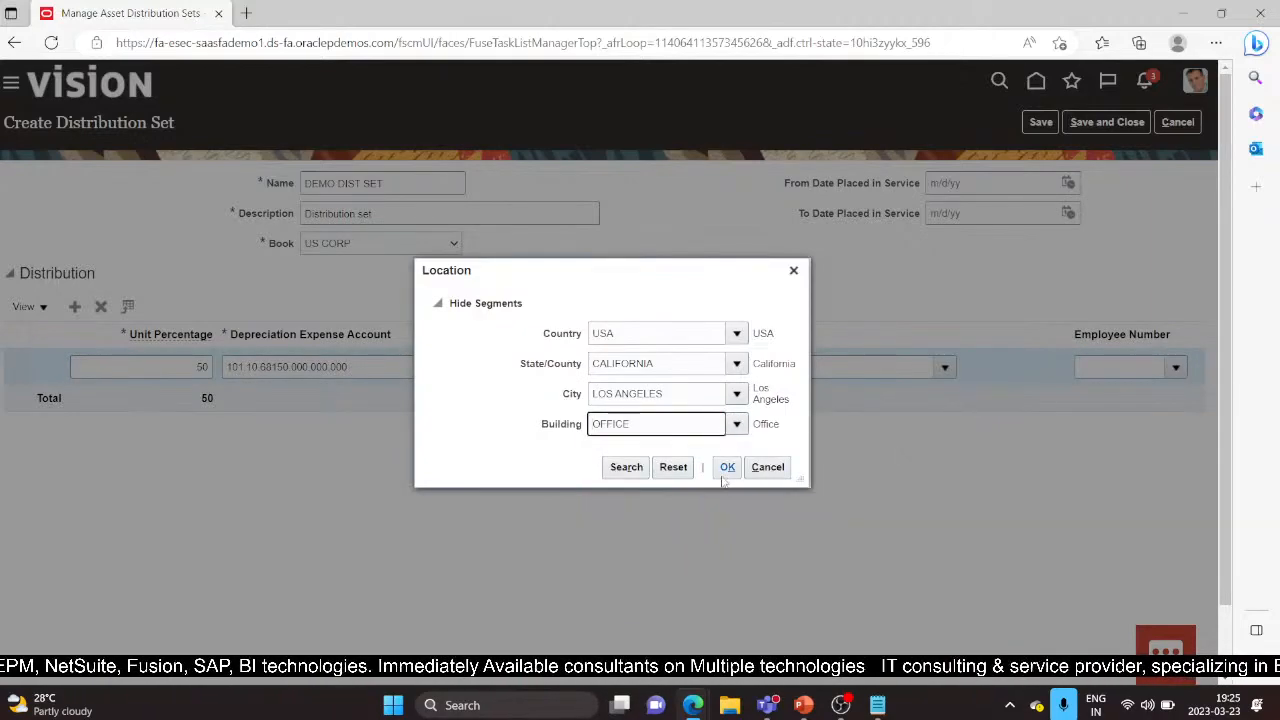
left_click(728, 468)
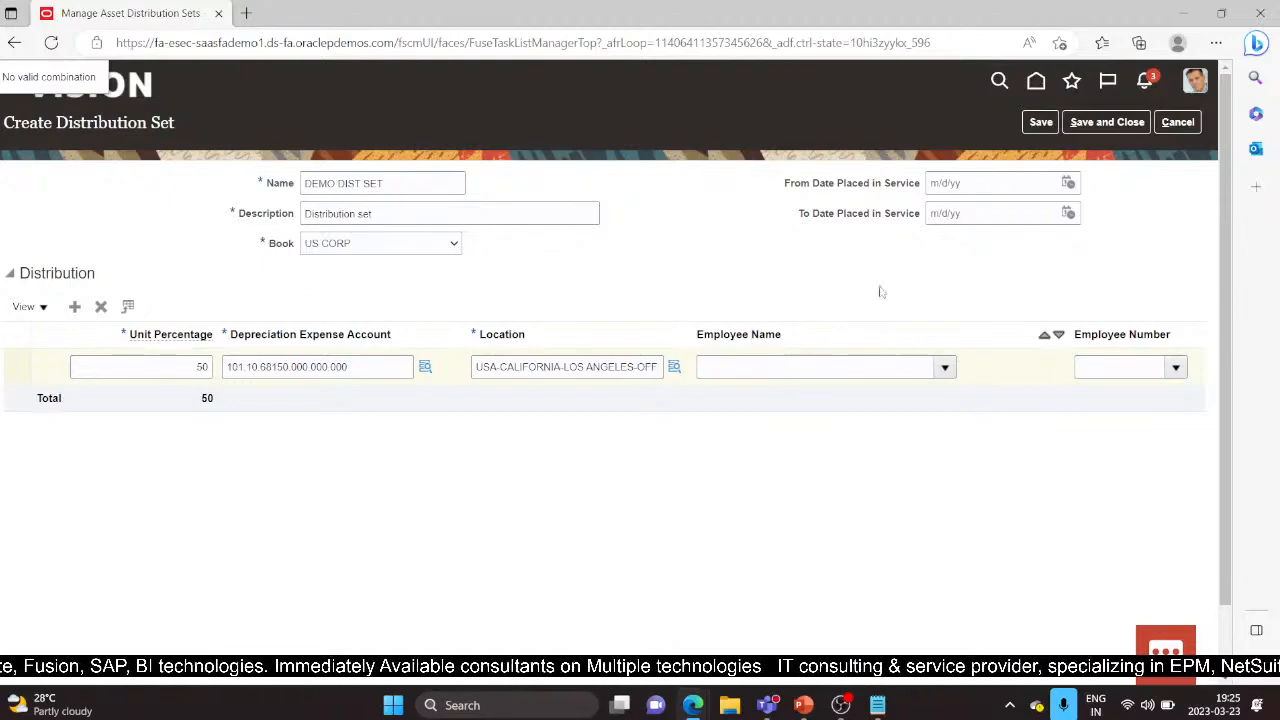
left_click(76, 308)
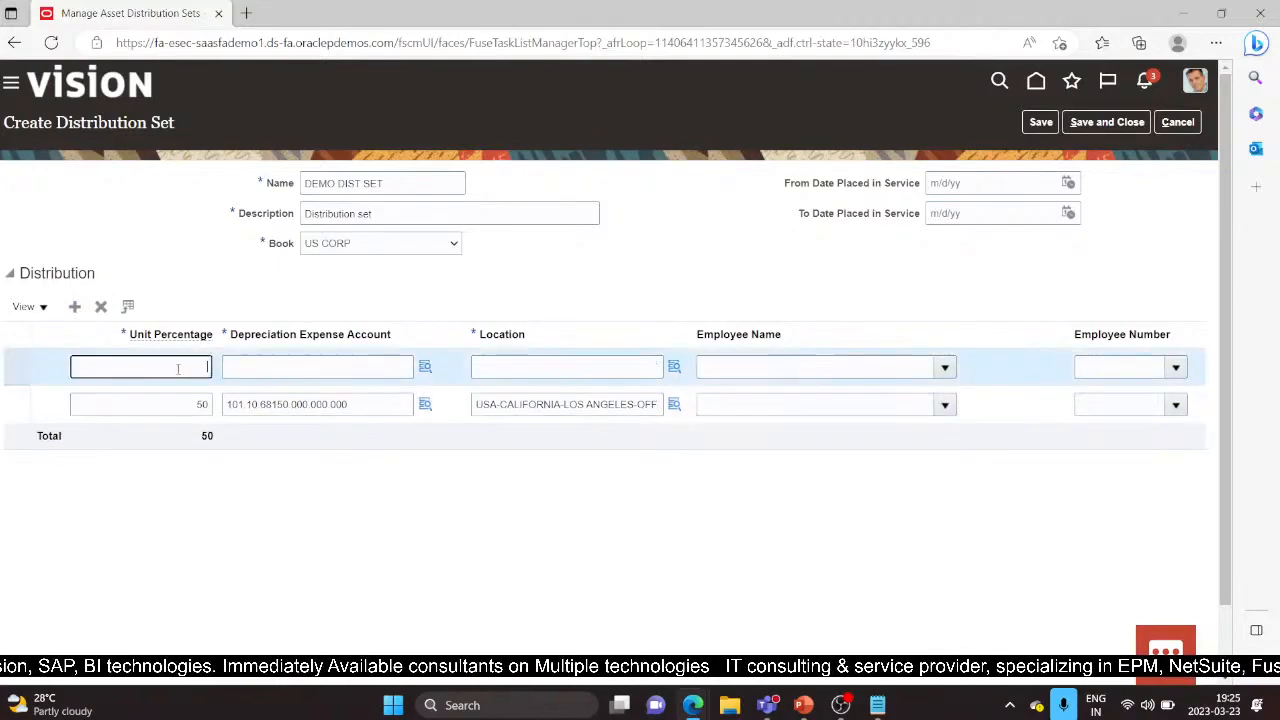
Step: Enter 50 percent on the second line and open its account segment entry
left_click(178, 368)
type("50")
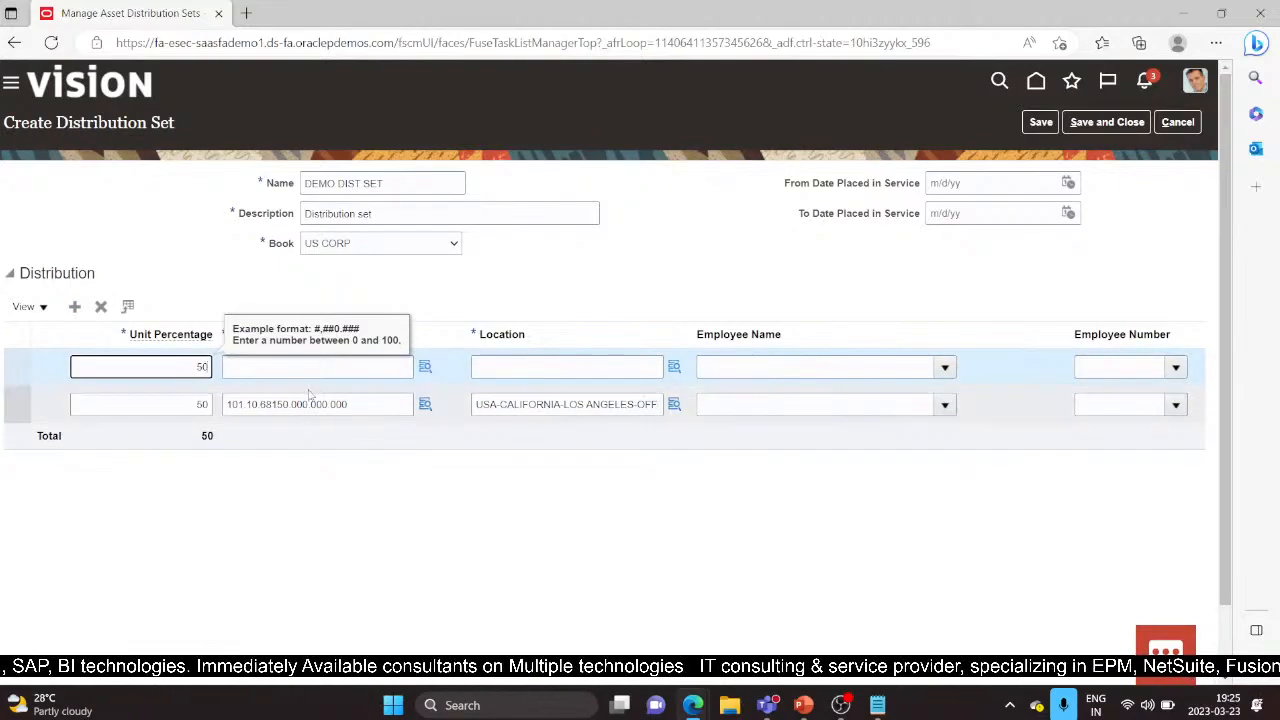
left_click(423, 367)
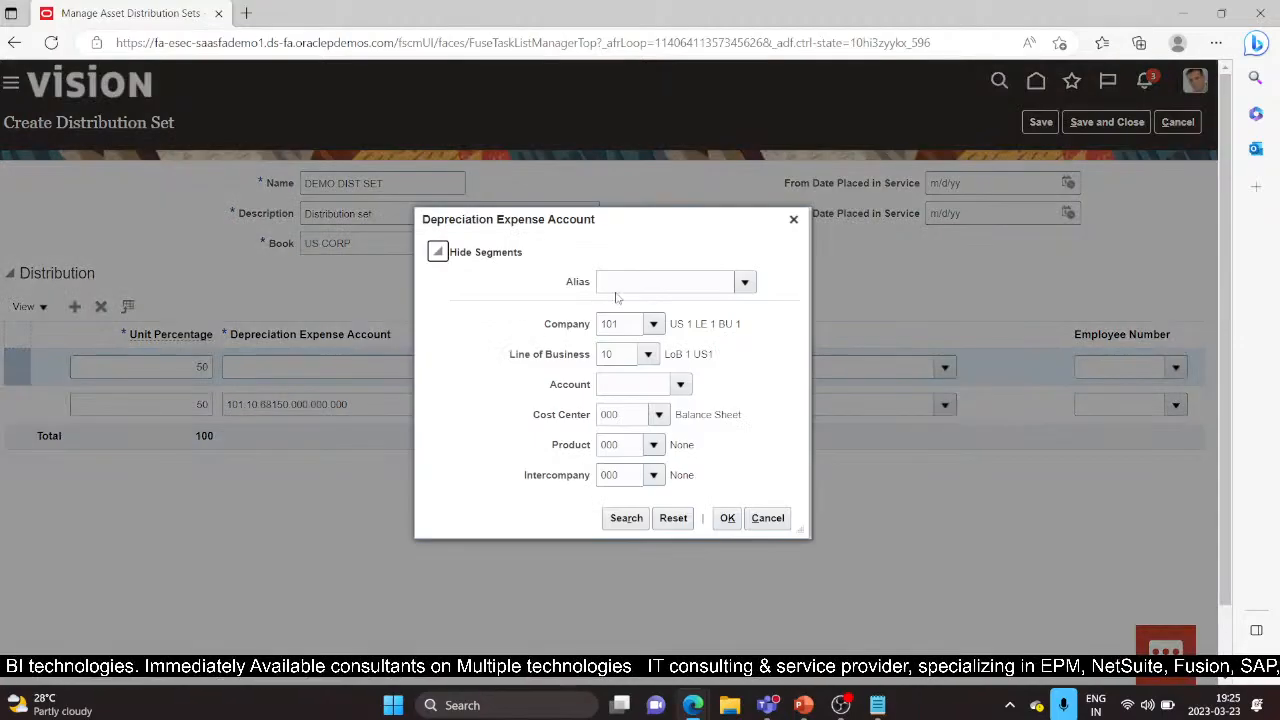
left_click(631, 383)
left_click(618, 354)
left_click(623, 324)
left_click_drag(624, 324, 595, 336)
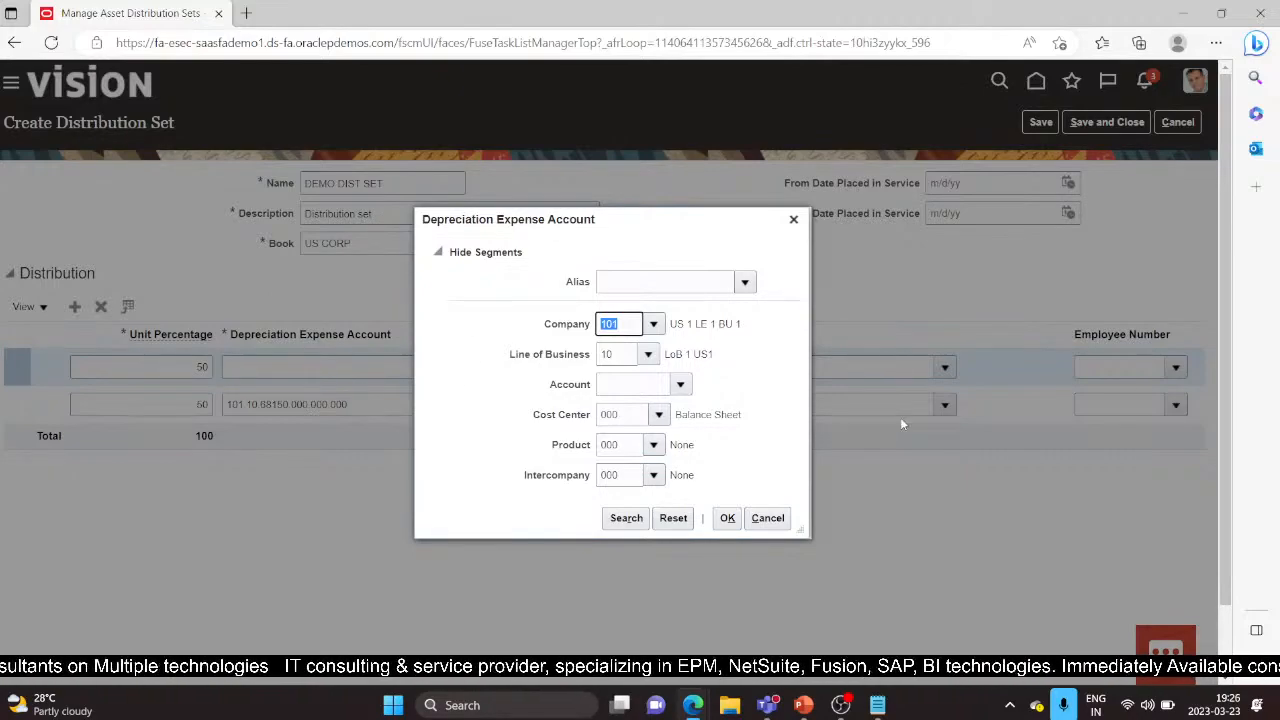
left_click(622, 384)
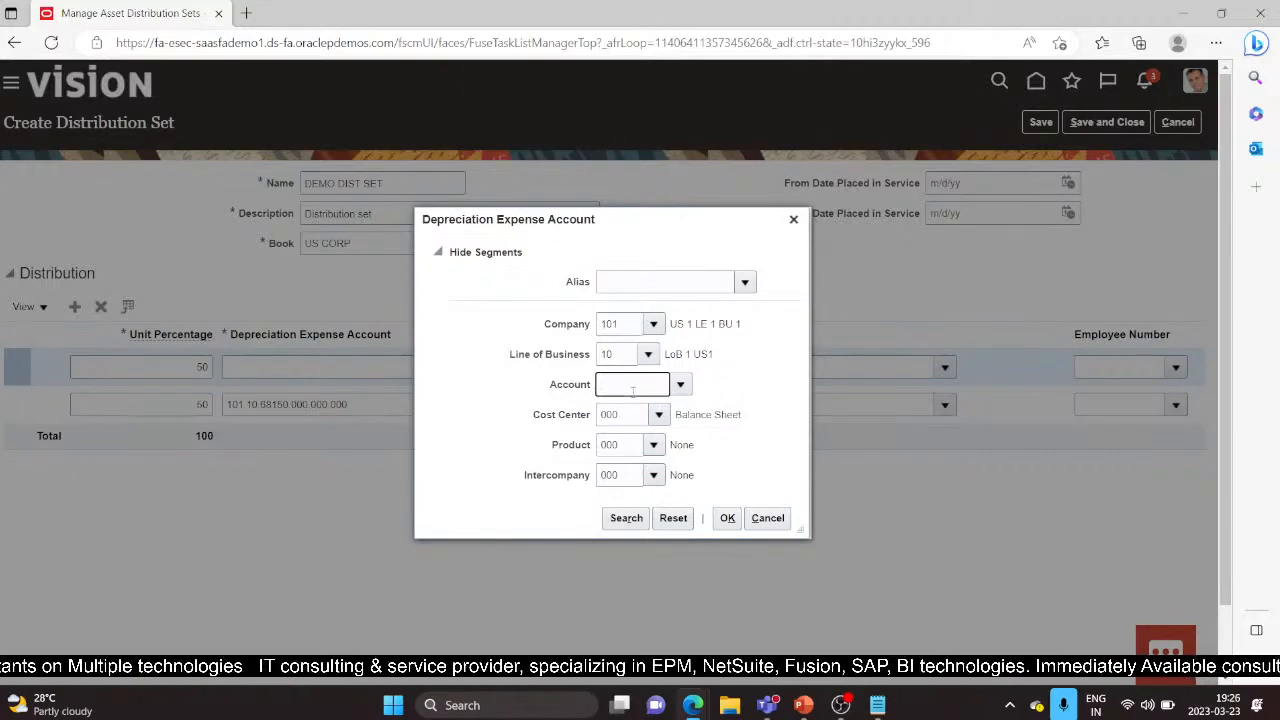
left_click(680, 384)
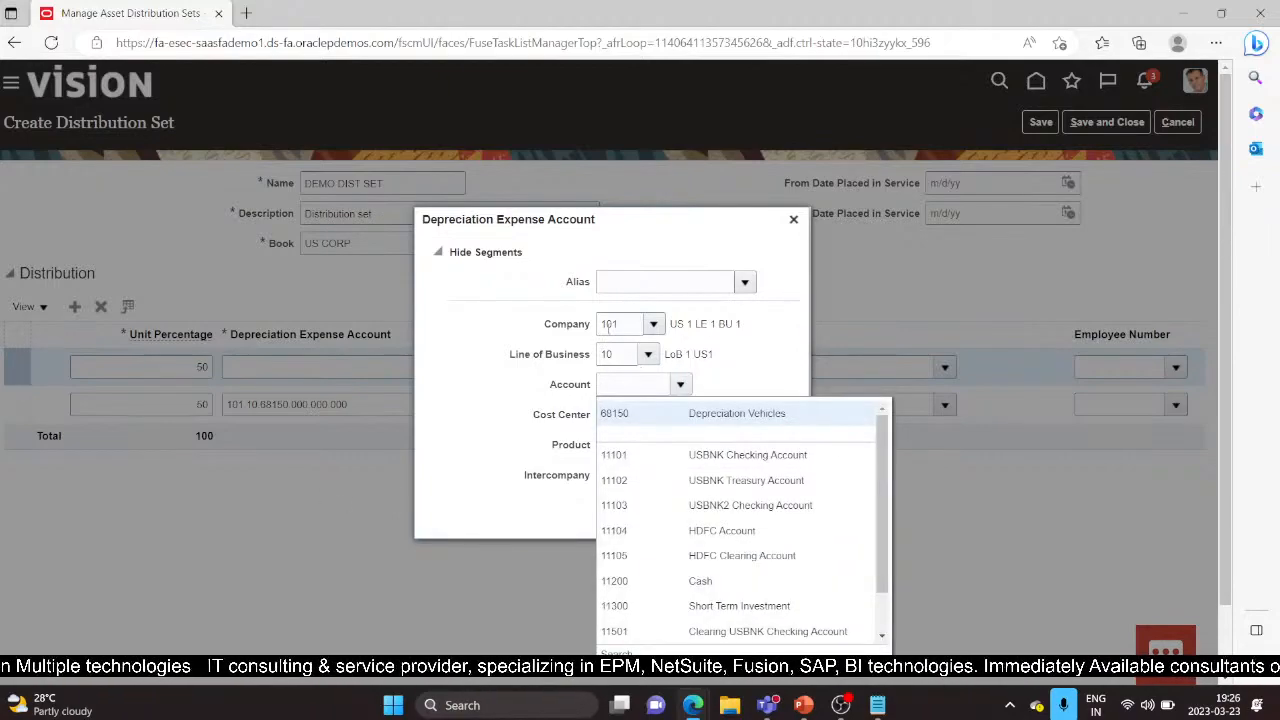
left_click(627, 325)
Step: Set the second line's account to 101.20.68150.130.000.000: line of business 20, account 68150, cost center 130
key("Tab")
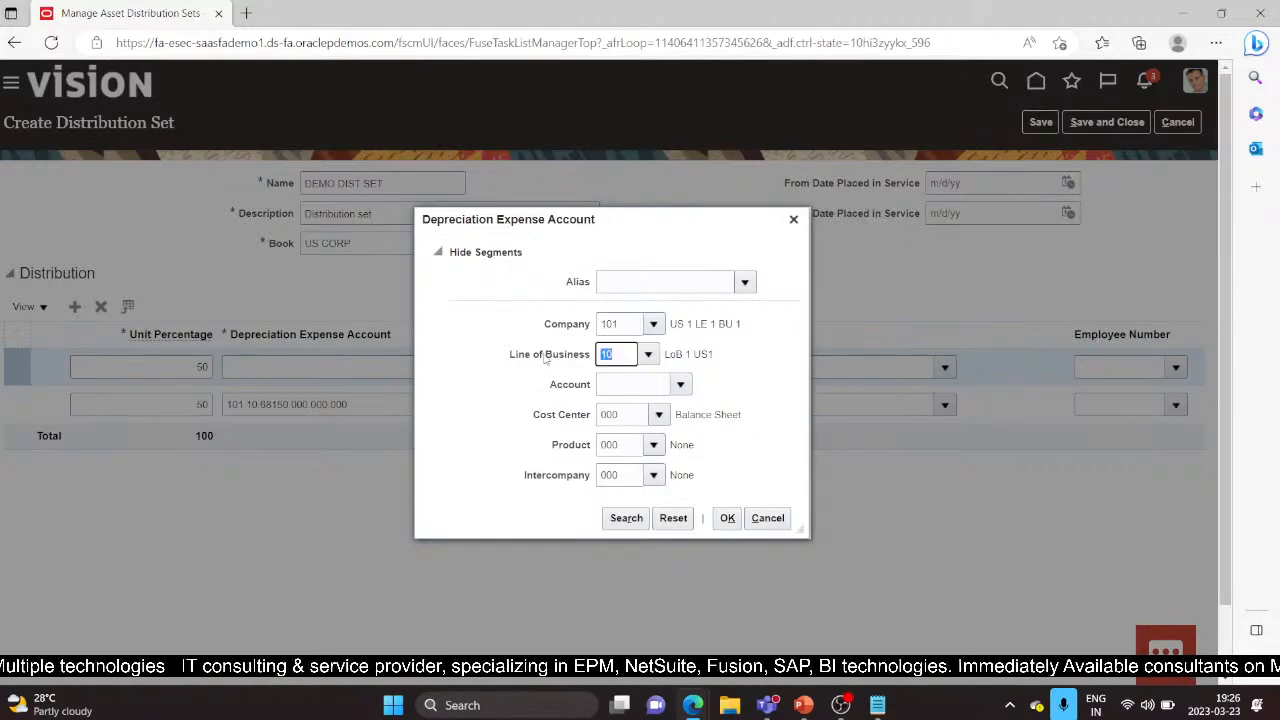
type("20")
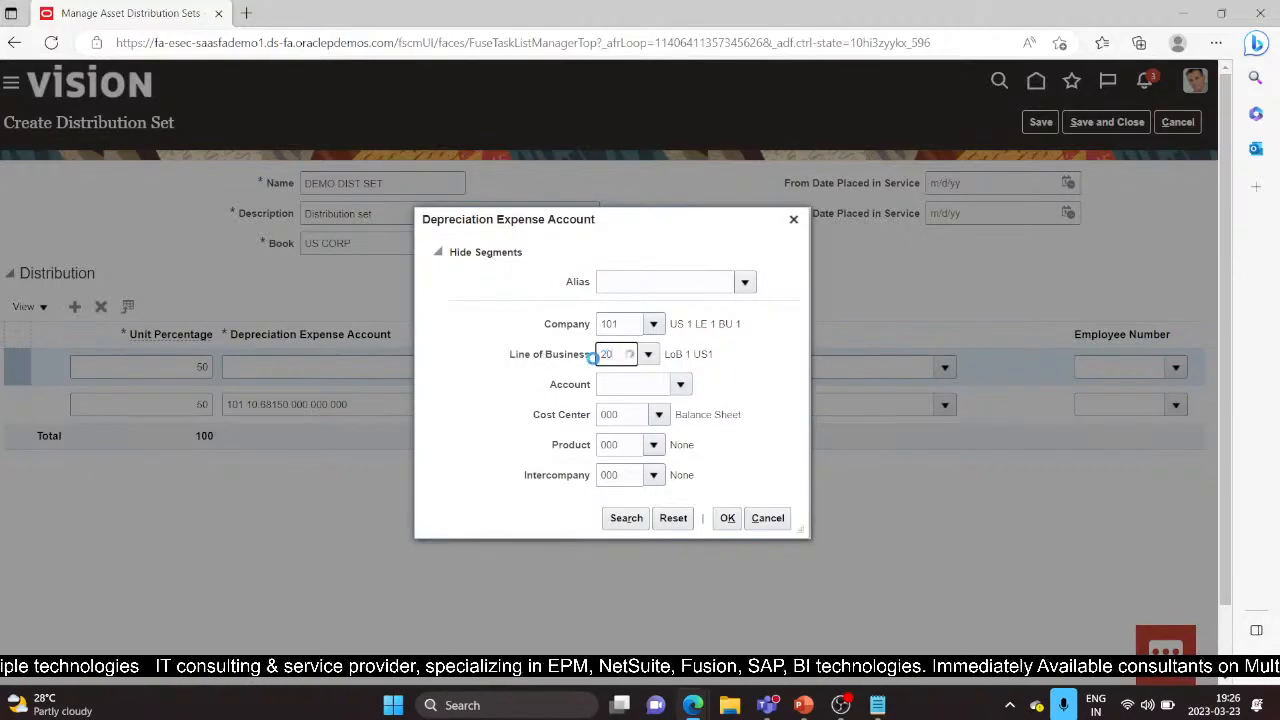
left_click(621, 382)
left_click(647, 388)
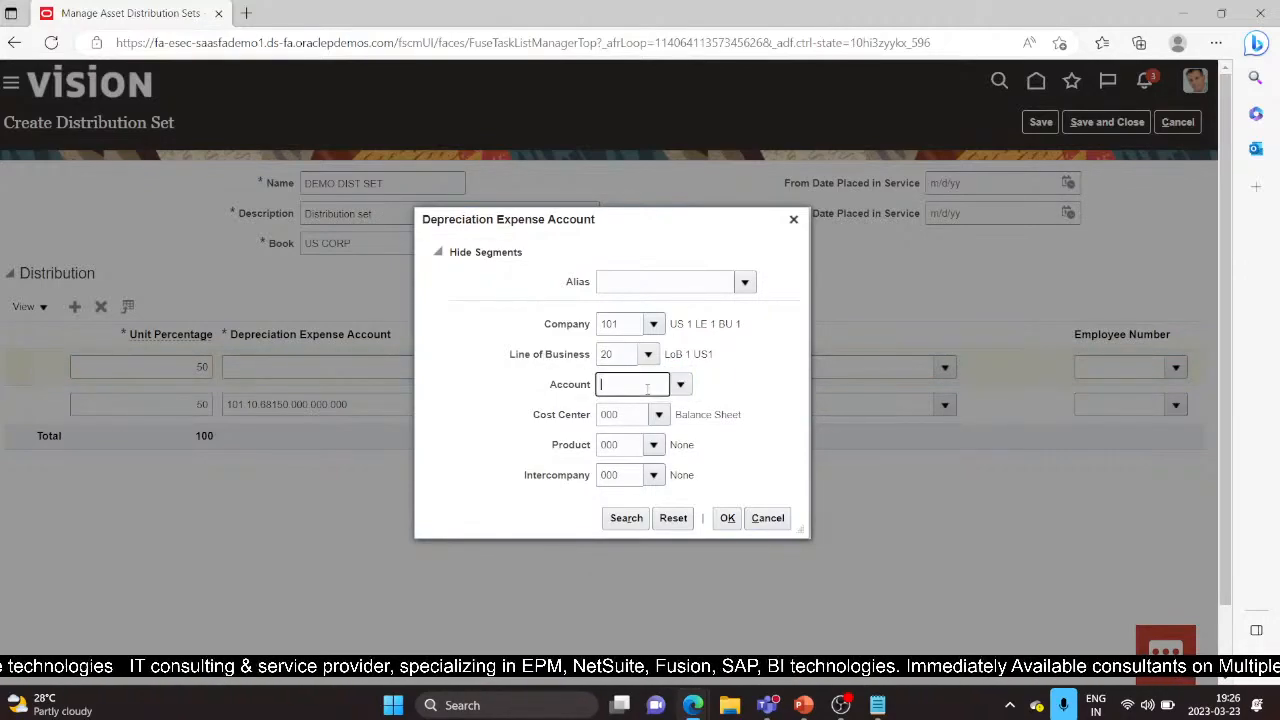
type("68150")
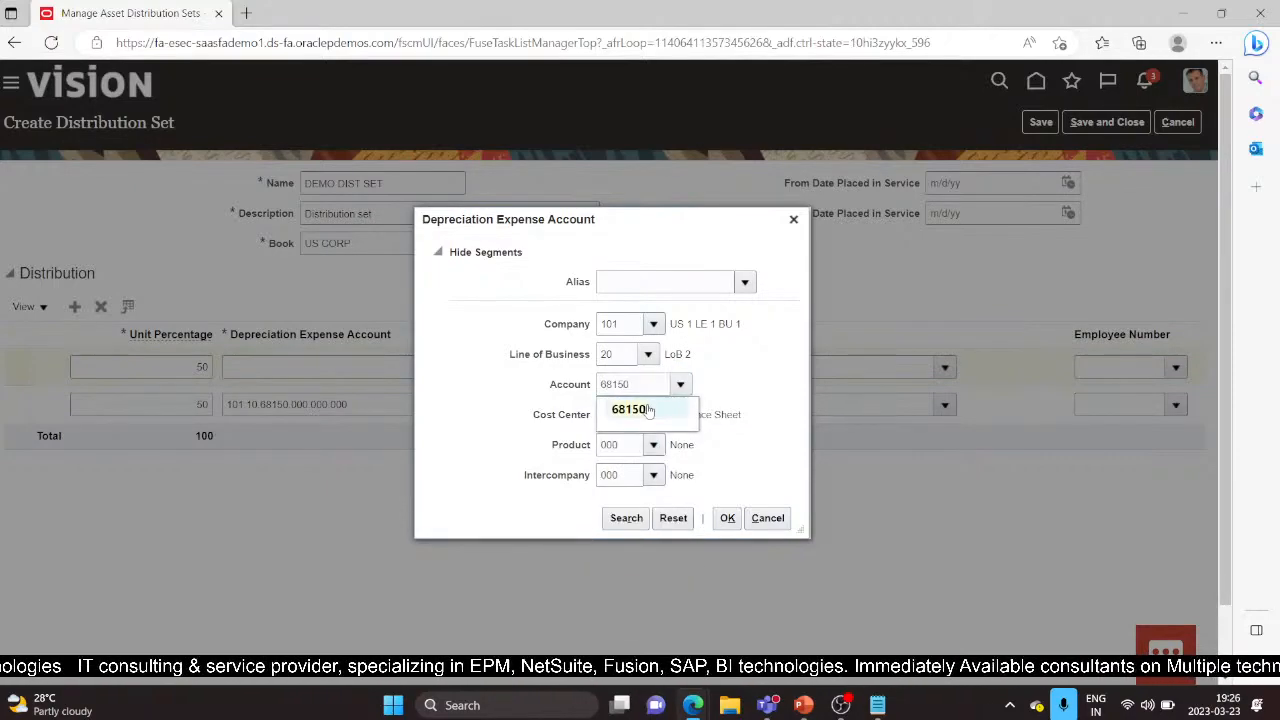
left_click(645, 413)
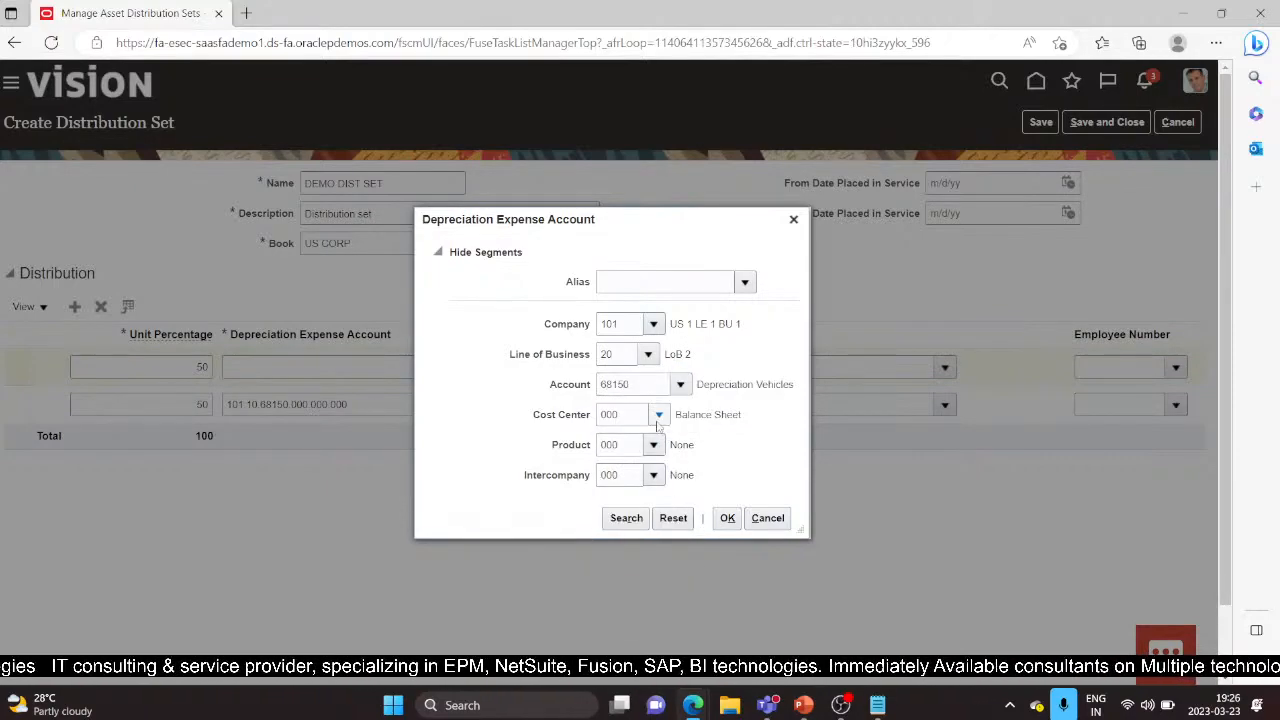
left_click(656, 416)
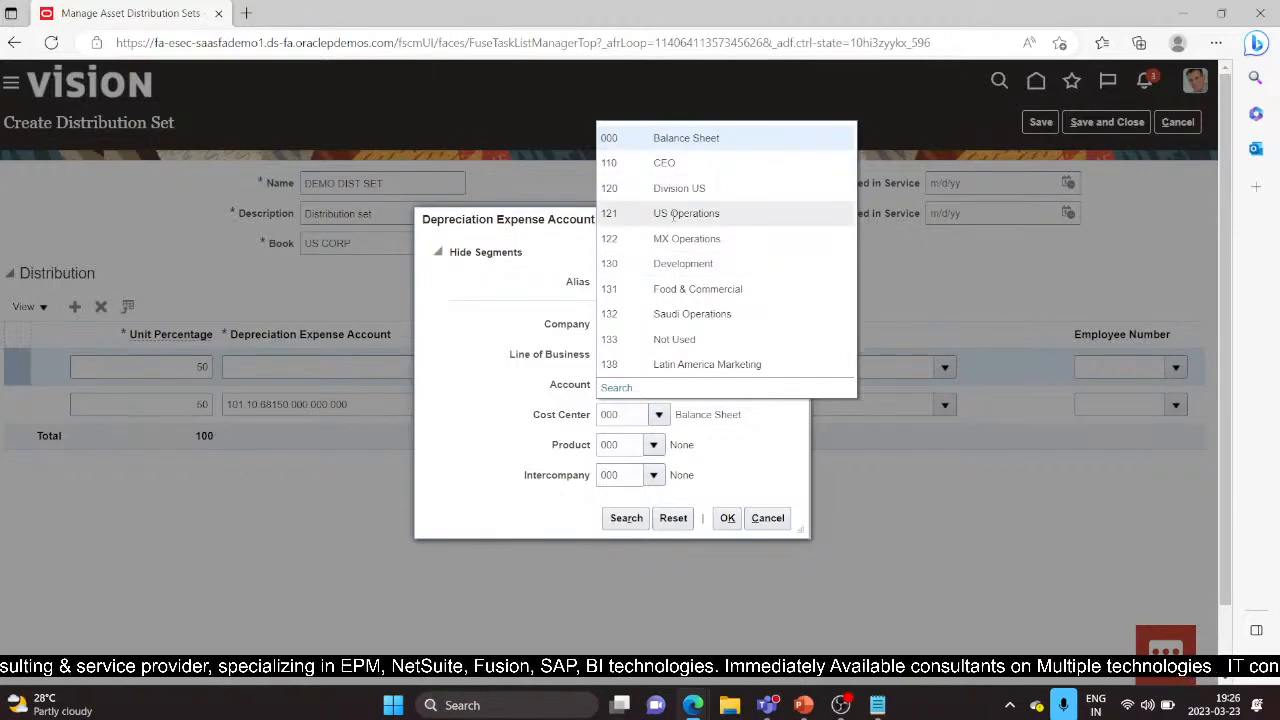
left_click(710, 265)
left_click(727, 519)
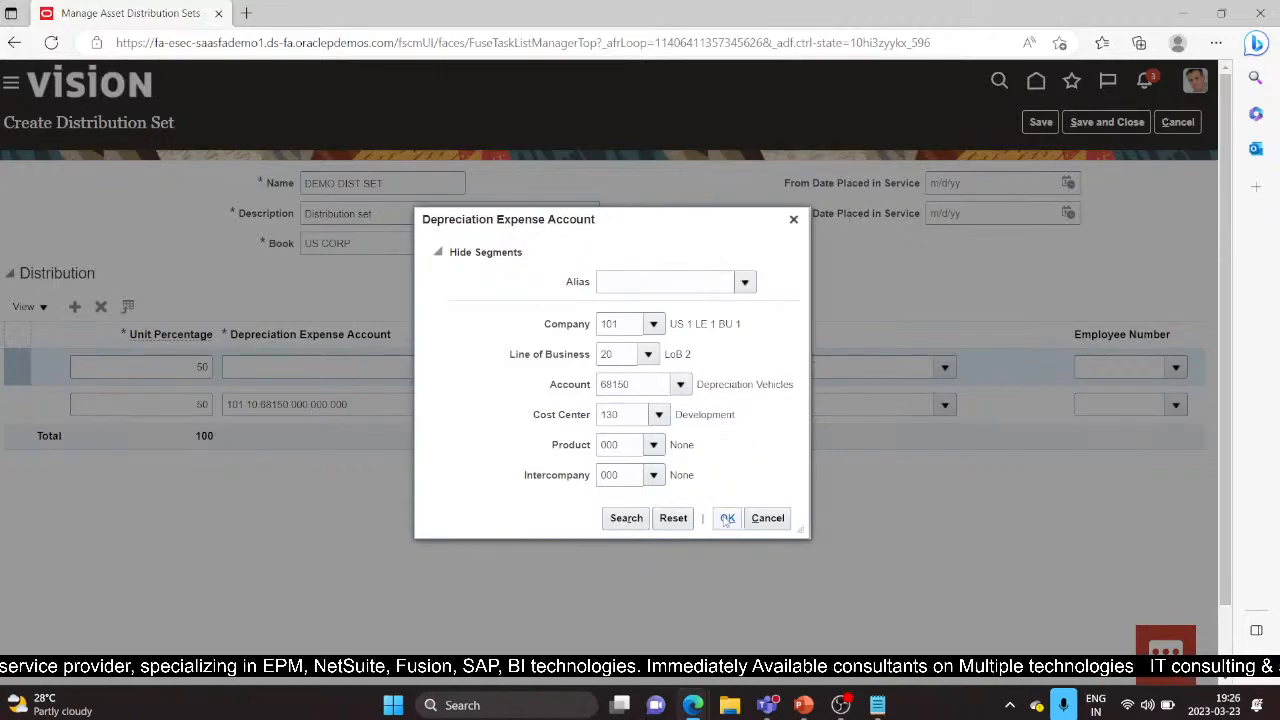
left_click(727, 518)
left_click(476, 404)
left_click_drag(476, 404, 674, 411)
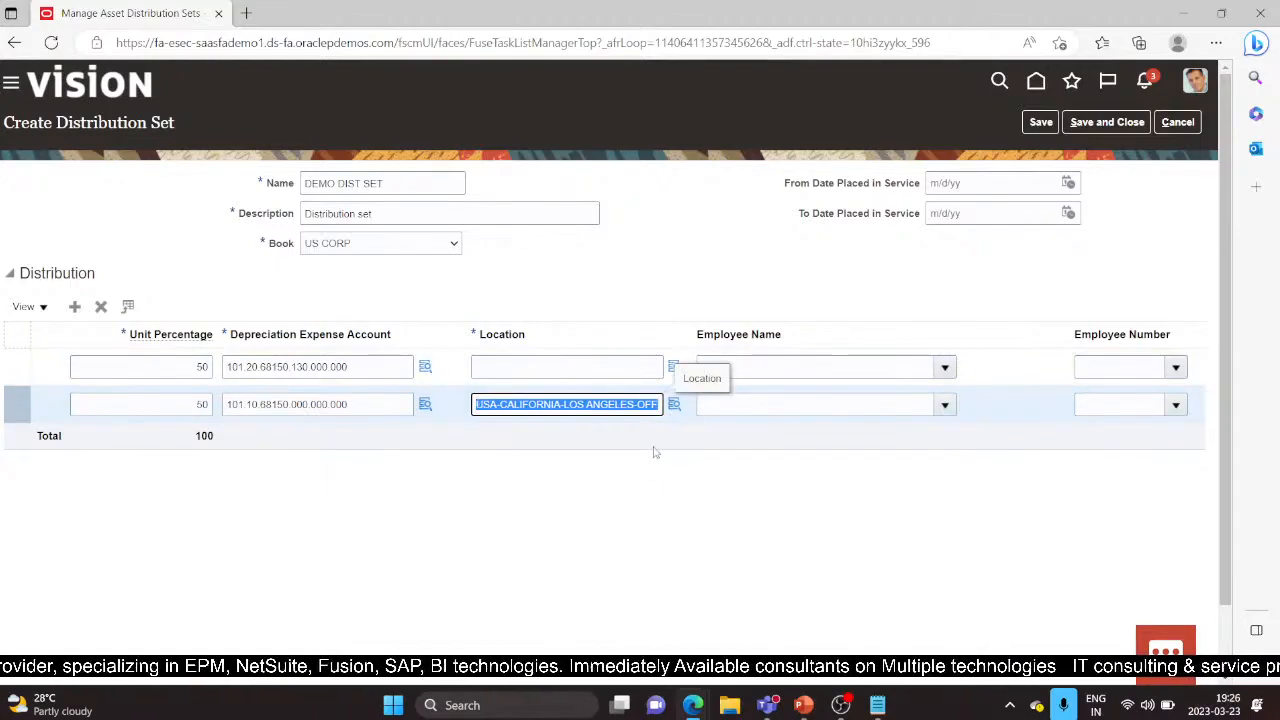
Step: Copy the USA-CALIFORNIA-LOS ANGELES-OFFICE location onto the other distribution line
key("ctrl+c")
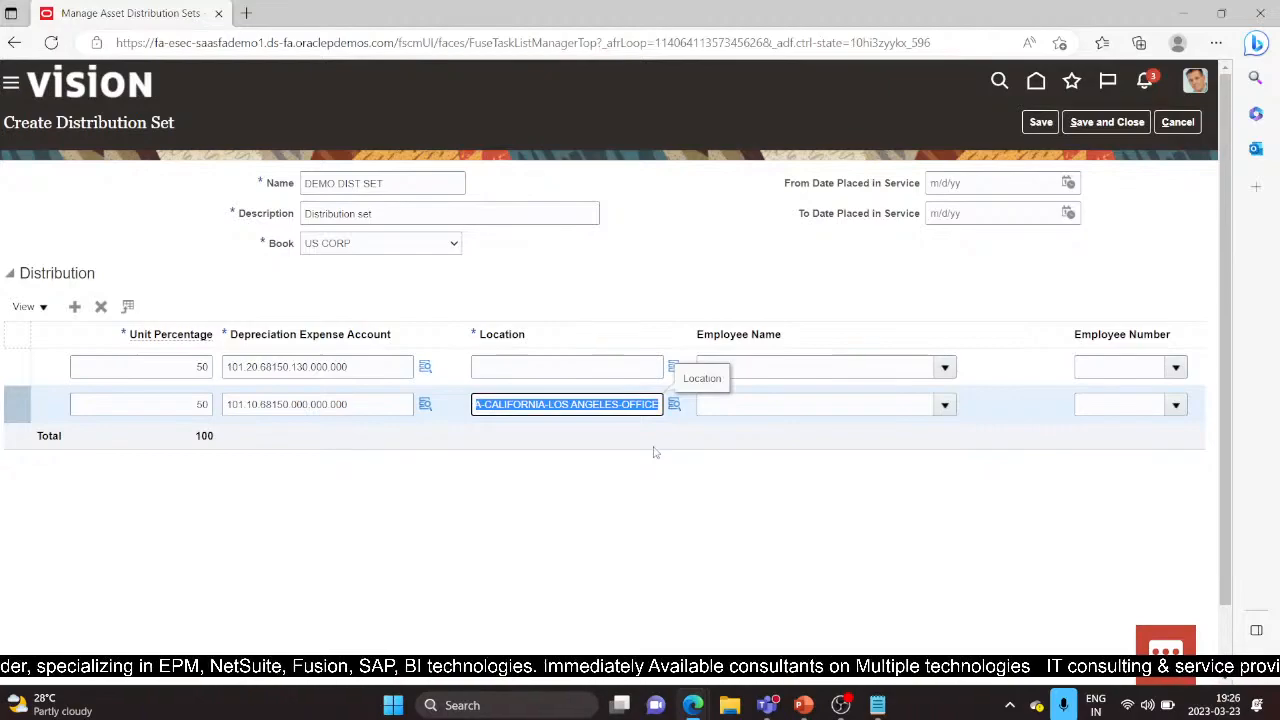
left_click(512, 367)
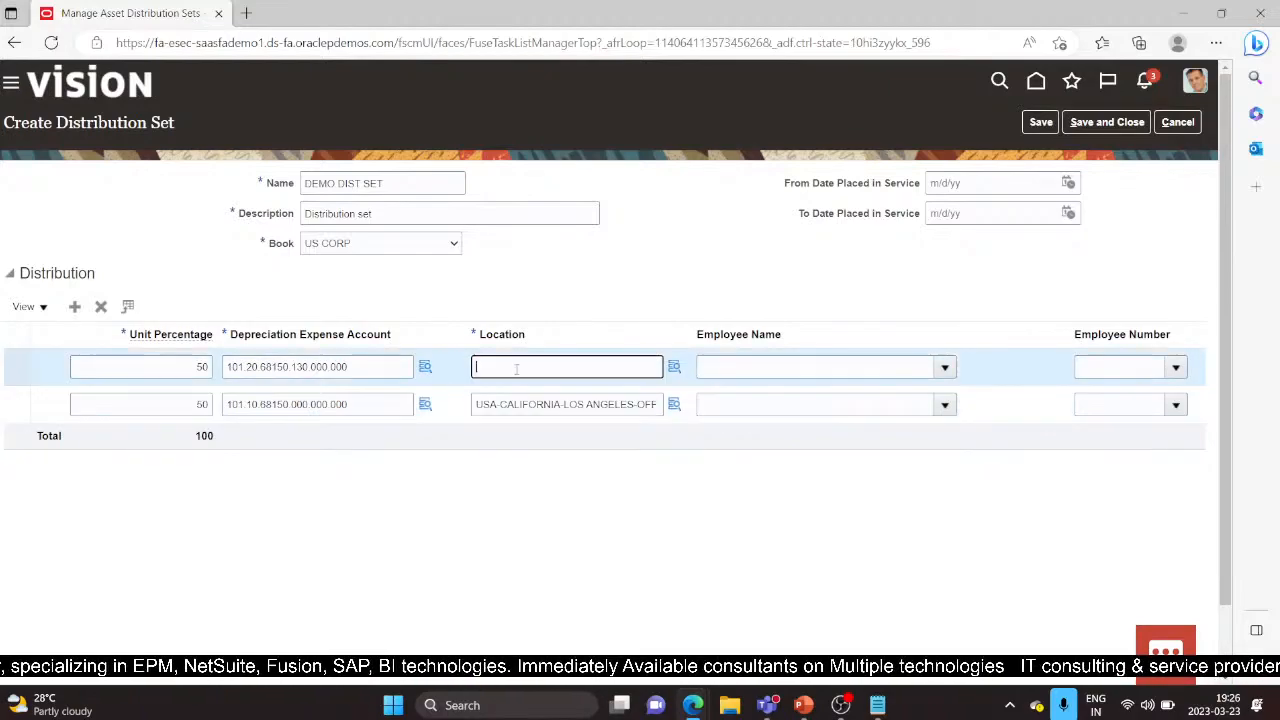
key("ctrl+v")
left_click(378, 366)
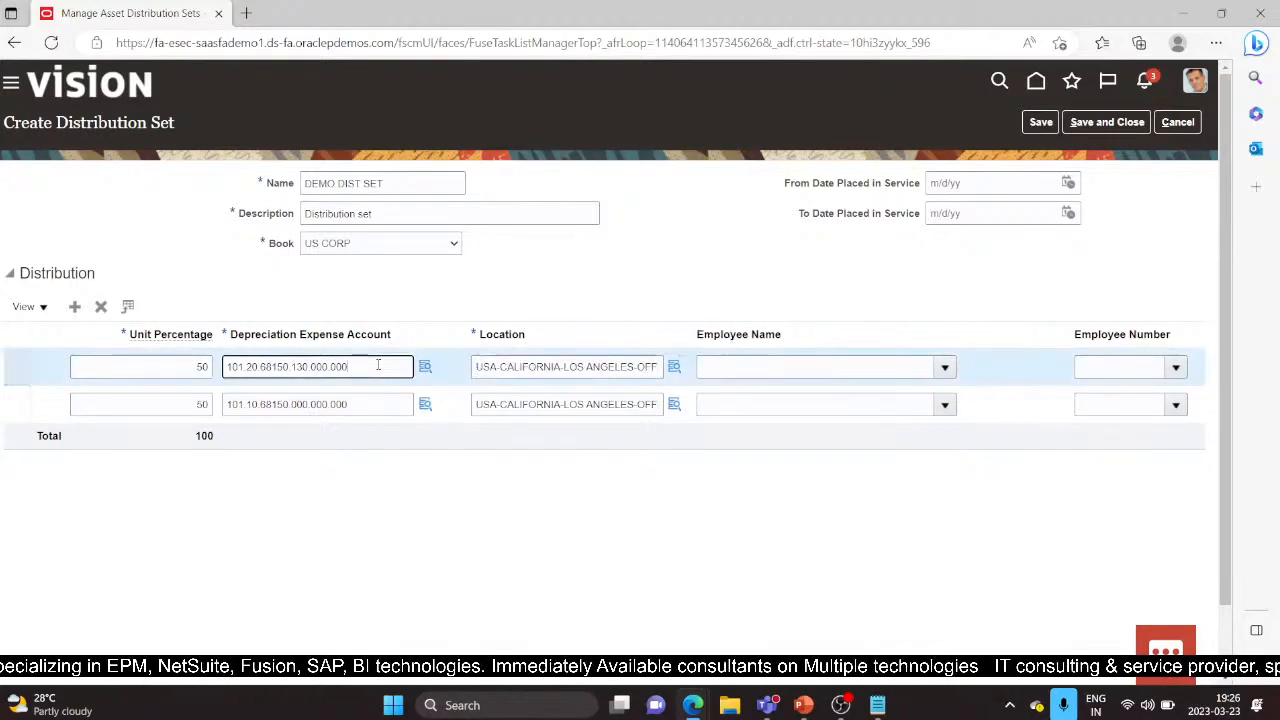
Step: Change the other line's account cost center to 121 US Operations
left_click(424, 403)
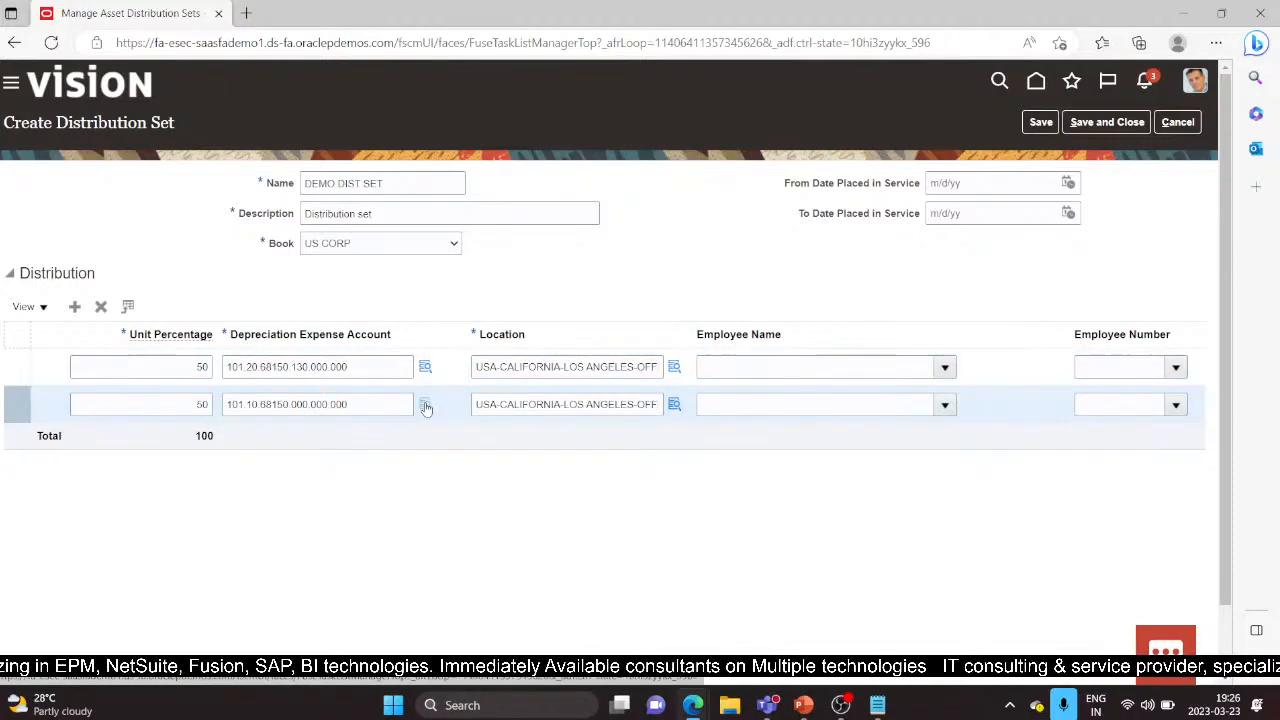
left_click(425, 405)
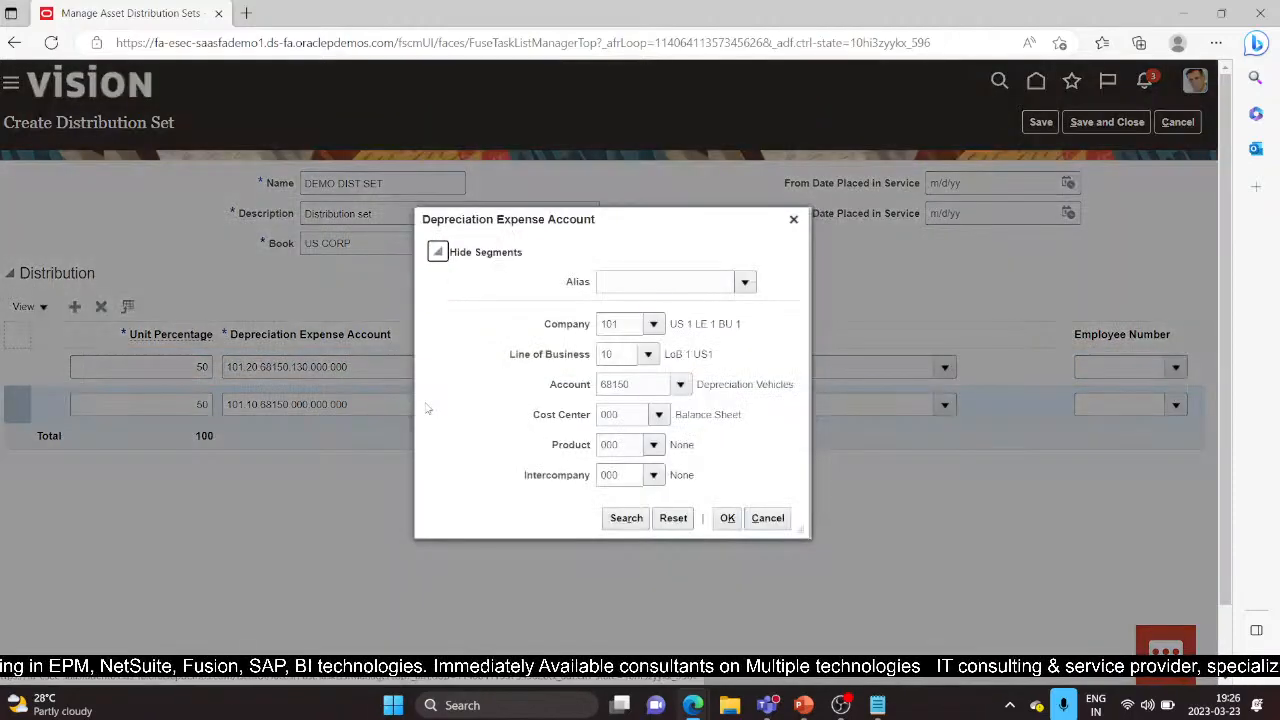
left_click(659, 414)
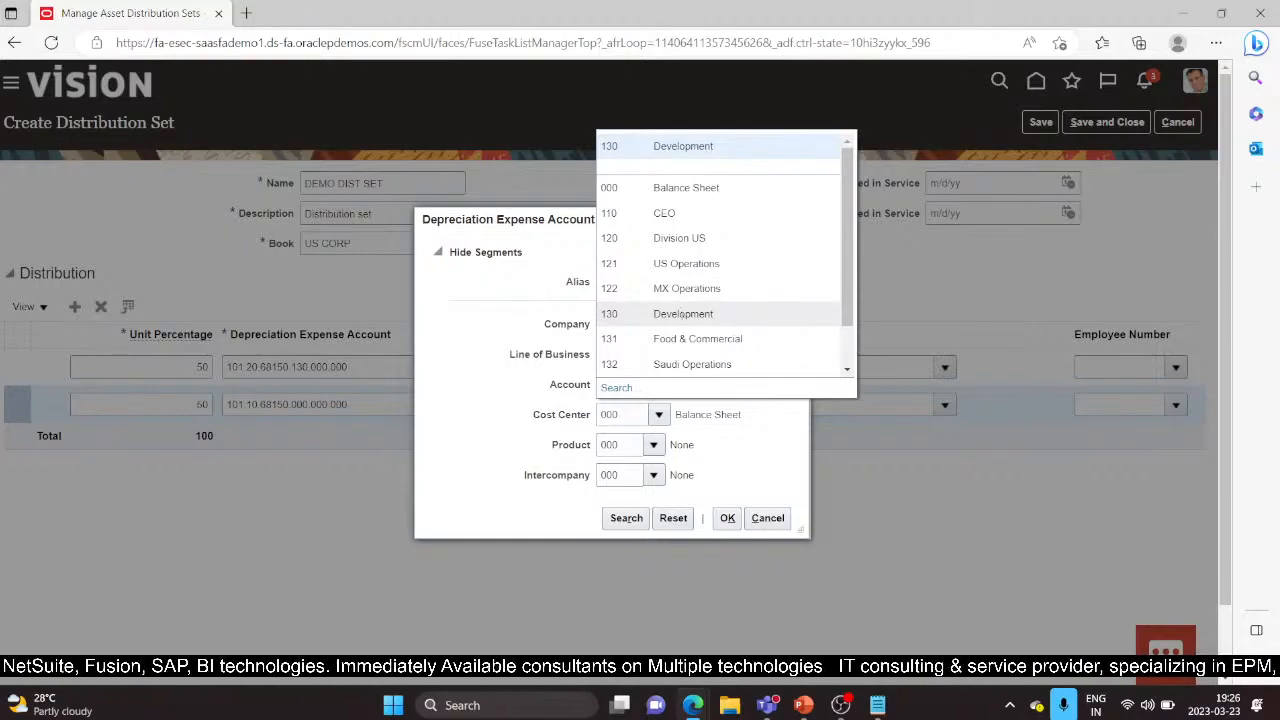
scroll(841, 357, "down", 2)
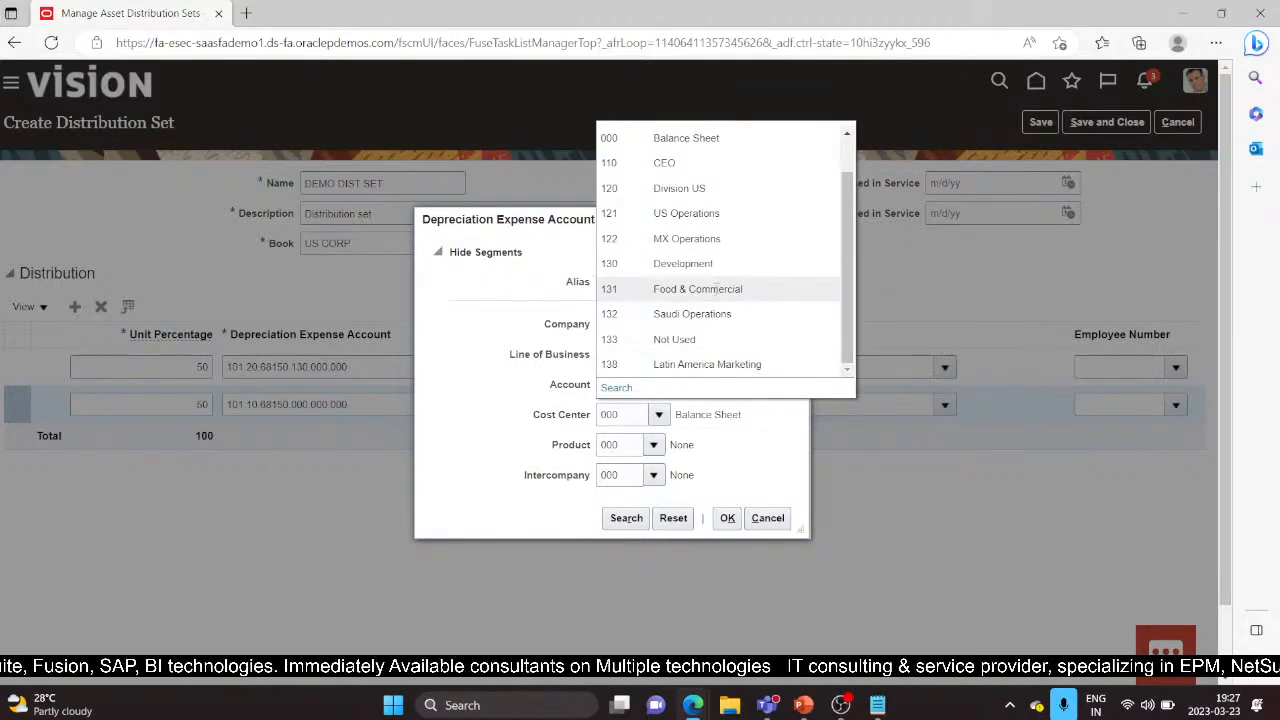
scroll(723, 272, "up", 2)
left_click(680, 260)
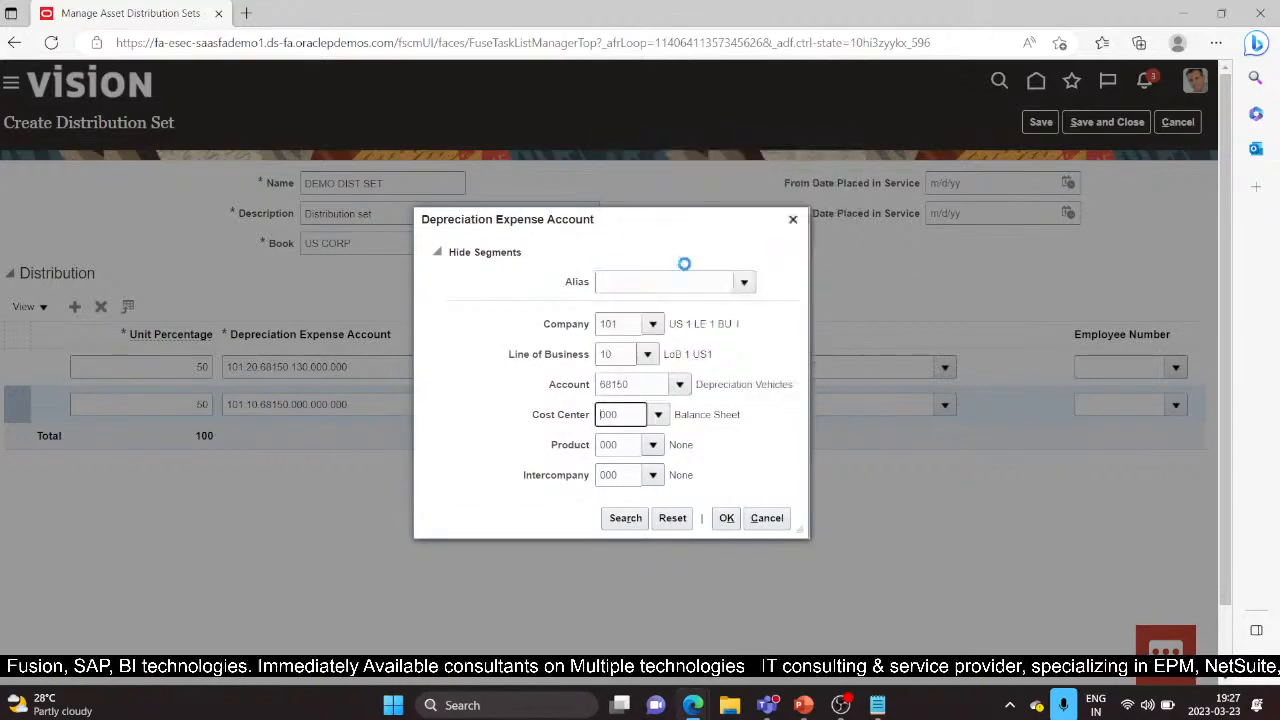
left_click(727, 519)
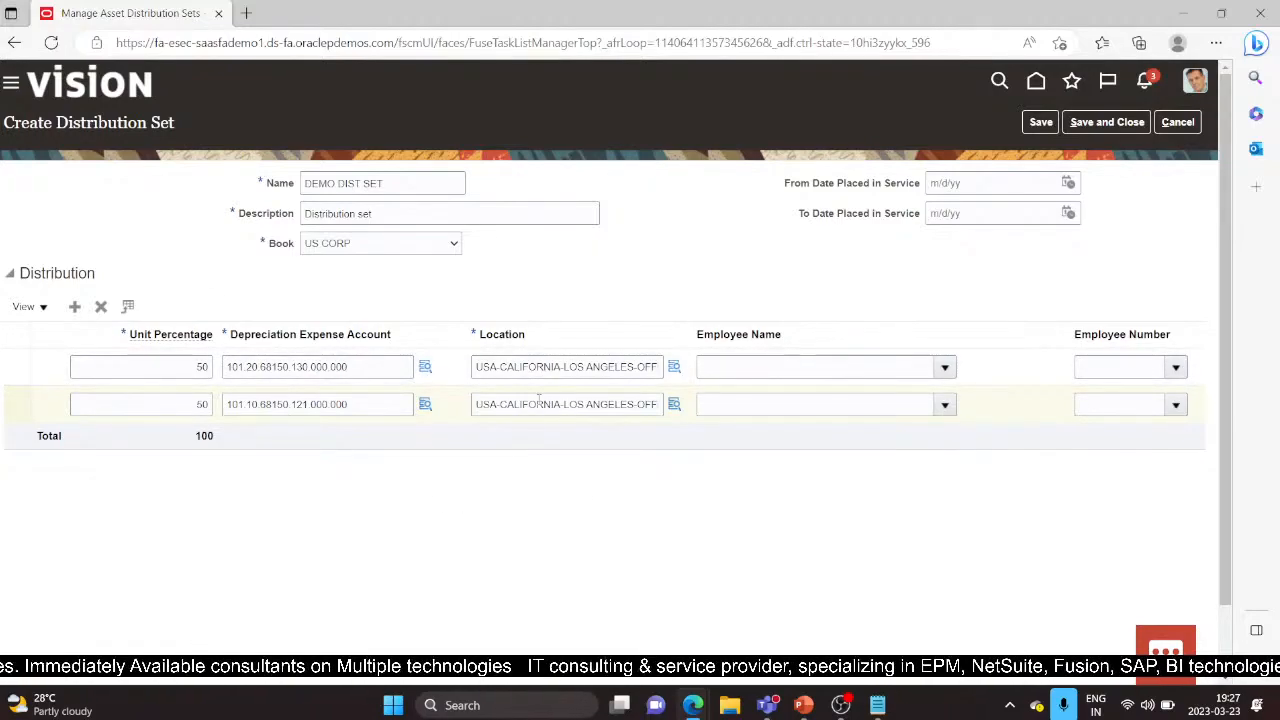
Step: Save DEMO DIST SET and return to the Fixed Assets setup task list
left_click(1135, 123)
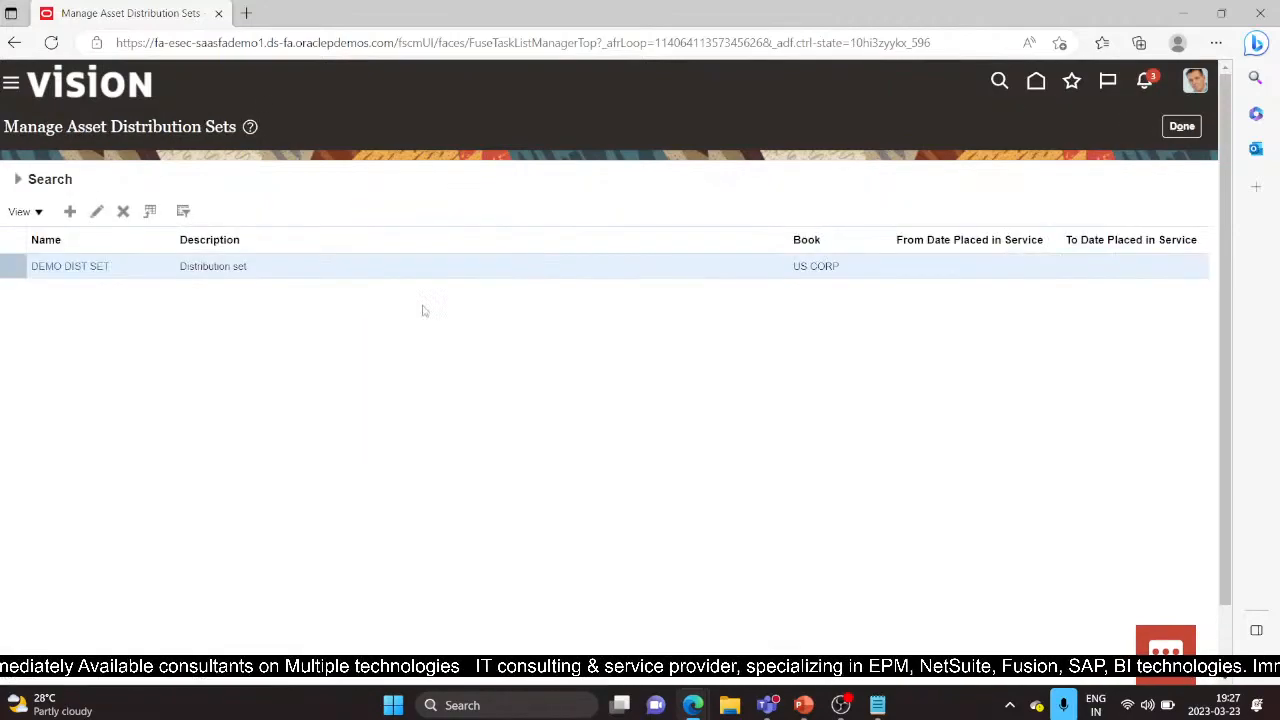
left_click(1182, 126)
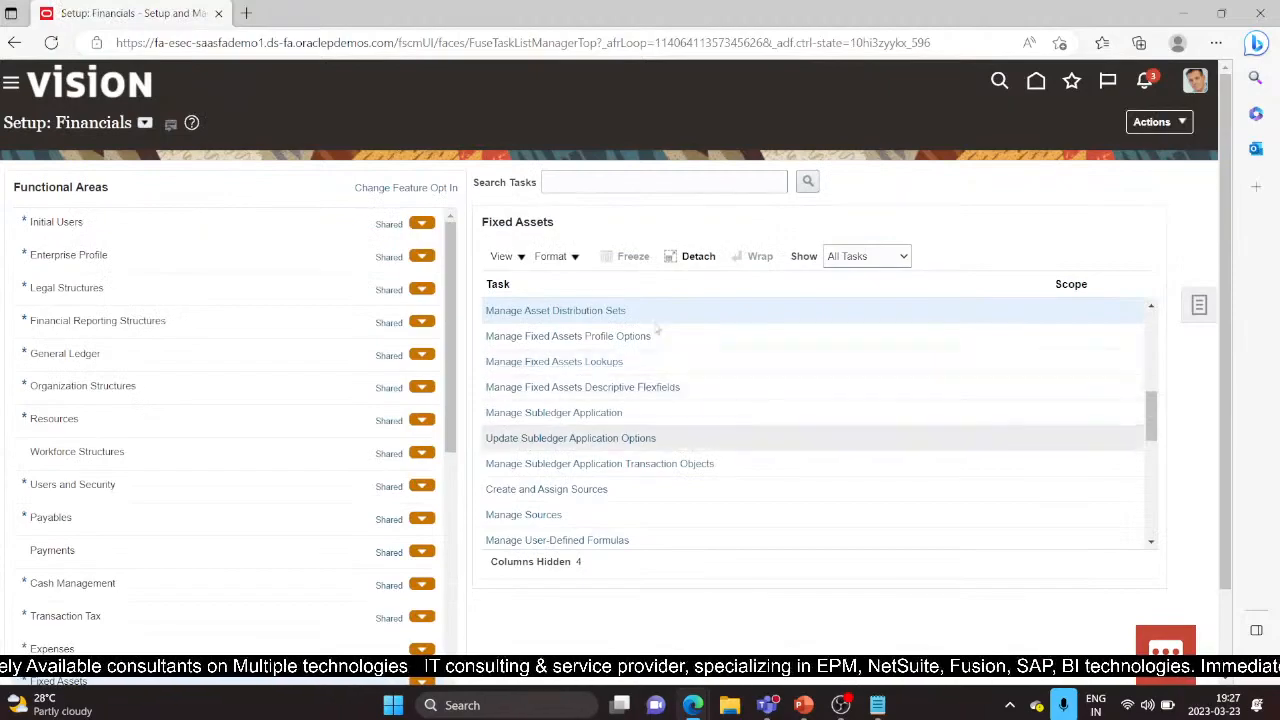
Step: Present the deck from the Asset Distribution Sets slide and advance to Fixed Asset Profile Options
left_click(800, 706)
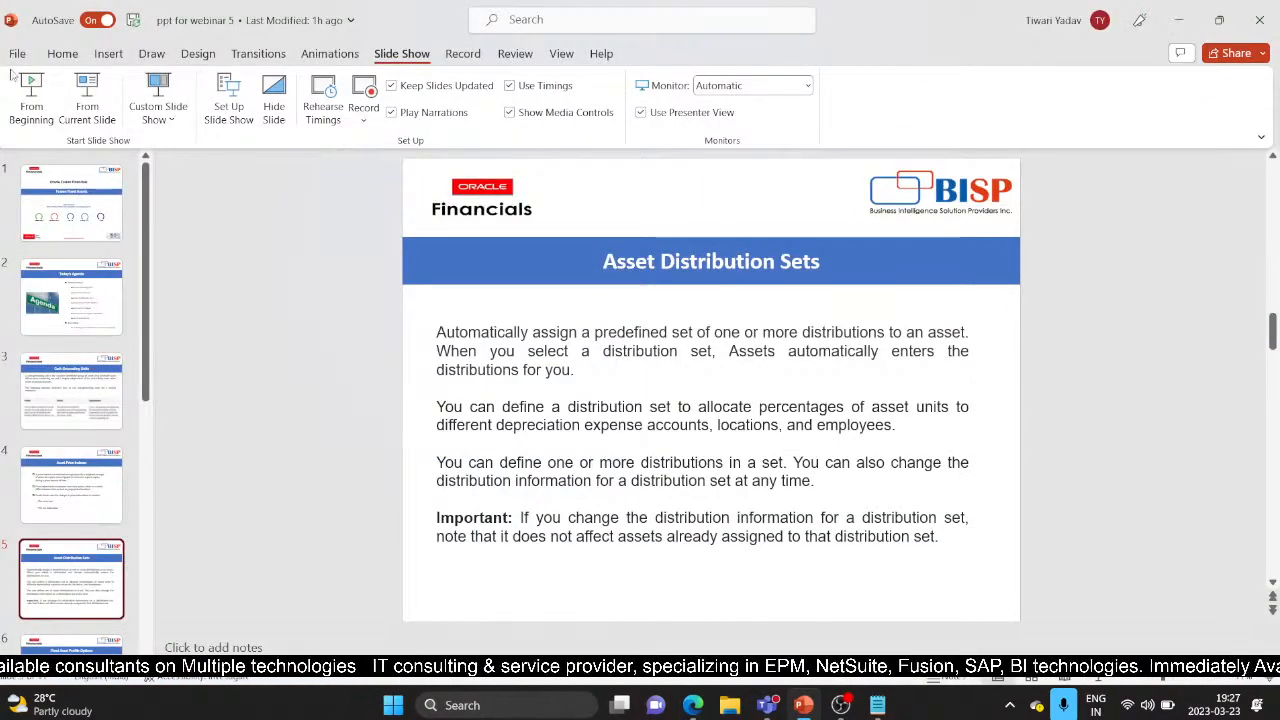
left_click(86, 112)
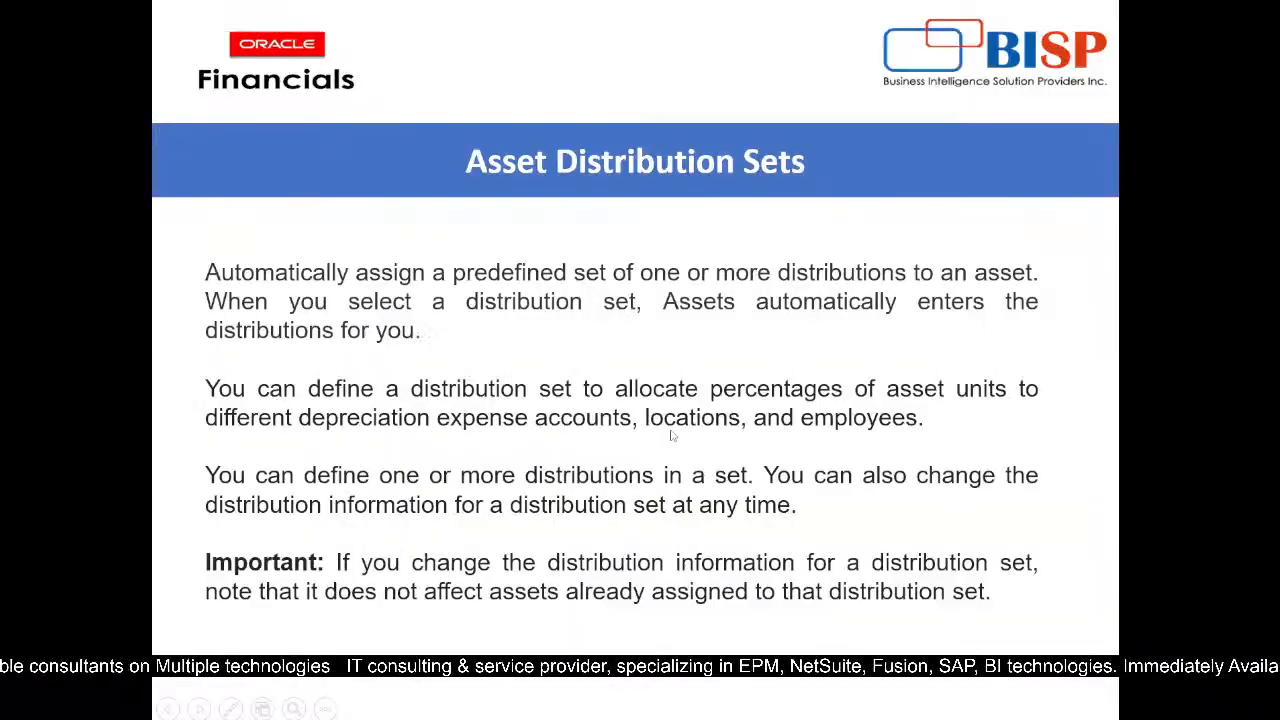
left_click(672, 435)
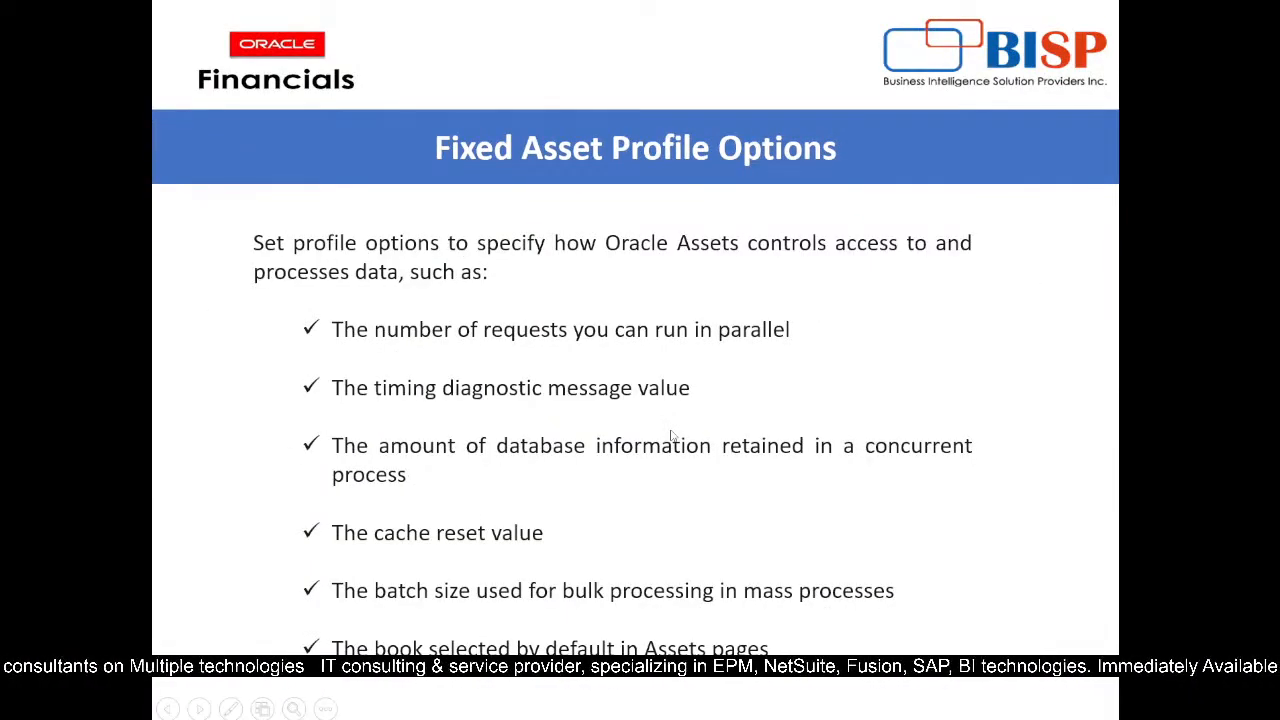
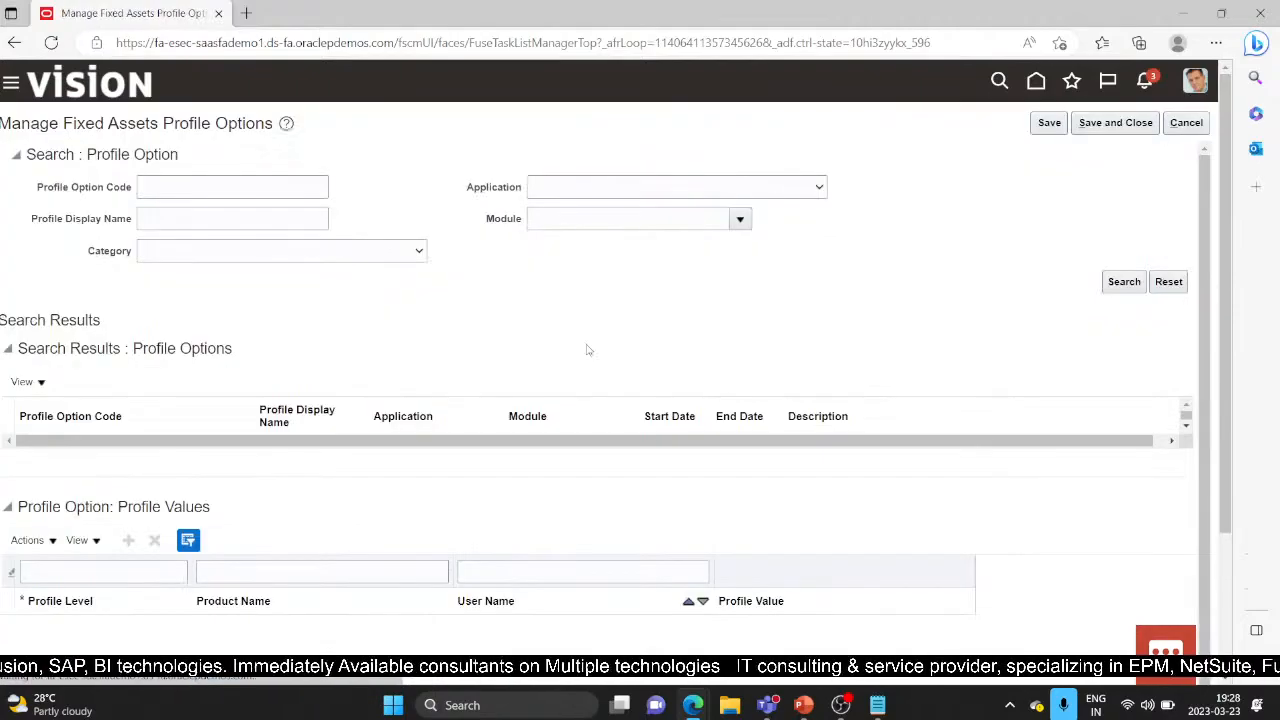
Step: List all Fixed Assets profile options and add a blank value row for FA_NUM_PARALLEL_REQUESTS
left_click(1138, 282)
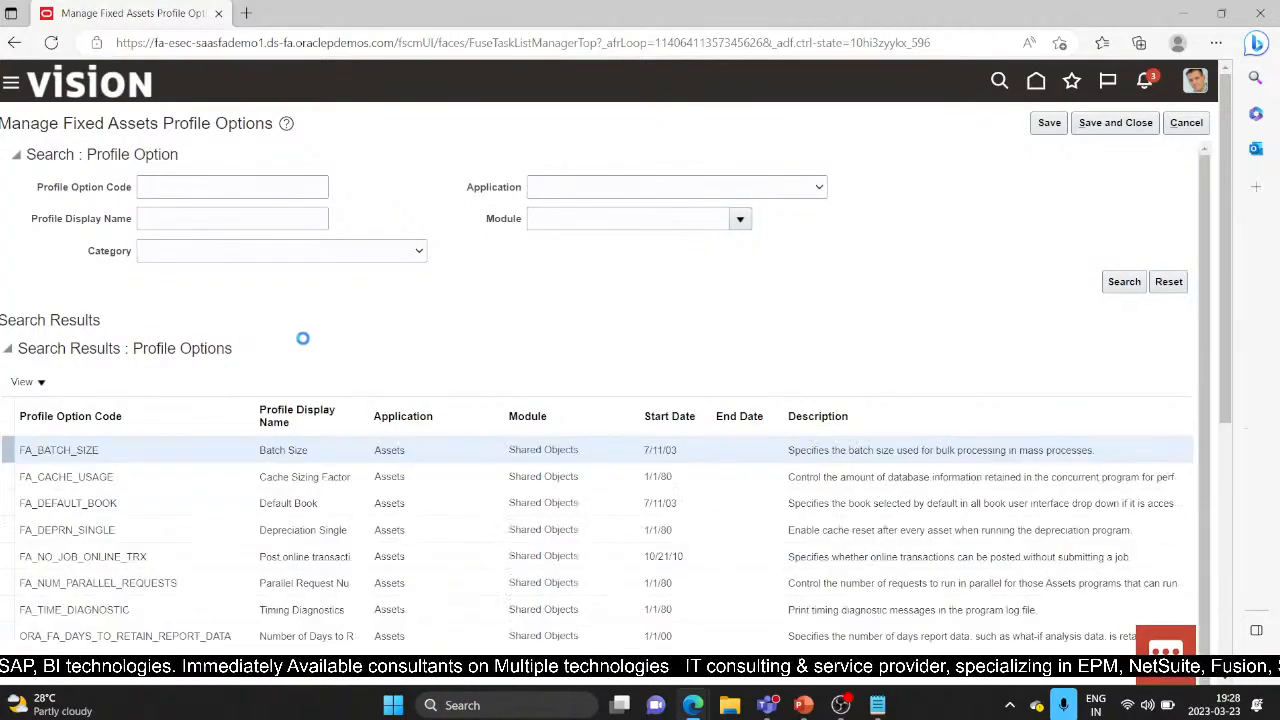
scroll(303, 343, "down", 1)
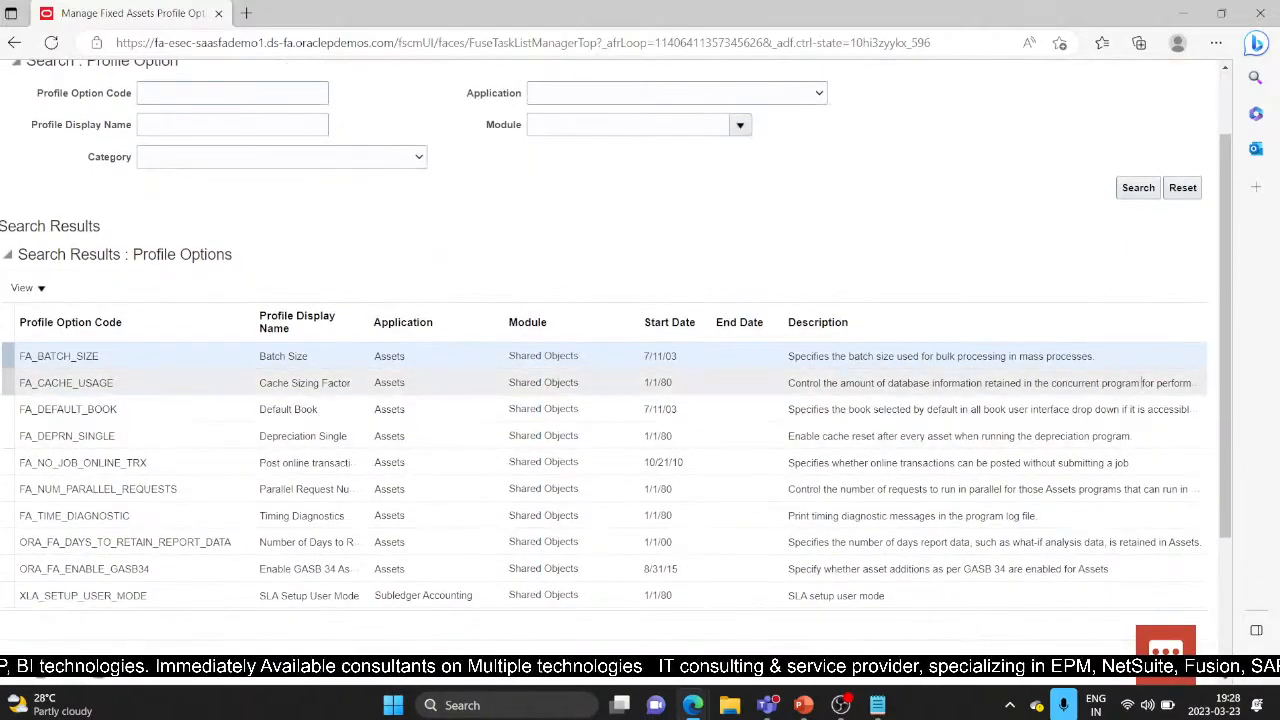
scroll(1221, 496, "down", 1)
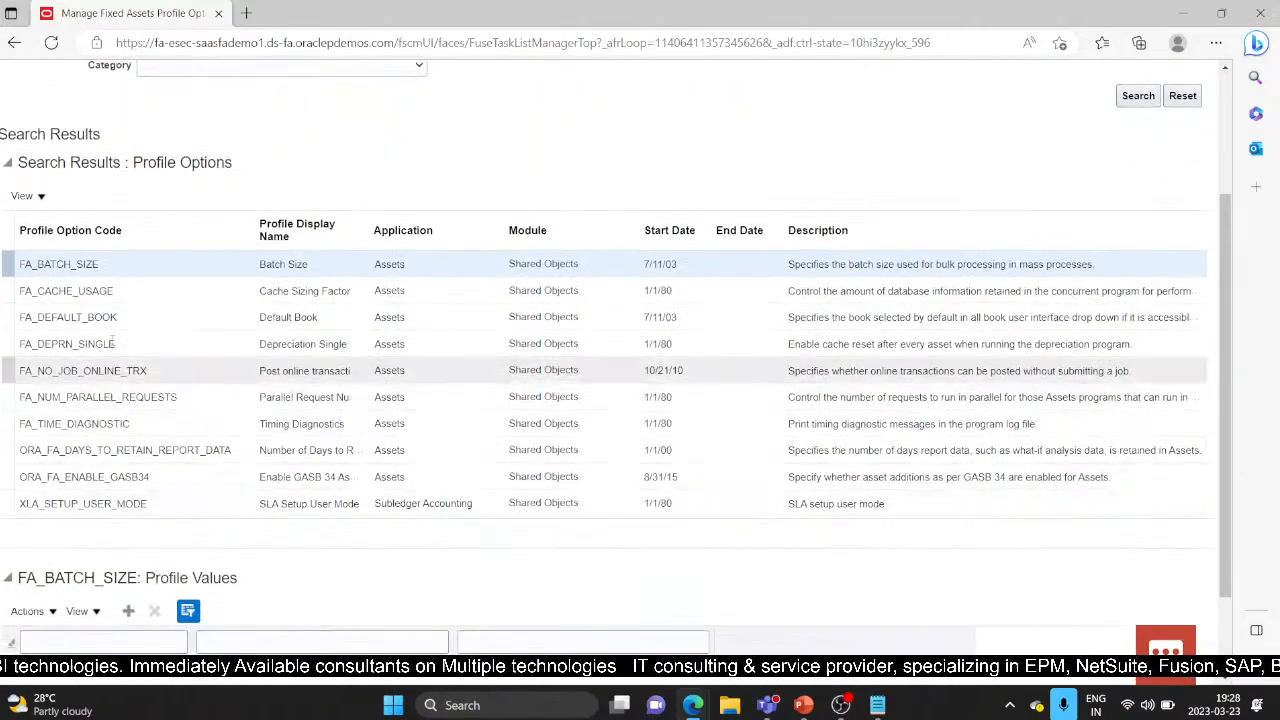
left_click(176, 396)
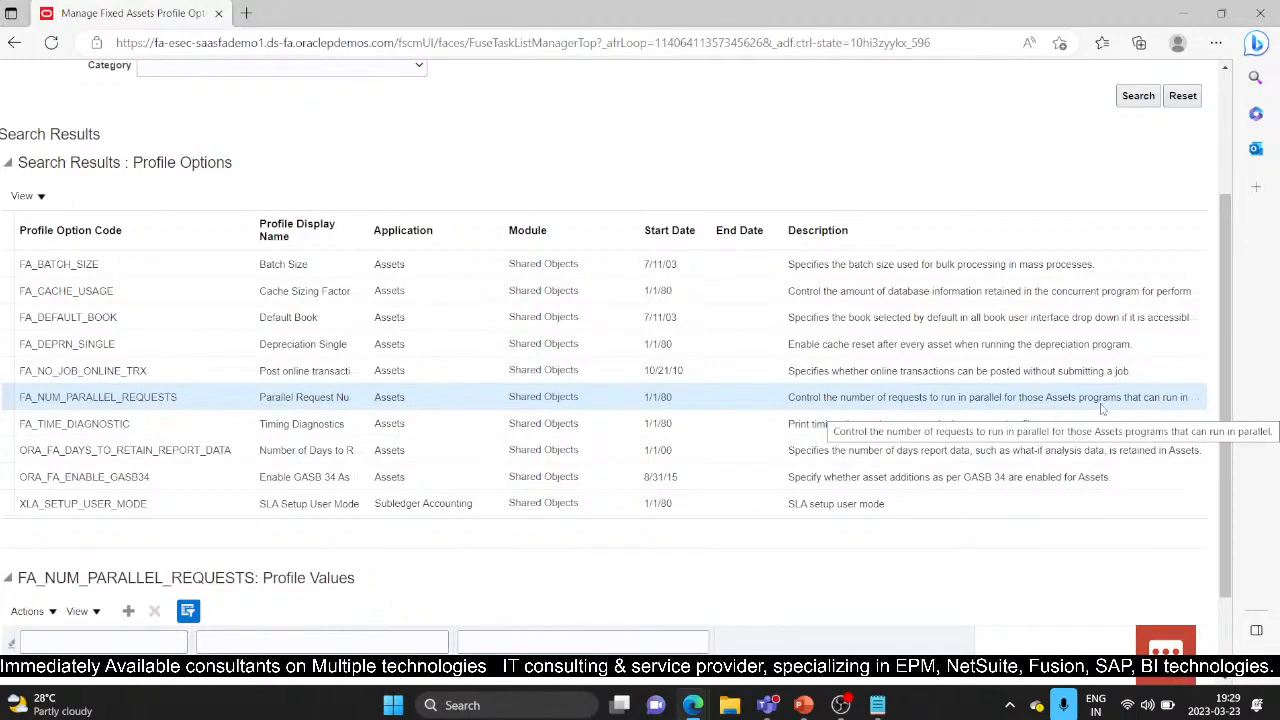
left_click_drag(1226, 446, 1220, 508)
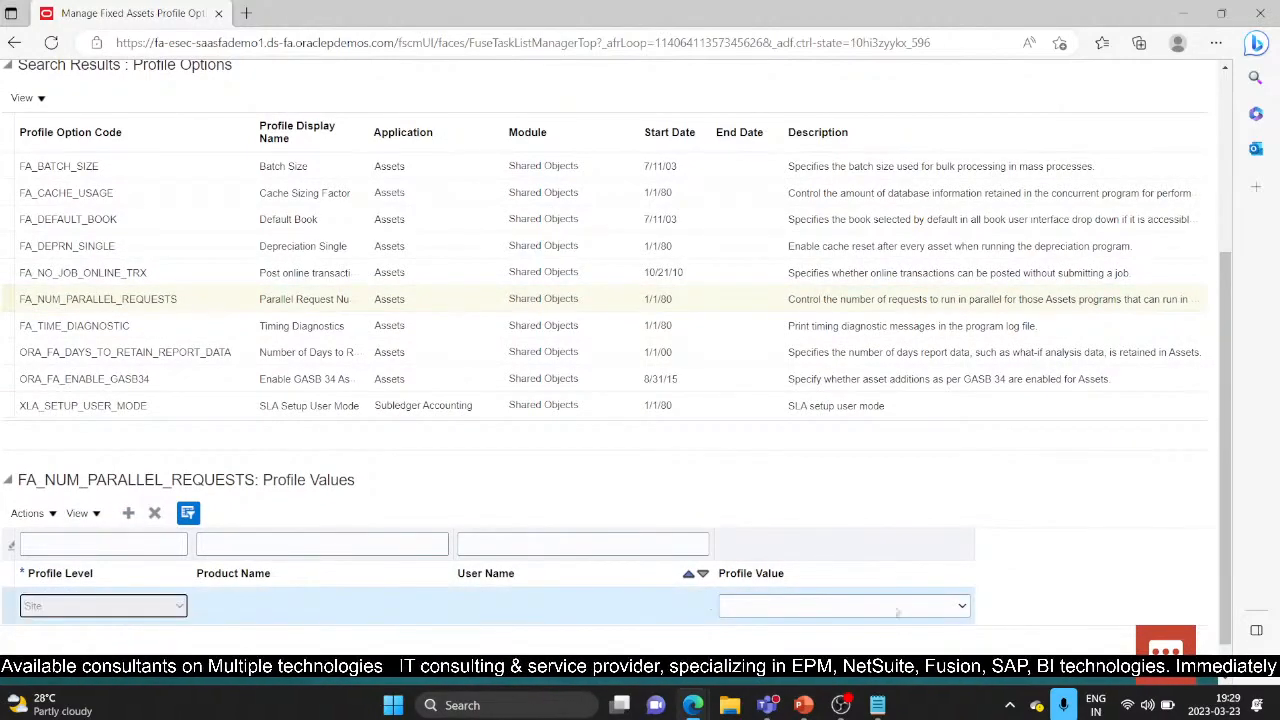
Step: Leave the FA_NUM_PARALLEL_REQUESTS value unselected and show FA_TIME_DIAGNOSTIC's empty profile values
left_click(962, 607)
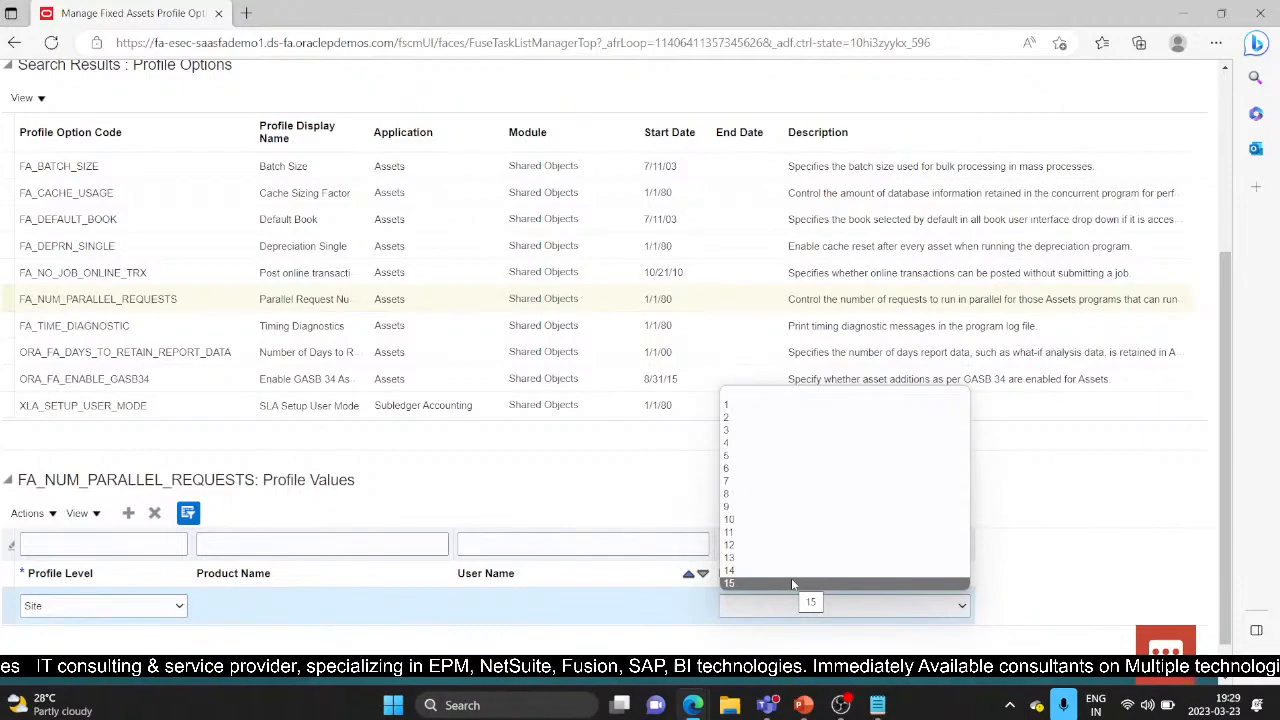
left_click(503, 486)
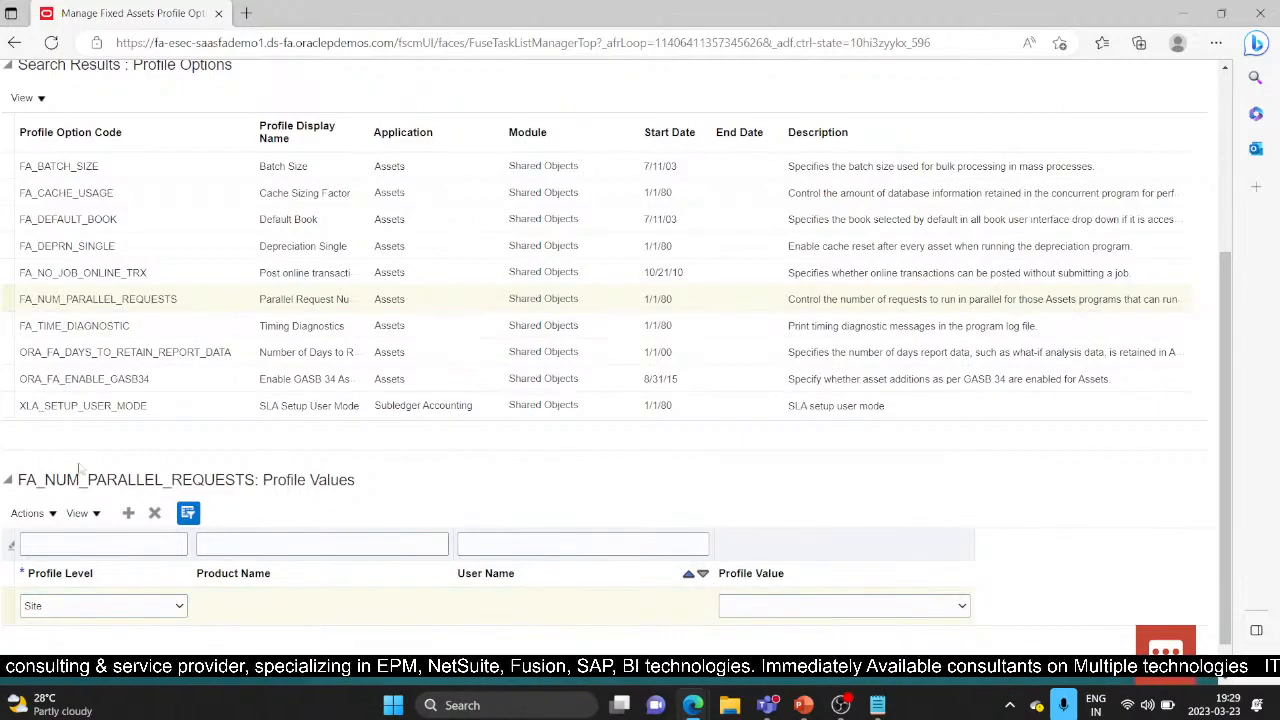
left_click(115, 326)
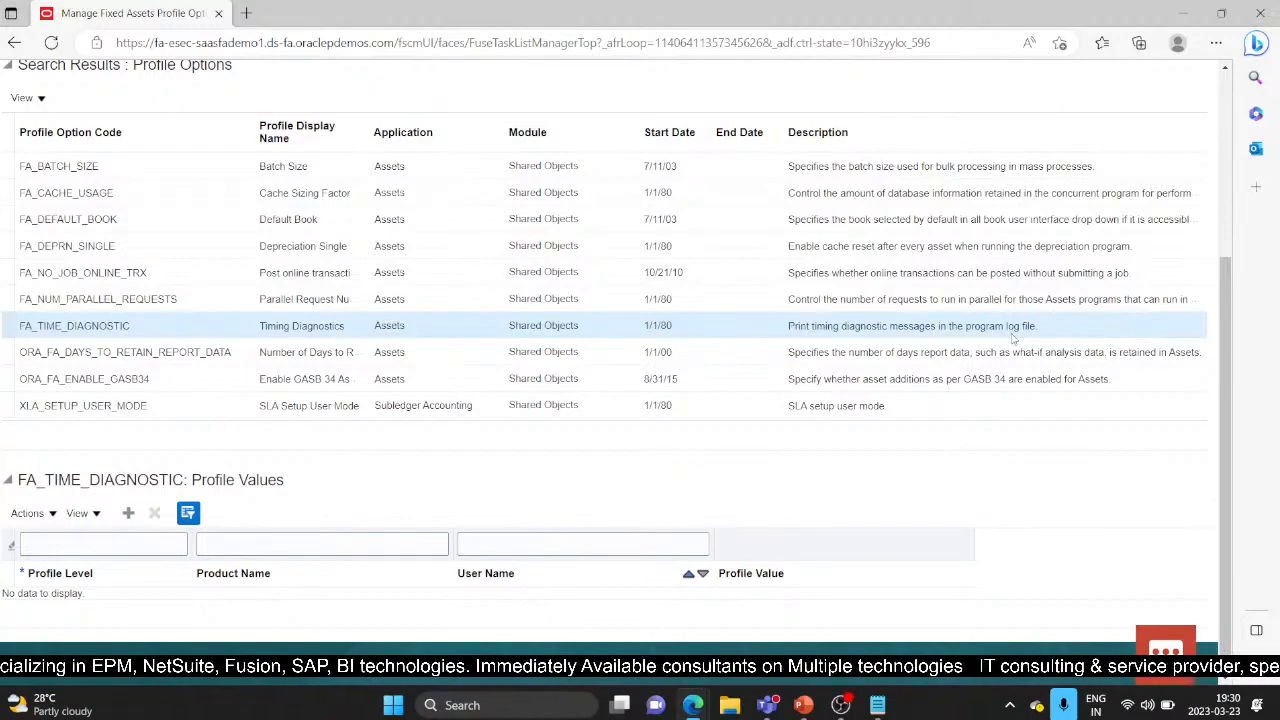
Step: Add a Site-level FA_TIME_DIAGNOSTIC row, review its No/Yes values, then show FA_CACHE_USAGE
left_click(128, 513)
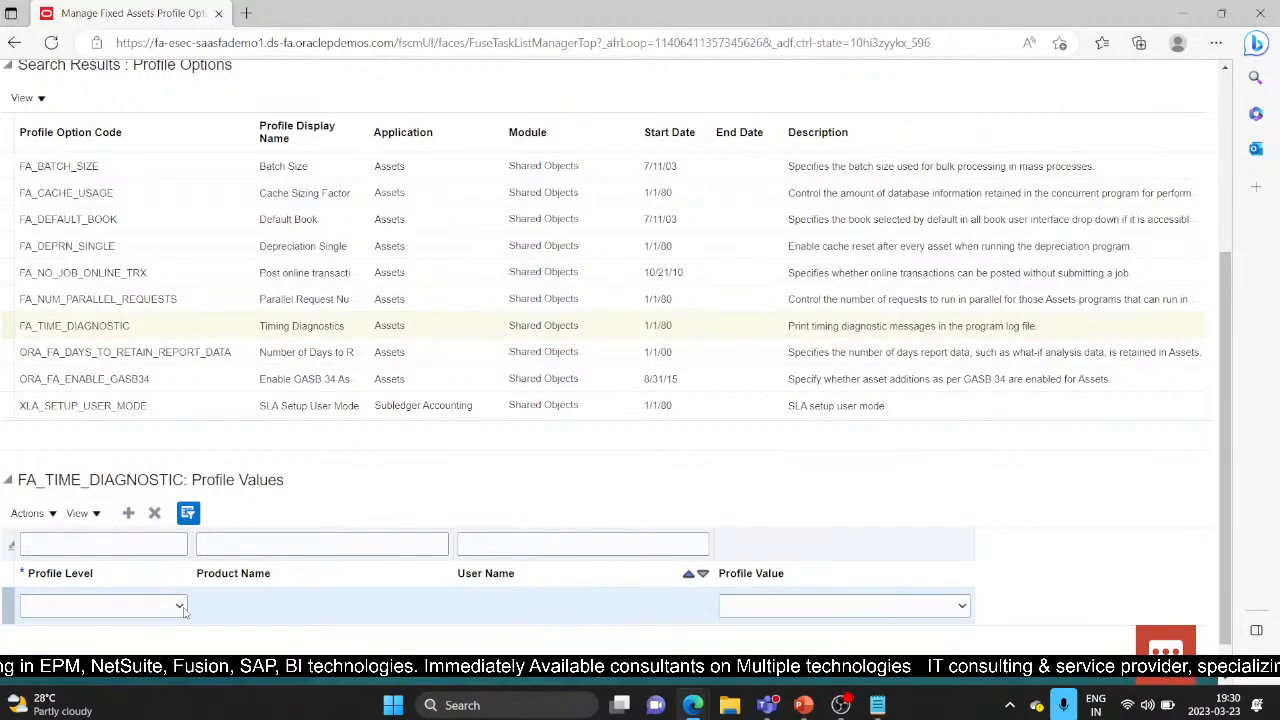
left_click(182, 608)
left_click(131, 638)
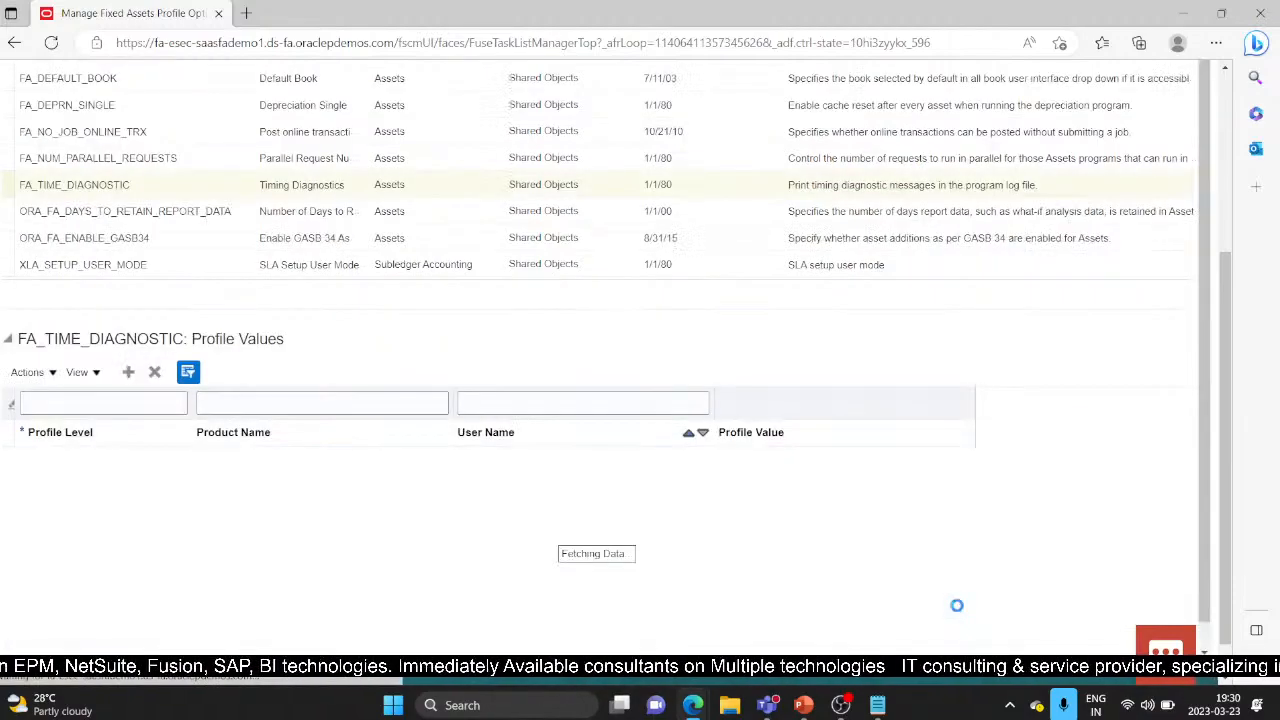
left_click(961, 607)
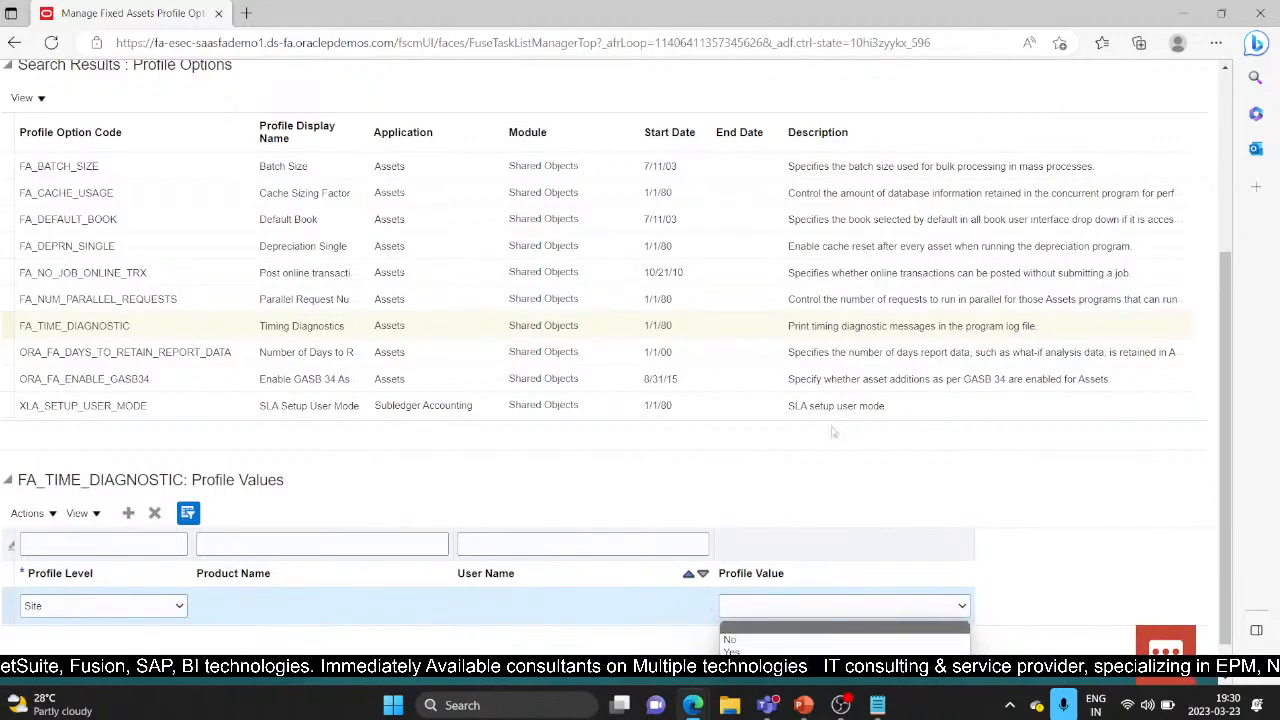
scroll(800, 481, "down", 1)
scroll(800, 481, "down", 1)
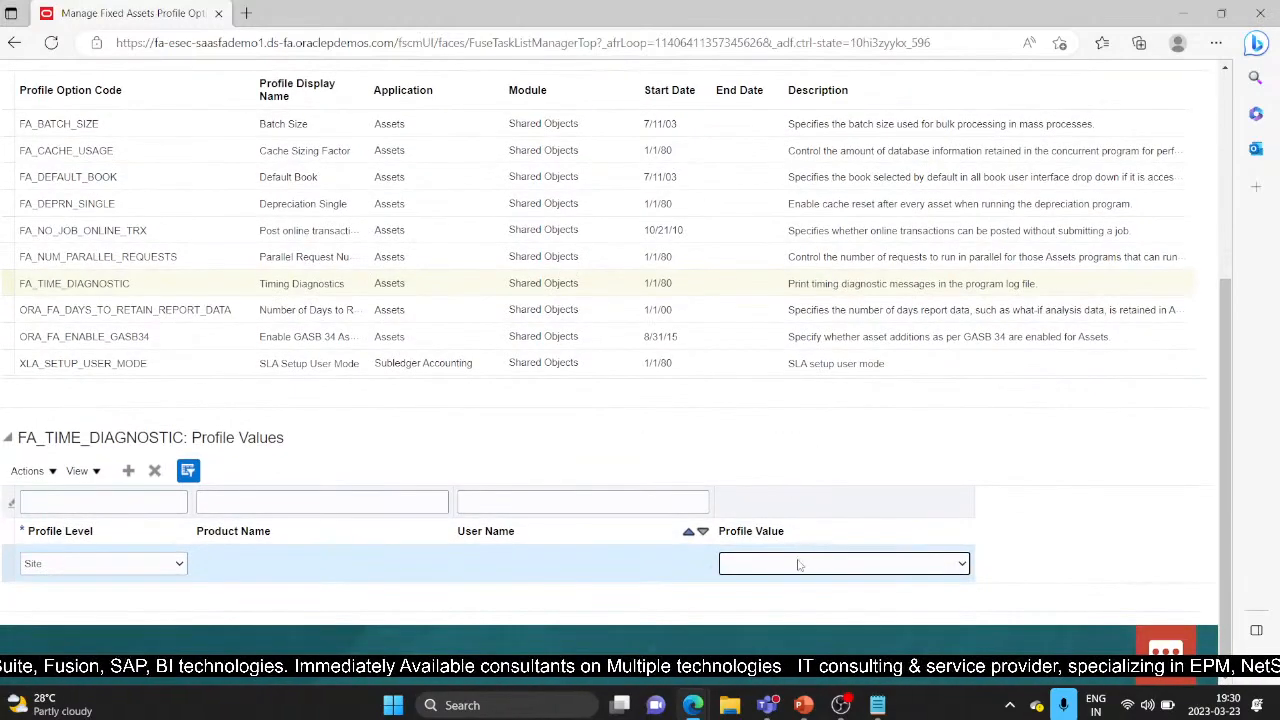
left_click(962, 564)
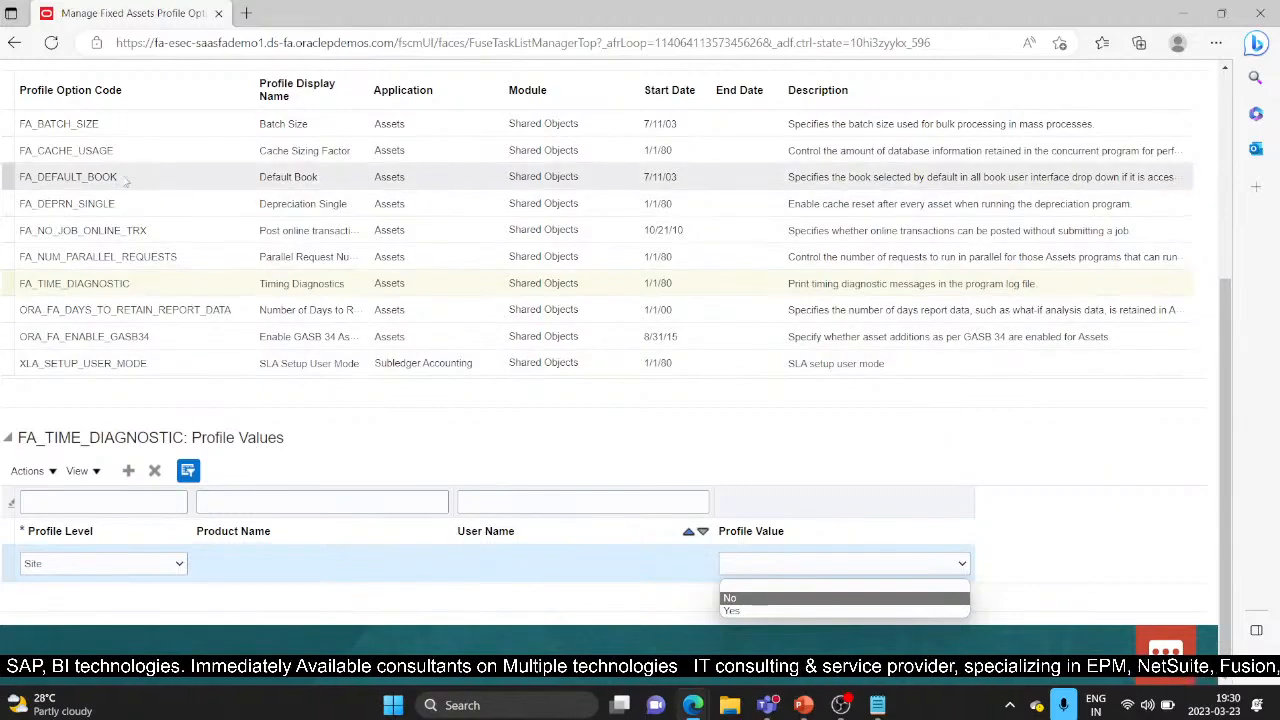
left_click(44, 150)
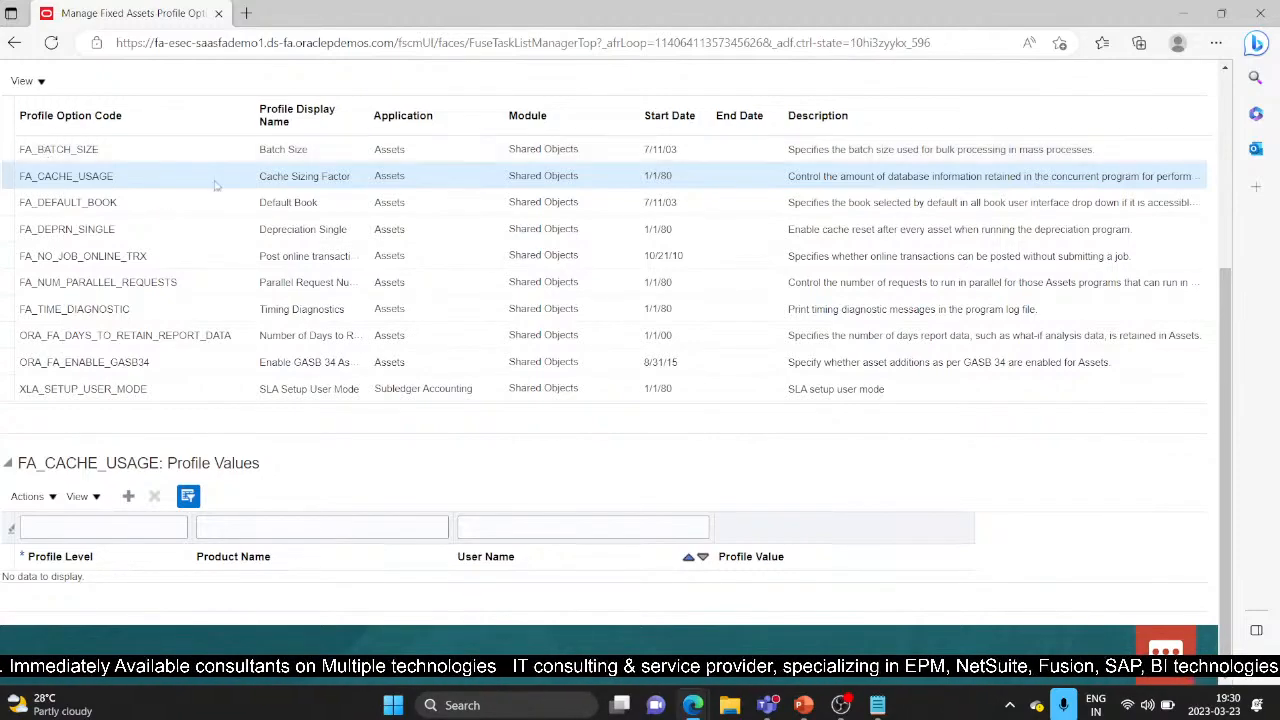
Step: Add a Site-level FA_CACHE_USAGE row, browse its numeric value choices, then show FA_DEPRN_SINGLE
left_click(128, 497)
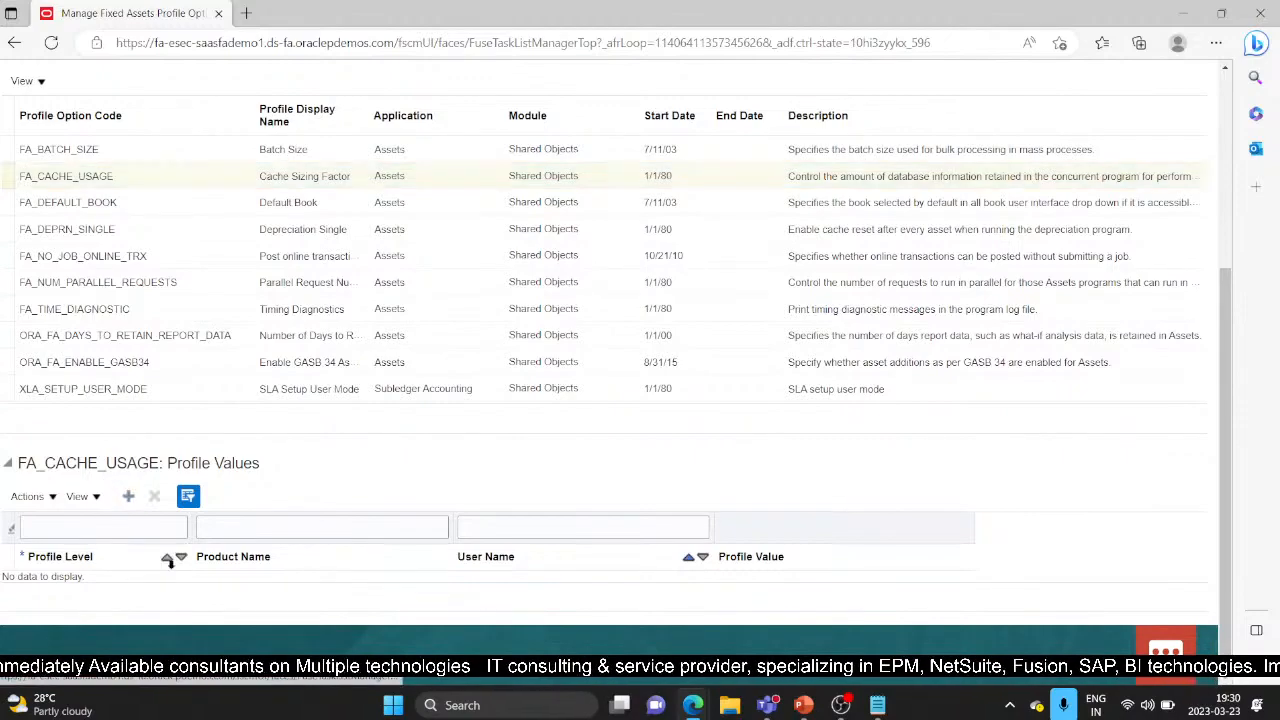
left_click(178, 588)
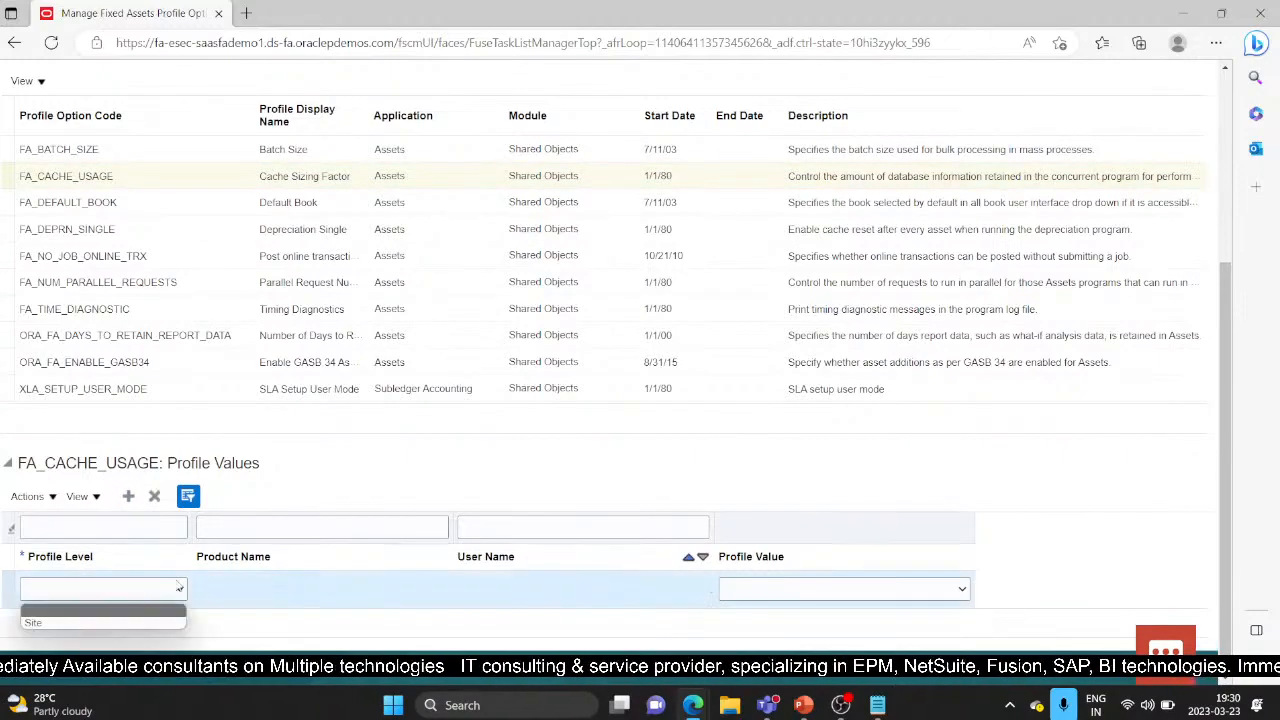
left_click(160, 618)
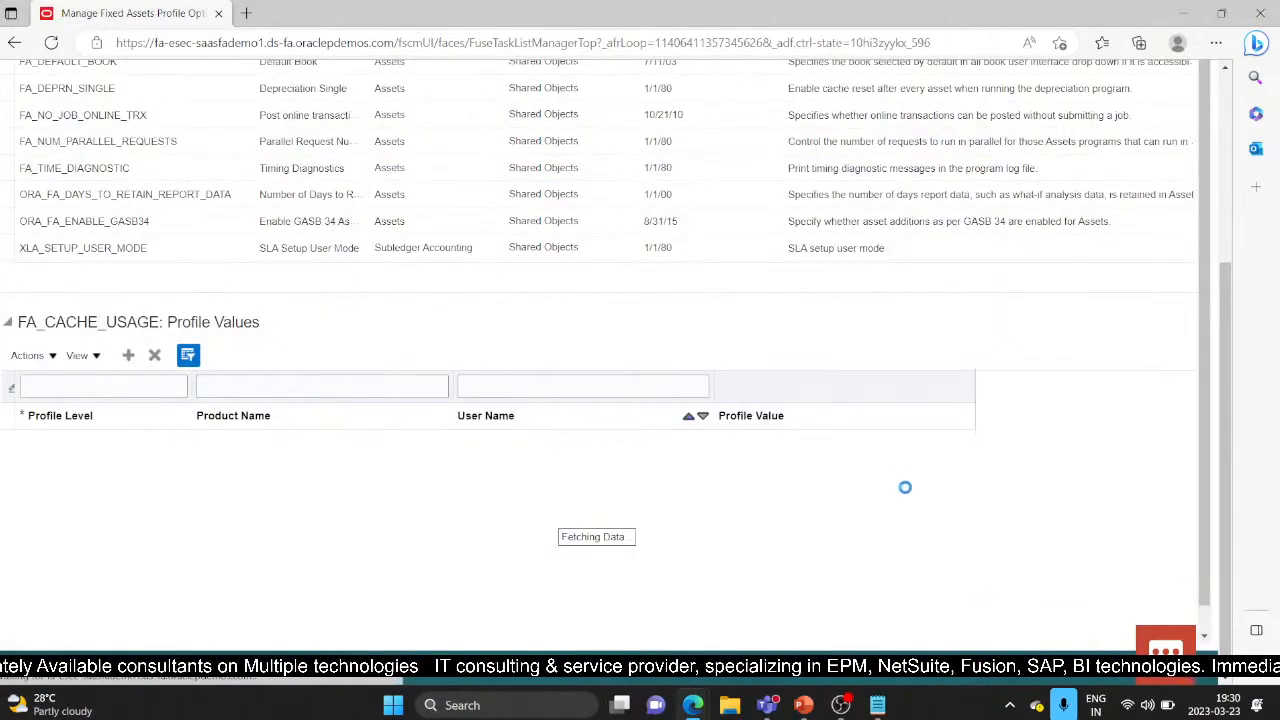
left_click(960, 592)
scroll(898, 495, "down", 2)
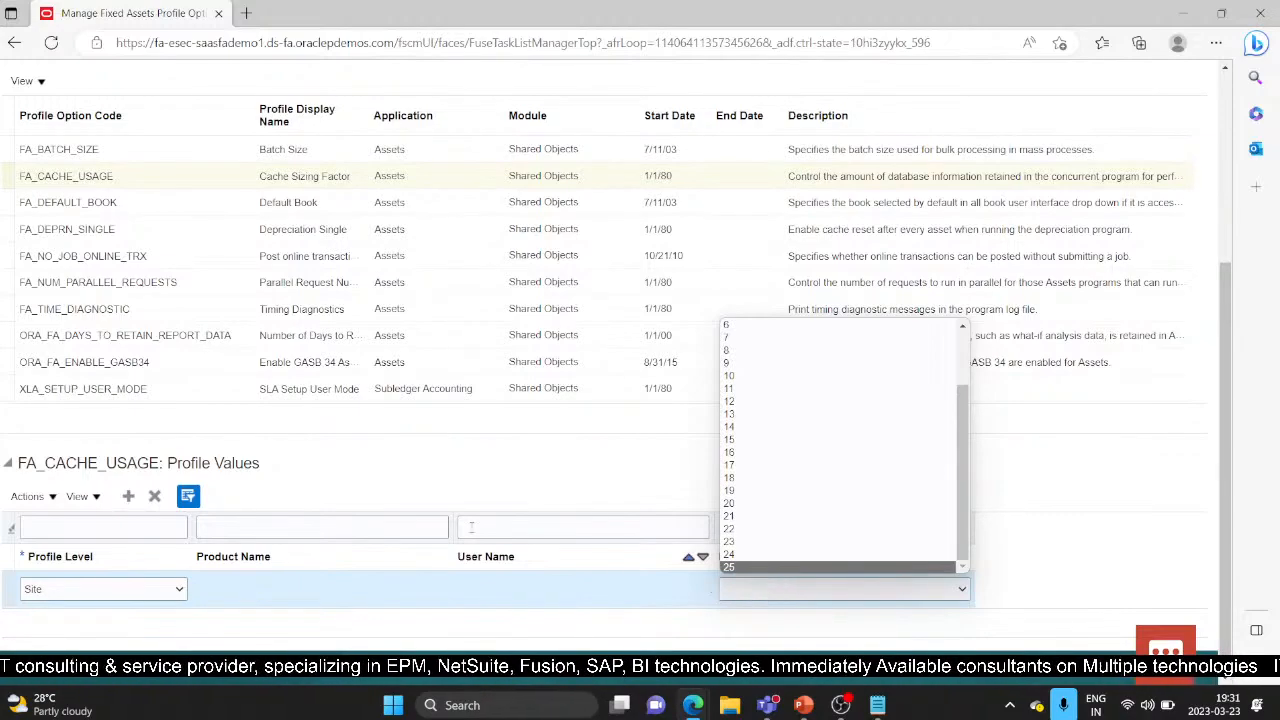
left_click(153, 224)
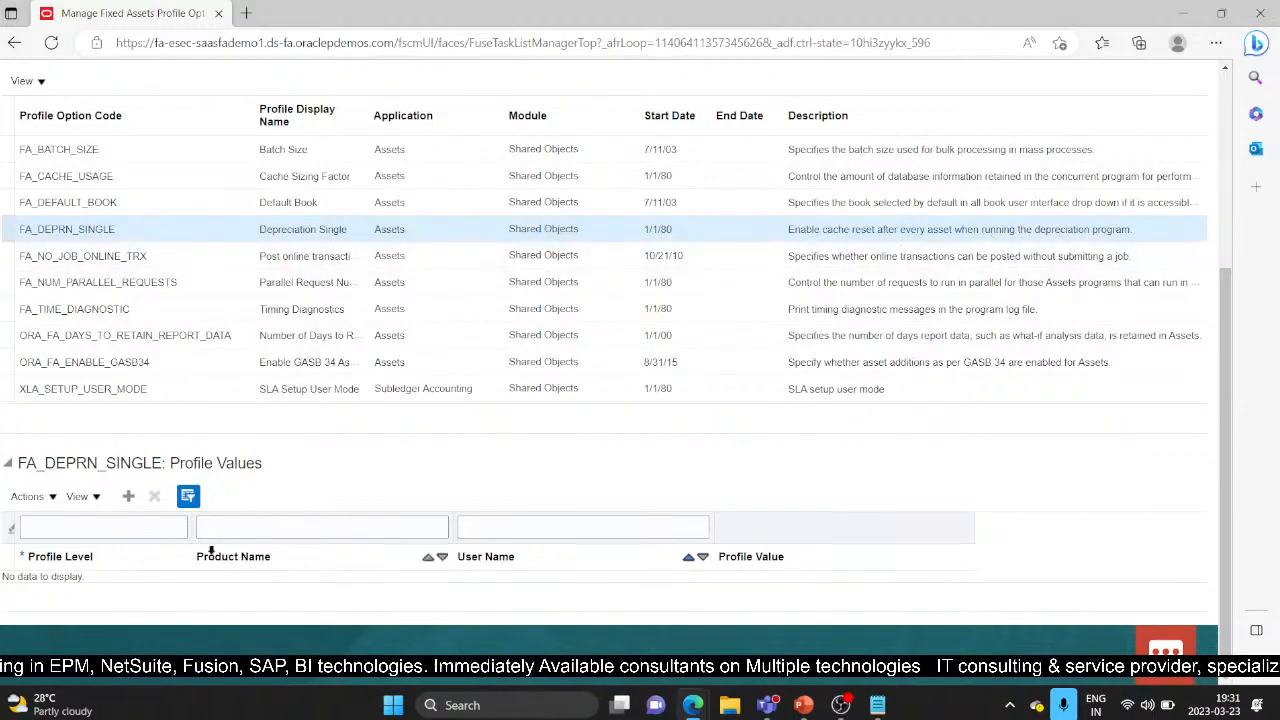
Step: Add a Site-level FA_DEPRN_SINGLE row, review its No/Yes values, then show FA_BATCH_SIZE
left_click(128, 497)
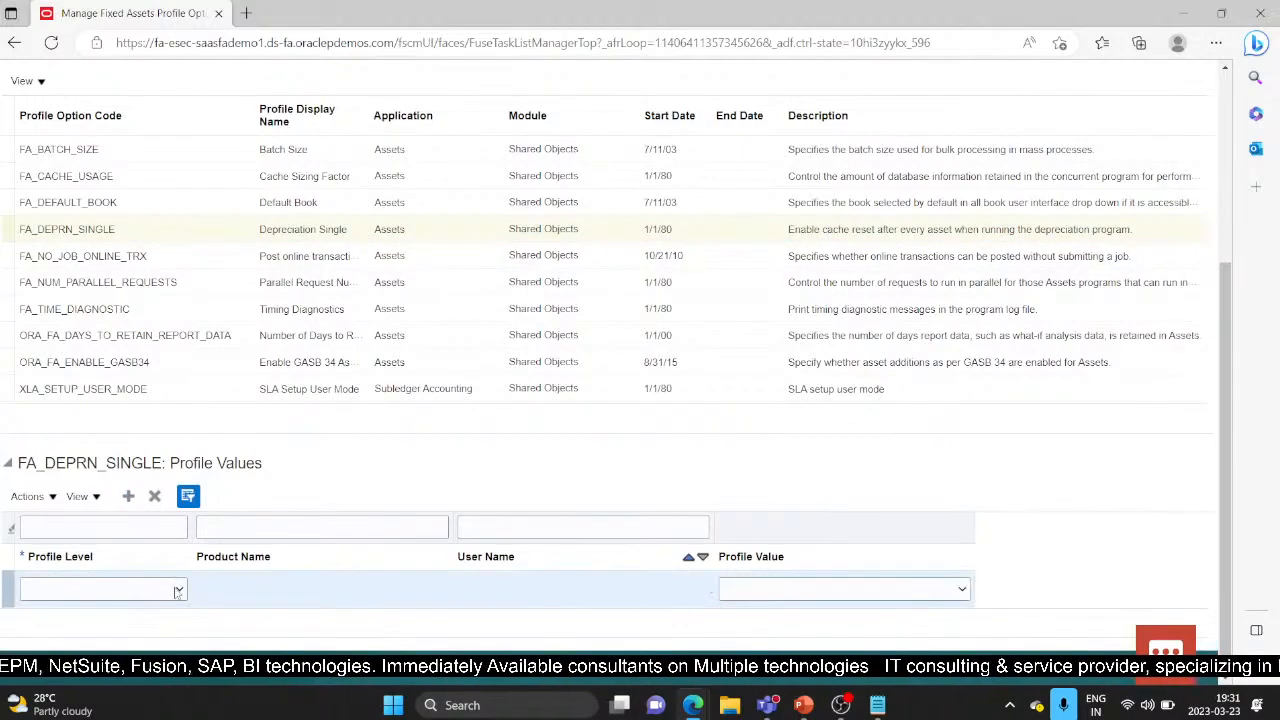
left_click(178, 589)
left_click(131, 623)
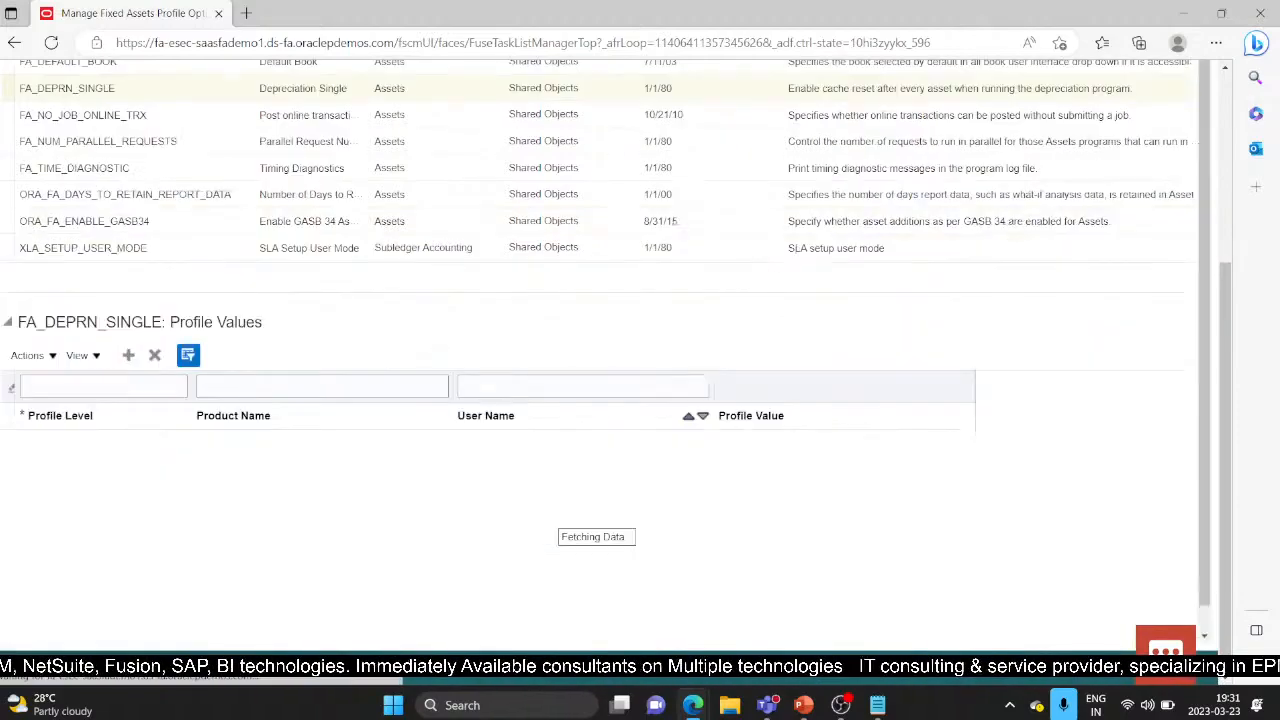
left_click(960, 590)
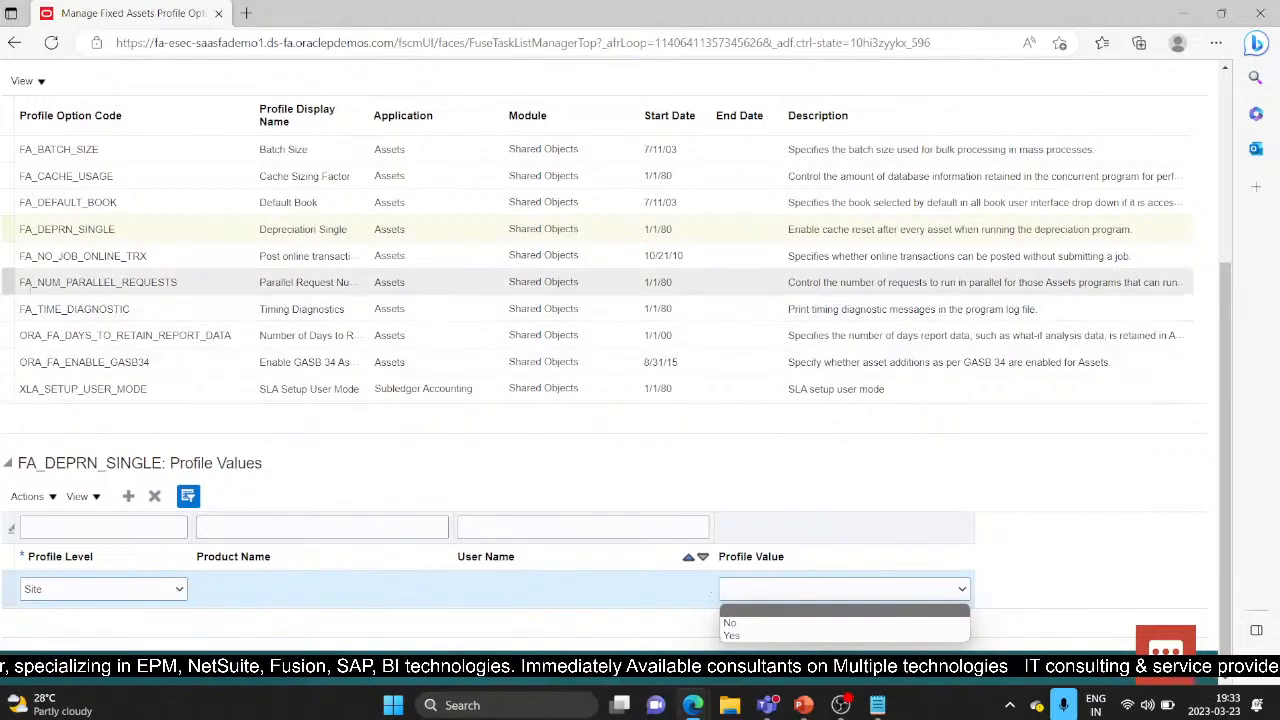
left_click(19, 147)
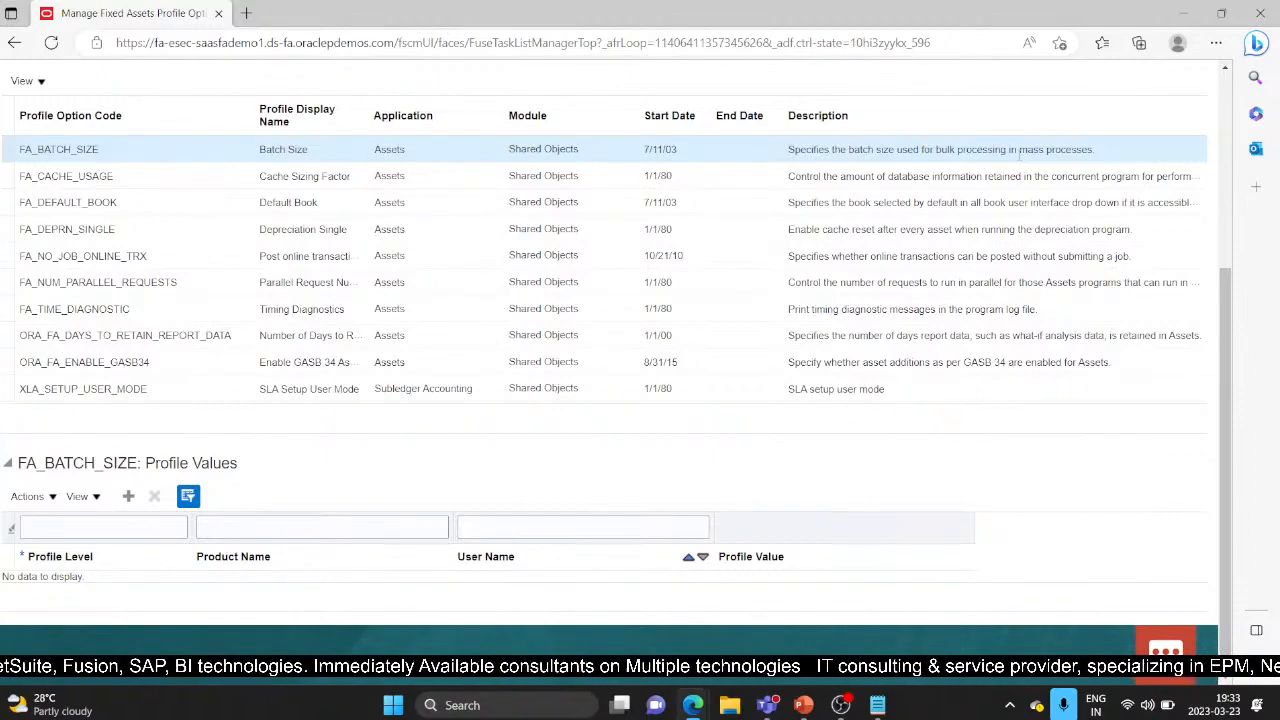
left_click(129, 498)
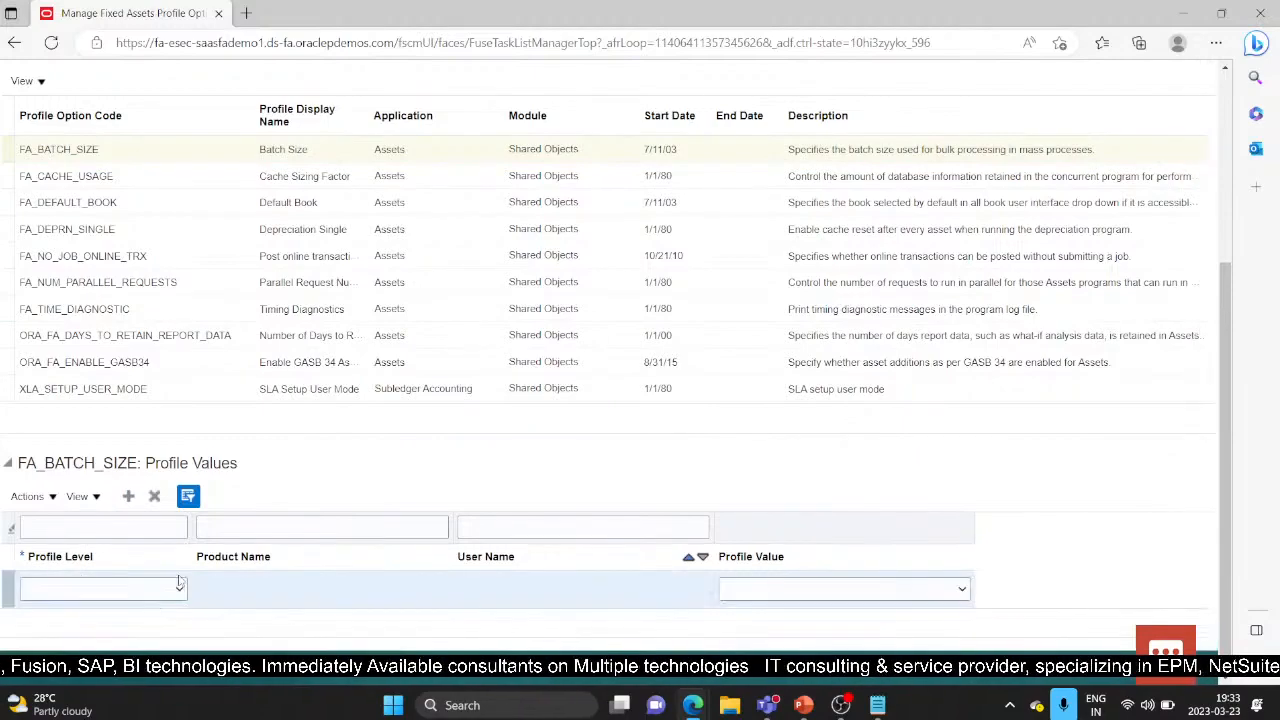
left_click(180, 588)
left_click(129, 623)
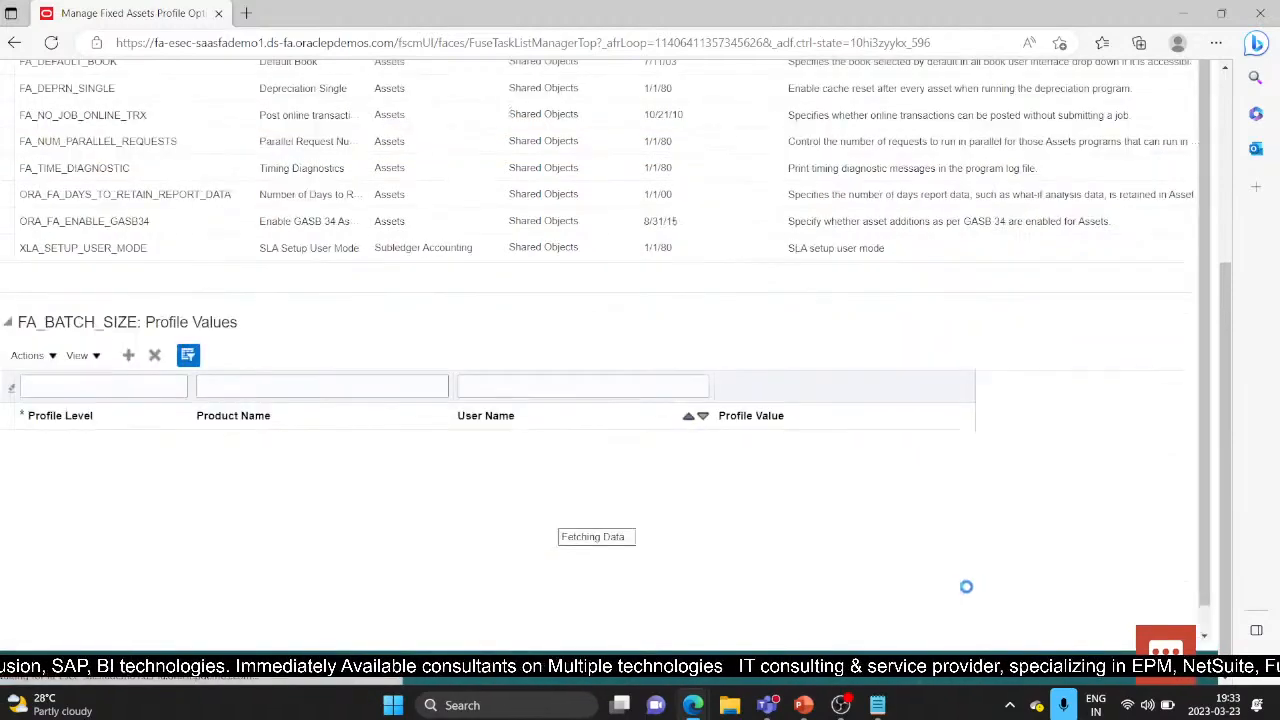
left_click(958, 589)
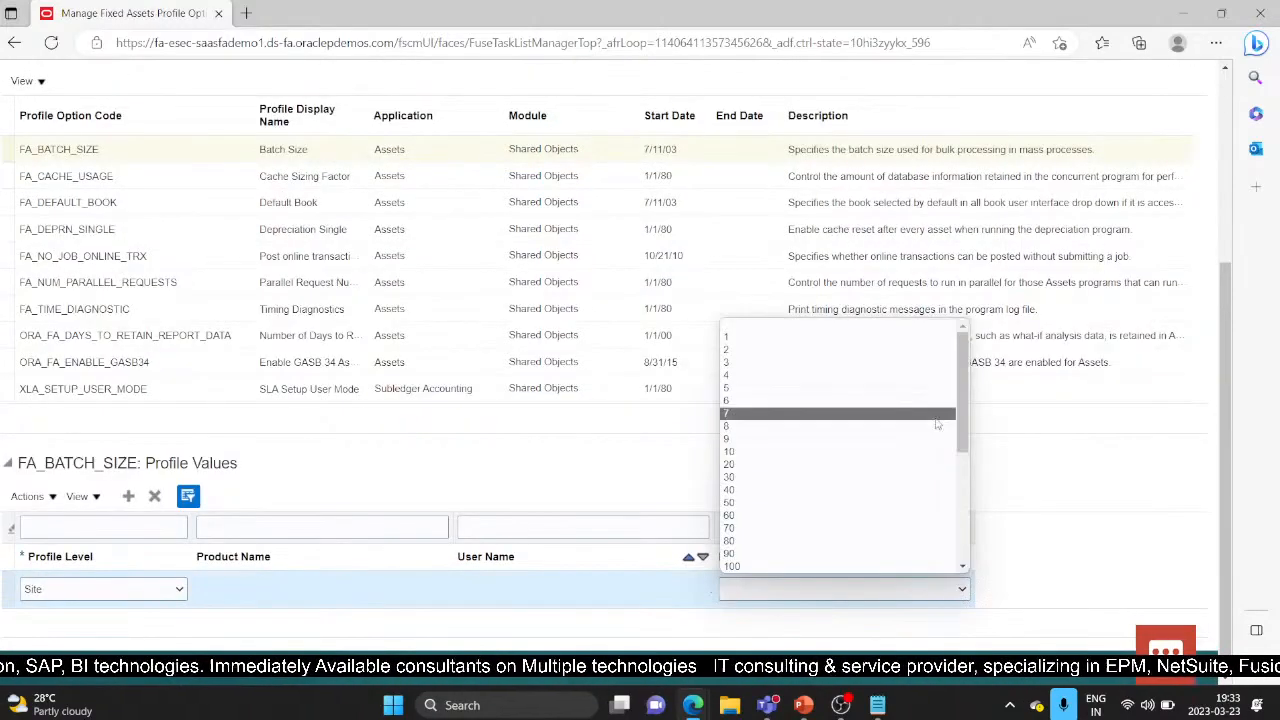
scroll(937, 424, "down", 5)
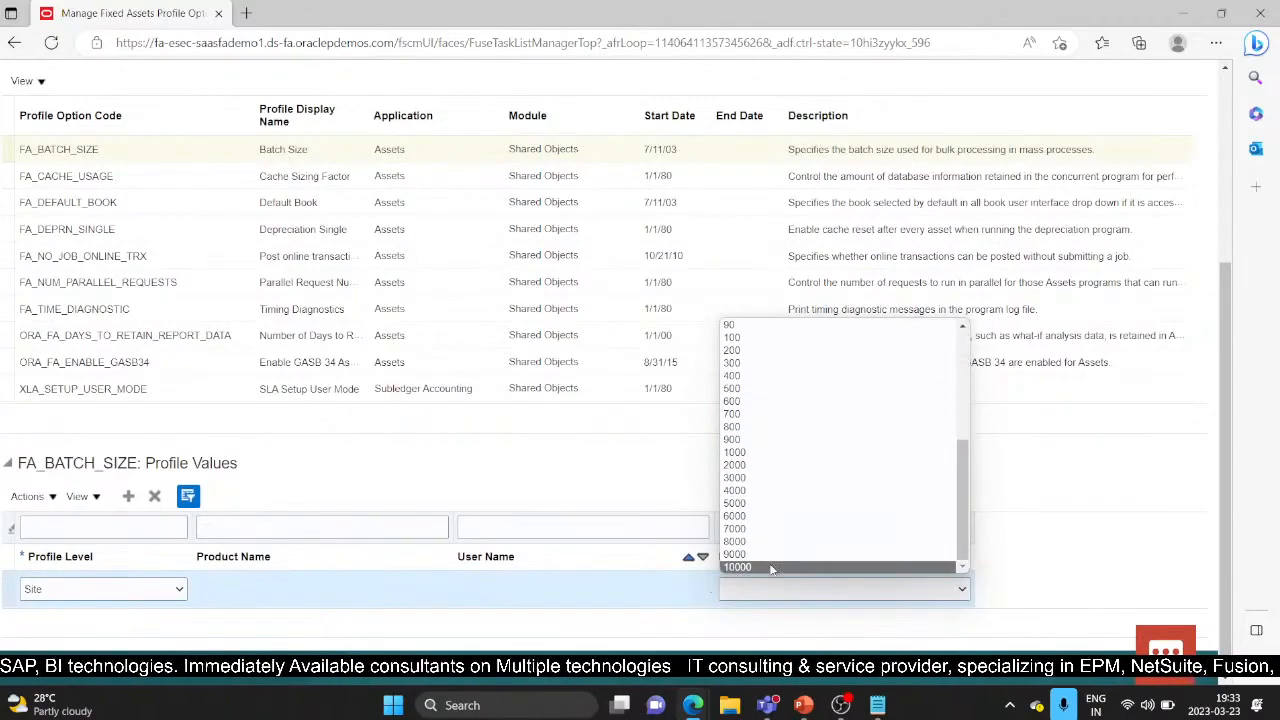
scroll(808, 372, "up", 3)
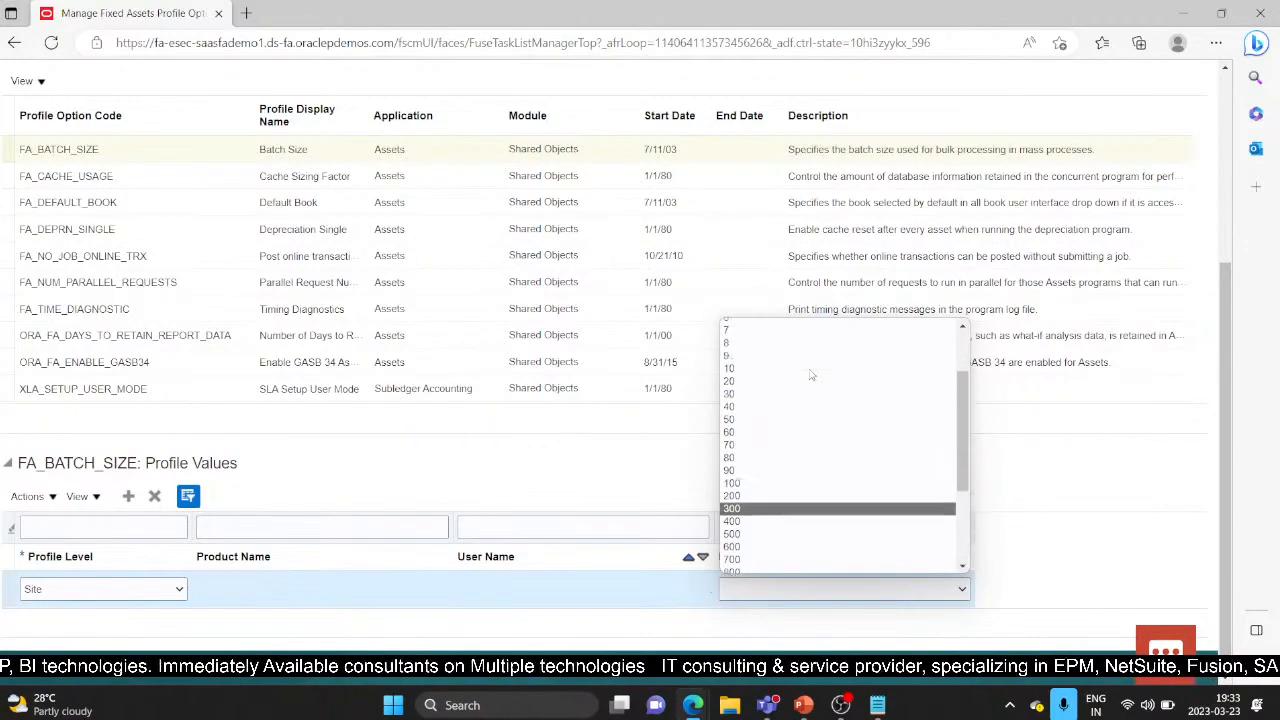
scroll(811, 375, "up", 2)
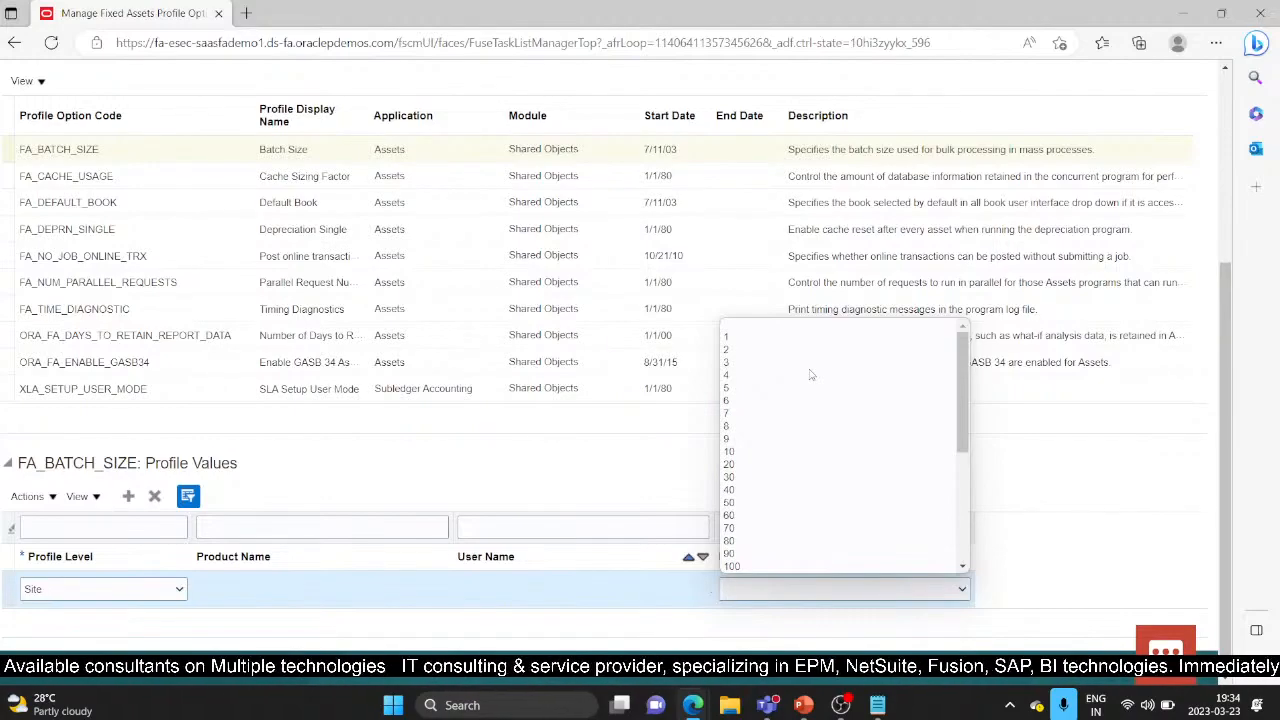
scroll(810, 370, "down", 5)
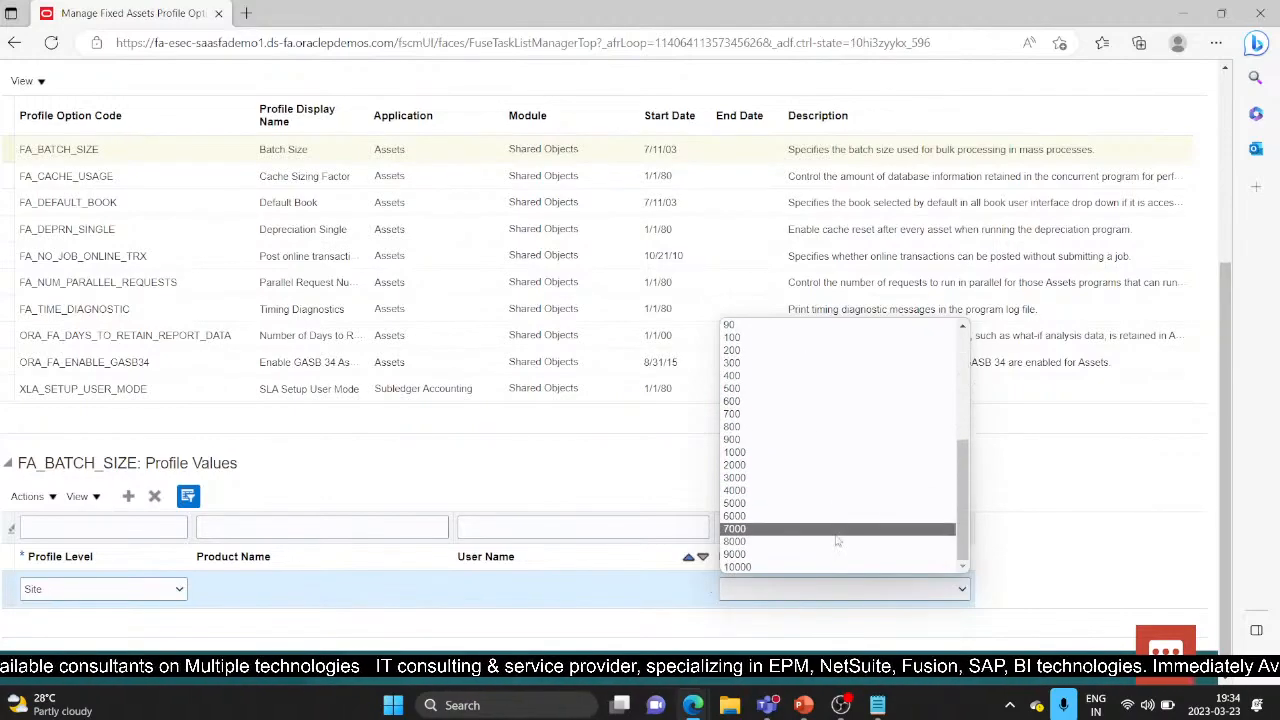
left_click(396, 466)
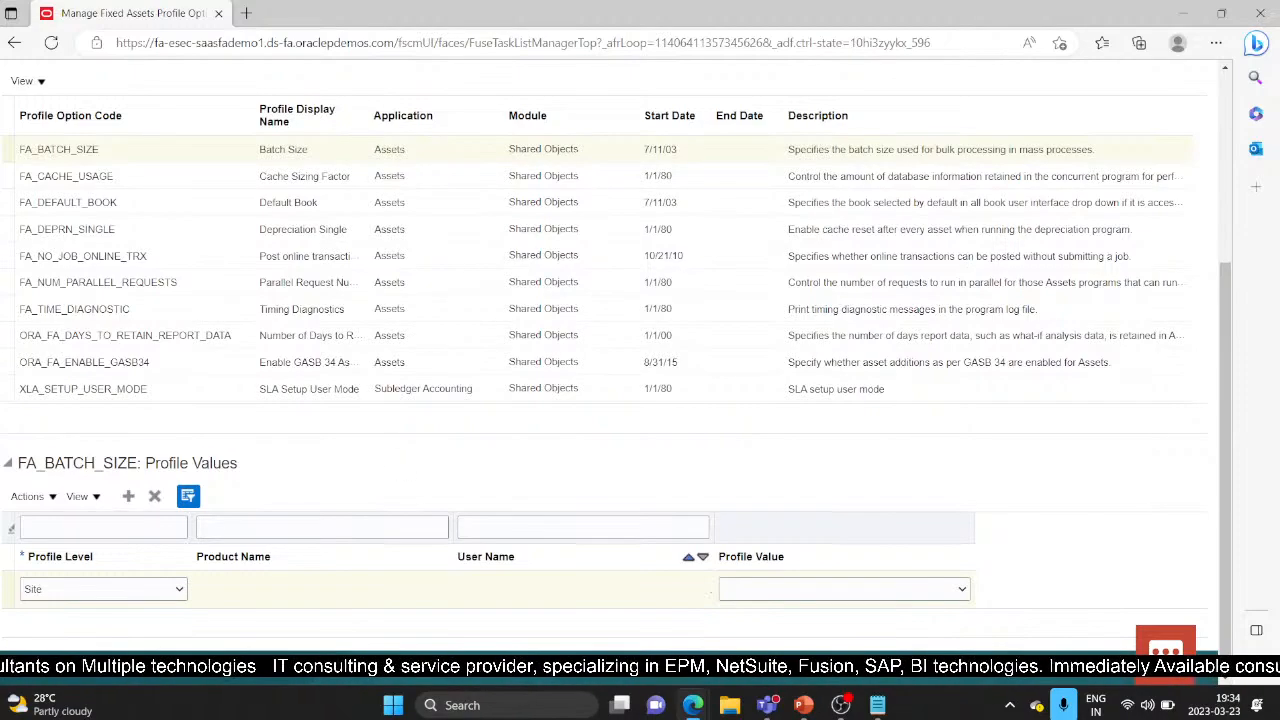
left_click(10, 202)
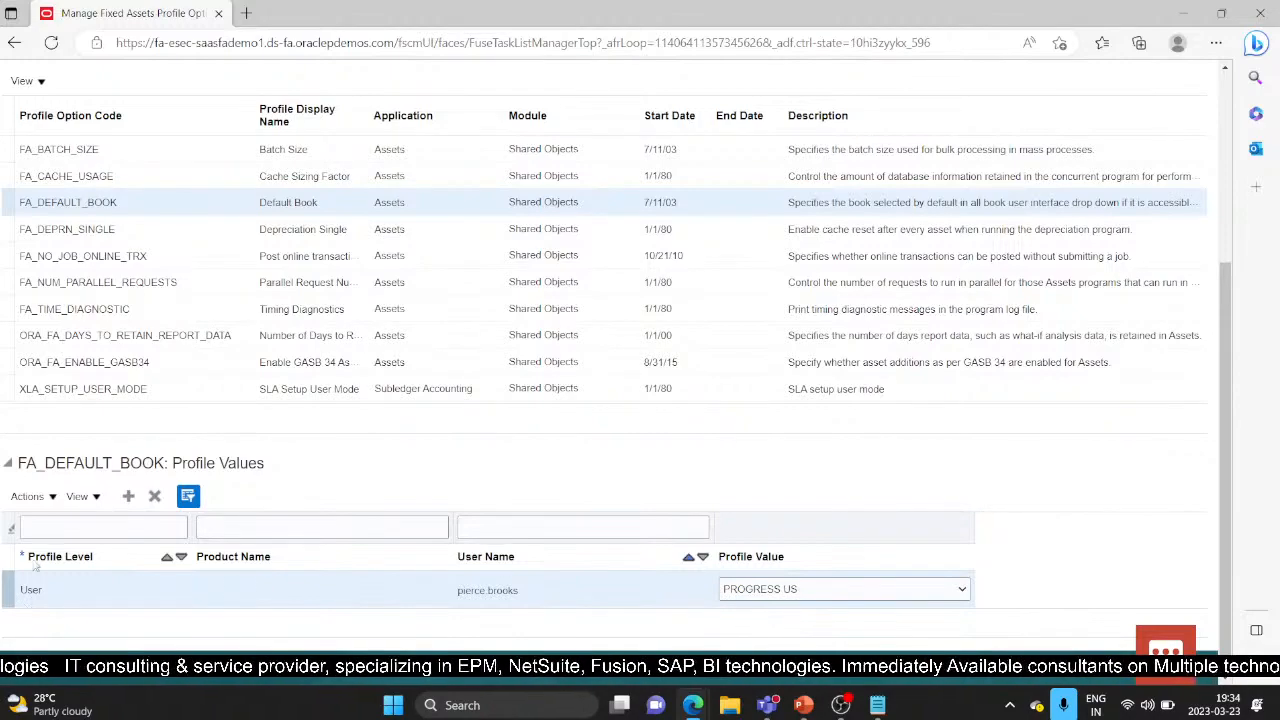
Step: Add a User-level FA_DEFAULT_BOOK value row and bring up the user name search dialog
left_click(137, 499)
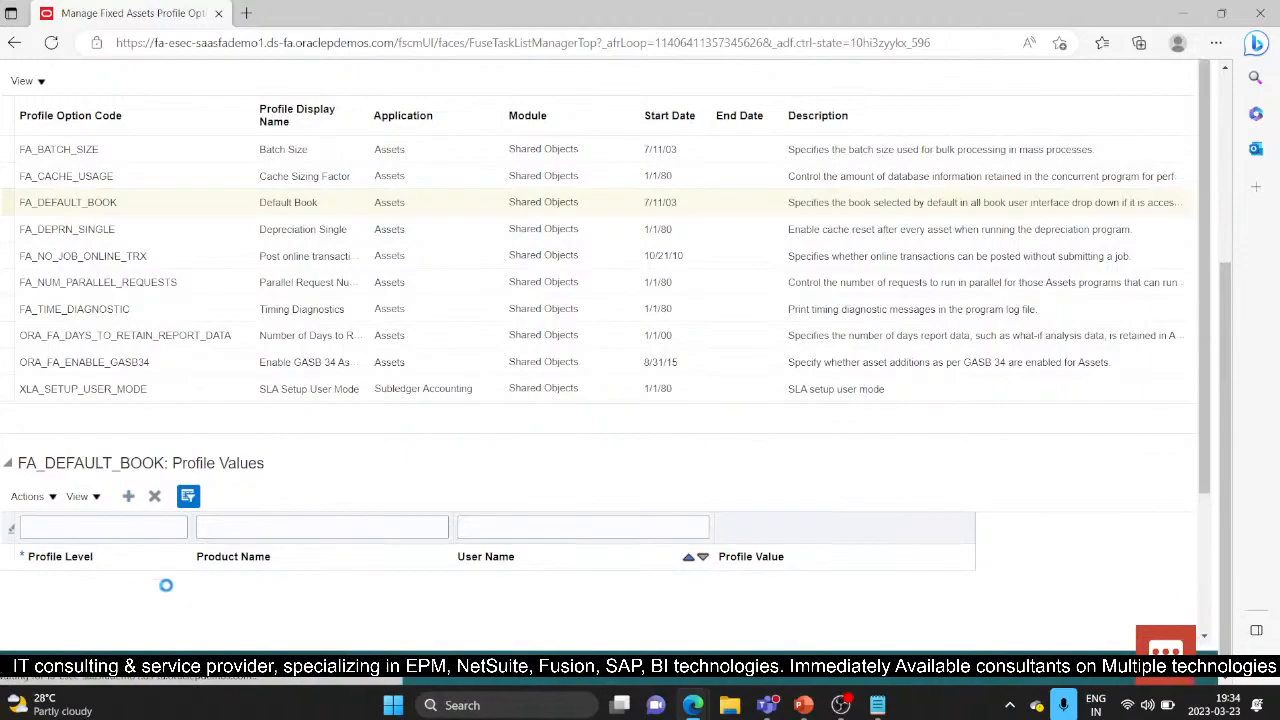
scroll(170, 590, "down", 1)
left_click(179, 525)
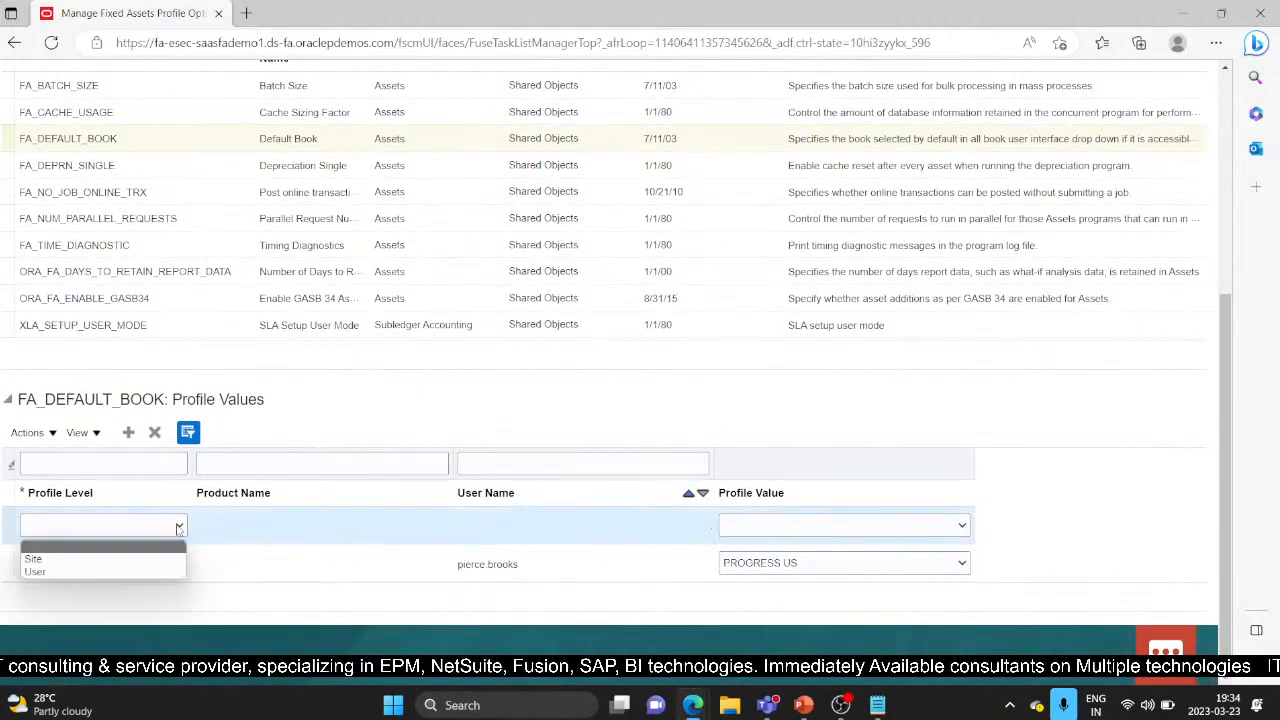
left_click(105, 559)
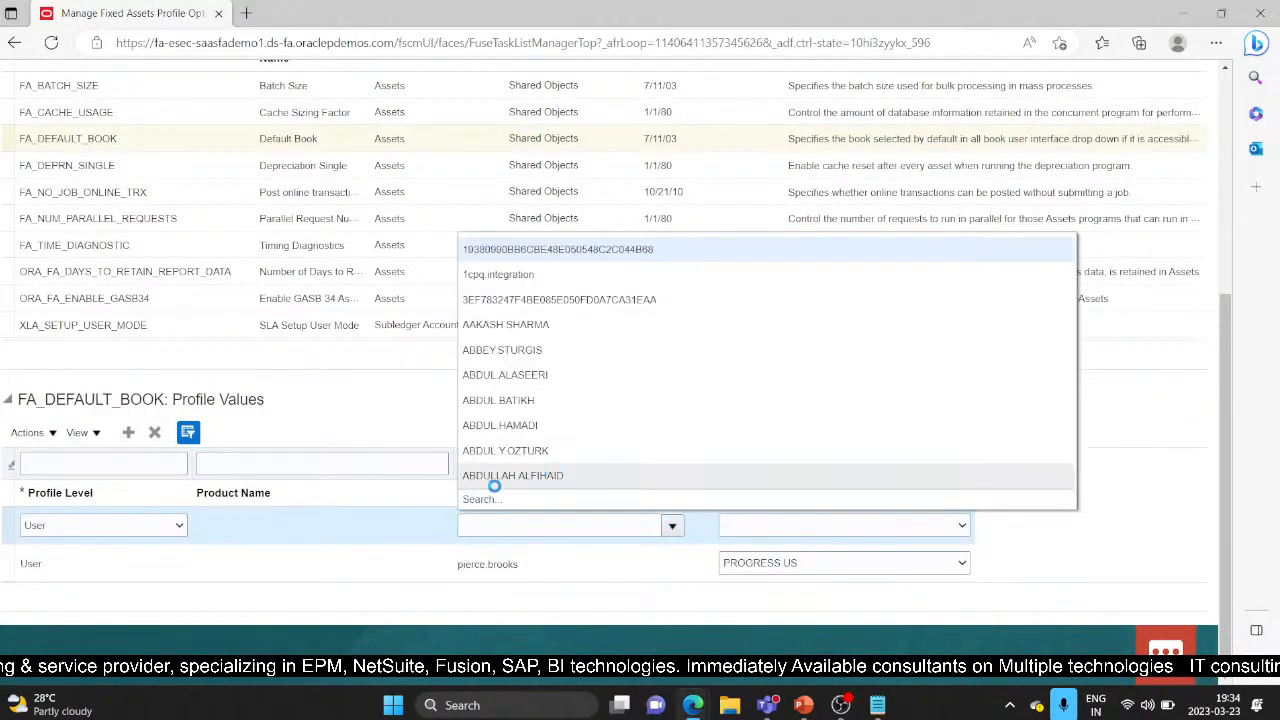
left_click(481, 502)
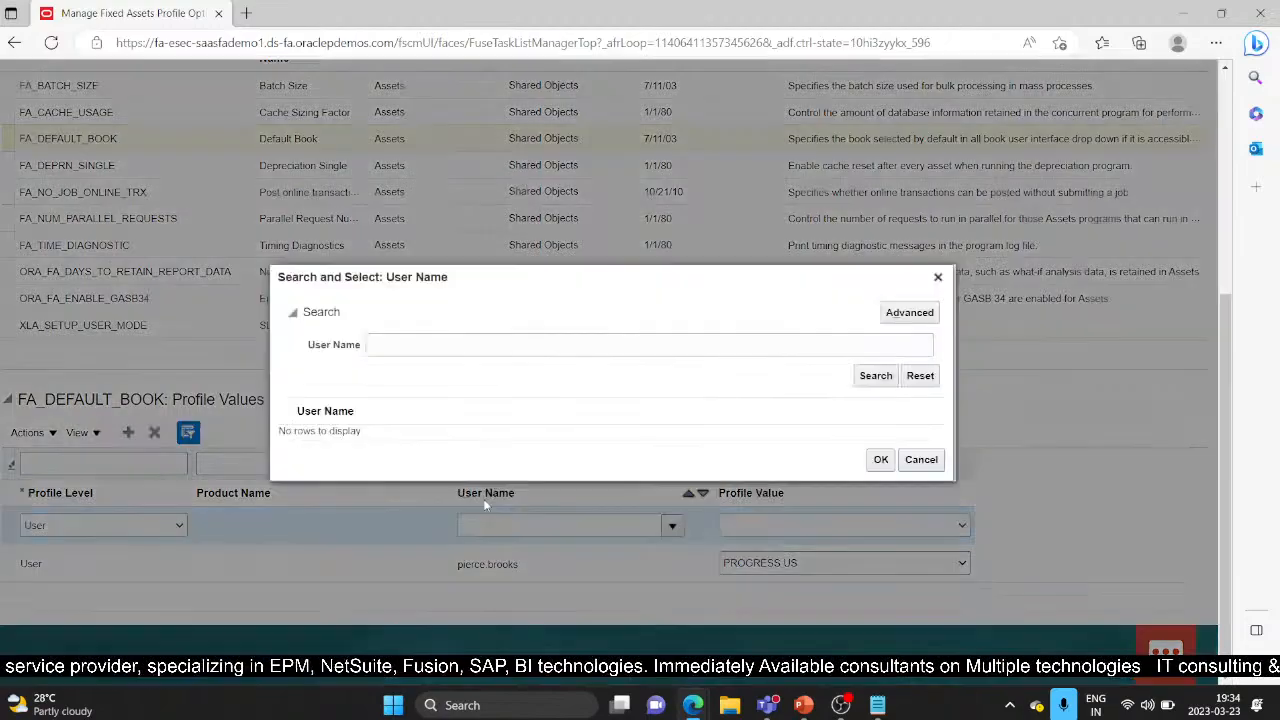
left_click(446, 346)
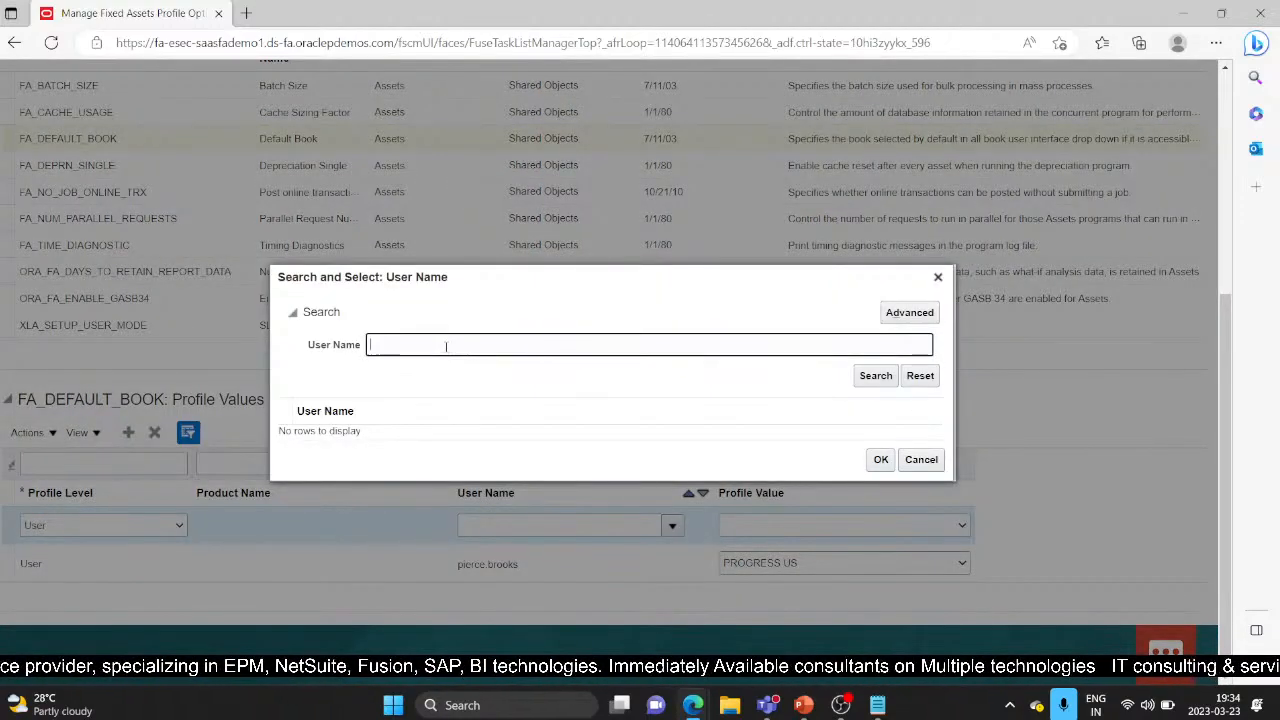
Step: Search for the user by name and assign the matching account to the Default Book row
type("casey")
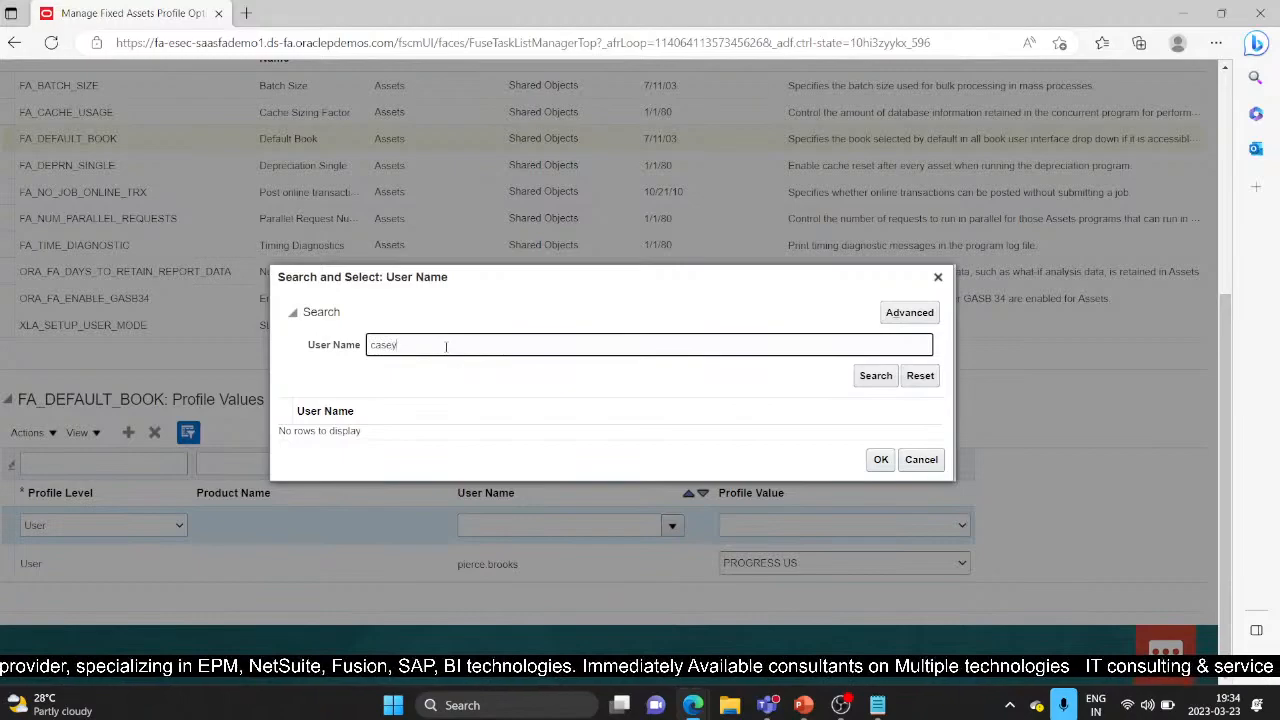
type(" b")
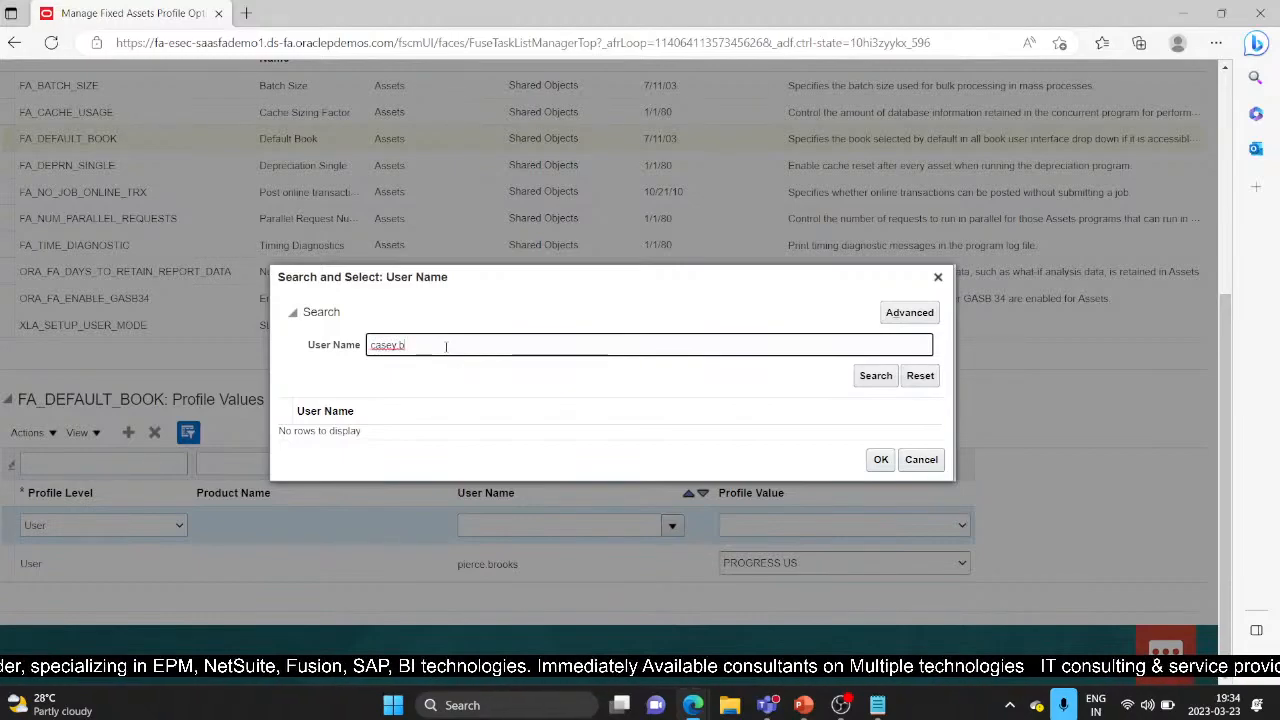
key("Return")
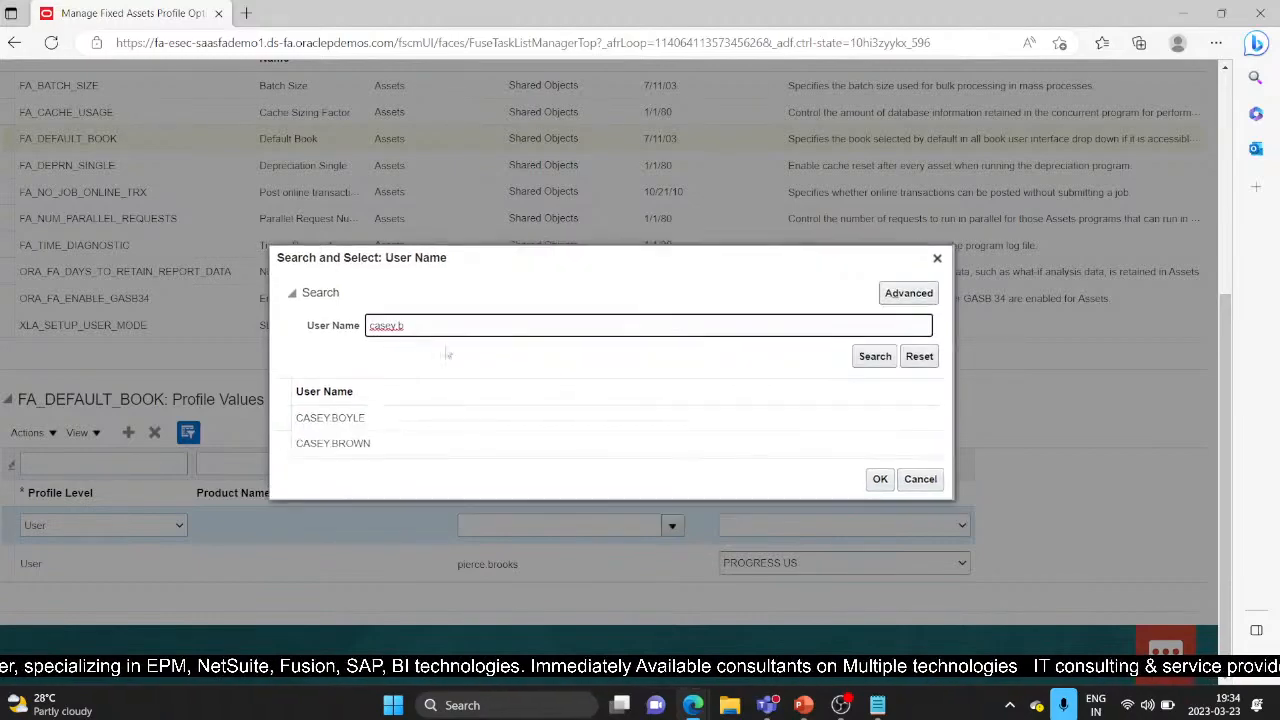
left_click(401, 443)
left_click(880, 479)
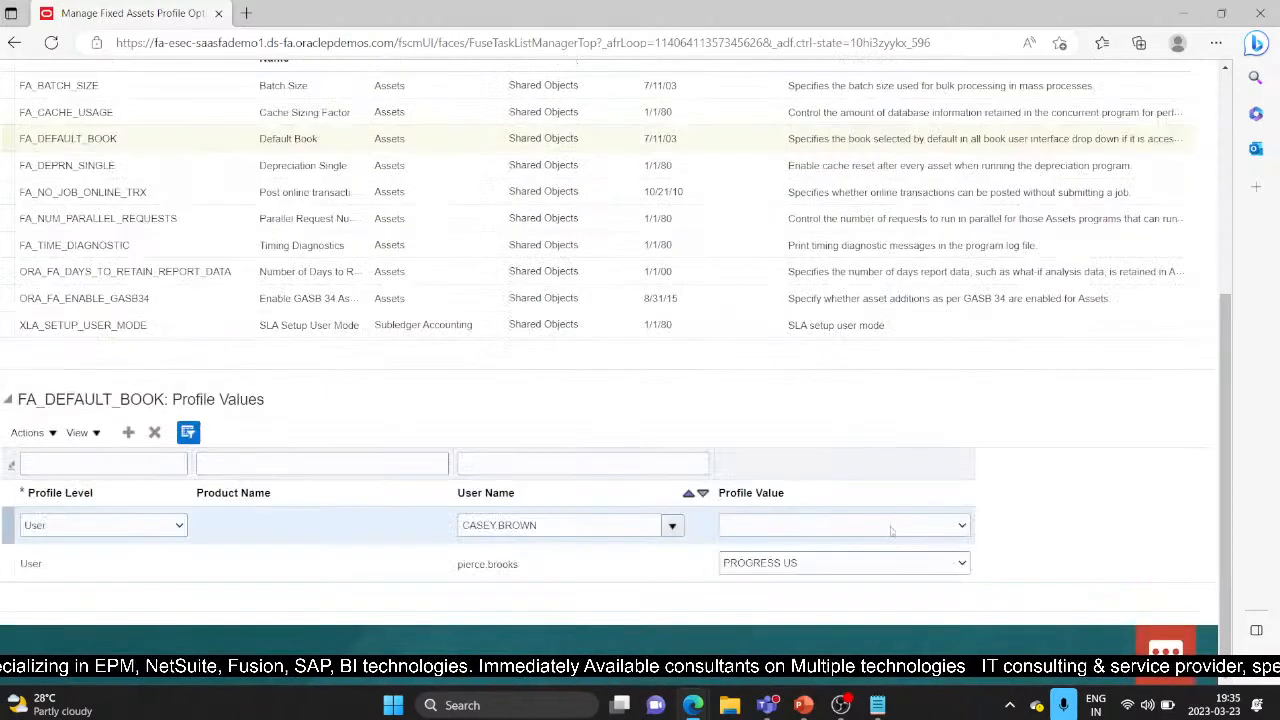
Step: Set the user row's FA_DEFAULT_BOOK profile value to US CORP and return to the page top
left_click(957, 530)
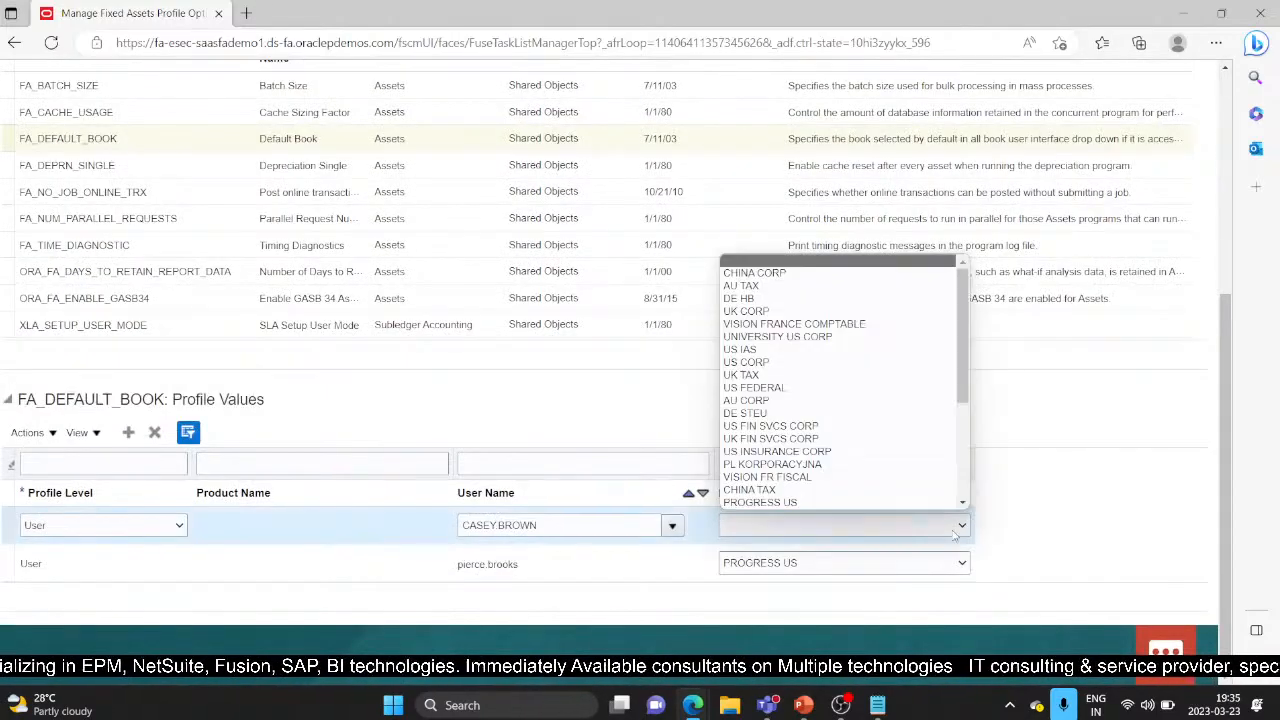
left_click(812, 362)
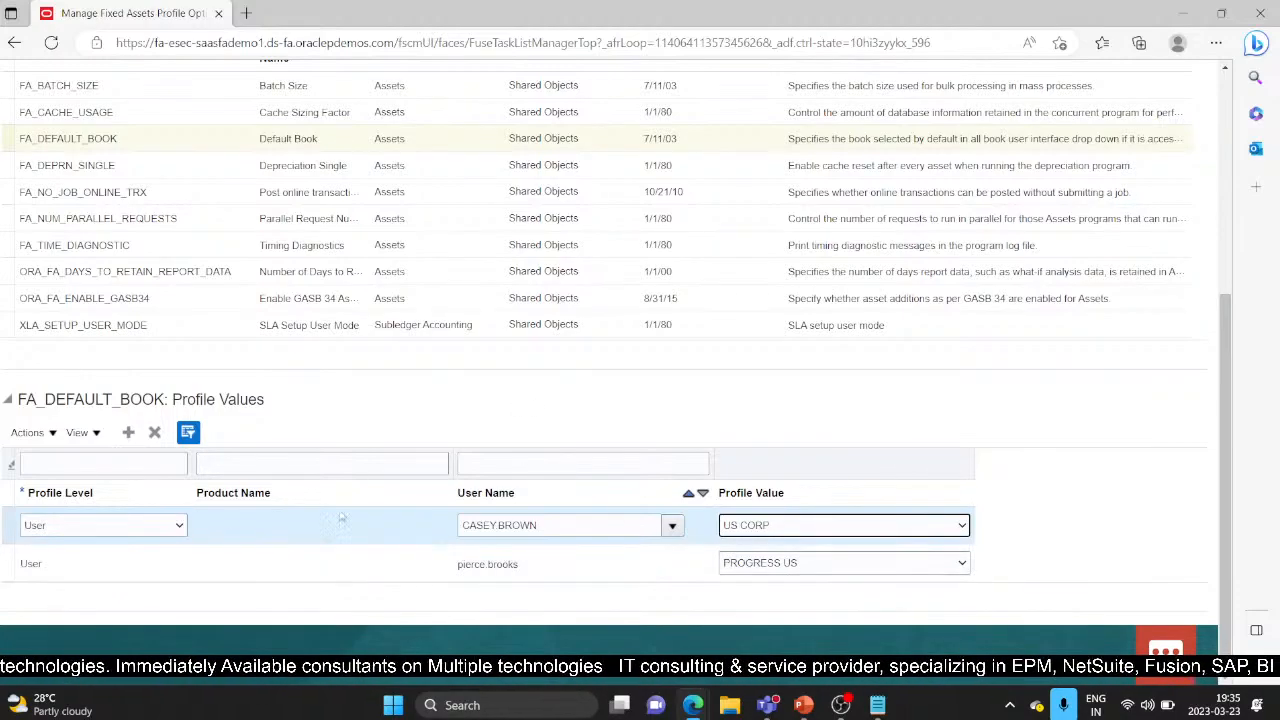
scroll(266, 526, "up", 1)
scroll(4, 531, "up", 2)
scroll(4, 531, "down", 3)
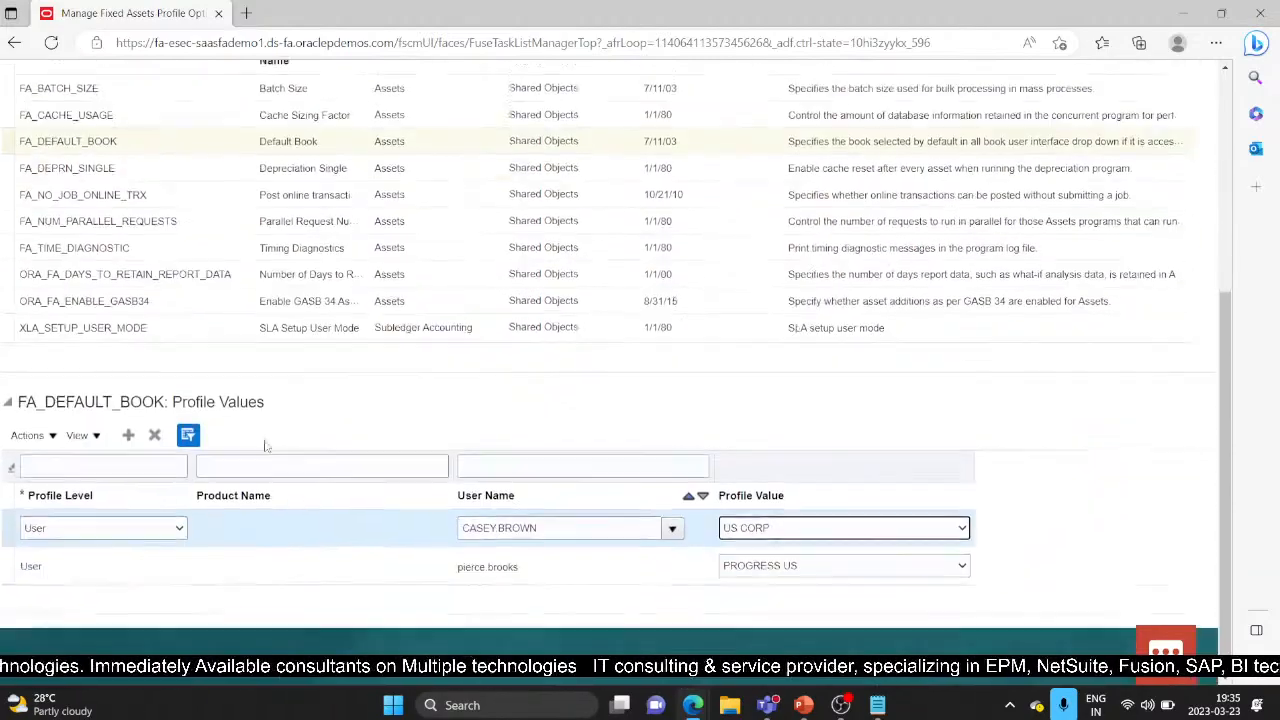
left_click(155, 435)
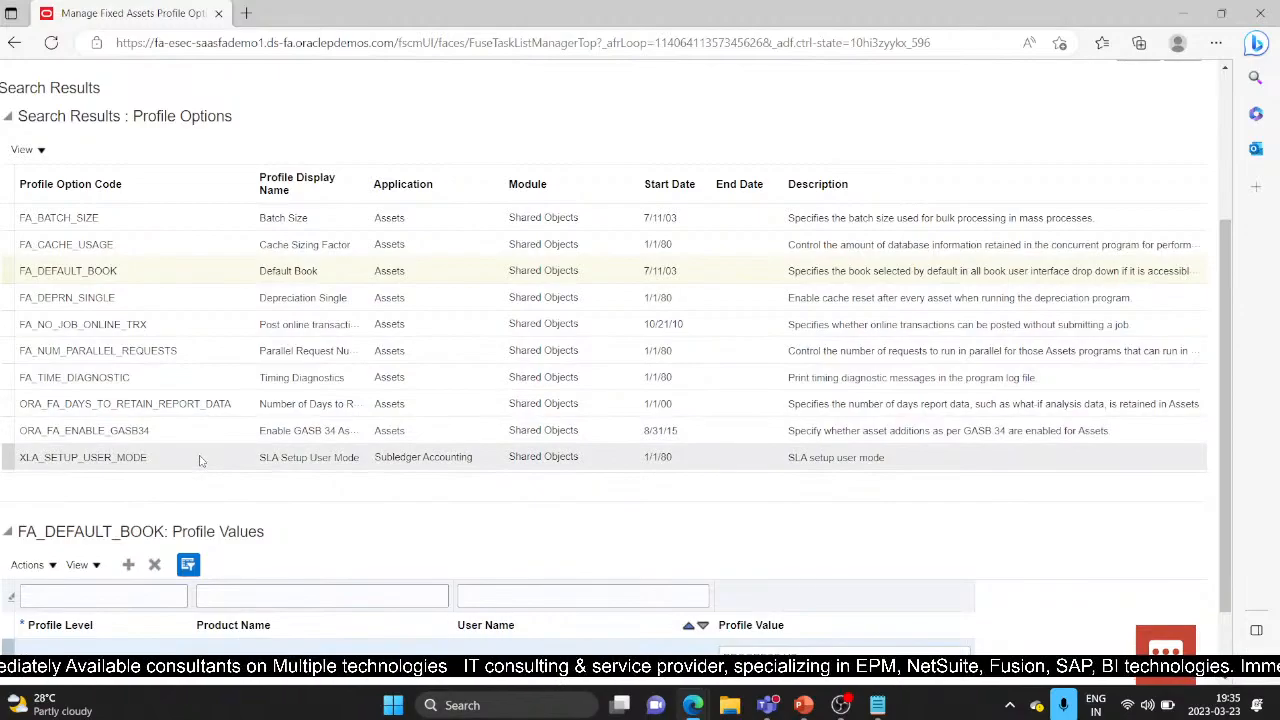
scroll(200, 460, "up", 5)
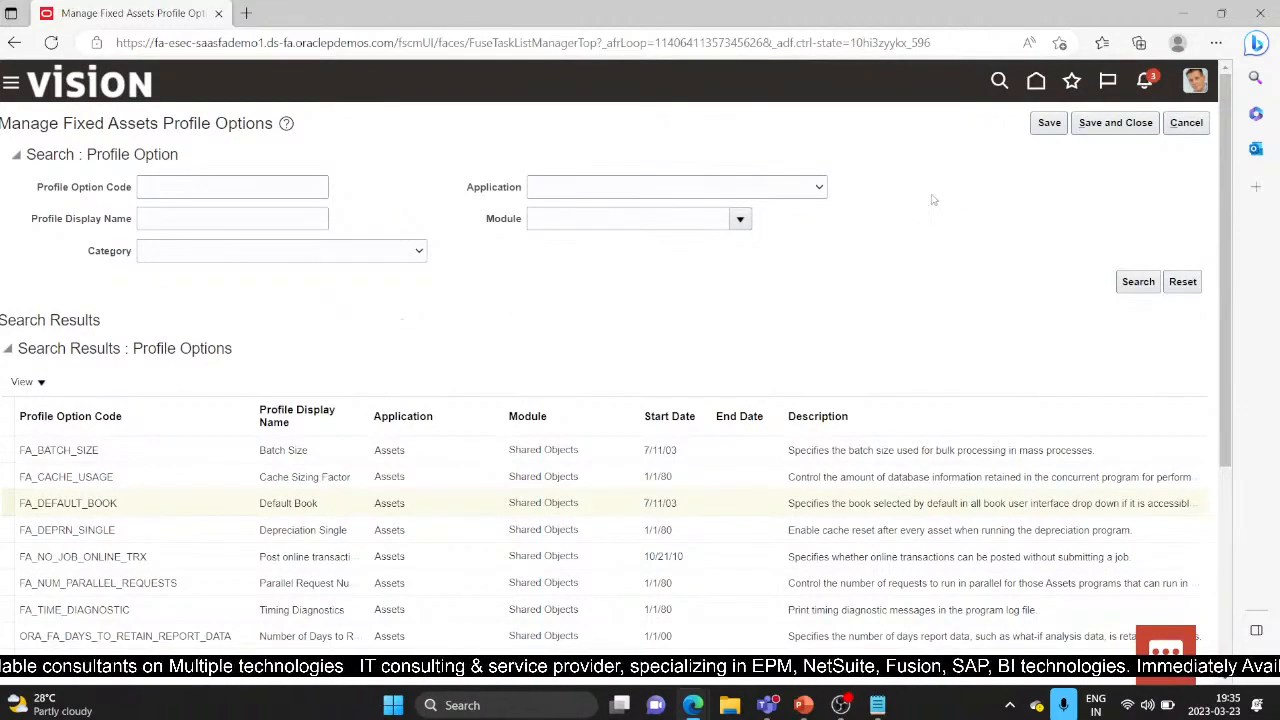
Step: Save and close the profile options, then present the Fixed Asset Lookups slide in PowerPoint
left_click(1148, 125)
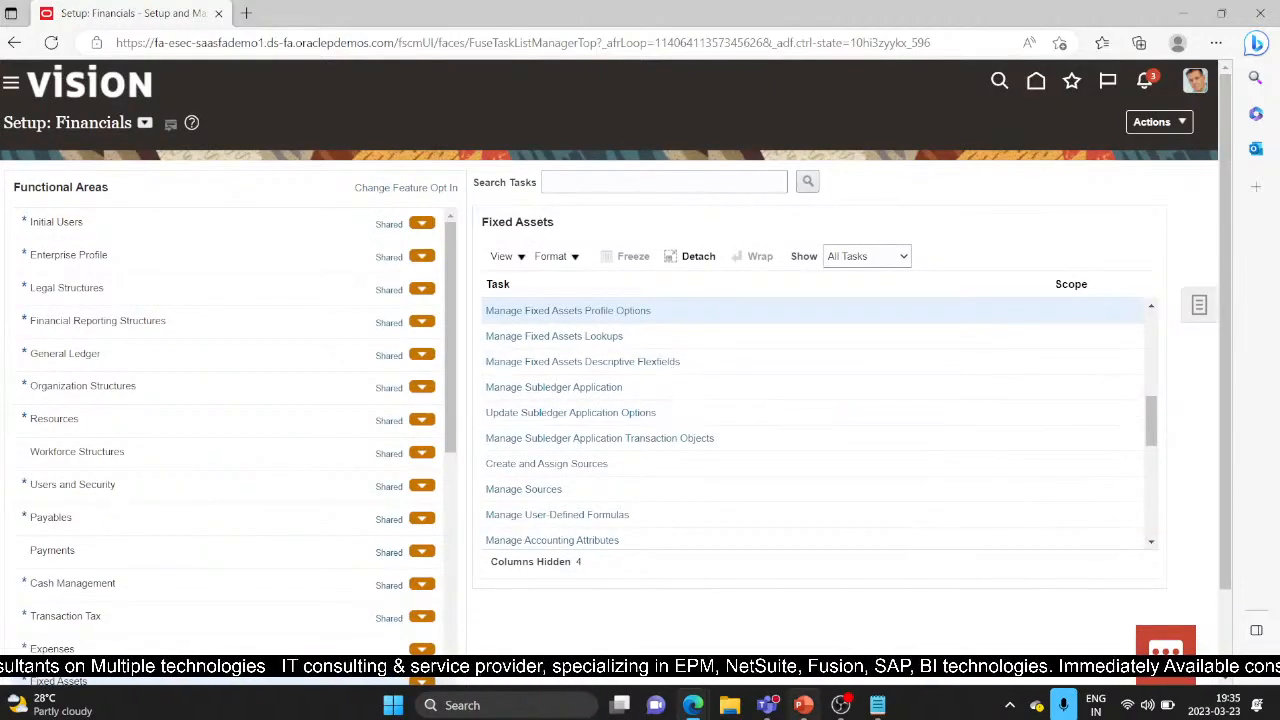
left_click(803, 705)
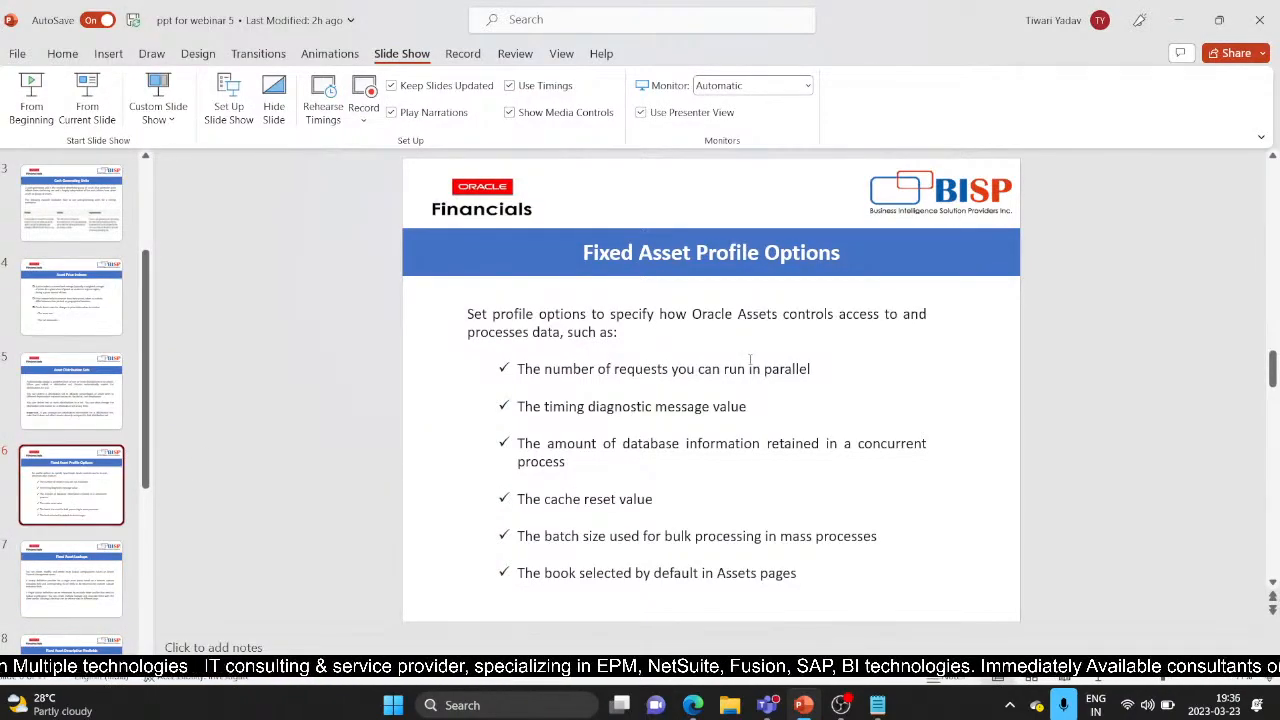
scroll(749, 360, "down", 1)
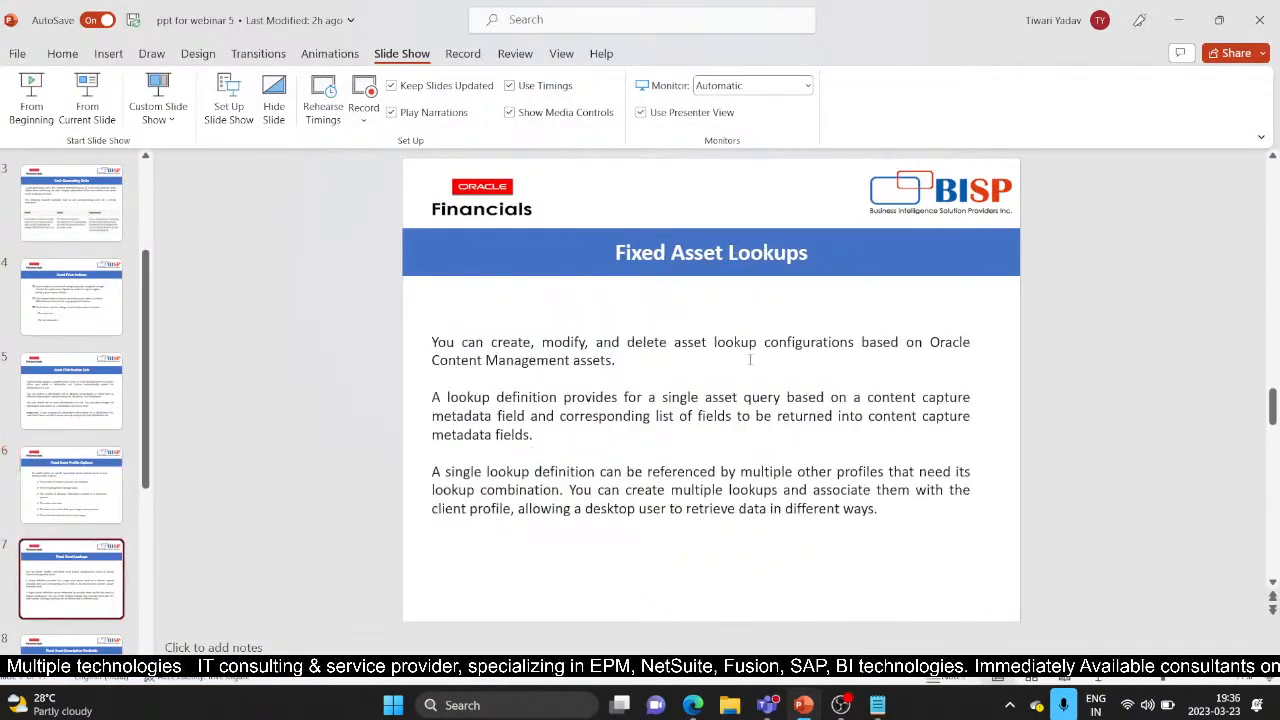
left_click(87, 105)
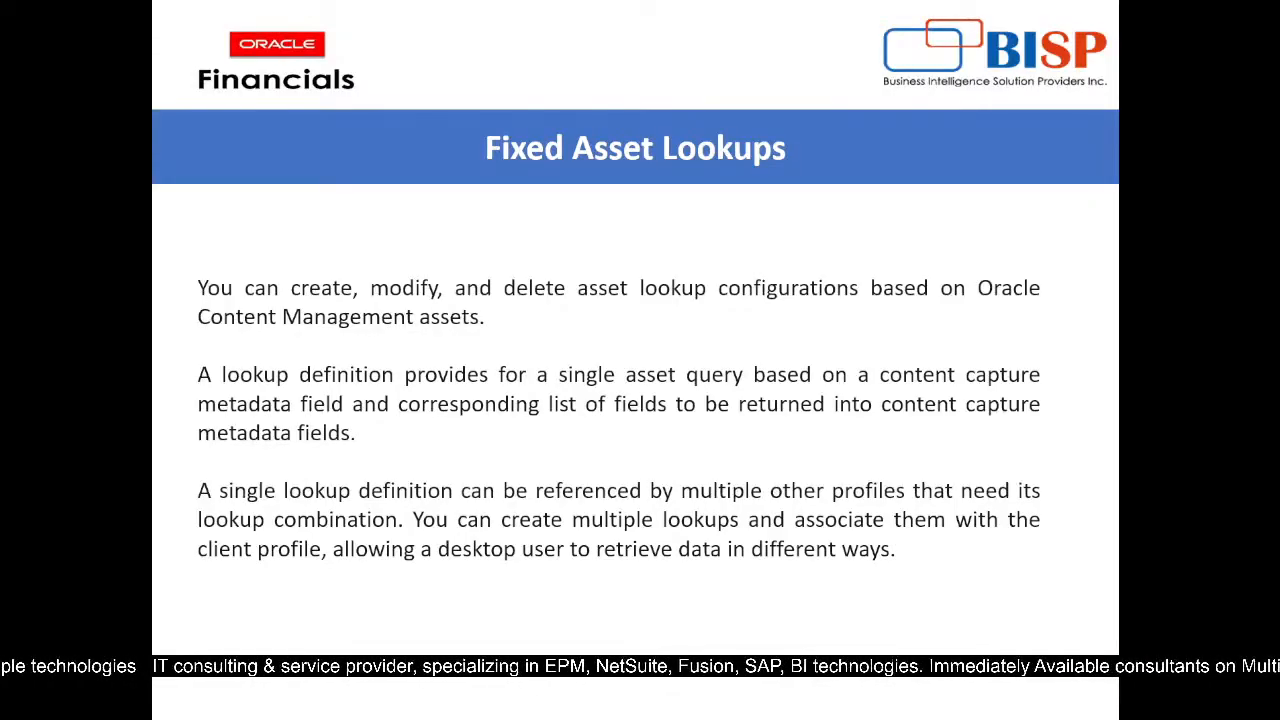
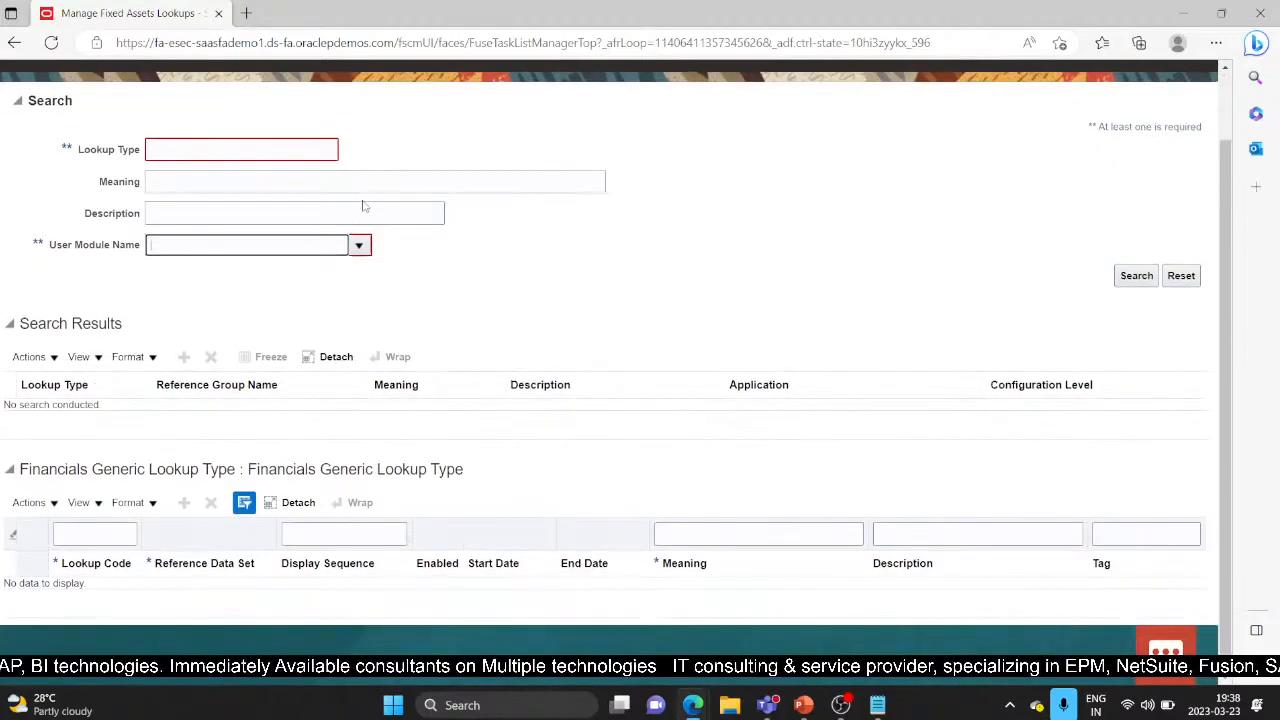
Step: Search fixed asset lookups for the Asset Accounting Manager Dashboard and Additions modules
left_click(210, 245)
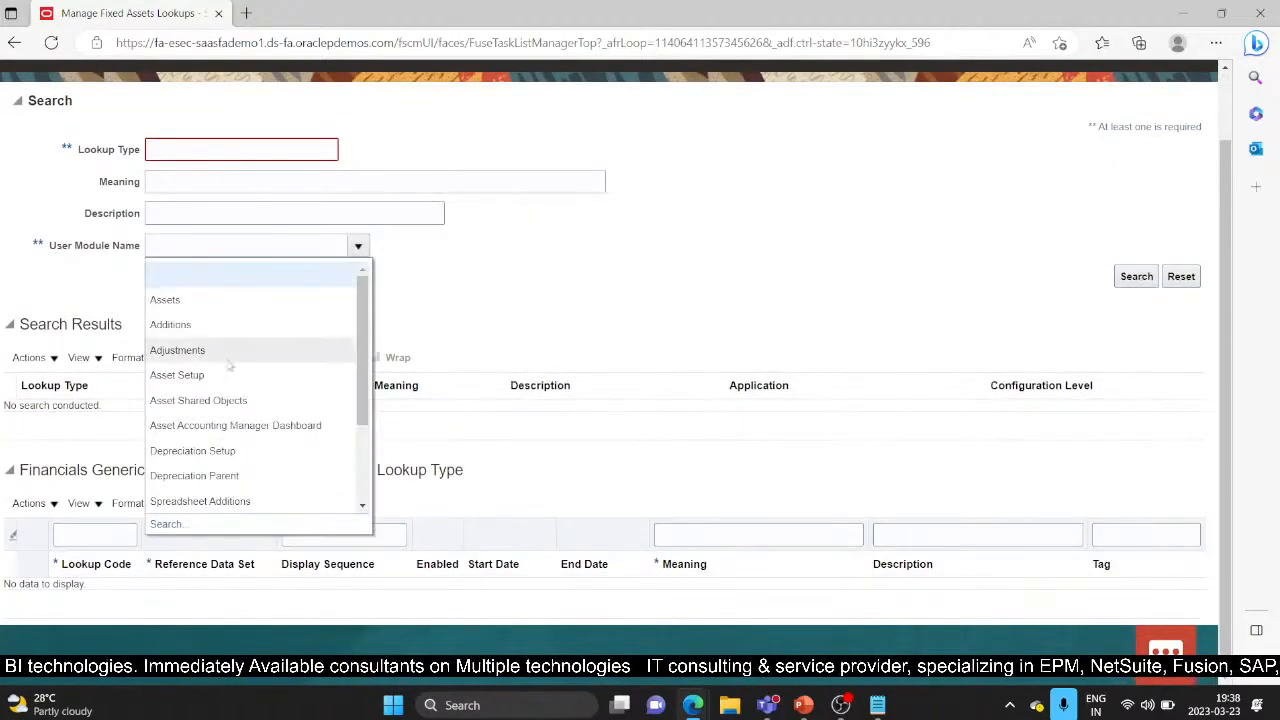
left_click(250, 428)
left_click(1120, 283)
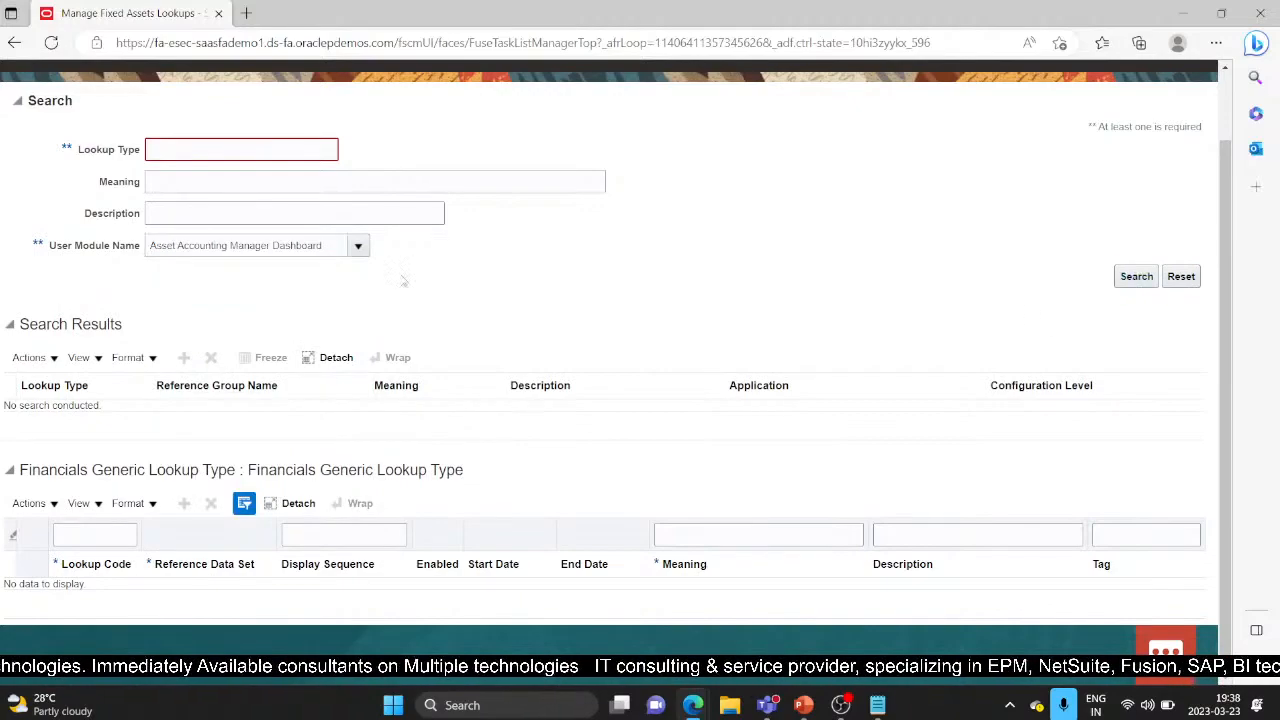
left_click(357, 247)
left_click(238, 366)
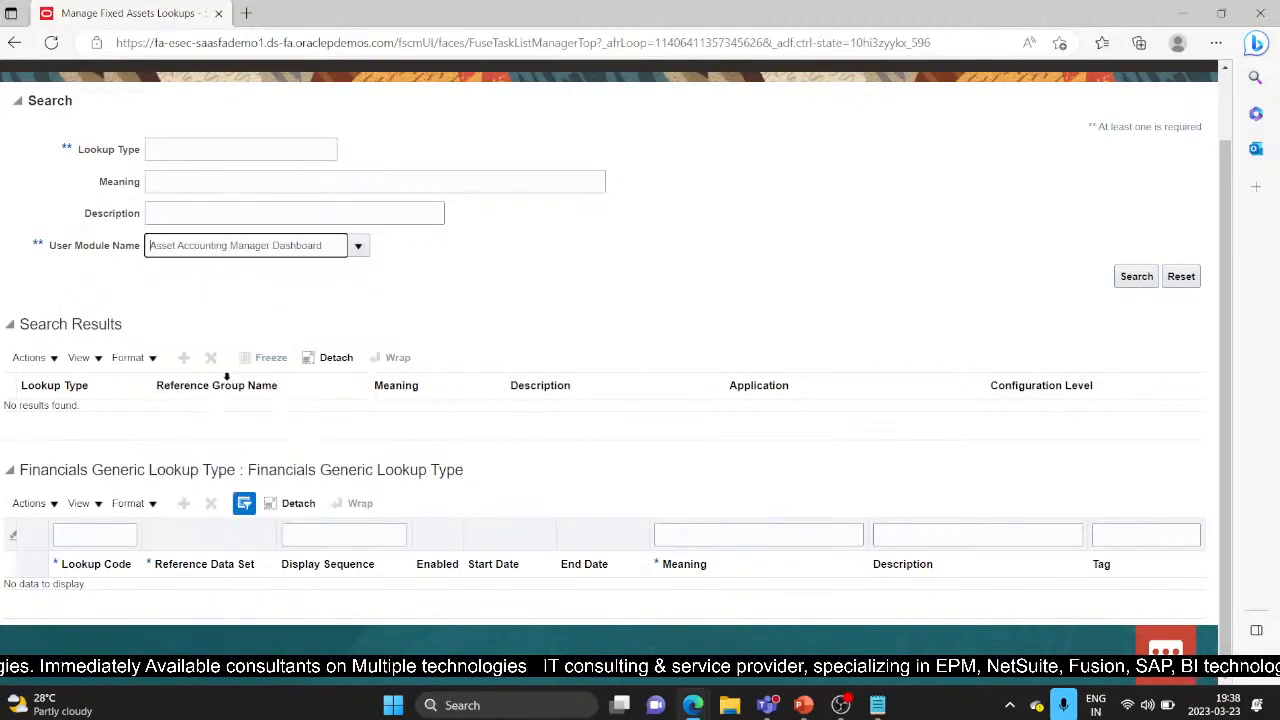
left_click(1118, 280)
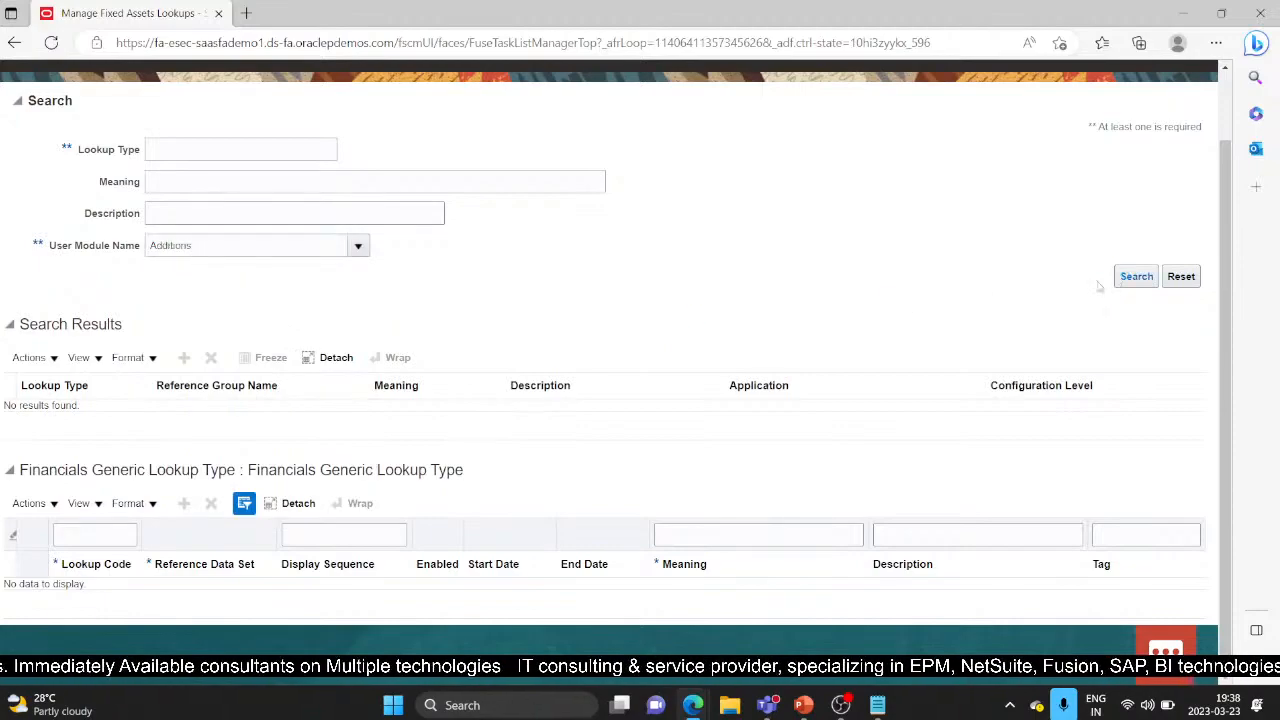
Step: Cancel the lookups page, returning to the Fixed Assets task list, and show the Tasks panel
scroll(680, 362, "up", 1)
left_click(1175, 127)
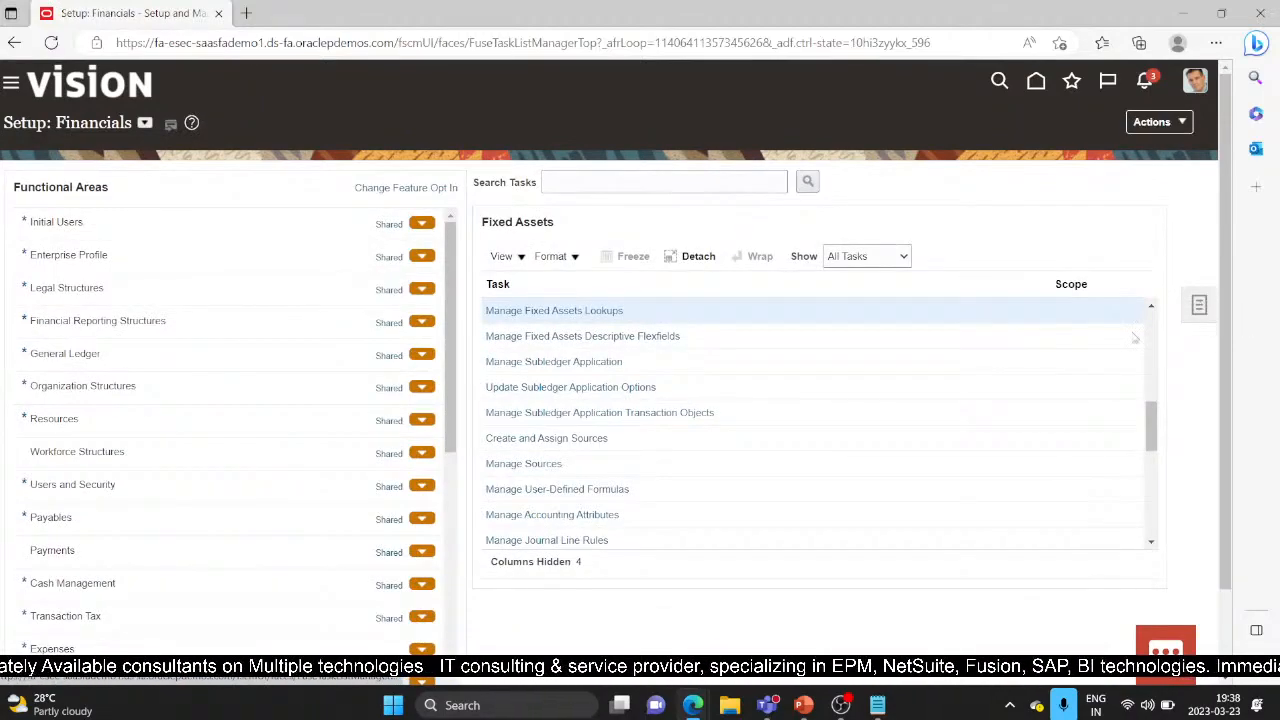
left_click(1201, 305)
Step: Search the setup tasks for 'Manage Standard lookups' and open the Manage Standard Lookups task
left_click(1058, 321)
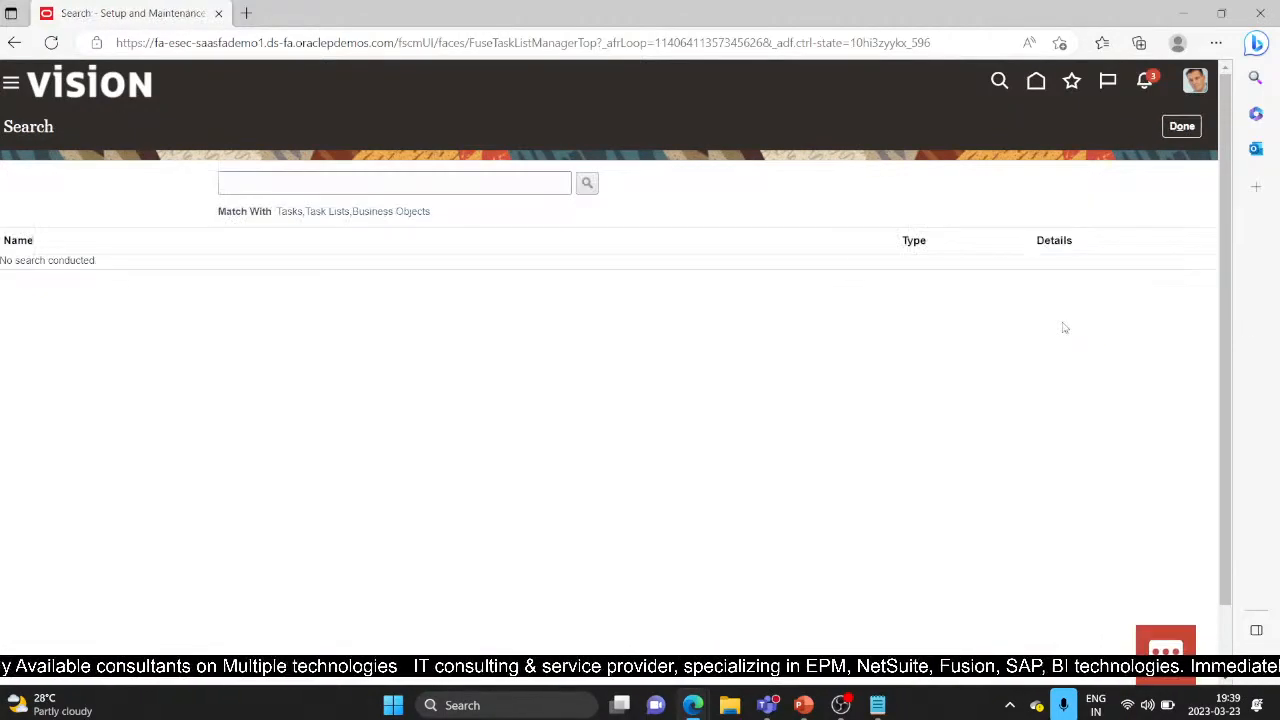
left_click(341, 181)
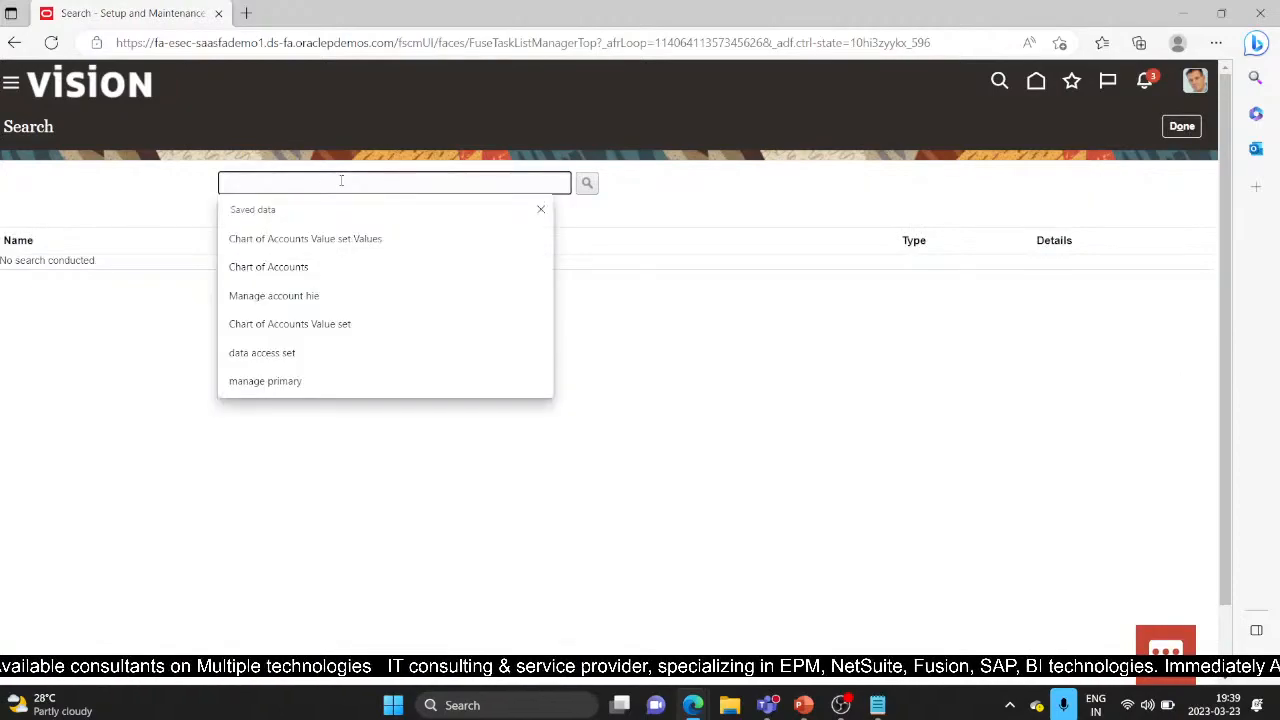
type("Manage ")
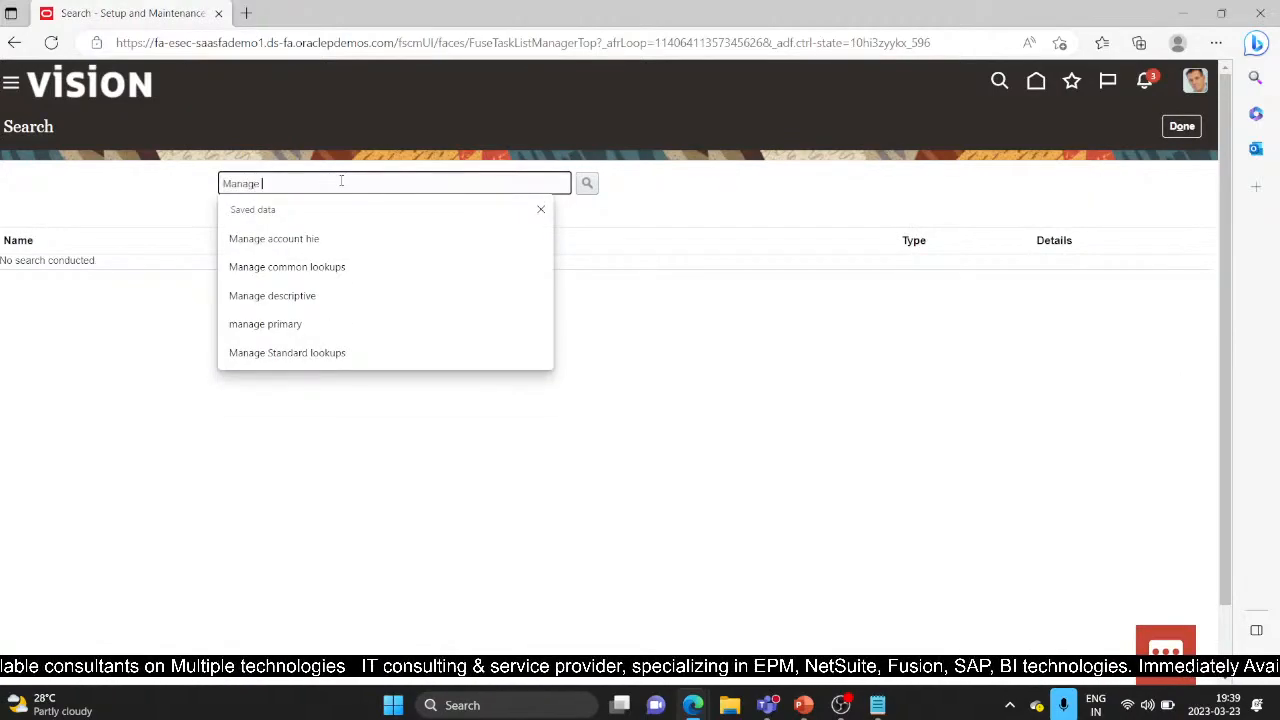
type("standa")
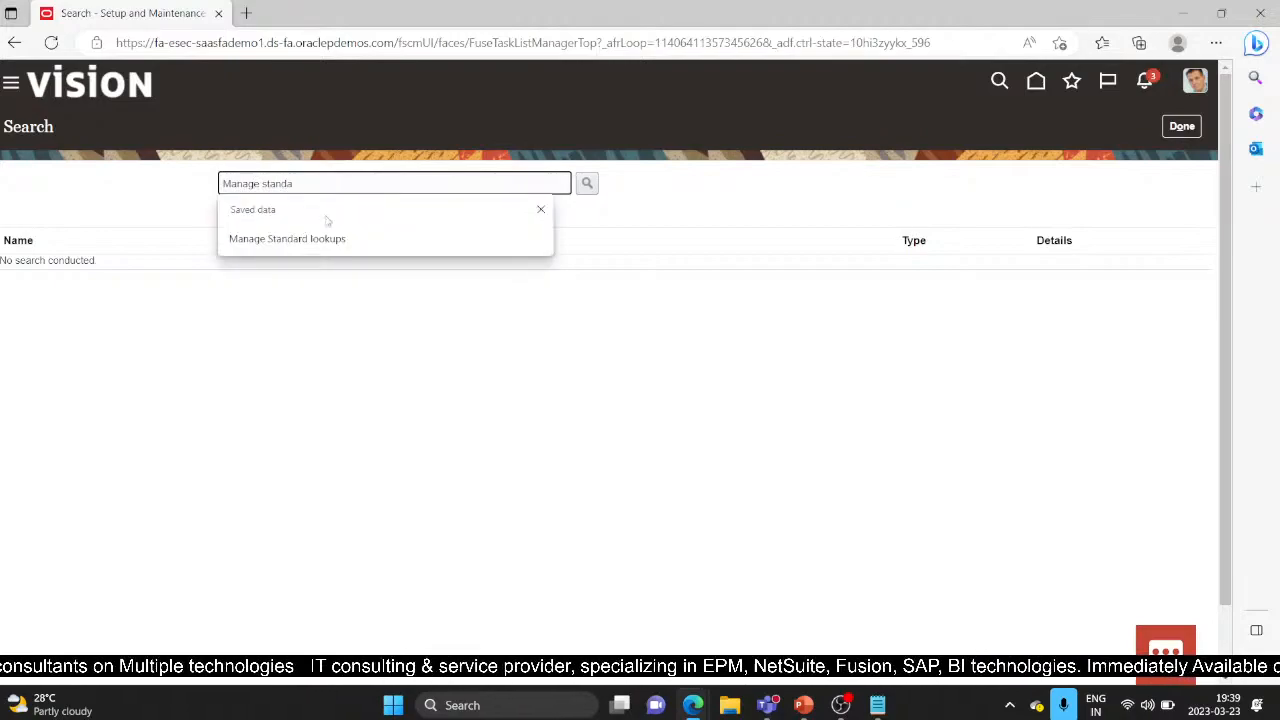
left_click(317, 239)
left_click(589, 190)
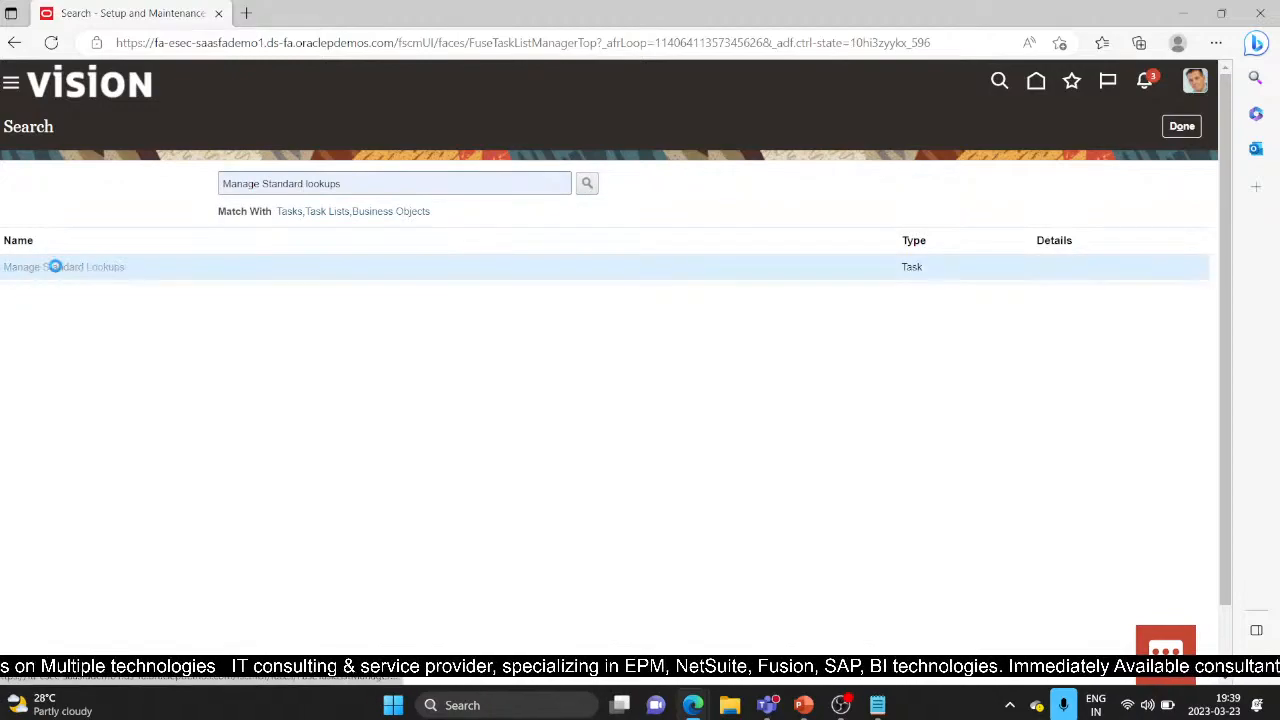
left_click(55, 266)
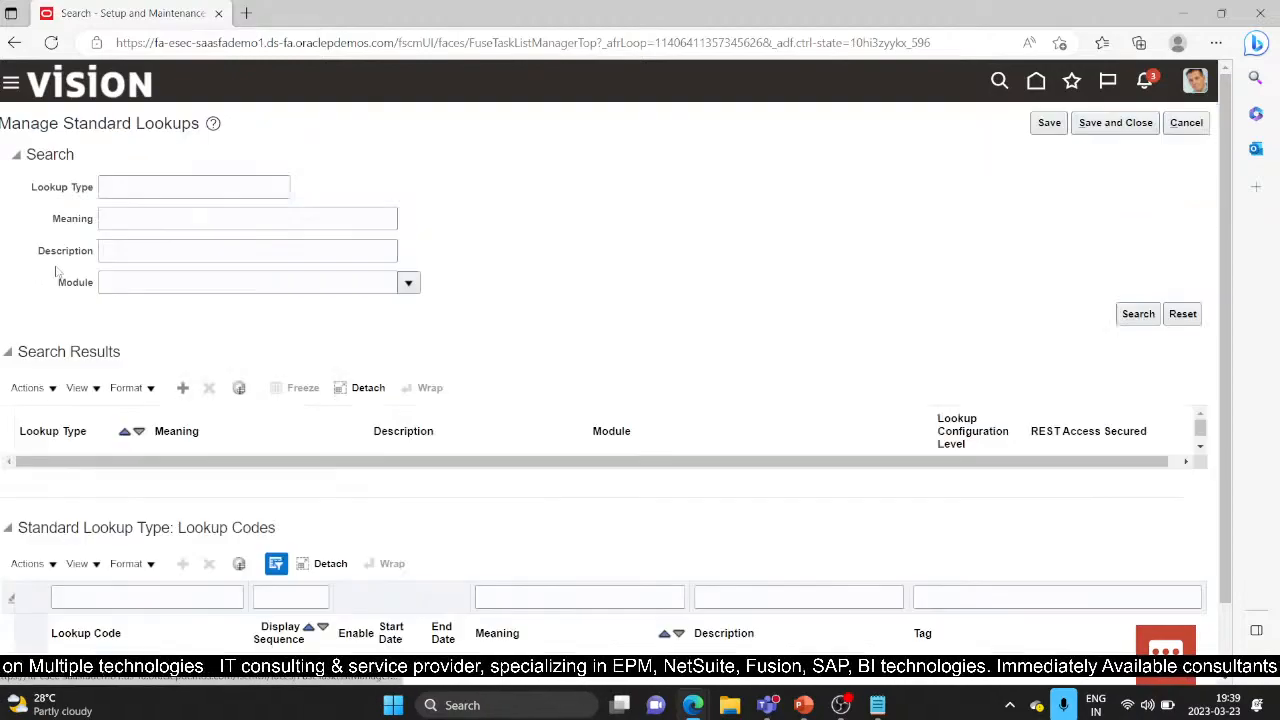
Step: Set the Module filter to the Assets application (FA) and search the standard lookups
left_click(408, 285)
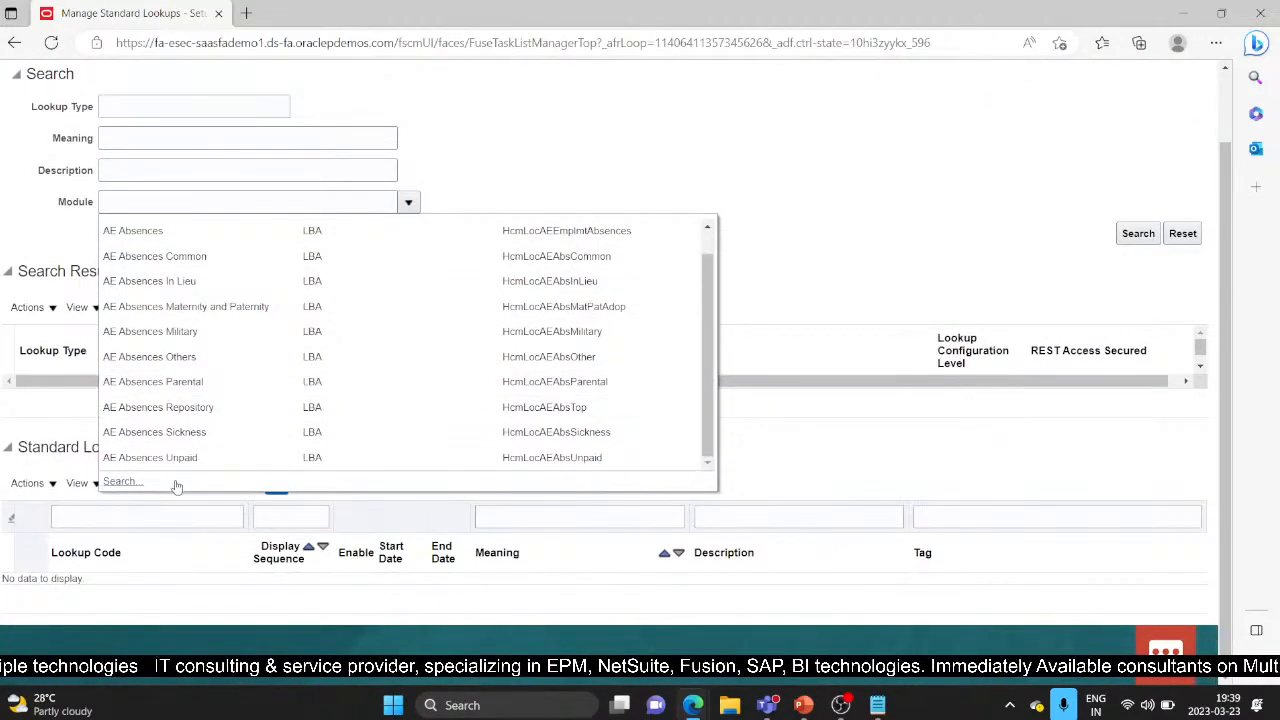
left_click(124, 483)
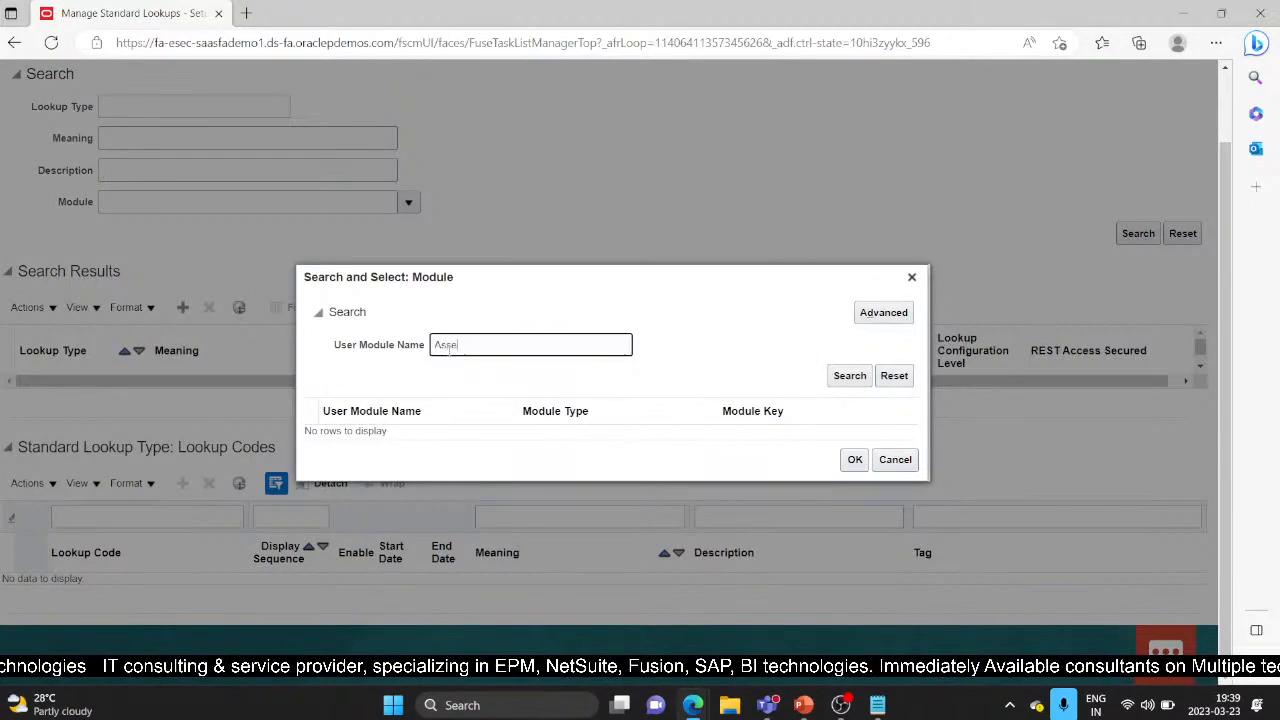
key("Return")
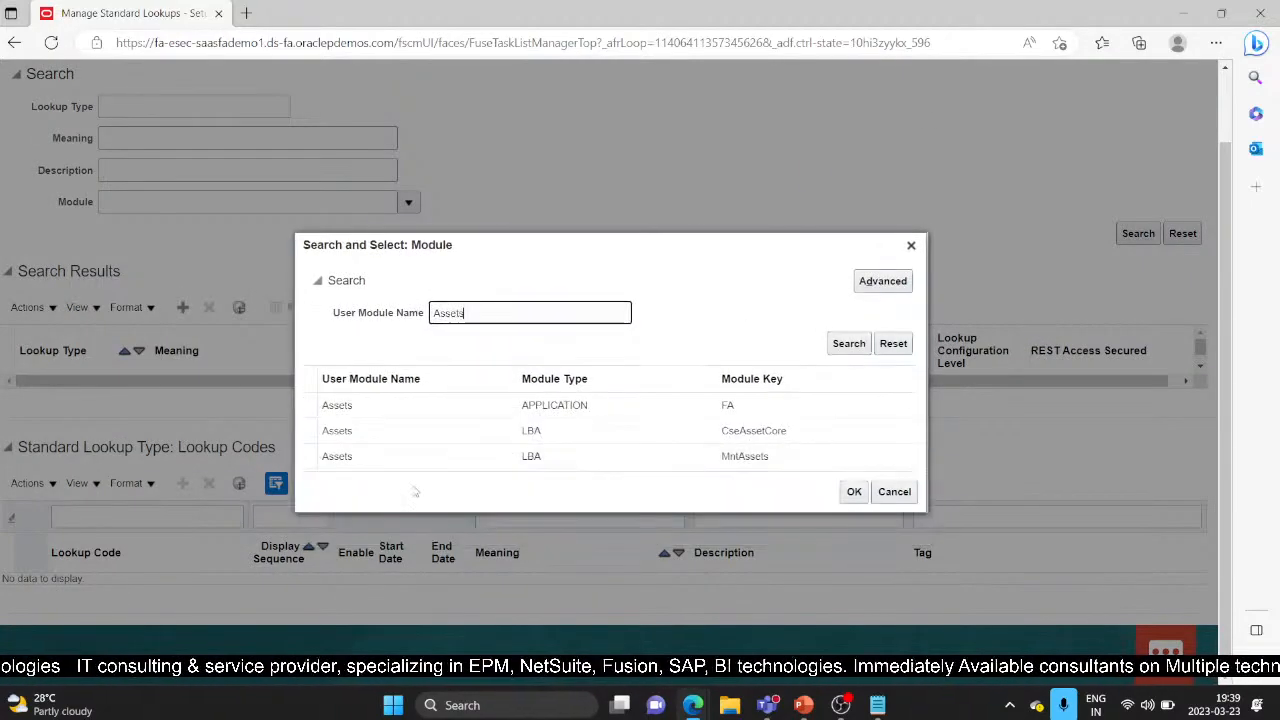
left_click(468, 403)
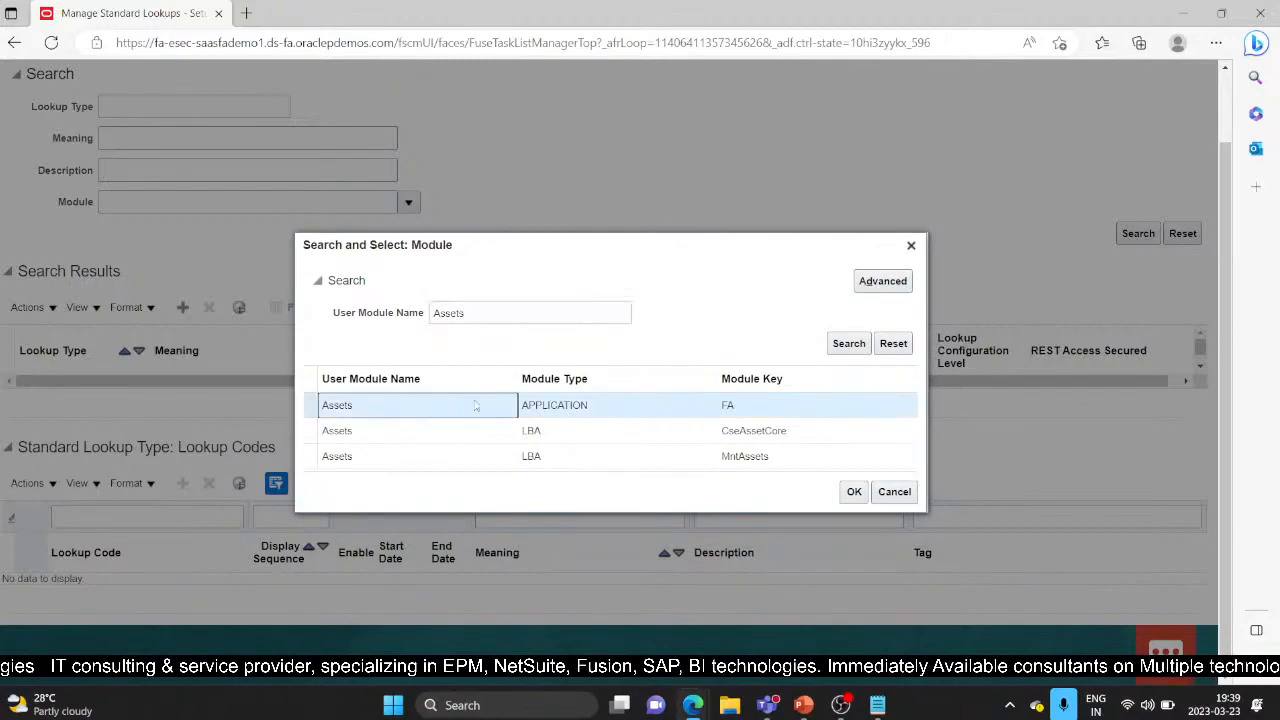
left_click(854, 491)
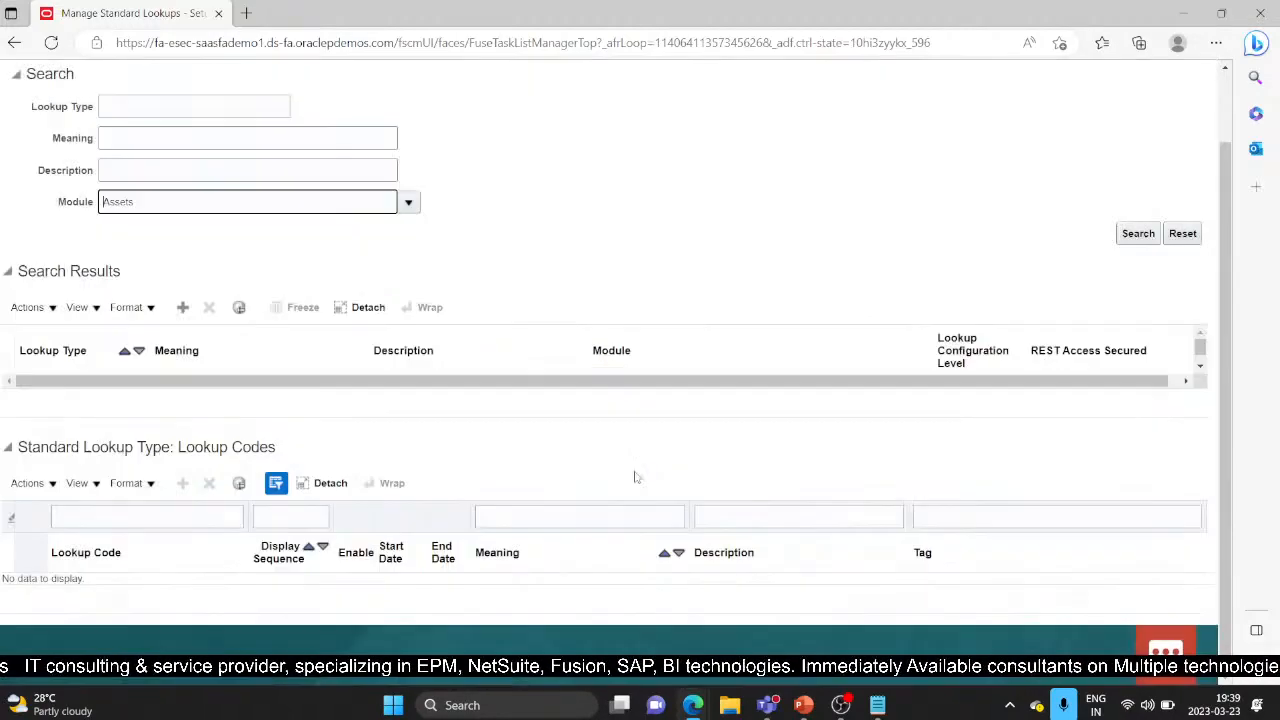
left_click(1138, 233)
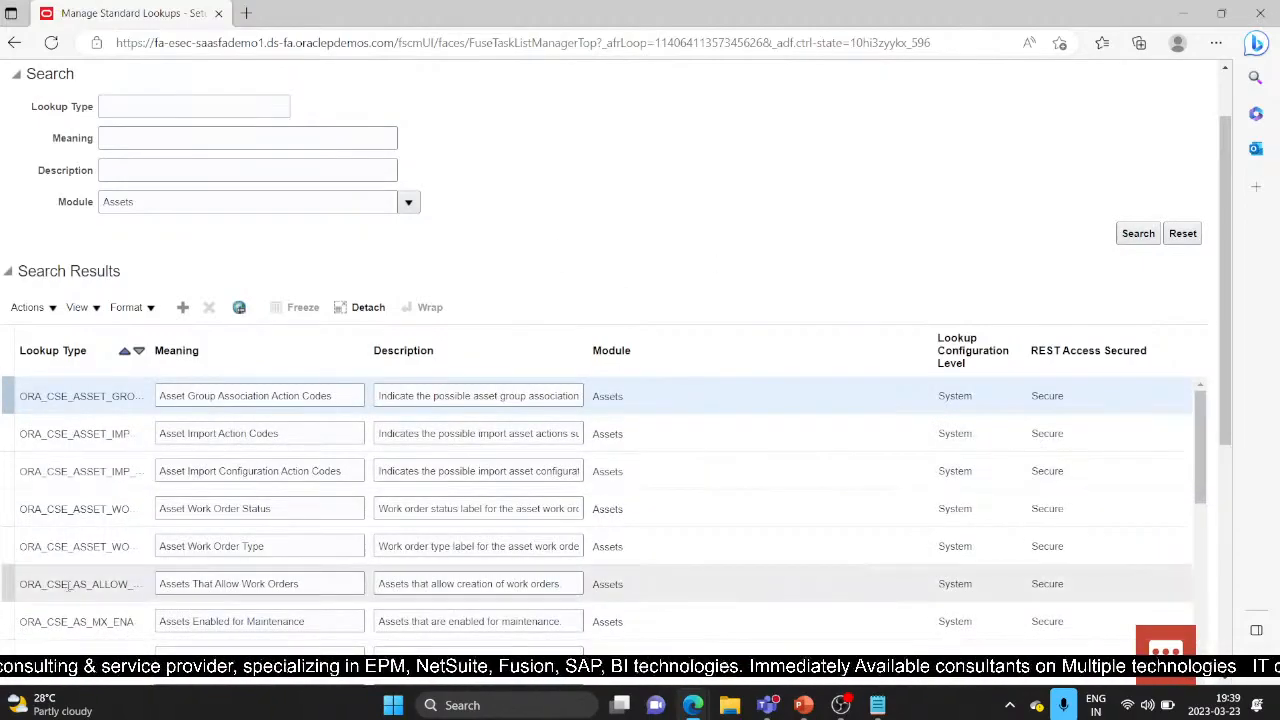
Step: Scroll the Assets lookup results and review the asset hierarchy lookup's codes
scroll(1224, 403, "down", 3)
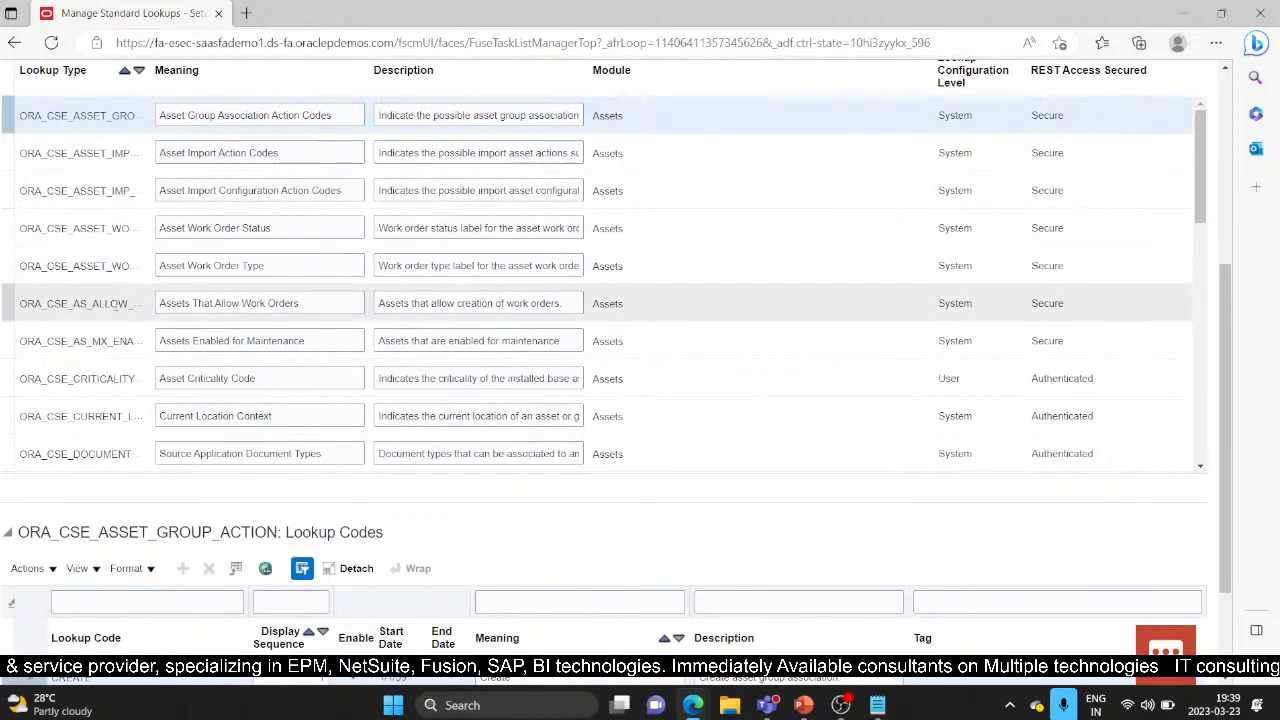
left_click_drag(1198, 190, 1203, 294)
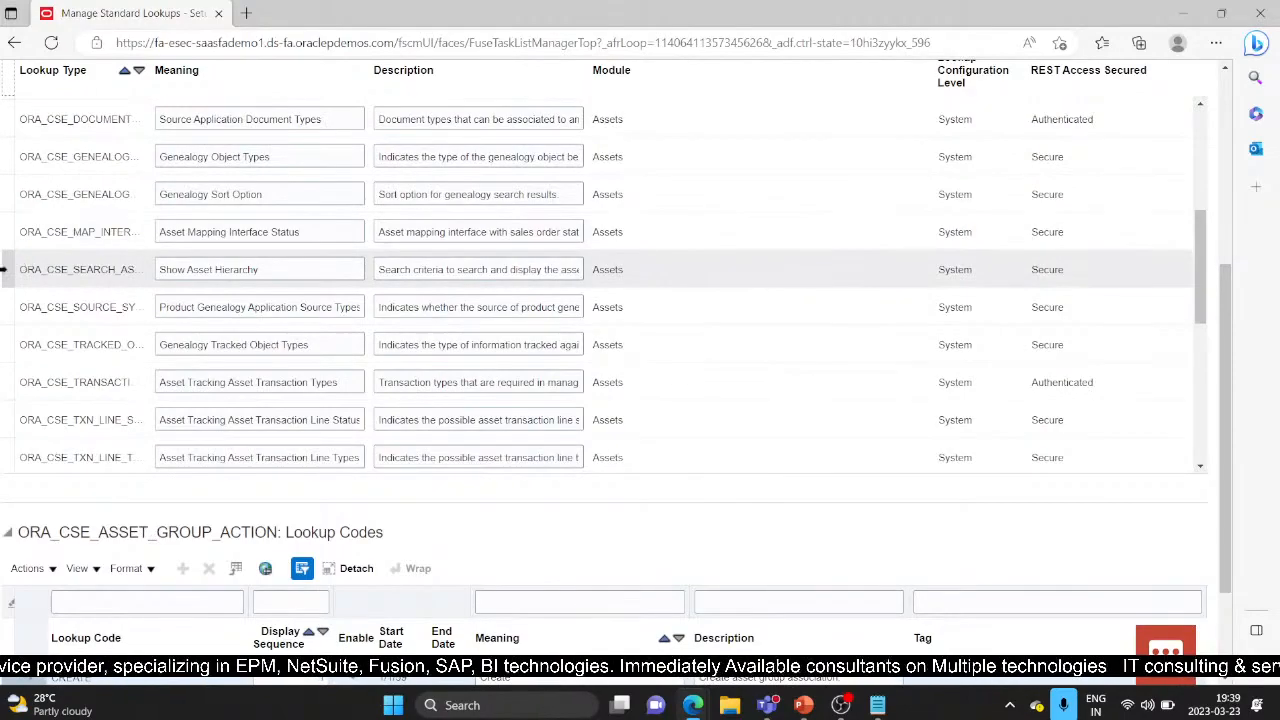
left_click(260, 269)
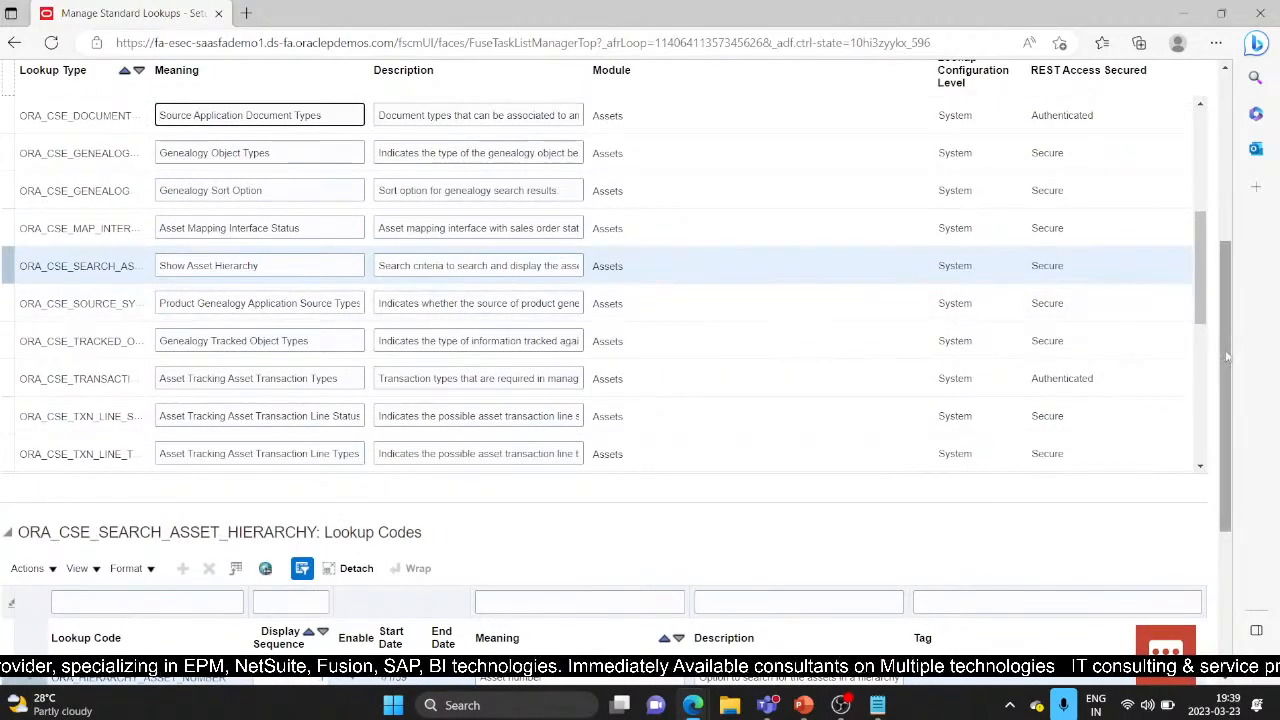
scroll(1228, 357, "down", 3)
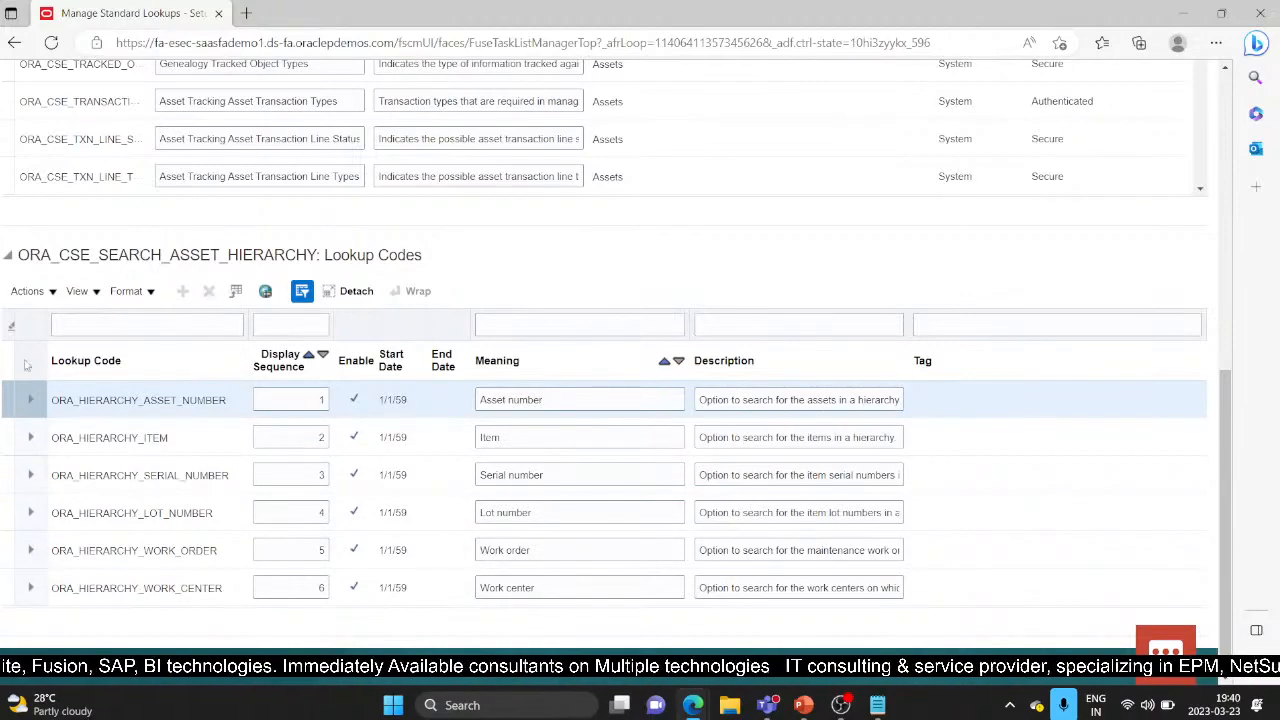
scroll(175, 320, "up", 4)
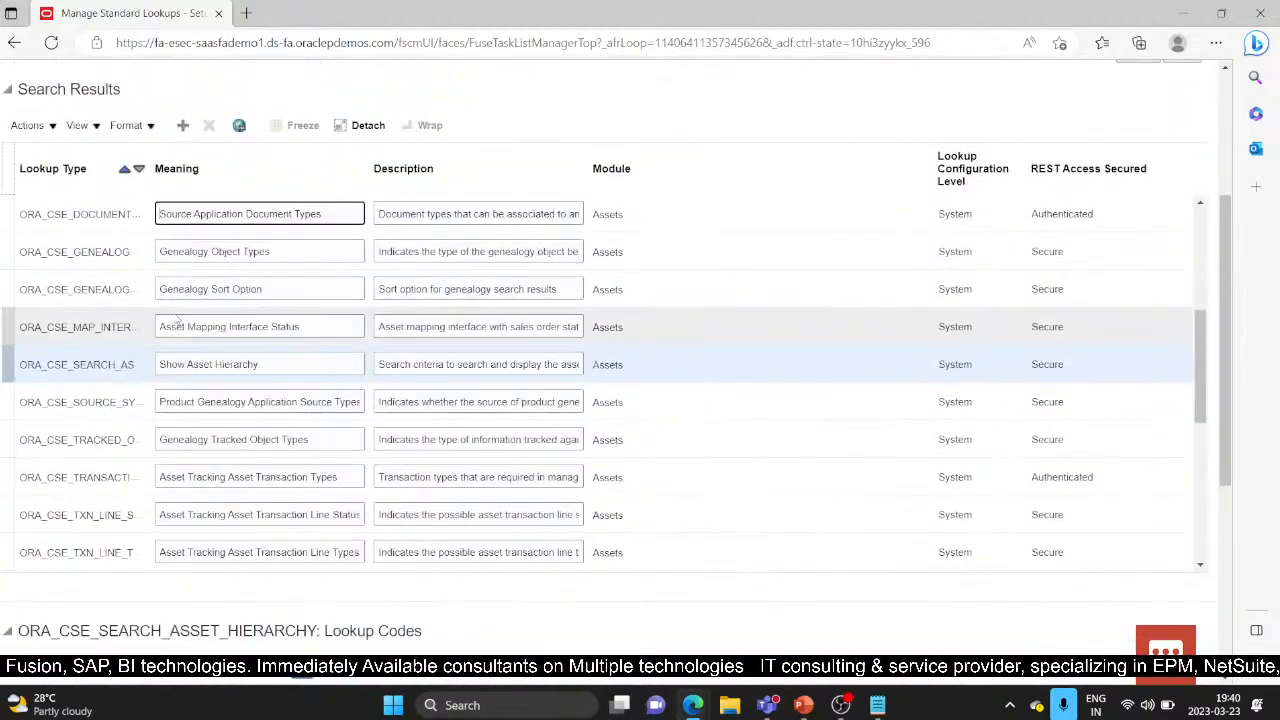
scroll(160, 205, "up", 1)
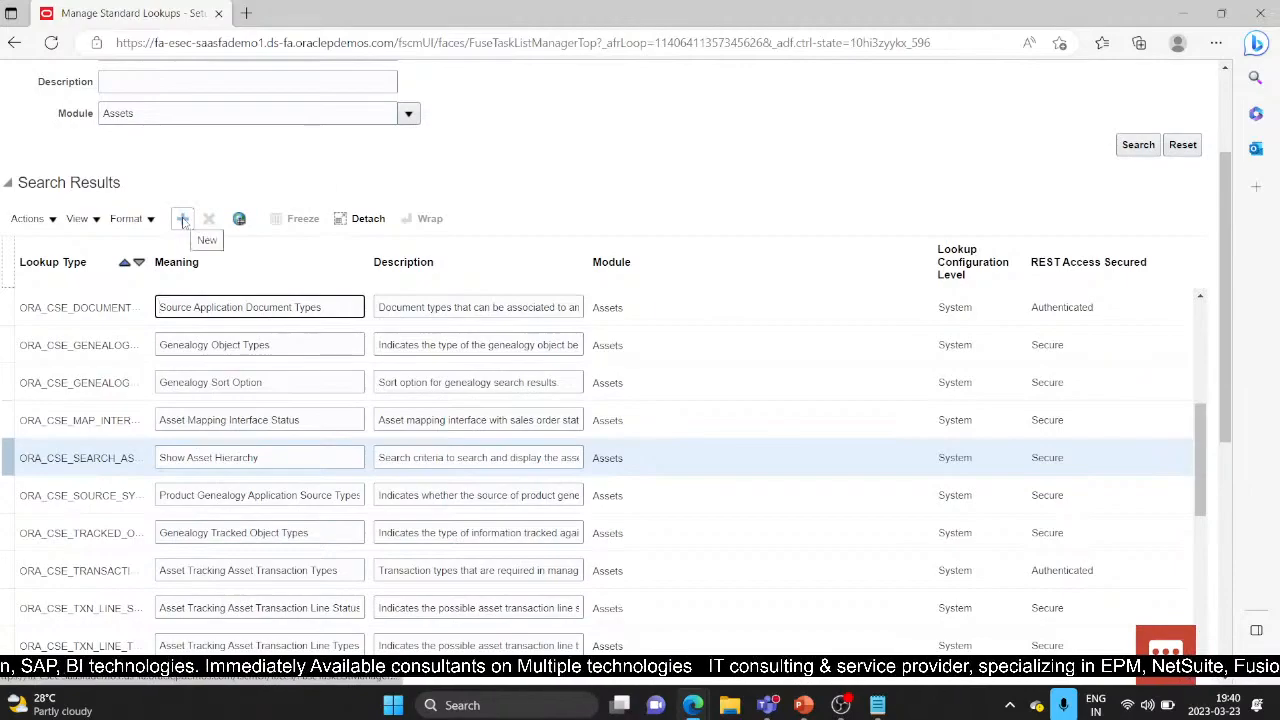
scroll(183, 222, "down", 5)
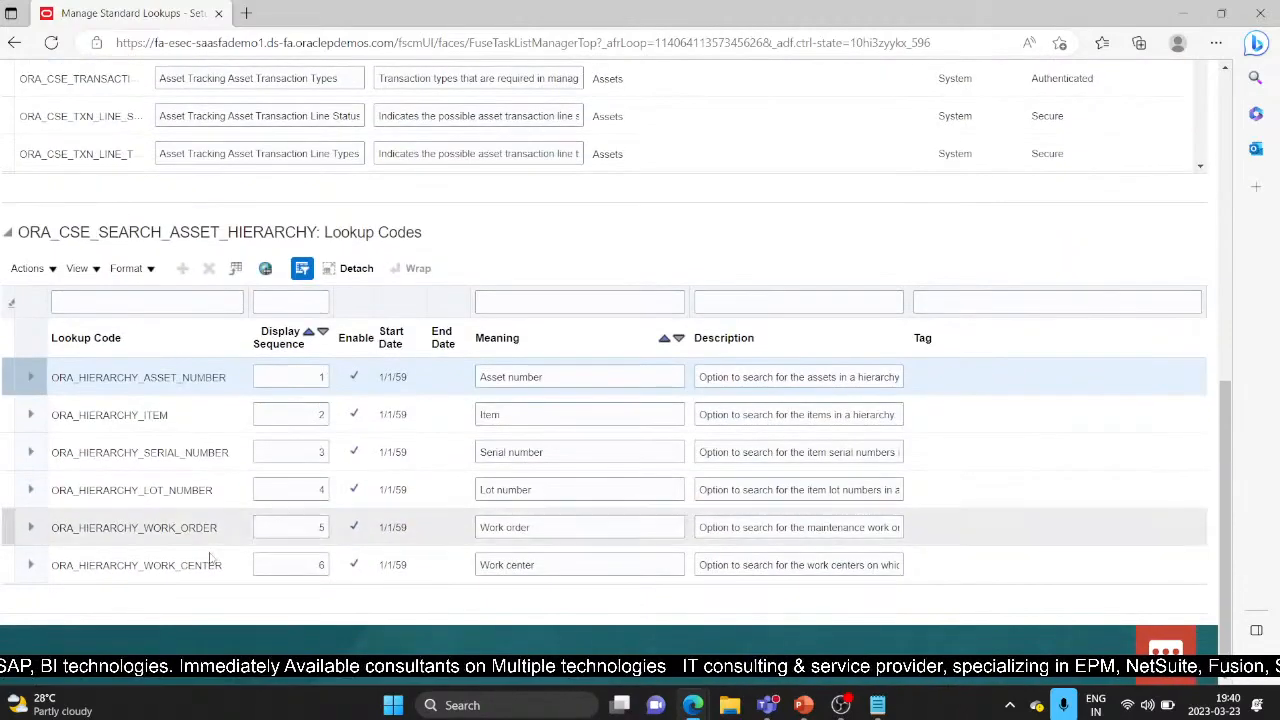
scroll(245, 377, "up", 4)
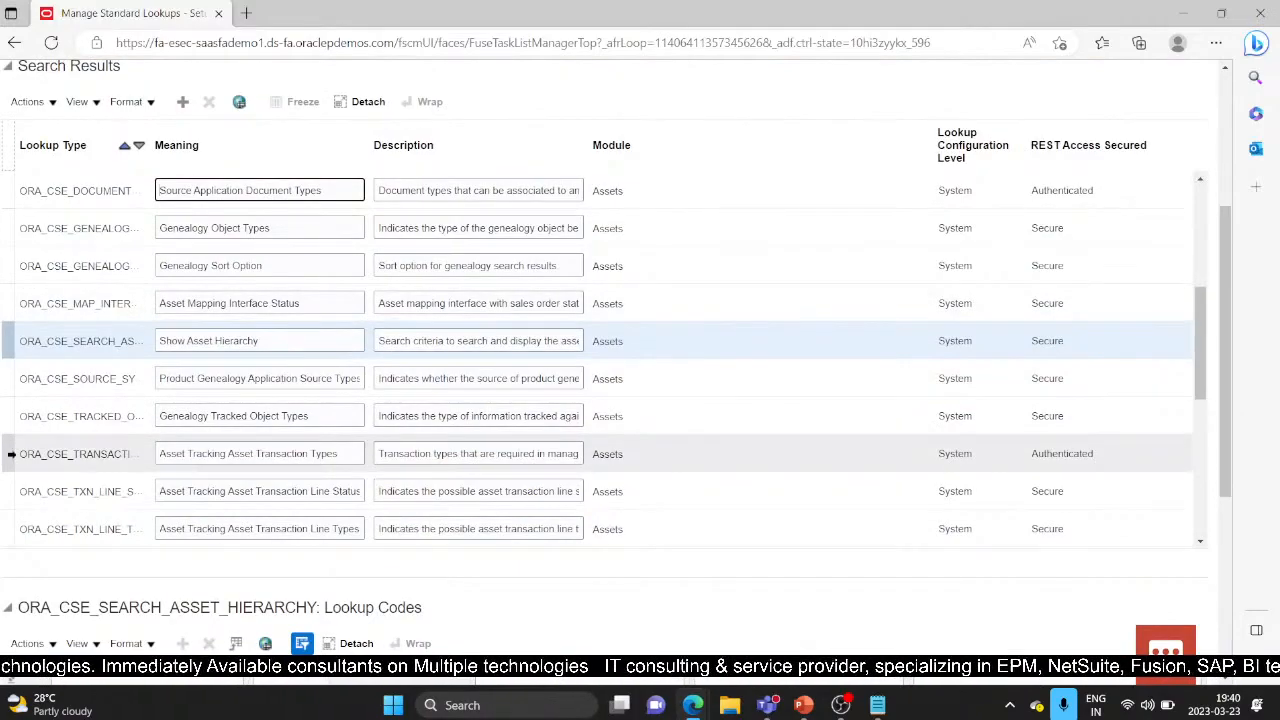
Step: Review ORA_CSE_TRANSACTION_TYPE codes like Manual asset update and Drop shipment, then return to the page top
left_click(220, 450)
scroll(344, 455, "down", 6)
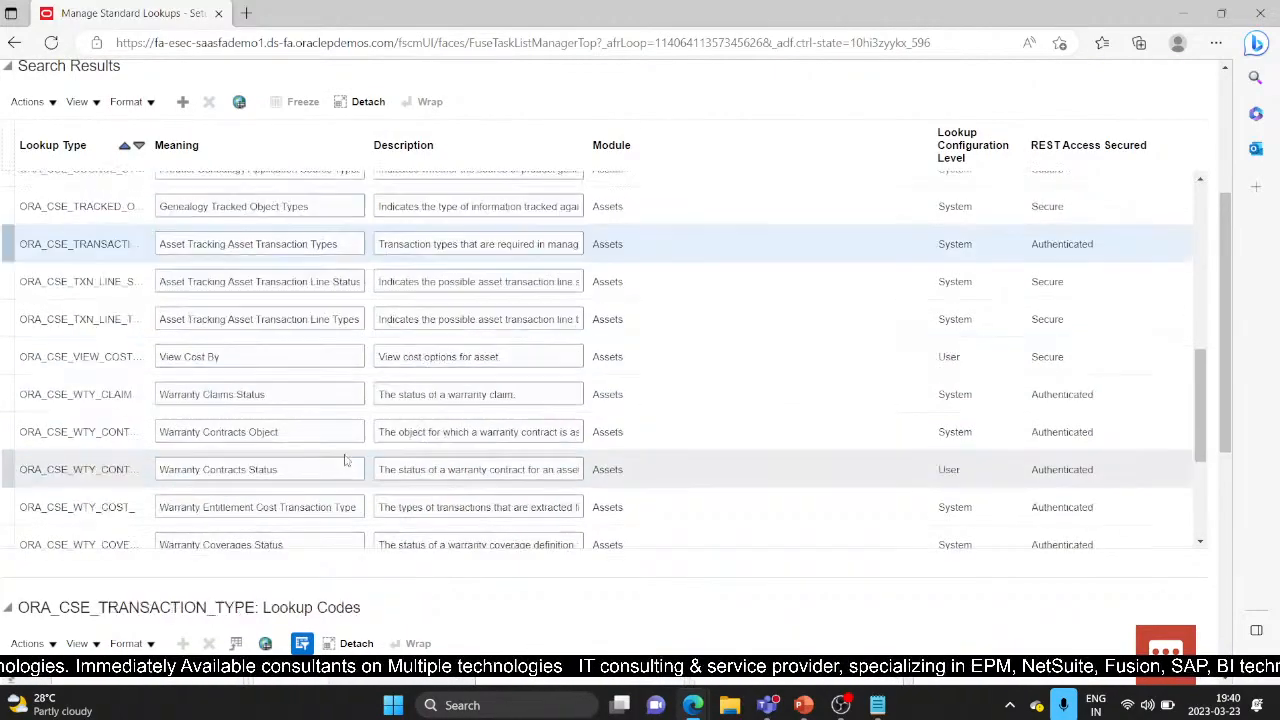
scroll(172, 425, "down", 4)
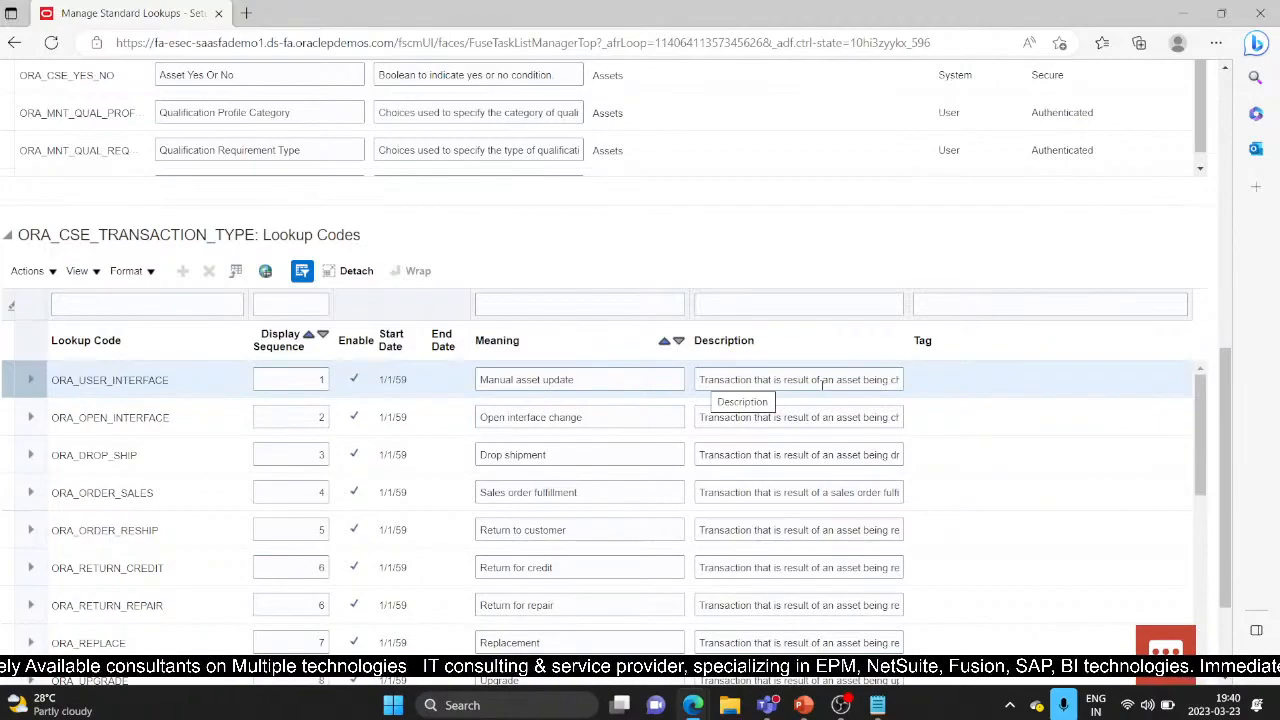
left_click_drag(1197, 406, 1196, 515)
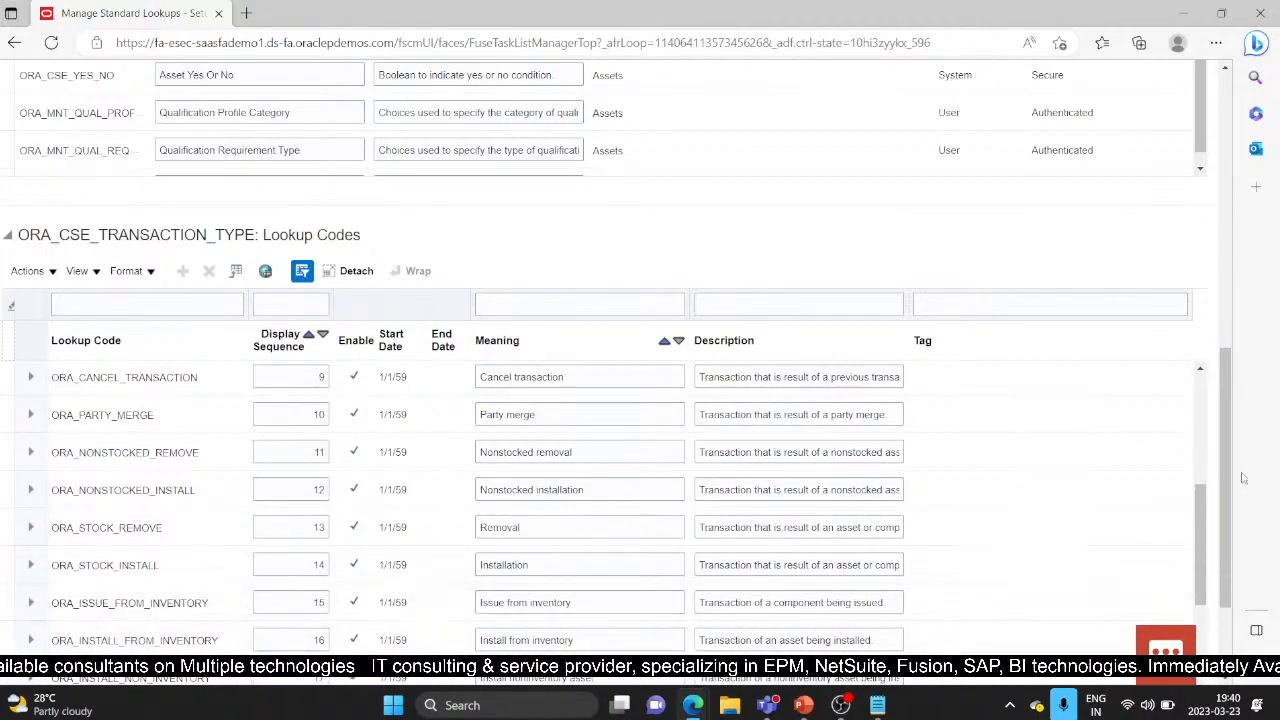
left_click_drag(1222, 488, 1211, 233)
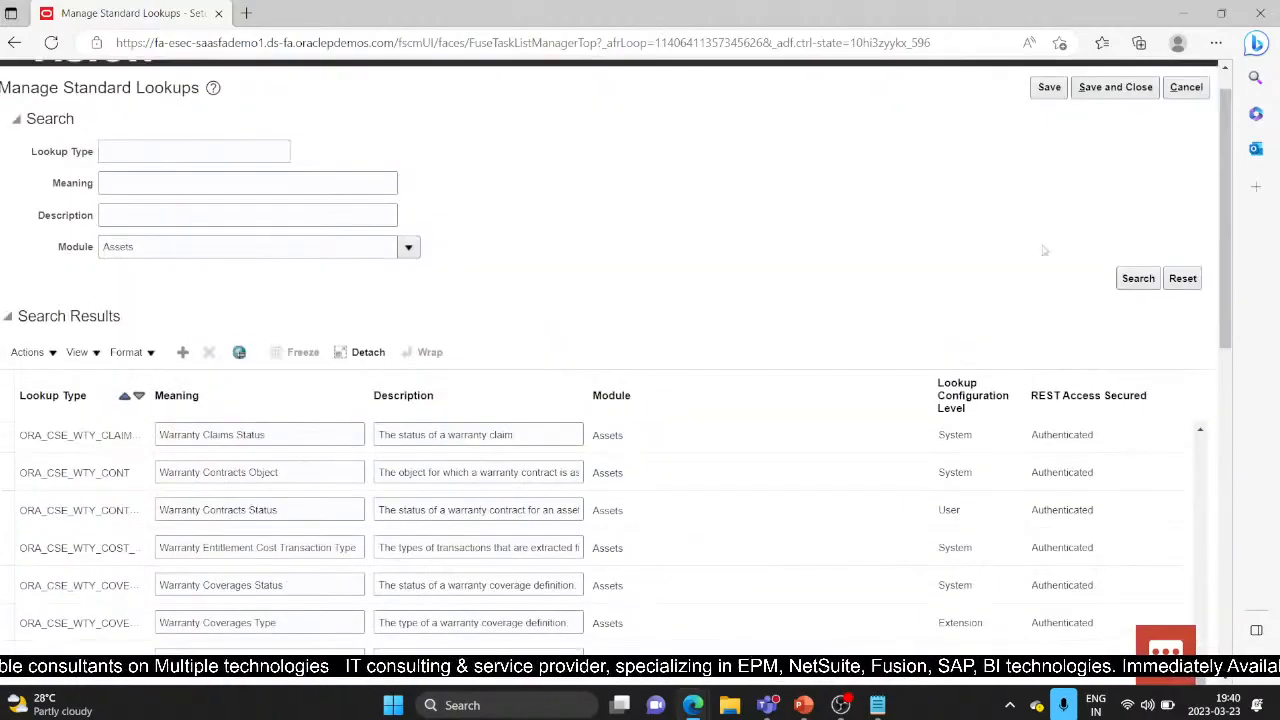
Step: Leave standard lookups and reach Manage Common Lookups through a 'Manage Common lookups' task search
left_click(1186, 87)
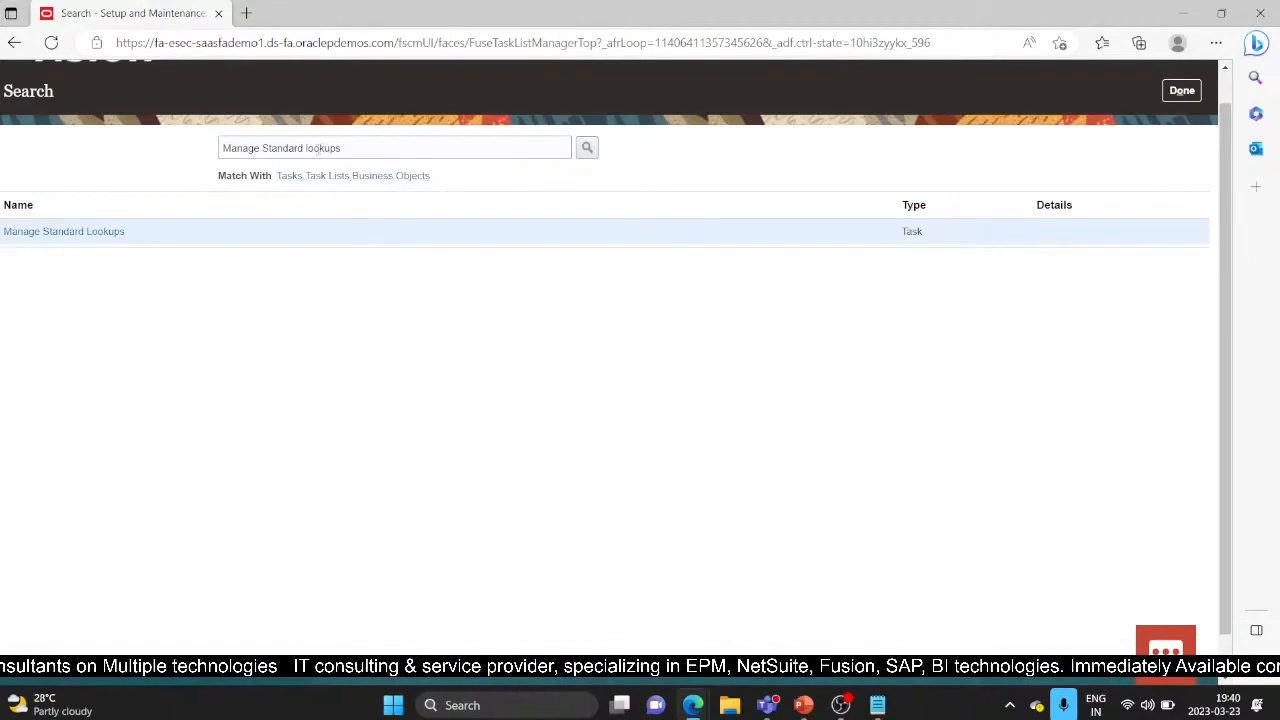
left_click(306, 148)
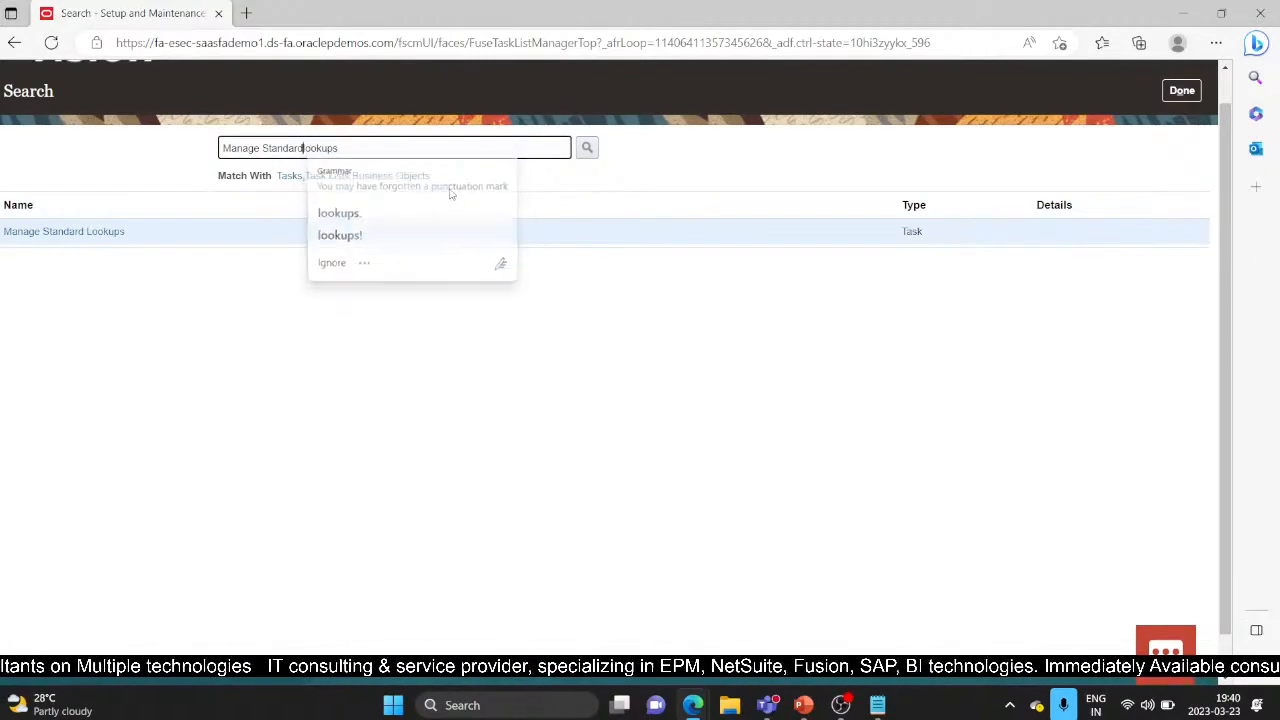
key("BackSpace")
key("BackSpace")
key("BackSpace")
key("BackSpace")
key("BackSpace")
key("BackSpace")
key("BackSpace")
key("BackSpace")
key("BackSpace")
type("Common")
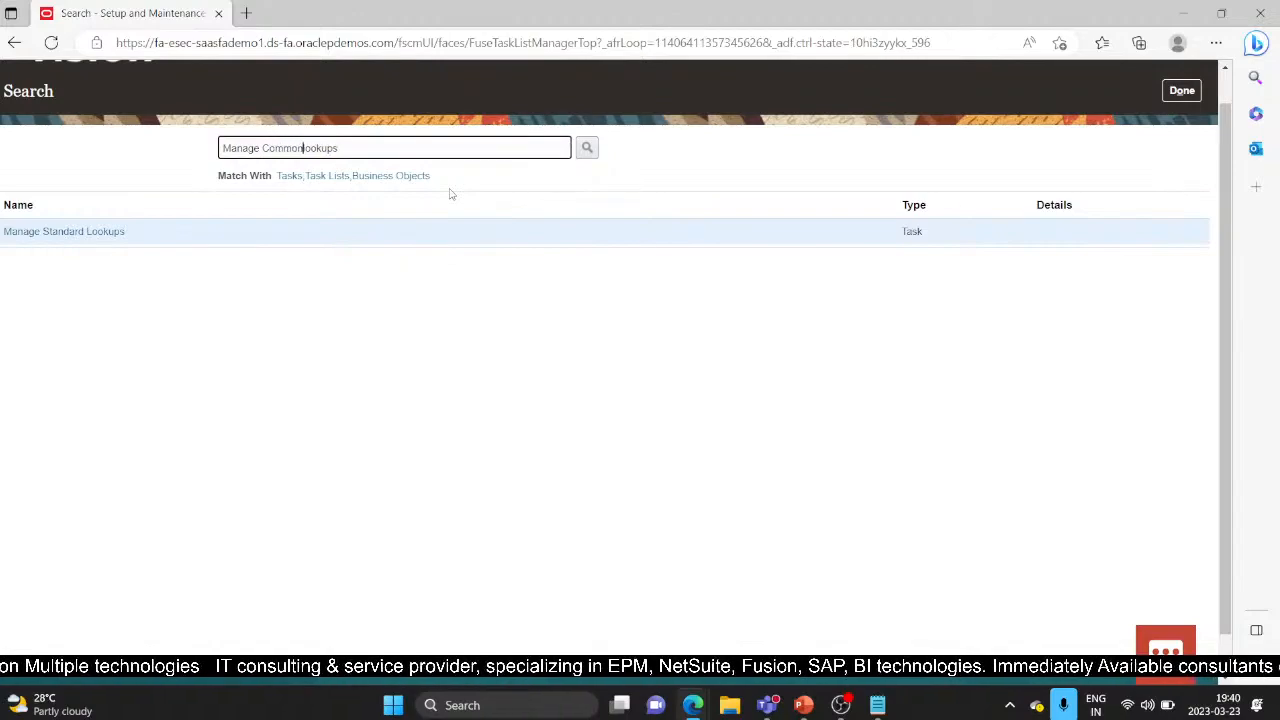
key("Return")
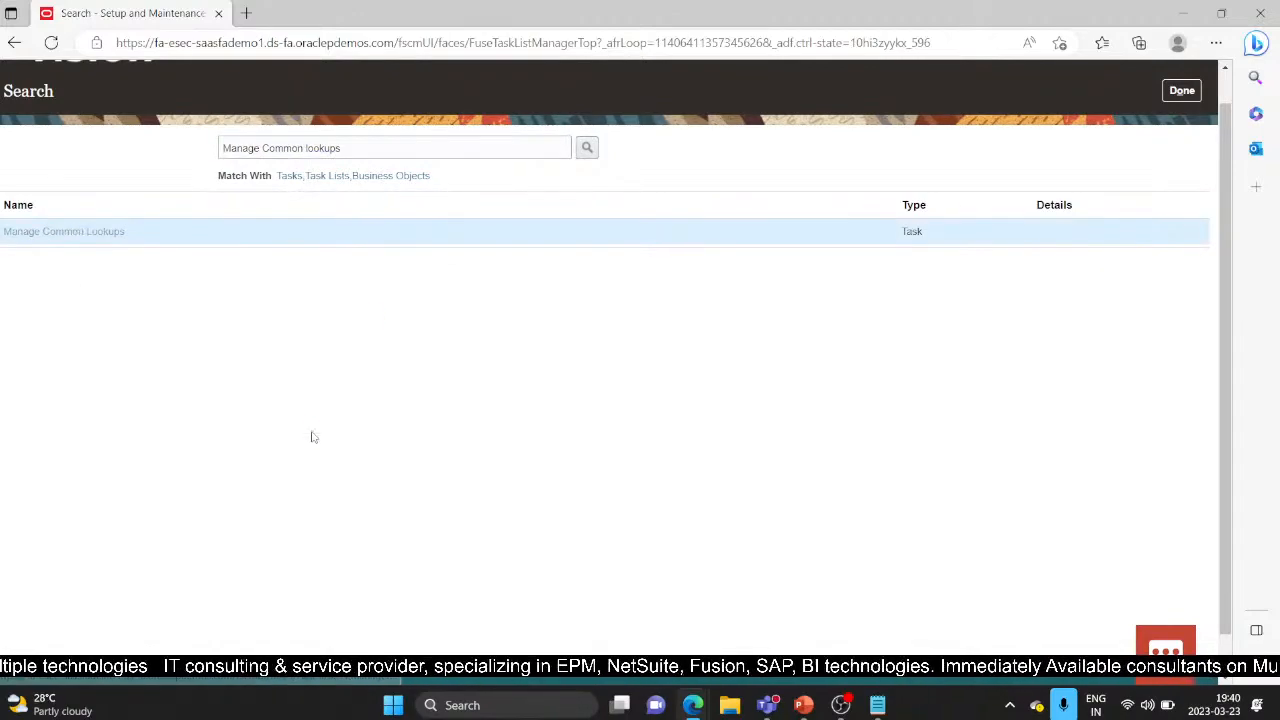
left_click(408, 250)
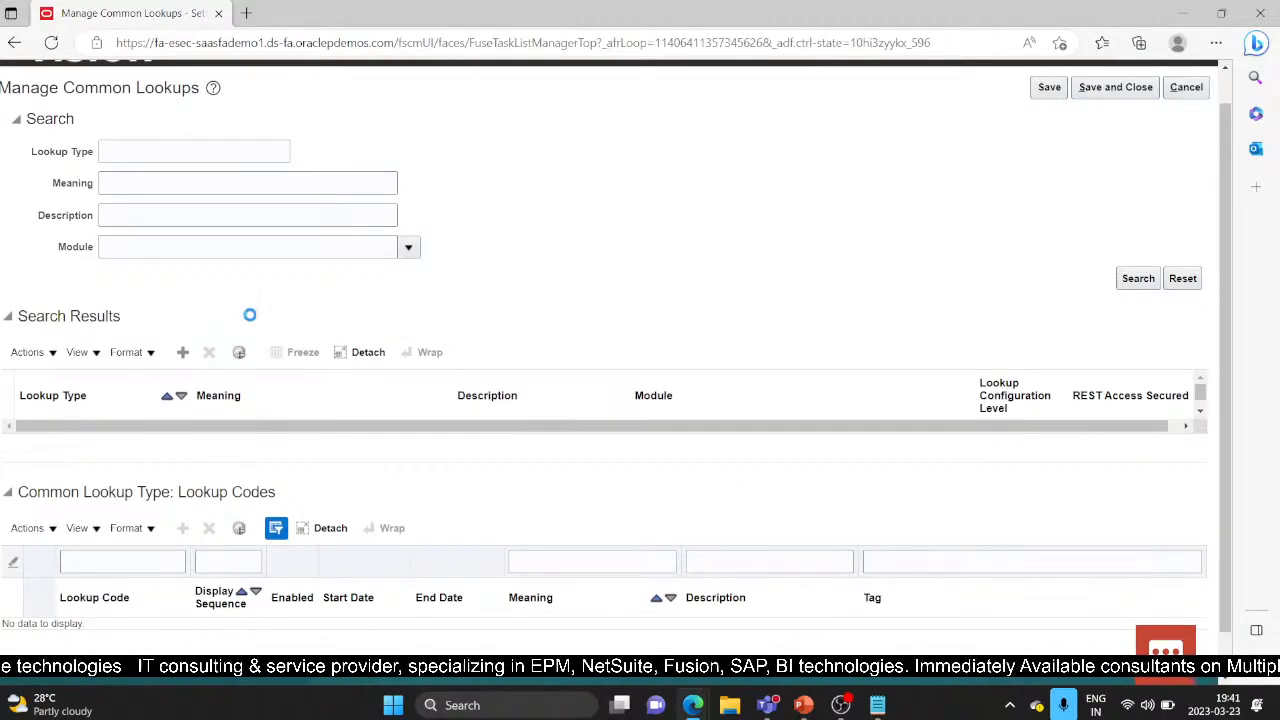
Step: List the Assets common lookups, showing XX_COUNTRY with codes xx_ap, xx_ts, xx_kr and xx_tn
left_click(252, 320)
left_click(1137, 278)
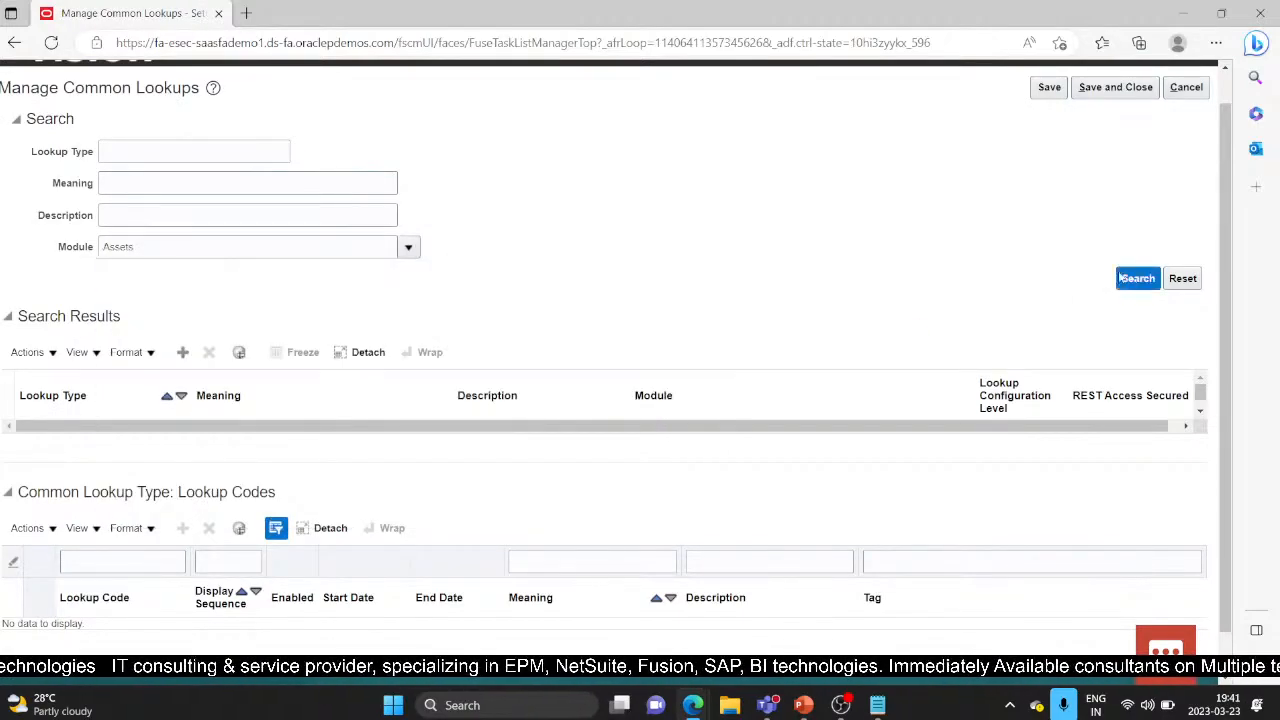
scroll(213, 513, "down", 3)
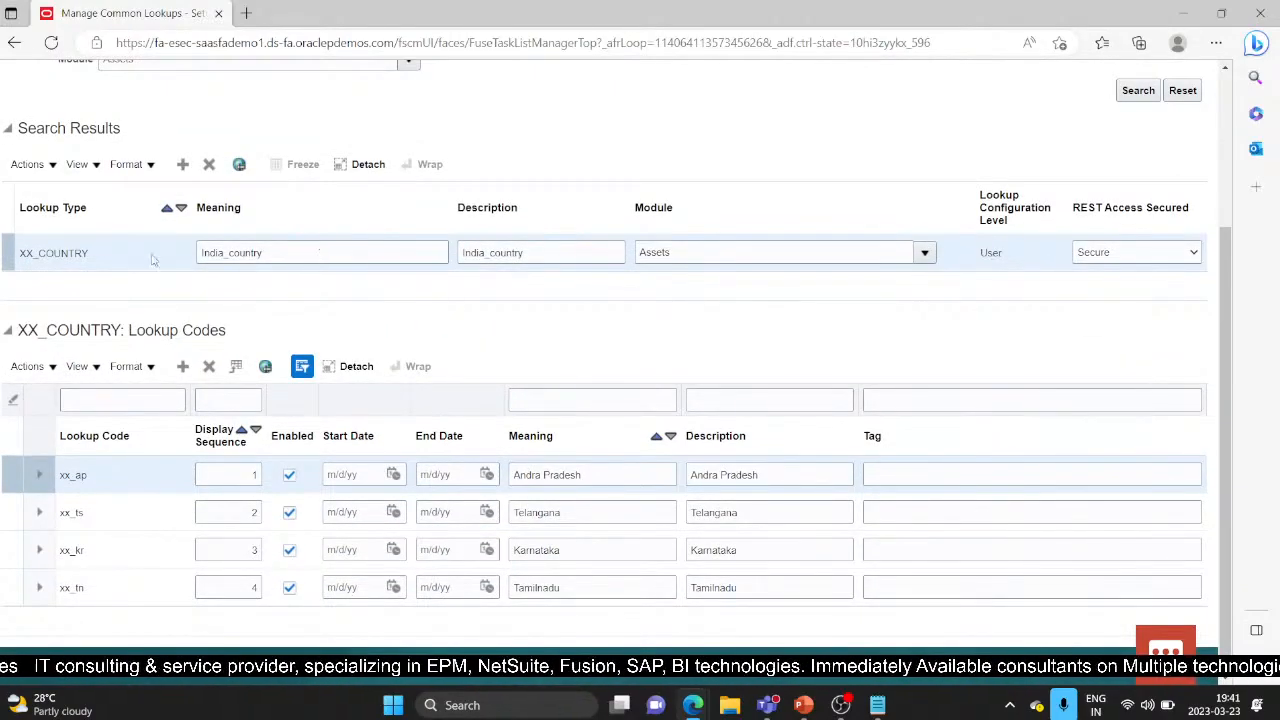
Step: Keep XX_COUNTRY's REST Access Secured value as Secure, then add a new lookup type row
left_click(1194, 253)
left_click(1147, 301)
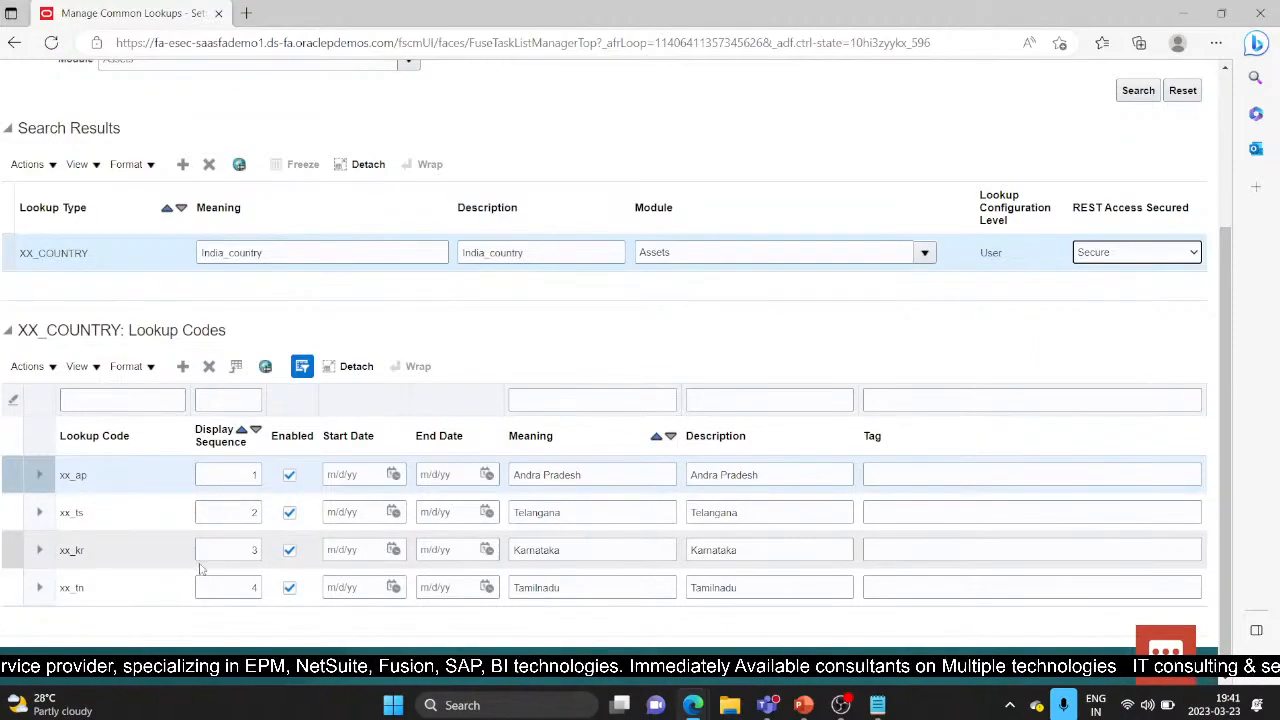
scroll(311, 440, "up", 2)
scroll(311, 440, "down", 3)
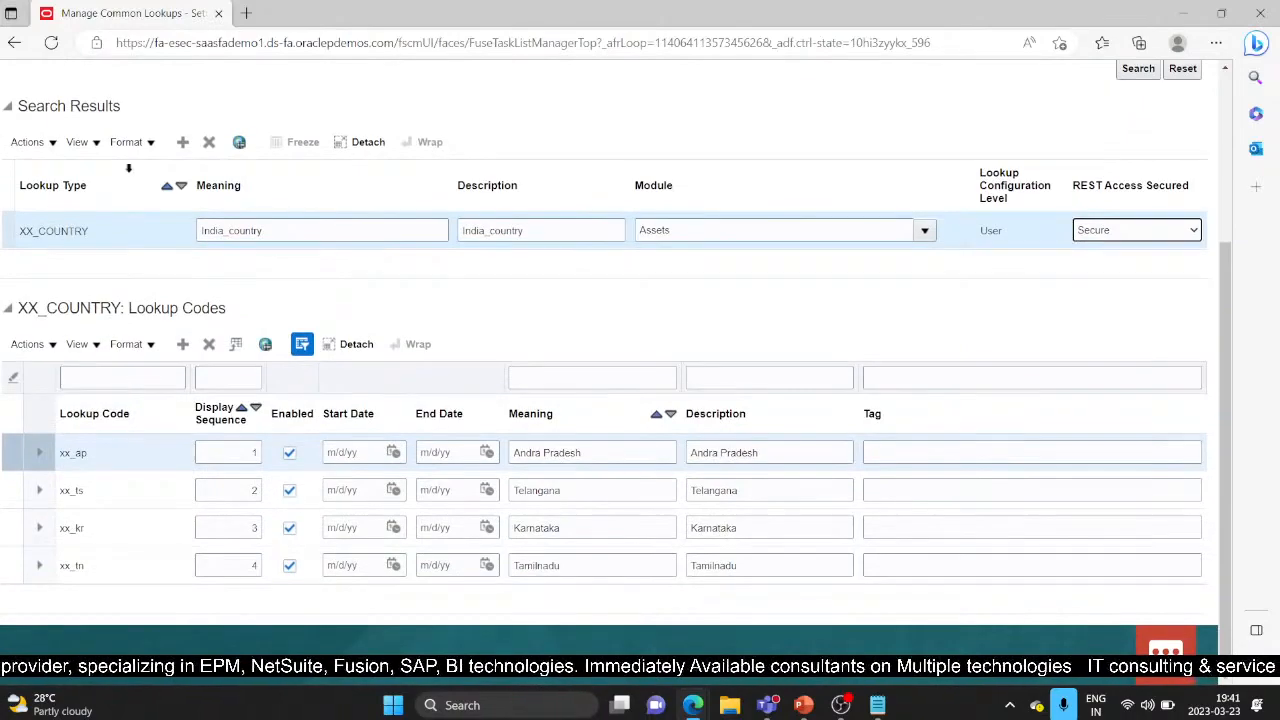
left_click(182, 142)
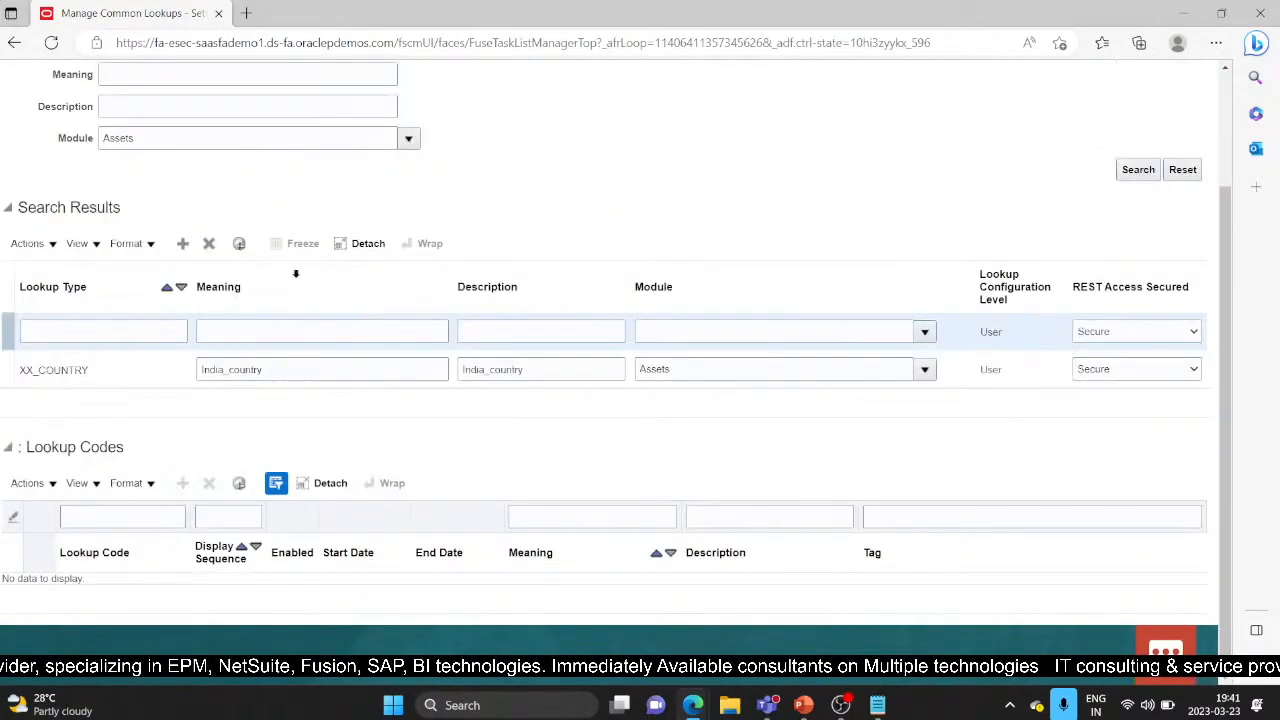
Step: Try the new lookup row's code and meaning fields, then discard it with Cancel
left_click(91, 334)
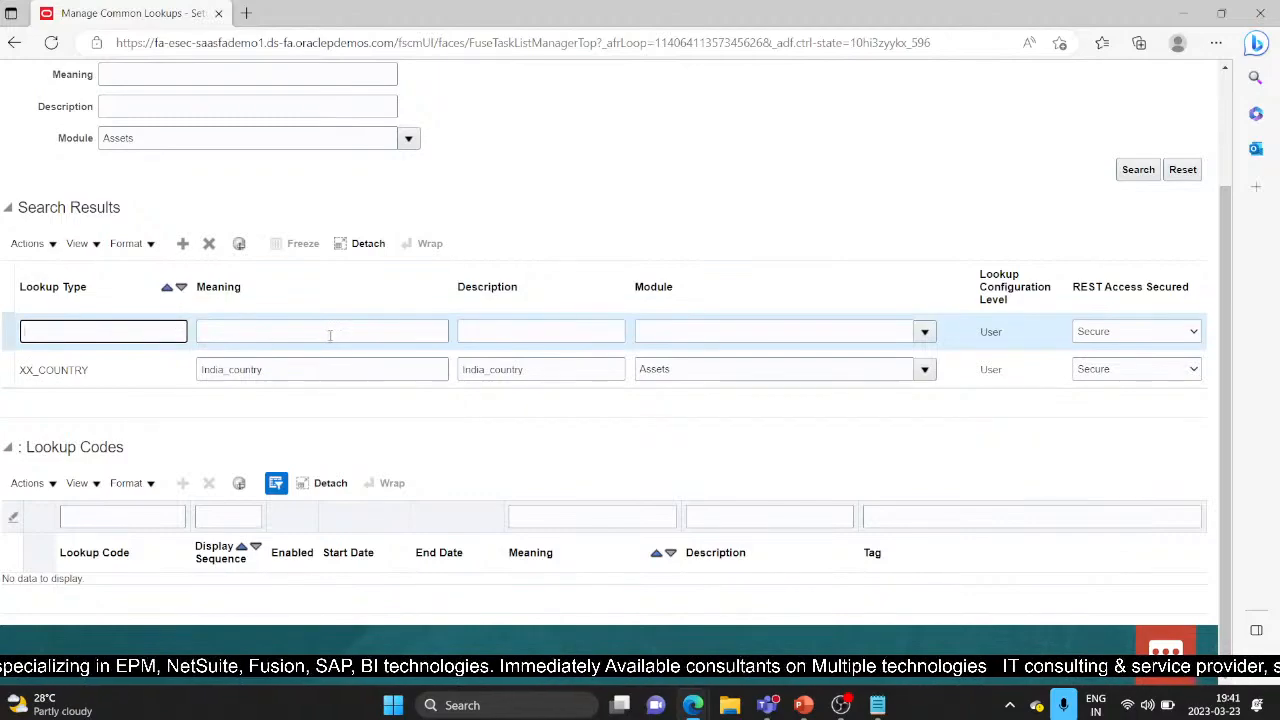
left_click(284, 330)
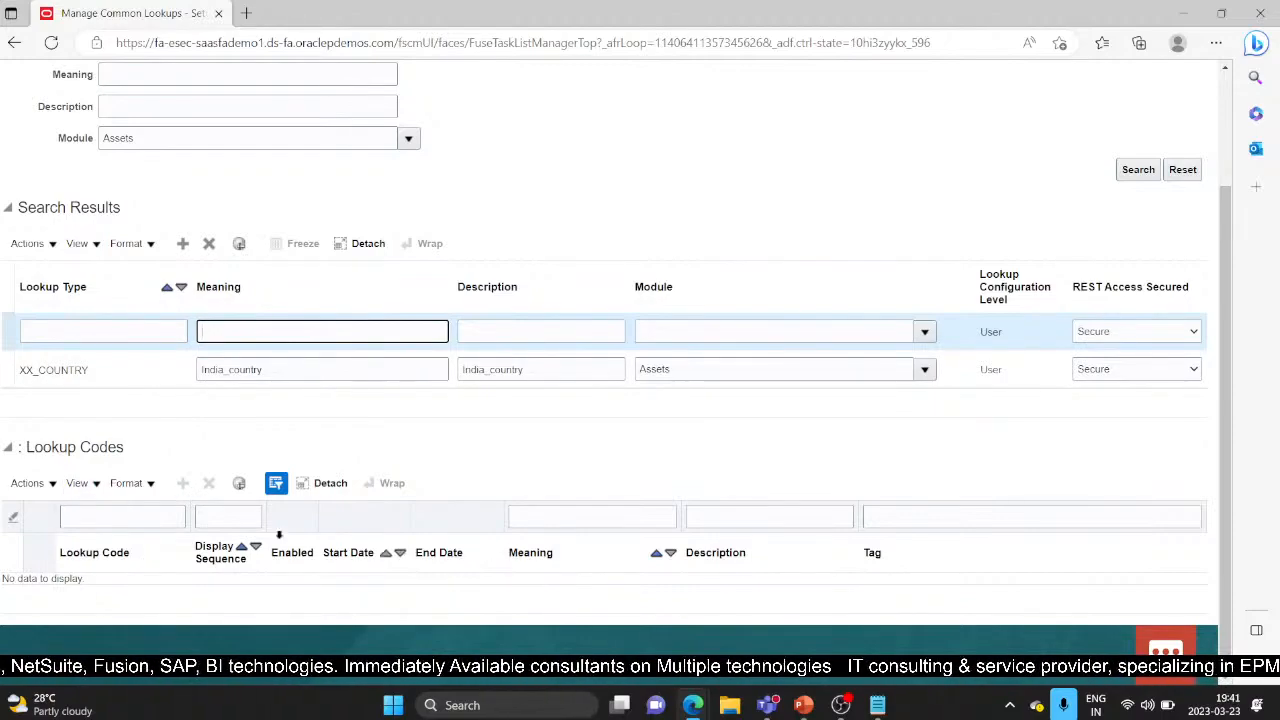
left_click_drag(1224, 497, 1220, 410)
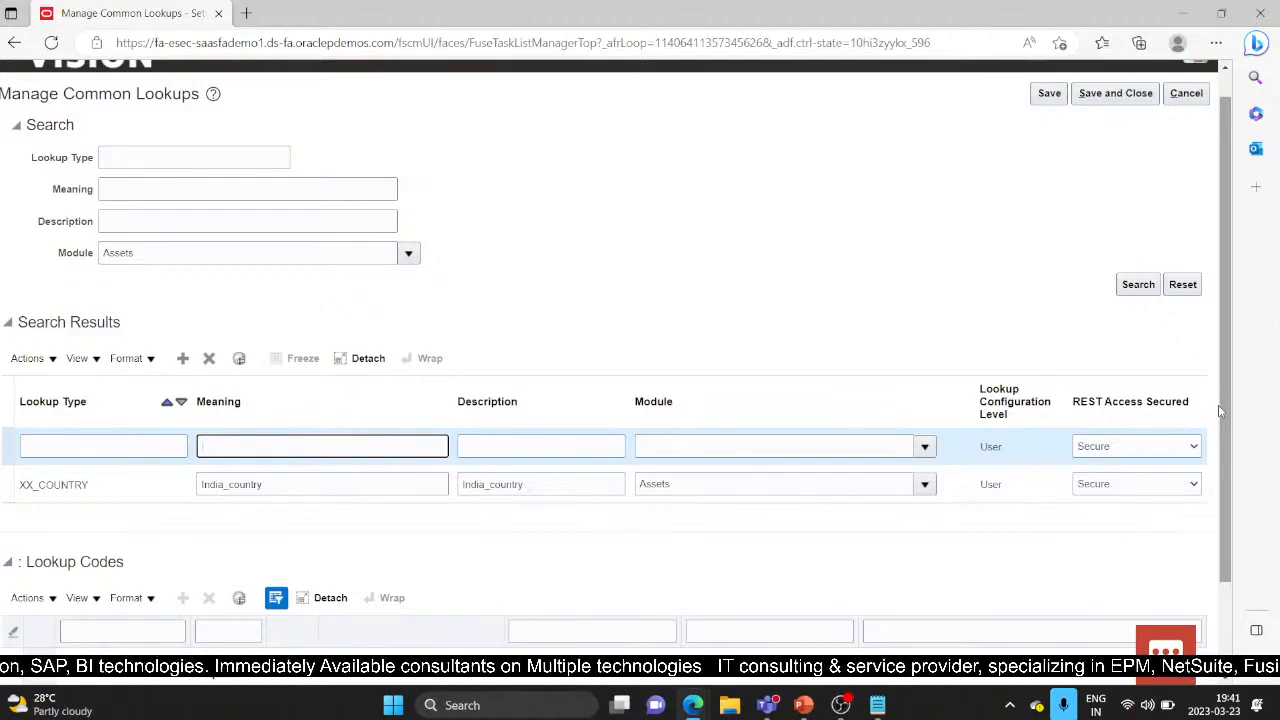
left_click(1186, 94)
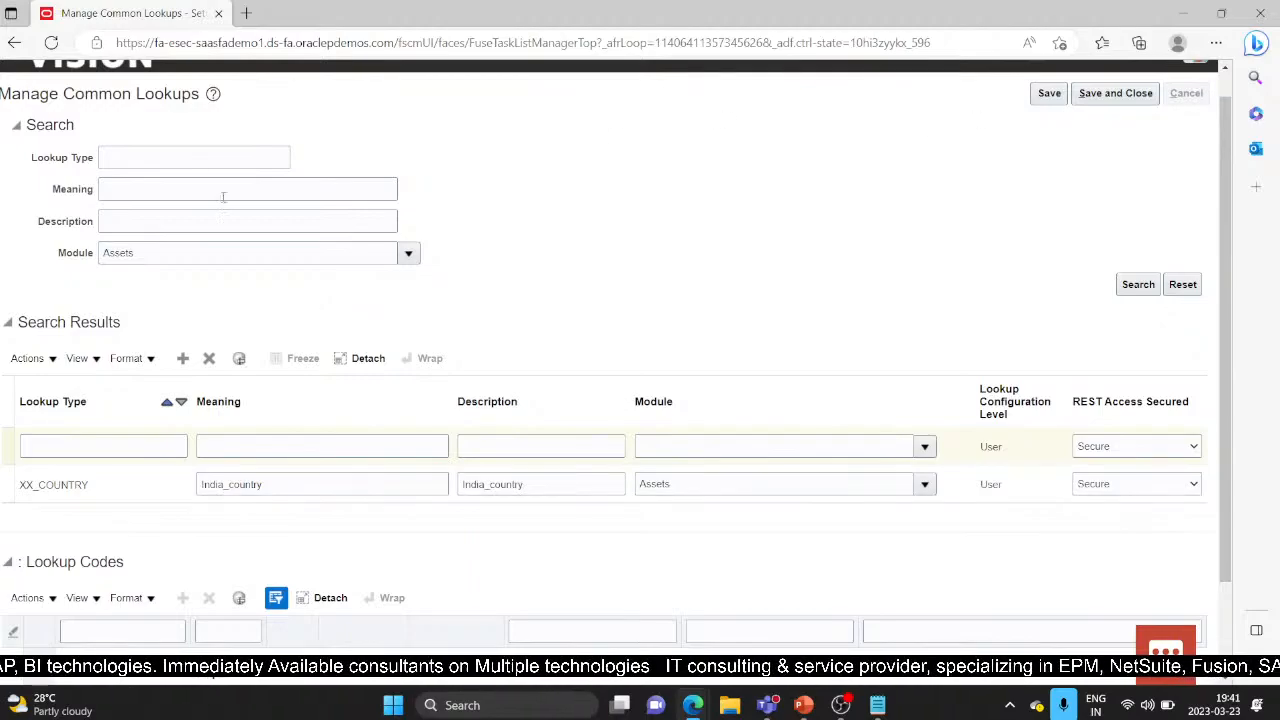
Step: Present the Fixed Asset Descriptive Flexfields slide (slide 8) full screen in PowerPoint
left_click(800, 707)
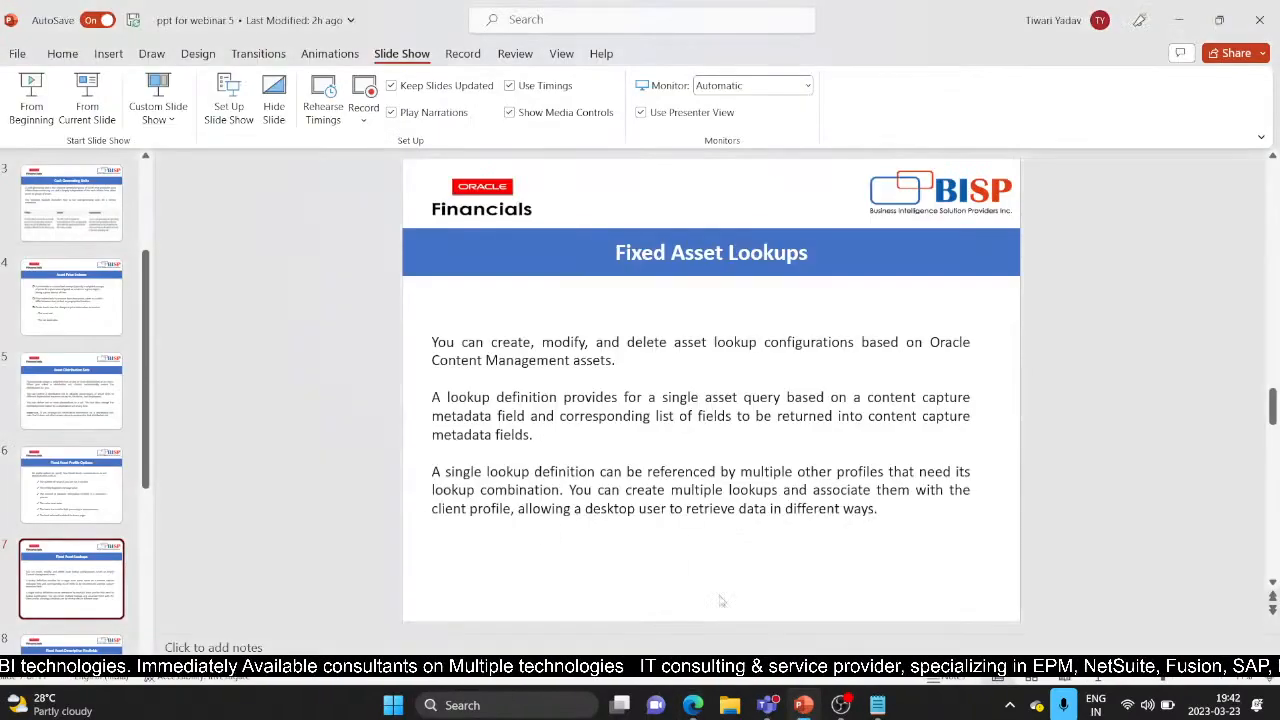
left_click(71, 645)
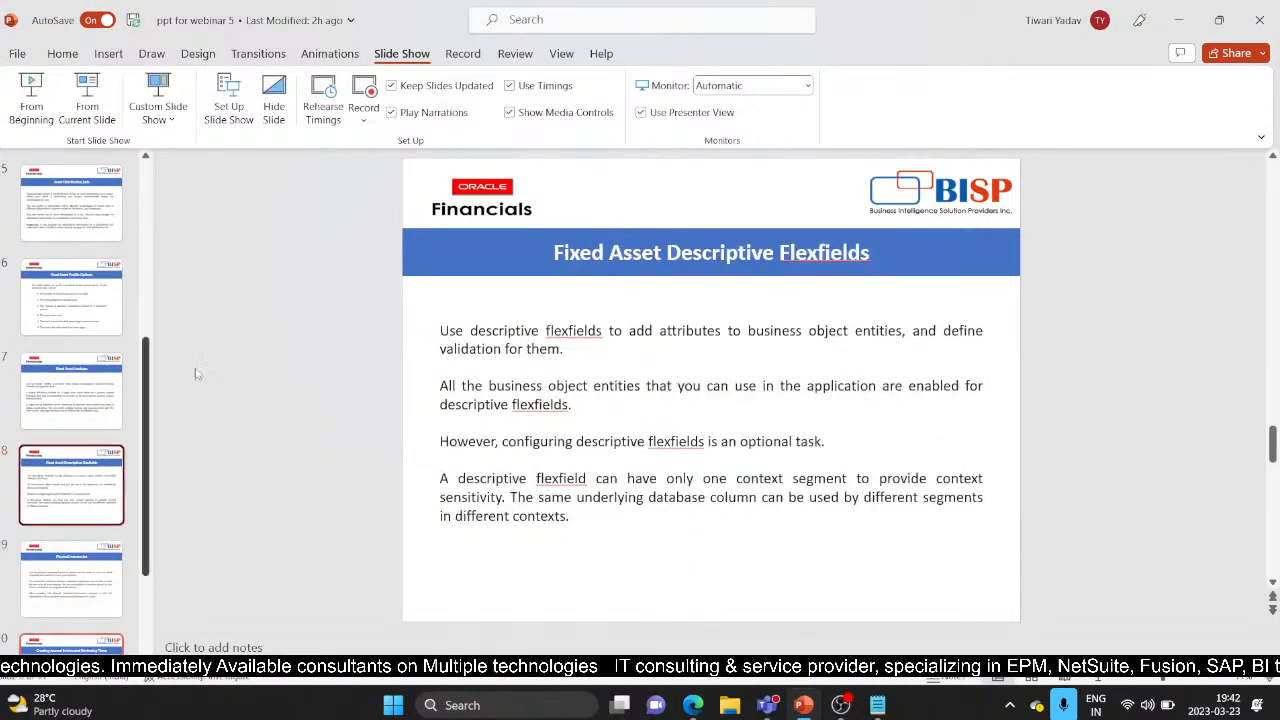
left_click(66, 105)
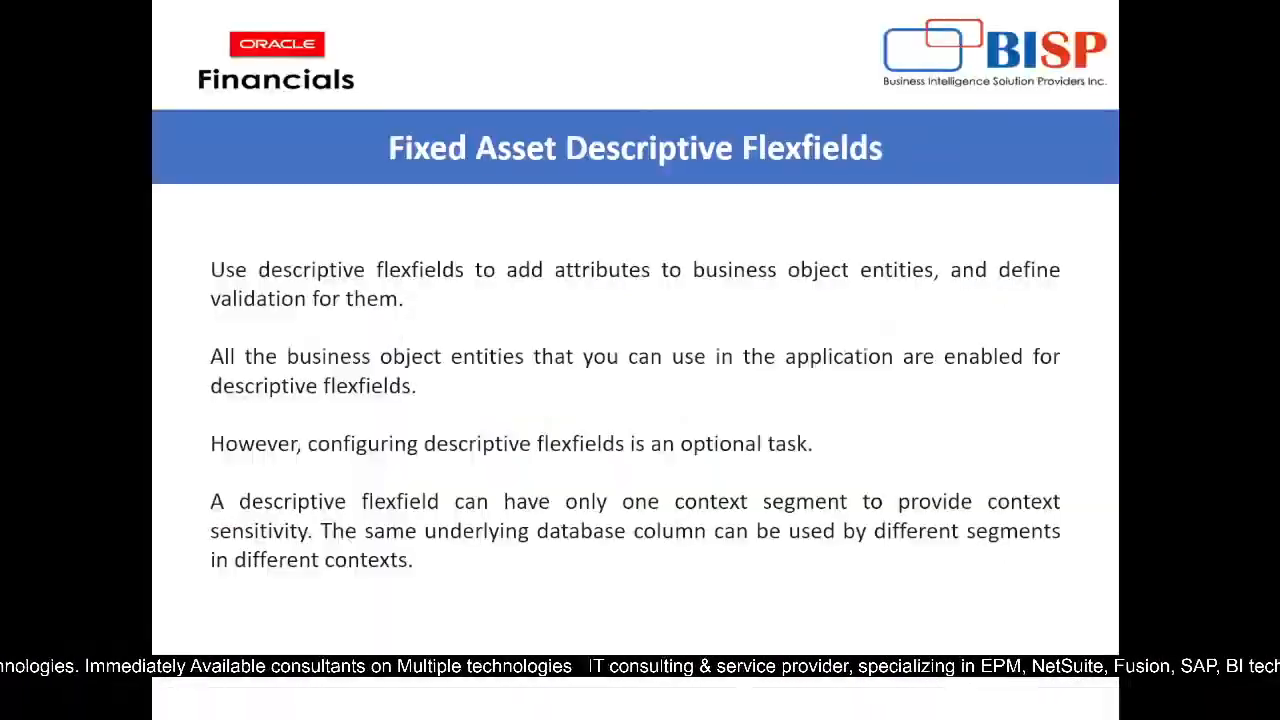
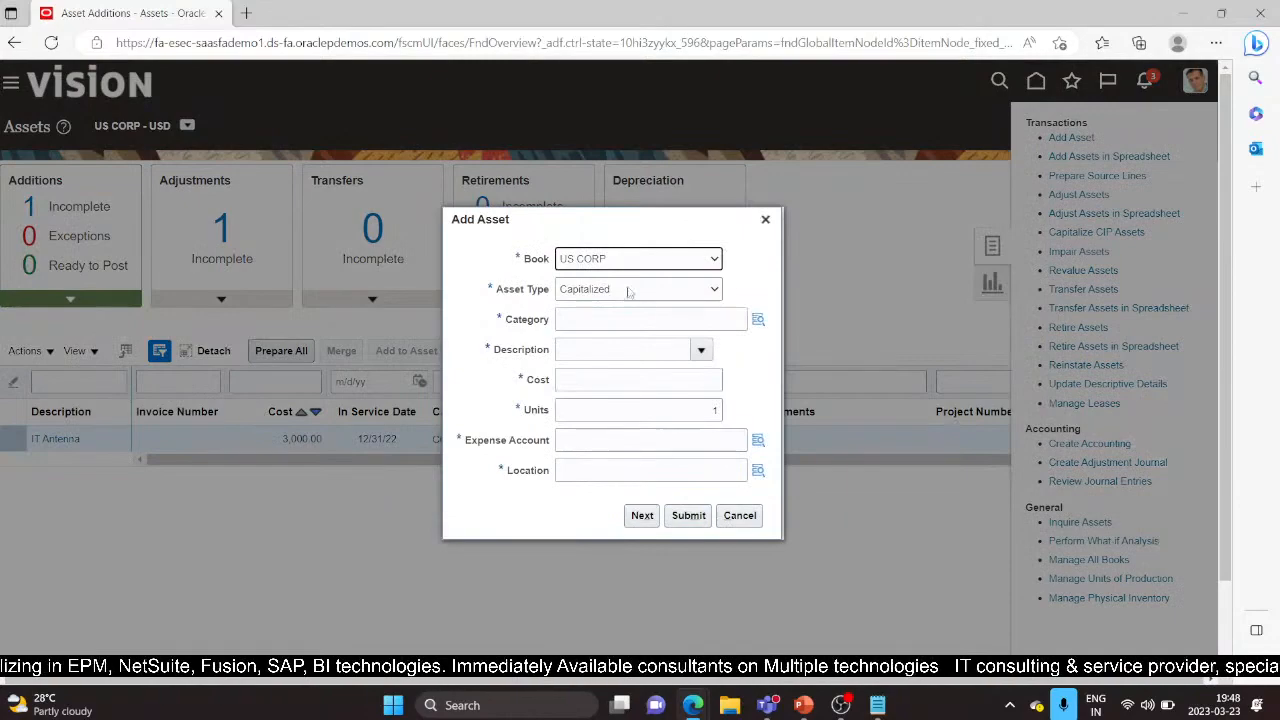
Step: Set the asset category to VEHICLE-STANDARD through the category lookup
left_click(650, 319)
left_click(757, 320)
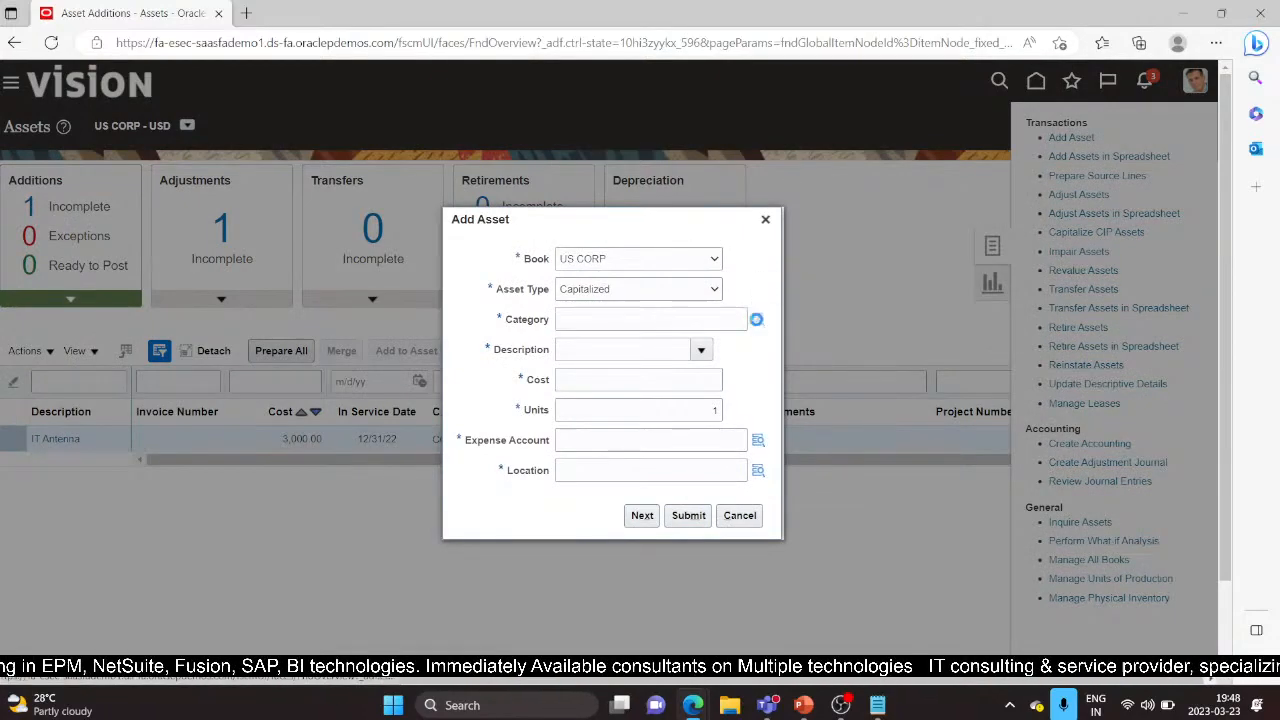
left_click(662, 370)
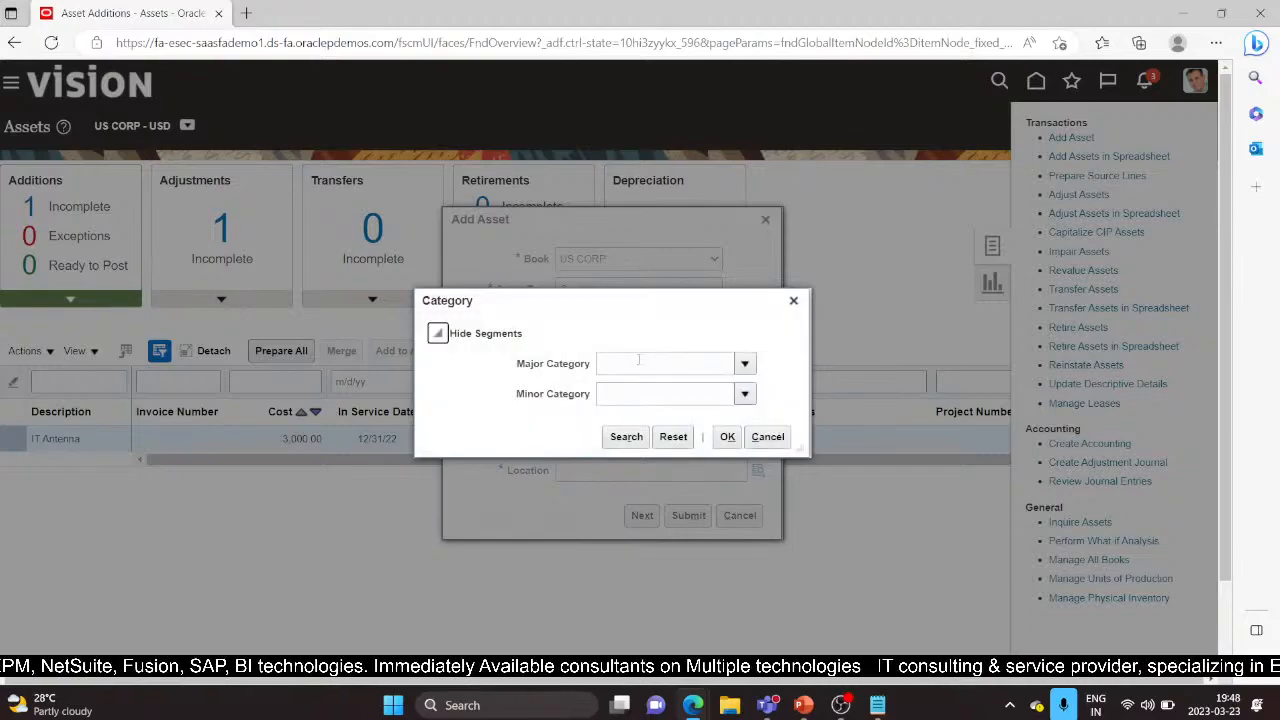
left_click(638, 362)
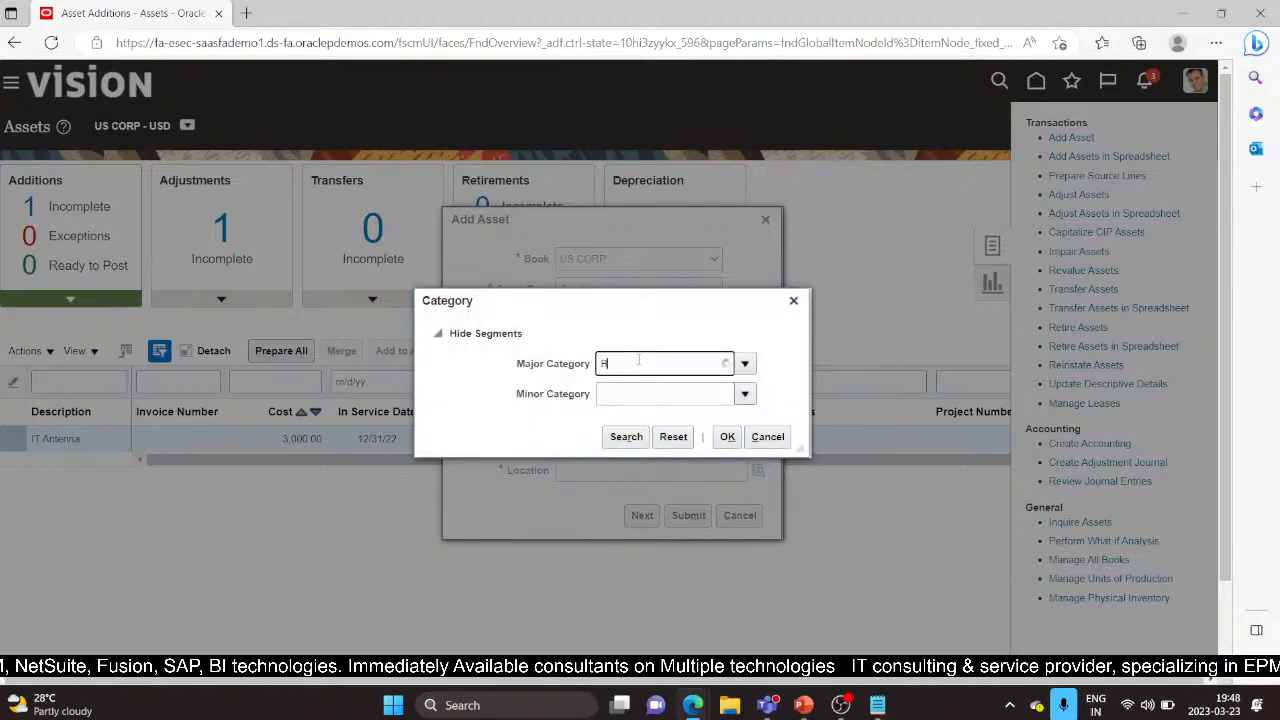
type("Bui")
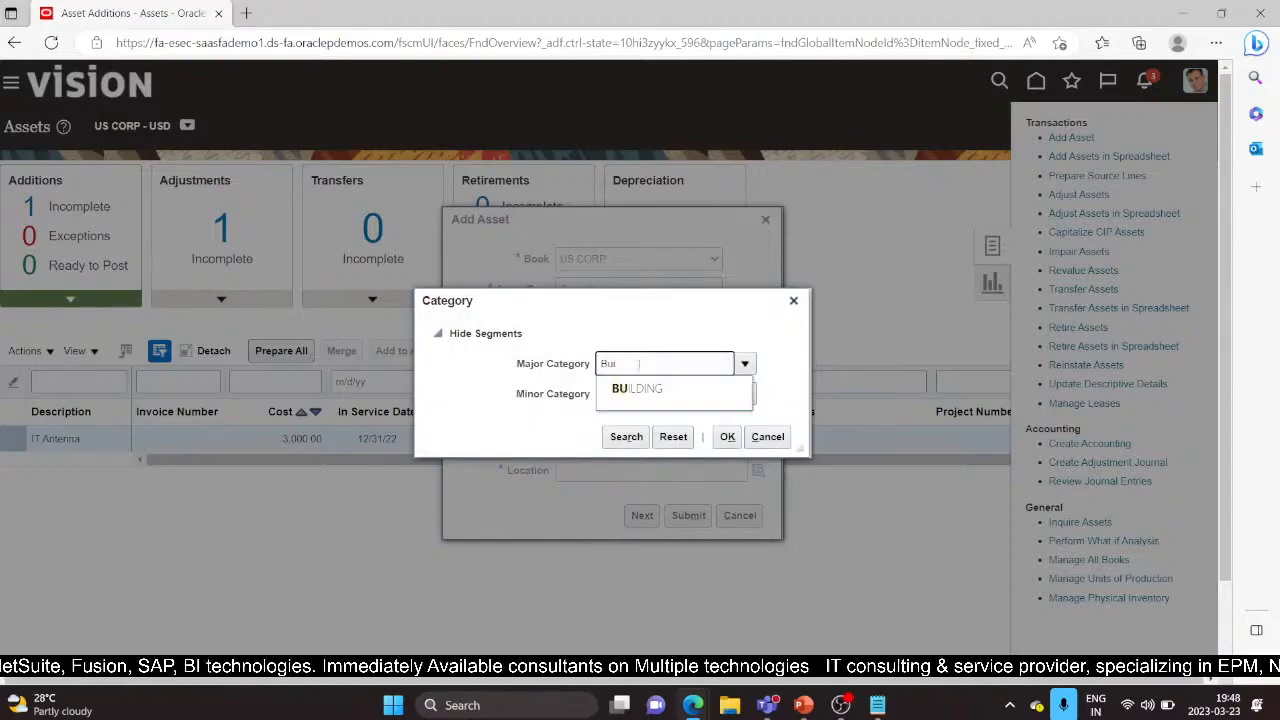
left_click(638, 390)
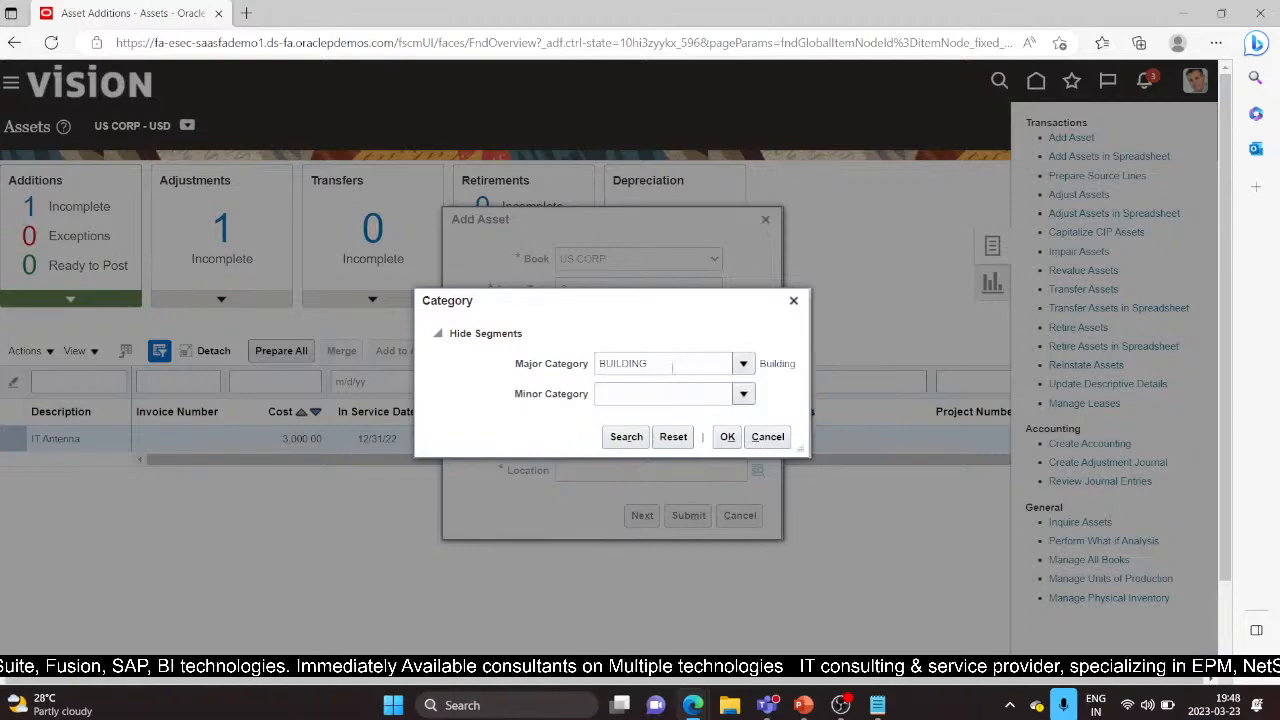
left_click_drag(672, 367, 570, 386)
type("Veh")
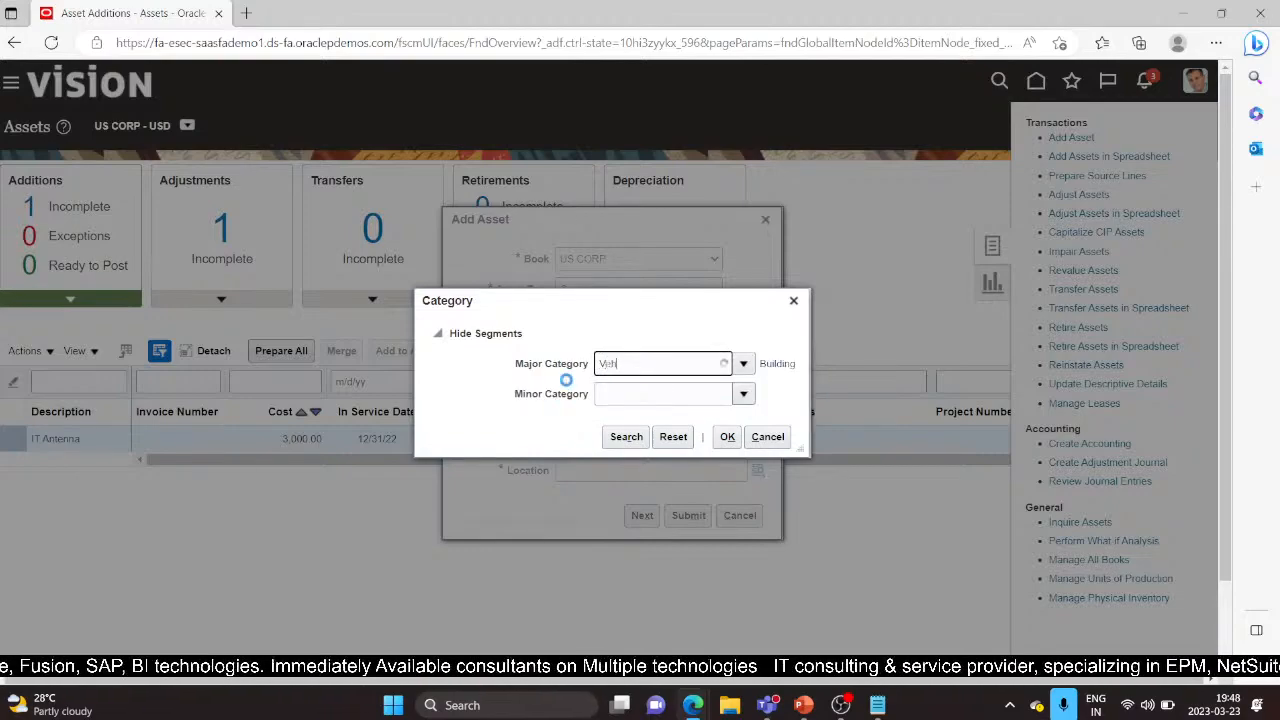
type("ic")
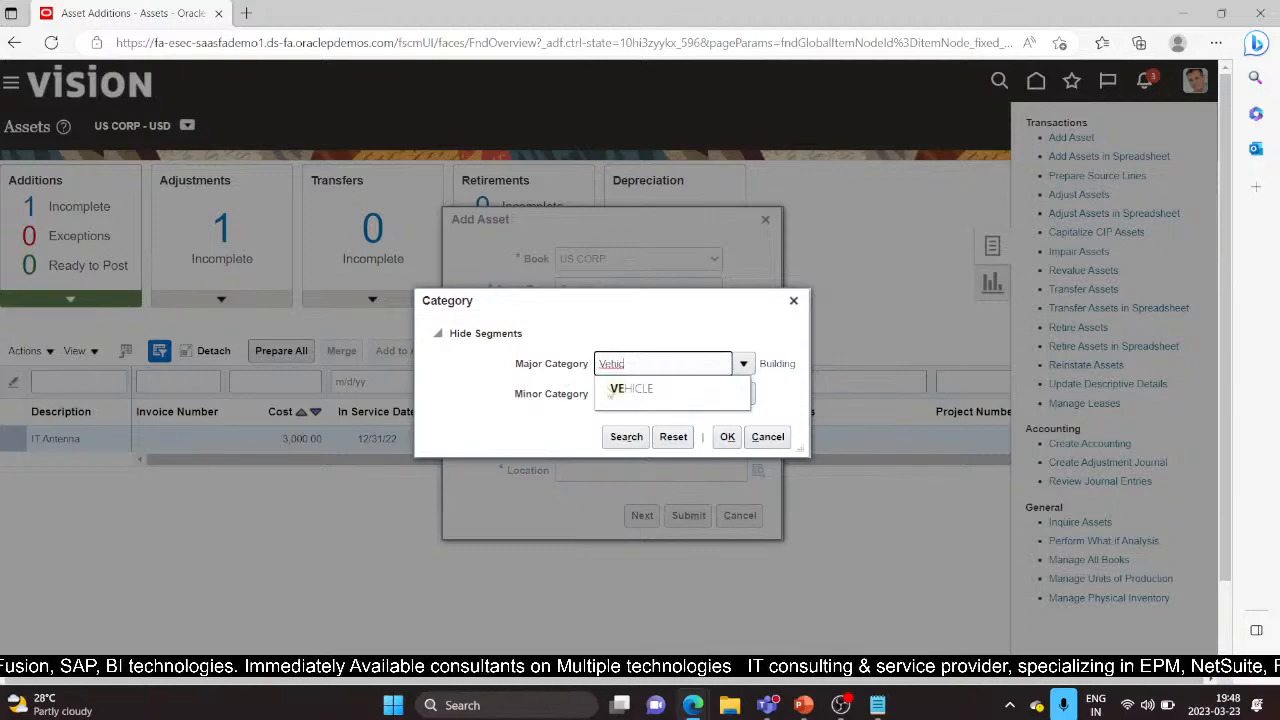
left_click(663, 391)
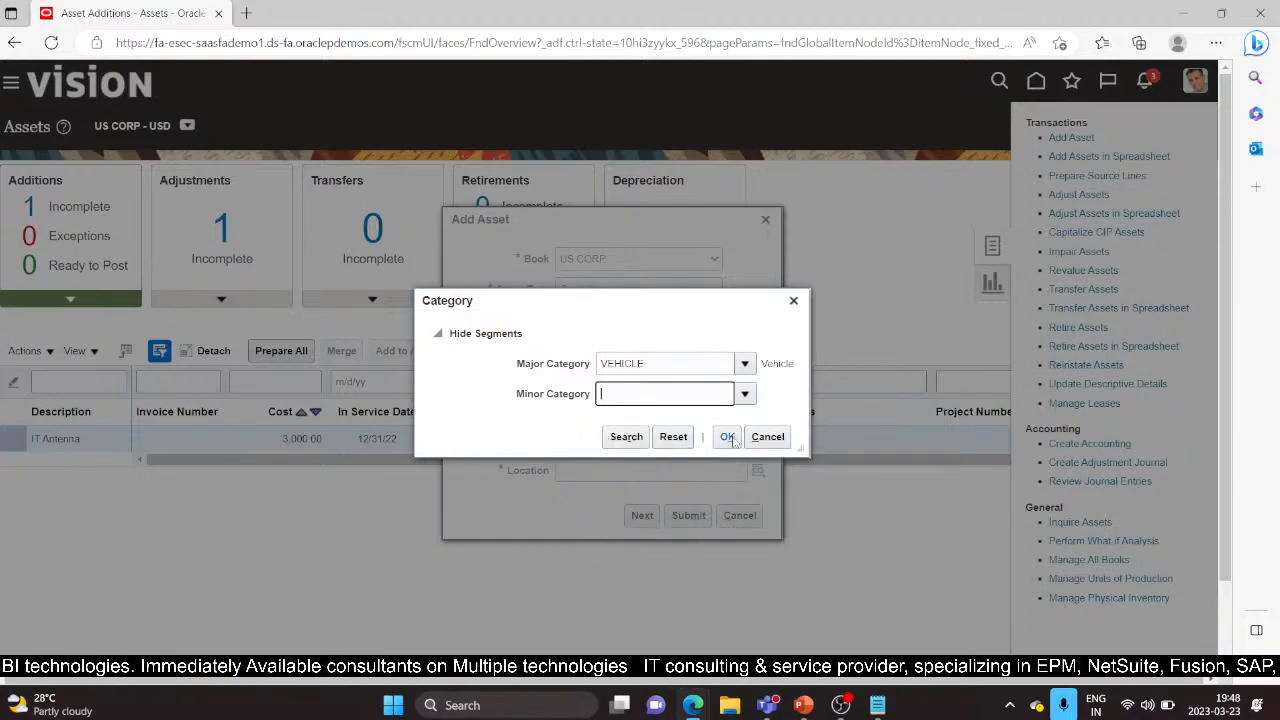
left_click(727, 447)
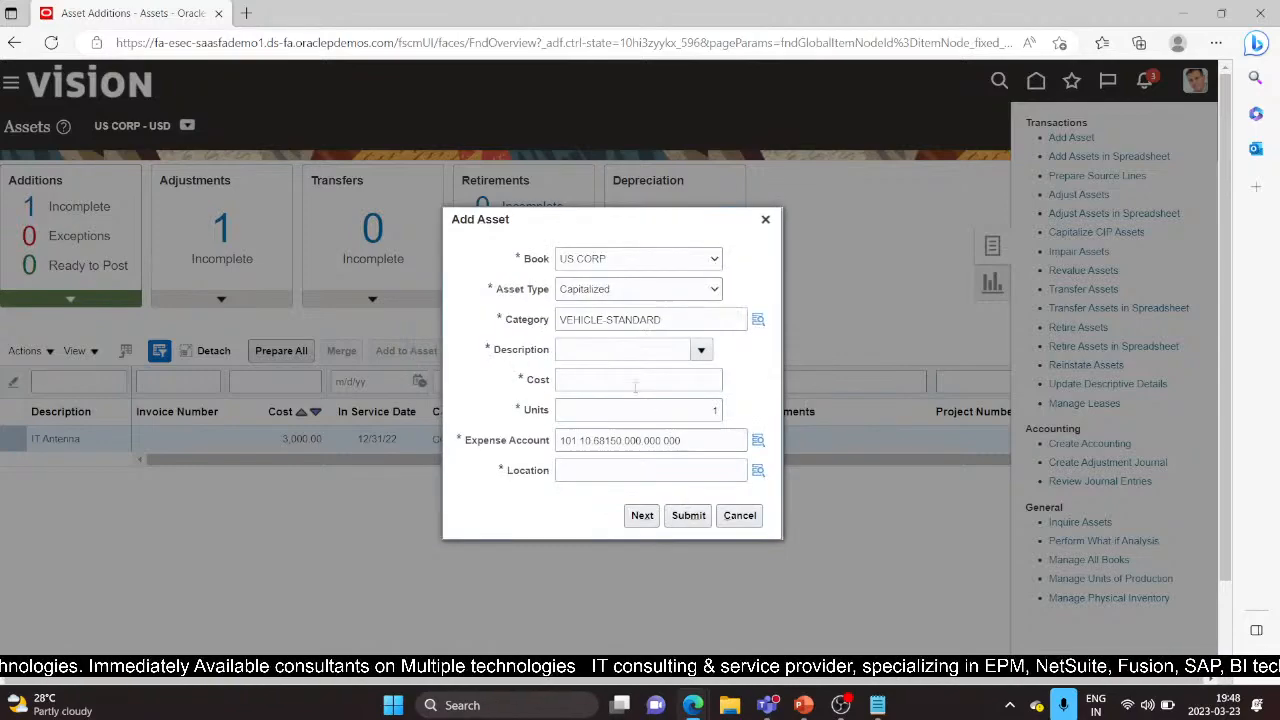
Step: Enter description Test and cost 5,000.00 for the asset
left_click(658, 350)
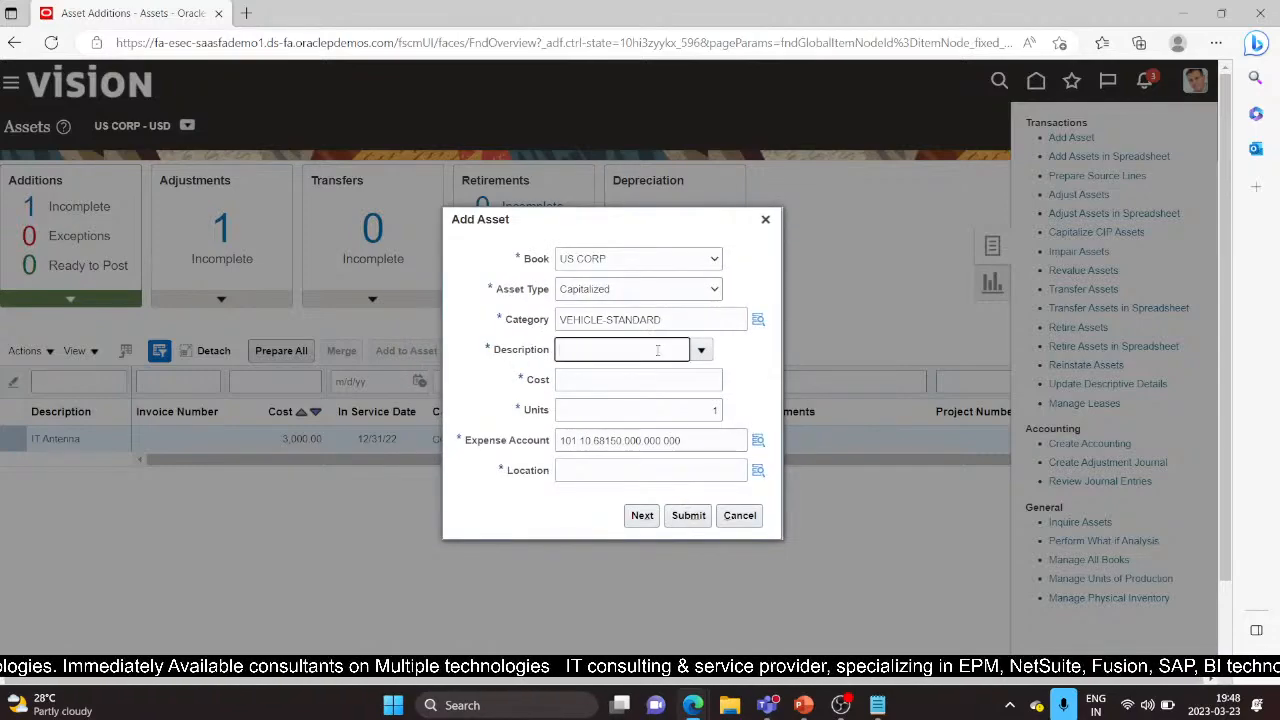
key("Tab")
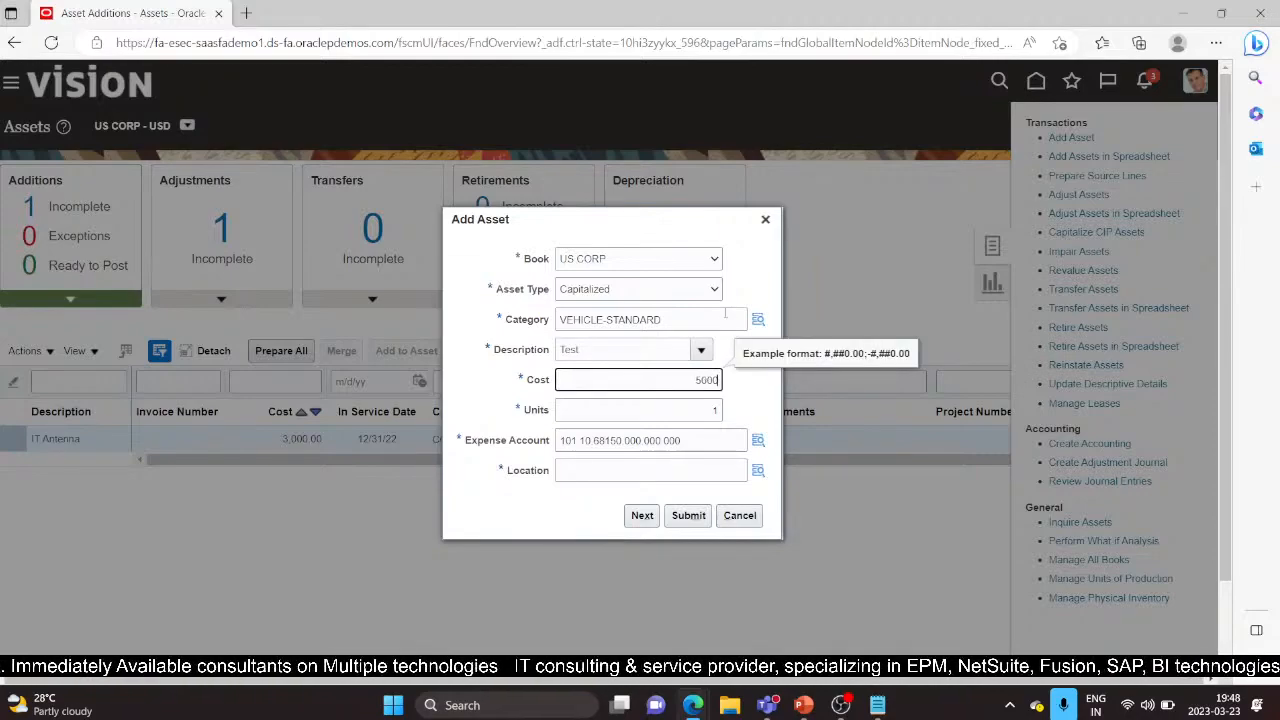
key("Tab")
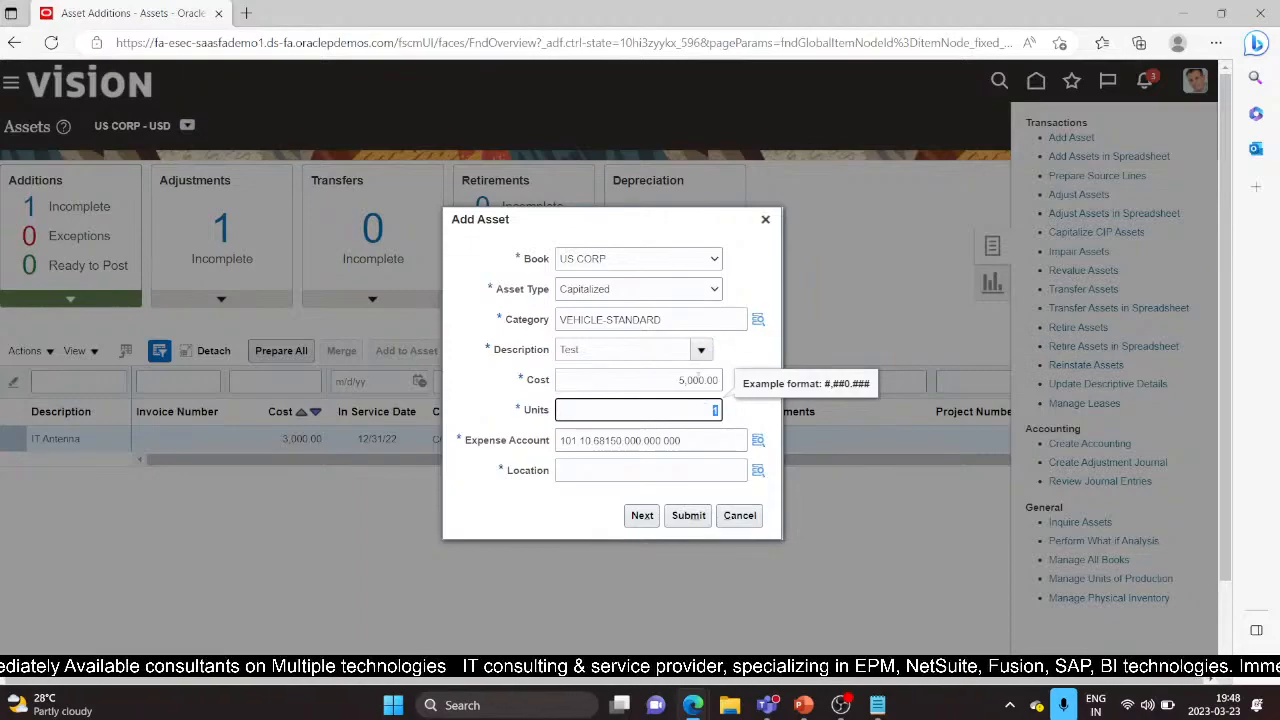
Step: Set the location to USA-CALIFORNIA-LOS ANGELES-OFFICE through the location lookup
left_click(714, 471)
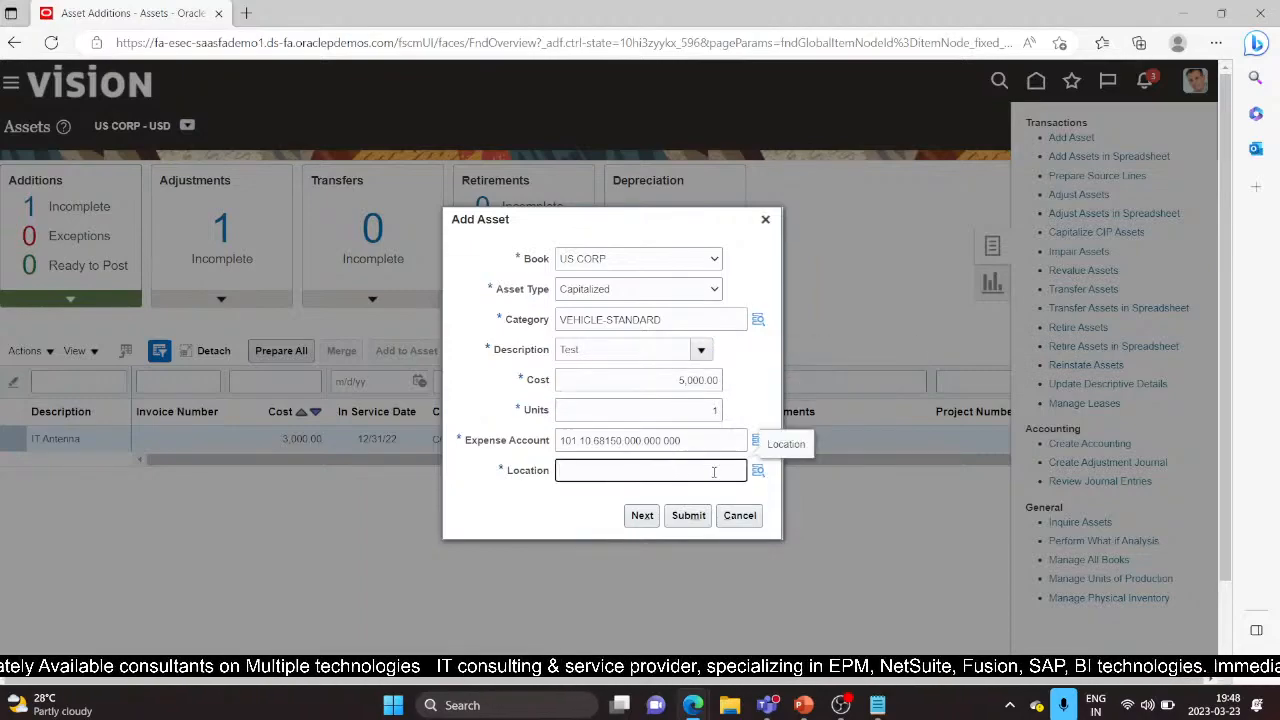
left_click(759, 470)
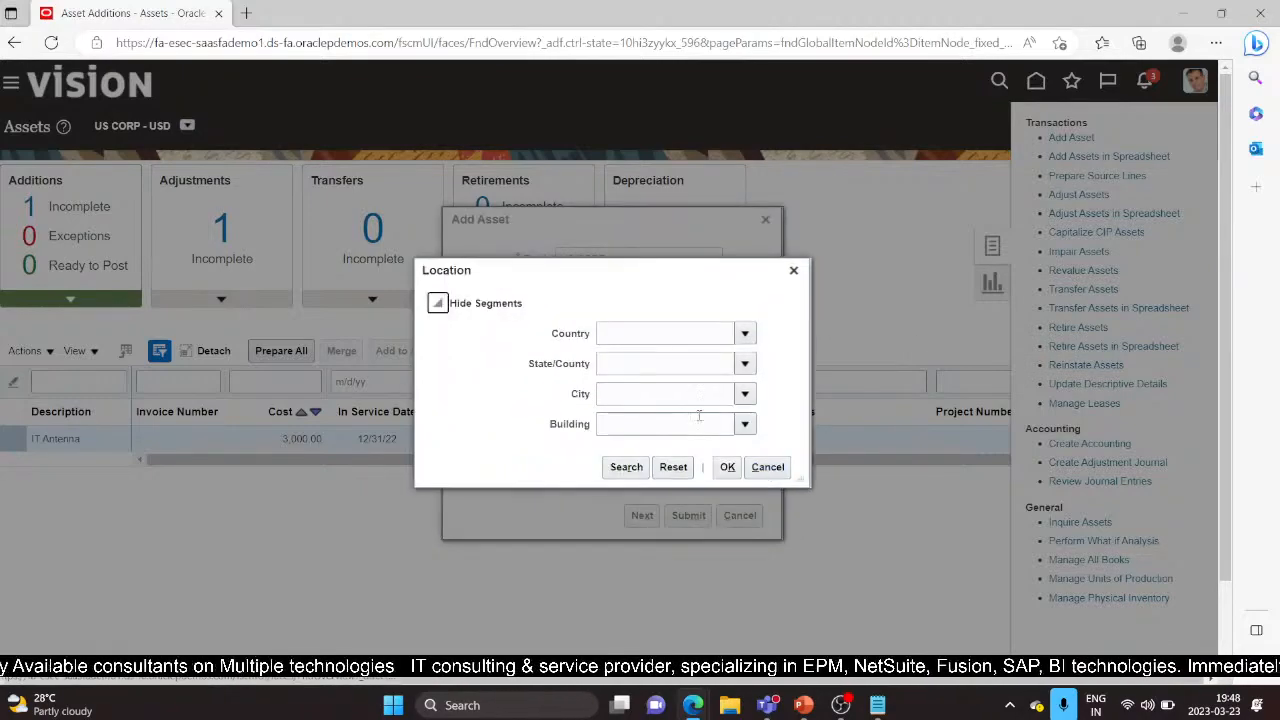
left_click(662, 331)
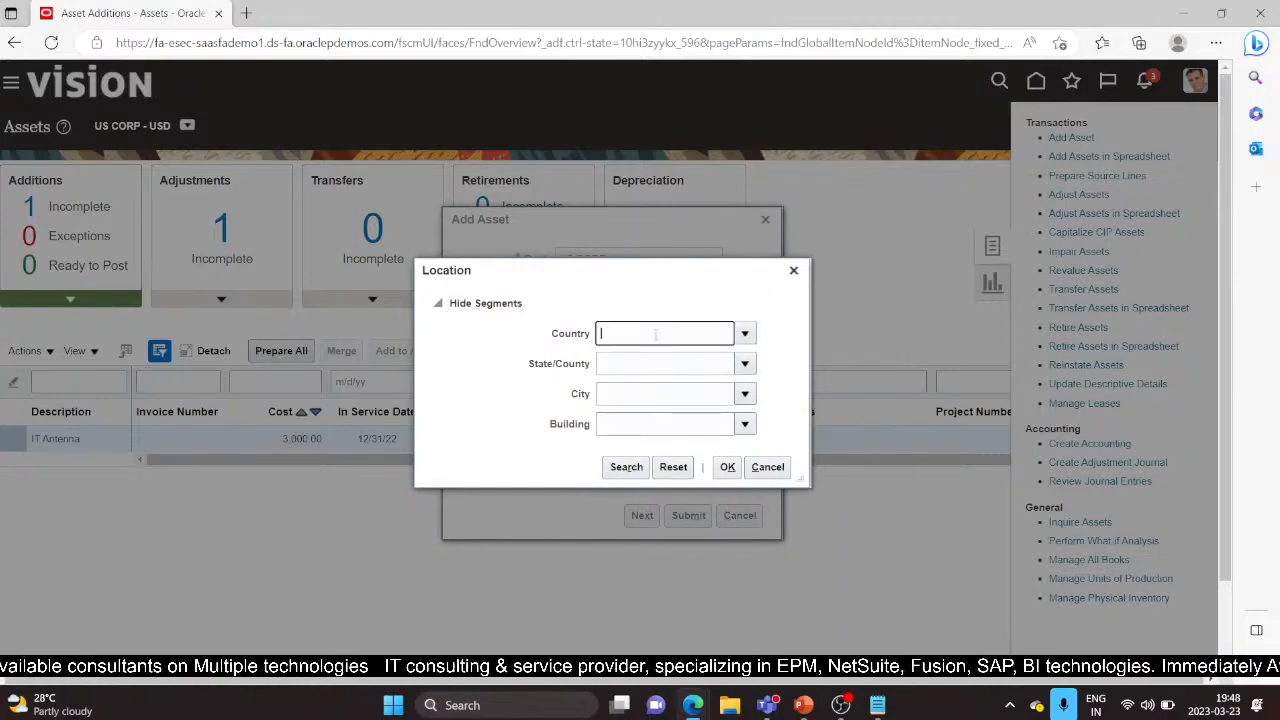
type("US")
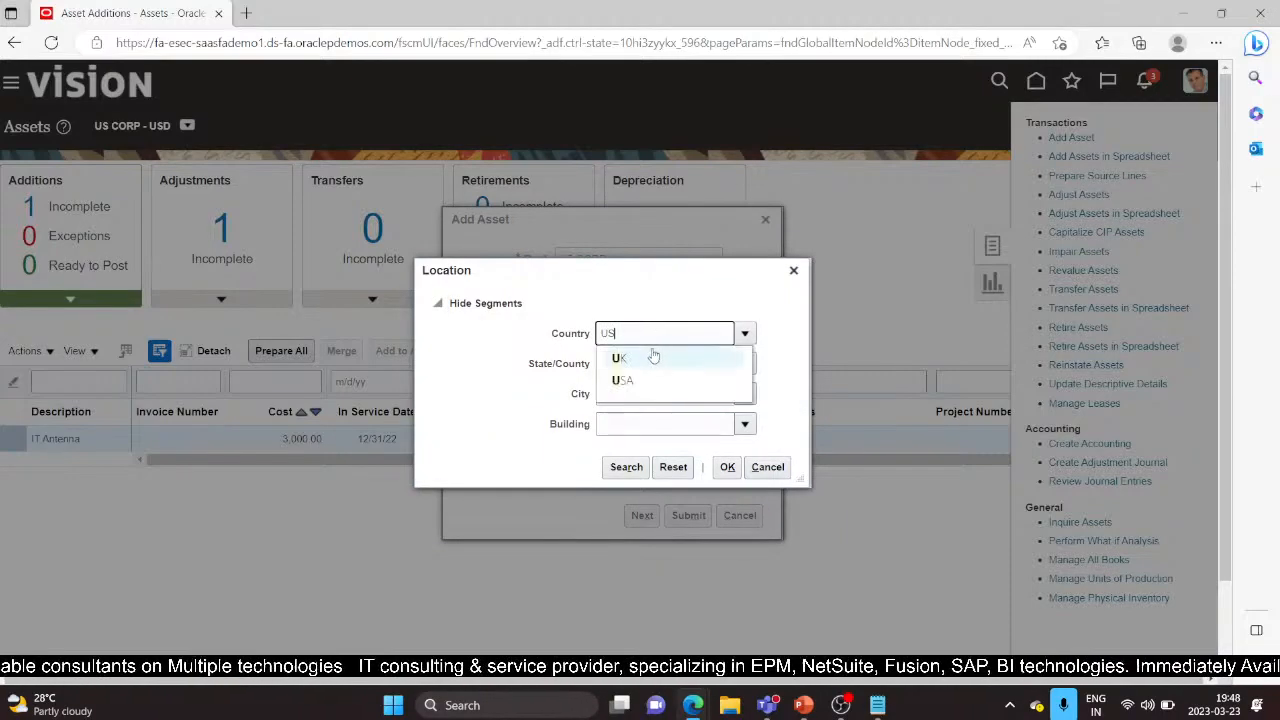
left_click(650, 360)
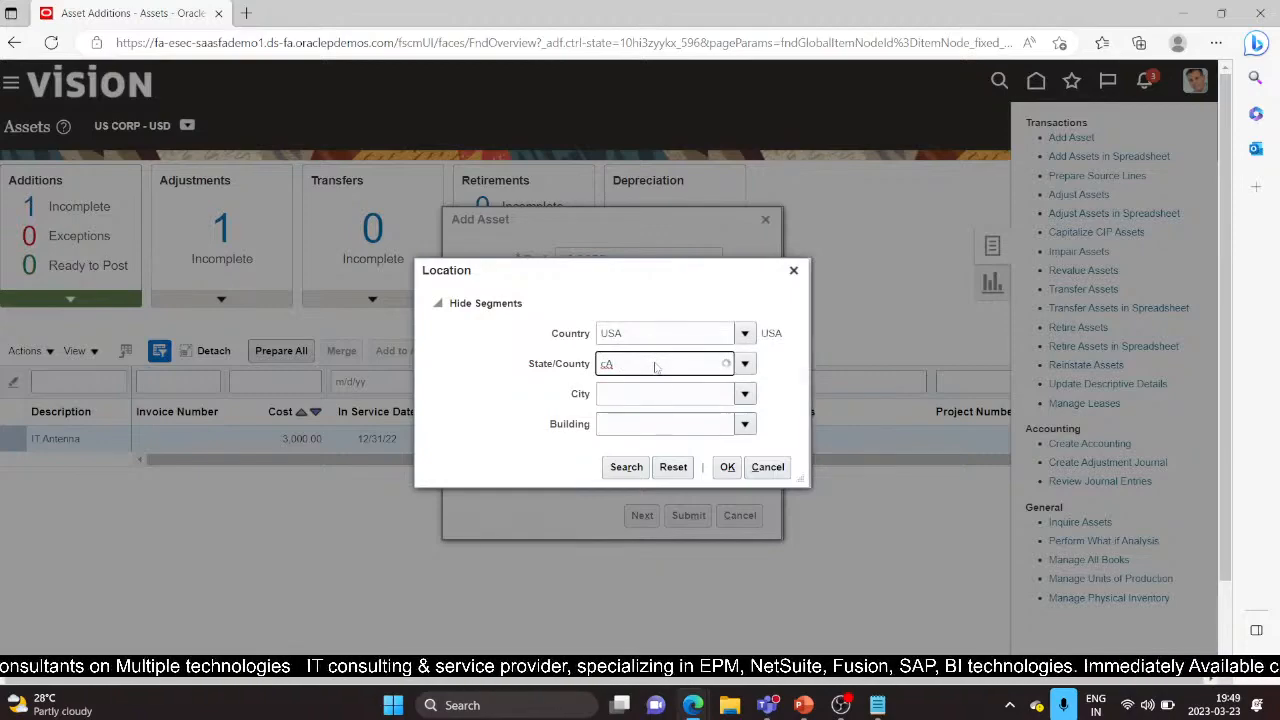
left_click(655, 390)
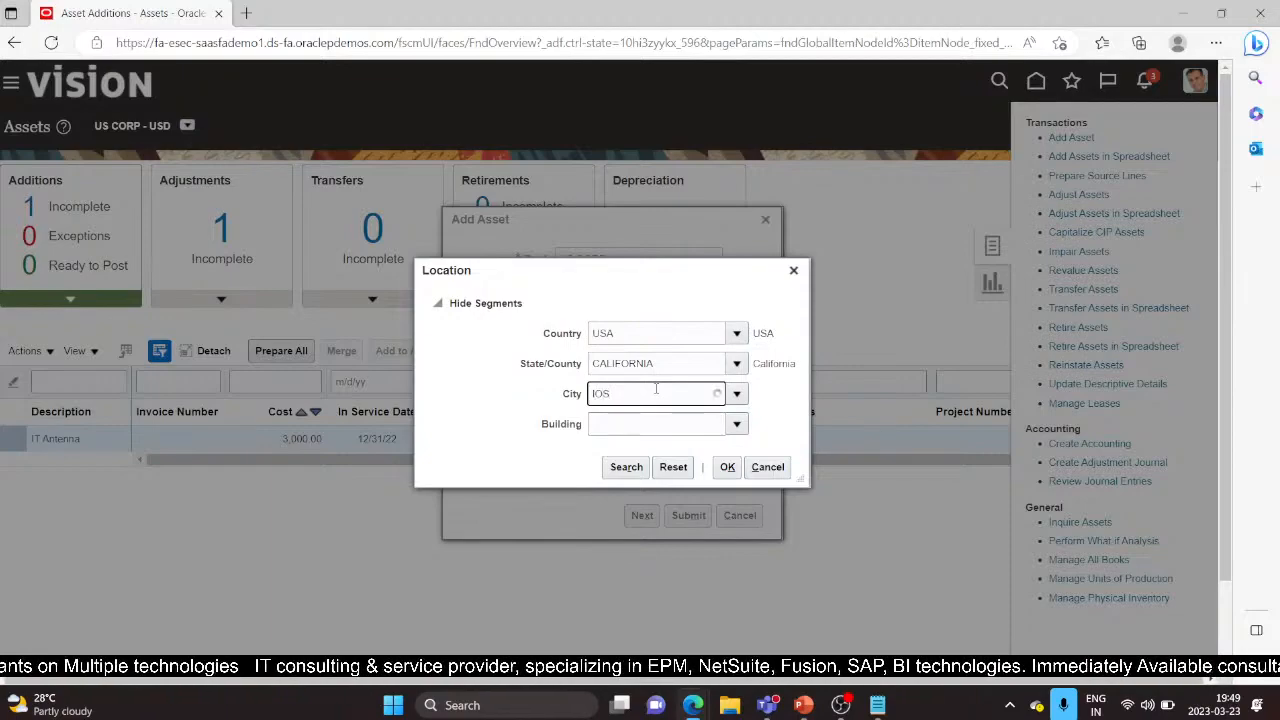
left_click(640, 420)
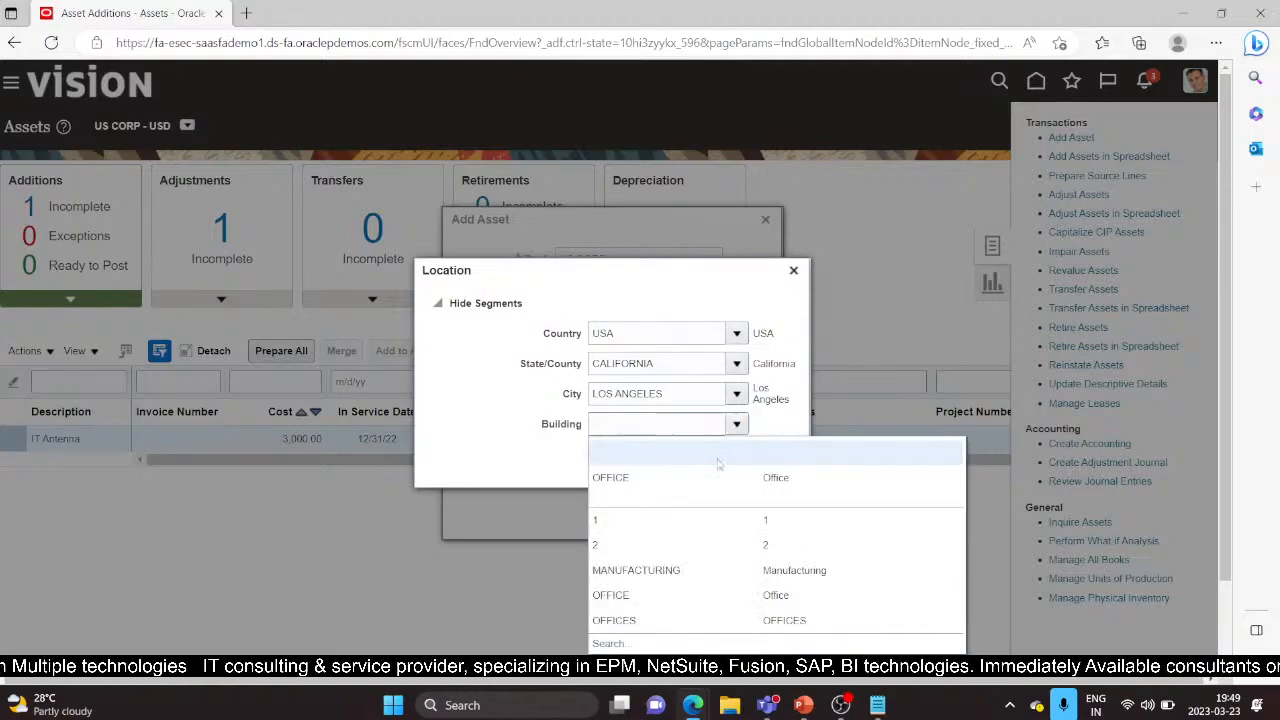
left_click(711, 478)
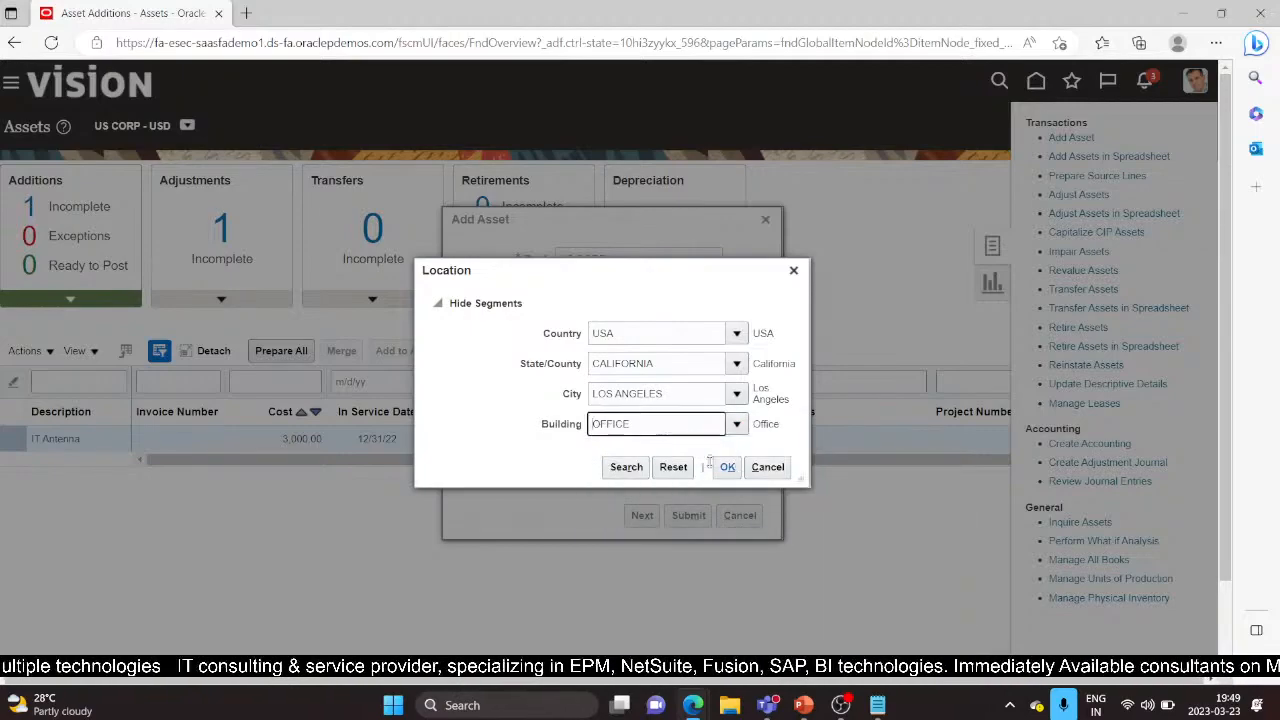
left_click(729, 468)
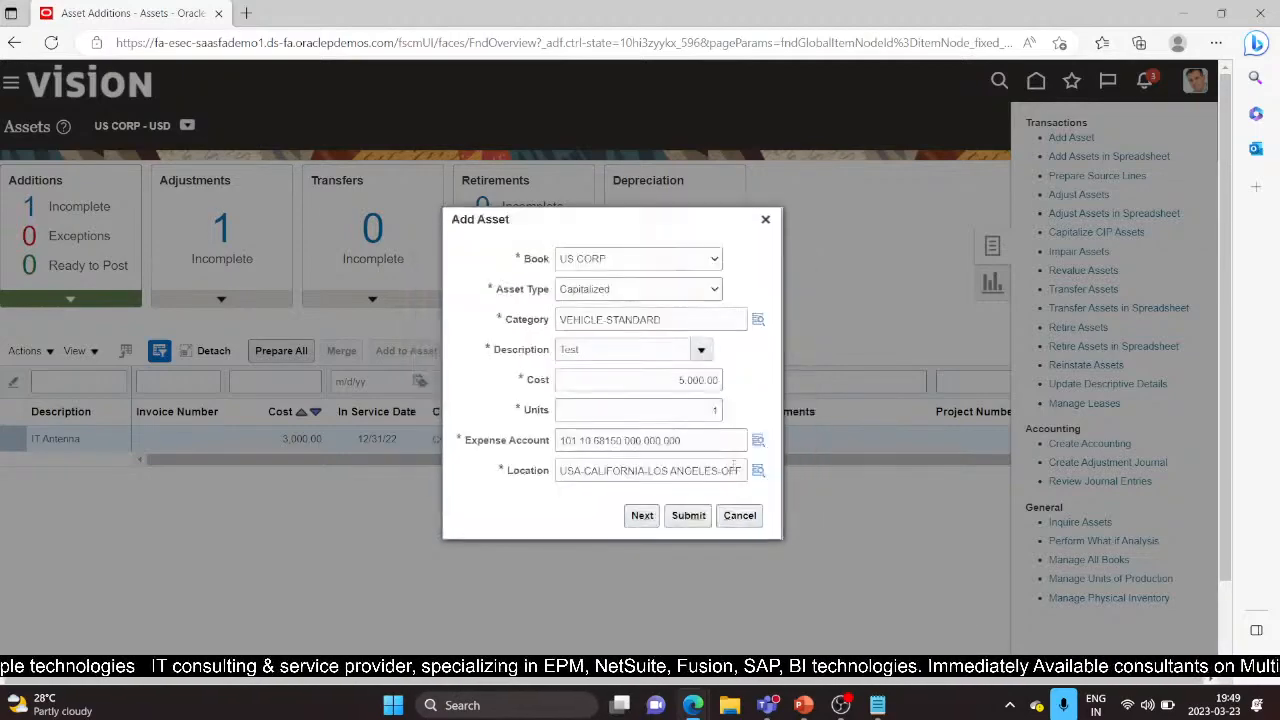
Step: Review the Test vehicle on the full Add Asset page and submit it
left_click(643, 517)
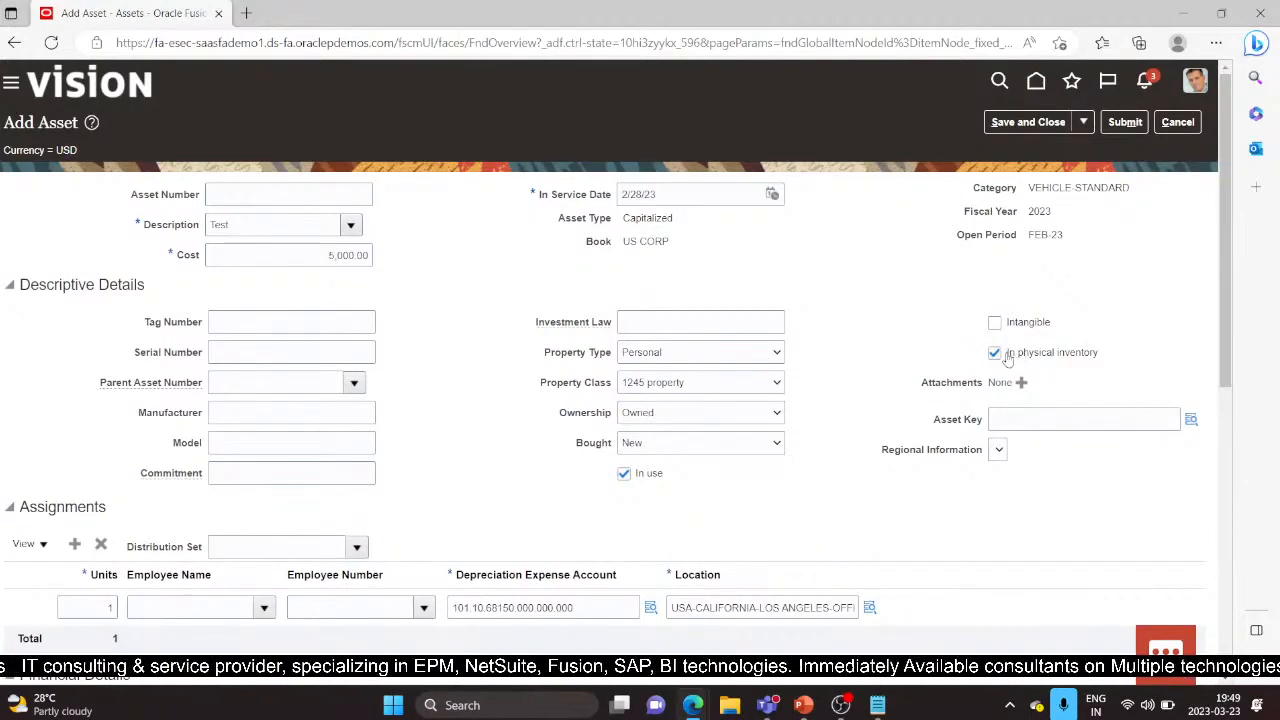
left_click_drag(1007, 357, 1106, 359)
left_click(1072, 386)
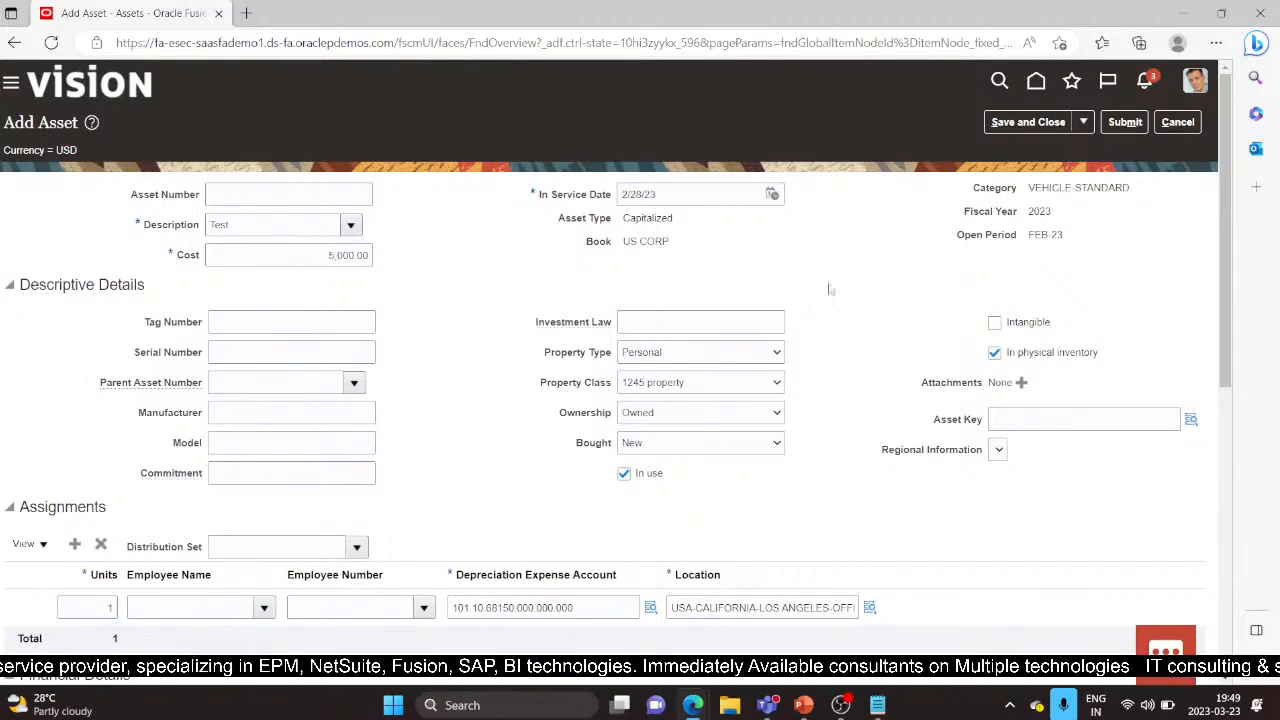
scroll(727, 378, "down", 5)
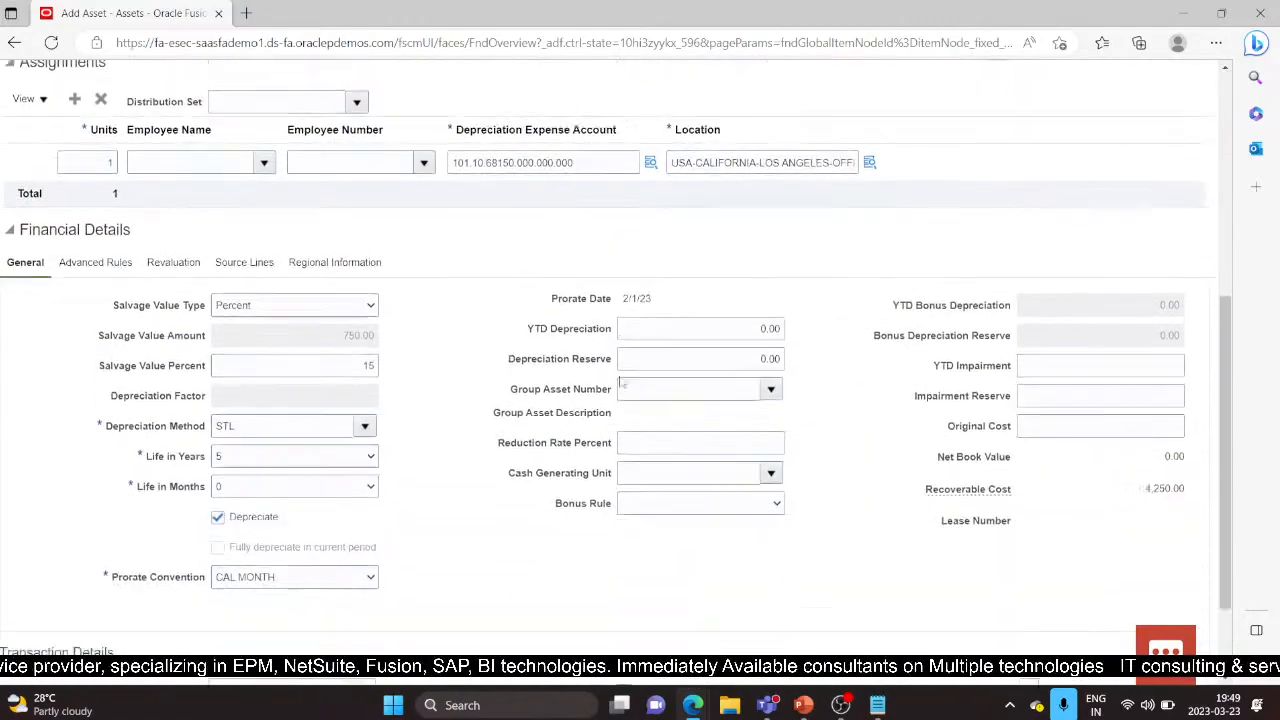
scroll(1070, 200, "up", 5)
left_click(1125, 121)
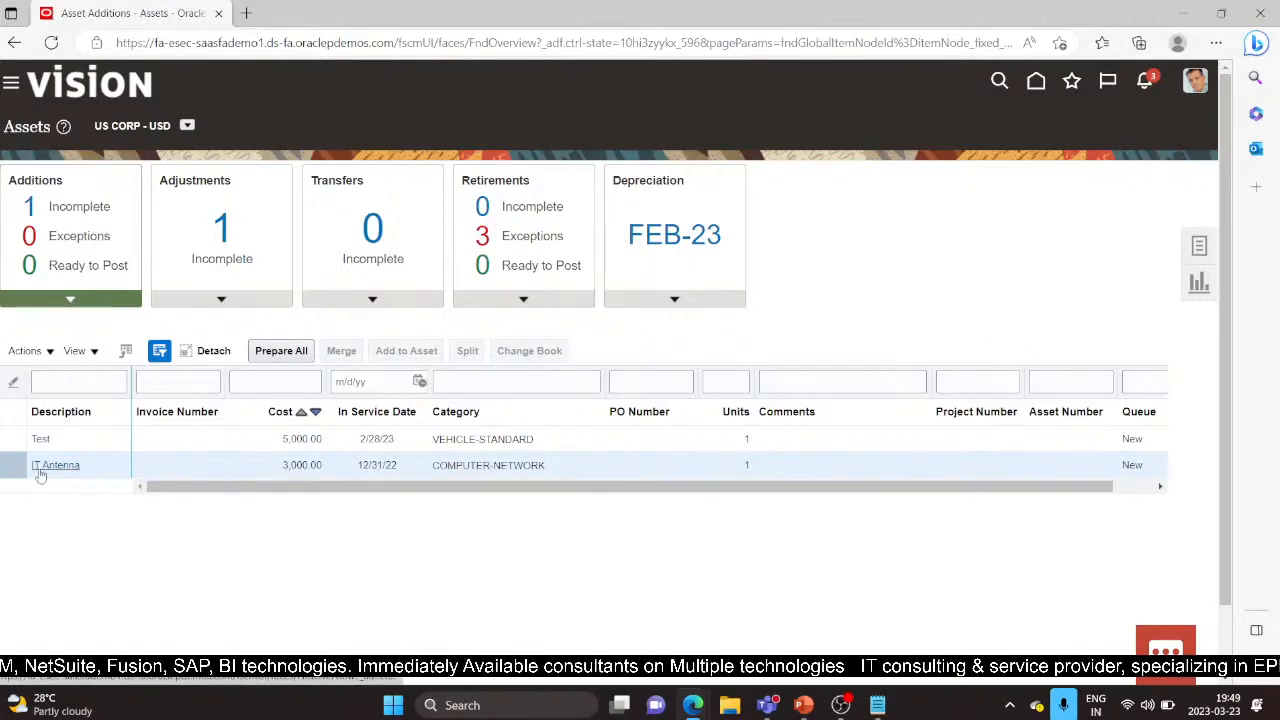
Step: Reopen and resubmit the Test addition, dismiss the NullPointerException, then refresh the Additions list
left_click(45, 437)
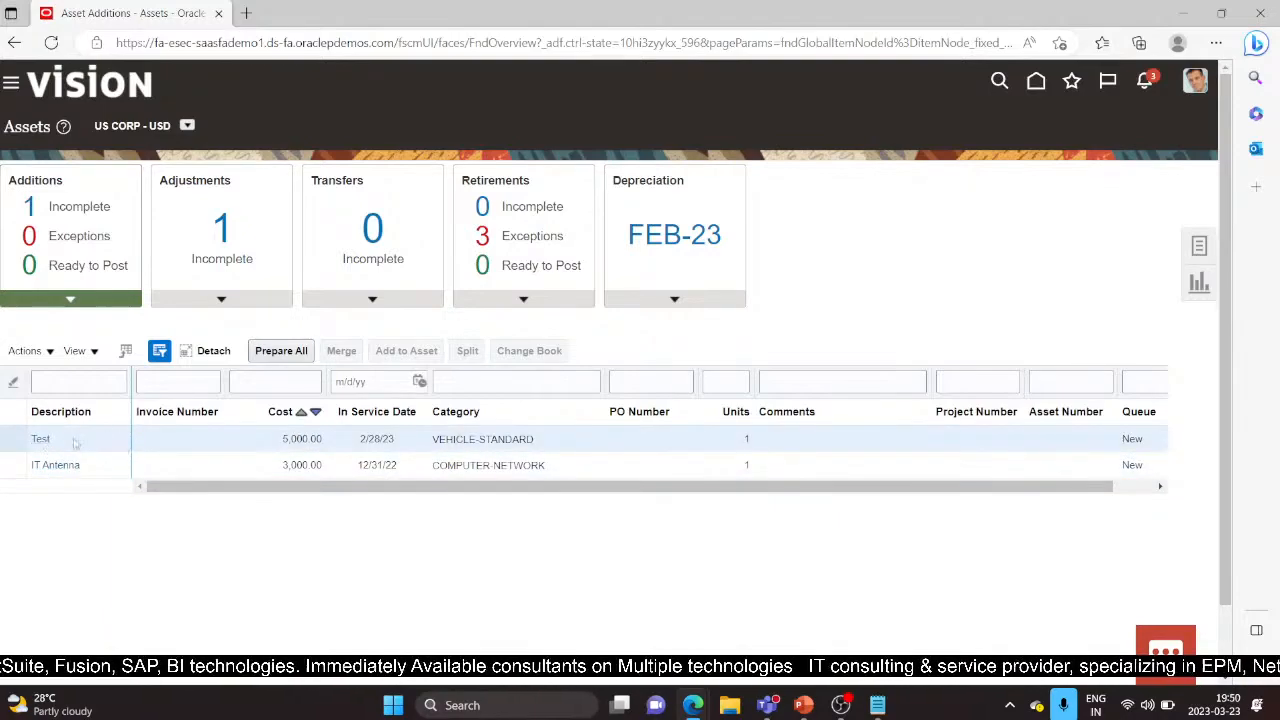
left_click(42, 437)
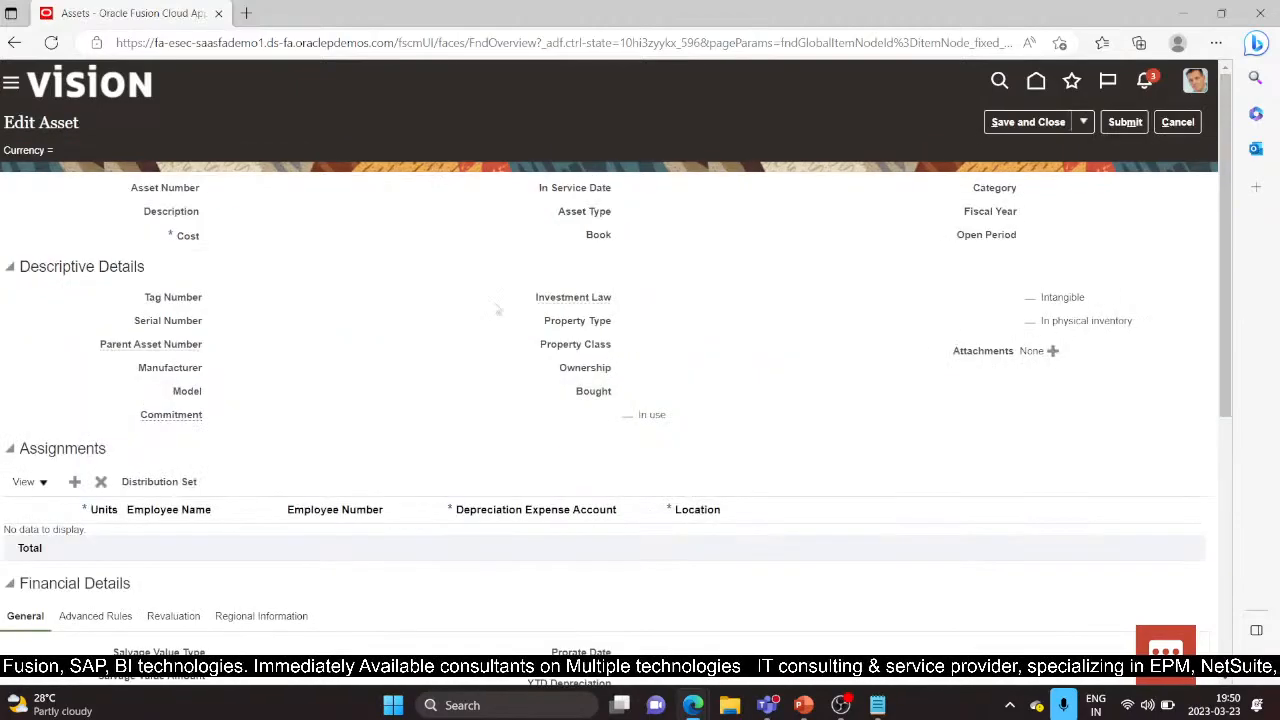
left_click(1125, 122)
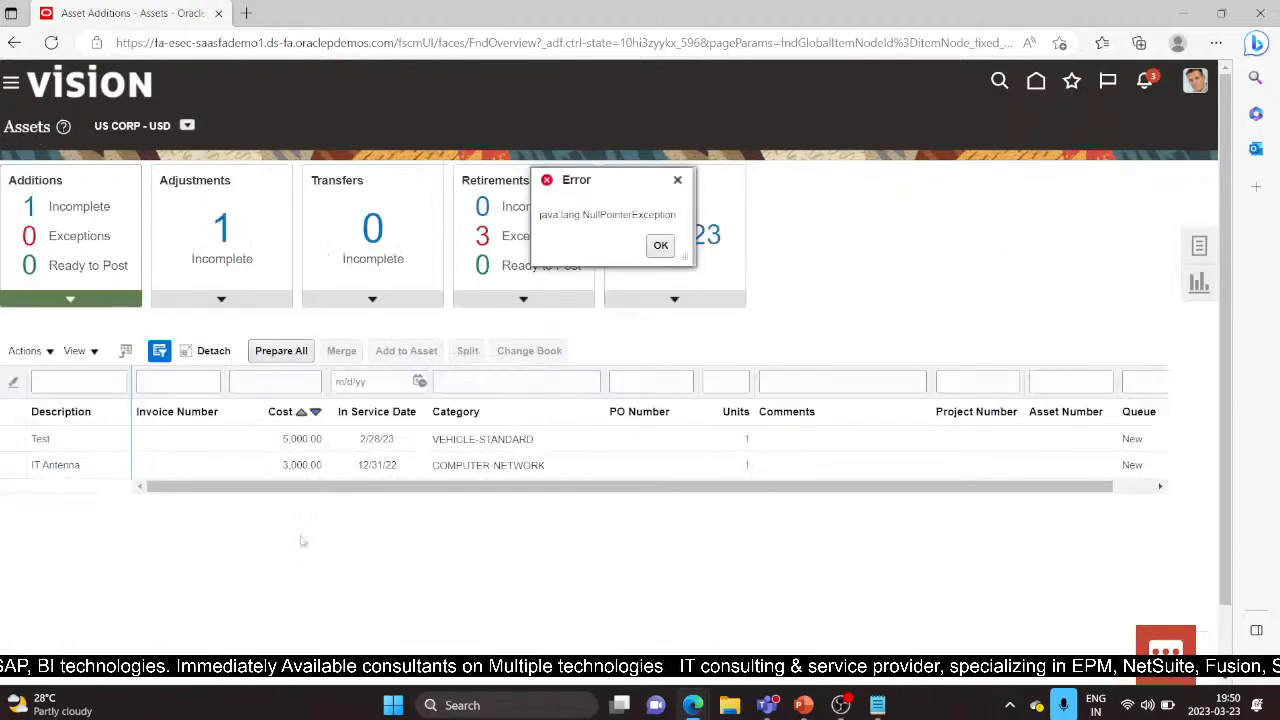
left_click(658, 245)
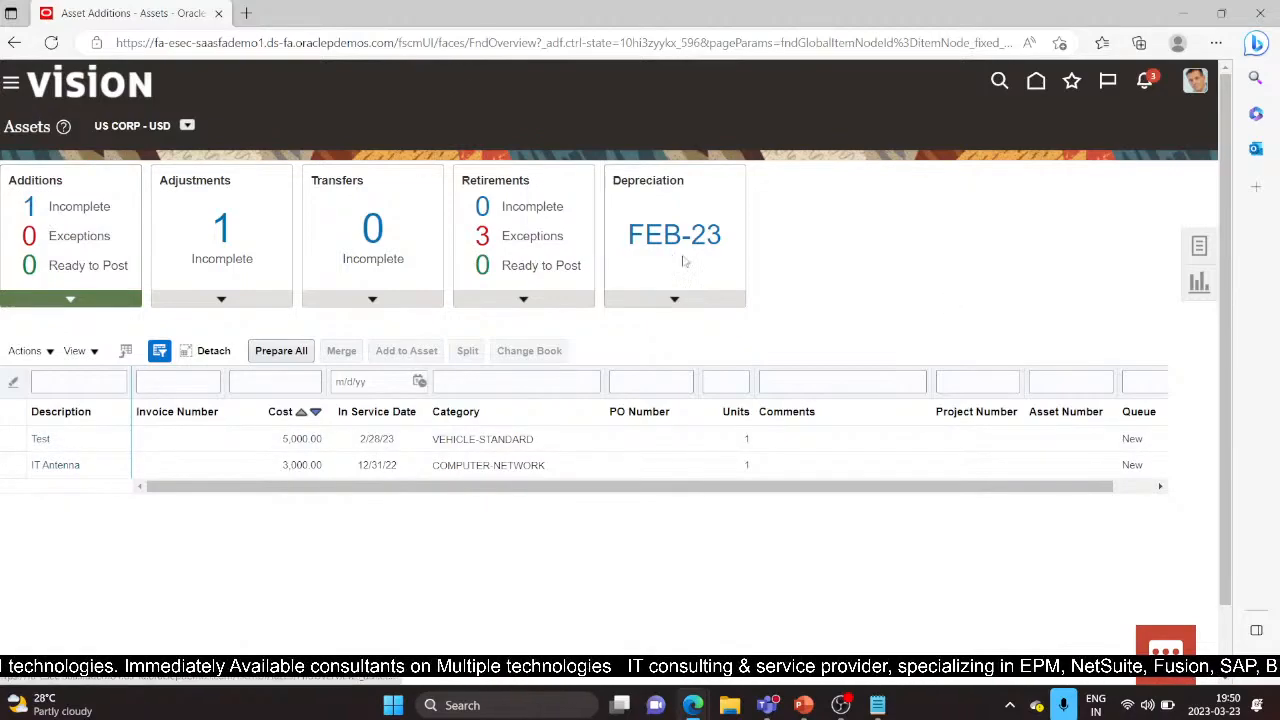
left_click(51, 42)
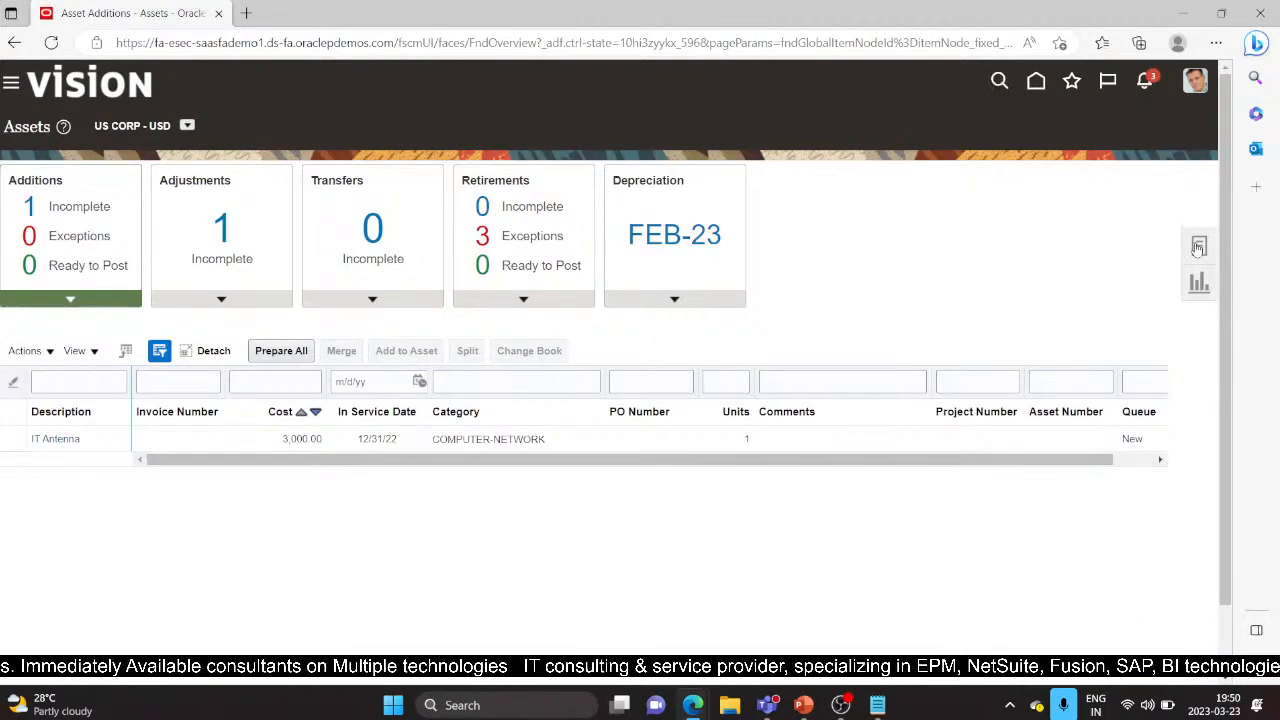
left_click(1198, 247)
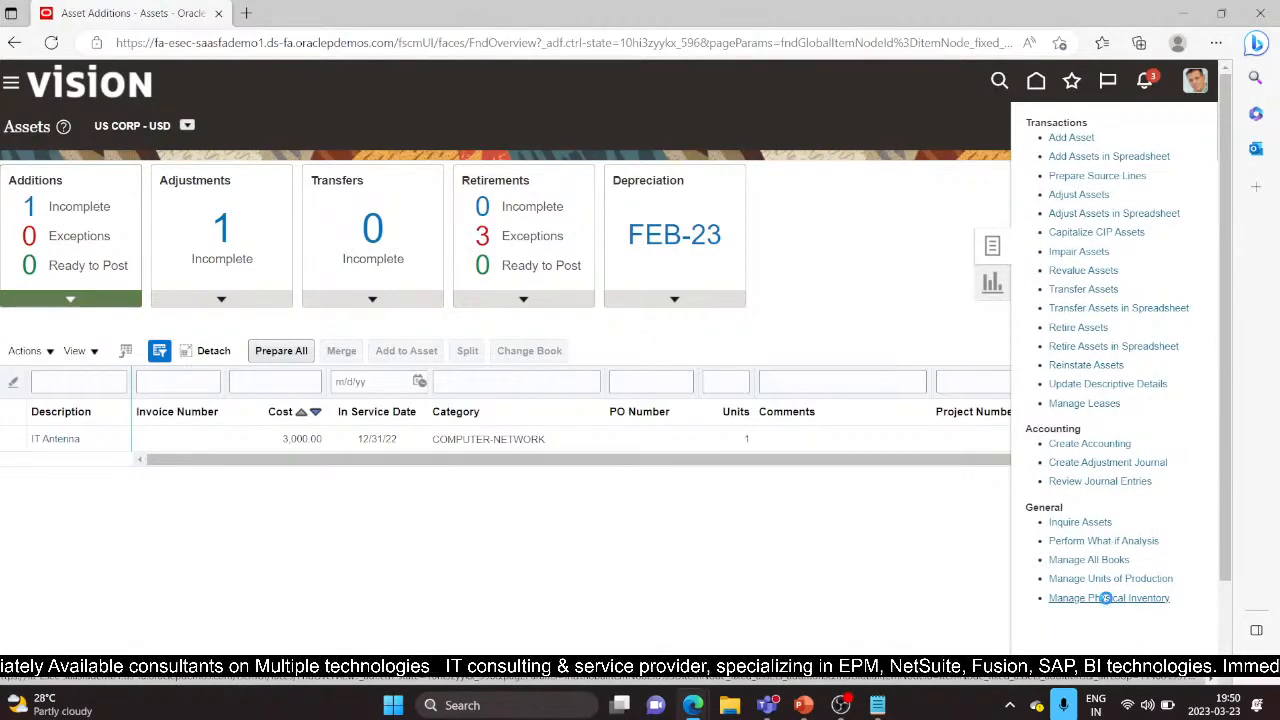
Step: Enter physical inventory testdemo on the US CORP book and download its spreadsheet
left_click(1106, 598)
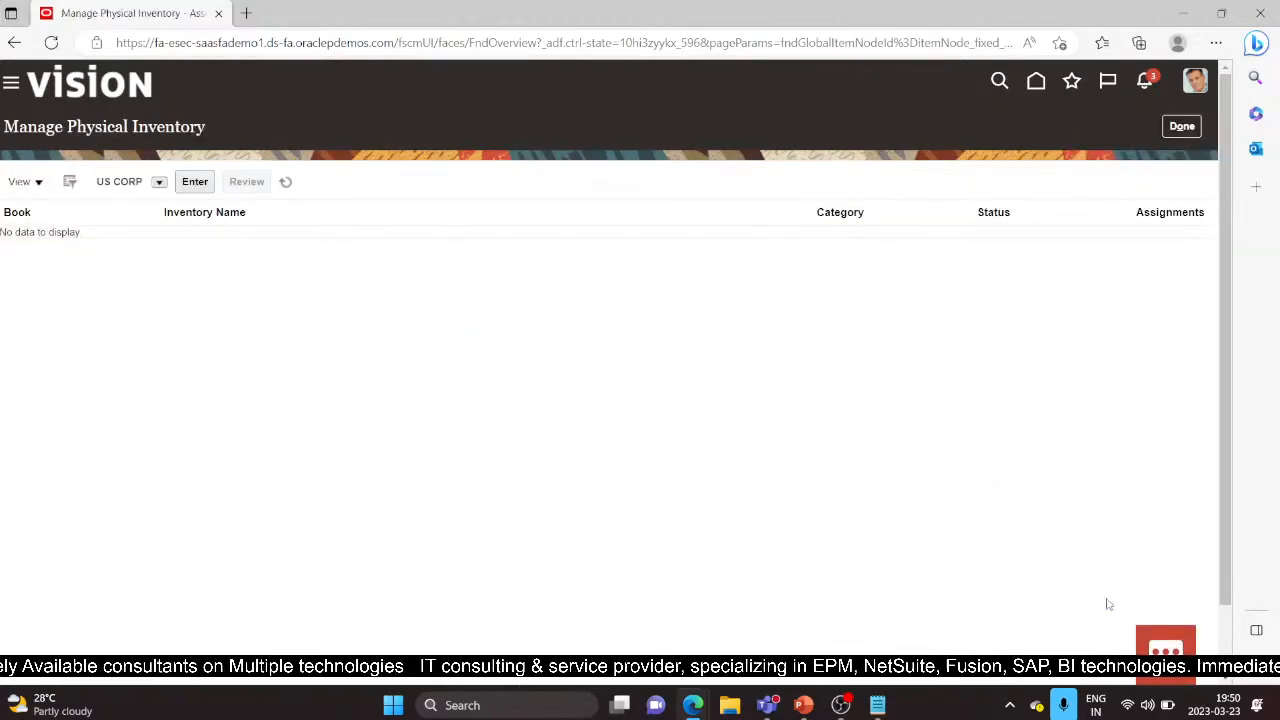
left_click(195, 188)
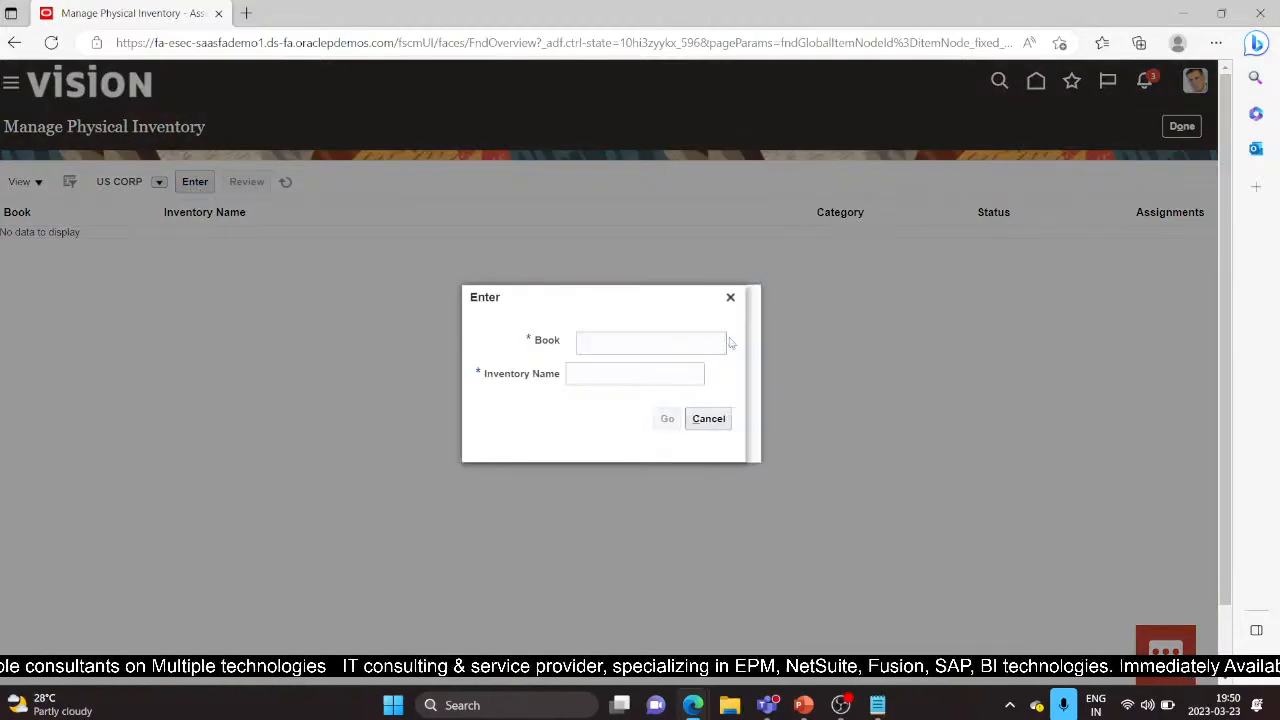
left_click(731, 343)
left_click(592, 379)
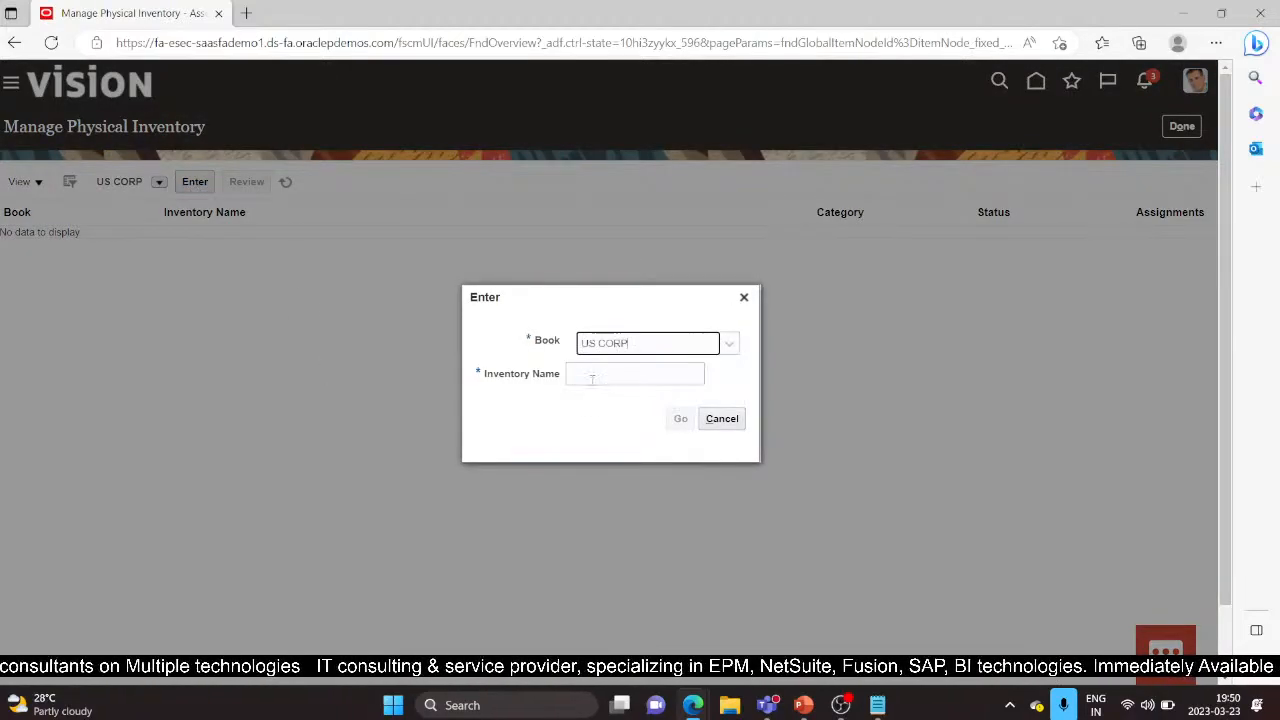
left_click(585, 377)
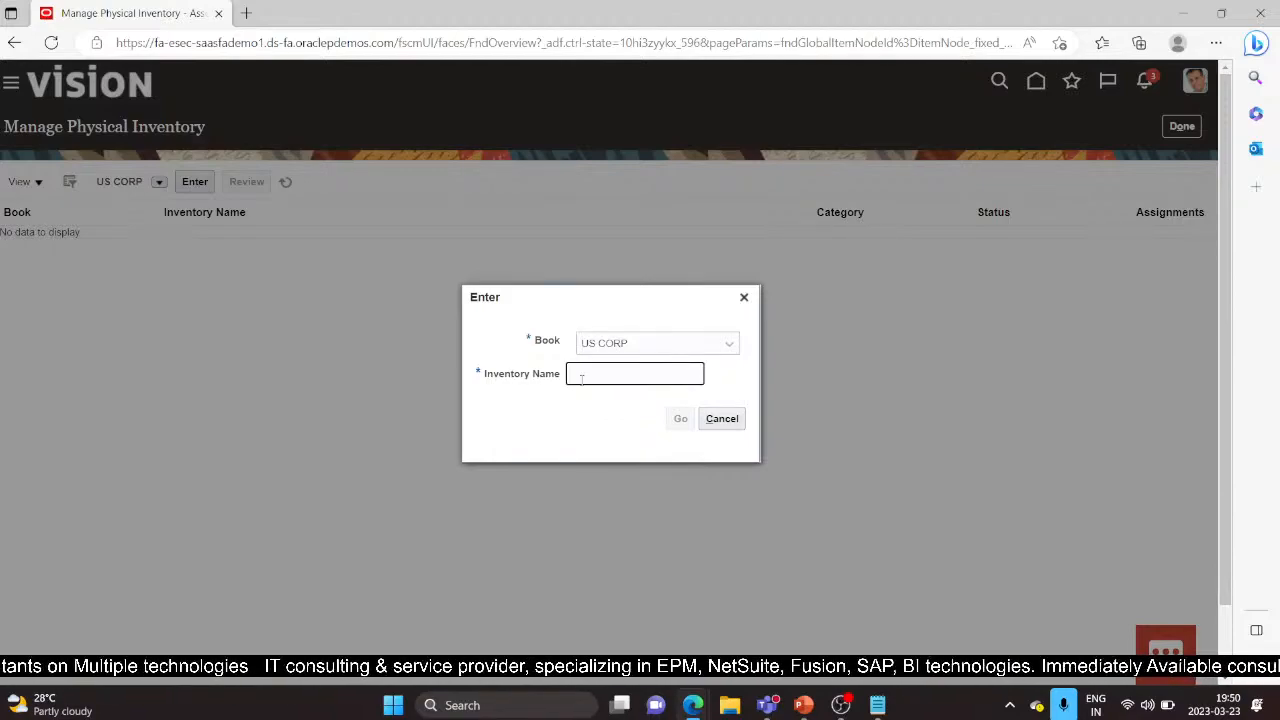
type("test")
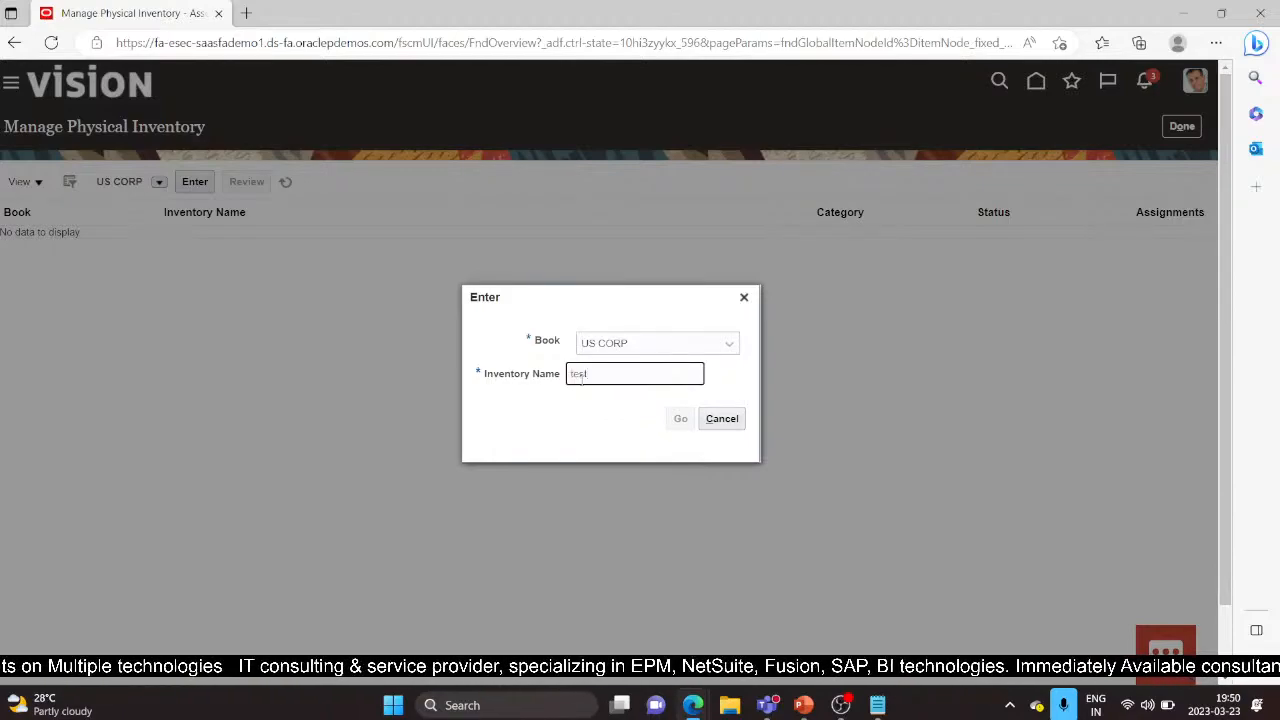
type("demo")
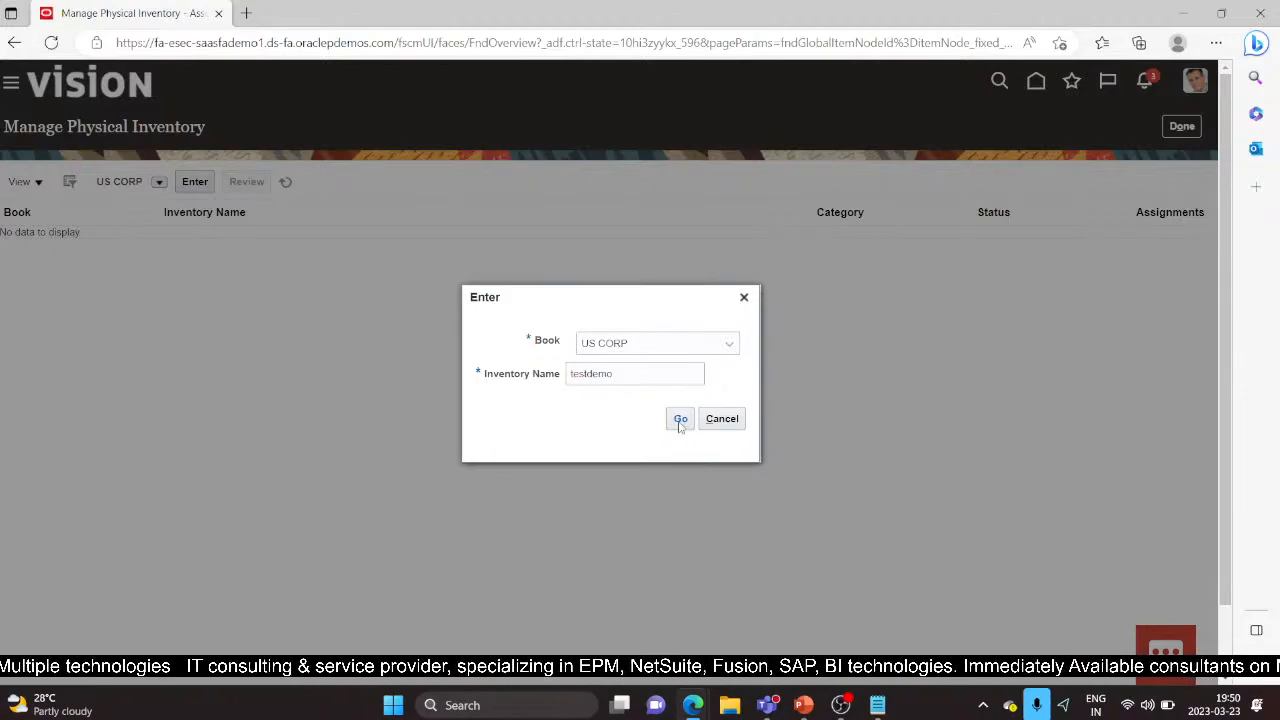
left_click(680, 423)
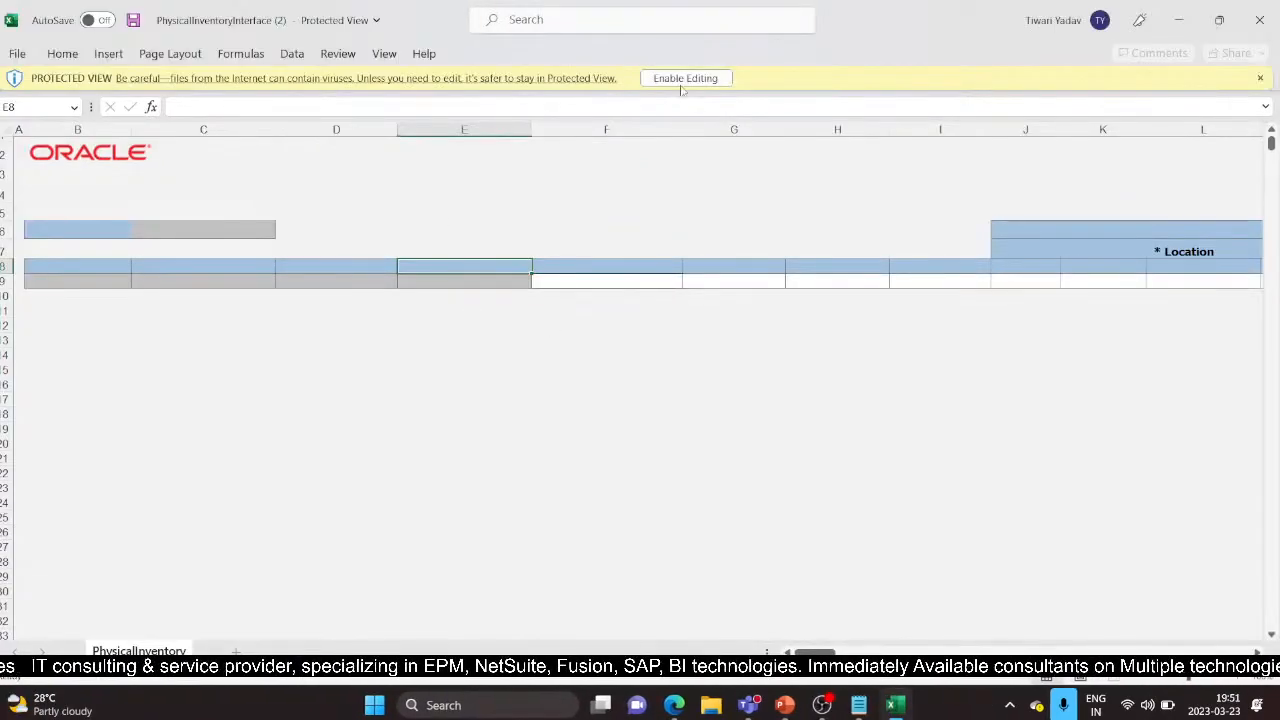
Step: Enable editing, connect to Oracle, and try signing in with the user ID and pasted password
left_click(683, 80)
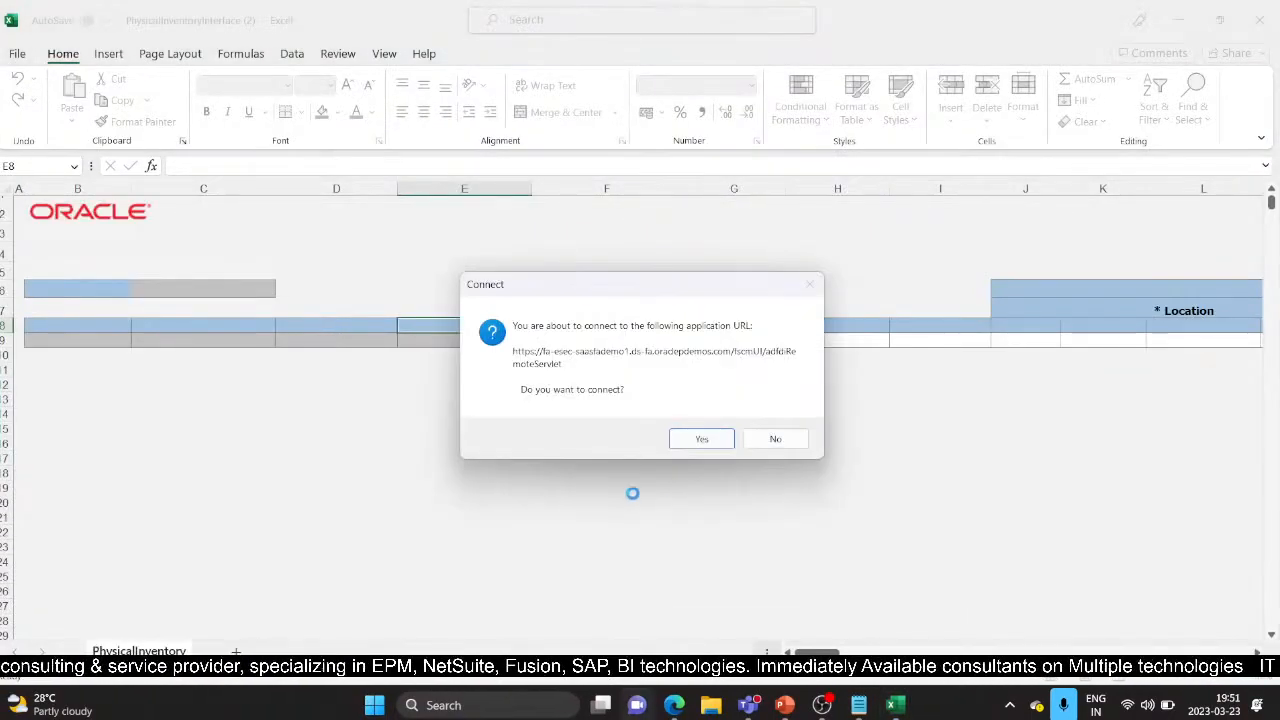
left_click(701, 438)
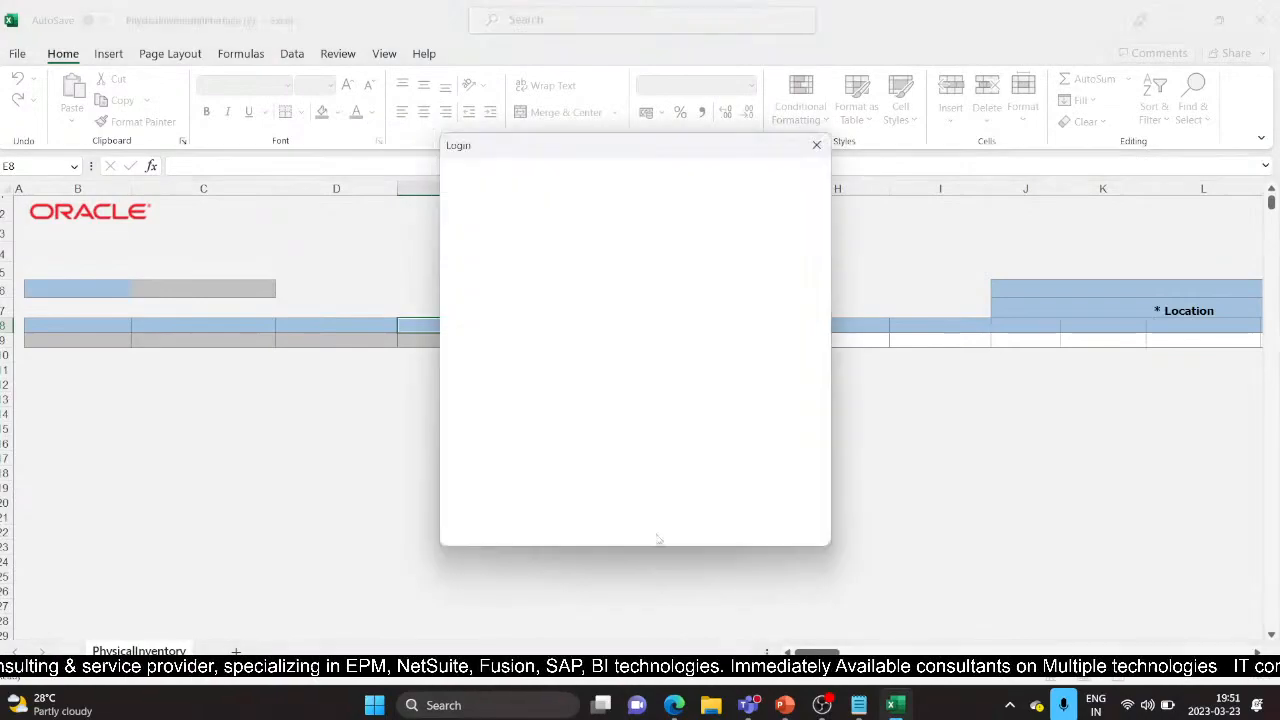
left_click(858, 705)
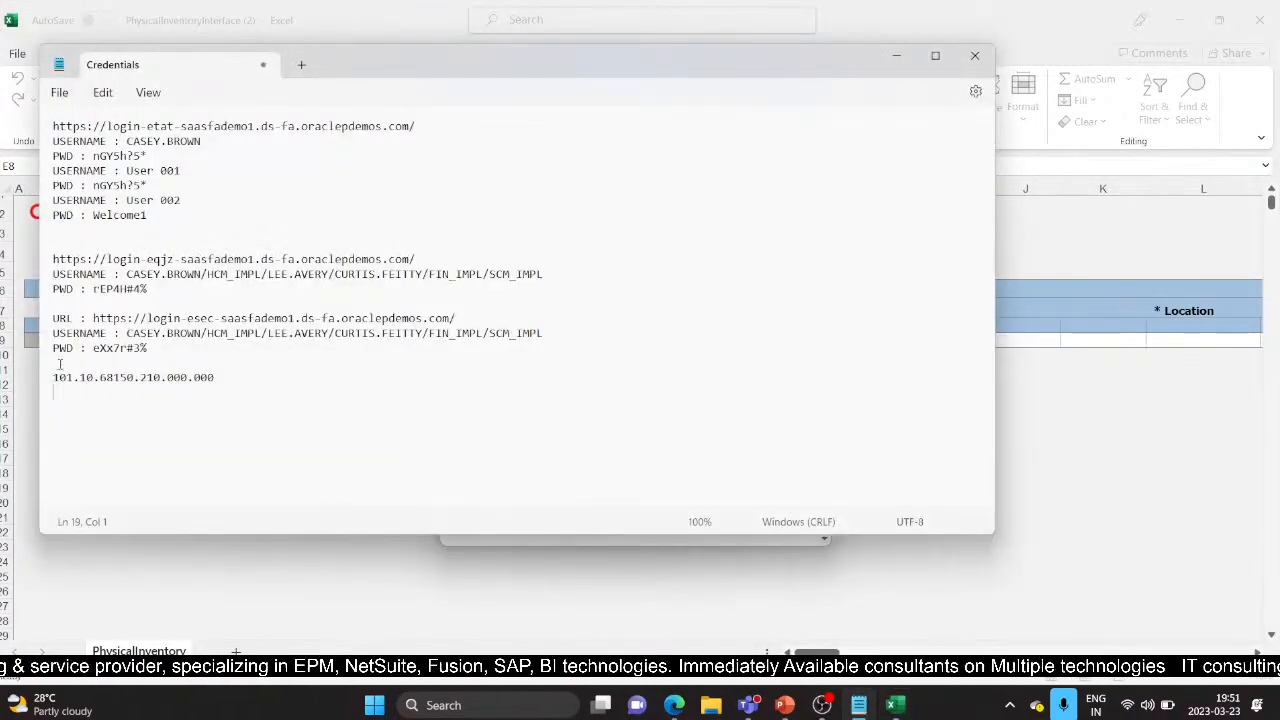
left_click_drag(94, 348, 148, 348)
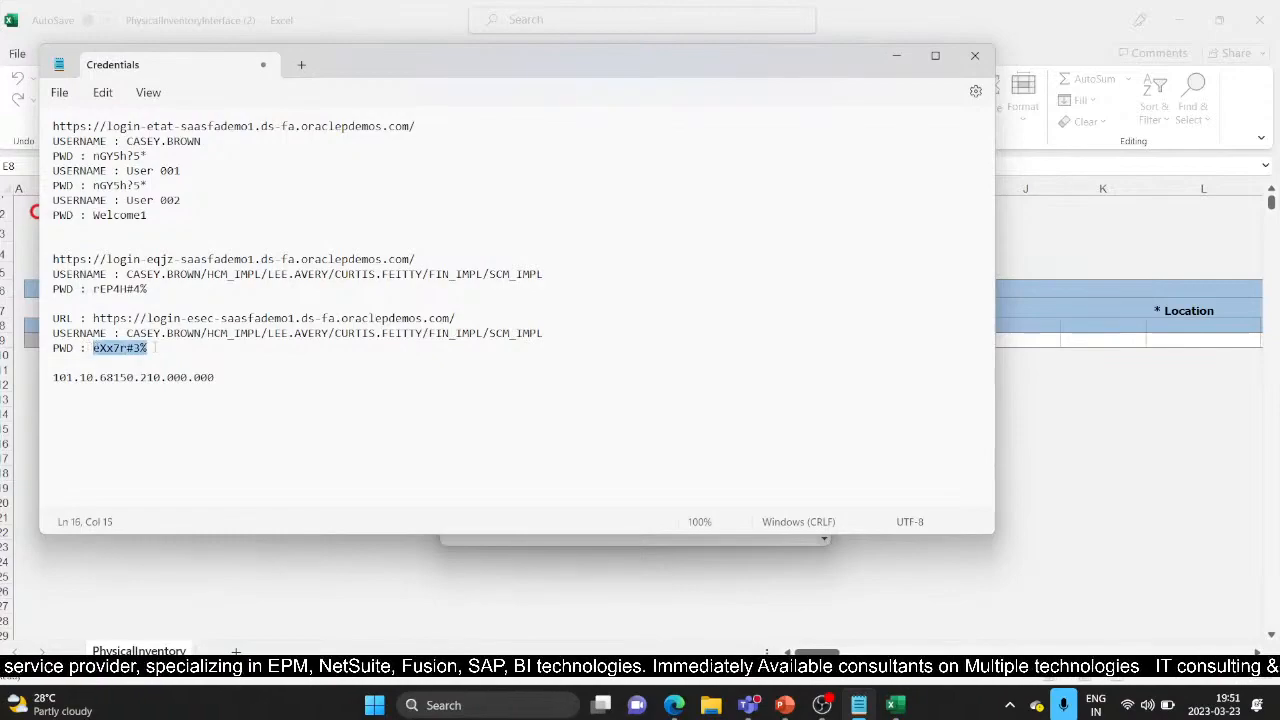
left_click(895, 55)
left_click(571, 416)
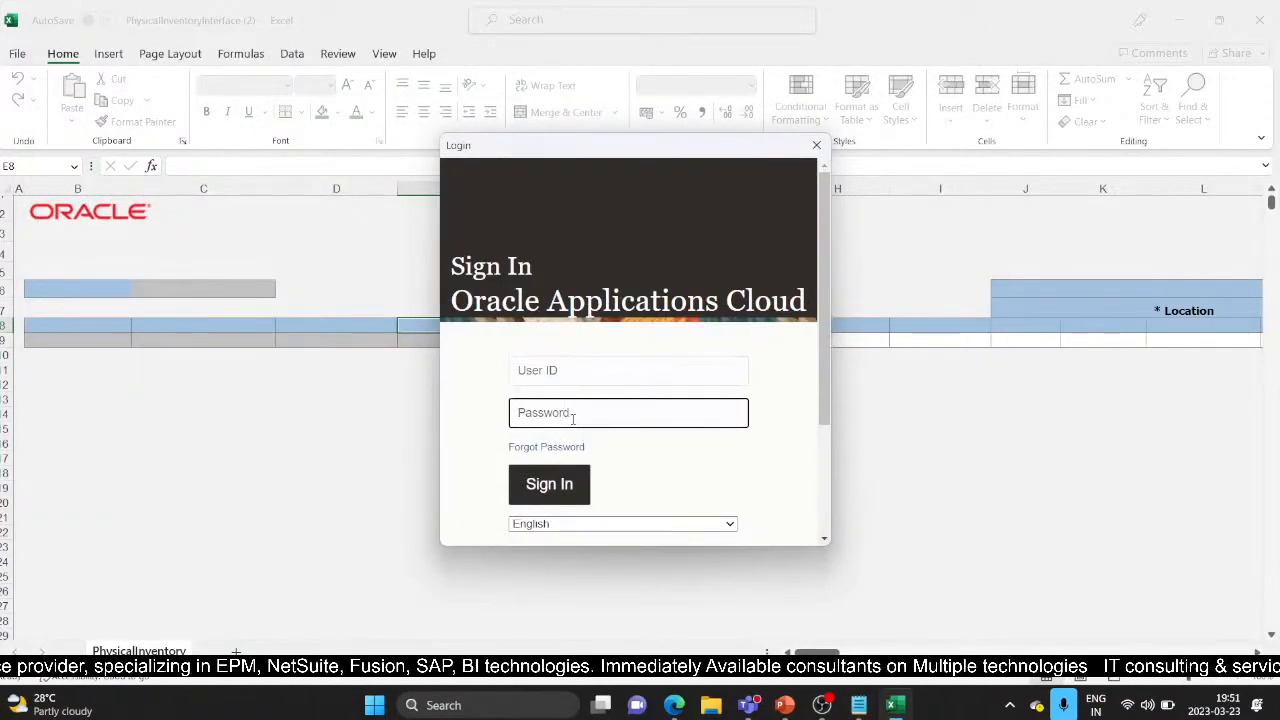
key("ctrl+v")
left_click(537, 372)
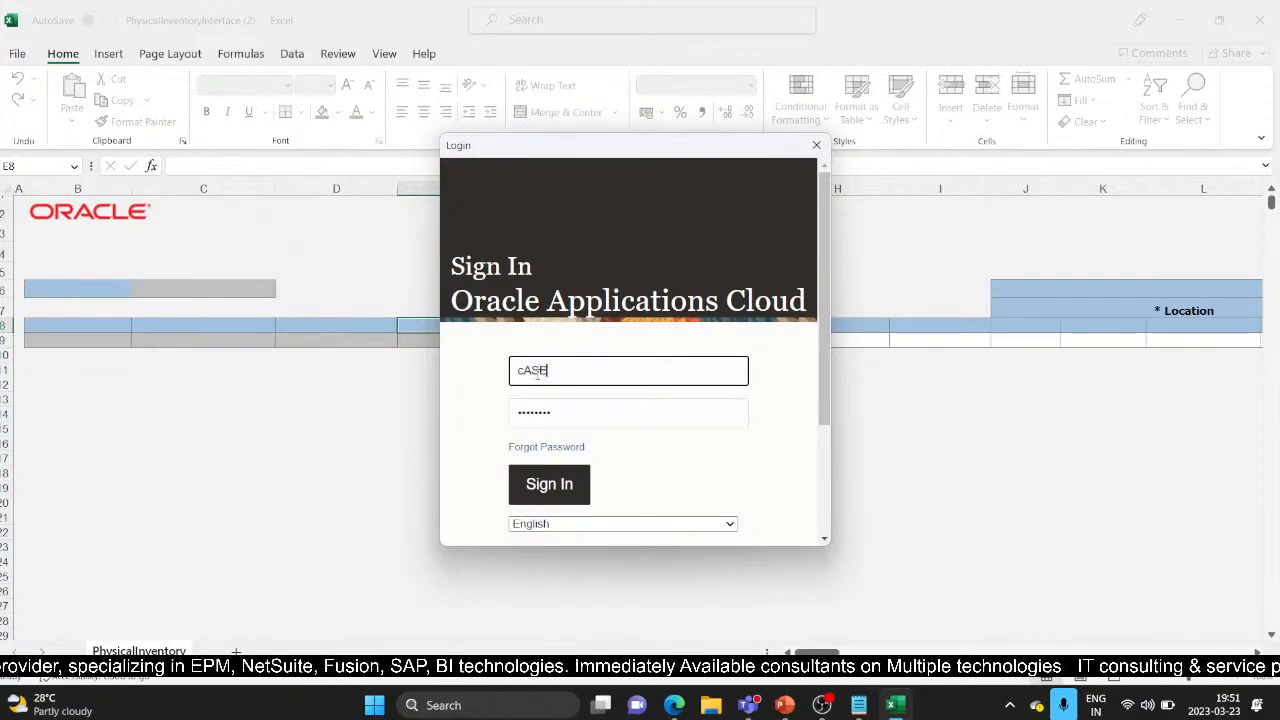
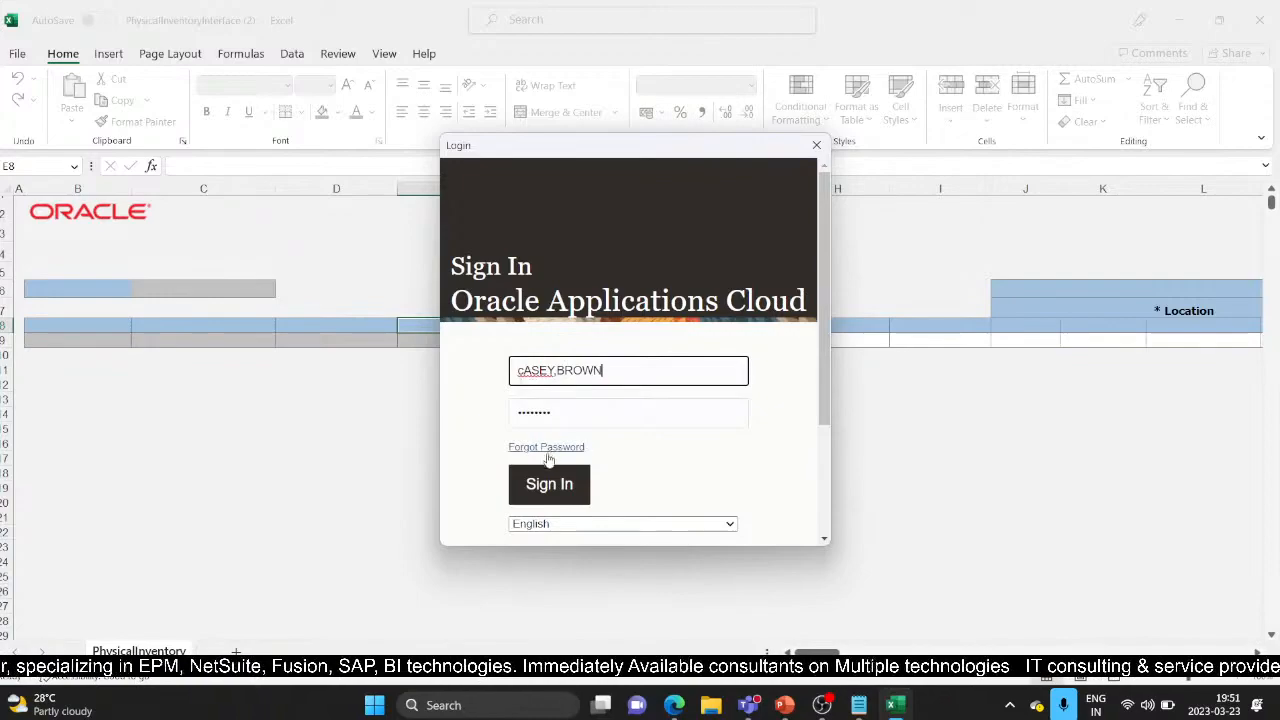
left_click(543, 486)
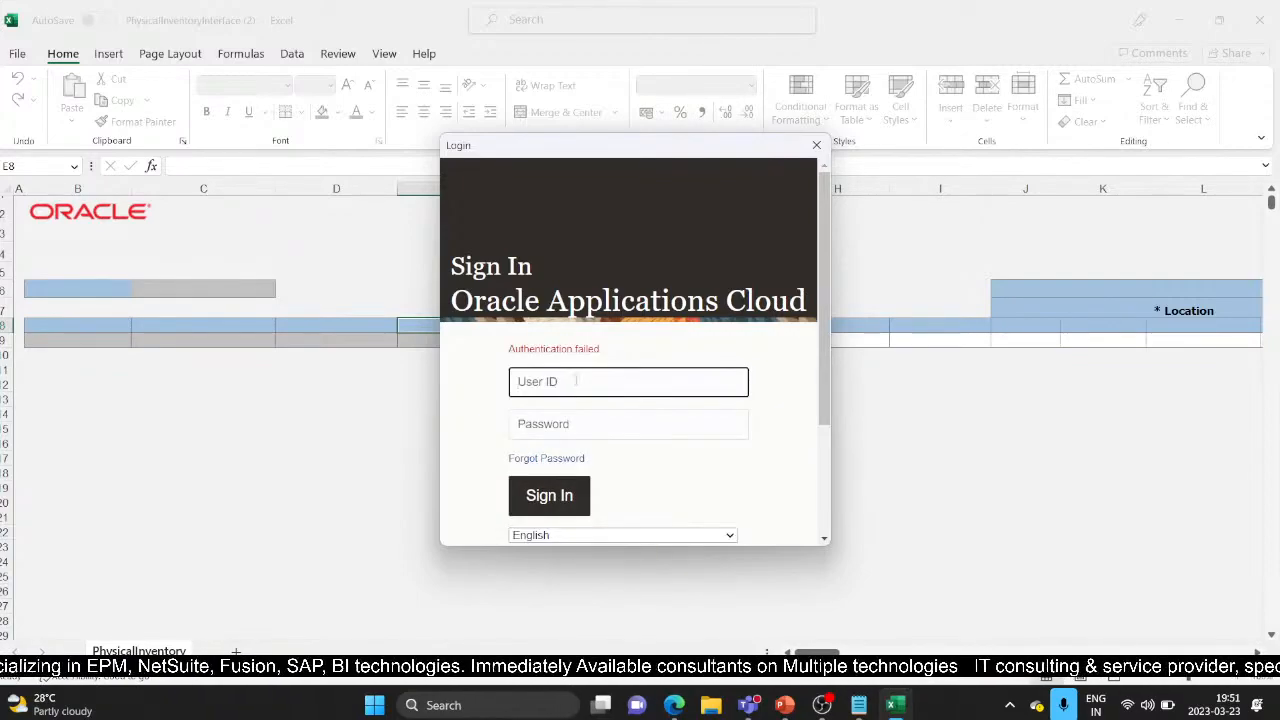
Step: Sign in again with the corrected user ID and password, then skip the add-in update
type("Casey")
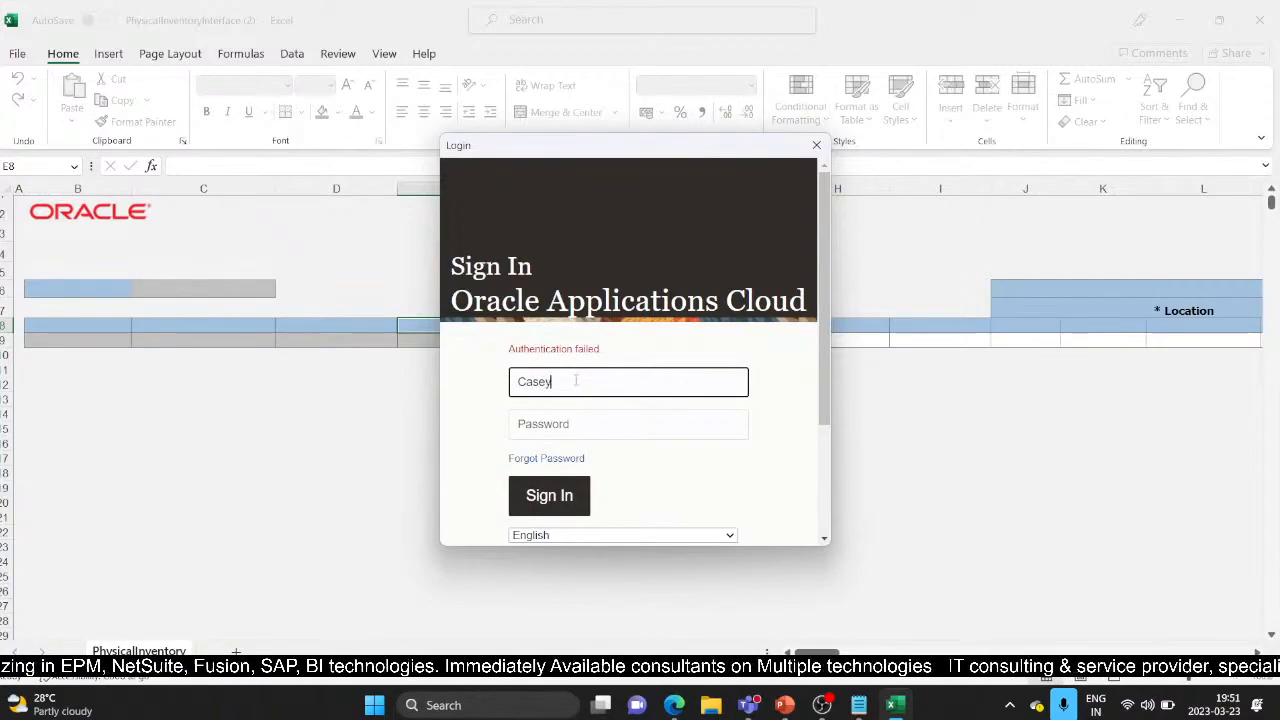
type("wn")
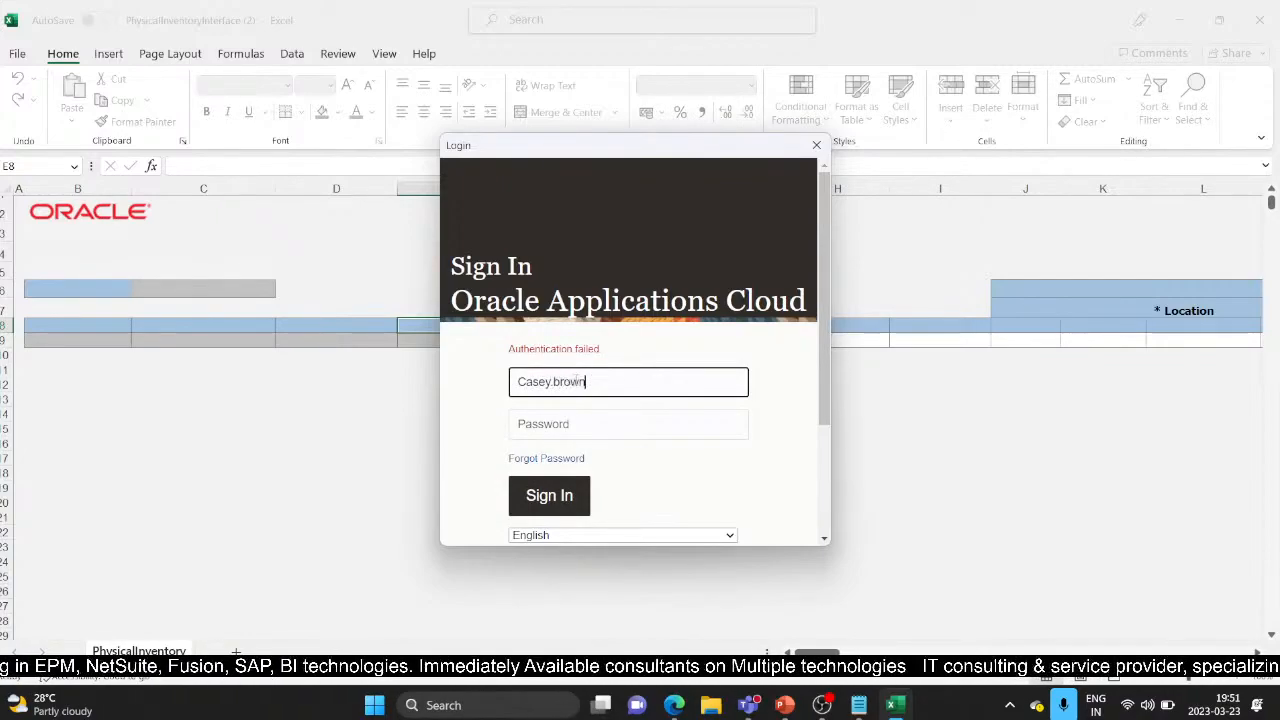
key("Tab")
type("********")
left_click(557, 497)
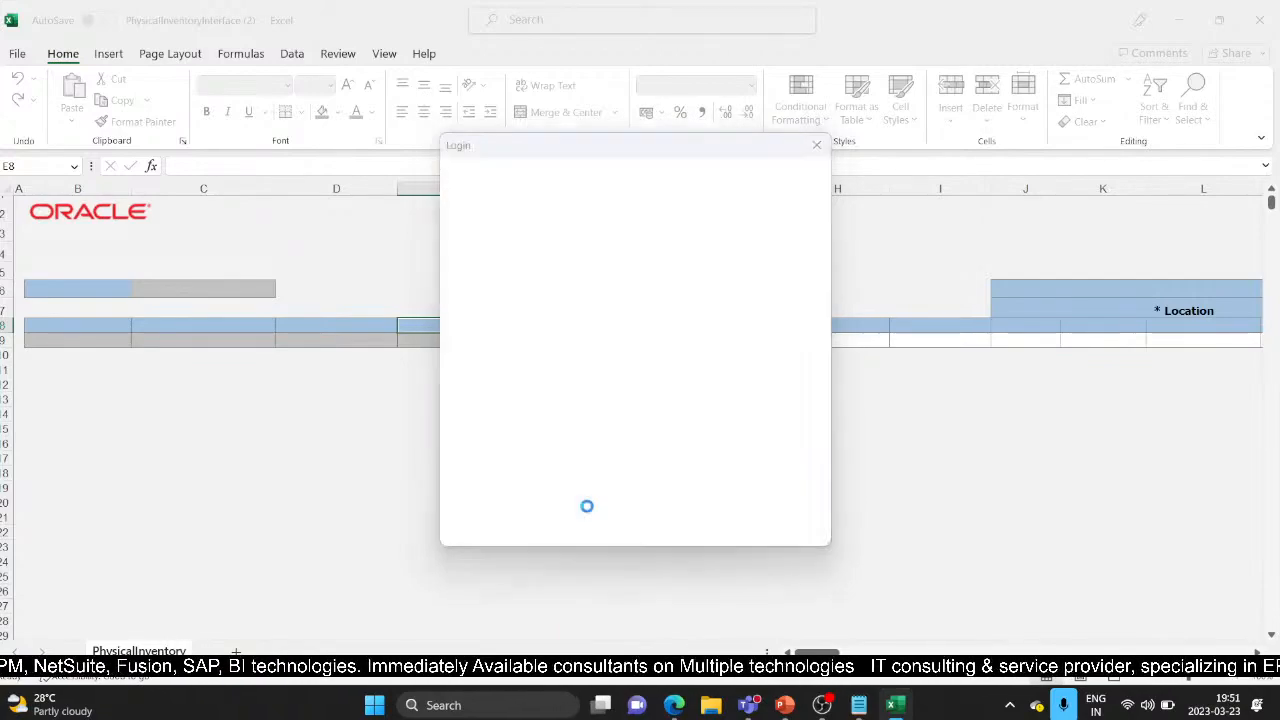
left_click(830, 386)
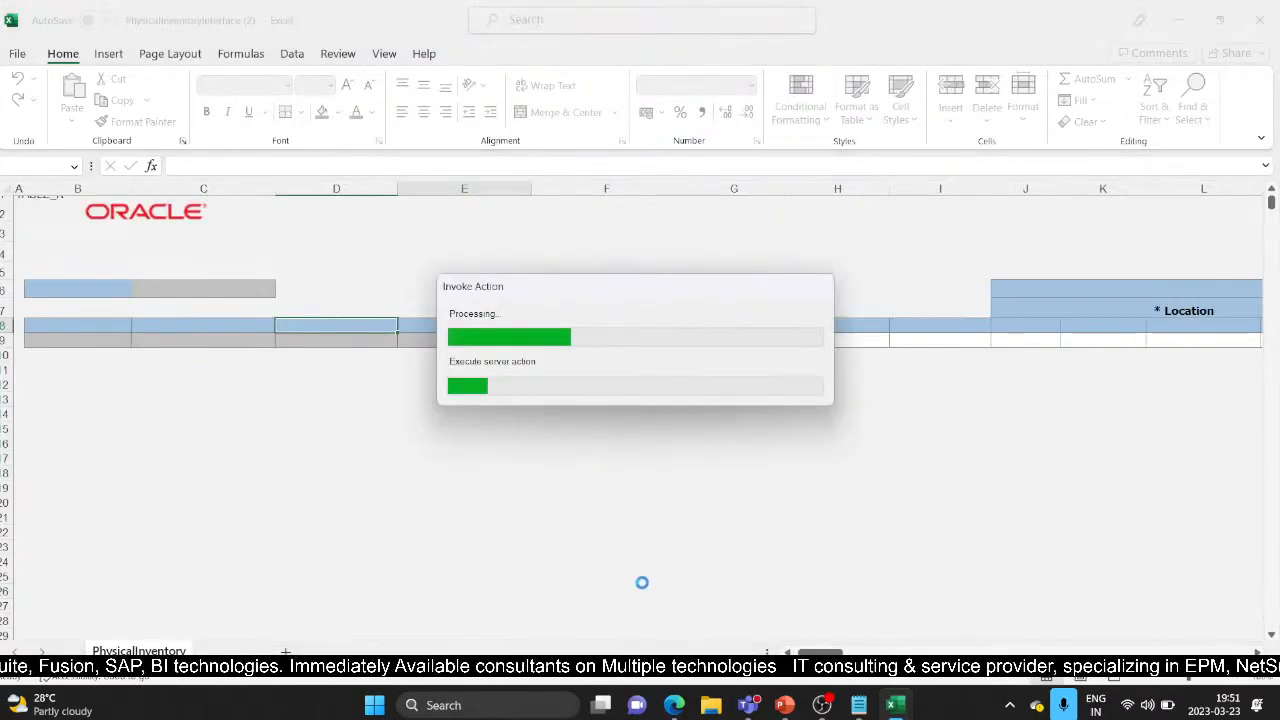
Step: Cancel the testdemo inventory entry and leave the Physical Inventory page without saving
mouse_move(674, 705)
left_click(593, 597)
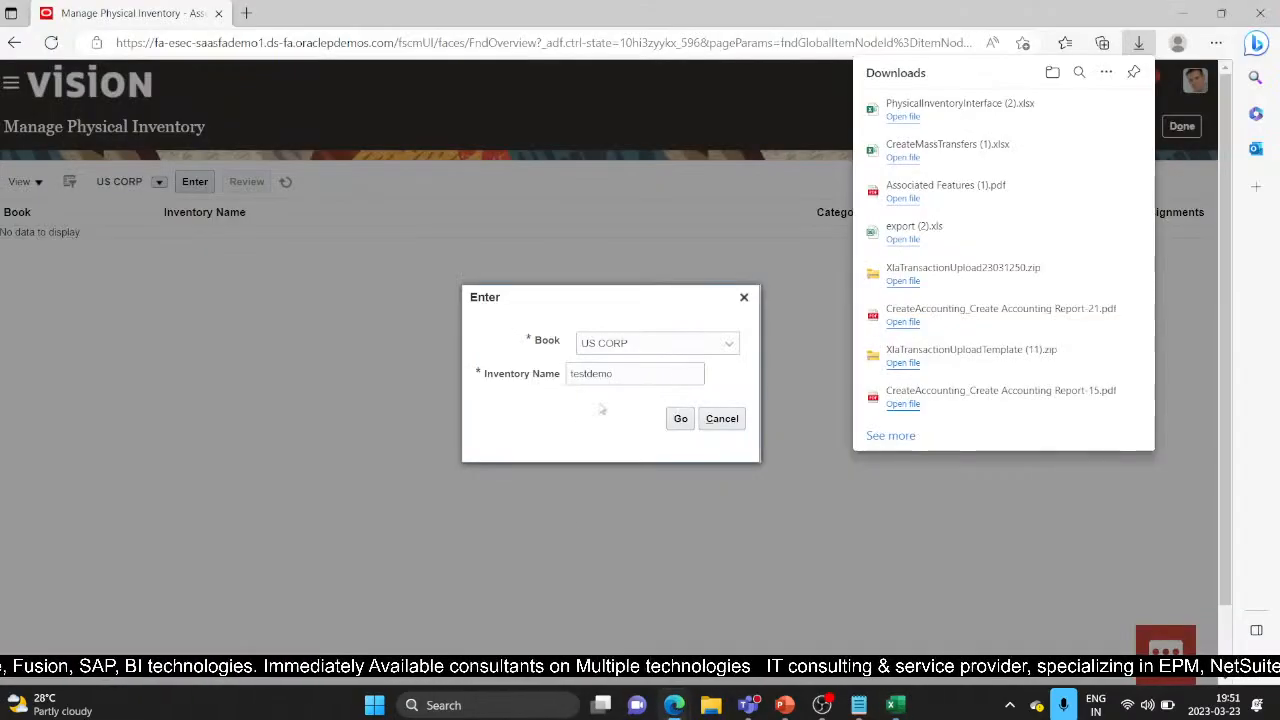
left_click(722, 418)
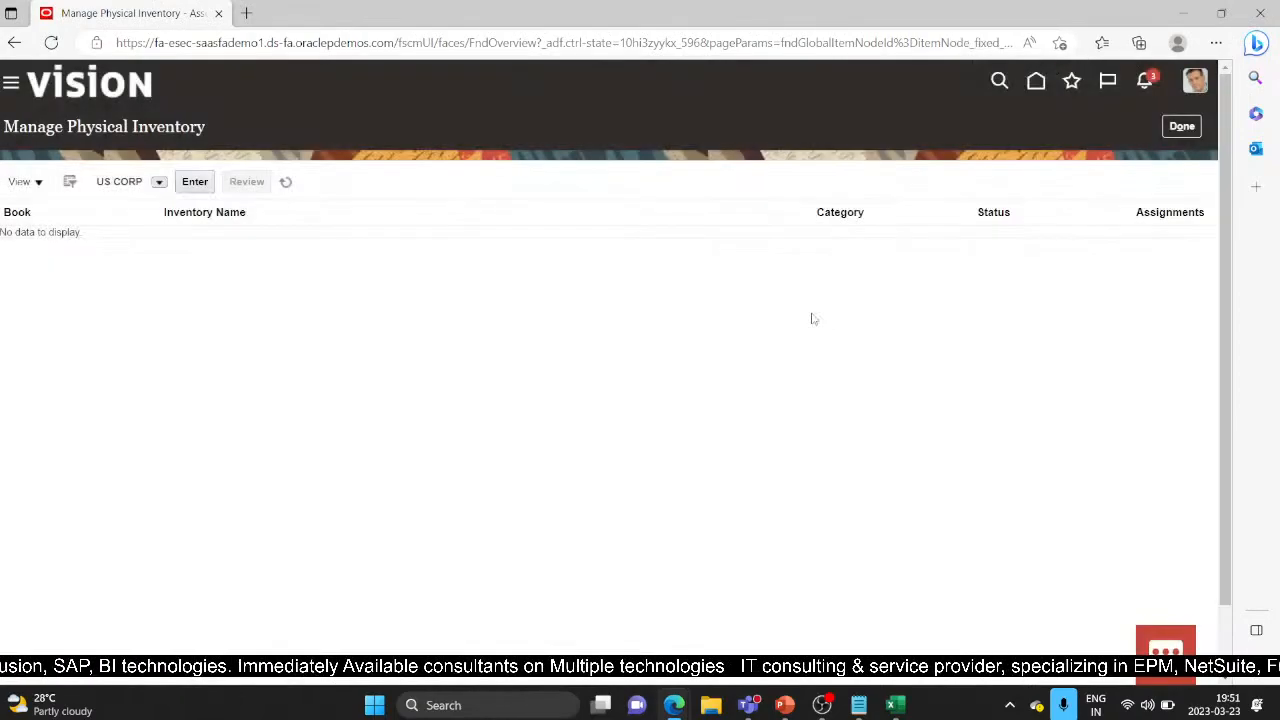
left_click(1181, 127)
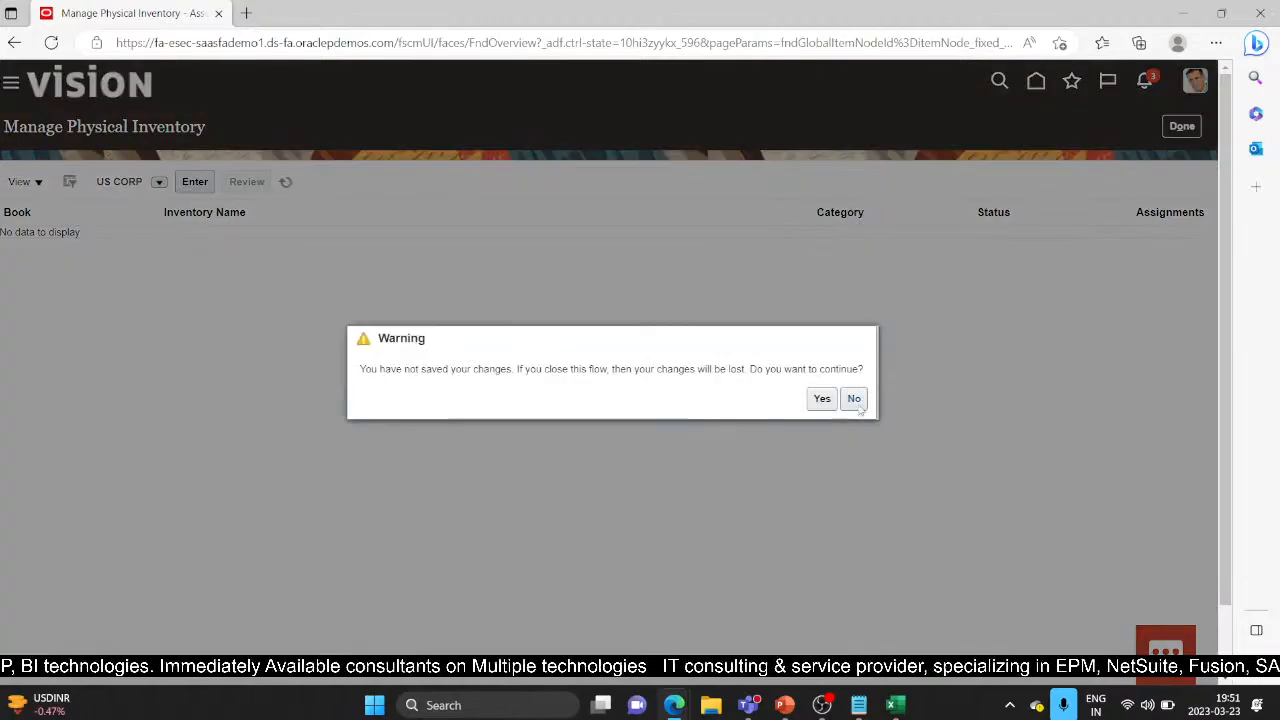
left_click(820, 399)
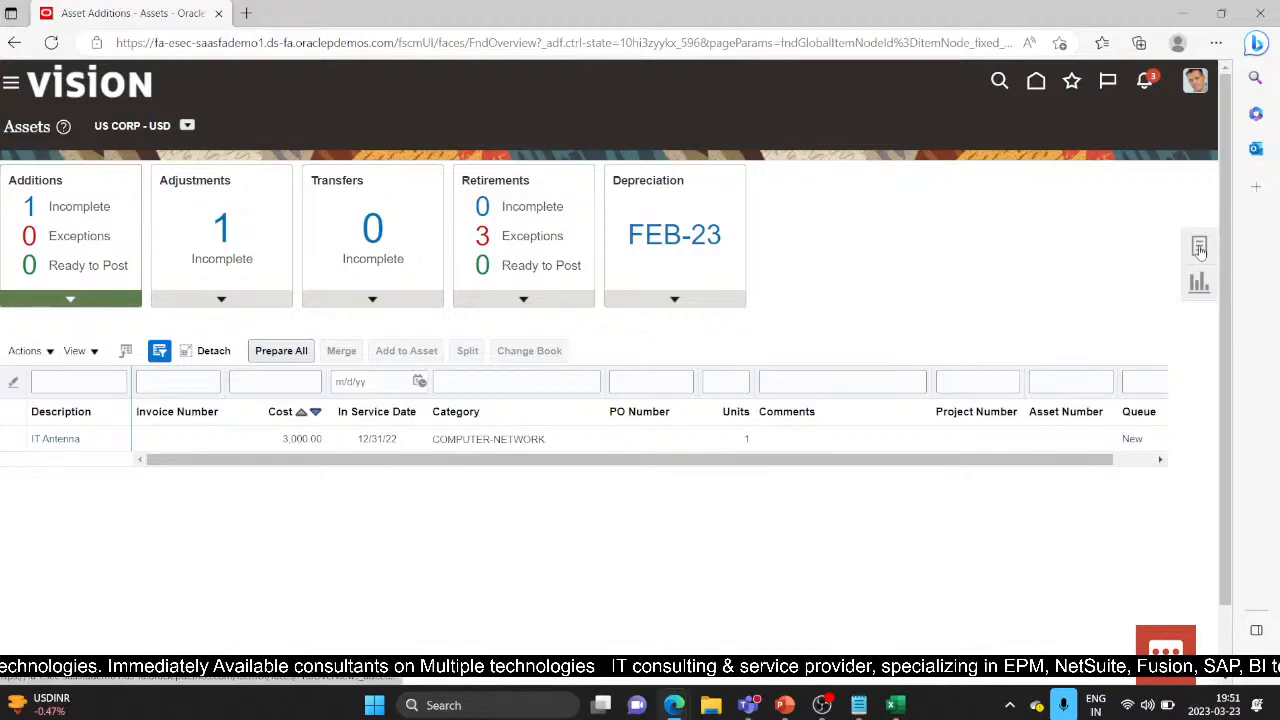
Step: Open the asset task list and bring the Enter Physical Inventory workbook forward
left_click(1200, 247)
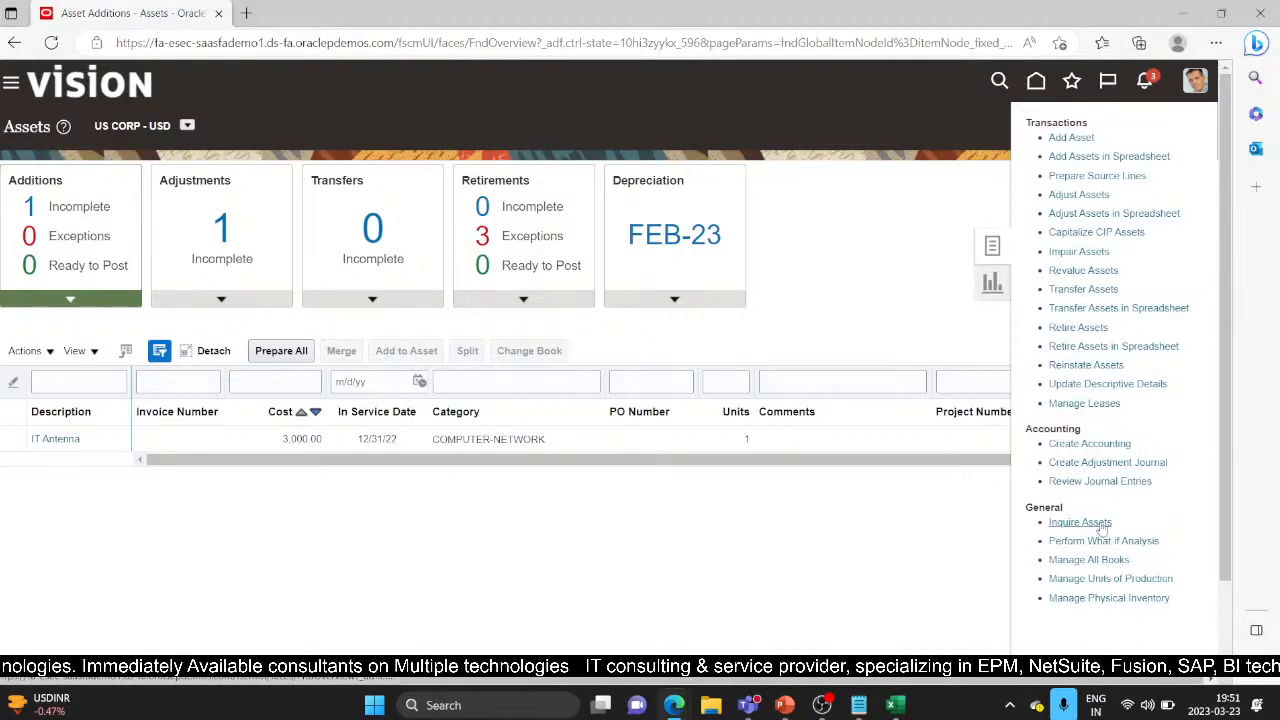
mouse_move(895, 705)
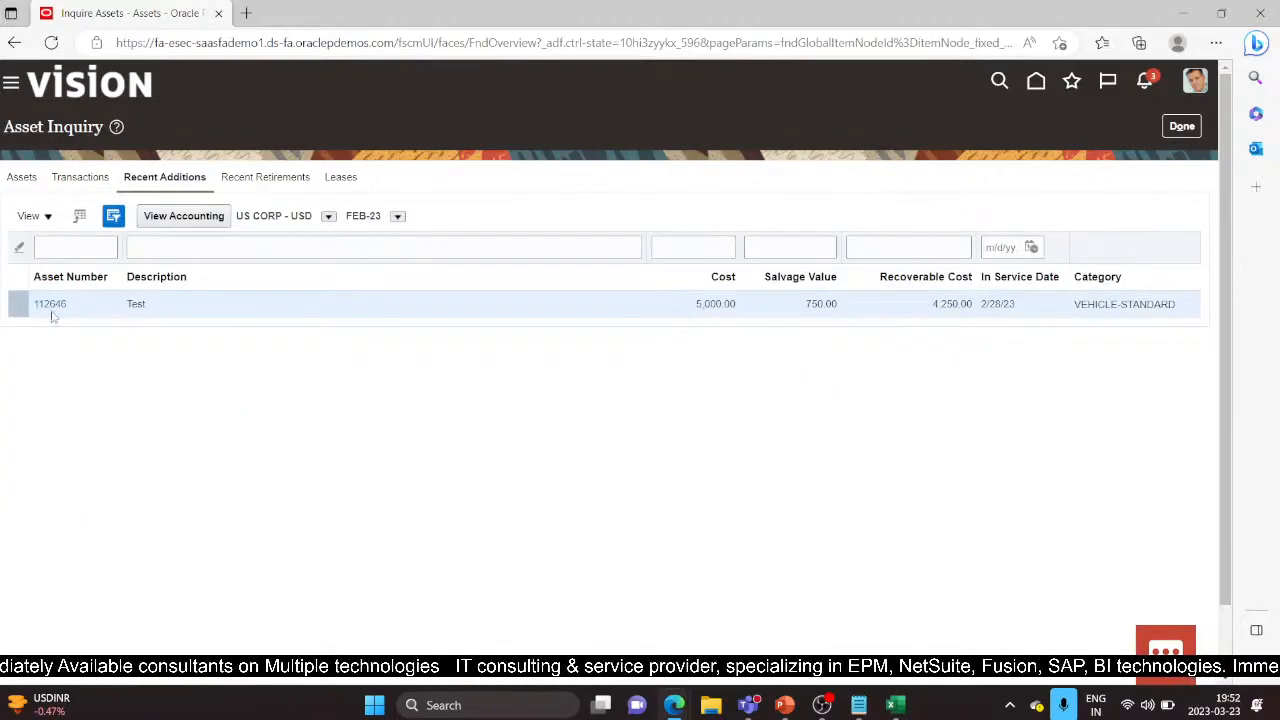
left_click(895, 706)
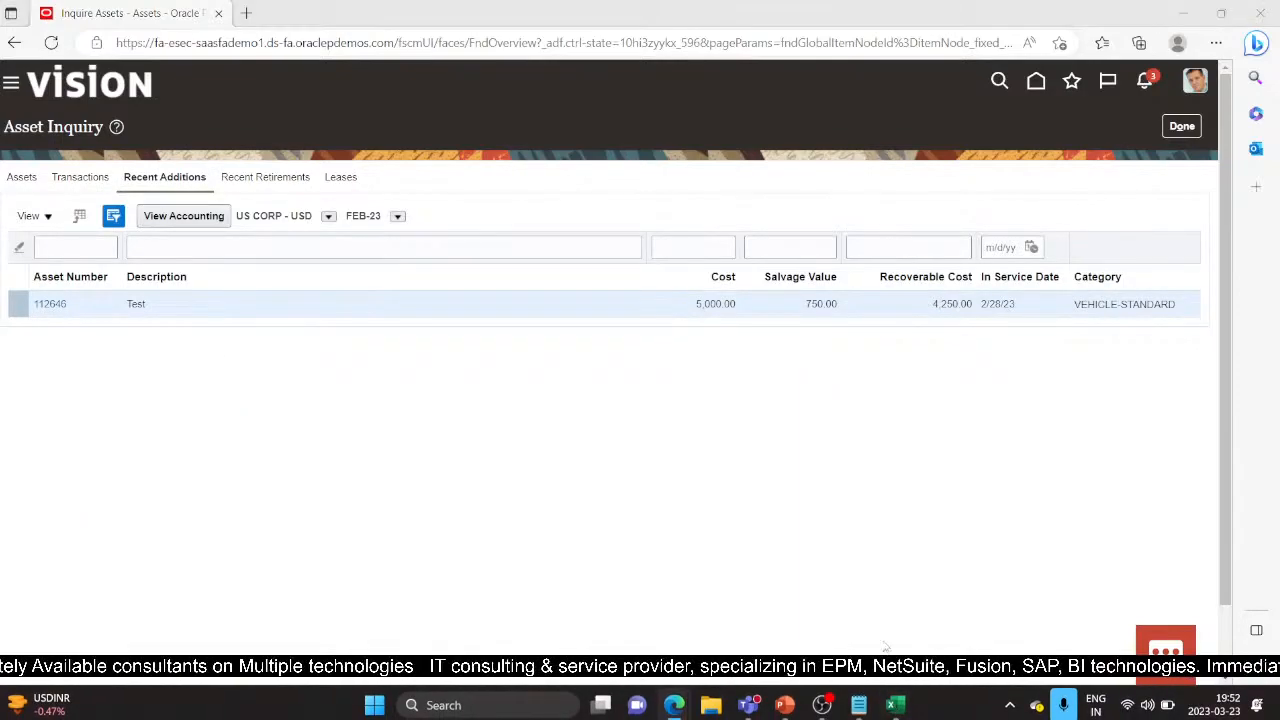
left_click(897, 705)
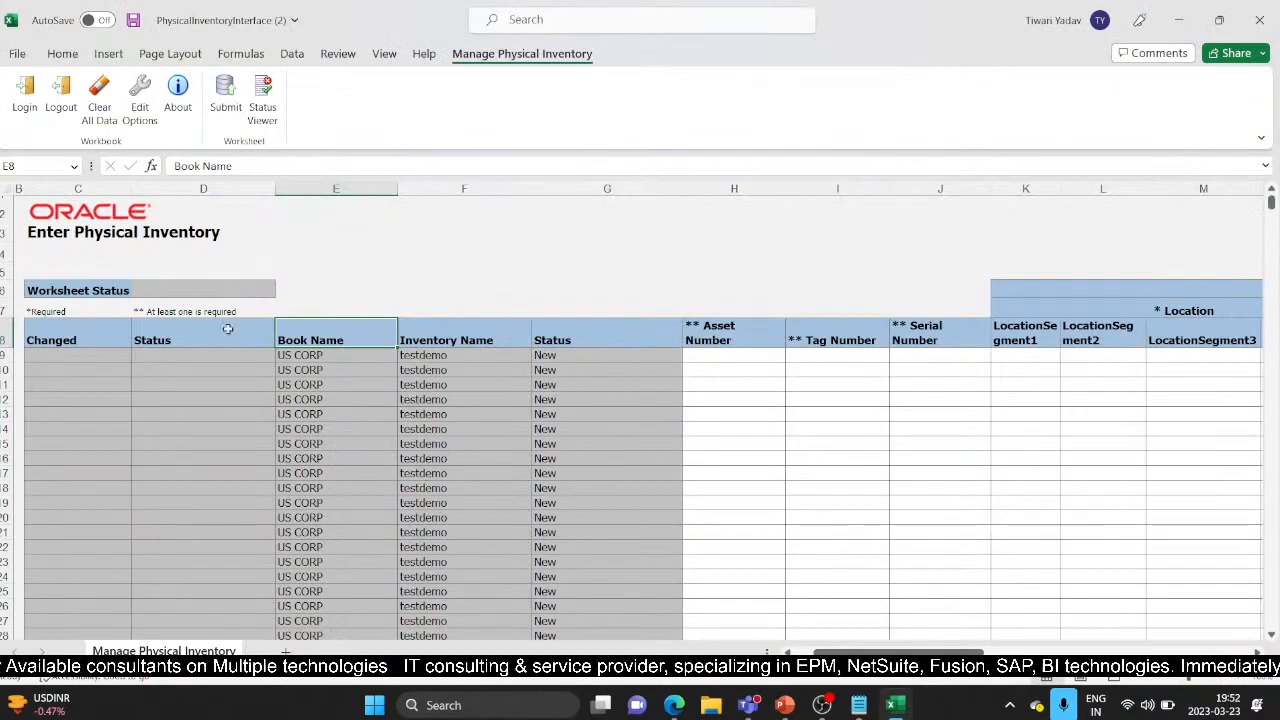
Step: Enter asset number 112646 in H9, correcting it from 112624
left_click(726, 355)
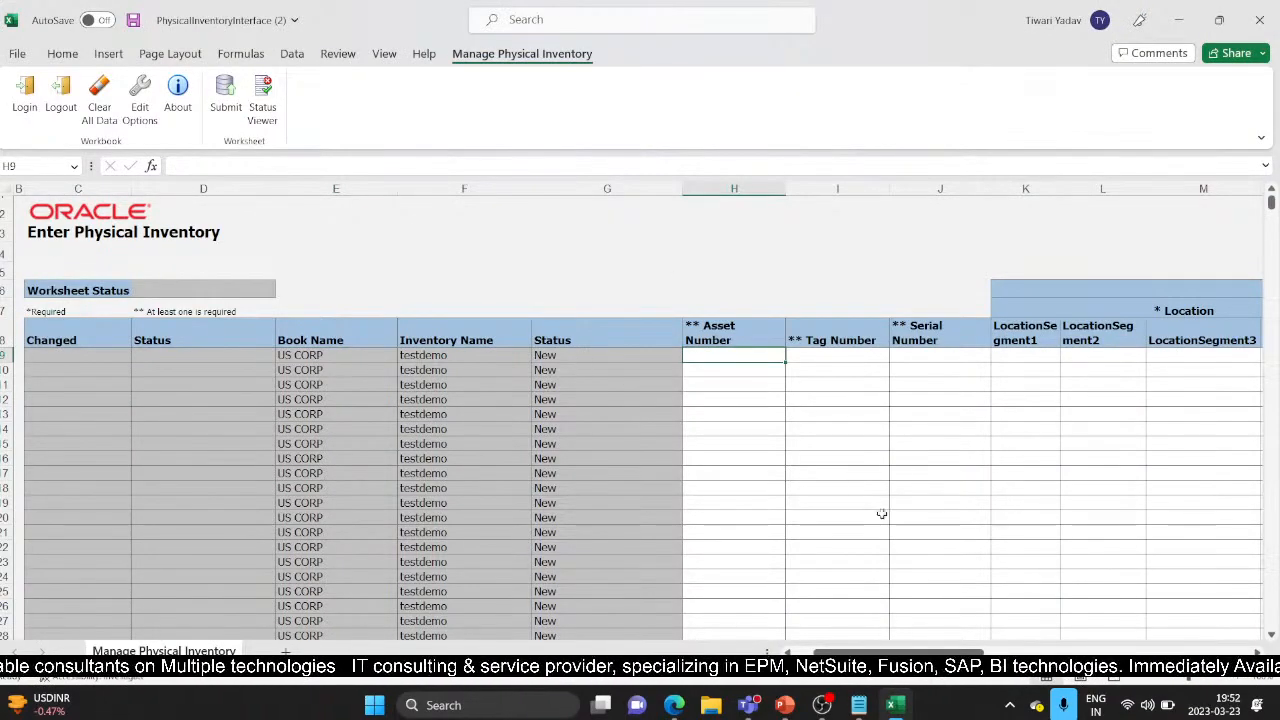
left_click_drag(897, 652, 875, 625)
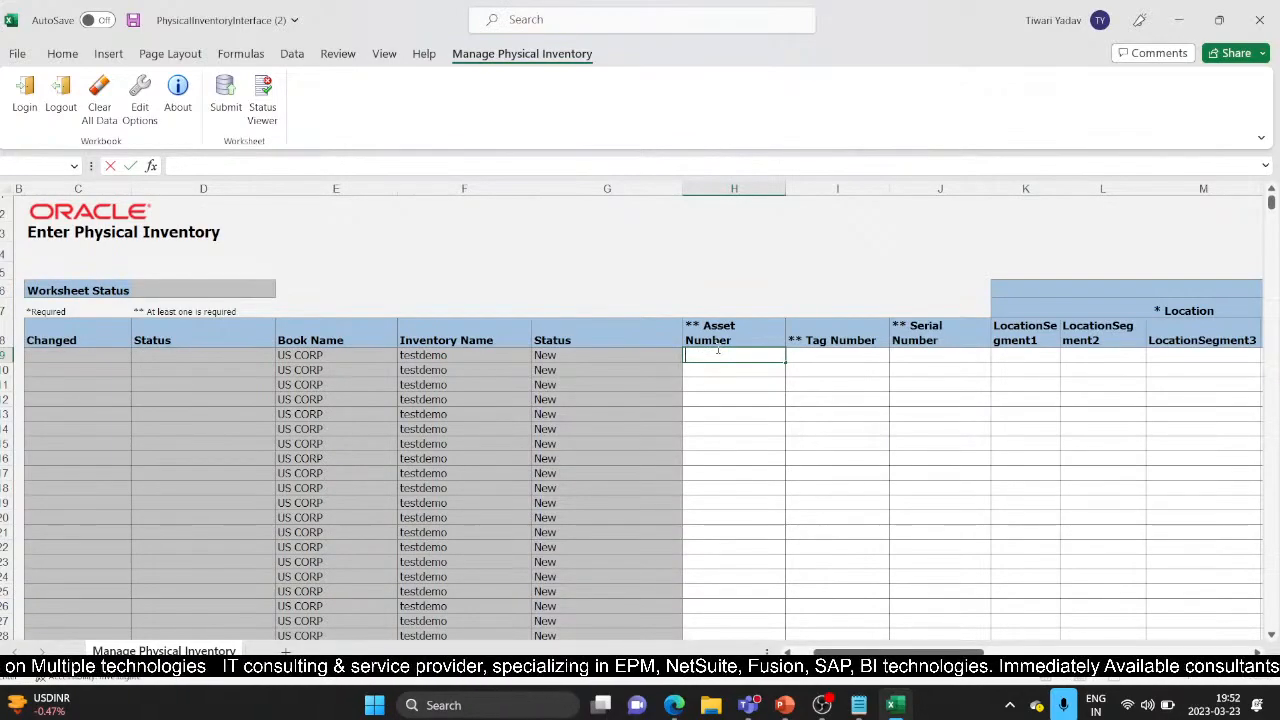
key("alt+Tab")
key("alt+Tab")
type("112")
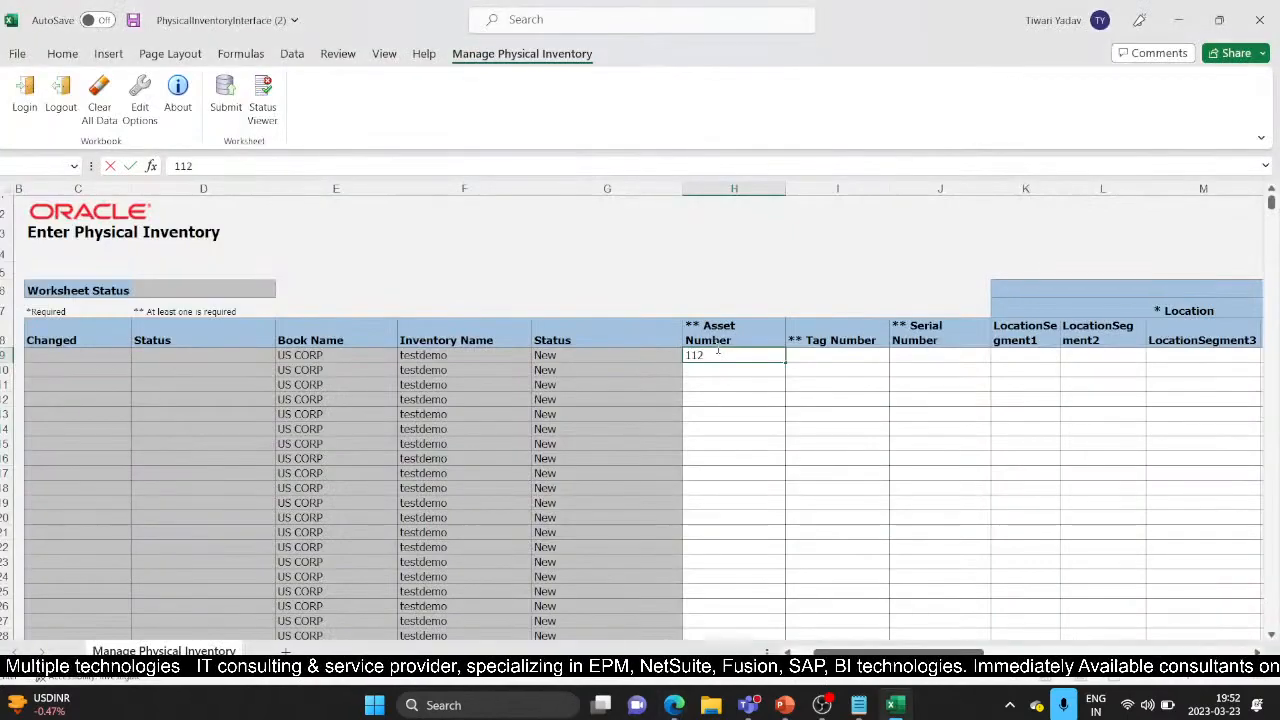
type("6")
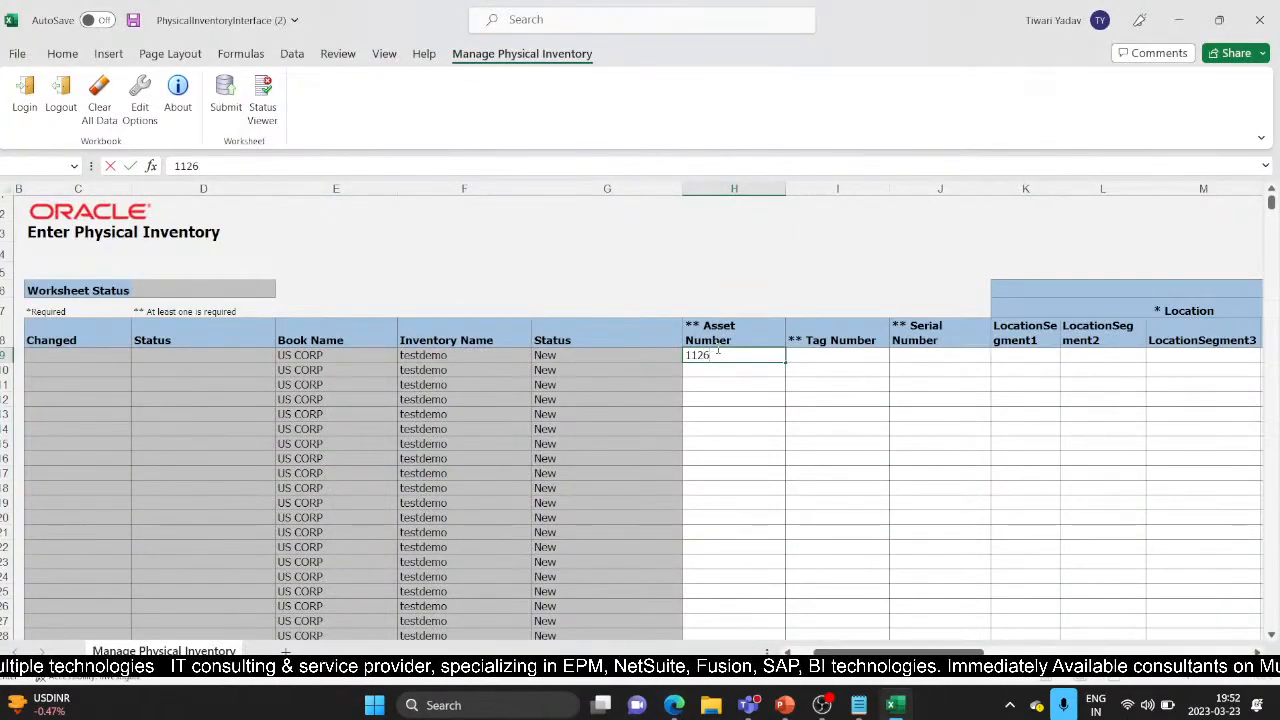
type("24")
key("Tab")
key("Tab")
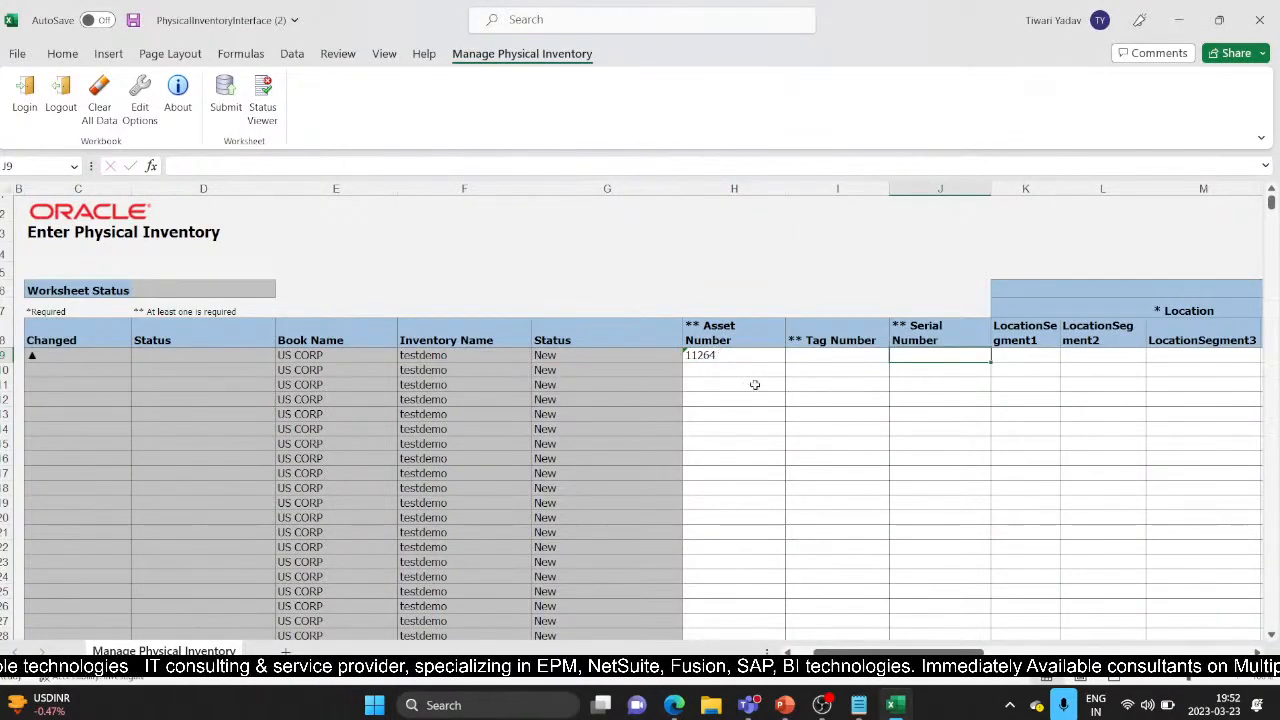
left_click(730, 358)
double_click(730, 355)
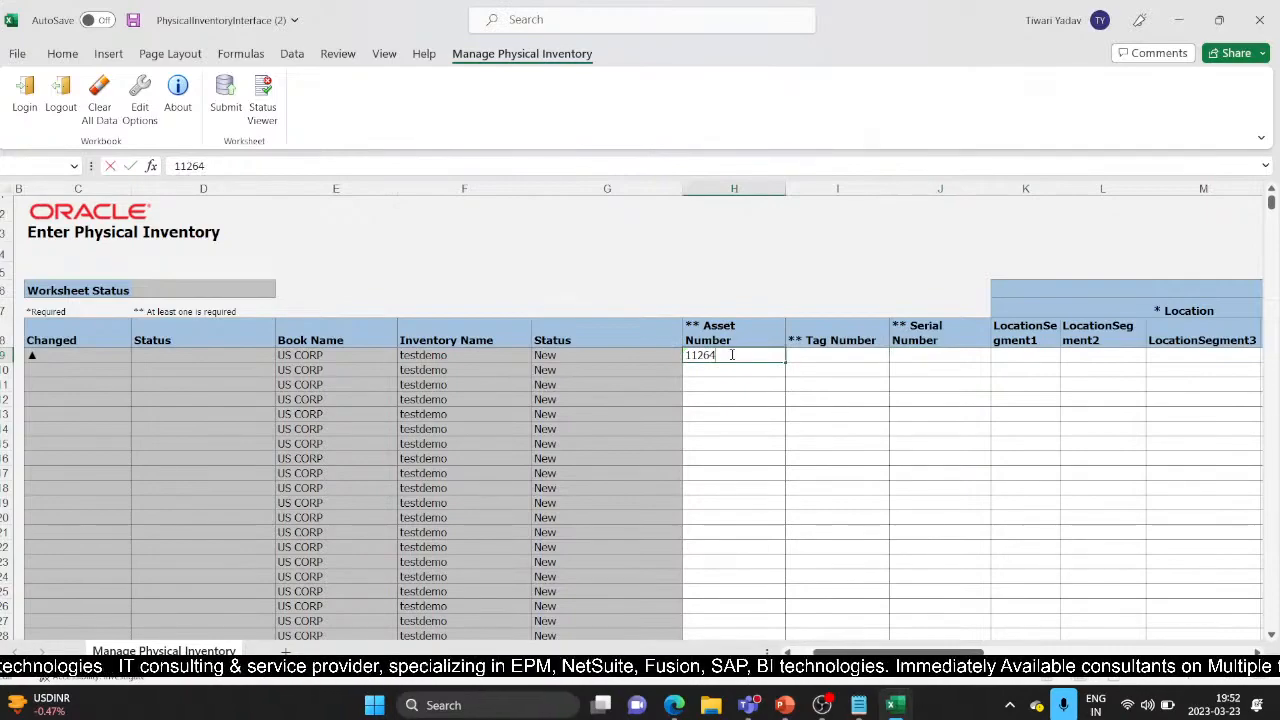
type("6")
key("Tab")
key("Tab")
key("Tab")
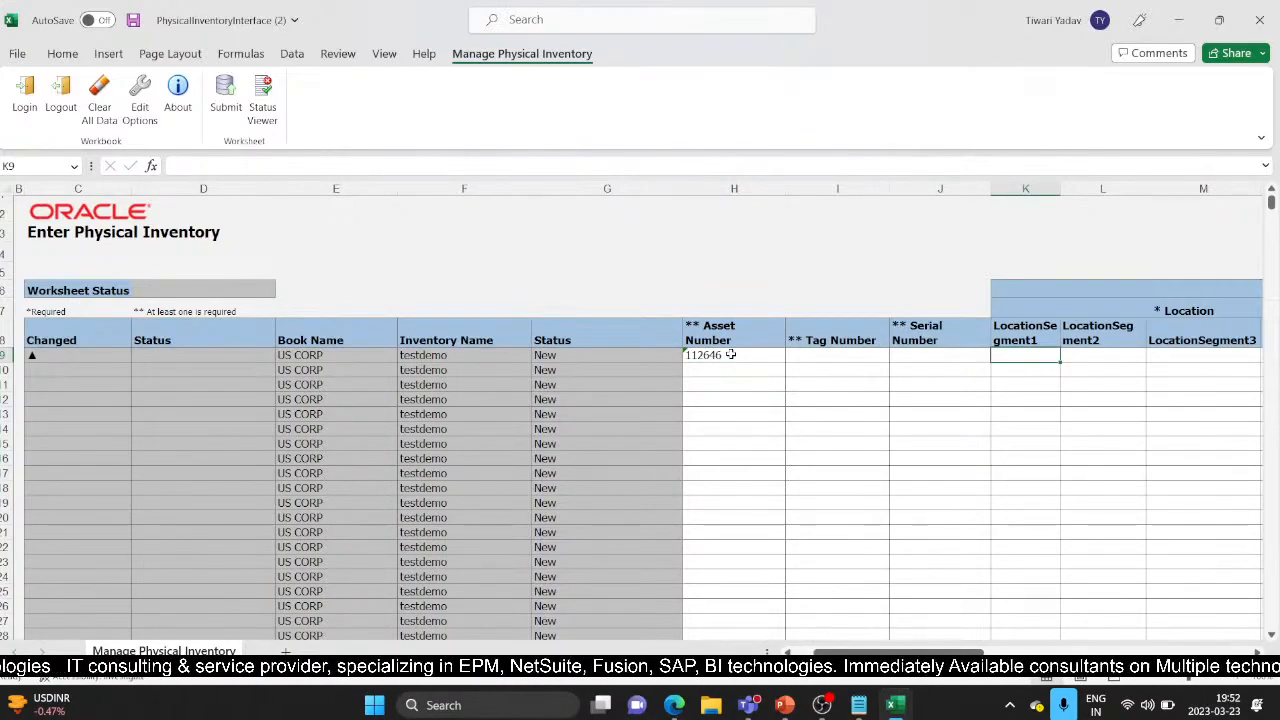
key("alt+Tab")
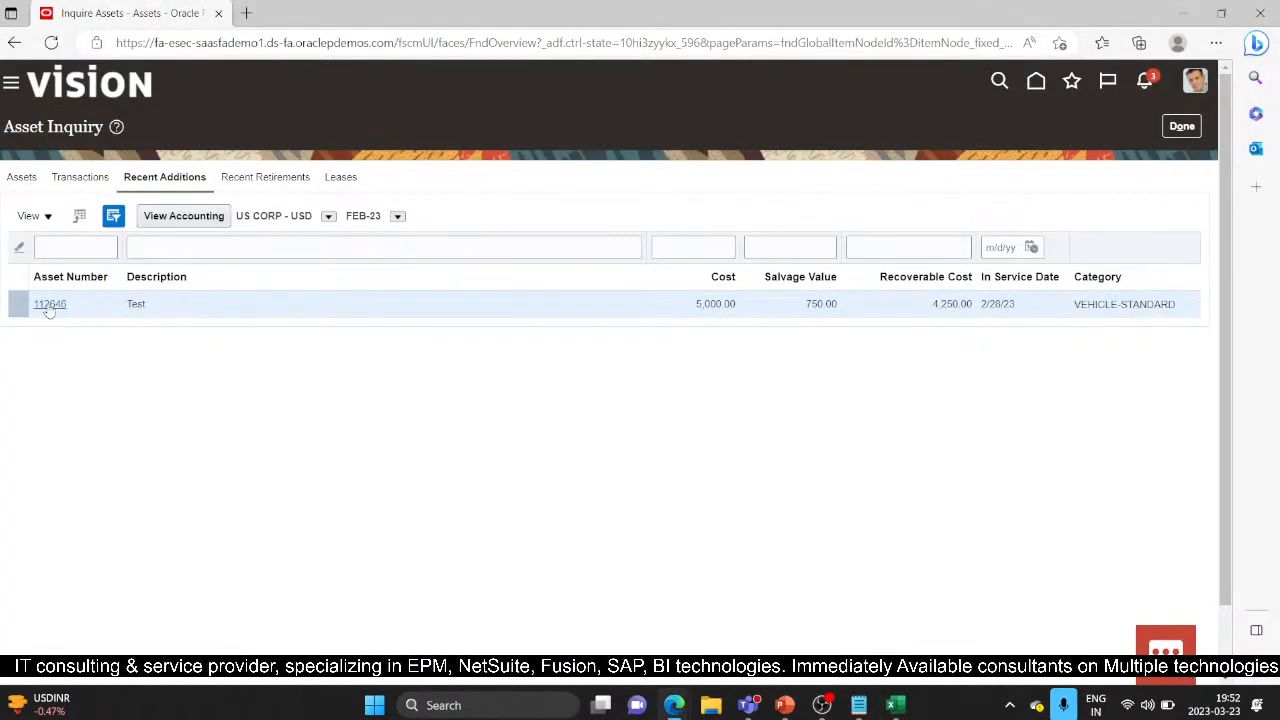
key("alt+Tab")
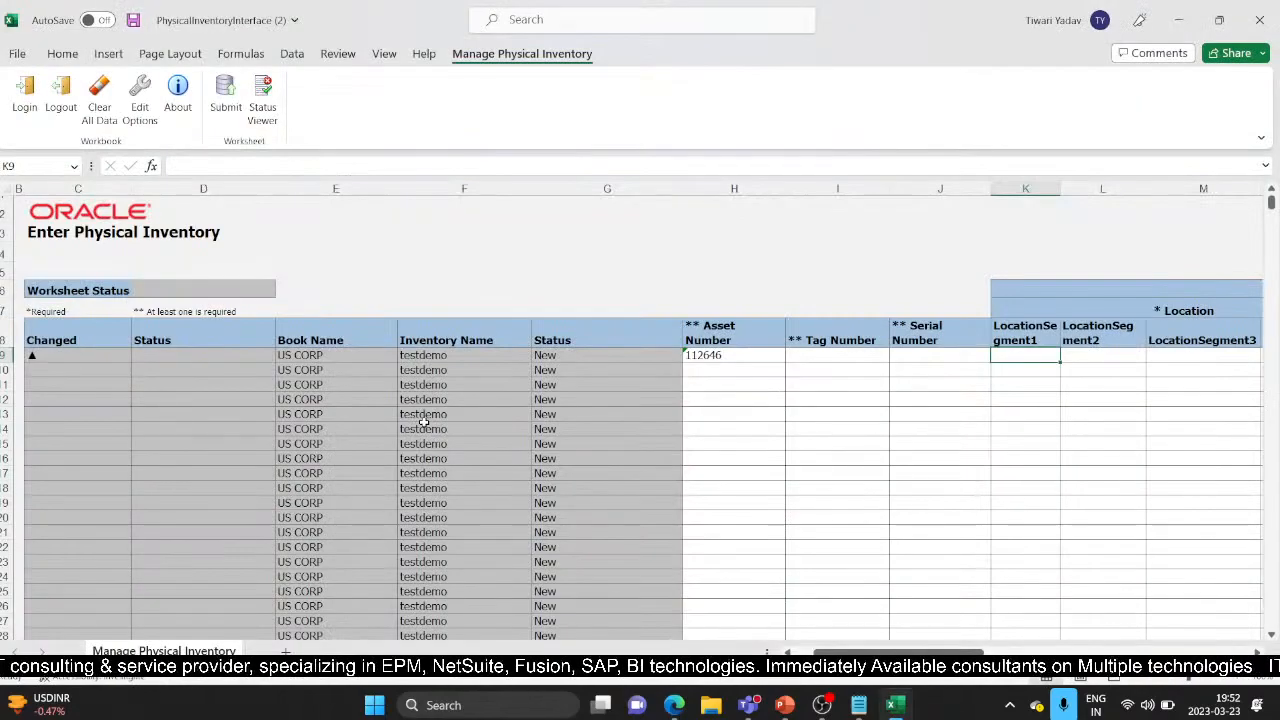
Step: Fill row 9's location segments with USA, California and Los Angeles
type("USA")
key("Tab")
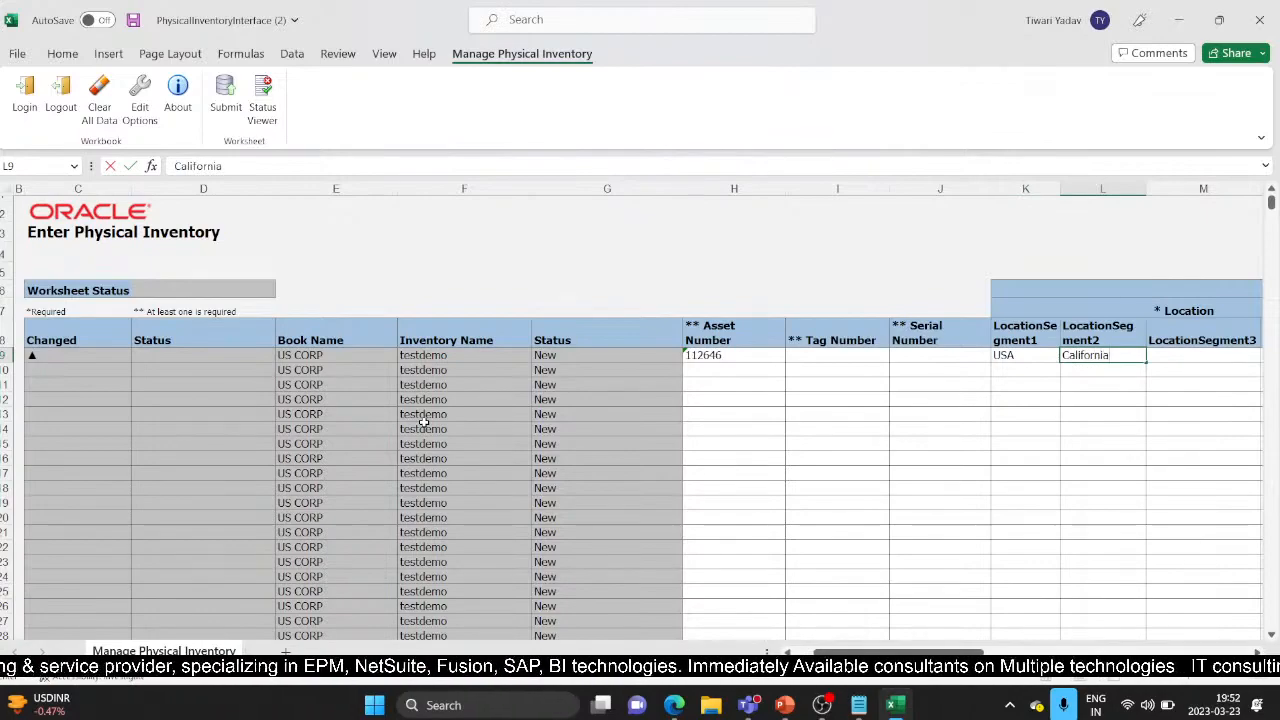
key("Tab")
type("Los")
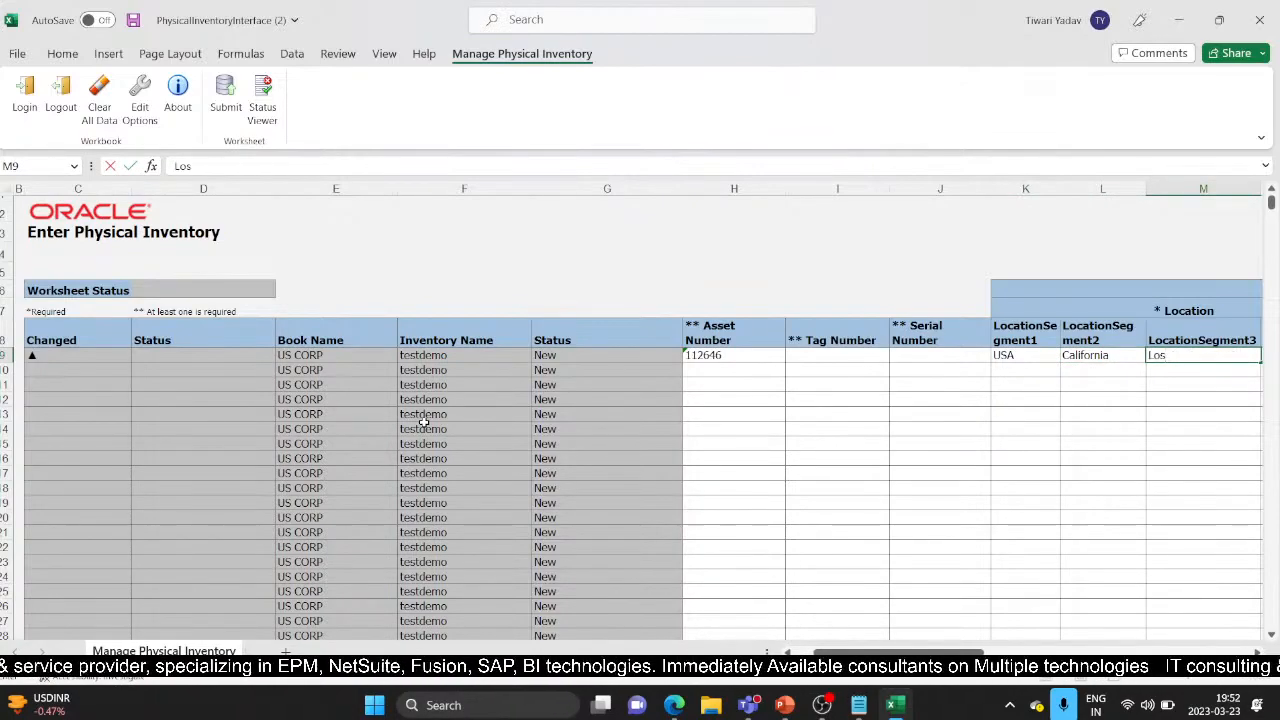
type(" Ange")
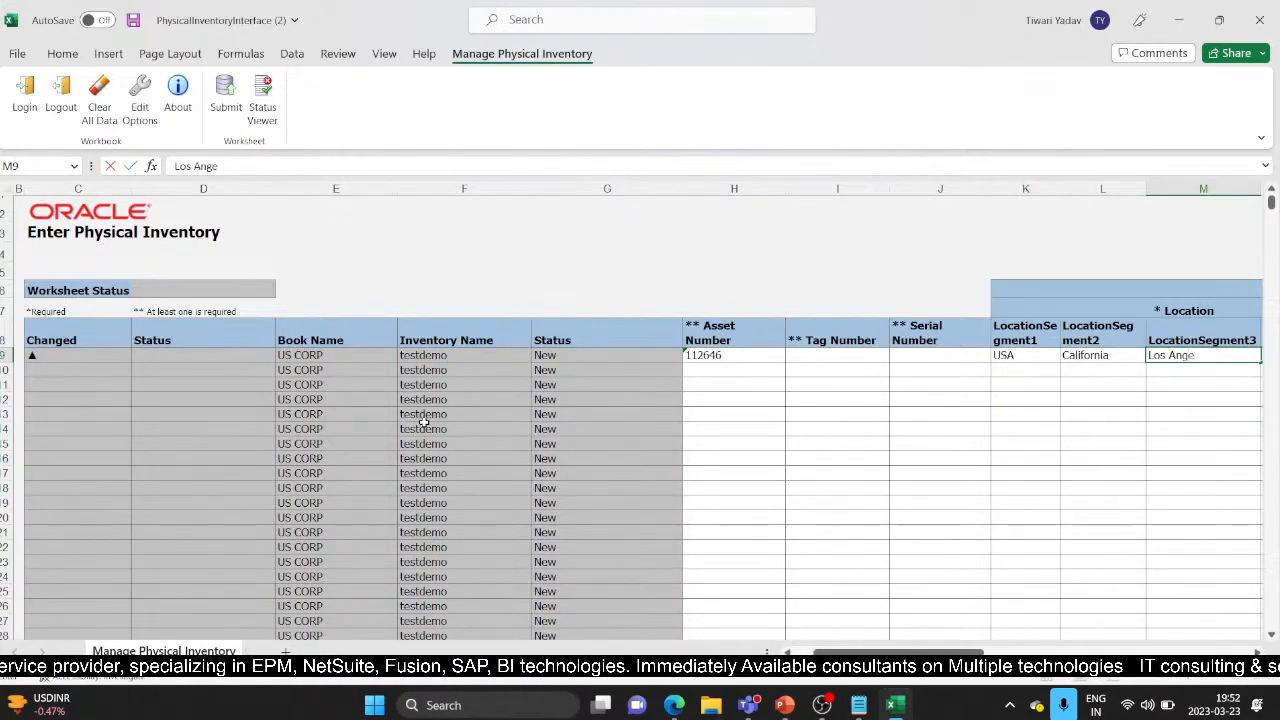
type("les")
key("Tab")
key("alt+Tab")
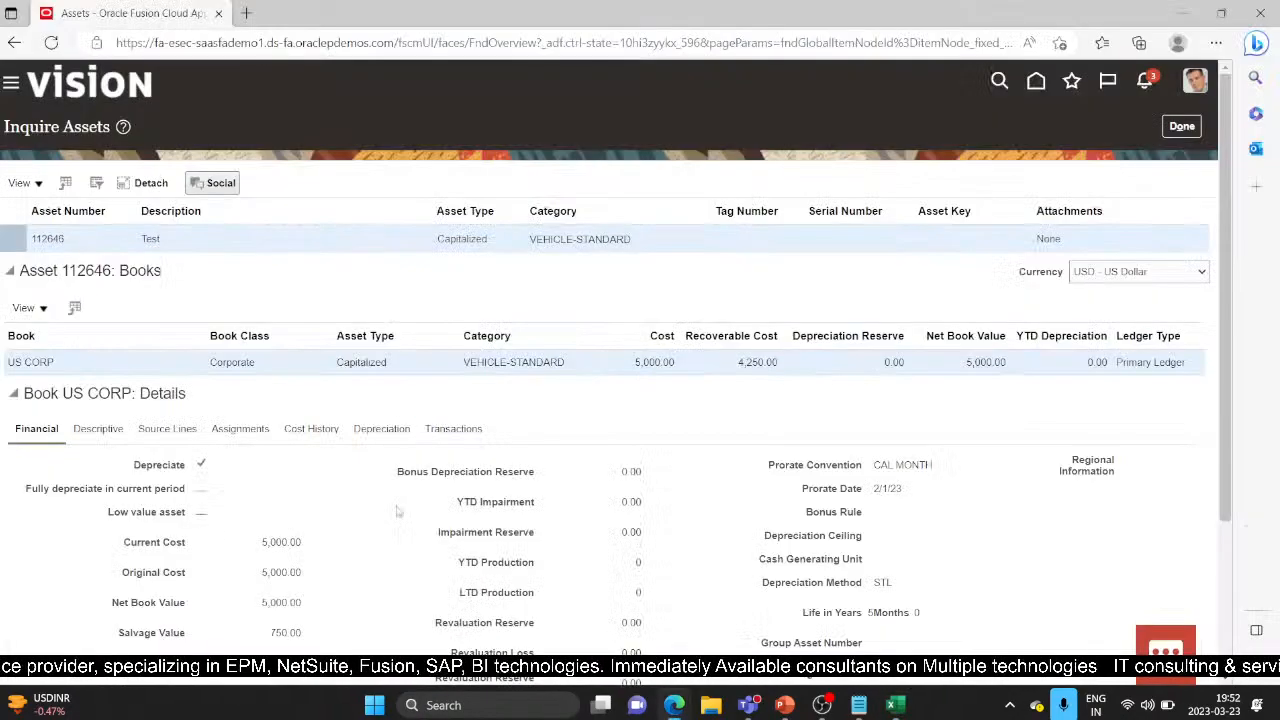
Step: Enter office as row 9's fourth location segment and 1 as its units
scroll(497, 503, "down", 3)
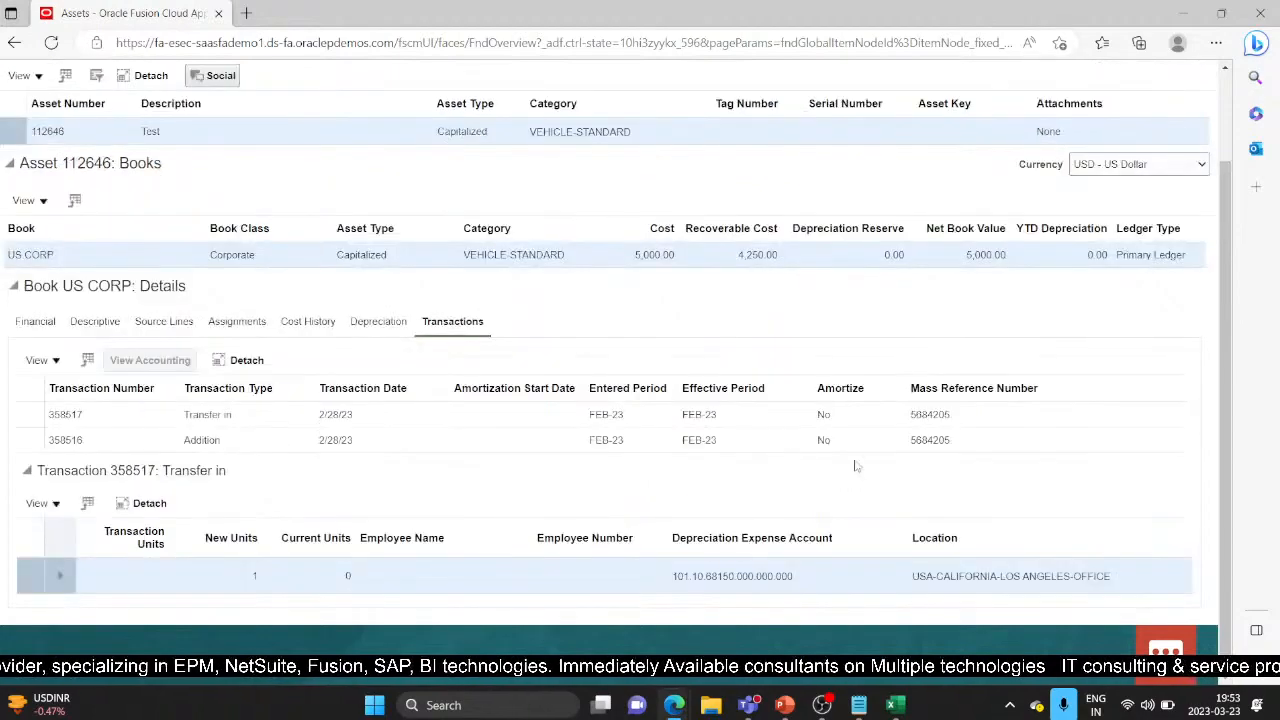
key("alt+Tab")
key("Right")
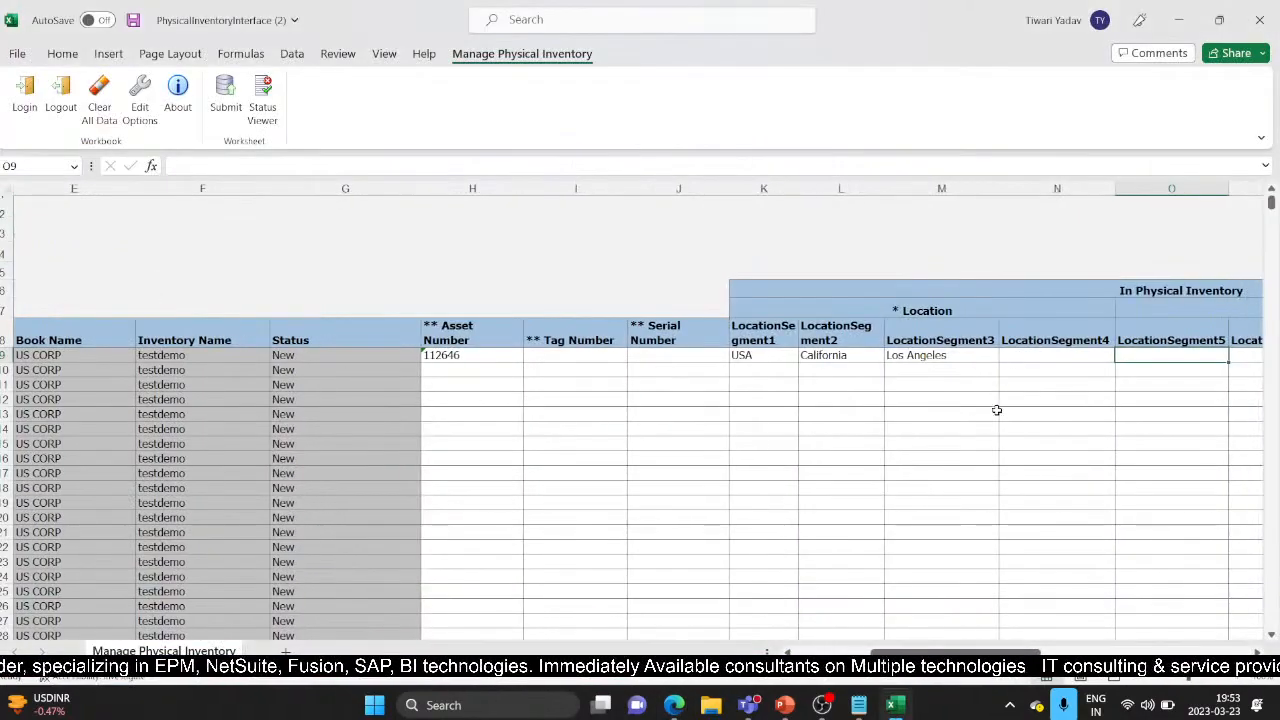
left_click(1045, 358)
type("offic")
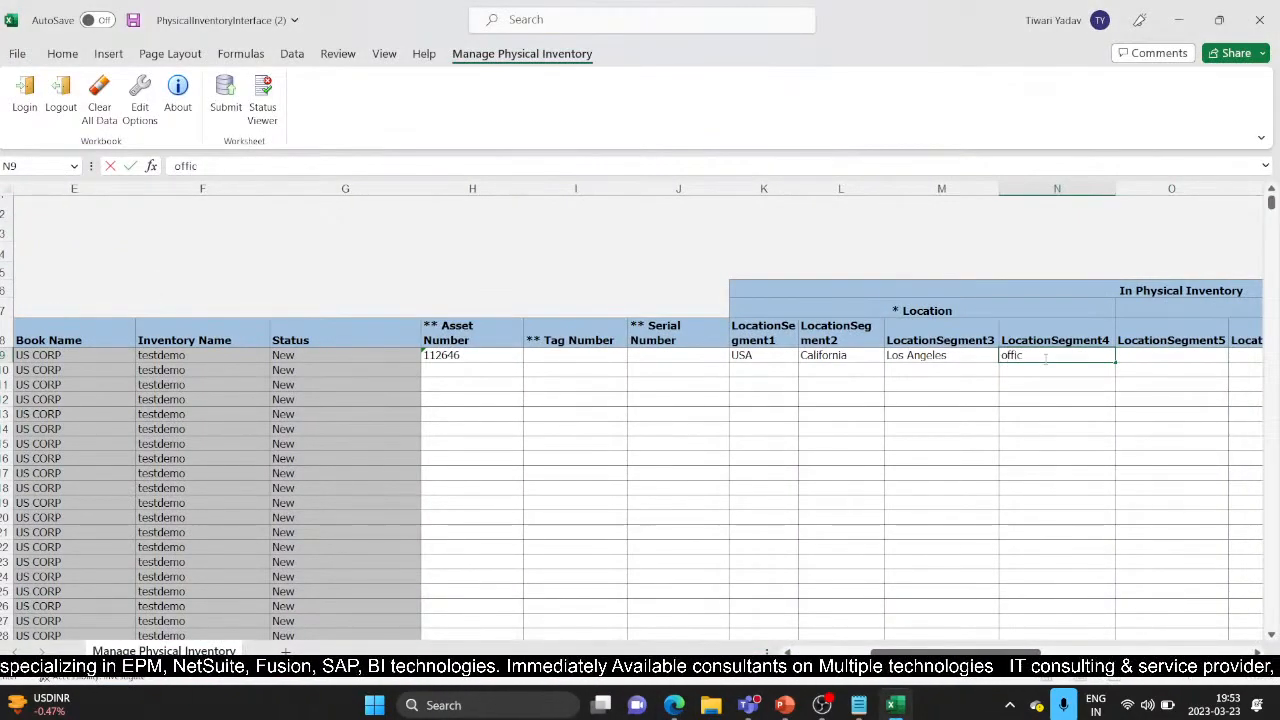
key("Tab")
key("Tab")
key("Tab")
key("Tab")
key("Tab")
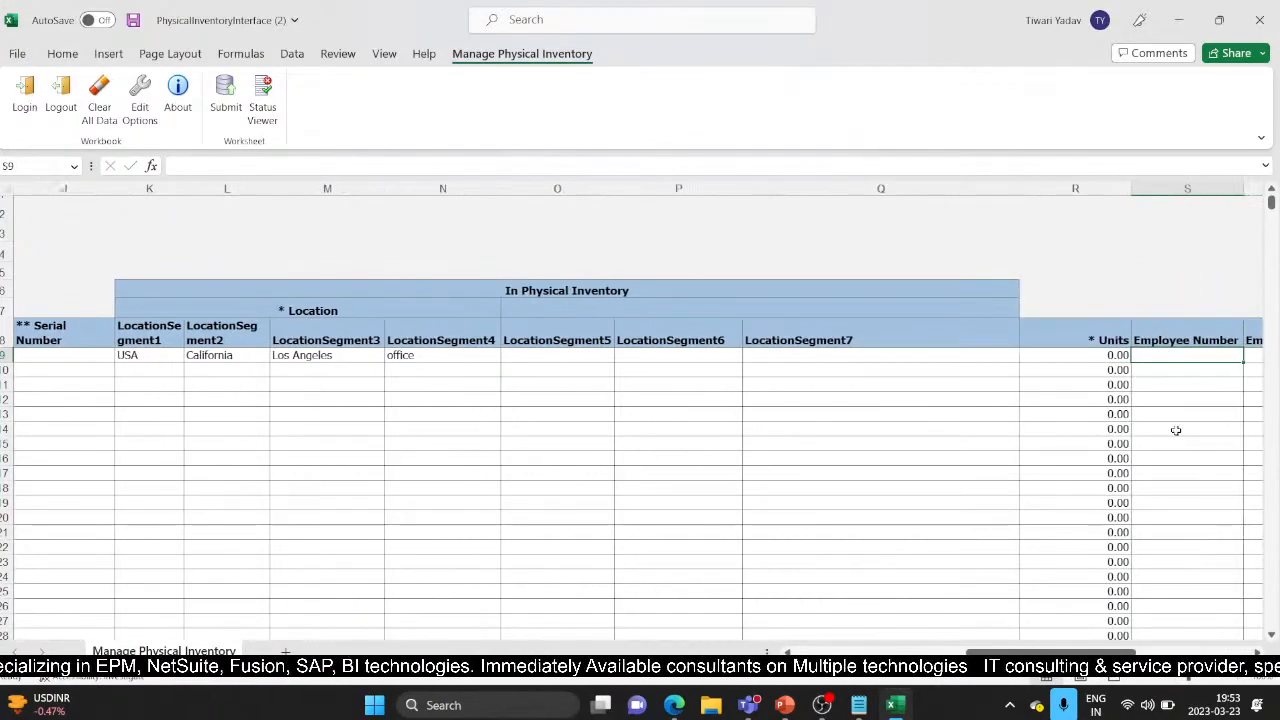
left_click(1118, 356)
type("1")
key("Tab")
key("Tab")
key("Tab")
key("Tab")
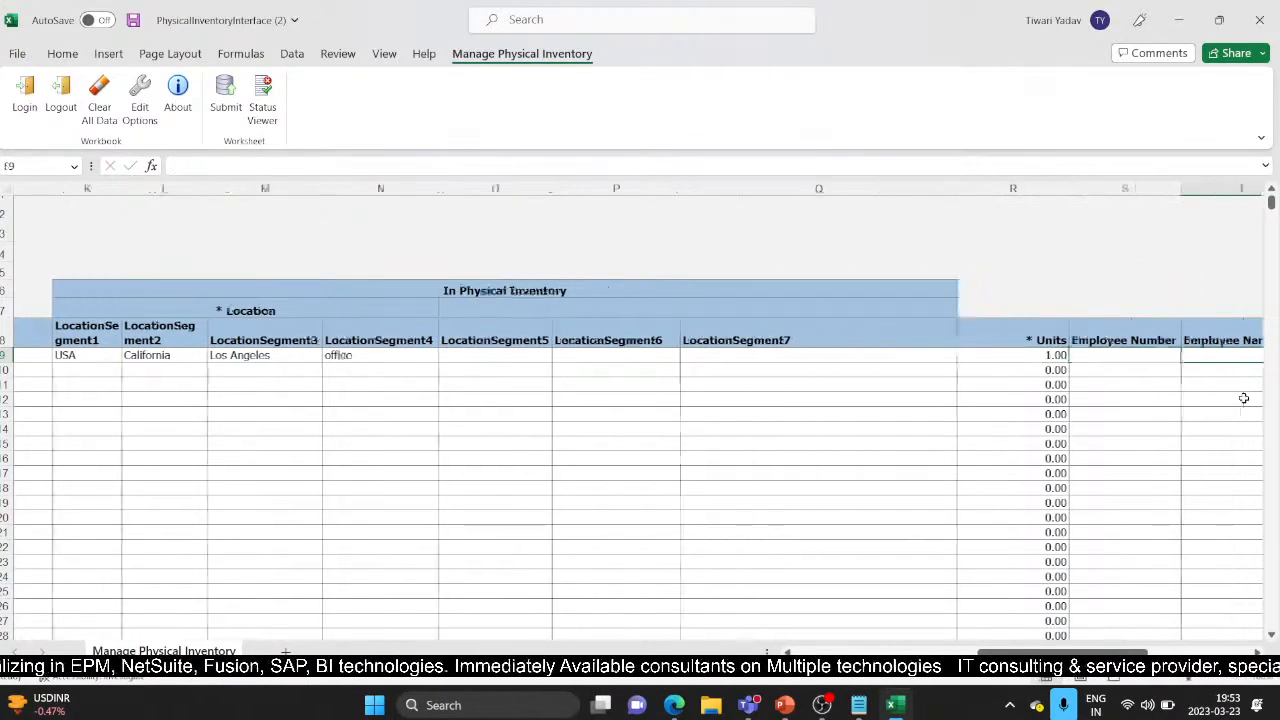
key("Tab")
key("Tab")
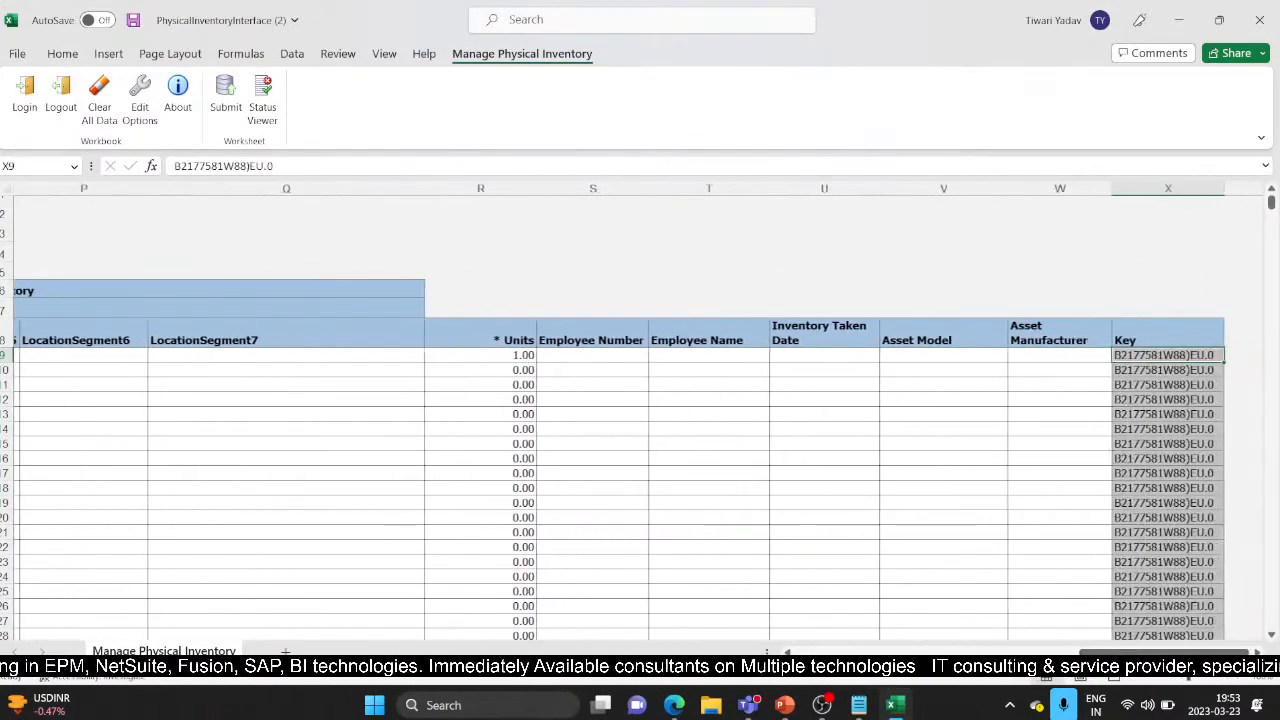
Step: Select row 10's asset number cell and close the Oracle asset inquiry with Done
left_click_drag(1125, 648, 843, 686)
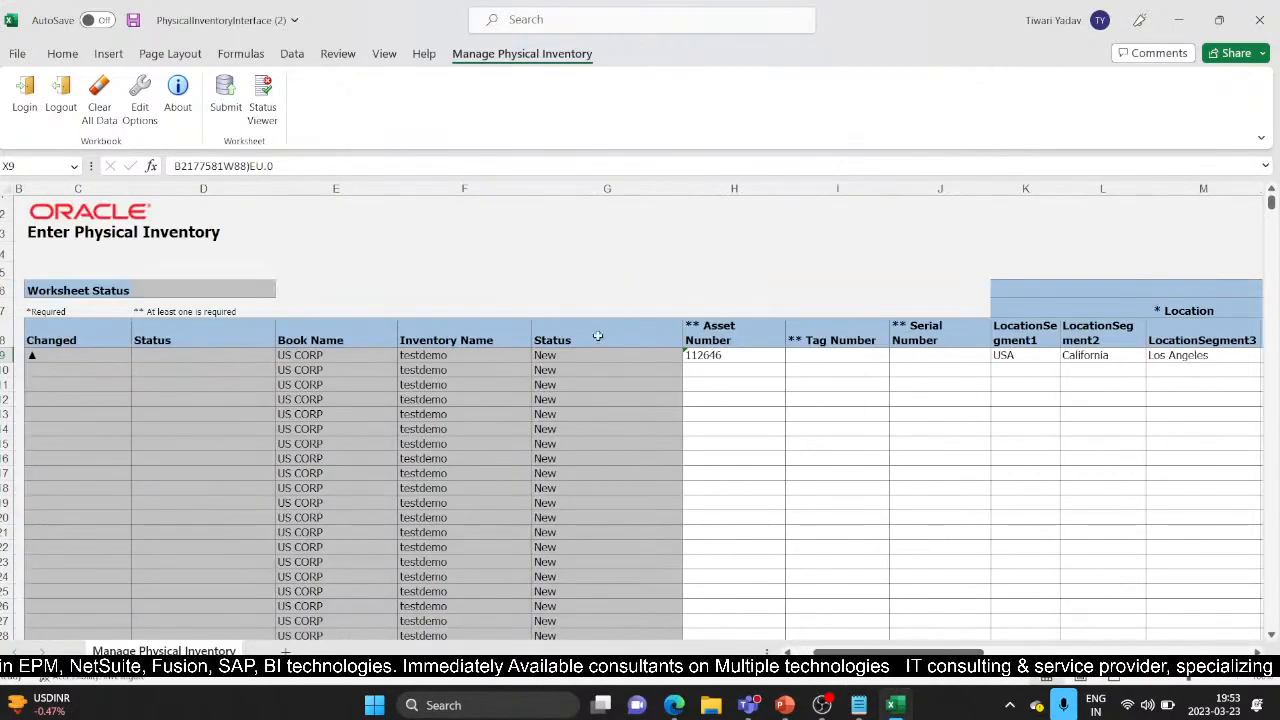
left_click(719, 374)
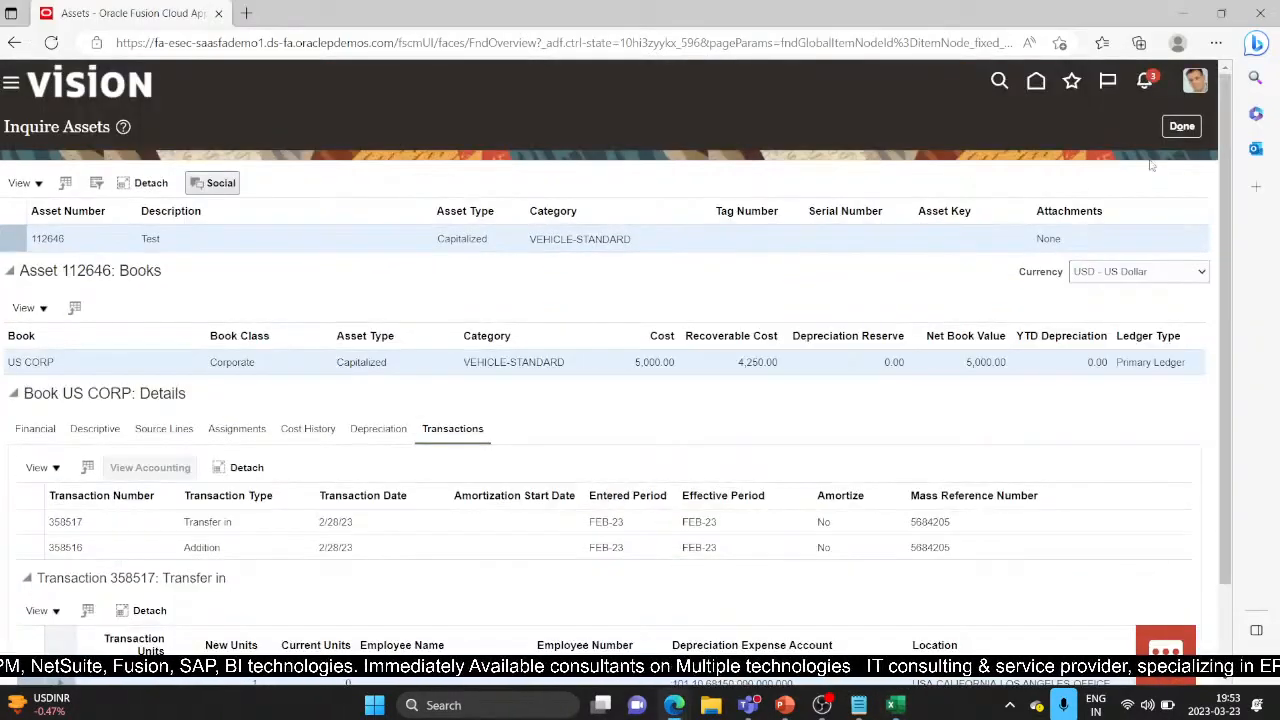
left_click(1182, 126)
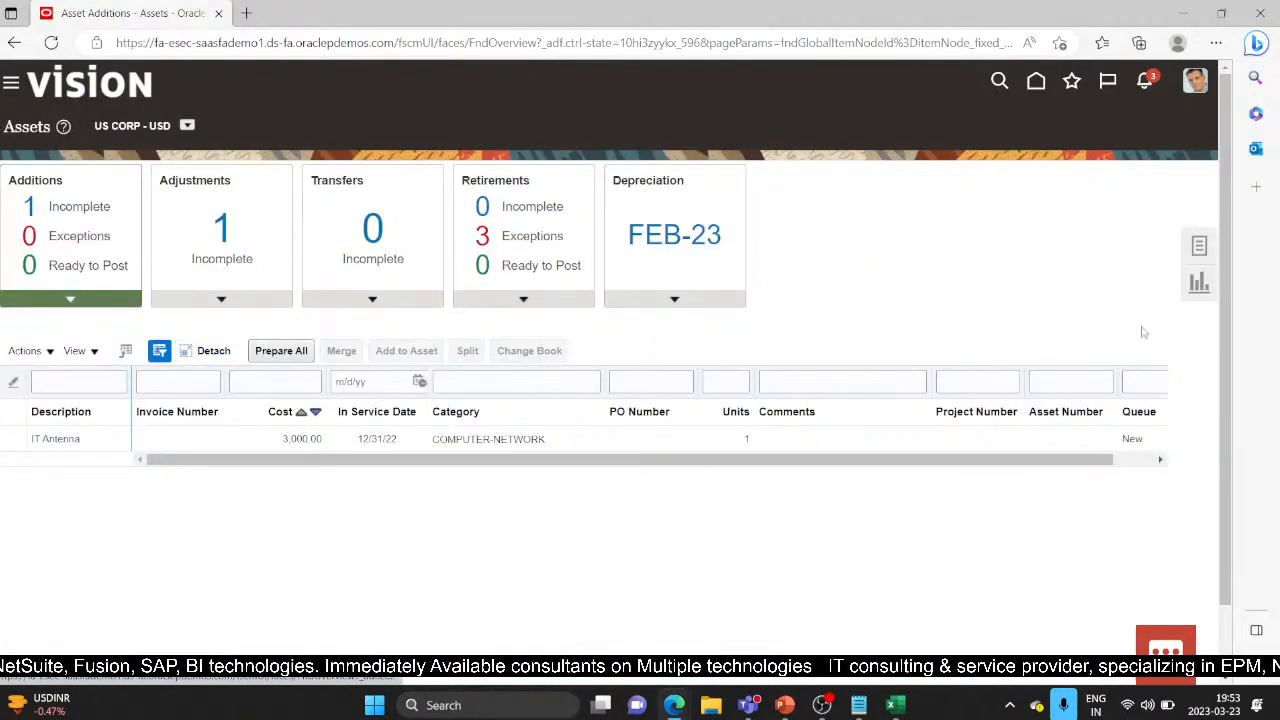
Step: Open Inquire Assets from Tasks and search the Assets tab by asset number for 110040
left_click(1201, 246)
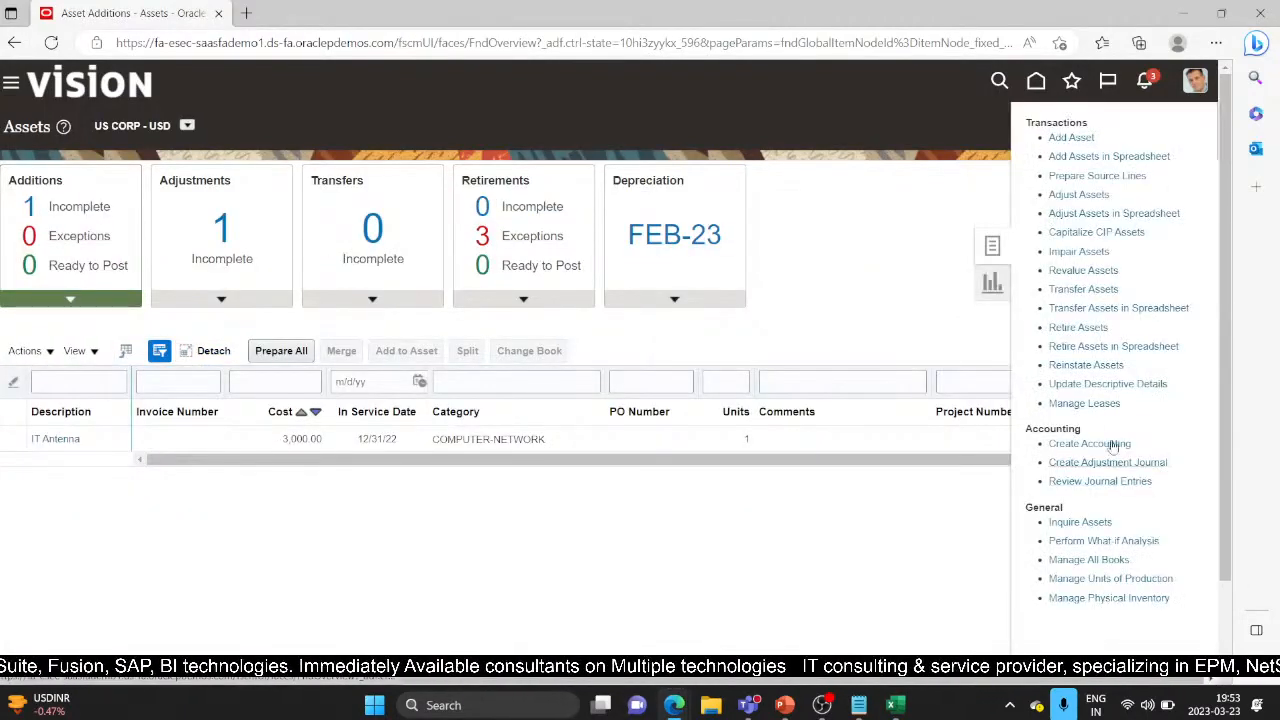
left_click(1086, 524)
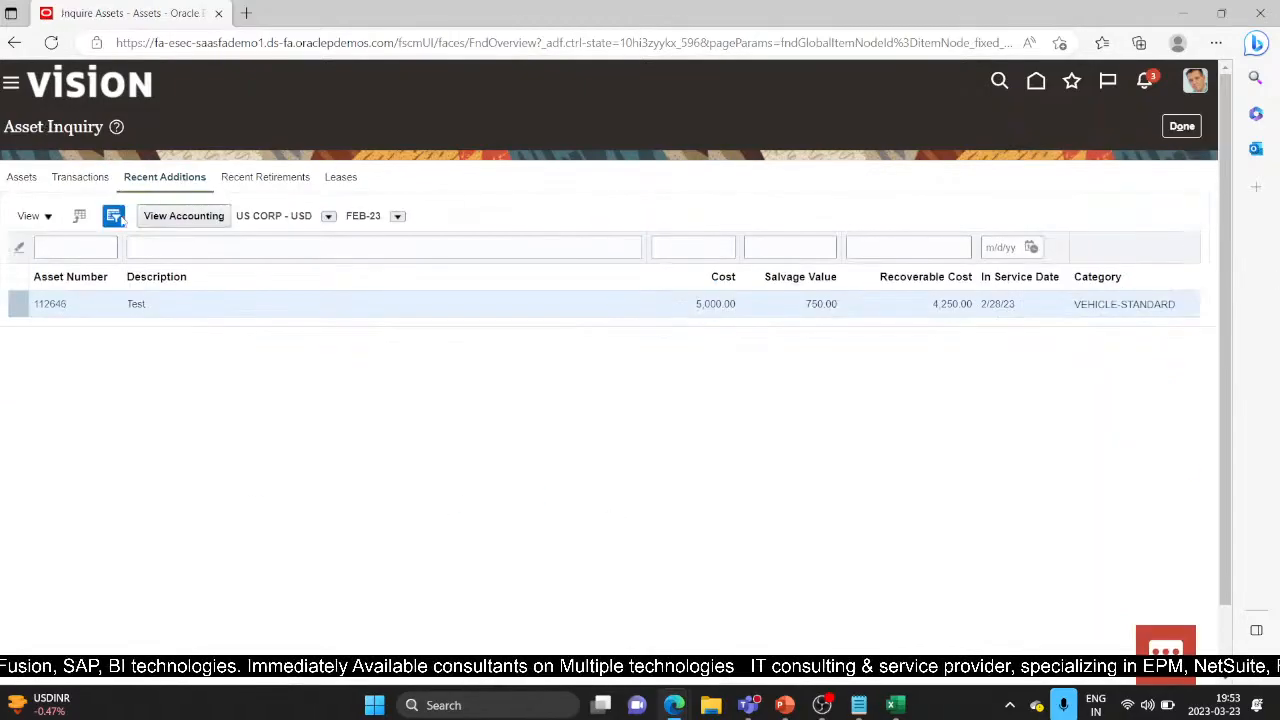
left_click(24, 178)
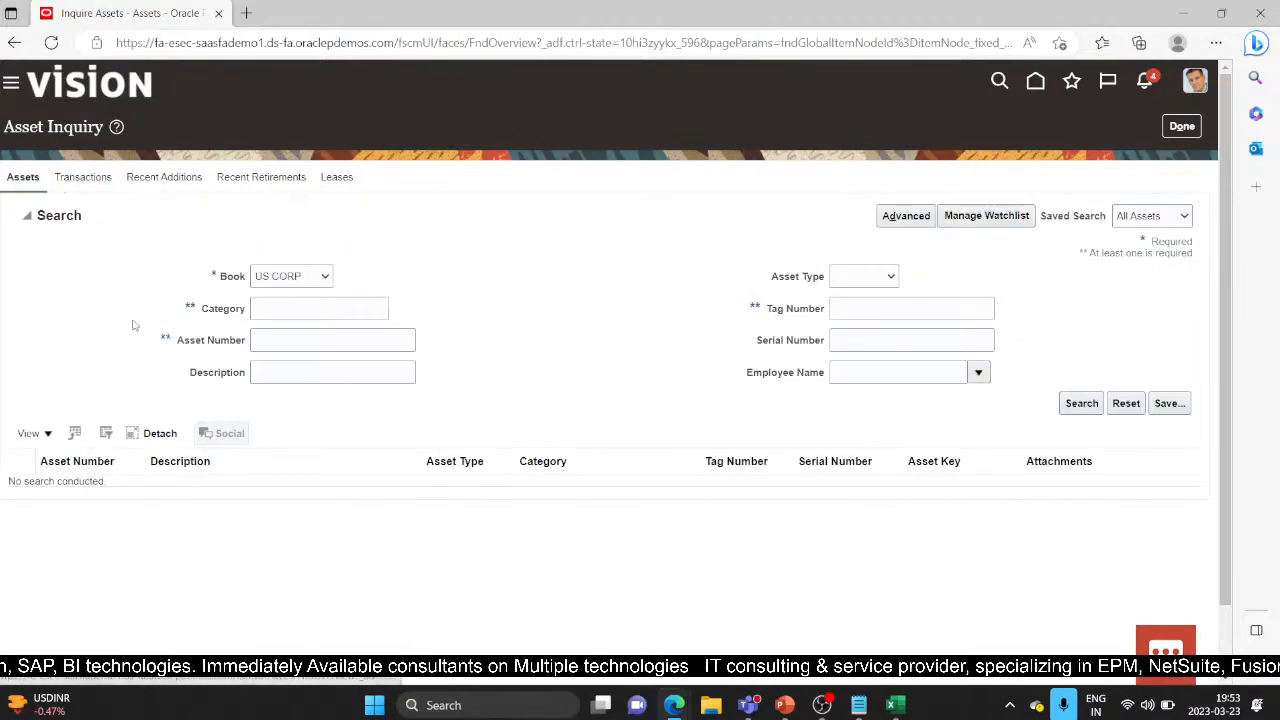
left_click(310, 342)
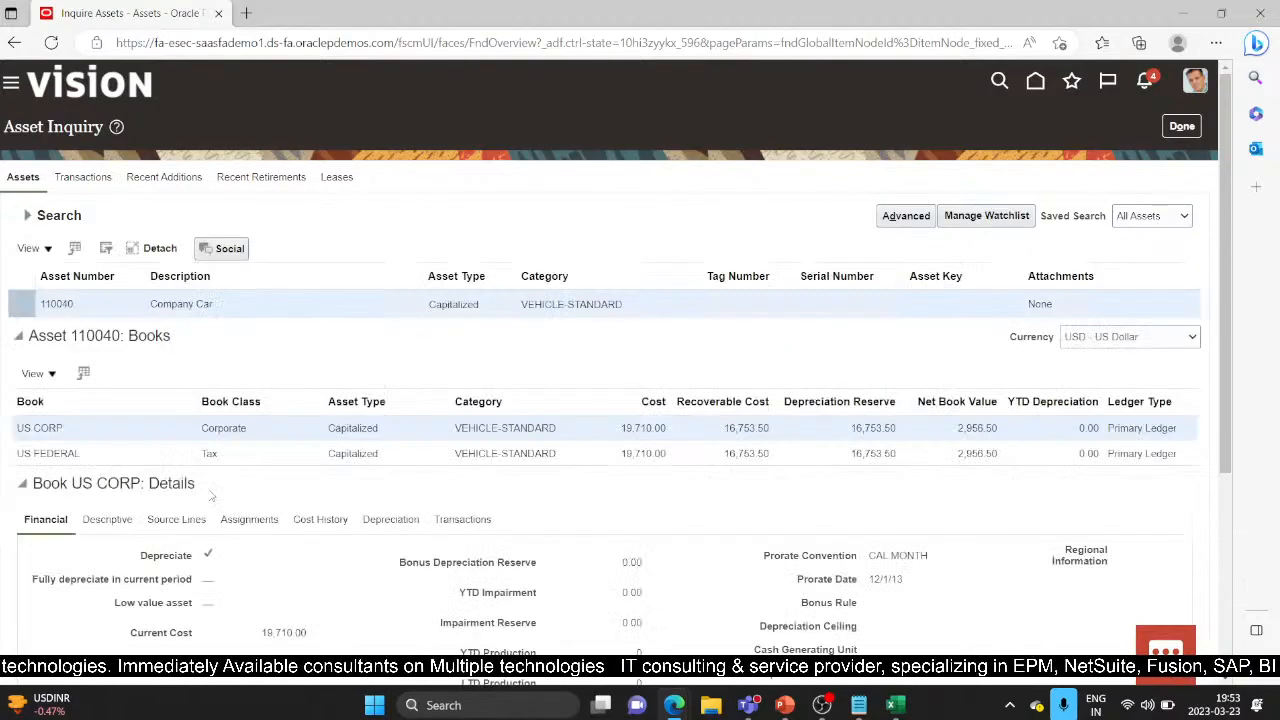
left_click(895, 705)
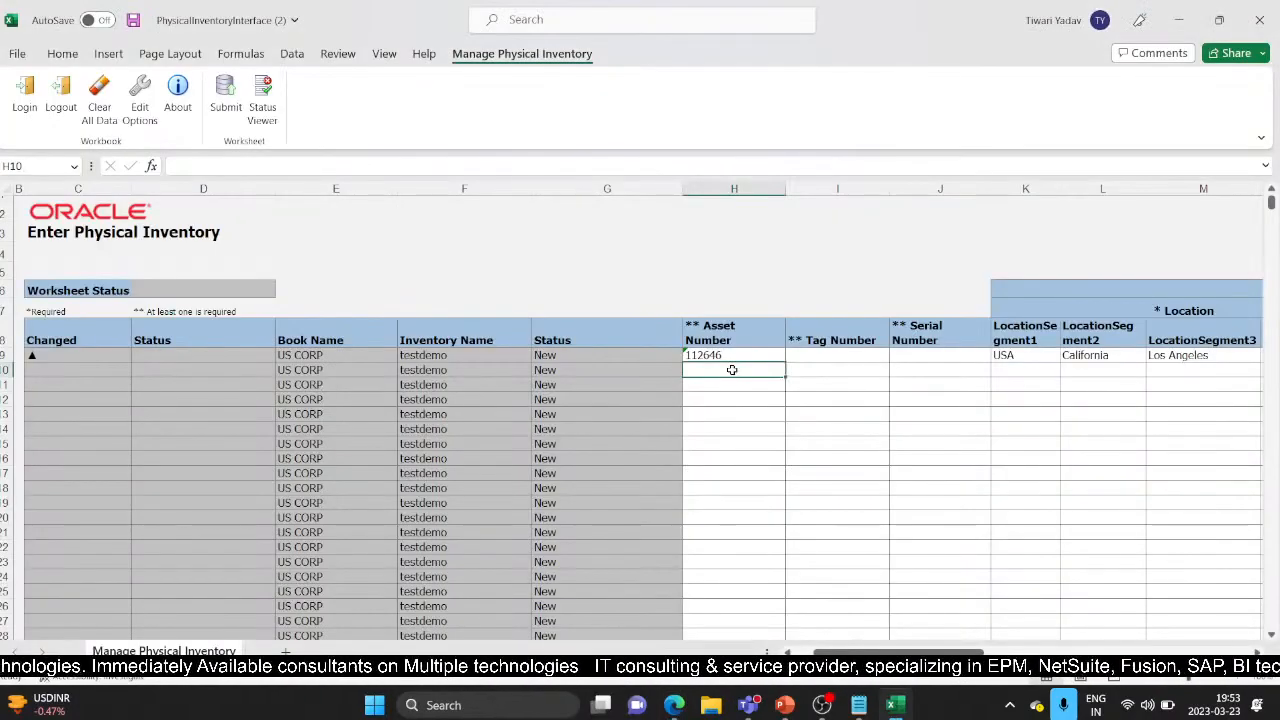
Step: Enter asset number 110040 in row 10 and check its details in Oracle
type("110040")
key("Tab")
key("Tab")
key("Tab")
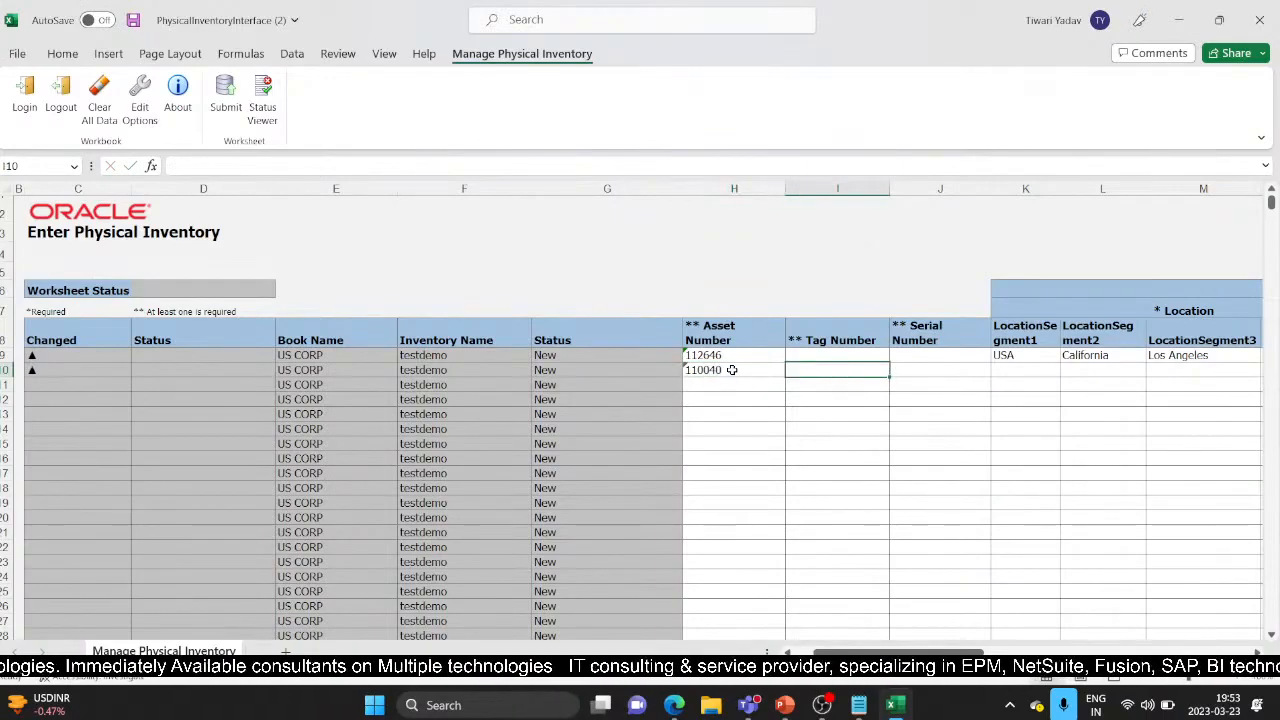
key("alt+Tab")
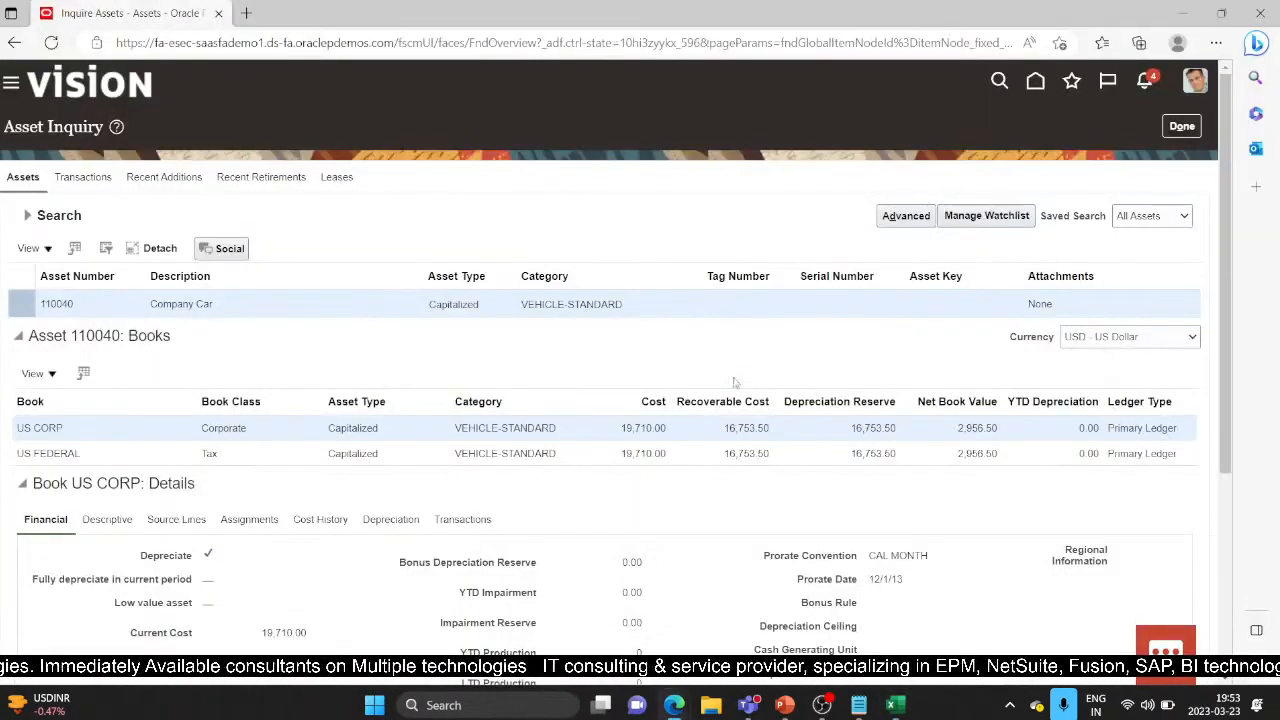
scroll(735, 383, "down", 2)
scroll(632, 367, "down", 1)
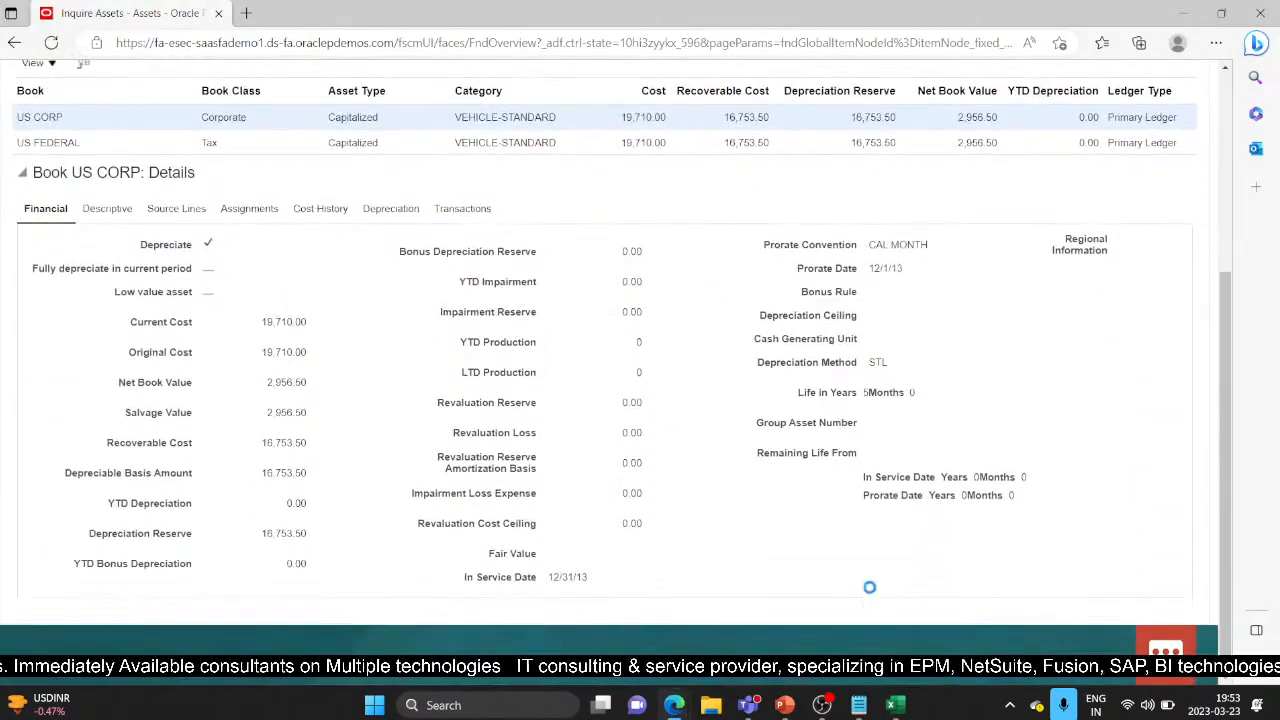
key("alt+Tab")
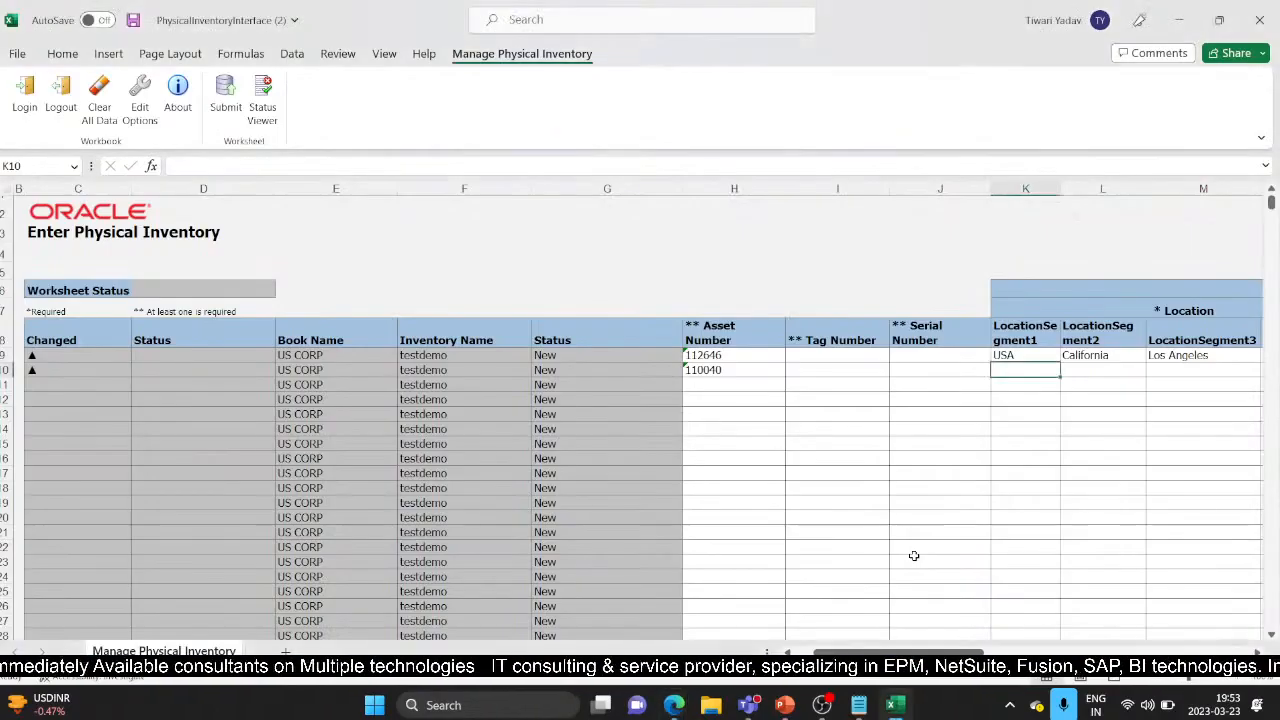
Step: Fill row 10's location with USA, California and Los Angeles
type("USA")
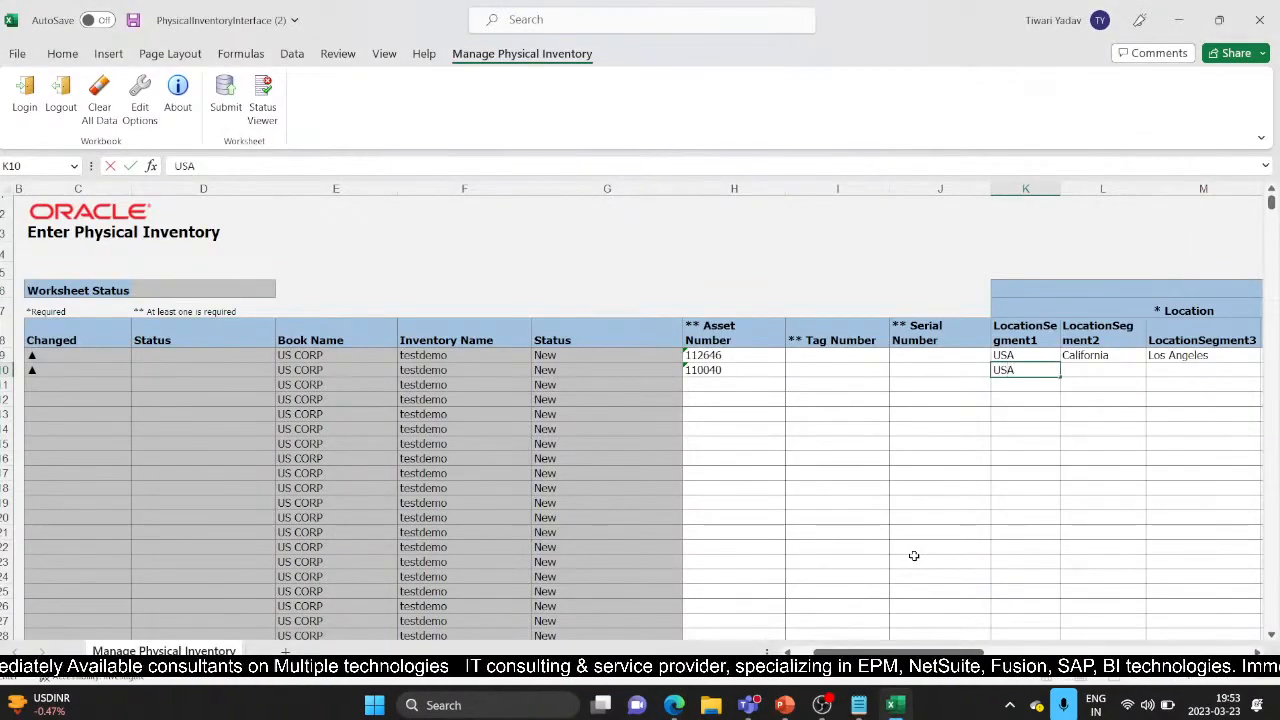
key("Tab")
type("C")
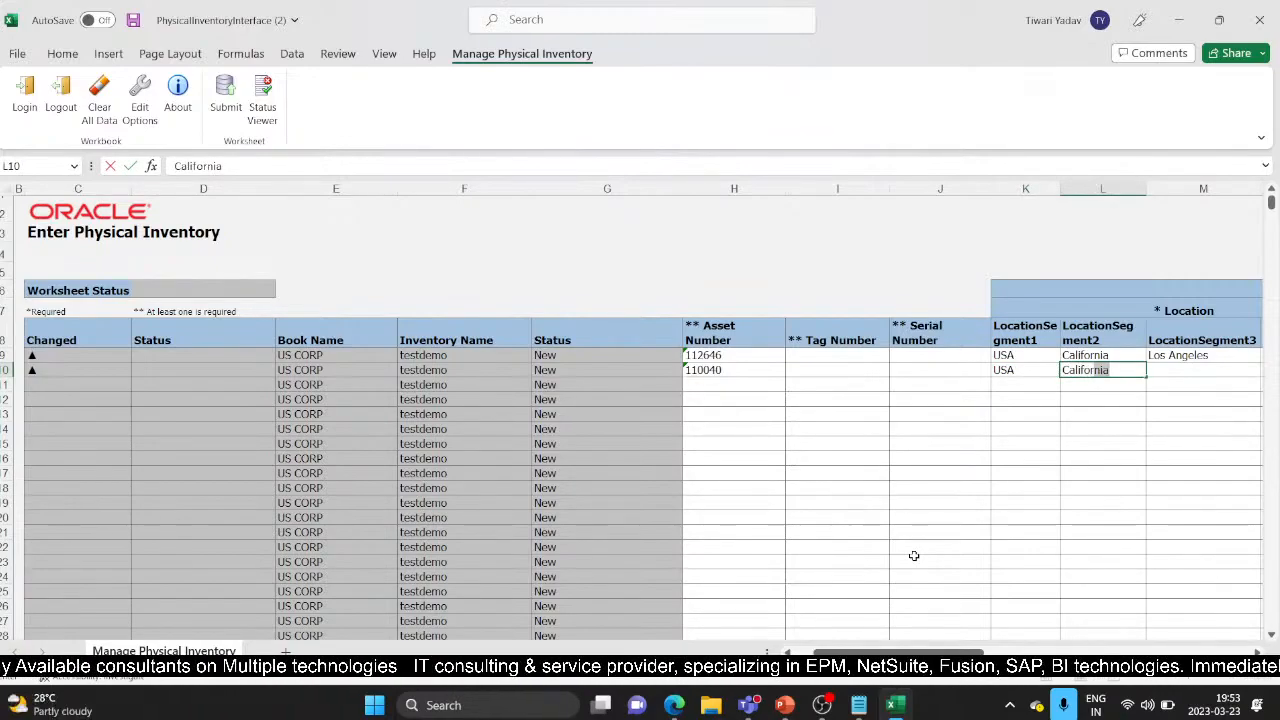
type("alifornia")
key("Tab")
key("alt+Tab")
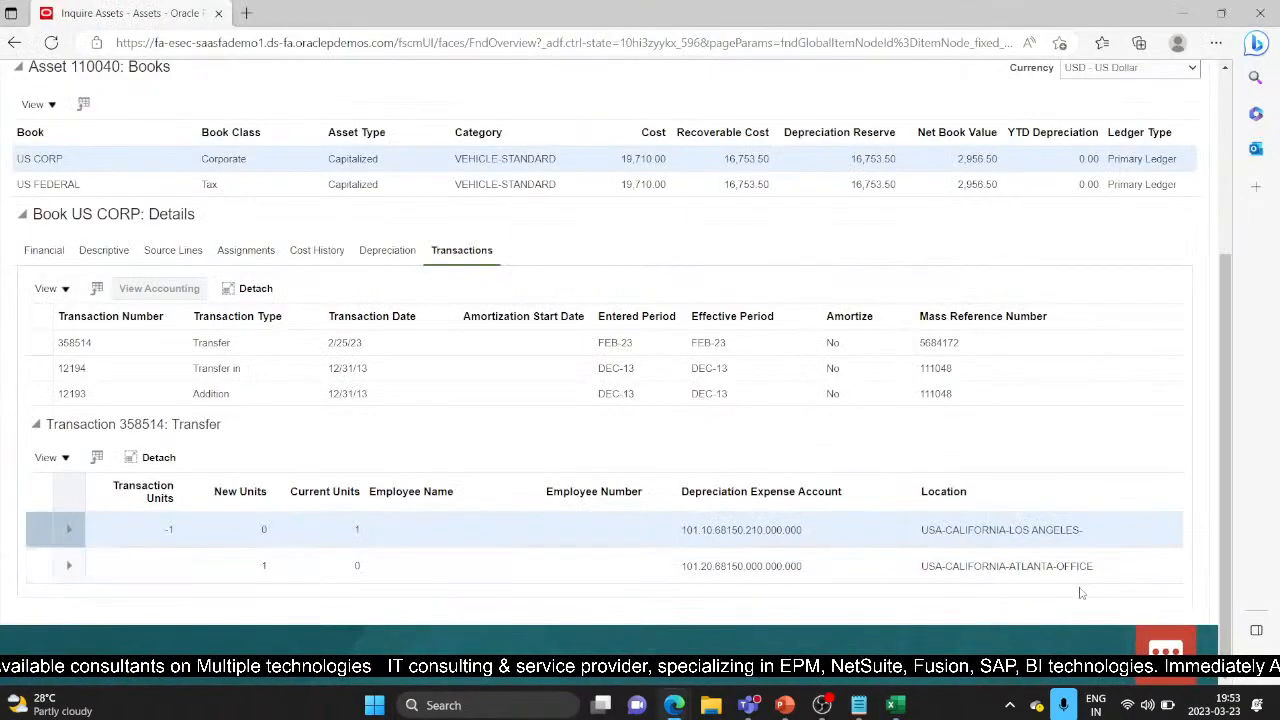
key("alt+Tab")
type("L")
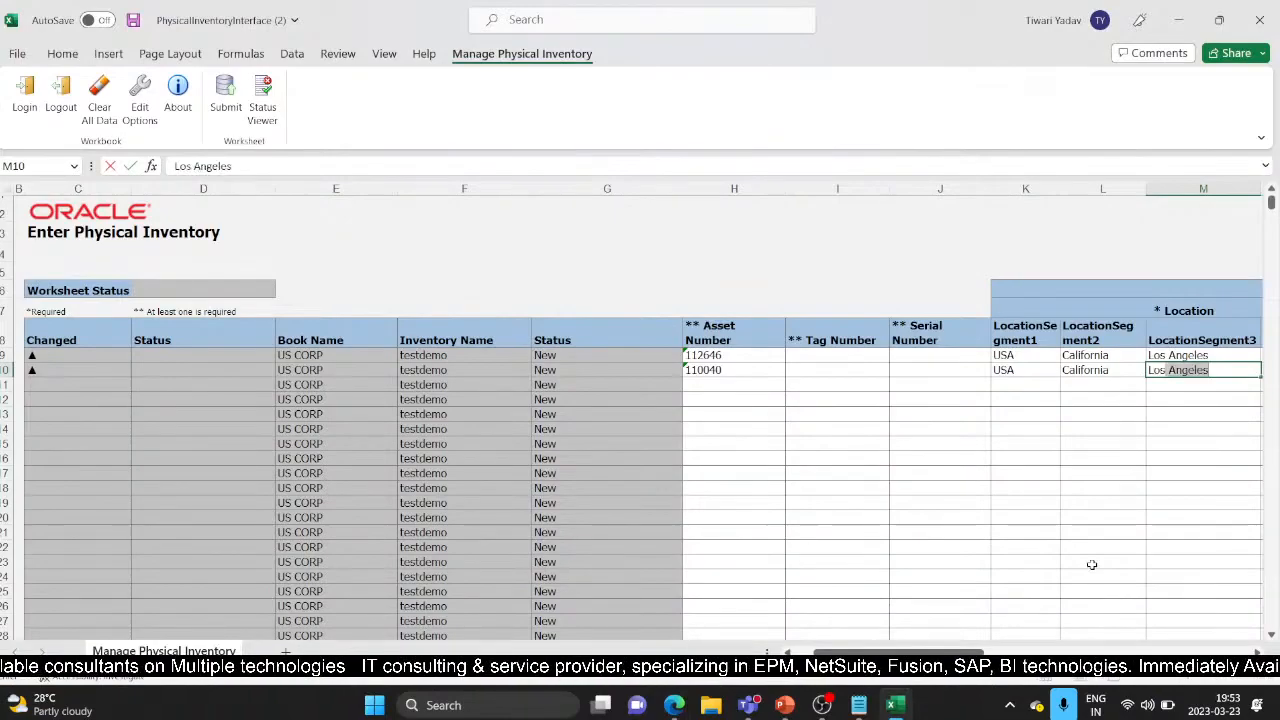
key("Tab")
Step: Inspect asset 110040's transfer line to the Atlanta office in Oracle
key("alt+Tab")
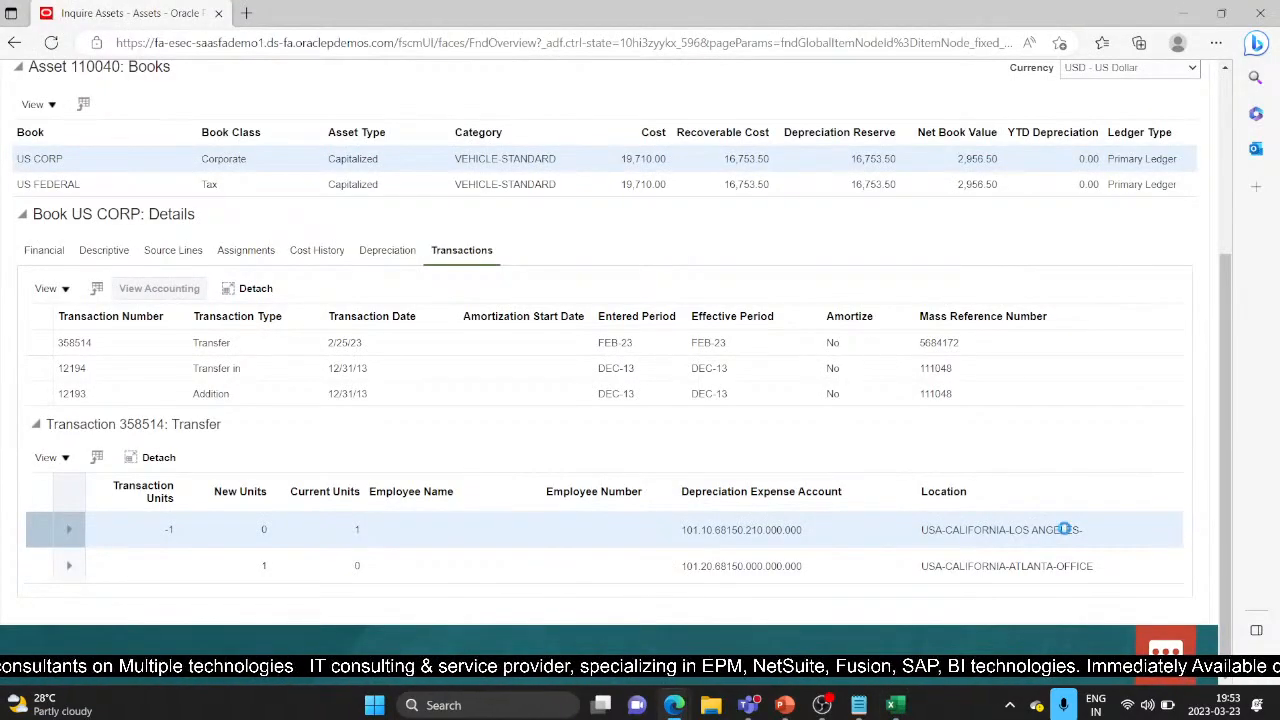
mouse_move(1065, 529)
left_click(816, 568)
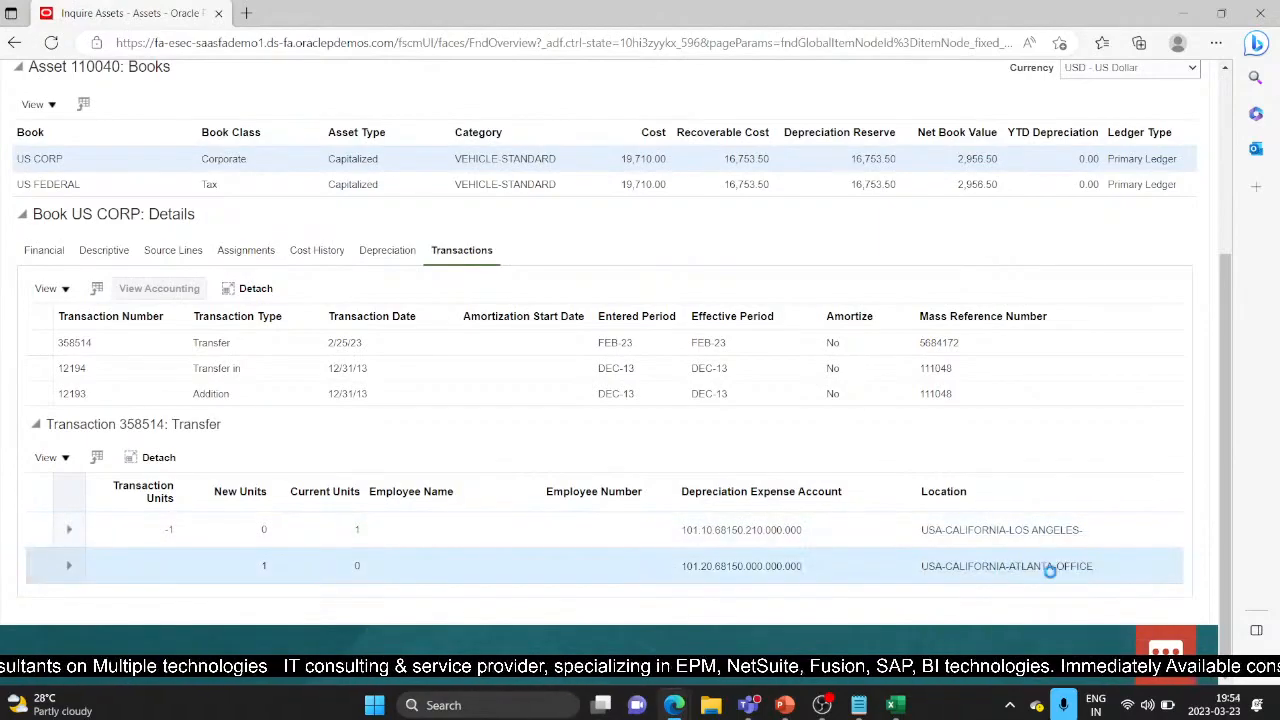
key("alt+Tab")
Step: Change asset 110040's row to city Atlanta, building office, and 1 unit
left_click(1110, 371)
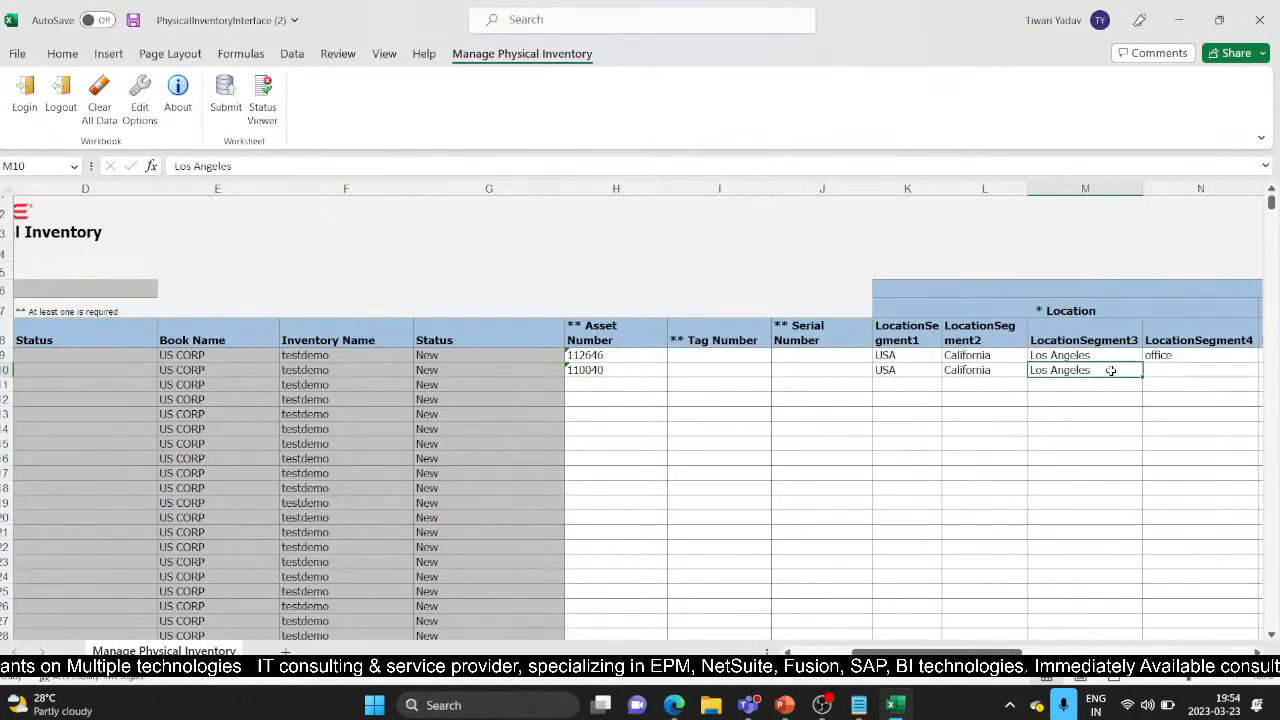
type("At")
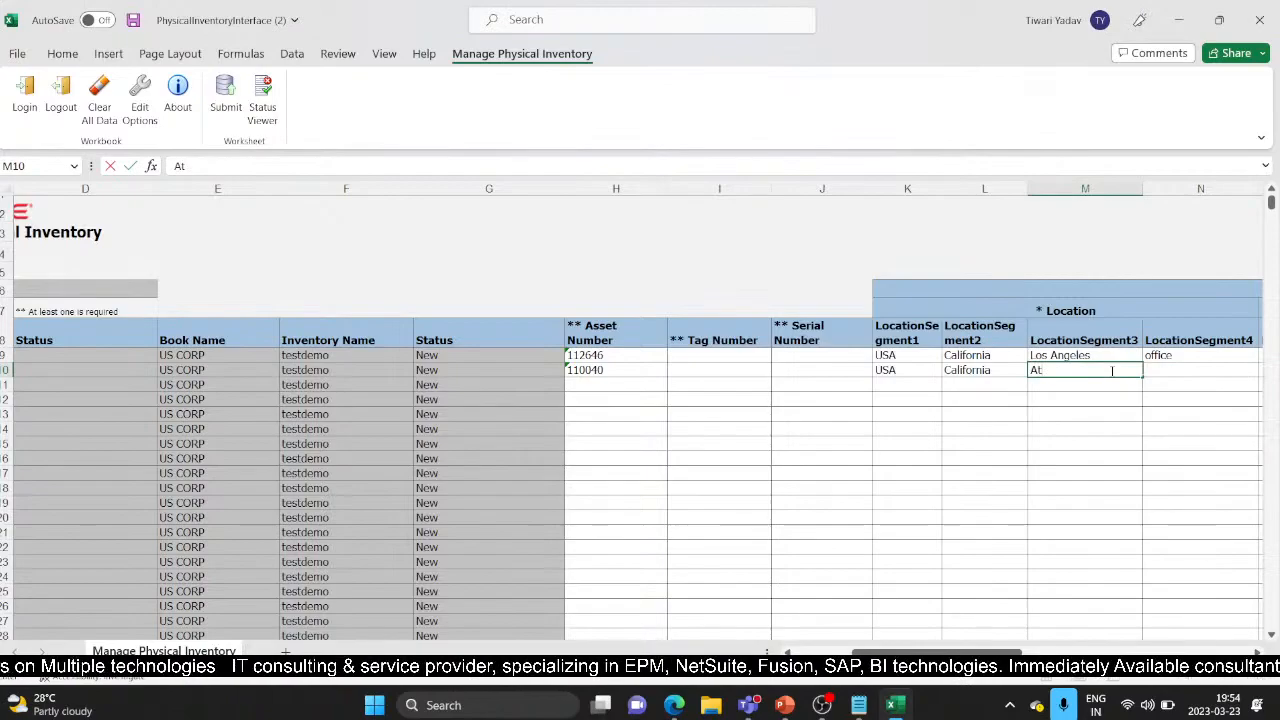
type("lanta")
key("Tab")
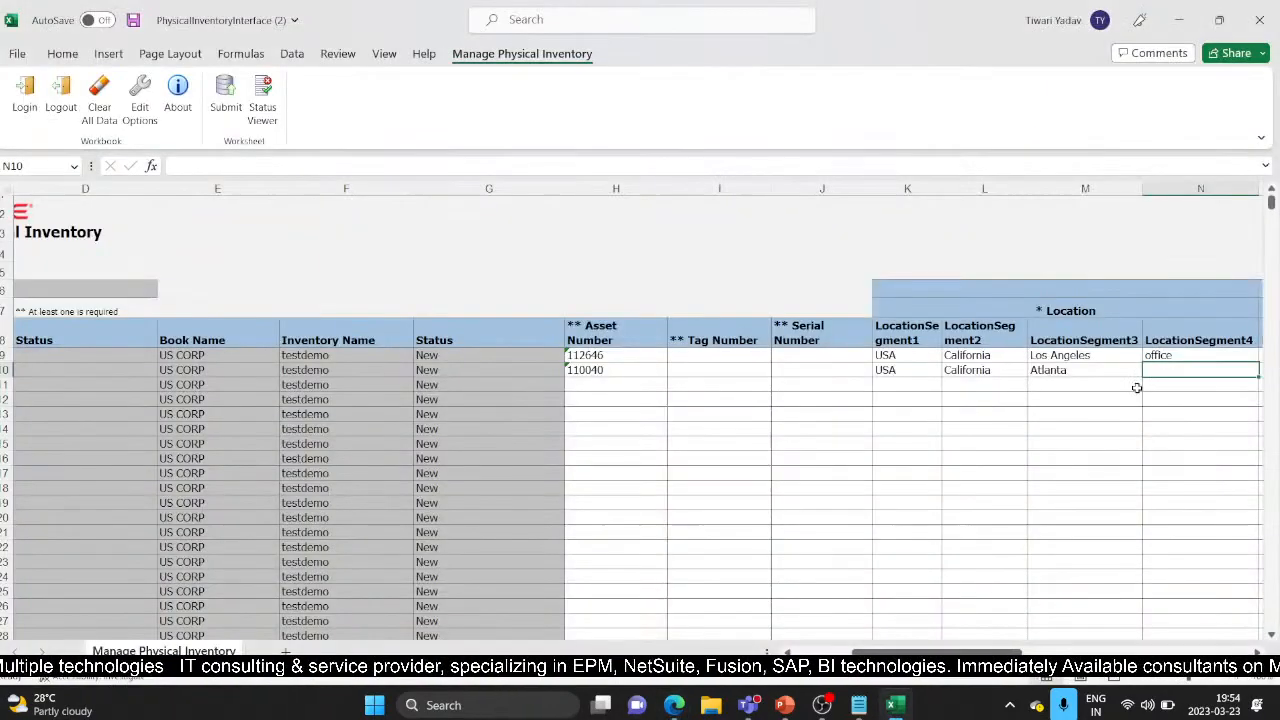
type("o")
key("Tab")
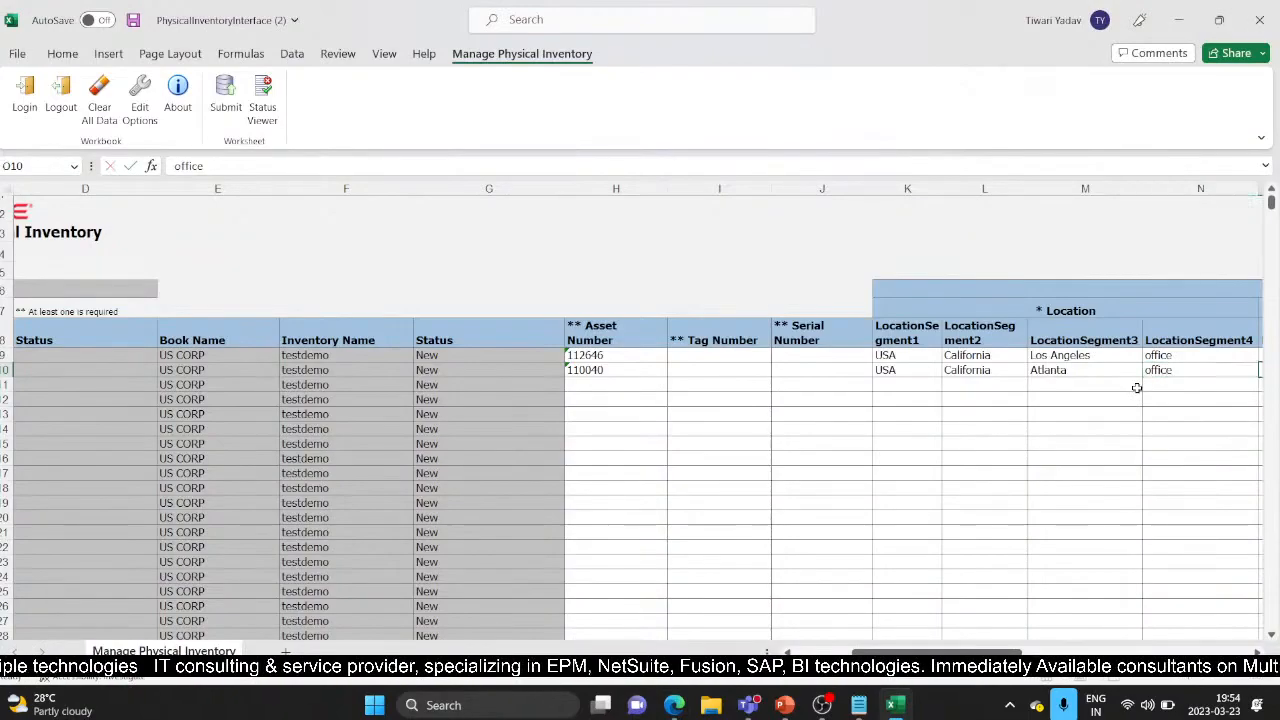
left_click_drag(938, 652, 873, 652)
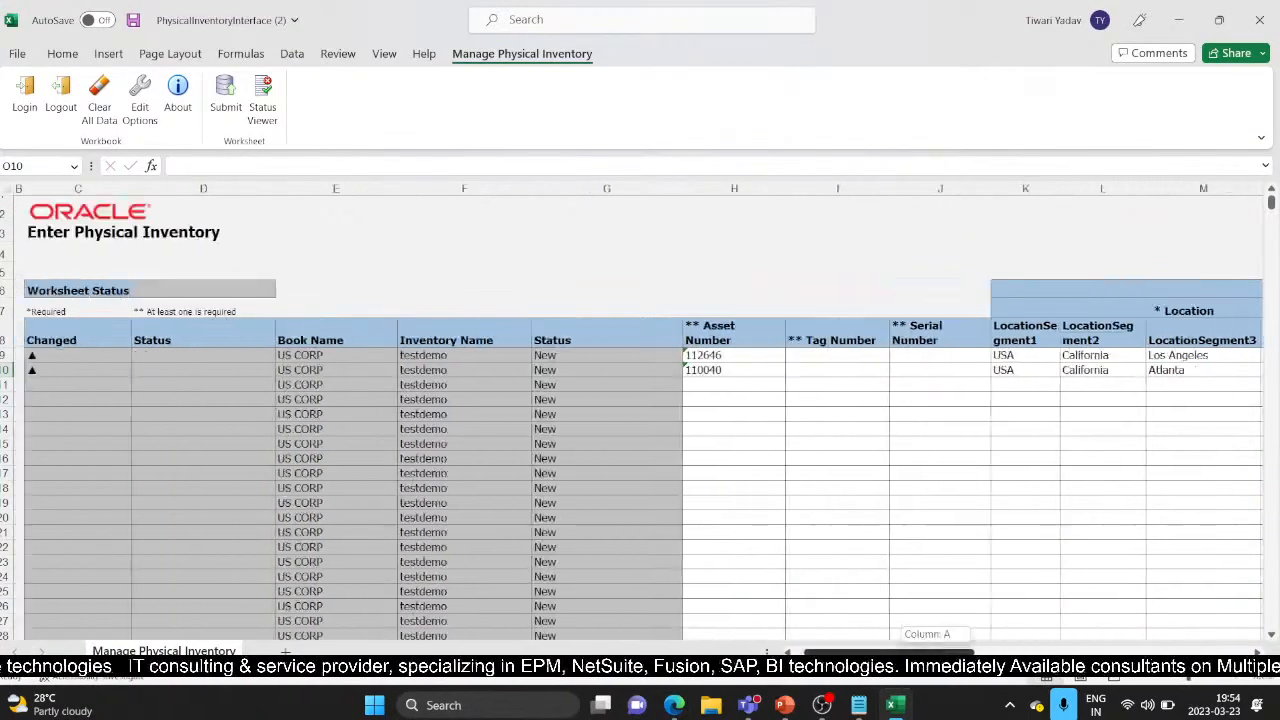
scroll(943, 370, "right", 10)
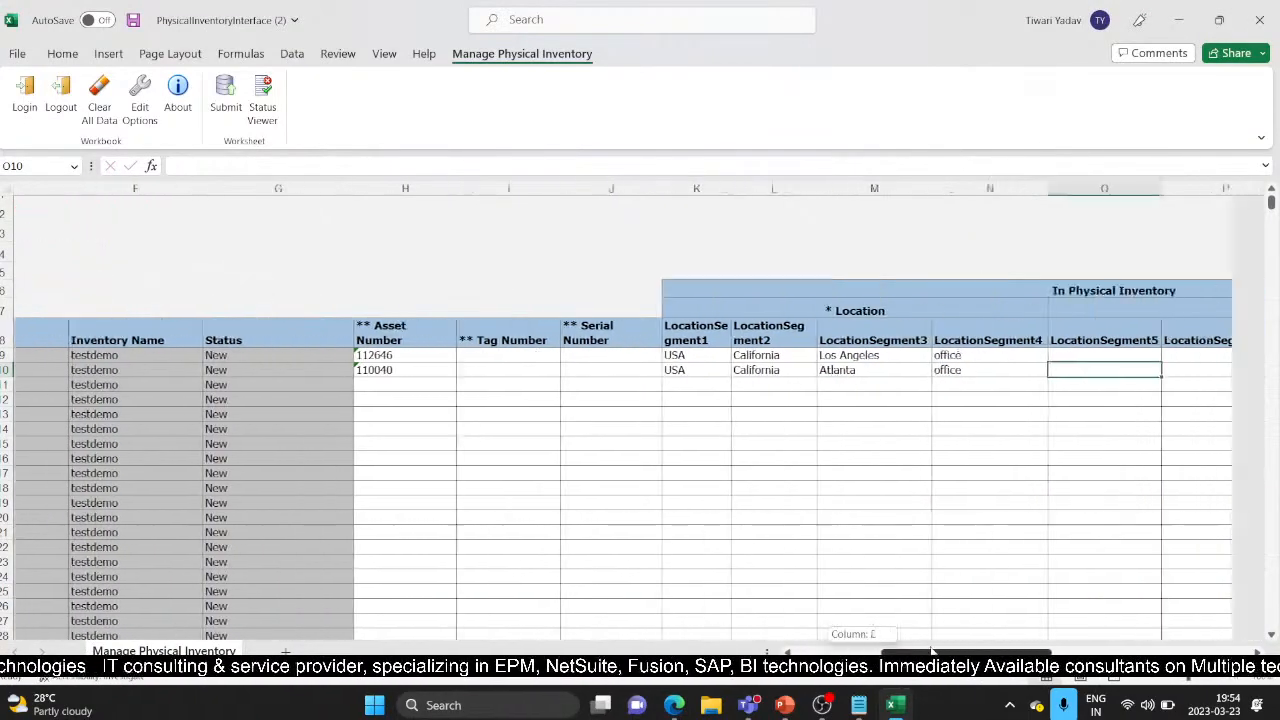
left_click(977, 370)
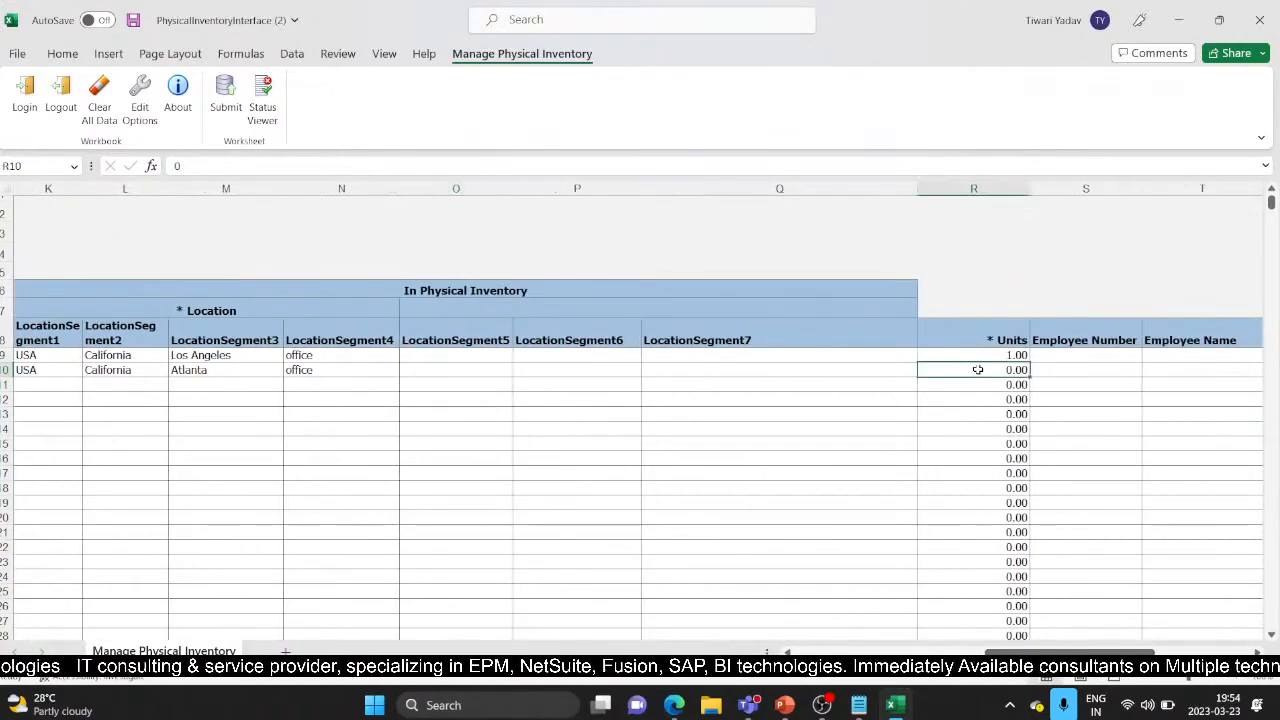
type("1")
left_click(948, 289)
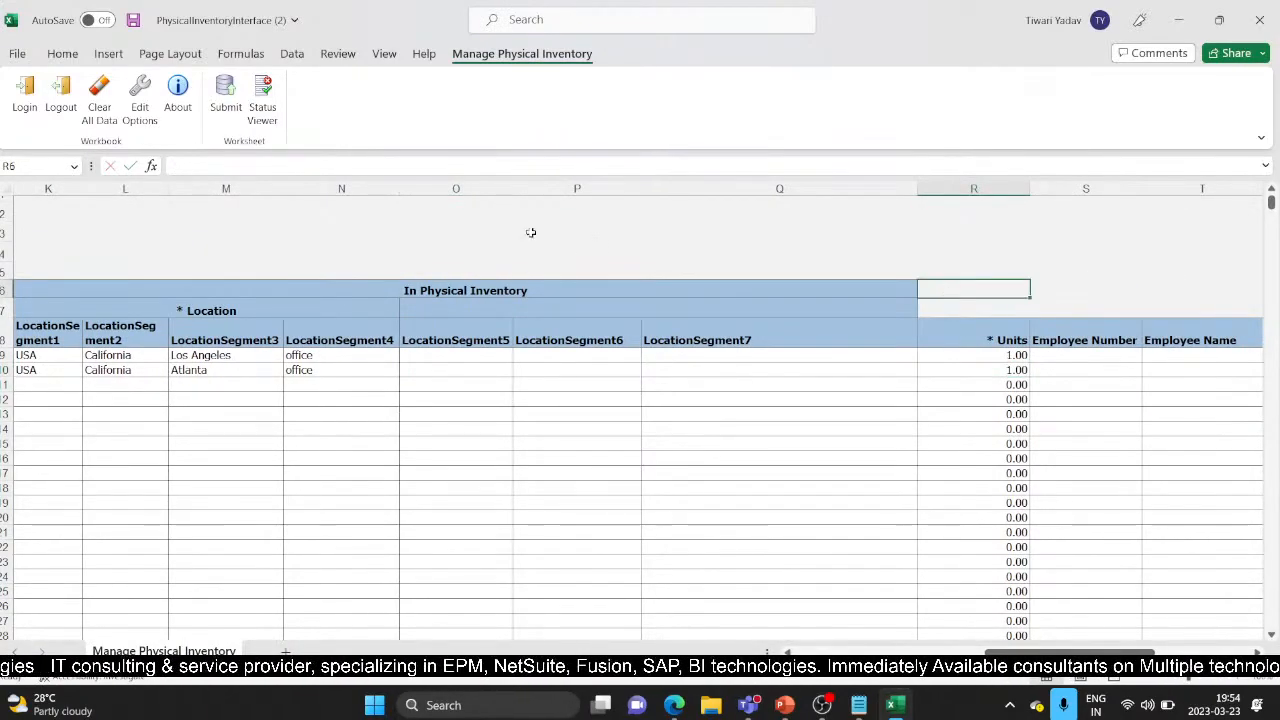
Step: Upload both inventory rows to Oracle, acknowledge the confirmation, and return to the browser
left_click(227, 96)
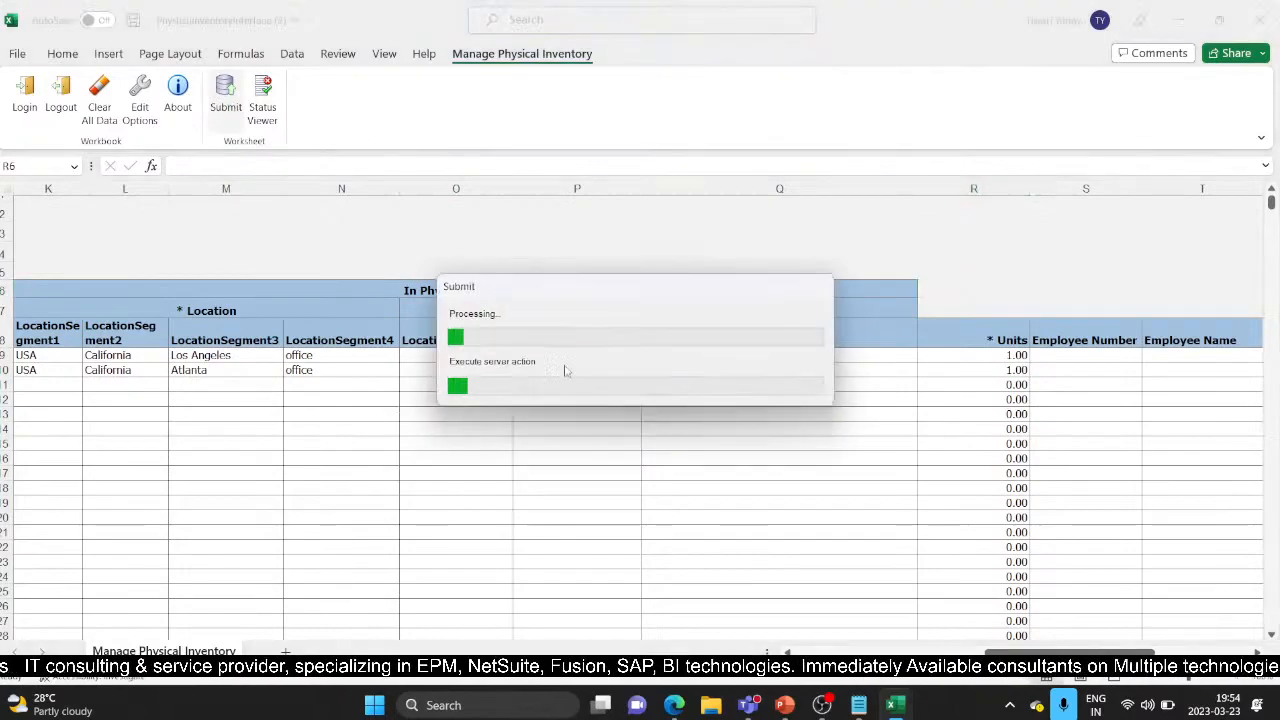
left_click(626, 371)
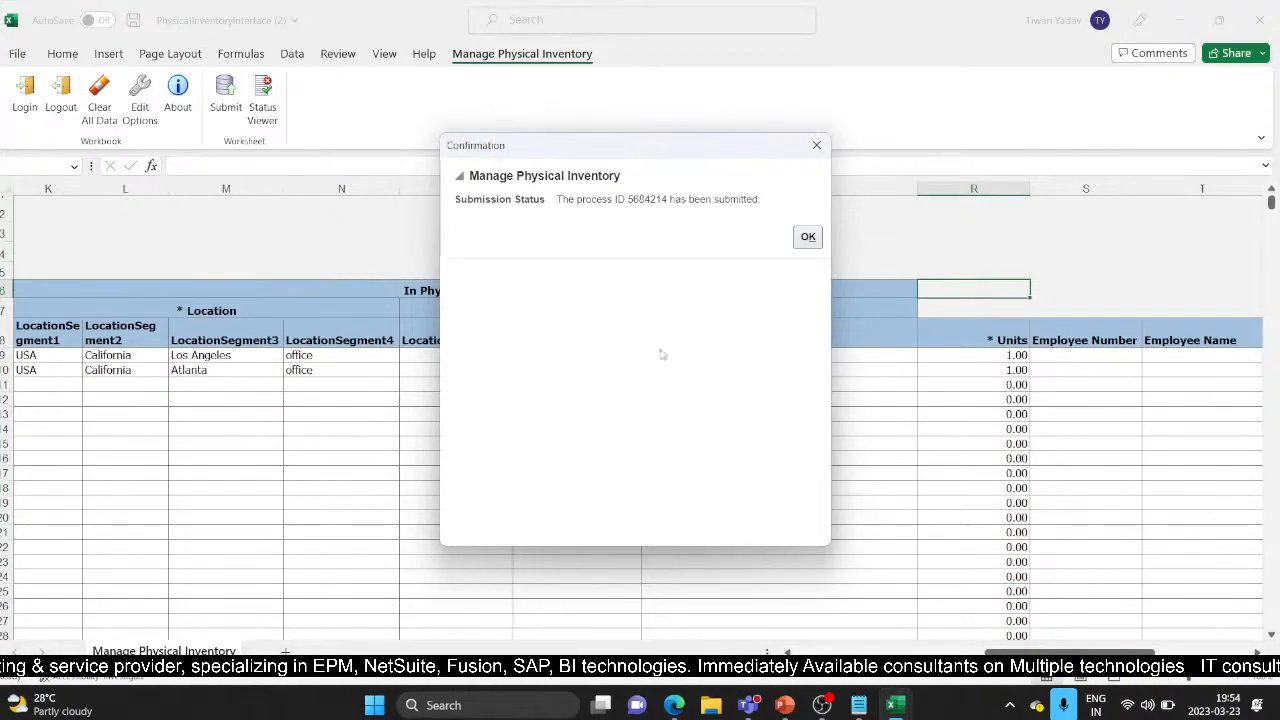
left_click(808, 237)
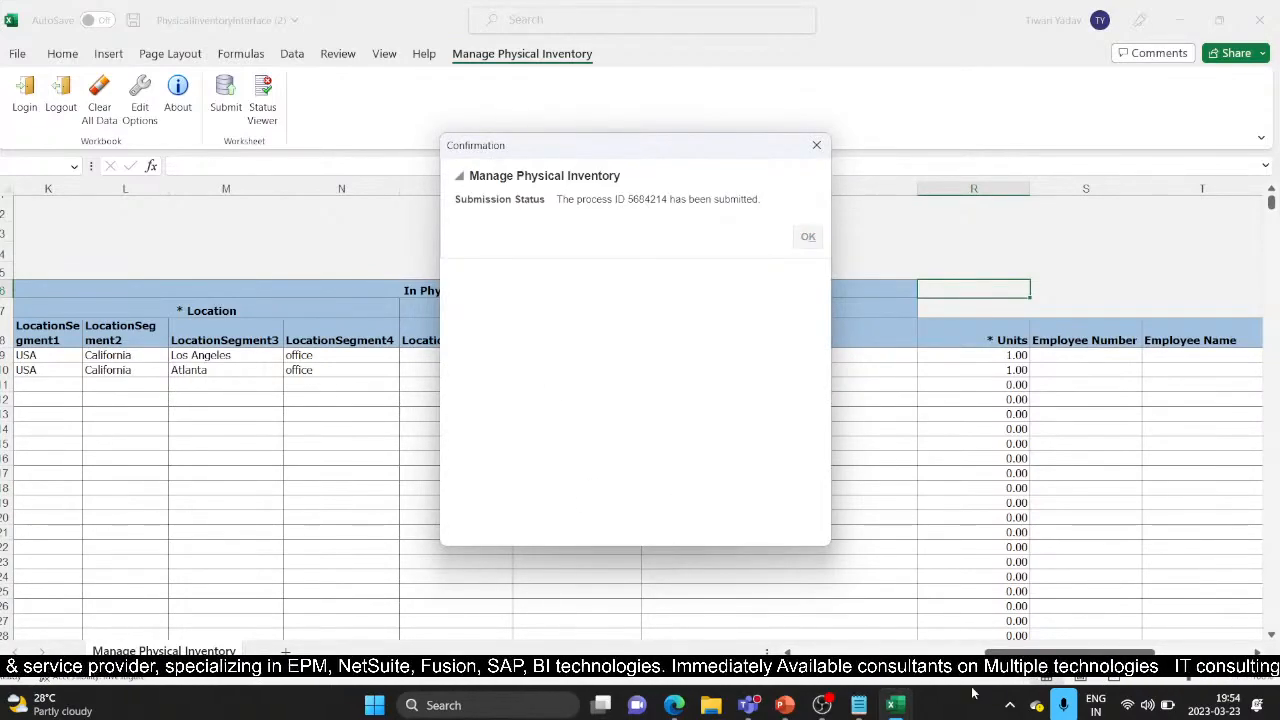
left_click(808, 236)
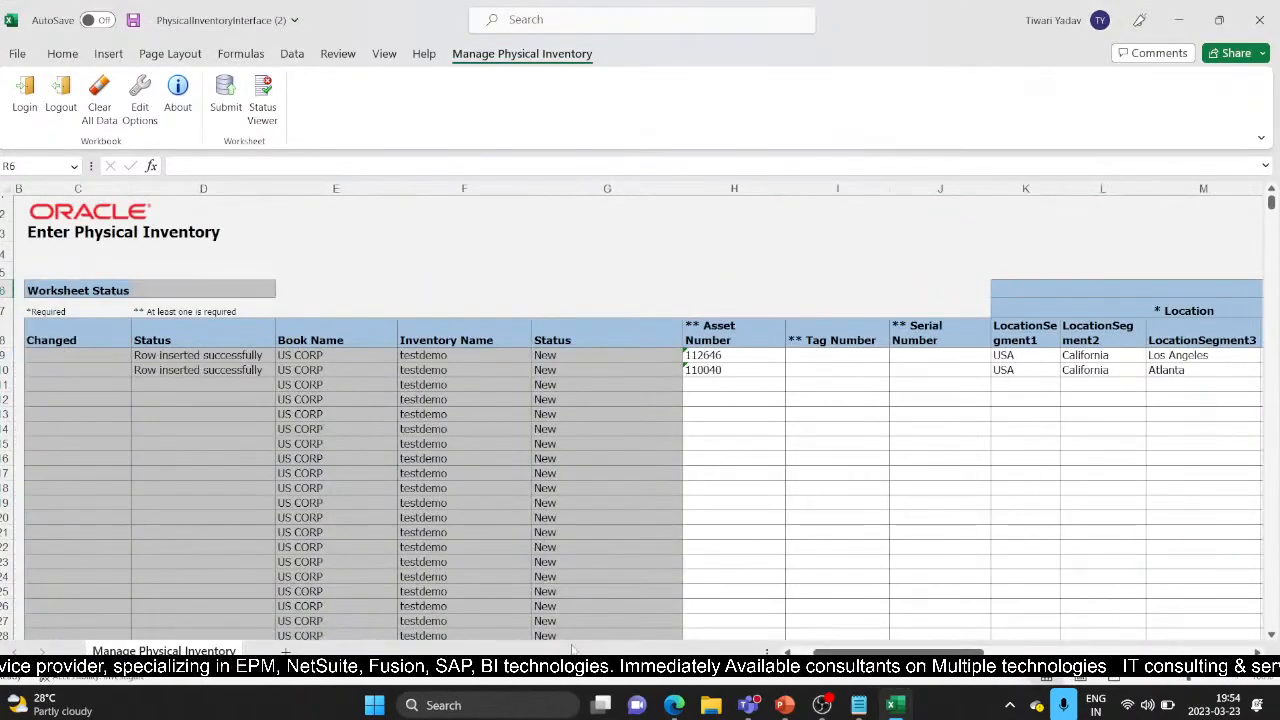
mouse_move(675, 705)
left_click(577, 595)
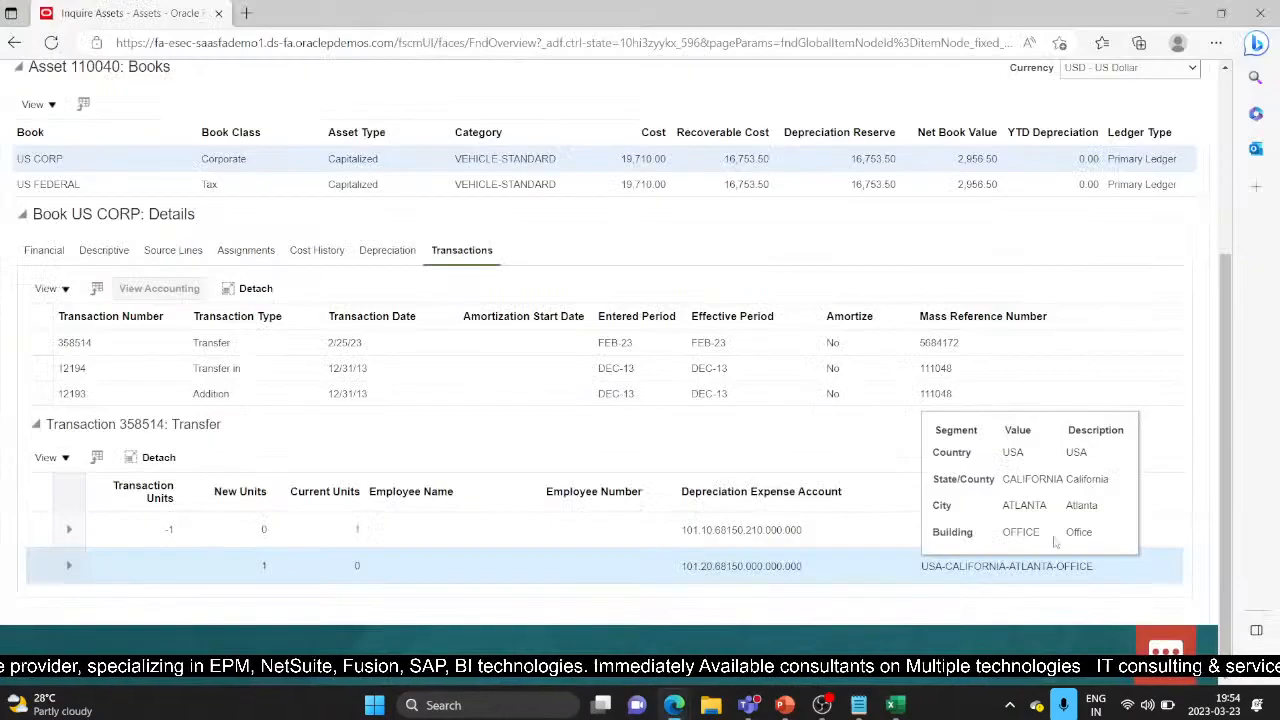
Step: Download the Fully matched testdemo inventory for review and open PhysicalInventoryInterface (3).xlsx
scroll(1184, 138, "down", 4)
scroll(1166, 262, "up", 4)
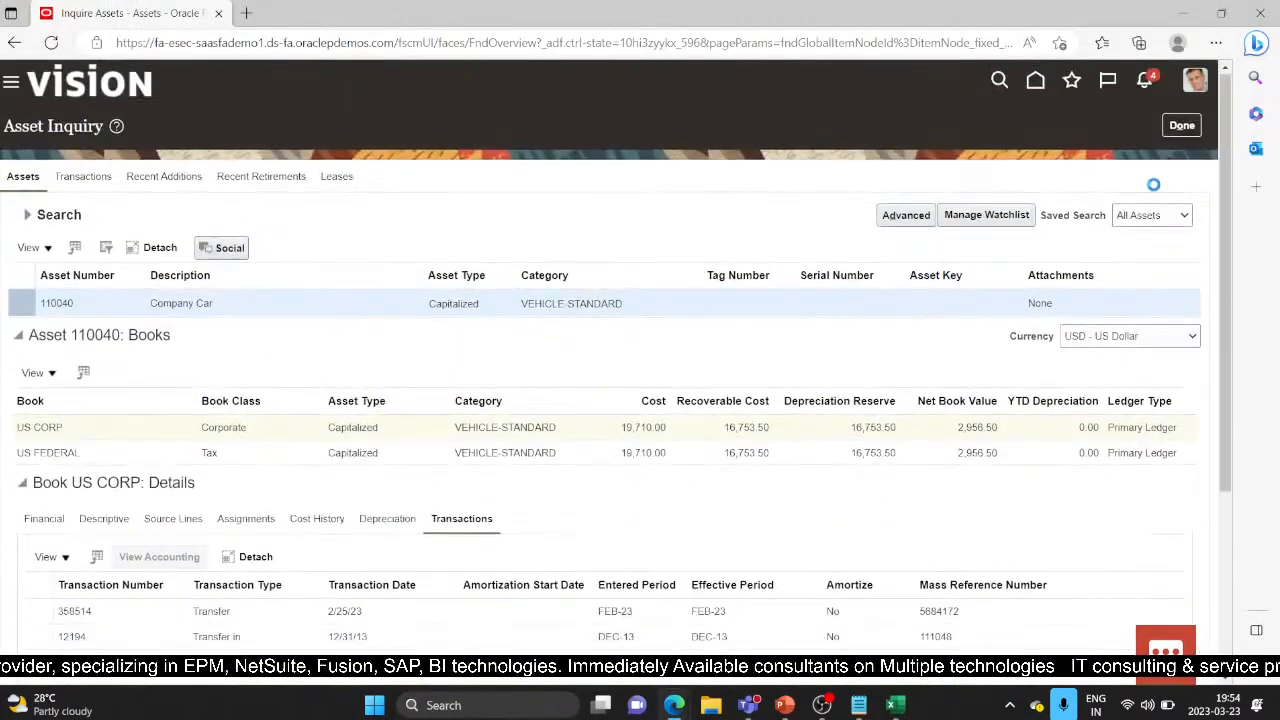
left_click(1180, 127)
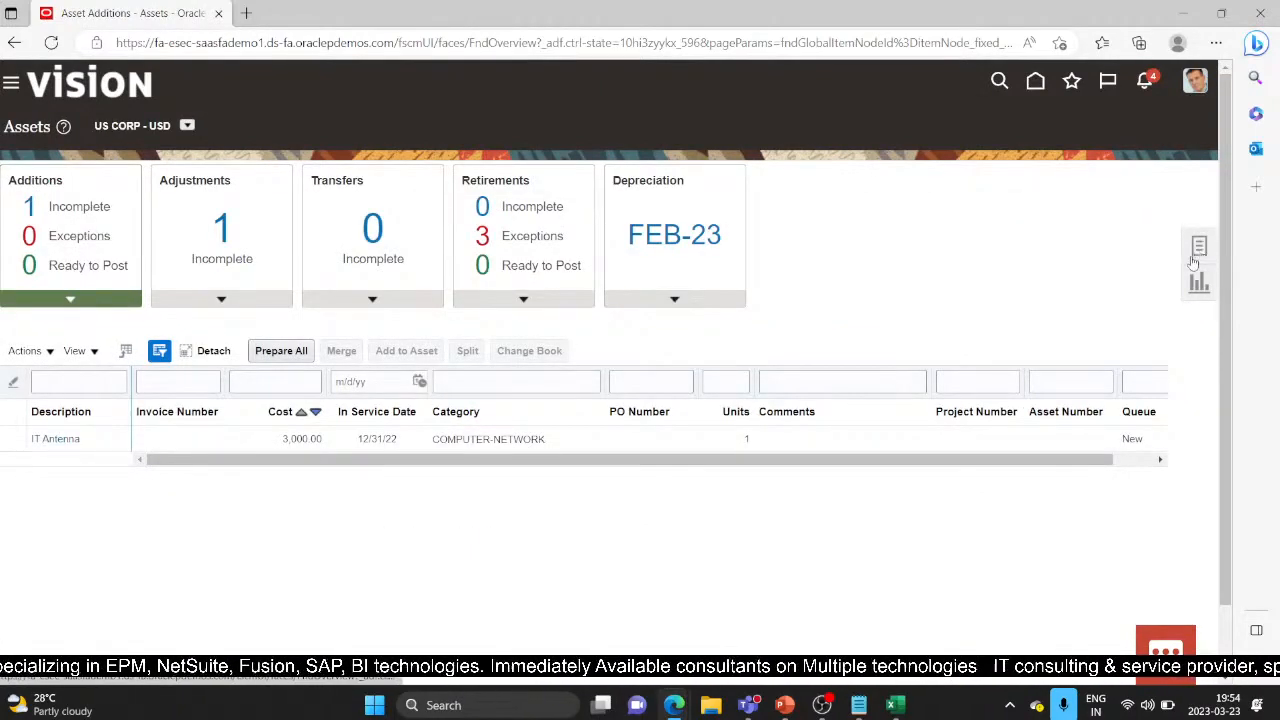
left_click(1201, 246)
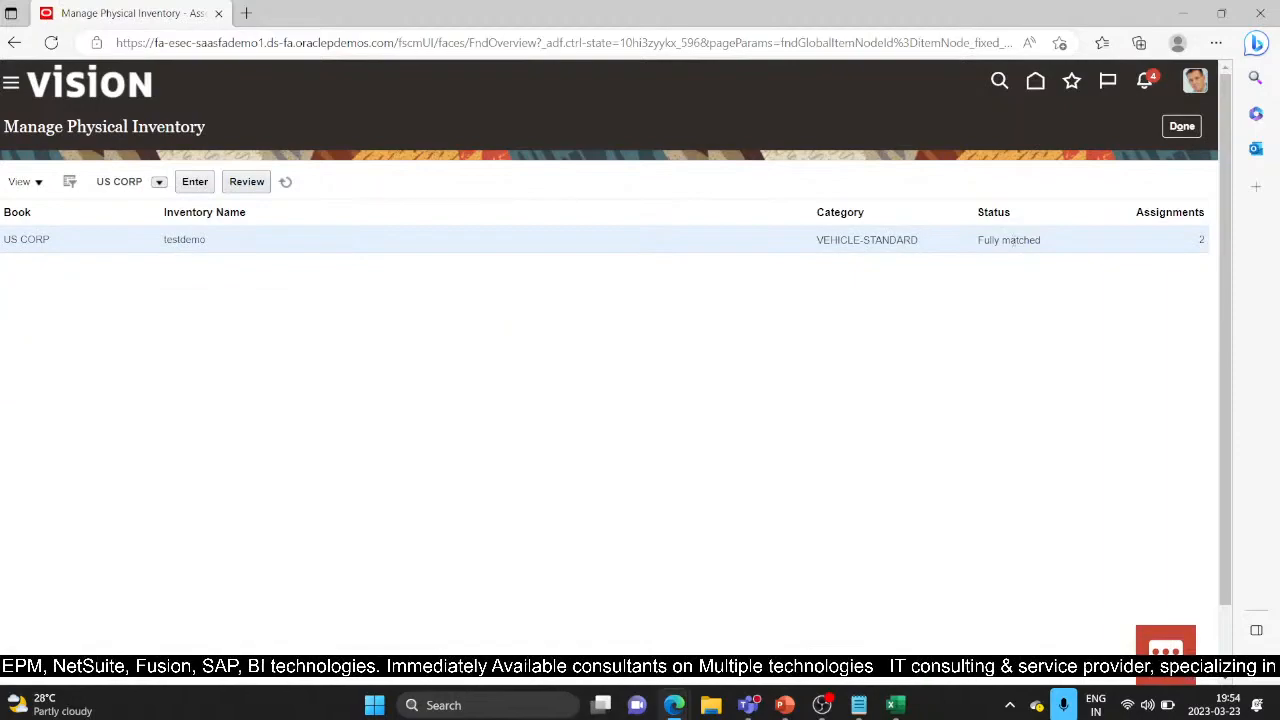
left_click(247, 186)
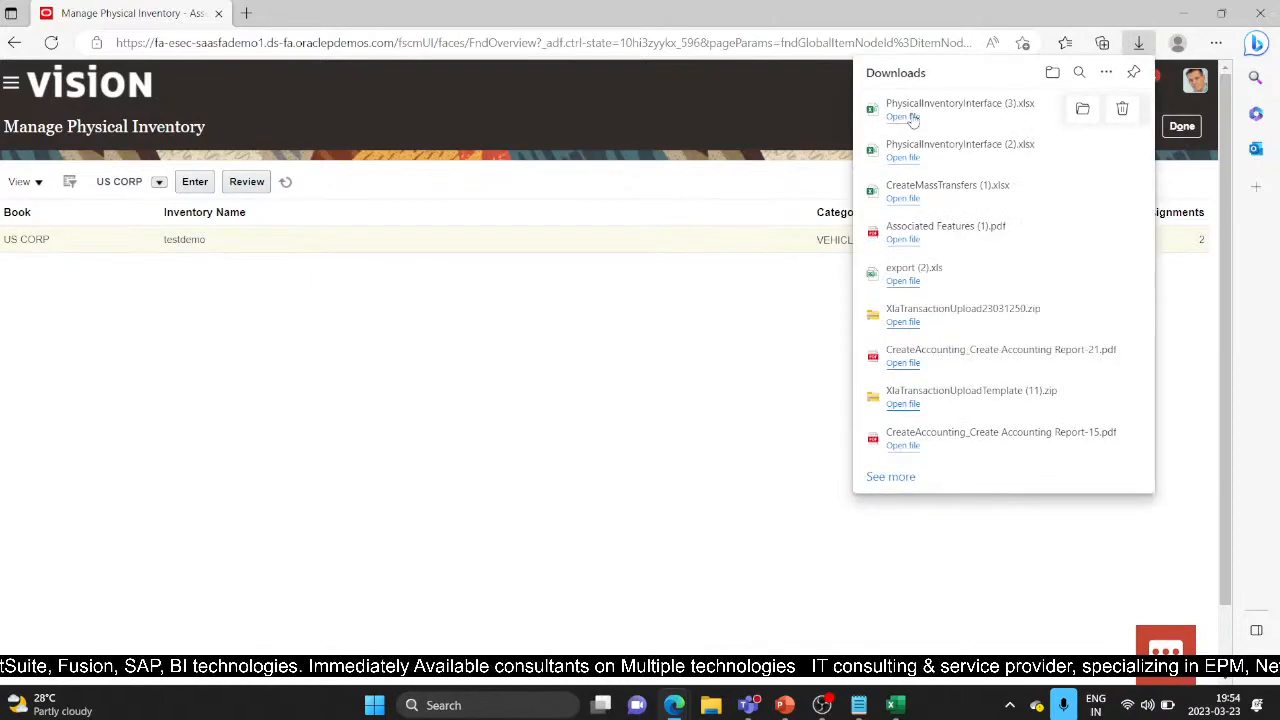
left_click(902, 117)
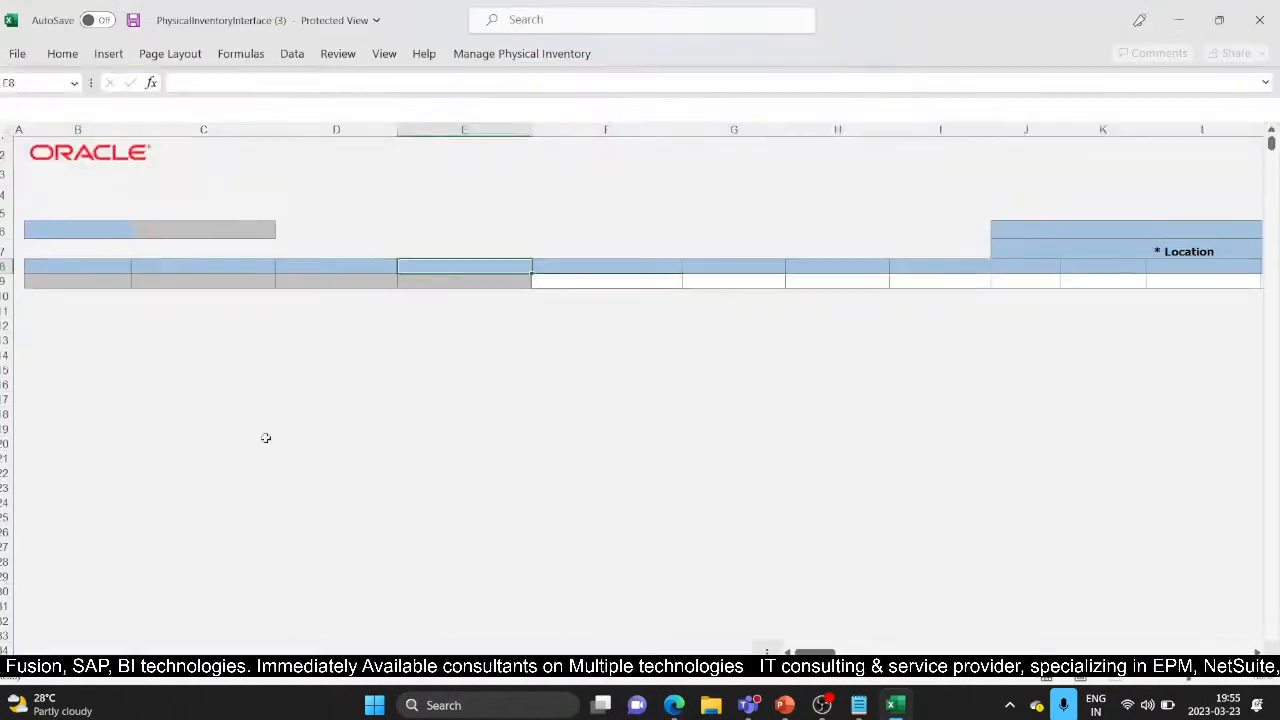
Step: Connect the workbook to Oracle, load both Fully matched assets, and submit as process 5684215
left_click(690, 79)
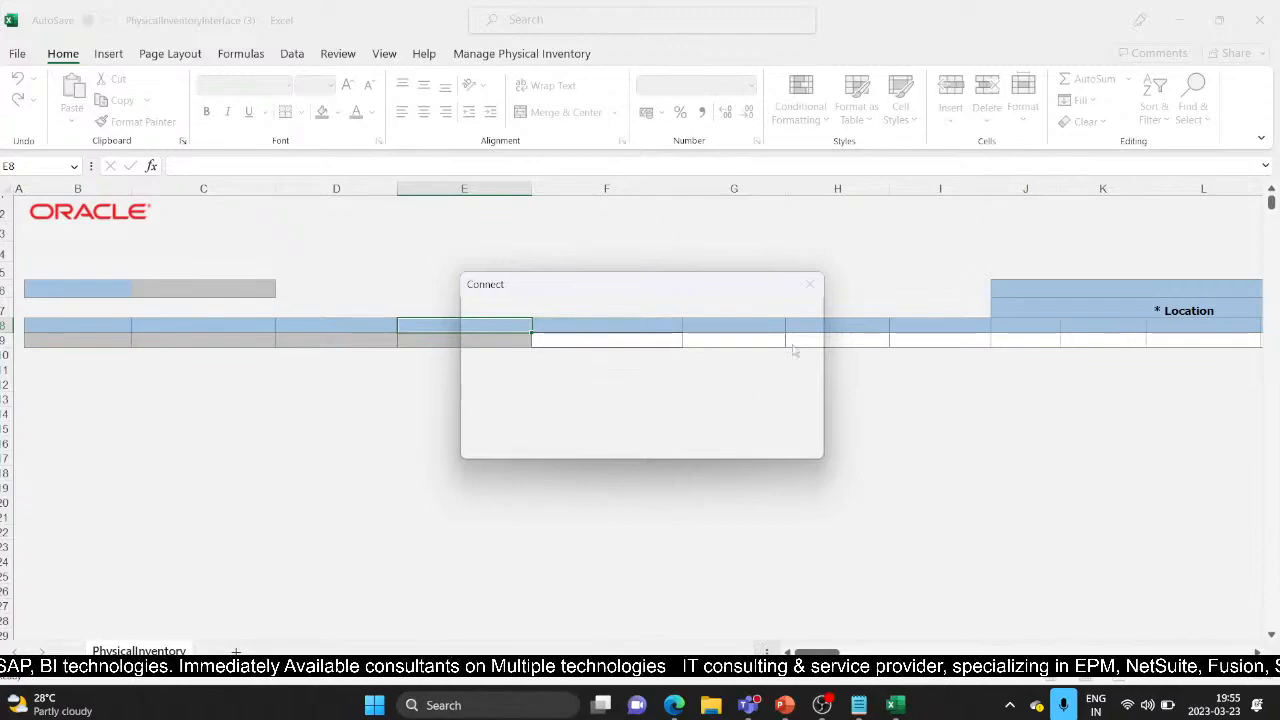
left_click(700, 437)
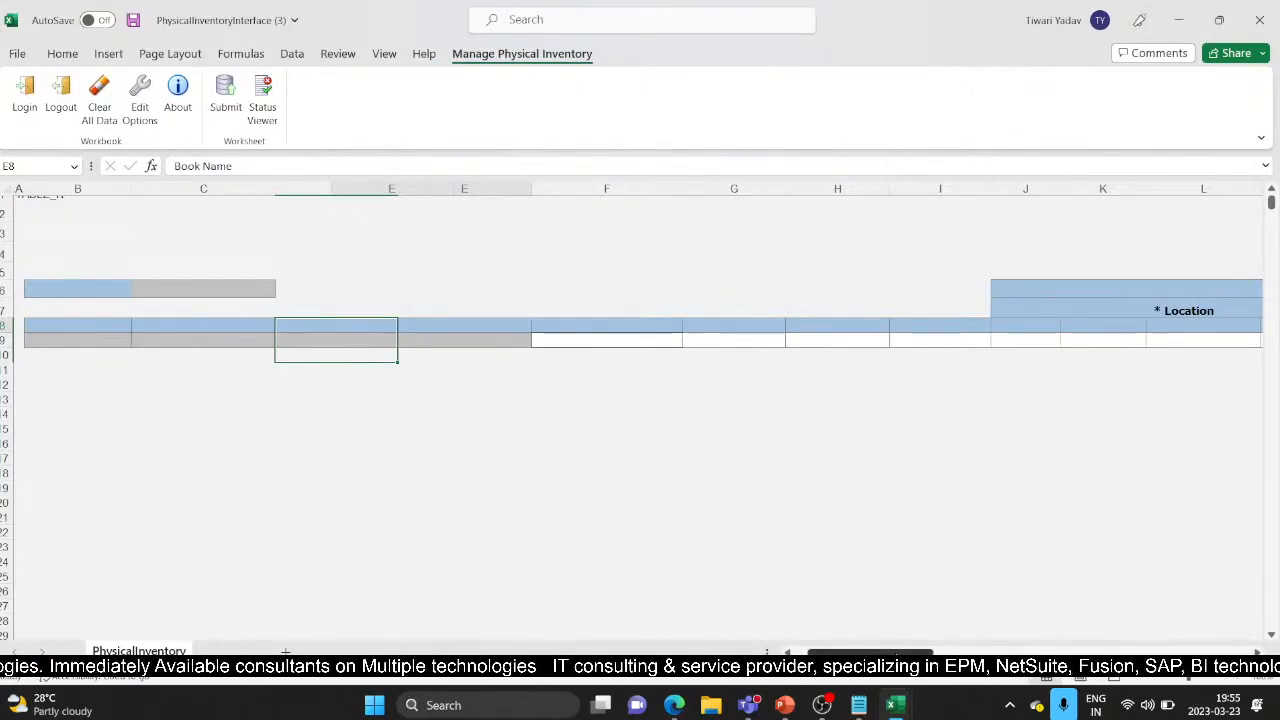
mouse_move(898, 653)
left_mouse_down()
mouse_move(1190, 632)
mouse_move(895, 645)
left_mouse_up()
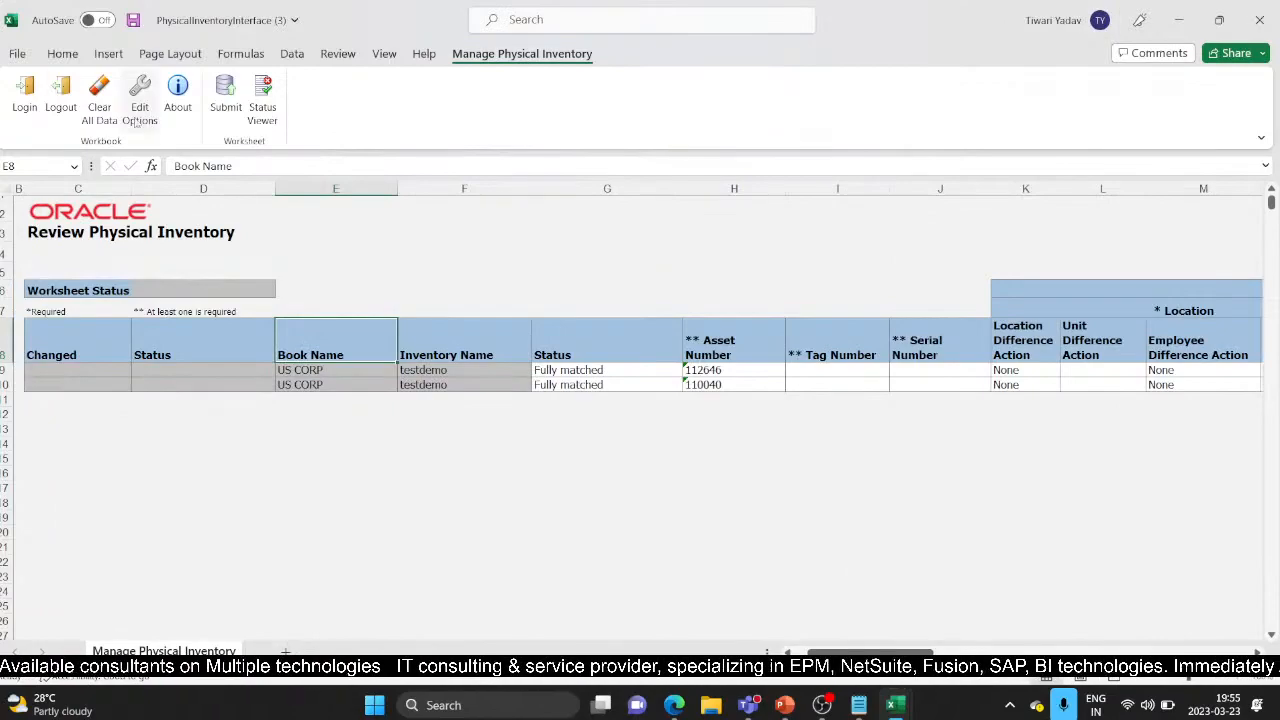
left_click(228, 107)
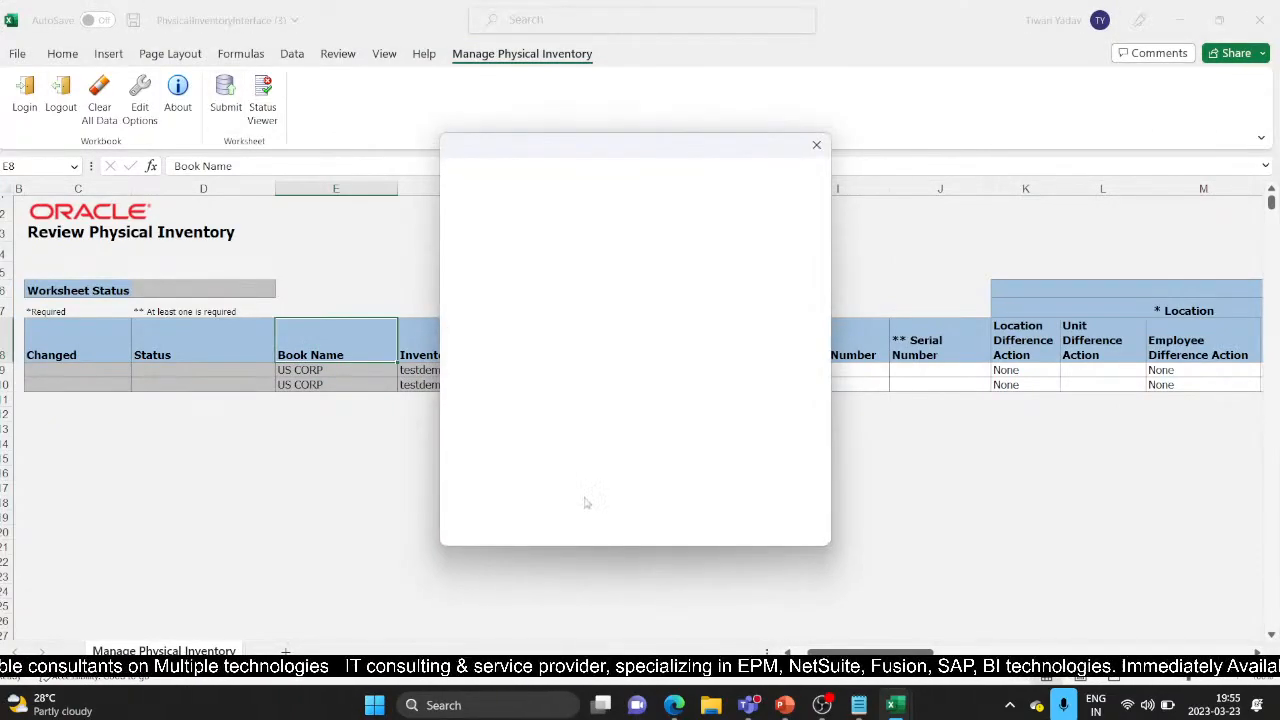
left_click(816, 146)
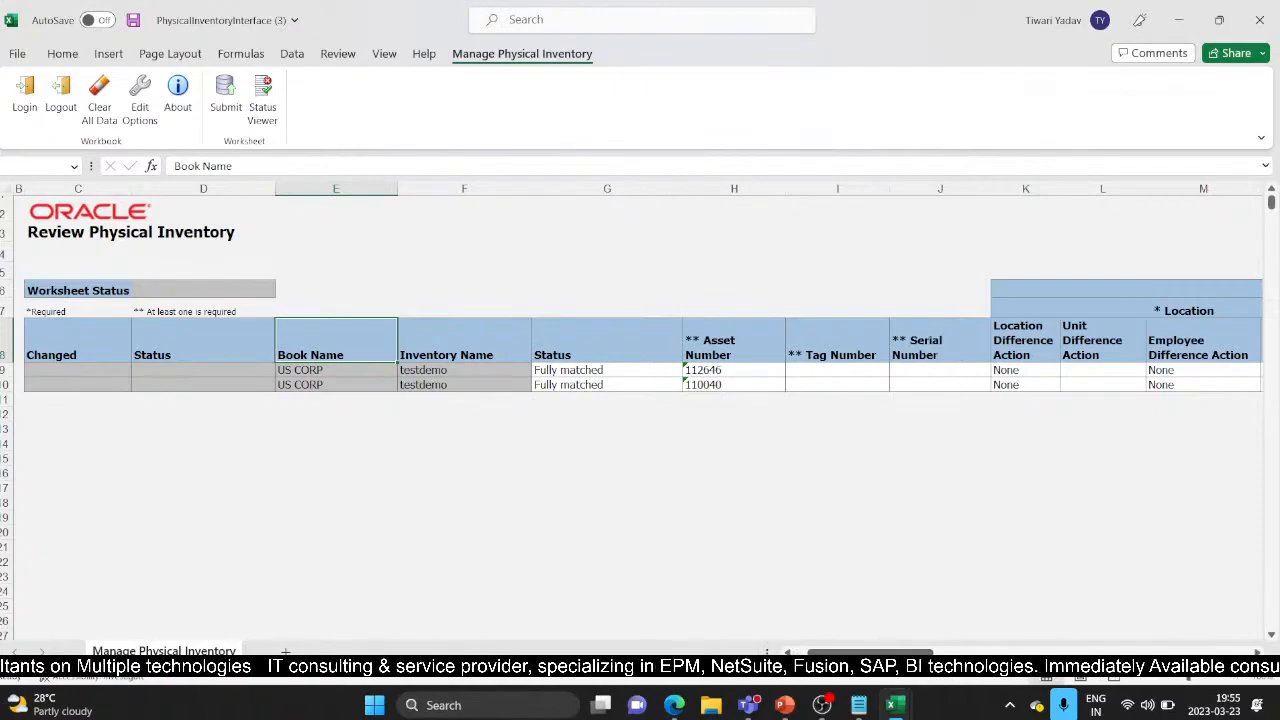
Step: Refresh the Manage Physical Inventory list to check the testdemo inventory's status
mouse_move(674, 705)
left_click(572, 587)
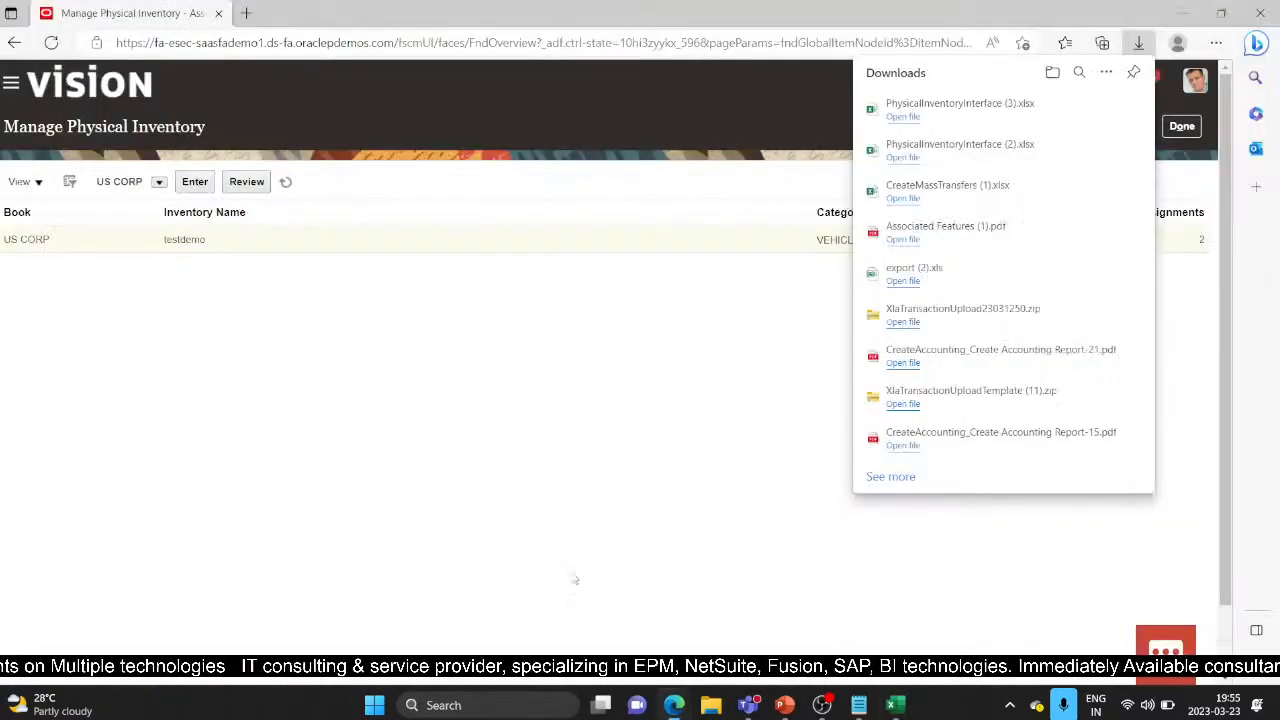
left_click(137, 181)
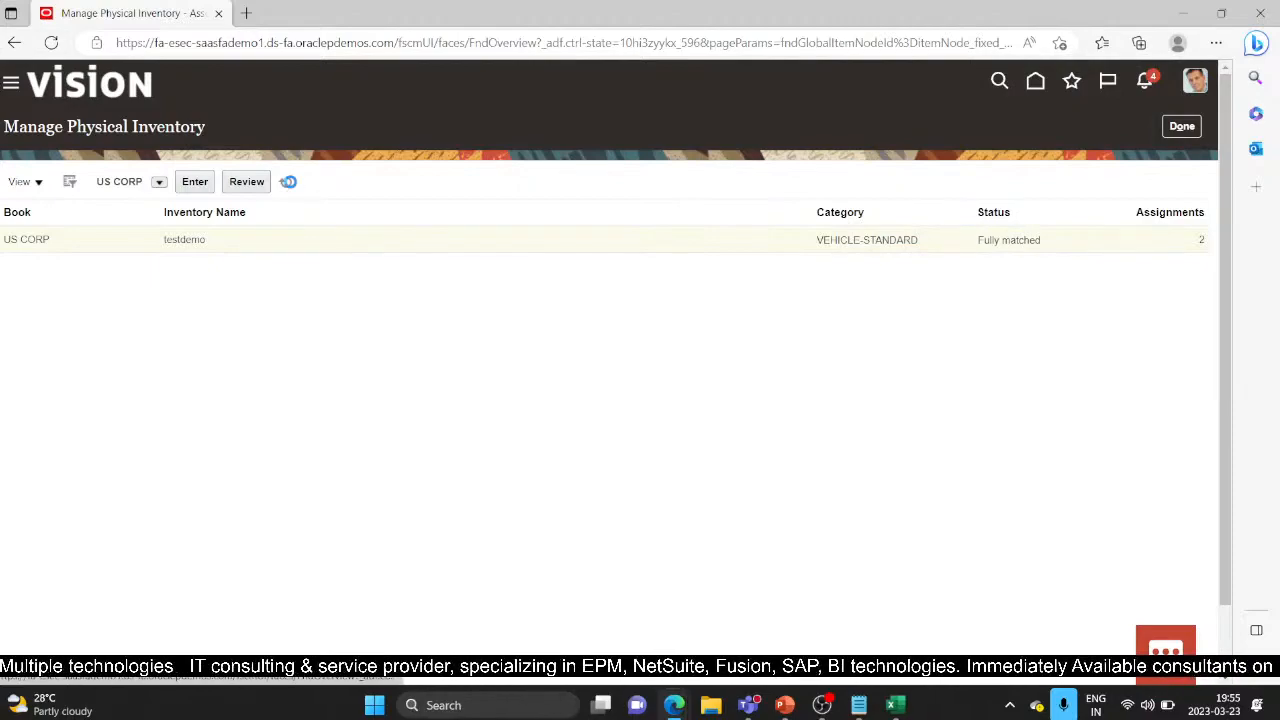
left_click(287, 182)
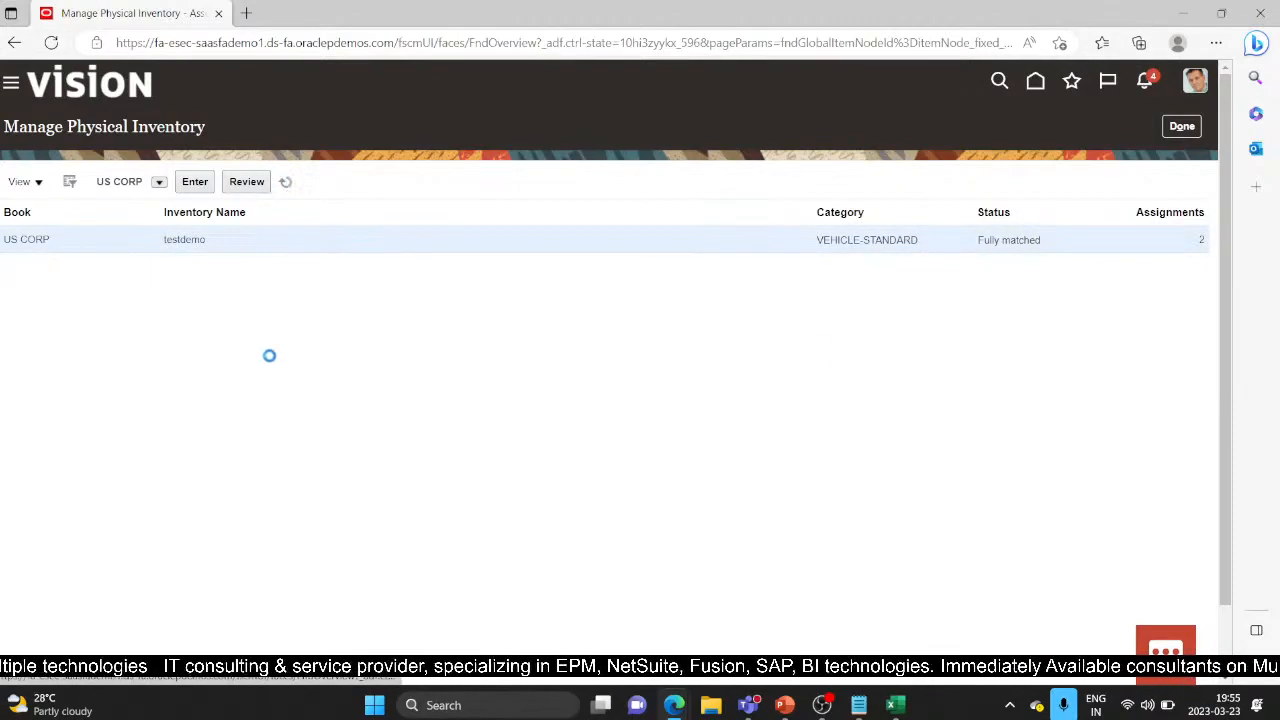
left_click(40, 182)
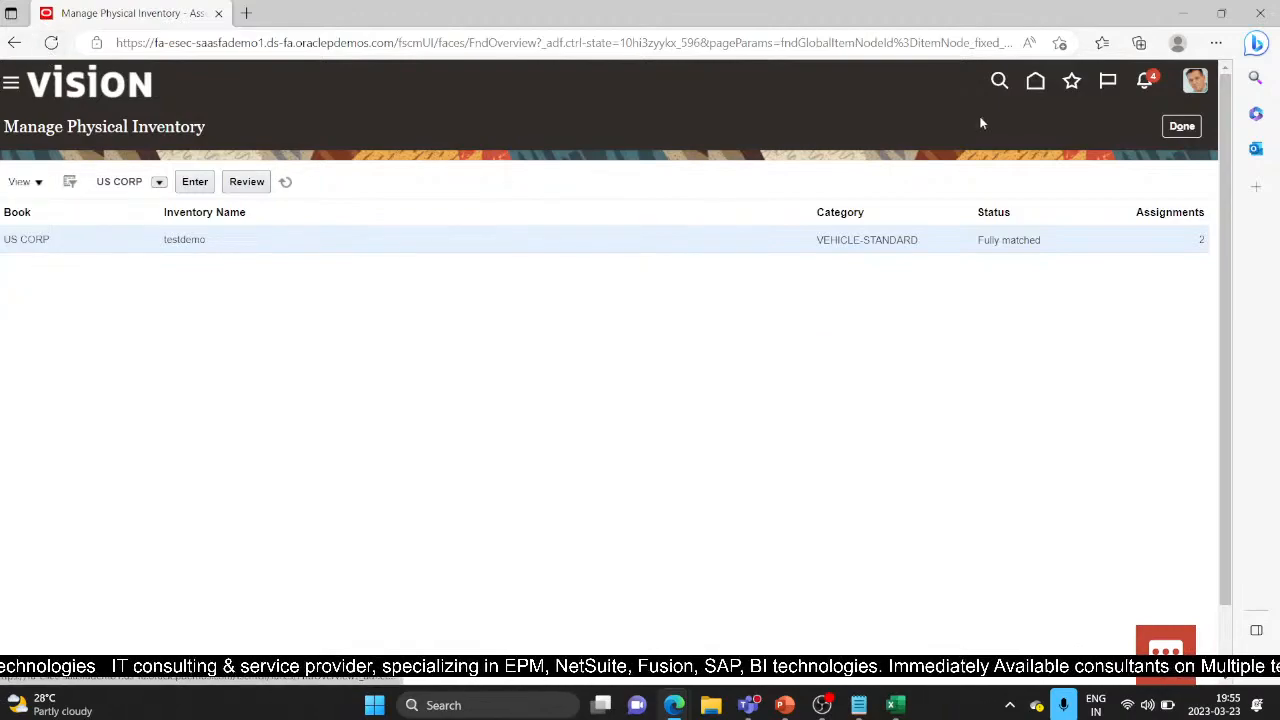
Step: Go to the Fixed Assets > Assets work area, check Manage Physical Inventory, and return to the overview
left_click(12, 86)
scroll(176, 505, "down", 10)
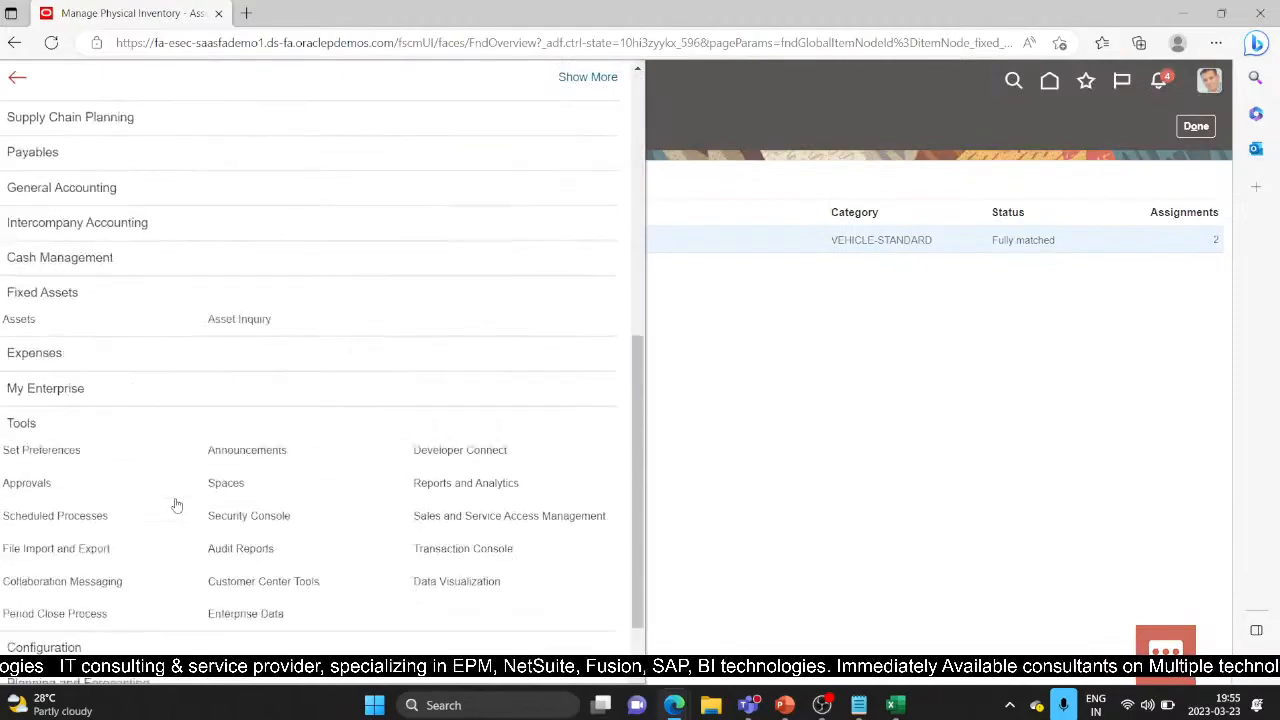
scroll(176, 505, "down", 1)
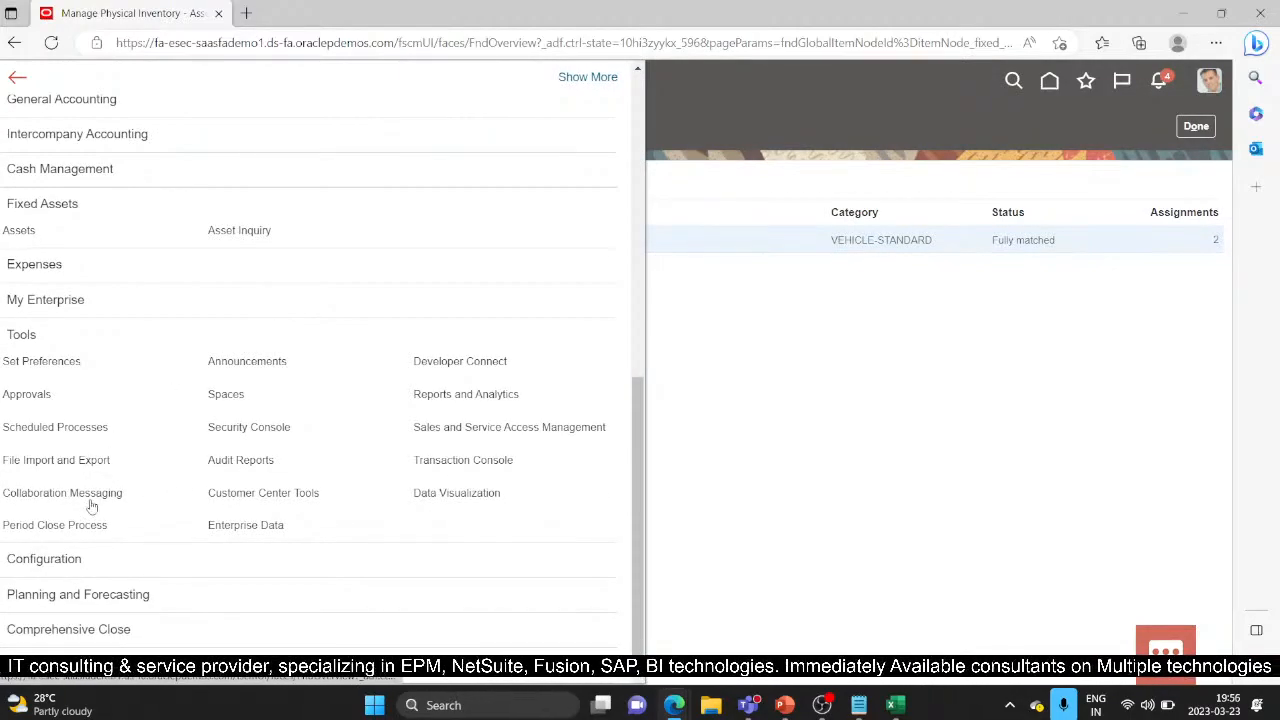
scroll(180, 451, "up", 1)
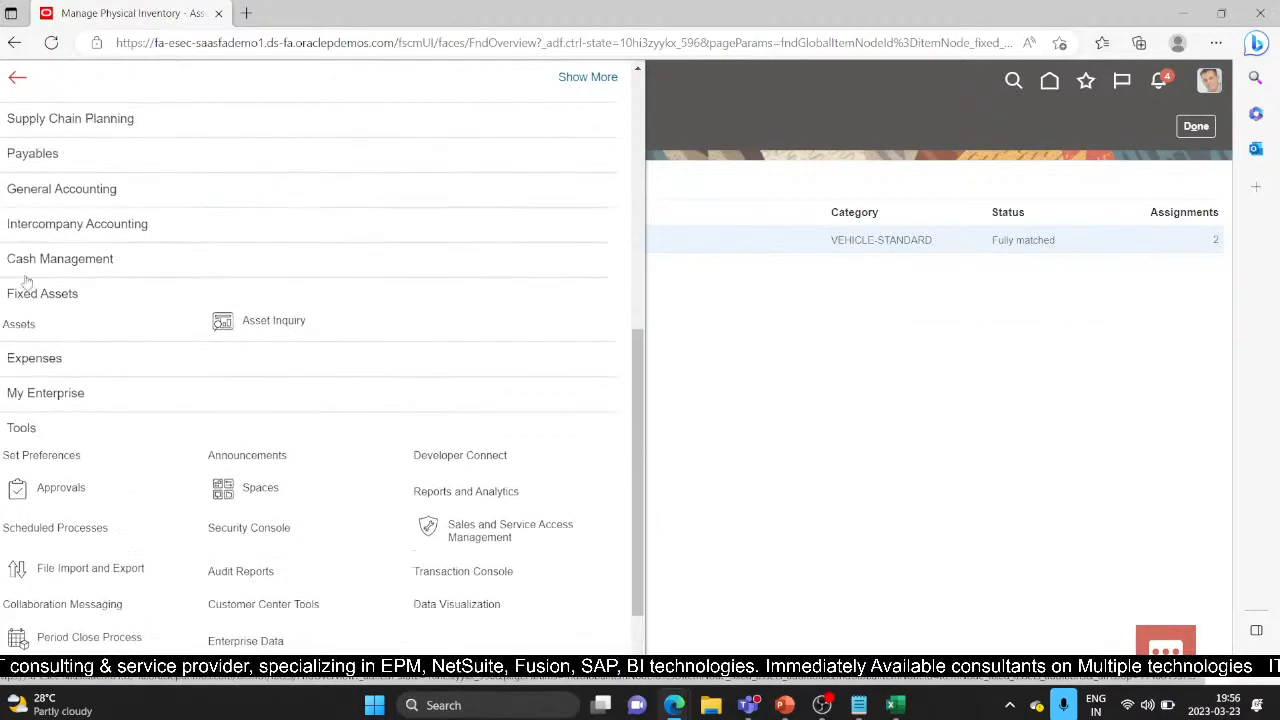
left_click(18, 328)
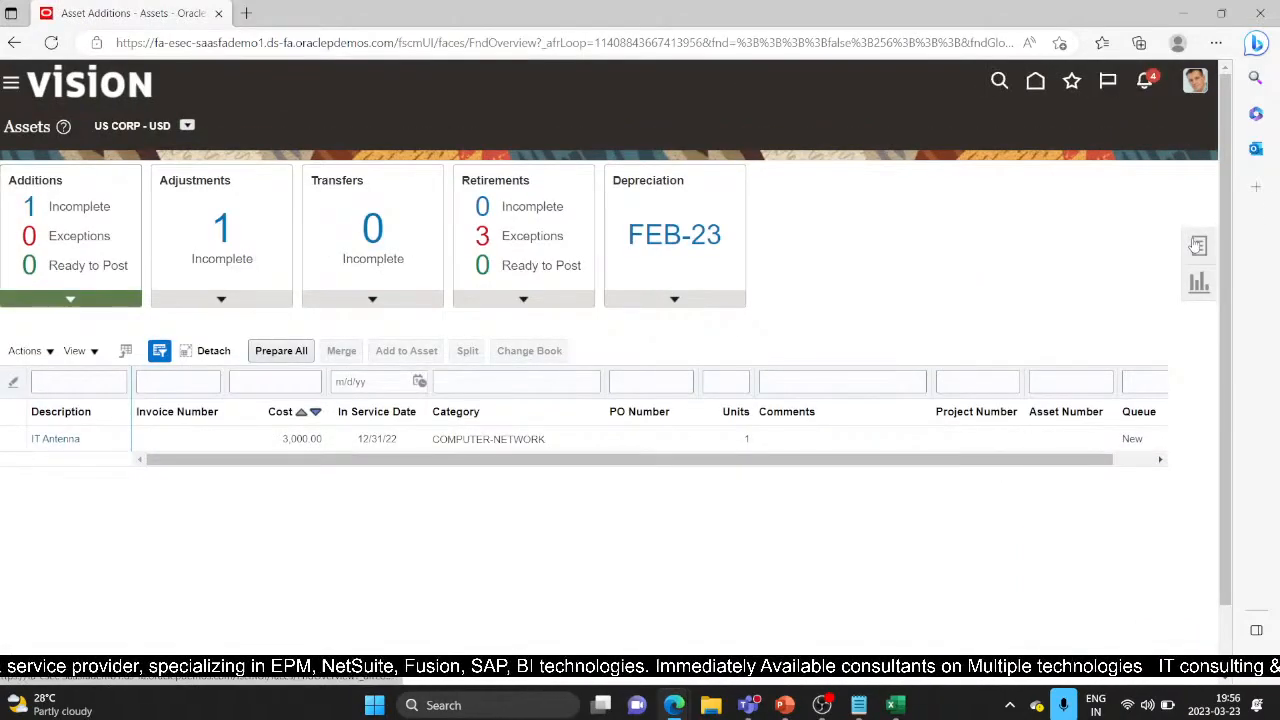
left_click(1197, 245)
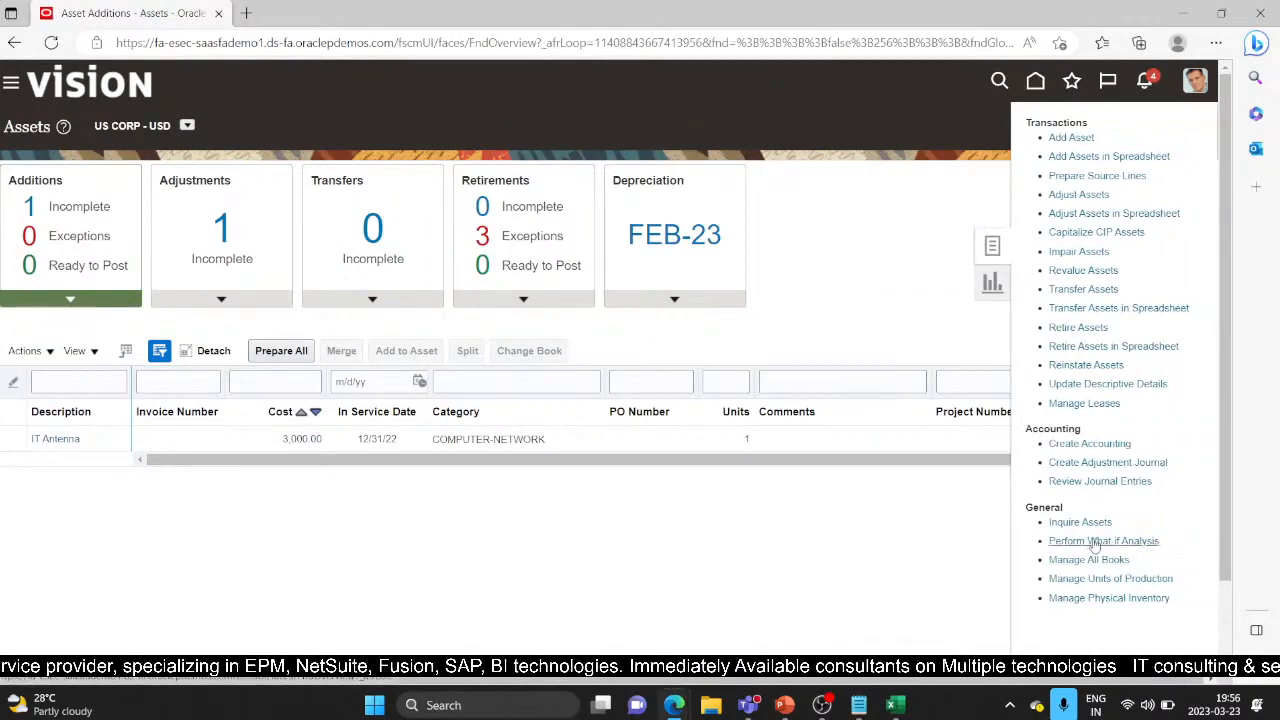
left_click(1111, 597)
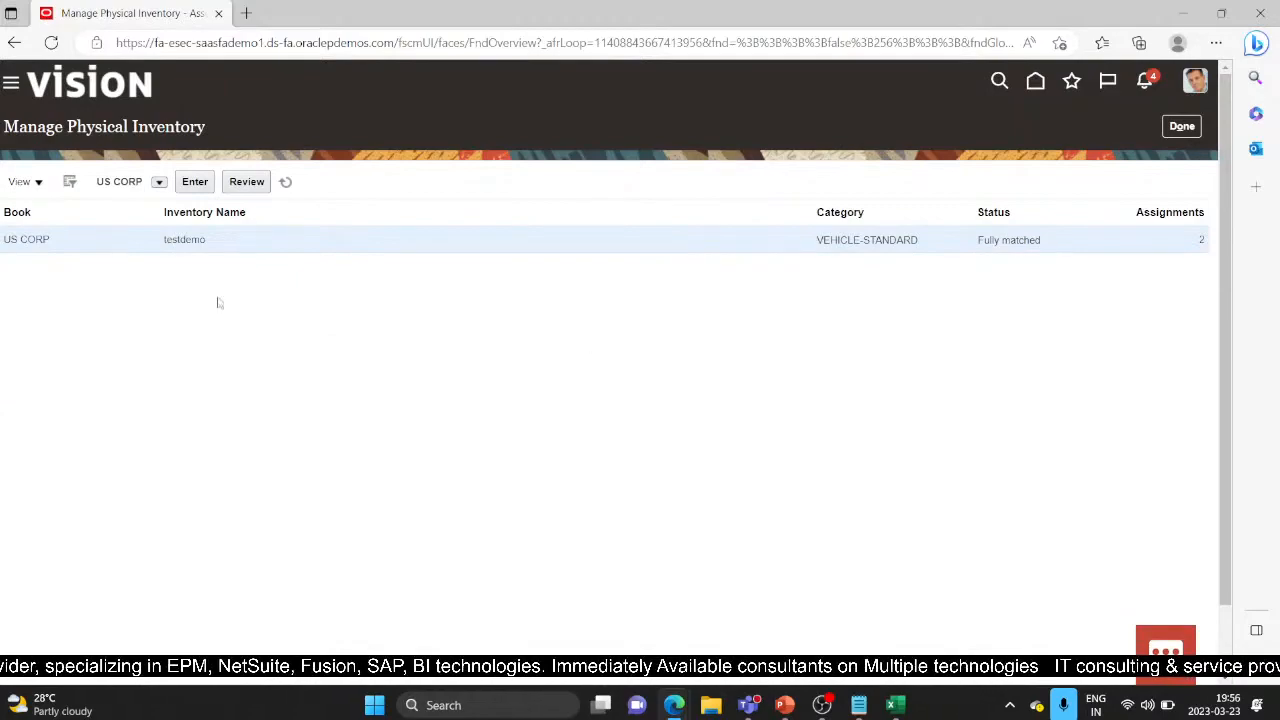
left_click(1183, 131)
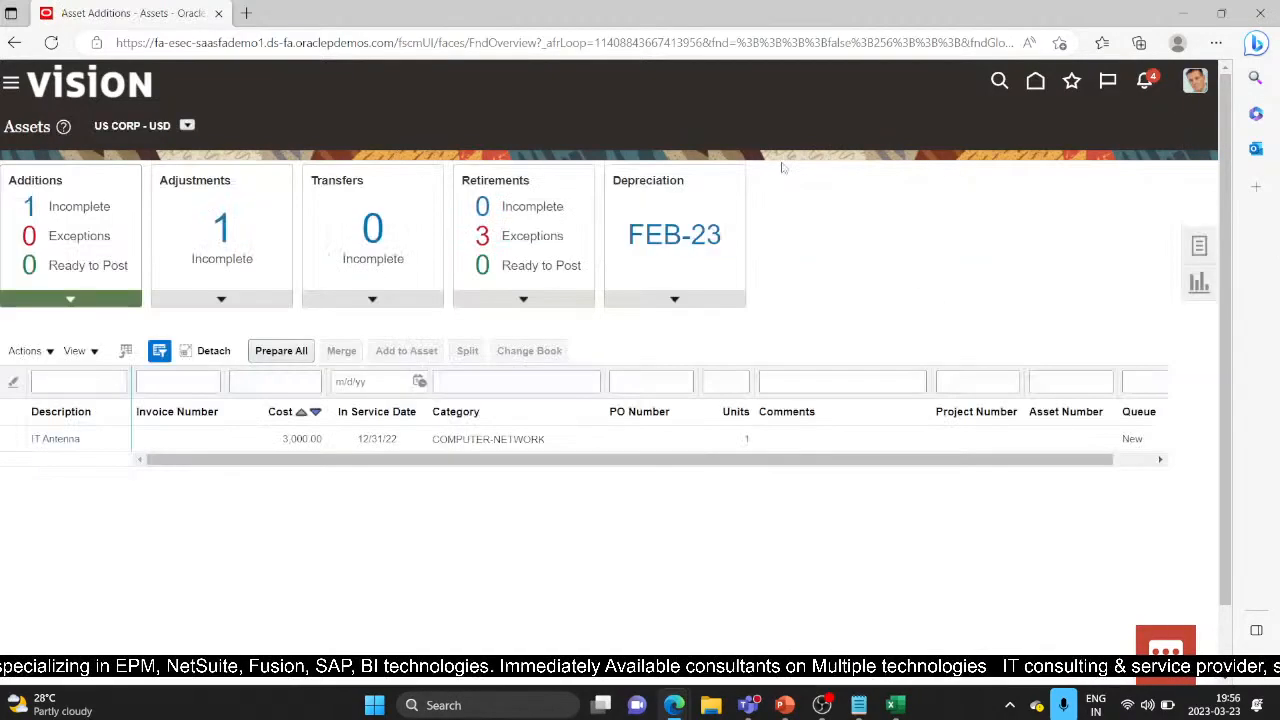
left_click(1197, 245)
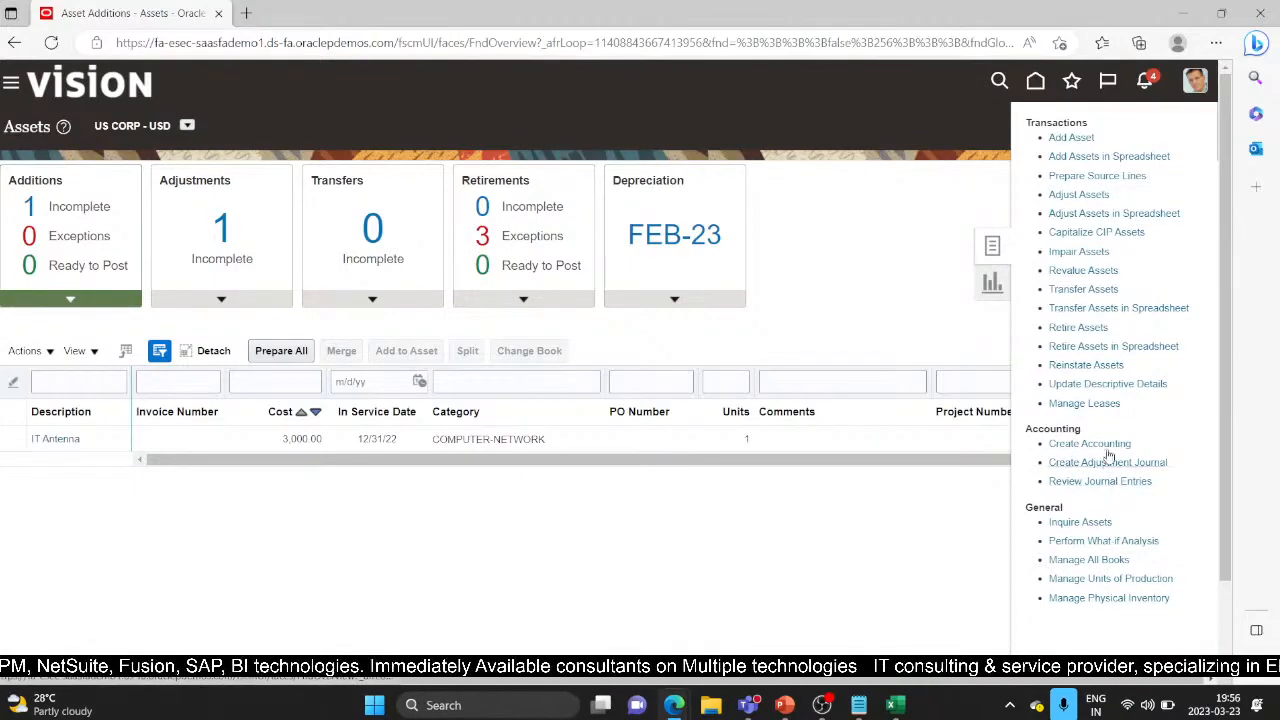
Step: Show slide 10, 'Creating Journal Entries and Reviewing Them', then return to Oracle Assets
left_click(786, 705)
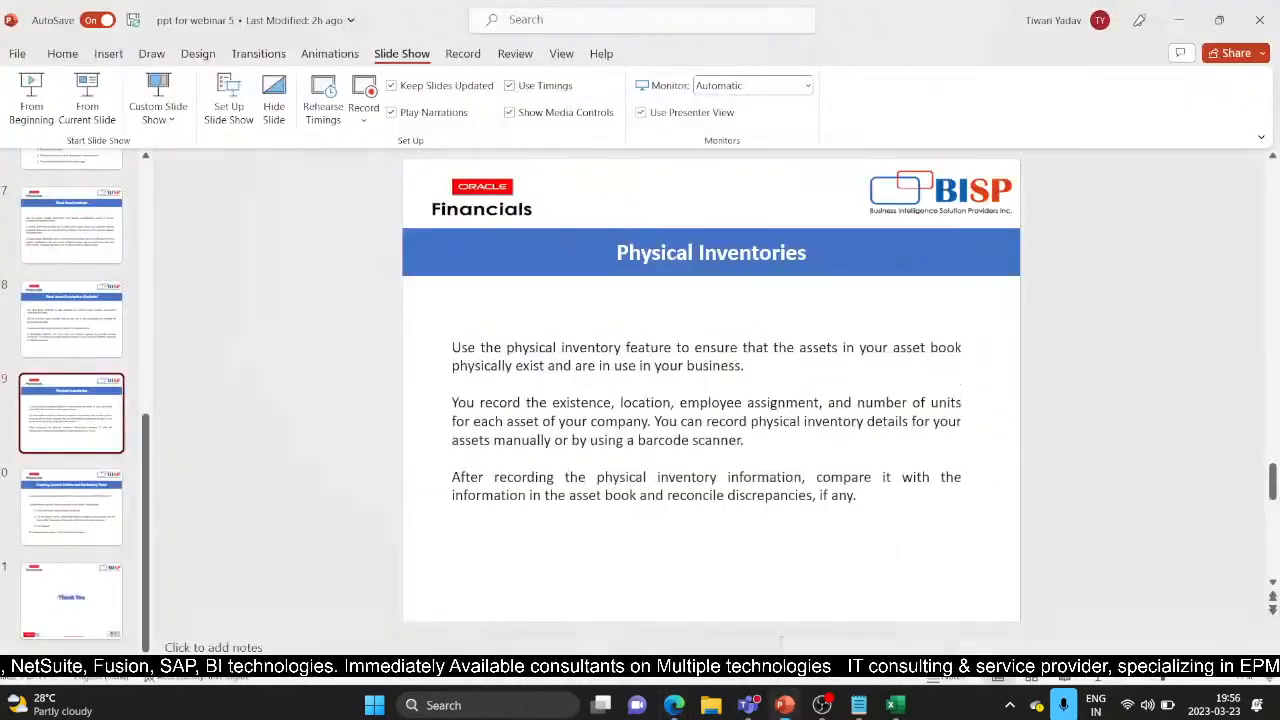
left_click(52, 508)
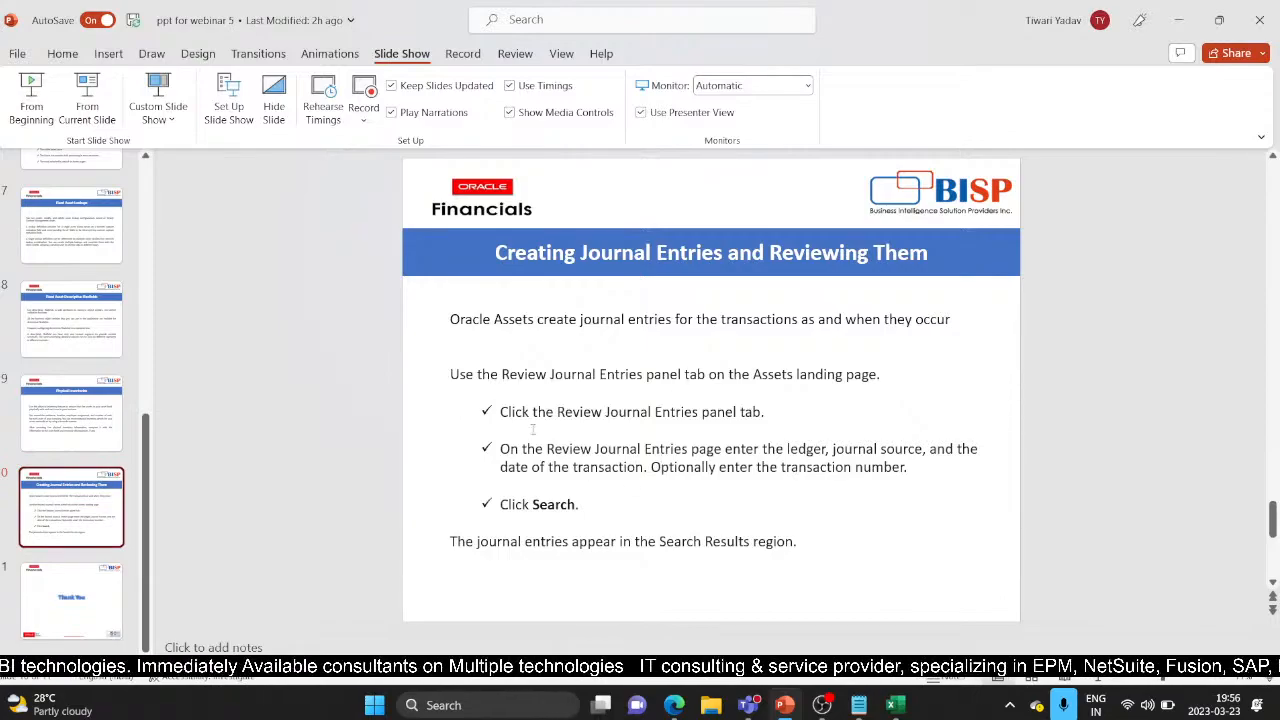
key("alt+Tab")
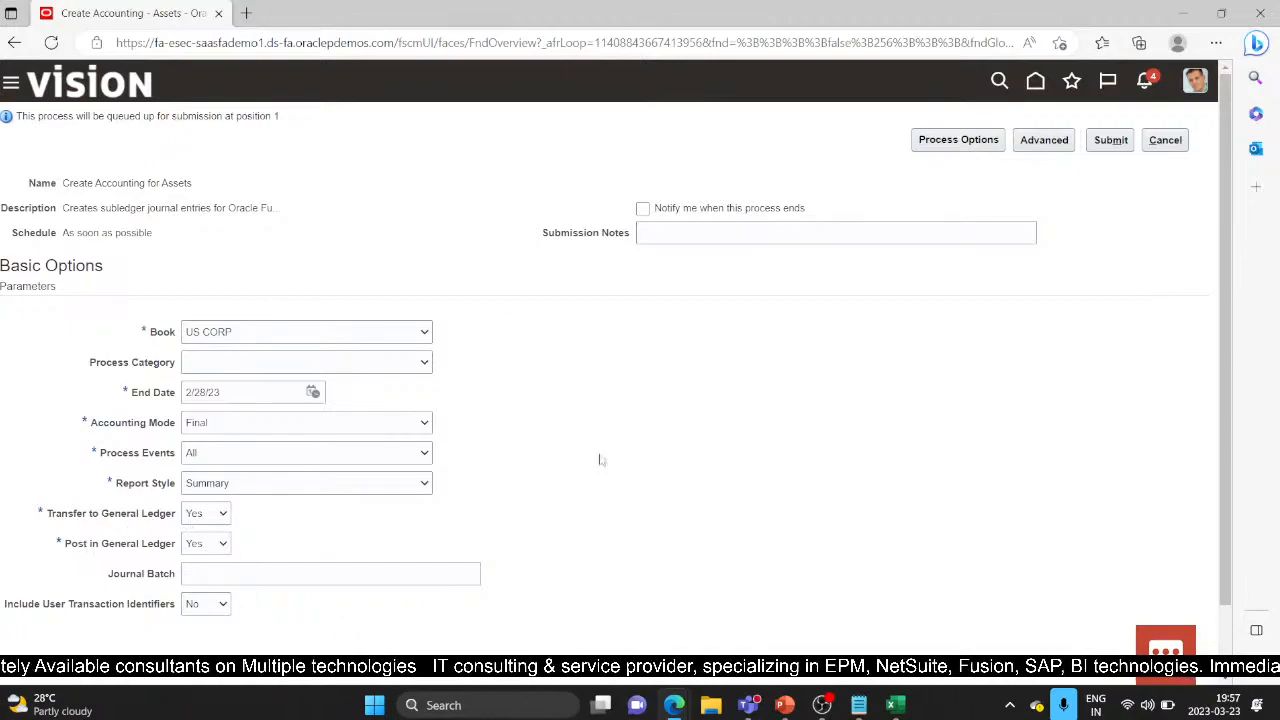
Step: Submit Create Accounting for Assets for US CORP and copy process number 5684219
left_click(1112, 142)
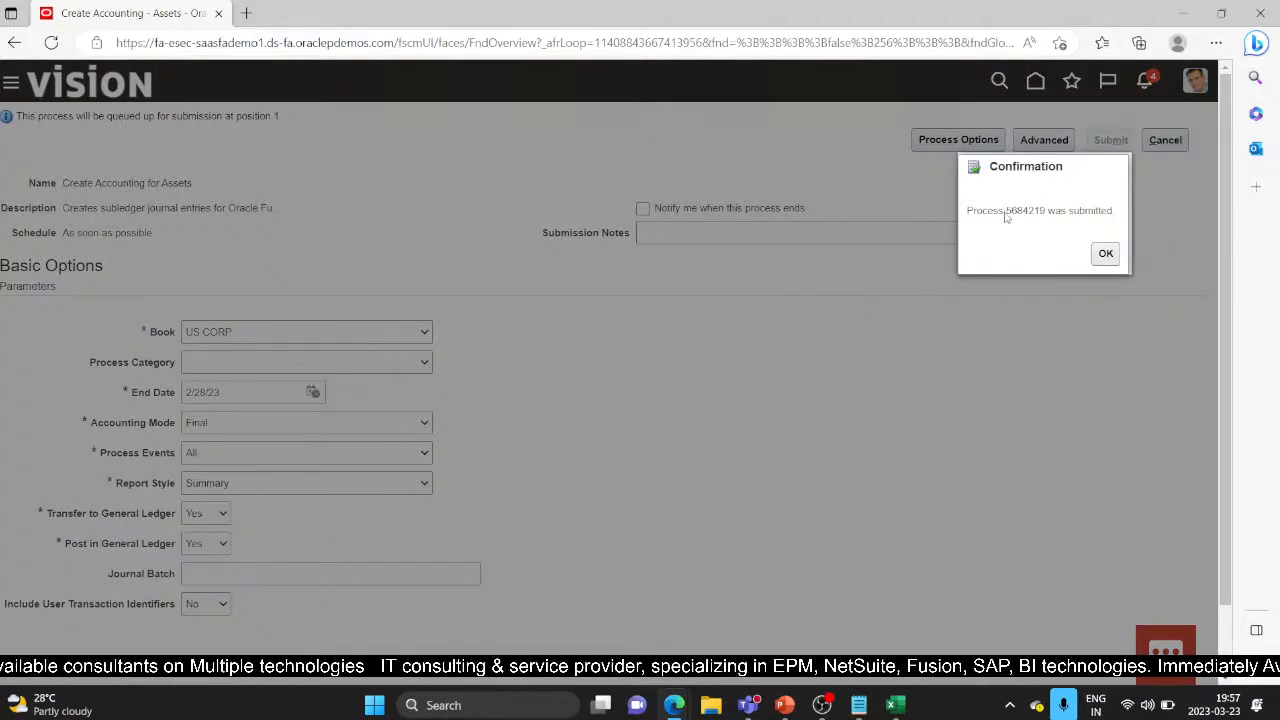
left_click_drag(1008, 218, 1044, 219)
key("ctrl+c")
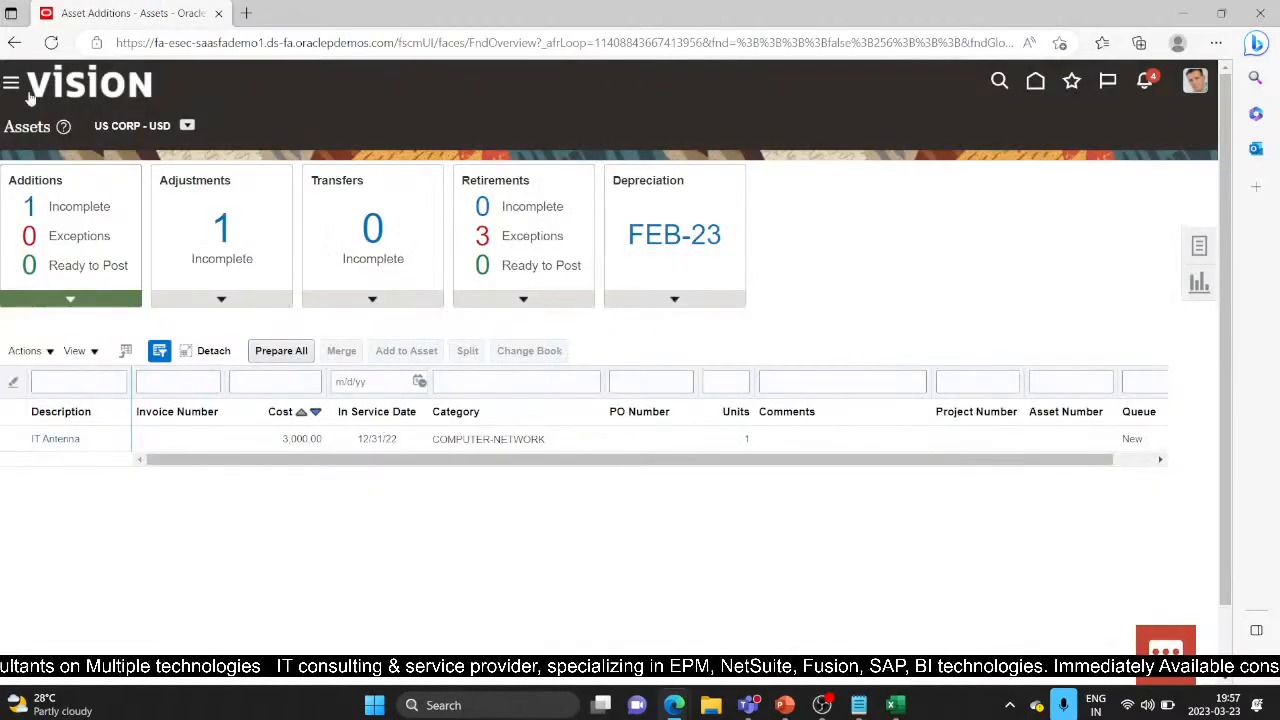
Step: Search Scheduled Processes for process ID 5684219
left_click(10, 88)
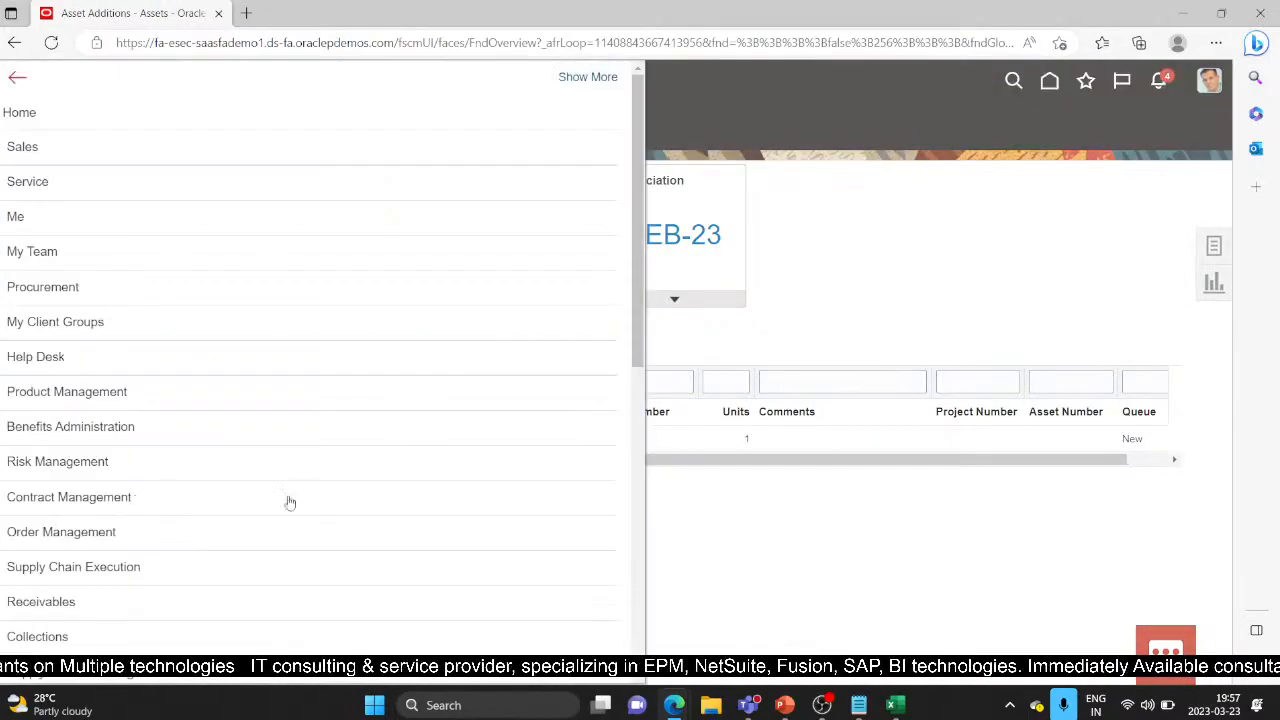
scroll(300, 505, "down", 5)
scroll(362, 505, "down", 2)
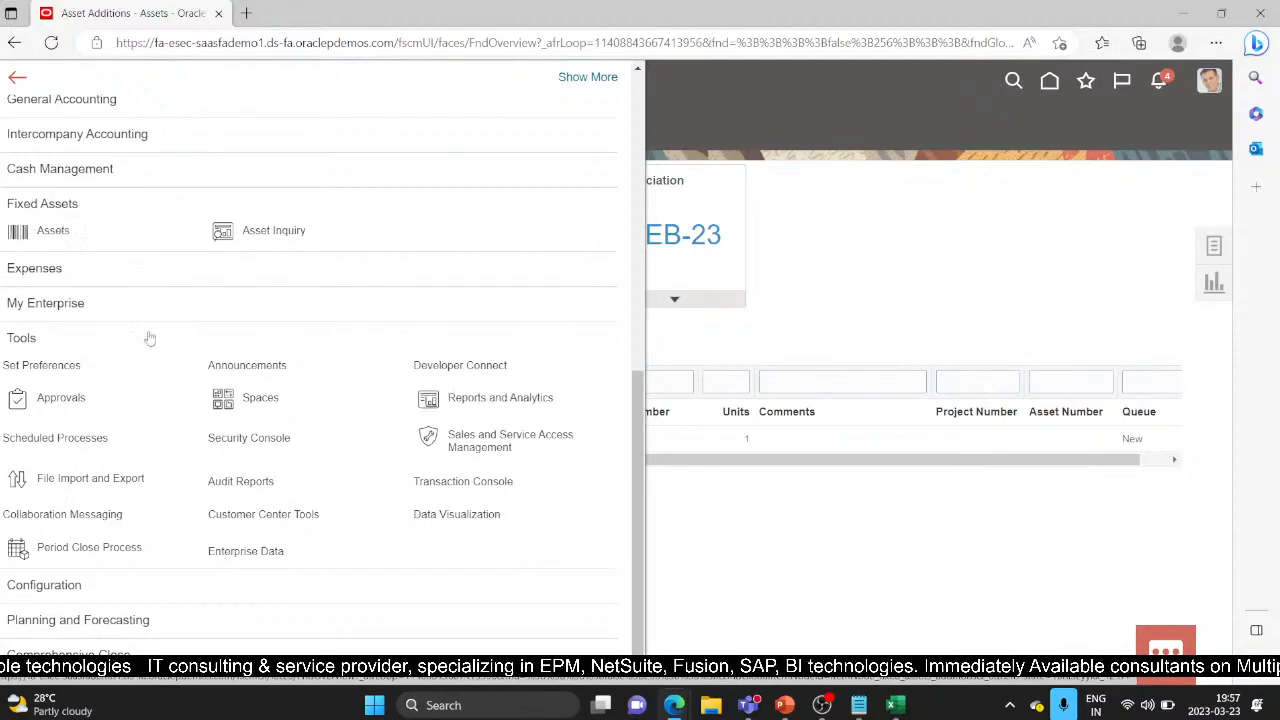
left_click(88, 441)
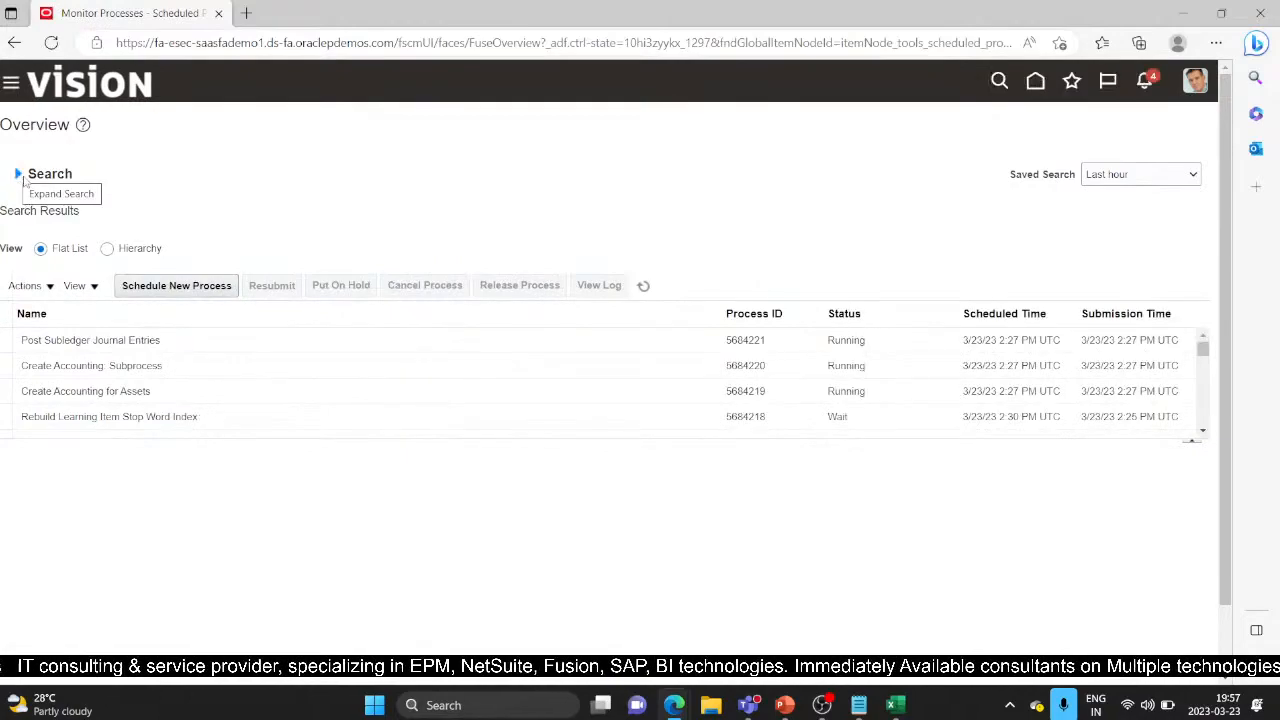
left_click(19, 174)
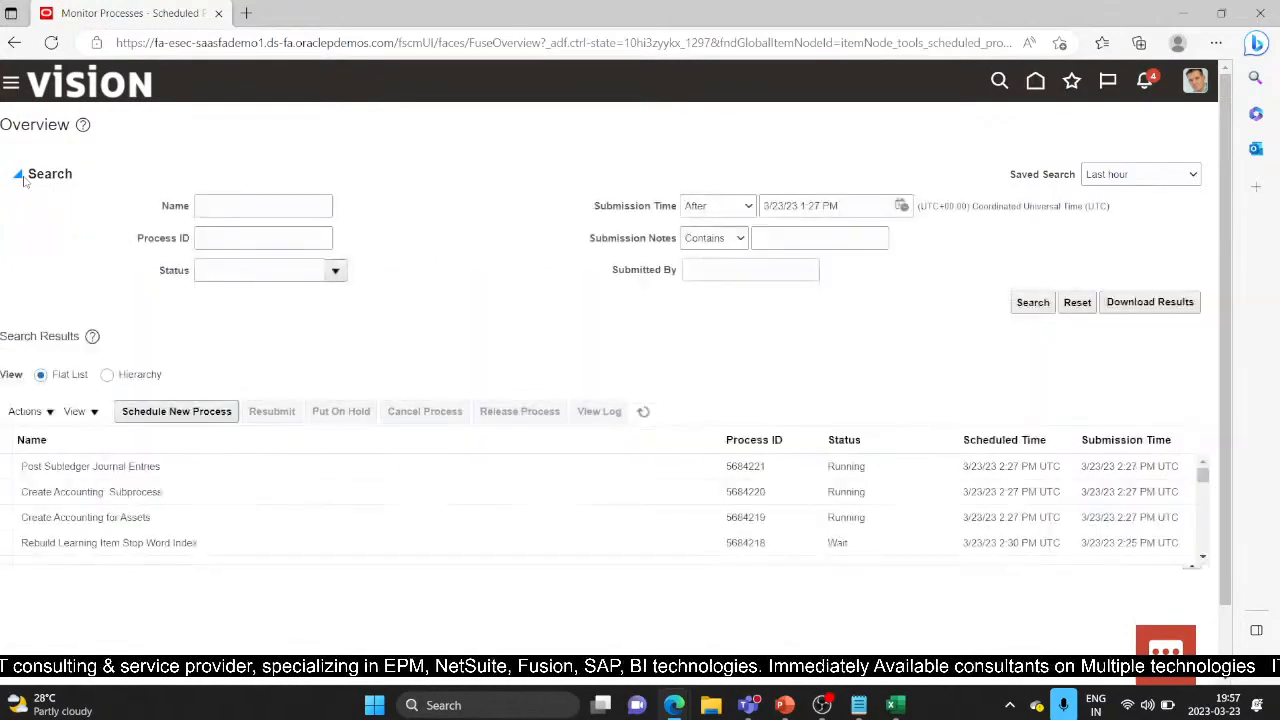
left_click(237, 238)
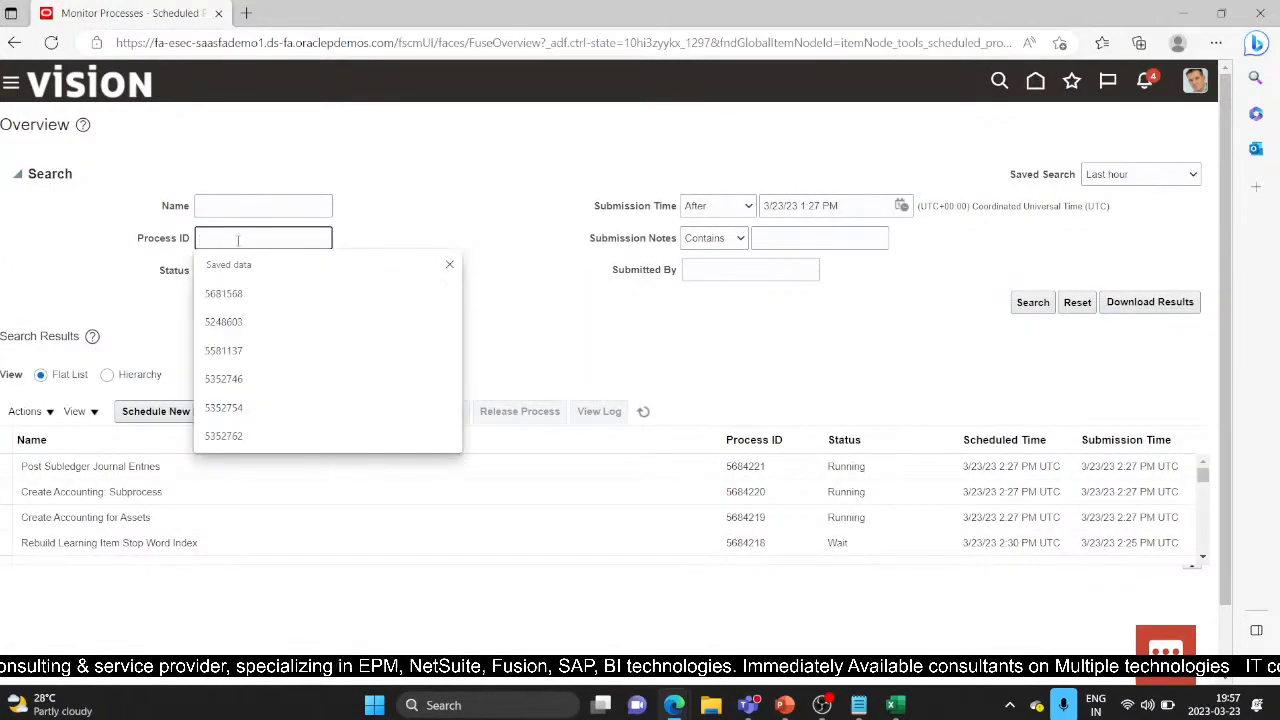
key("ctrl+v")
left_click(1033, 302)
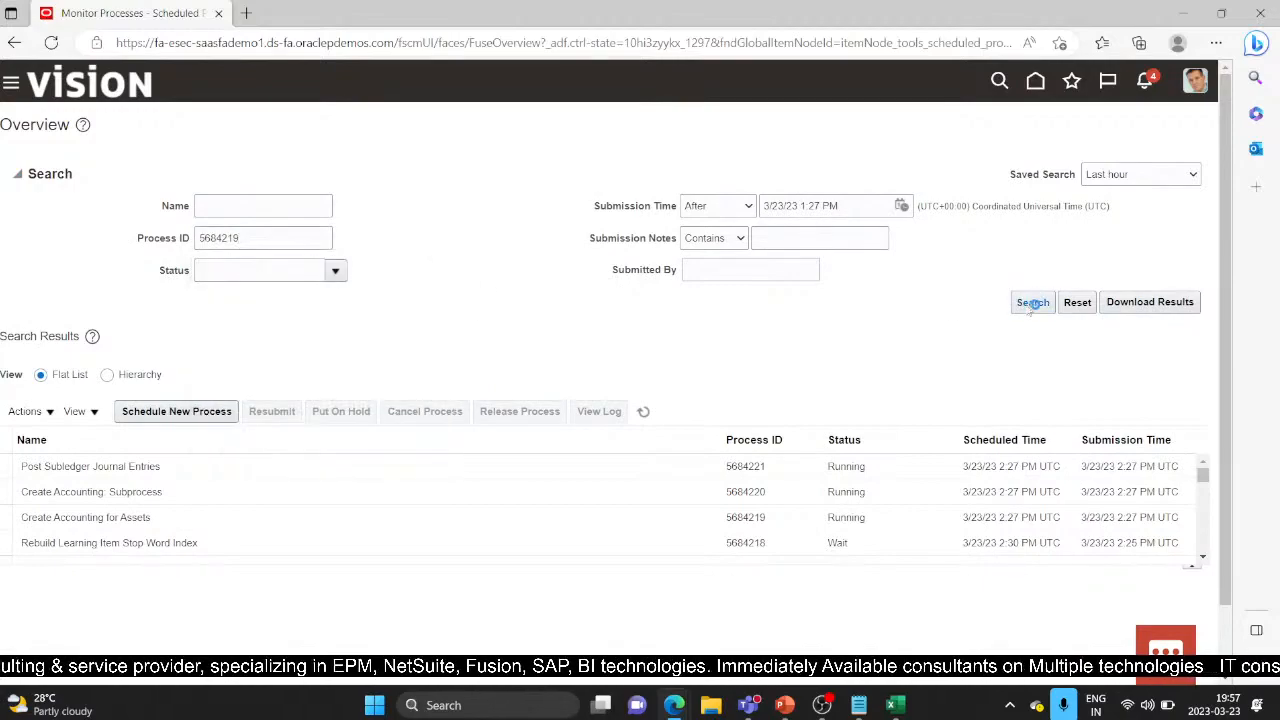
Step: Refresh until Create Accounting for Assets 5684219 finishes with Warning, then select its row
left_click(645, 412)
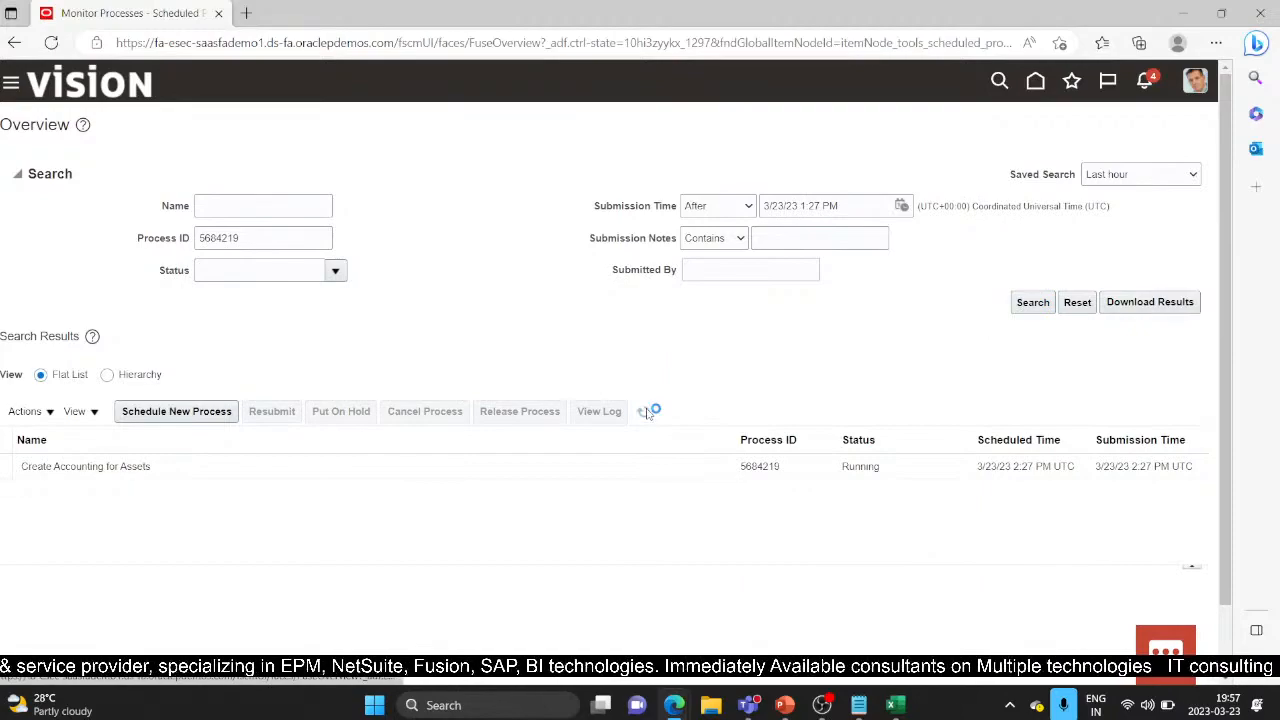
left_click(645, 412)
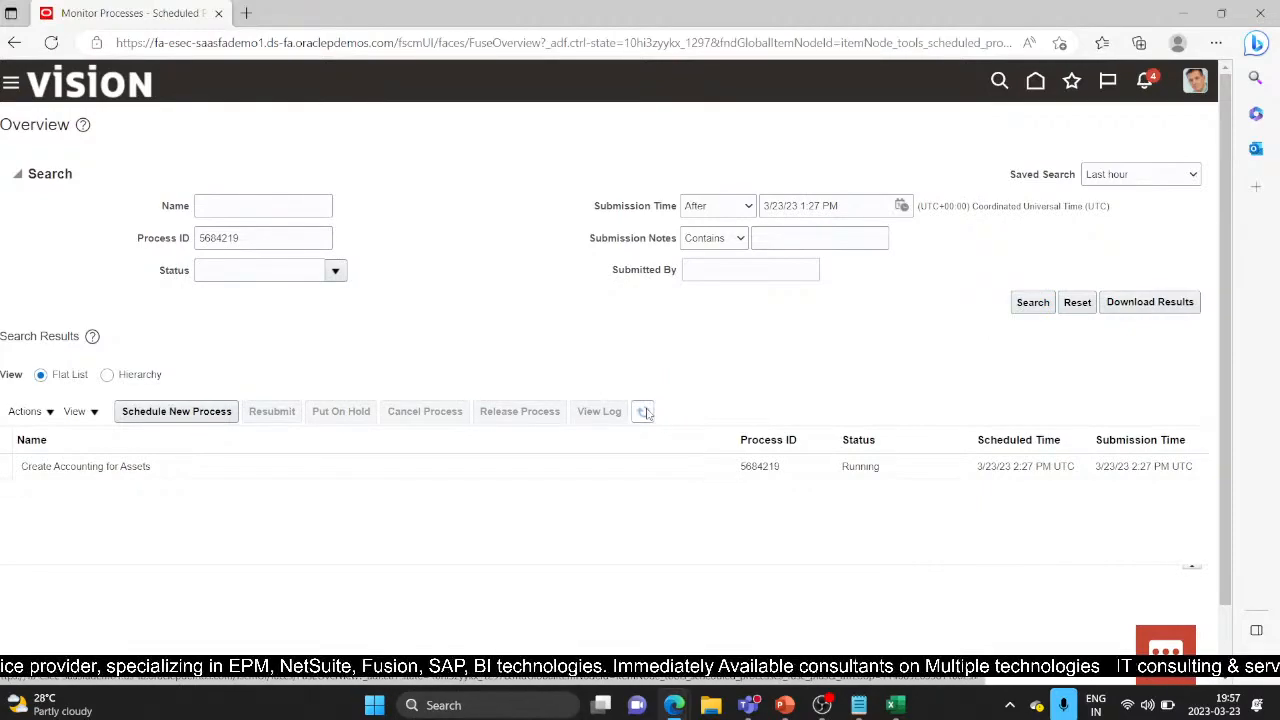
left_click(645, 412)
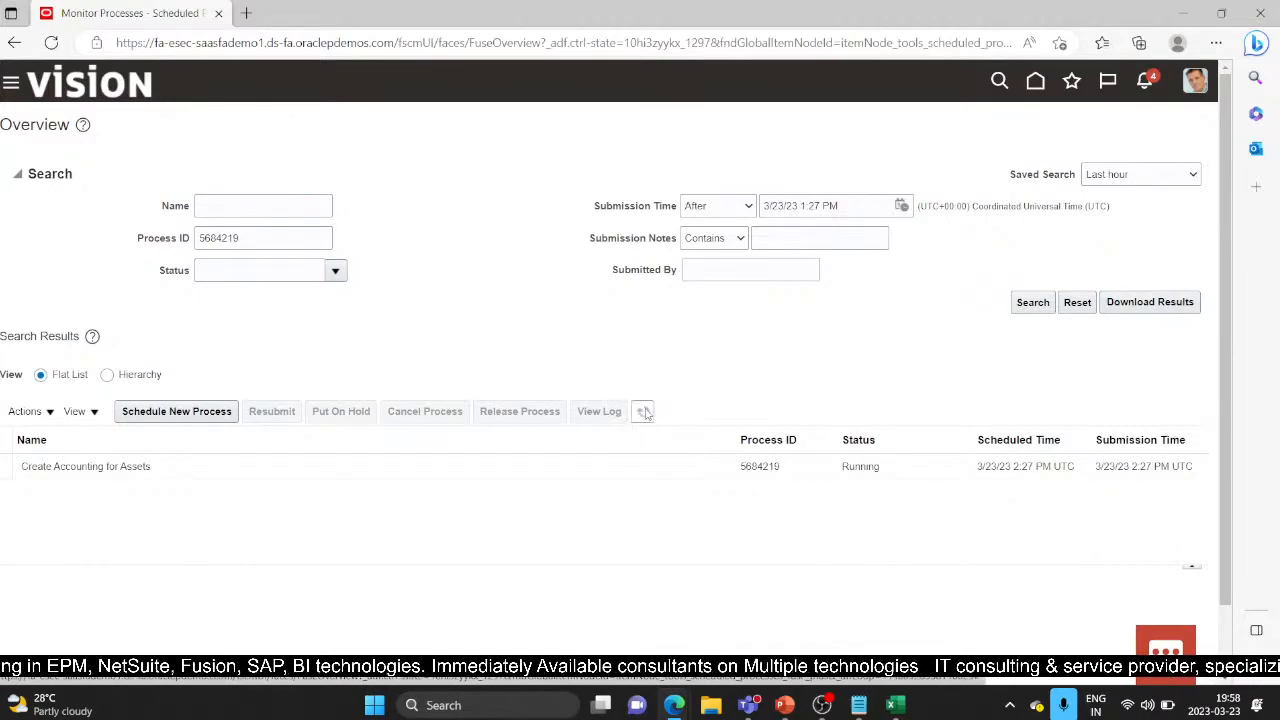
left_click(645, 413)
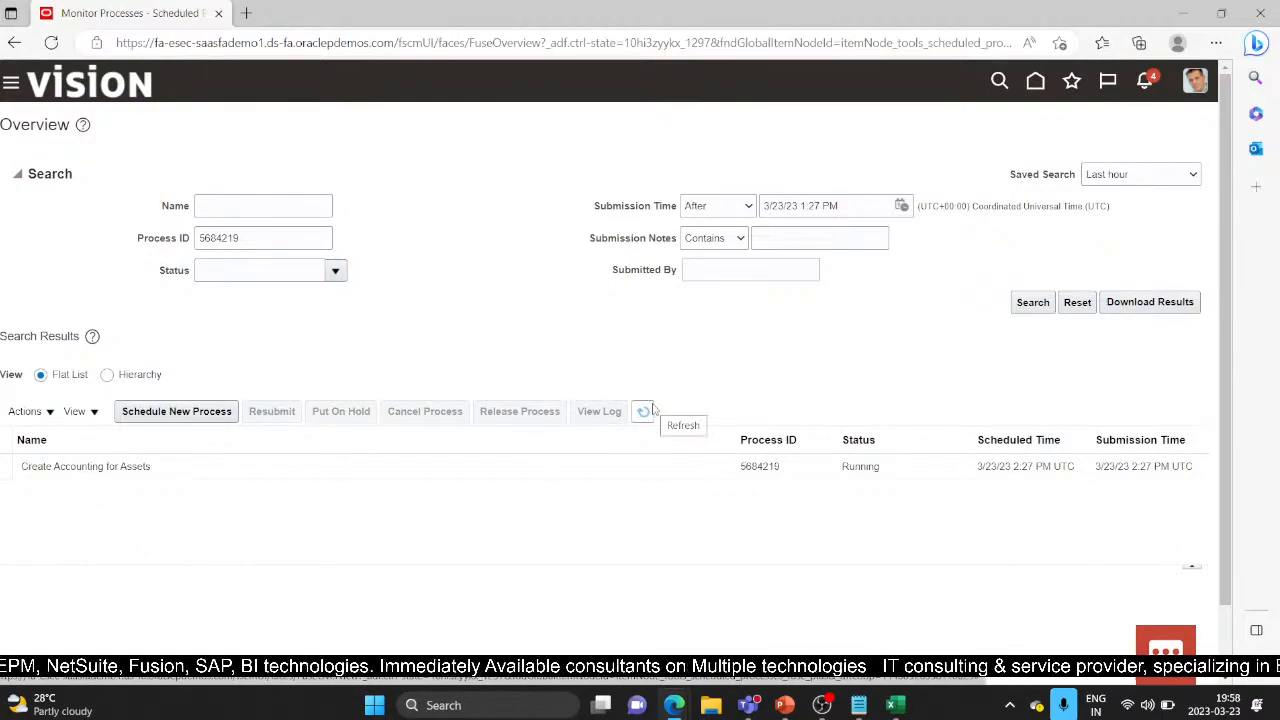
left_click(645, 411)
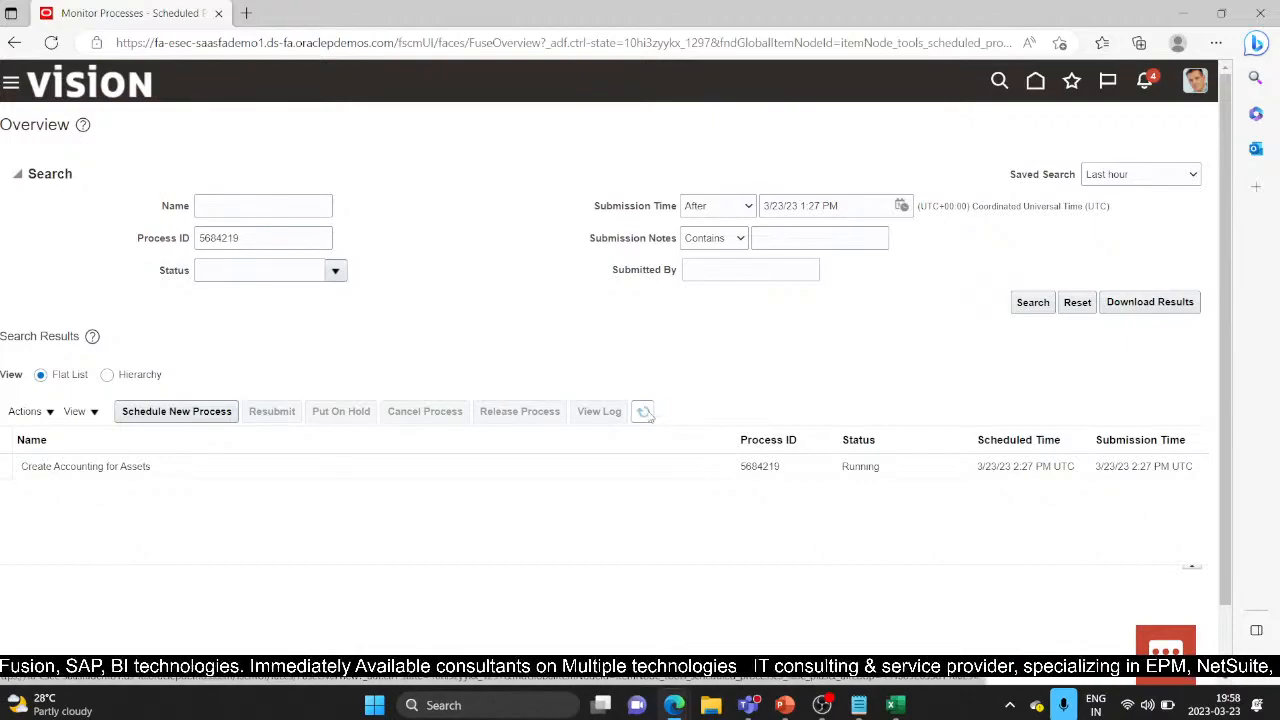
left_click(644, 411)
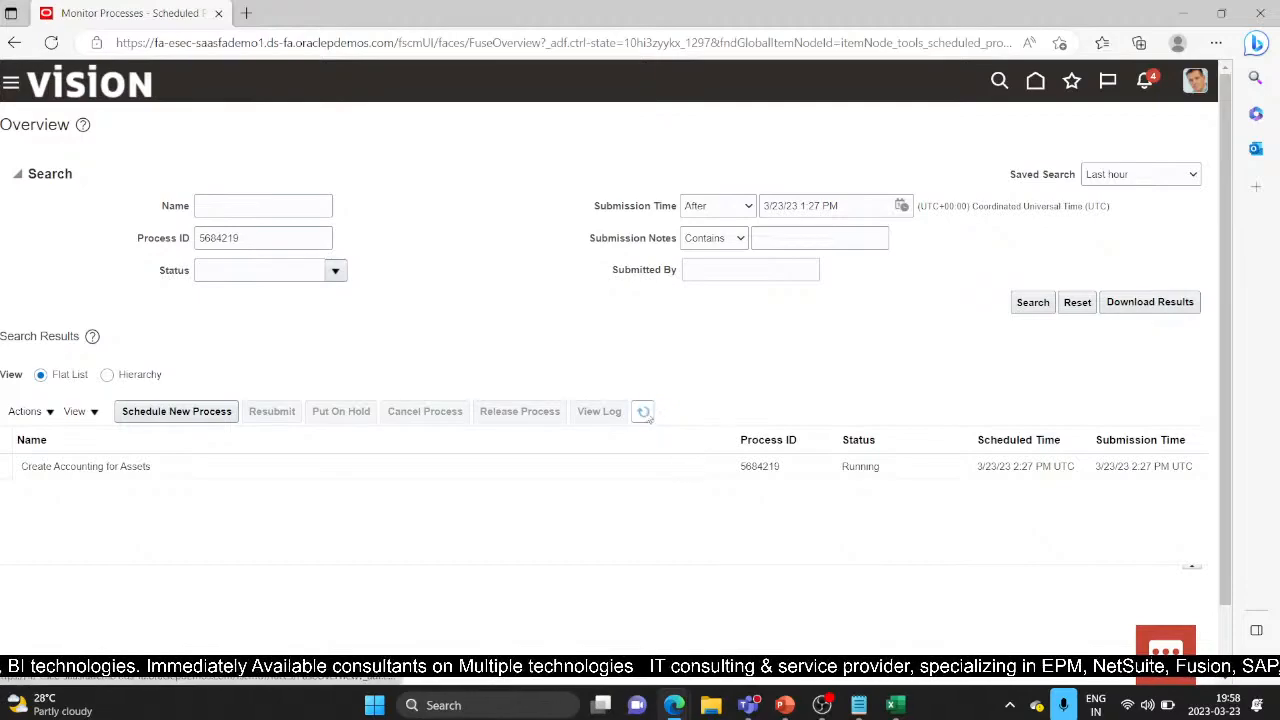
left_click(645, 413)
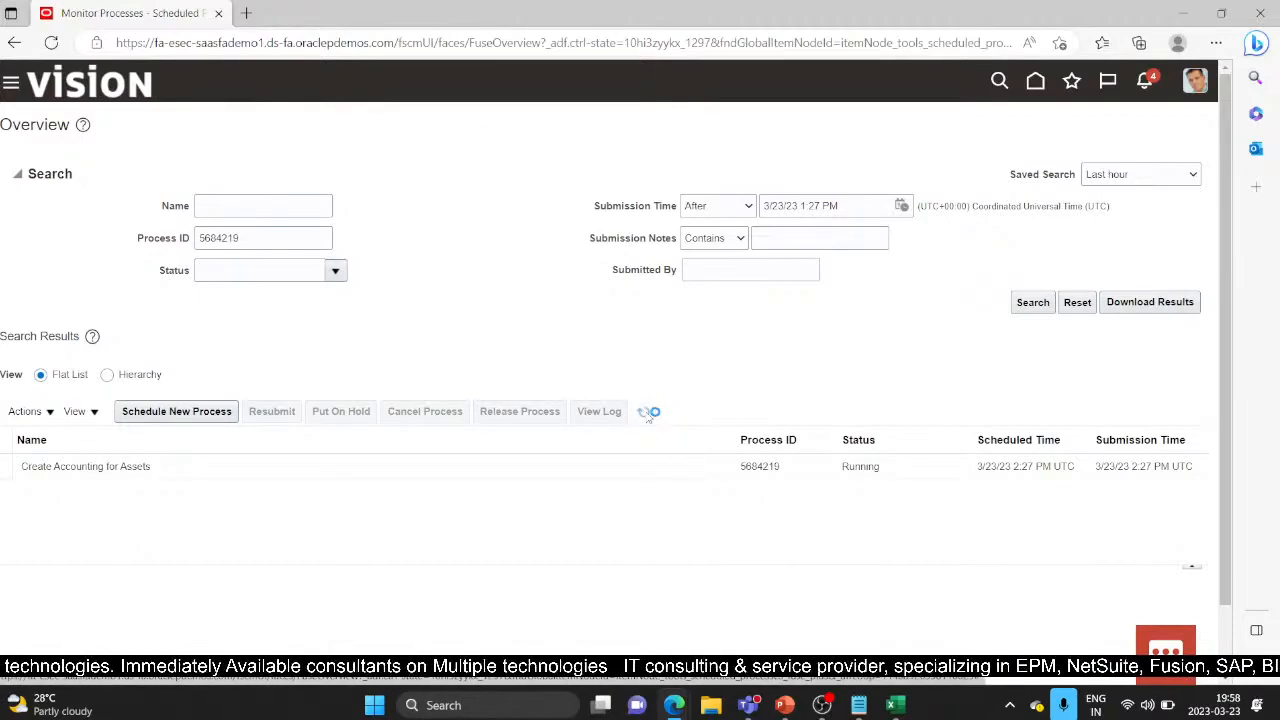
left_click(645, 413)
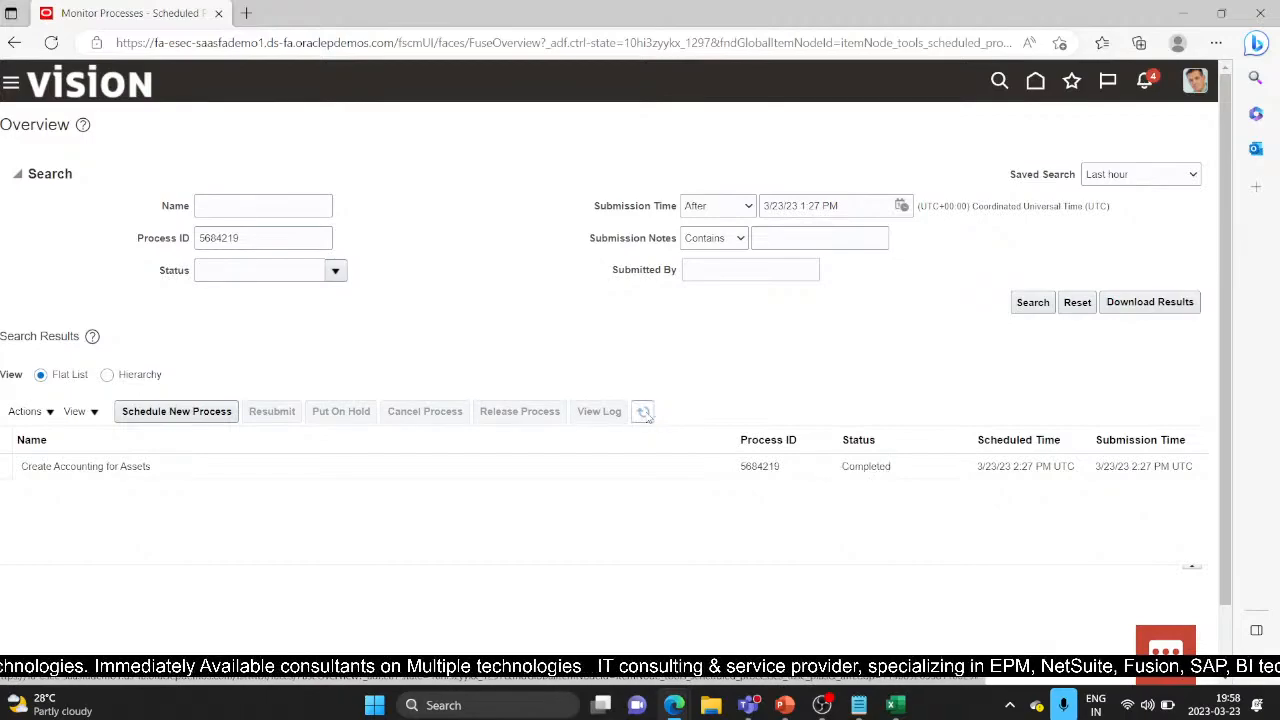
left_click(647, 415)
left_click(647, 415)
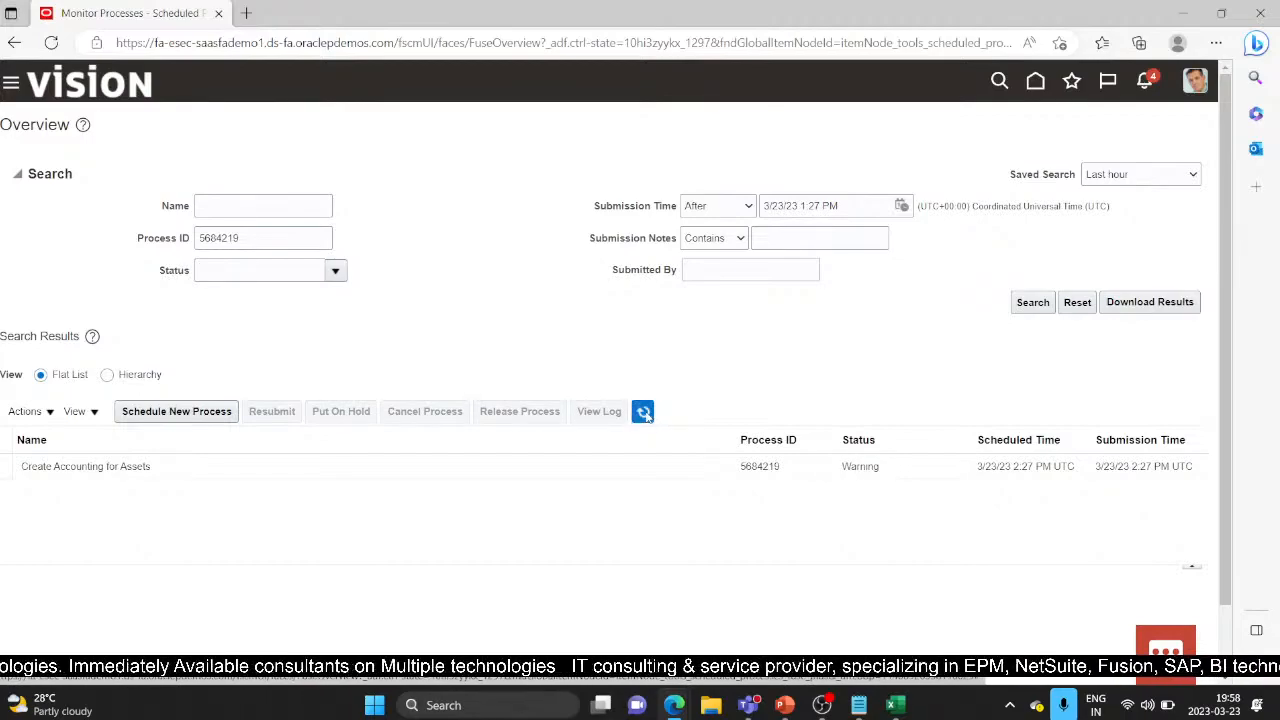
left_click(762, 466)
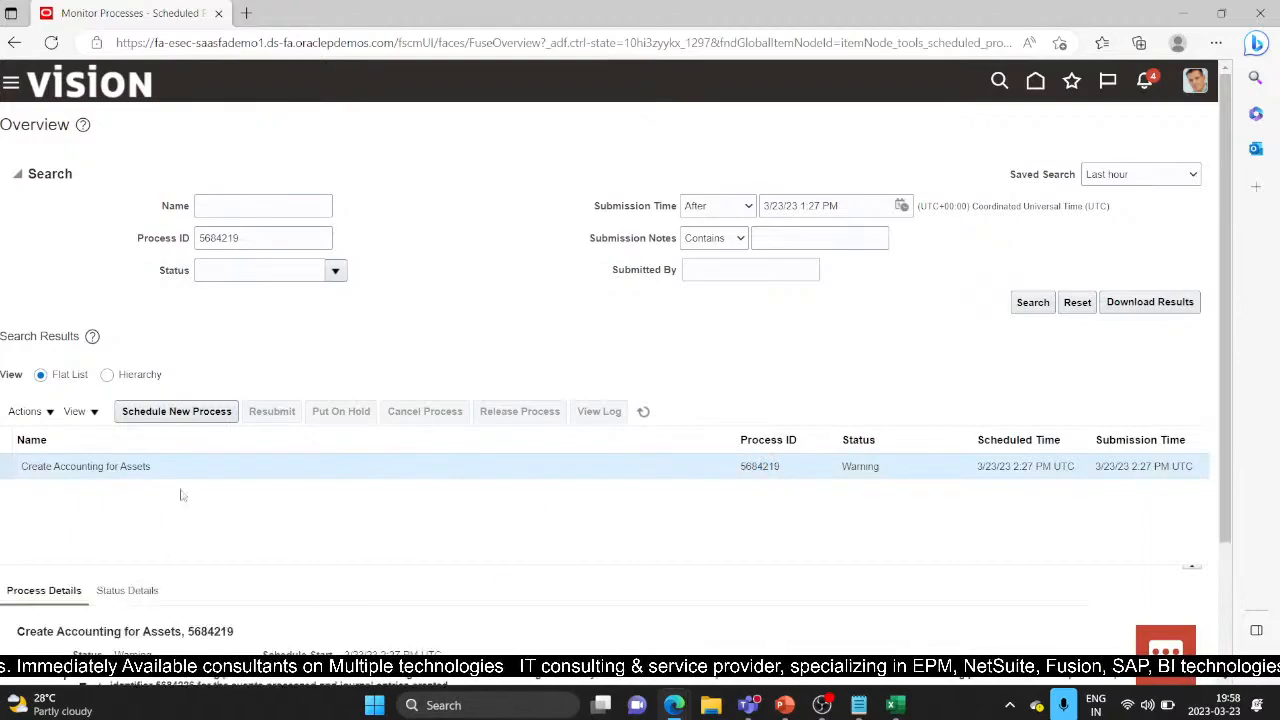
Step: Copy the Create Accounting Execution Report process number 5684226 and search for it
scroll(255, 587, "down", 1)
scroll(255, 587, "down", 1)
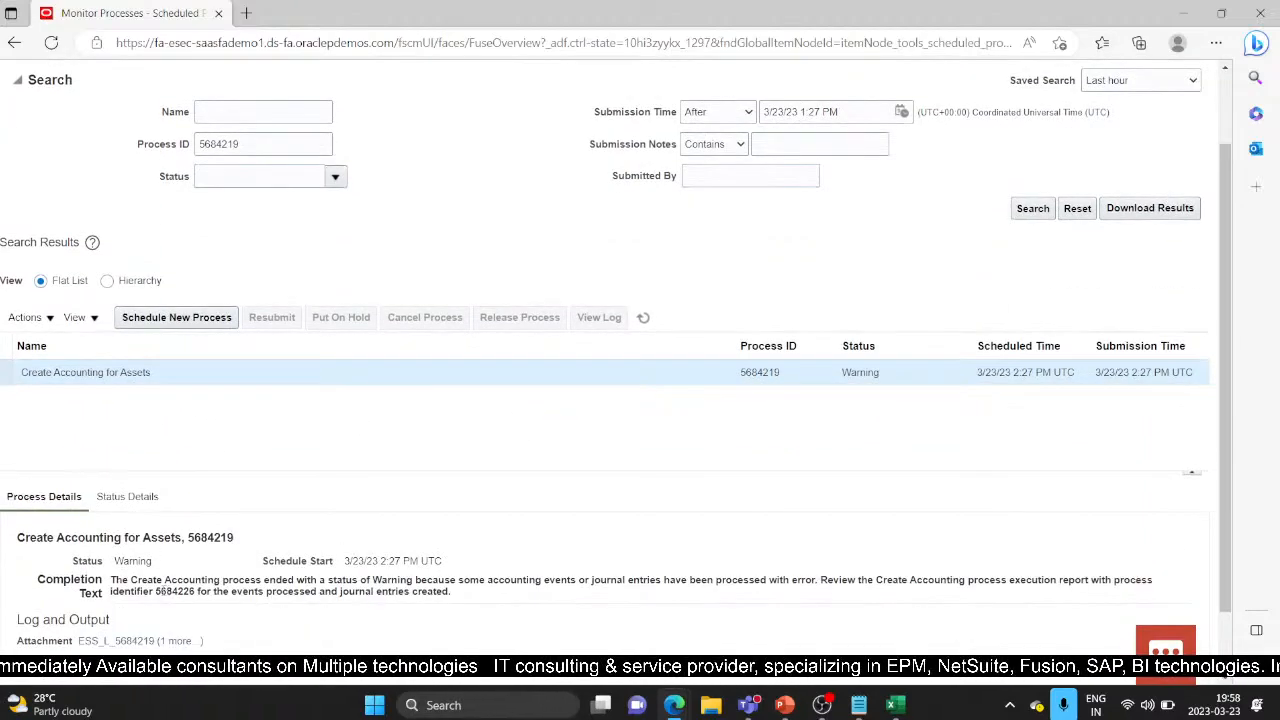
left_click_drag(155, 591, 191, 592)
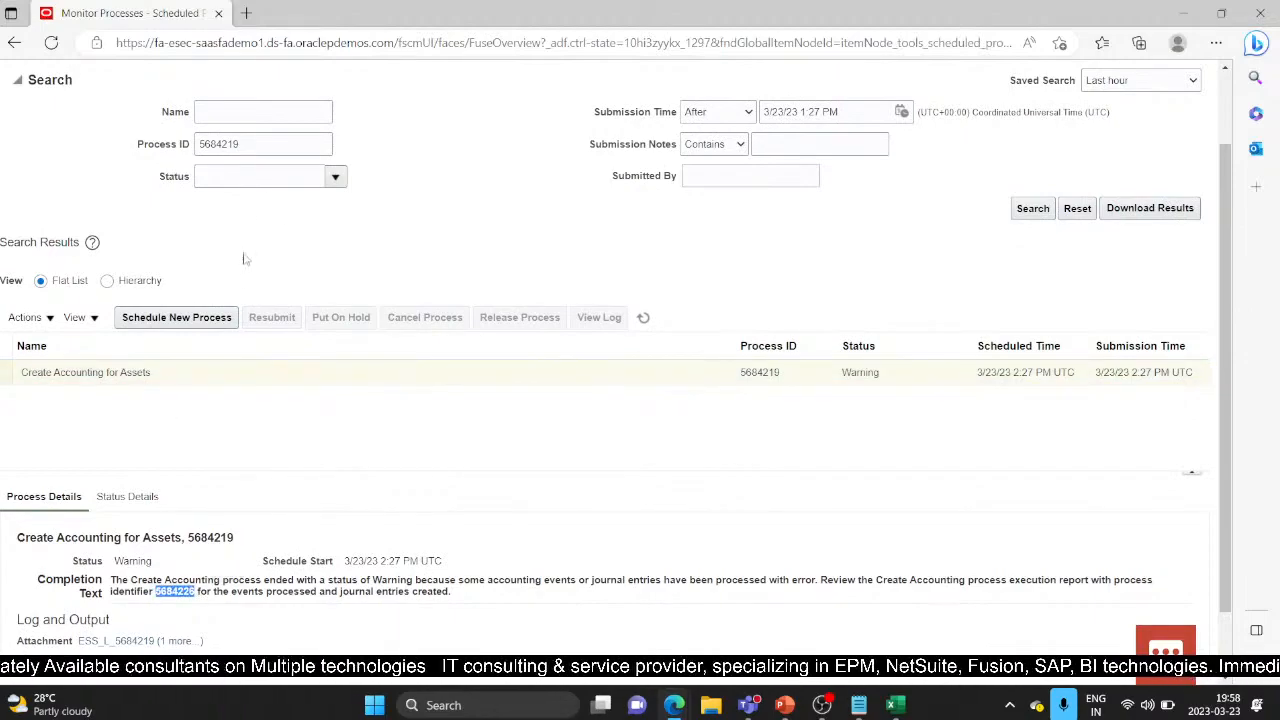
left_click(262, 144)
key("ctrl+a")
type("5684226")
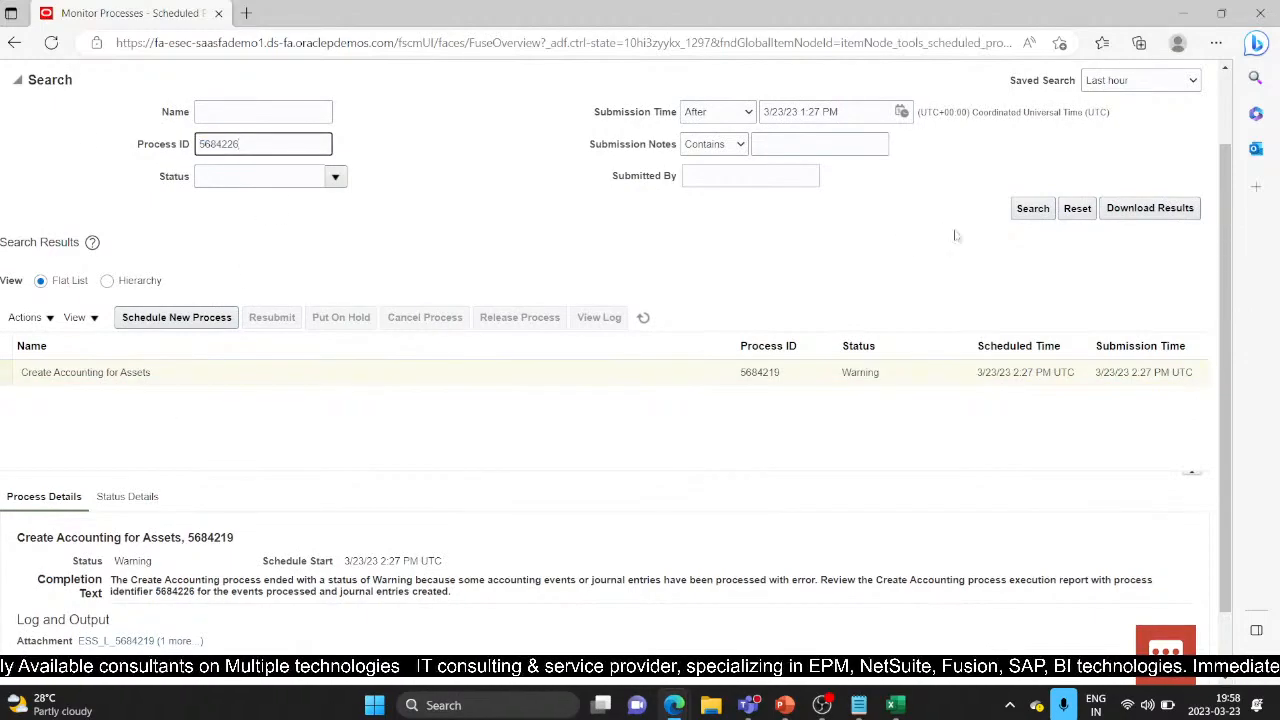
left_click(1032, 208)
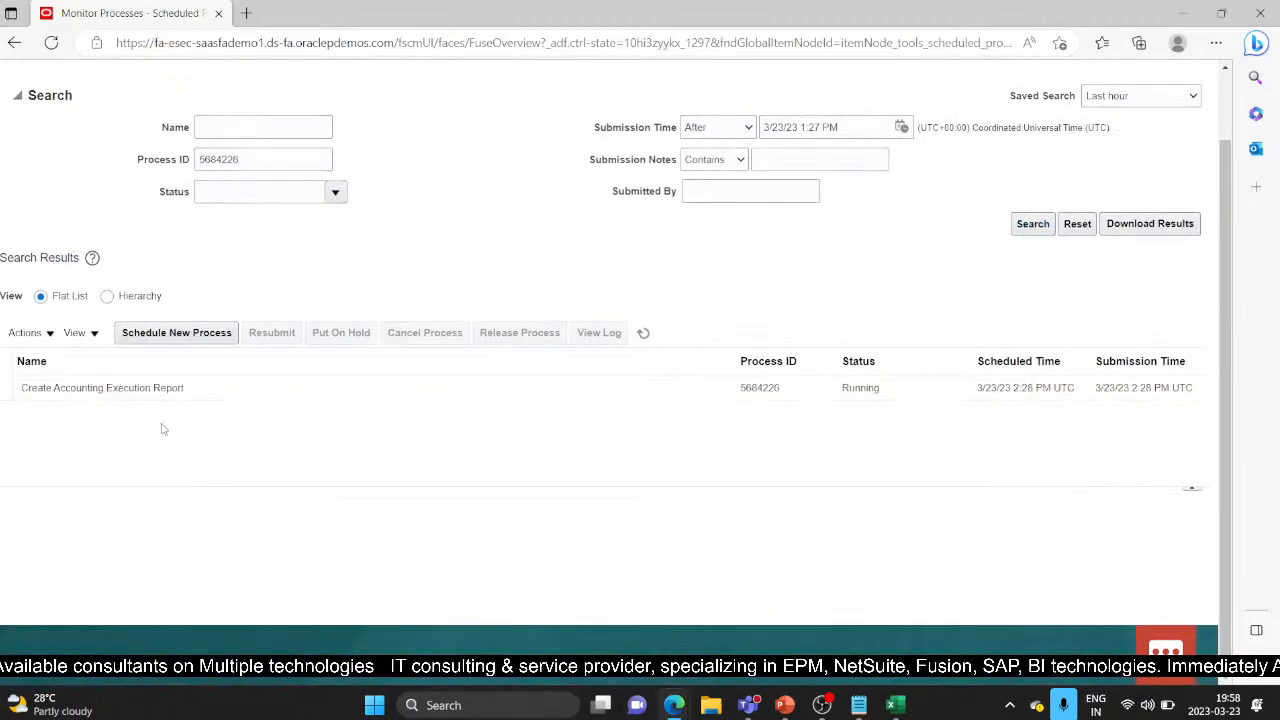
Step: Refresh until process 5684226 shows Succeeded, then open its process details and output
left_click(644, 333)
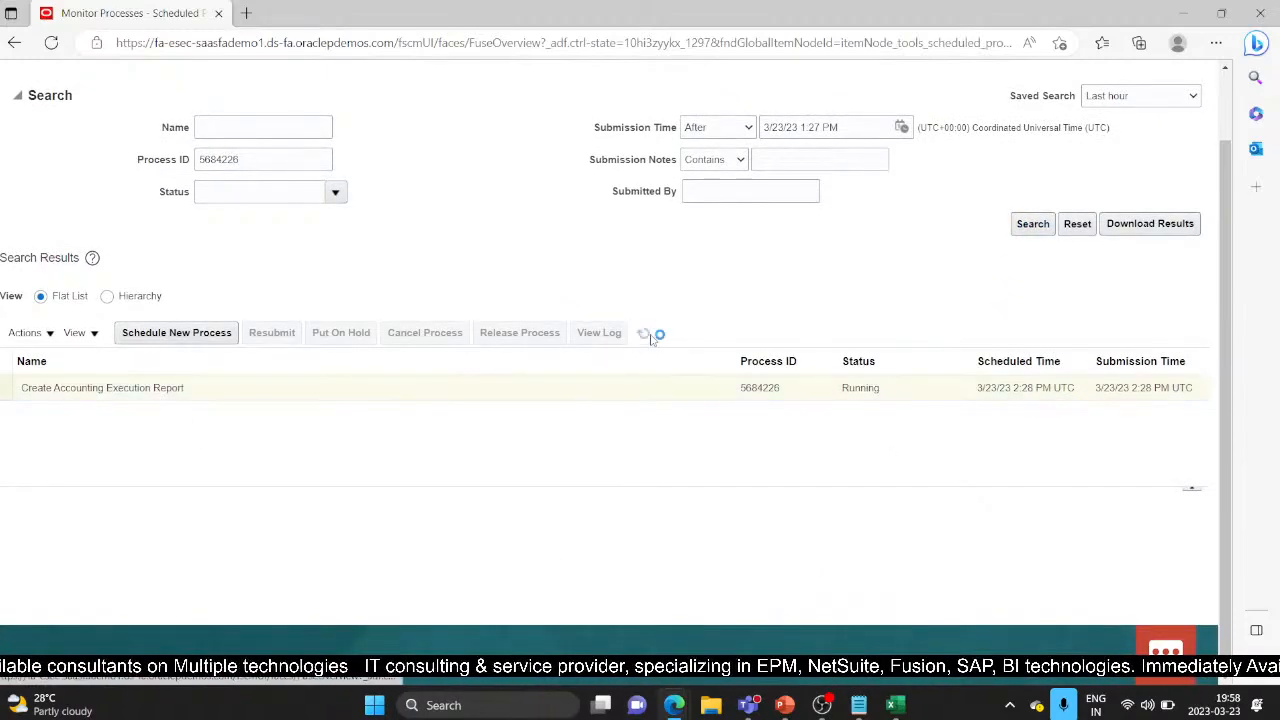
left_click(644, 333)
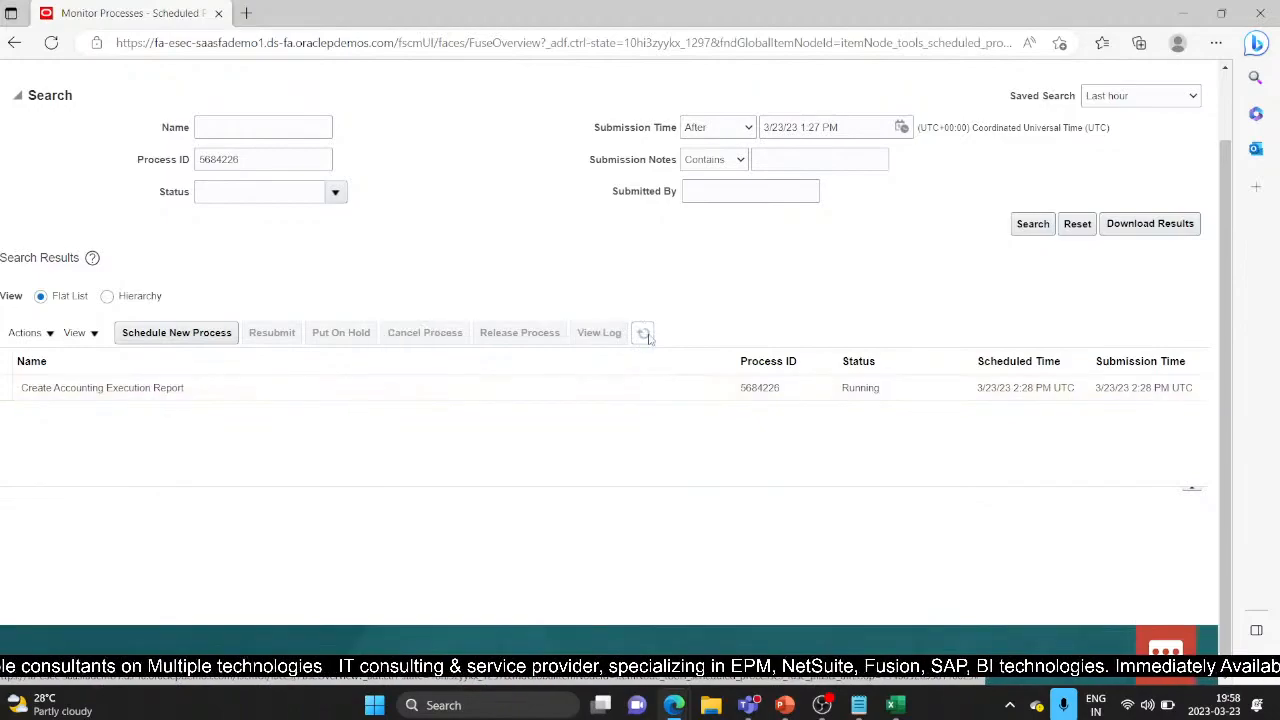
left_click(644, 333)
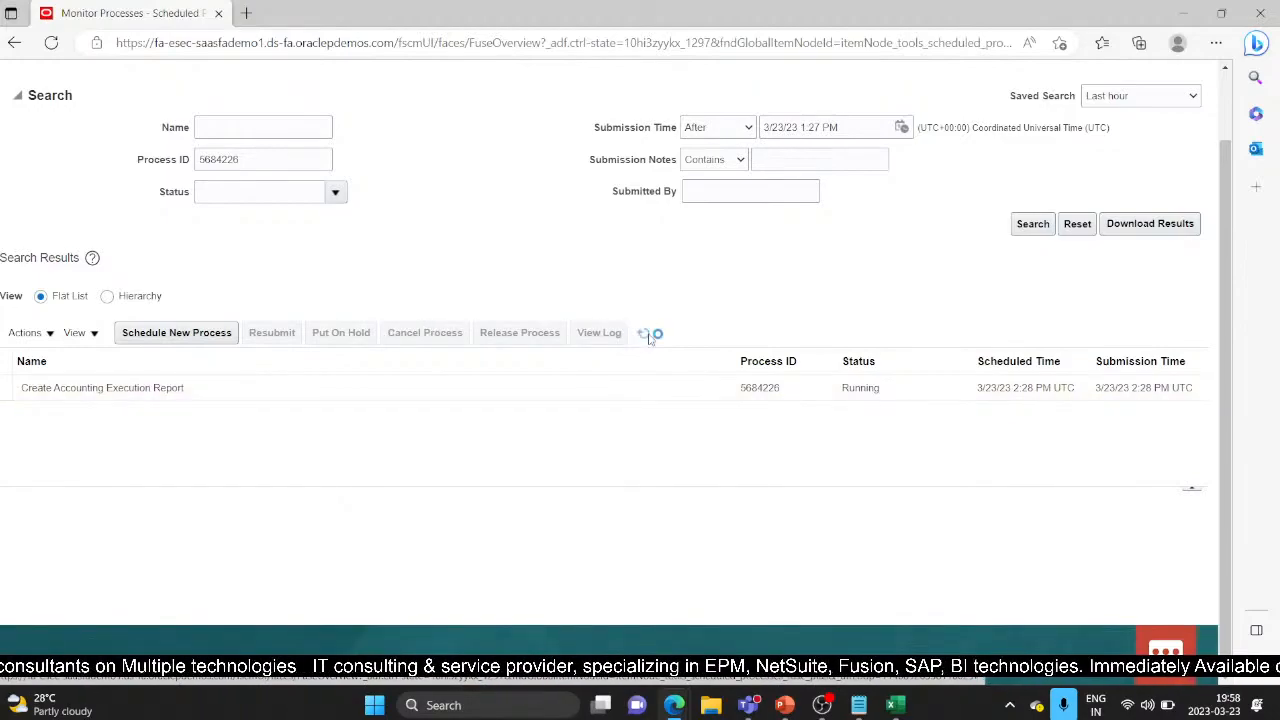
left_click(649, 338)
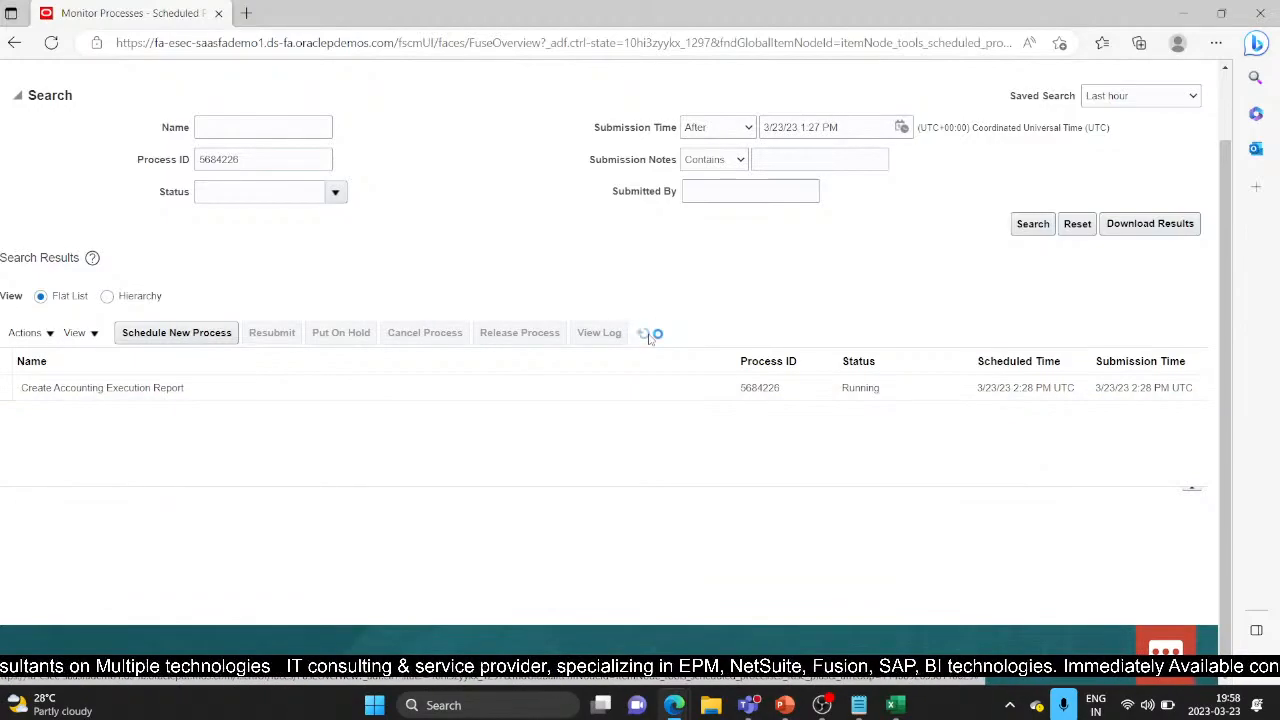
left_click(646, 335)
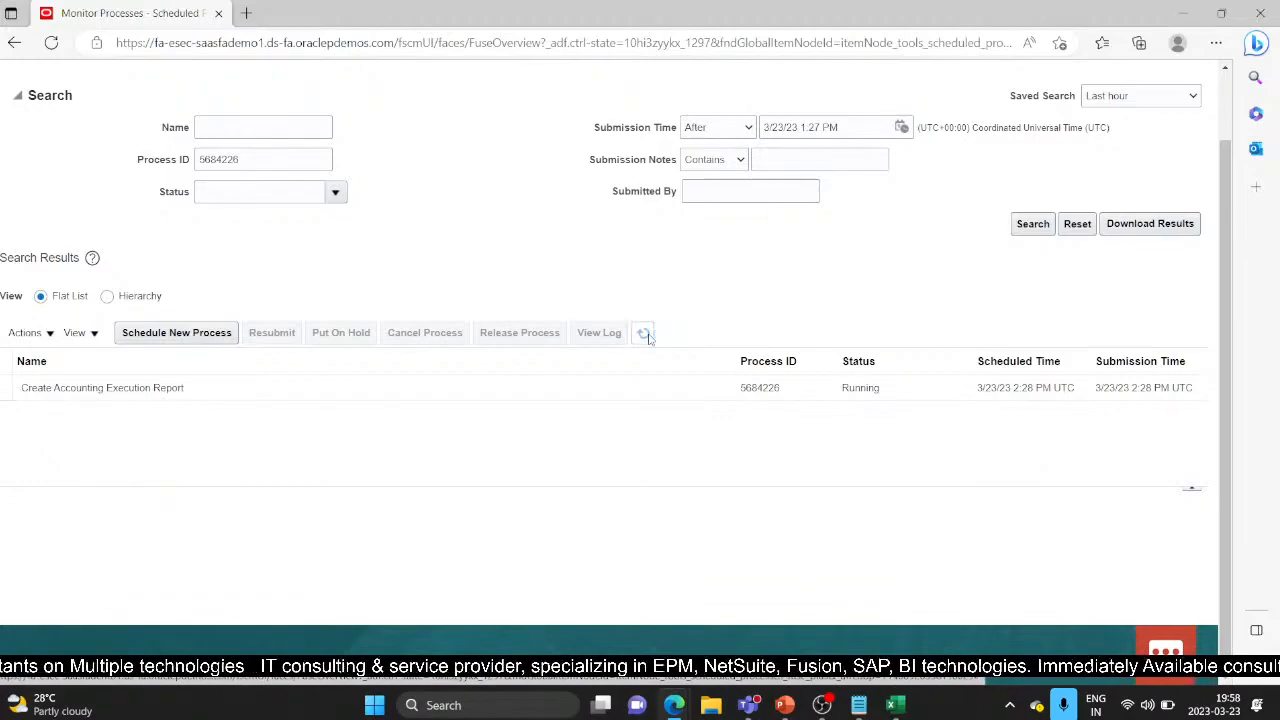
left_click(649, 338)
left_click(648, 337)
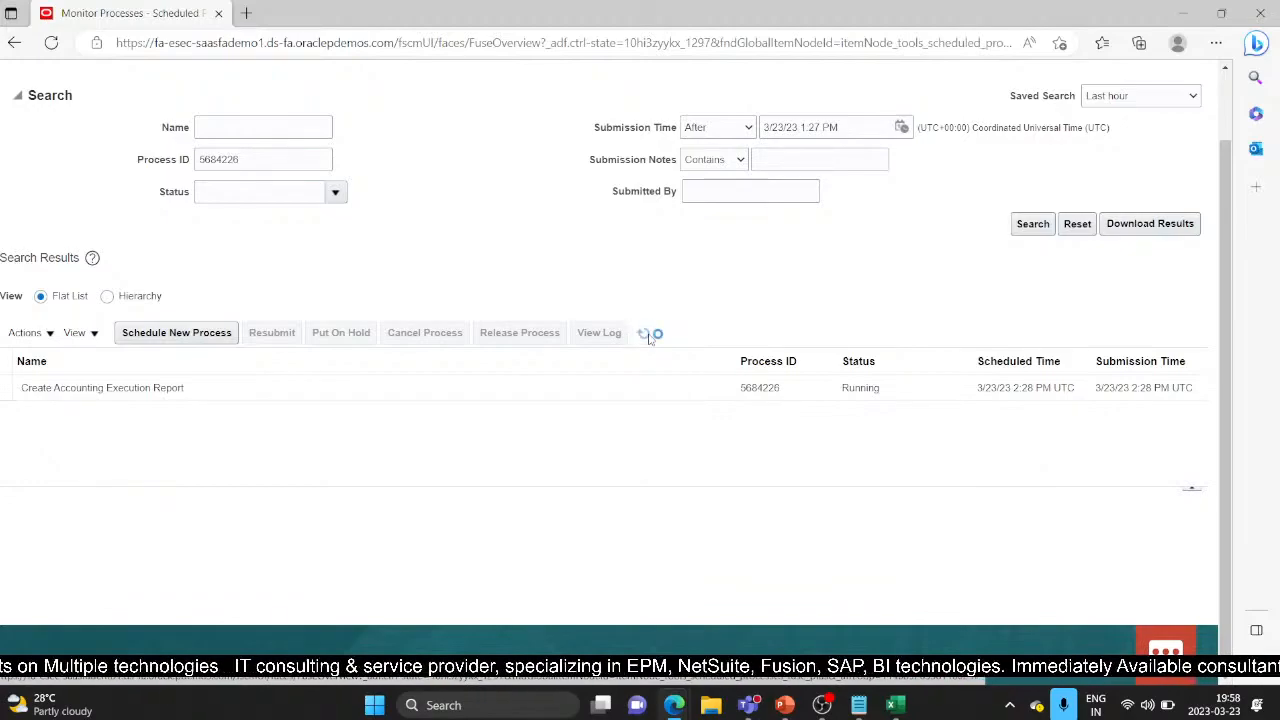
left_click(645, 335)
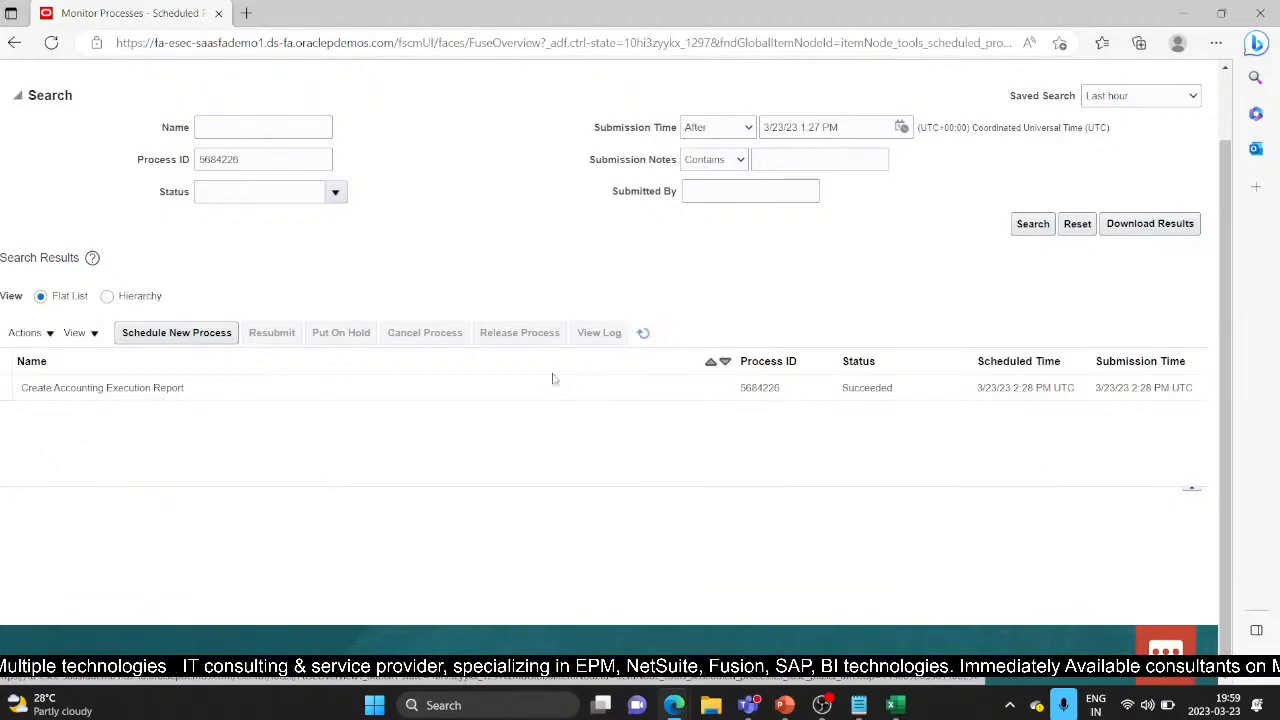
left_click(576, 395)
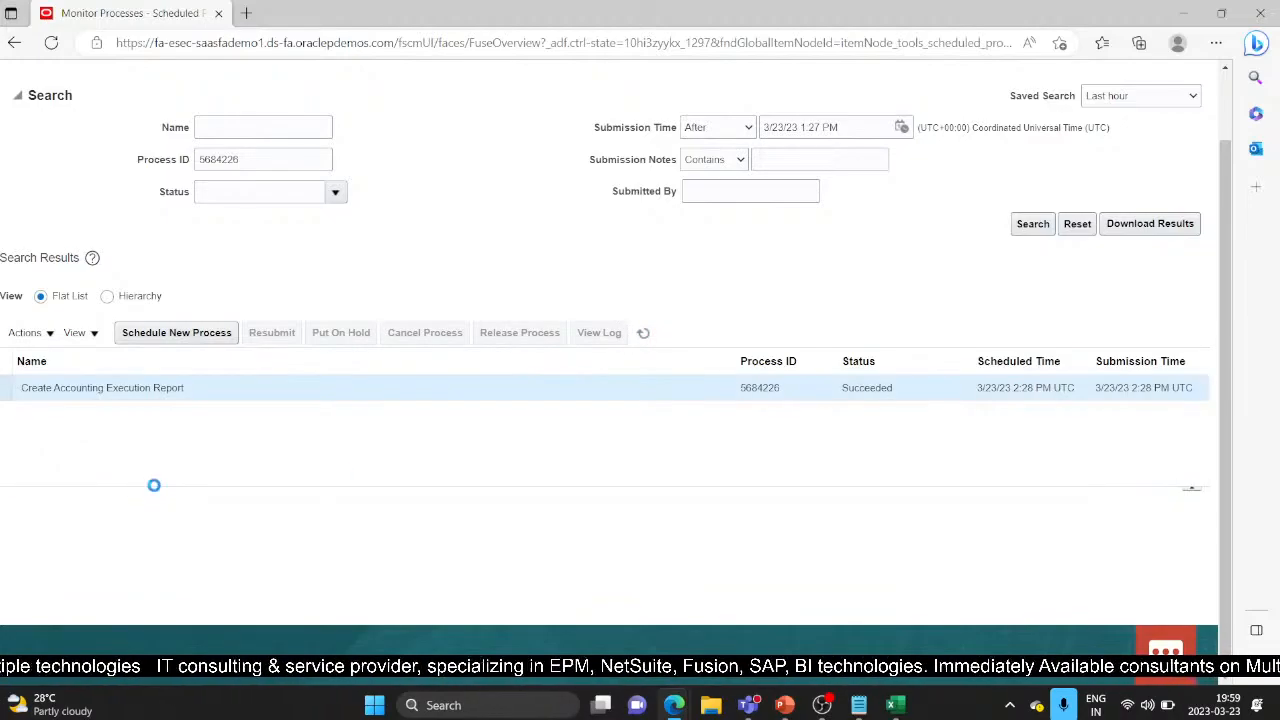
scroll(195, 460, "down", 2)
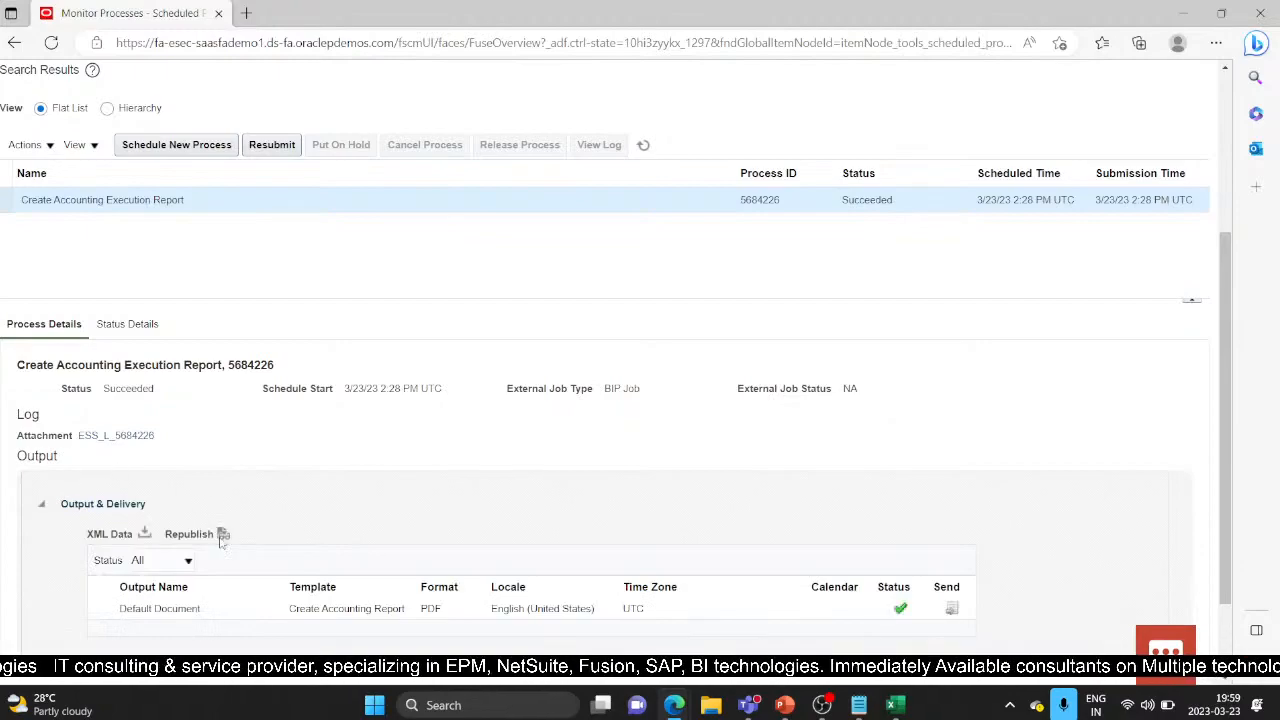
Step: Republish the Create Accounting Execution Report, export it as PDF, and open the download
left_click(222, 536)
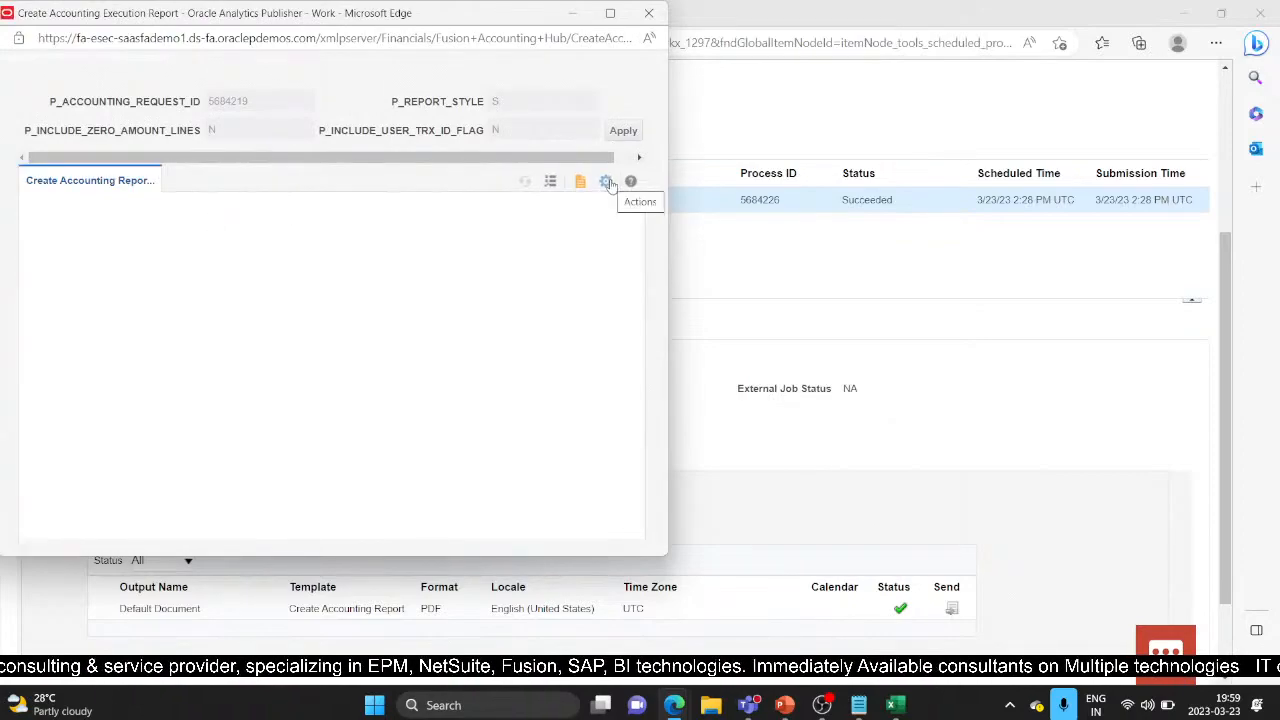
left_click(607, 183)
mouse_move(560, 206)
left_click(451, 241)
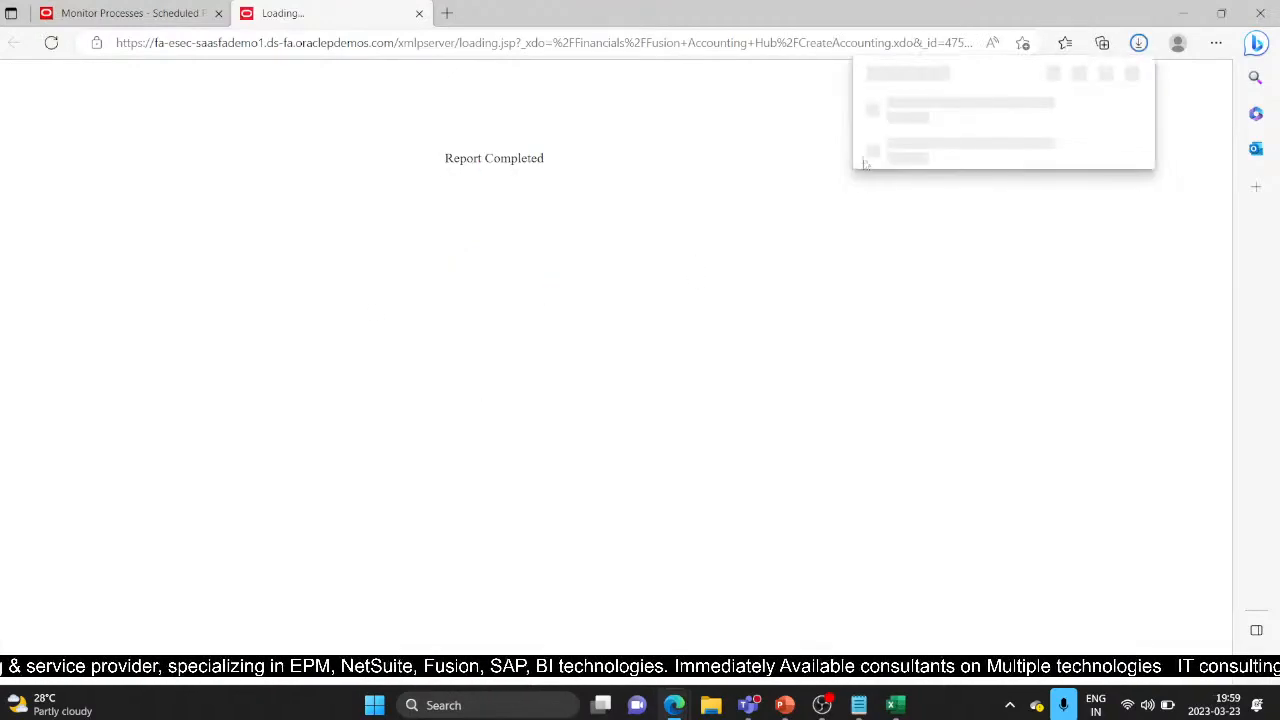
left_click(903, 121)
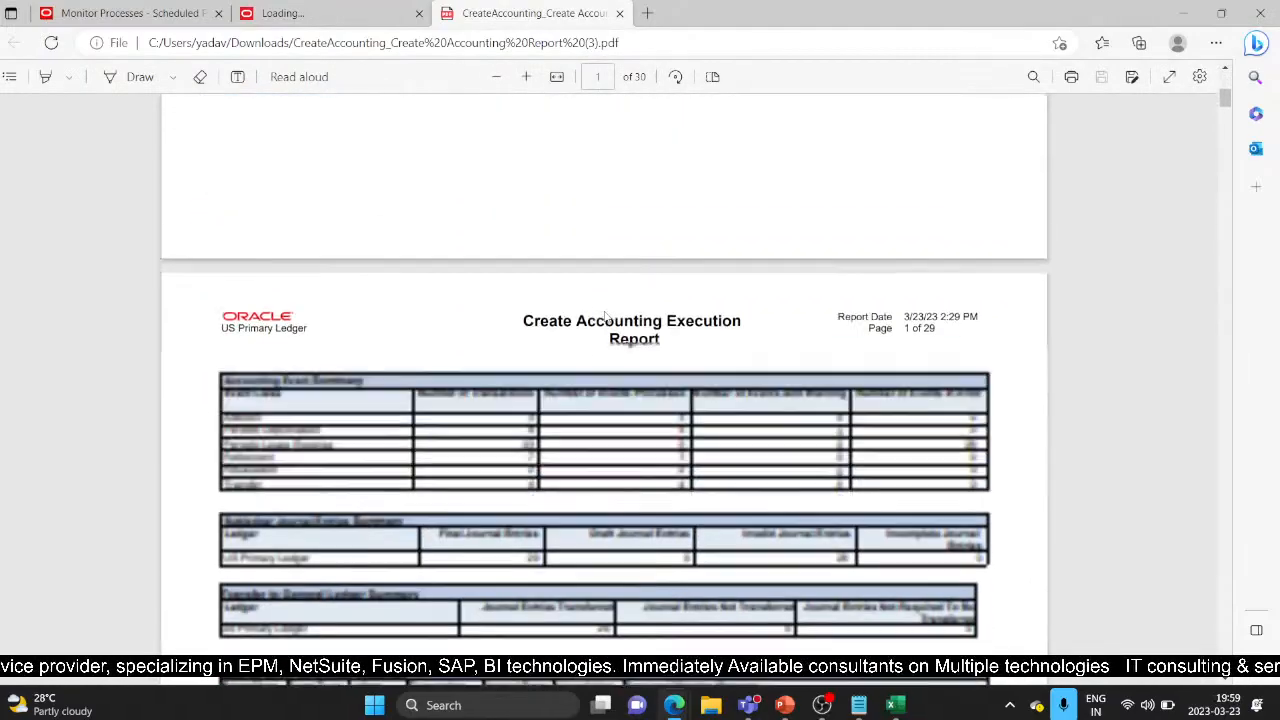
Step: Review the 28 Periodic Lease Expense events in error and their journal entry error pages
scroll(606, 317, "down", 1)
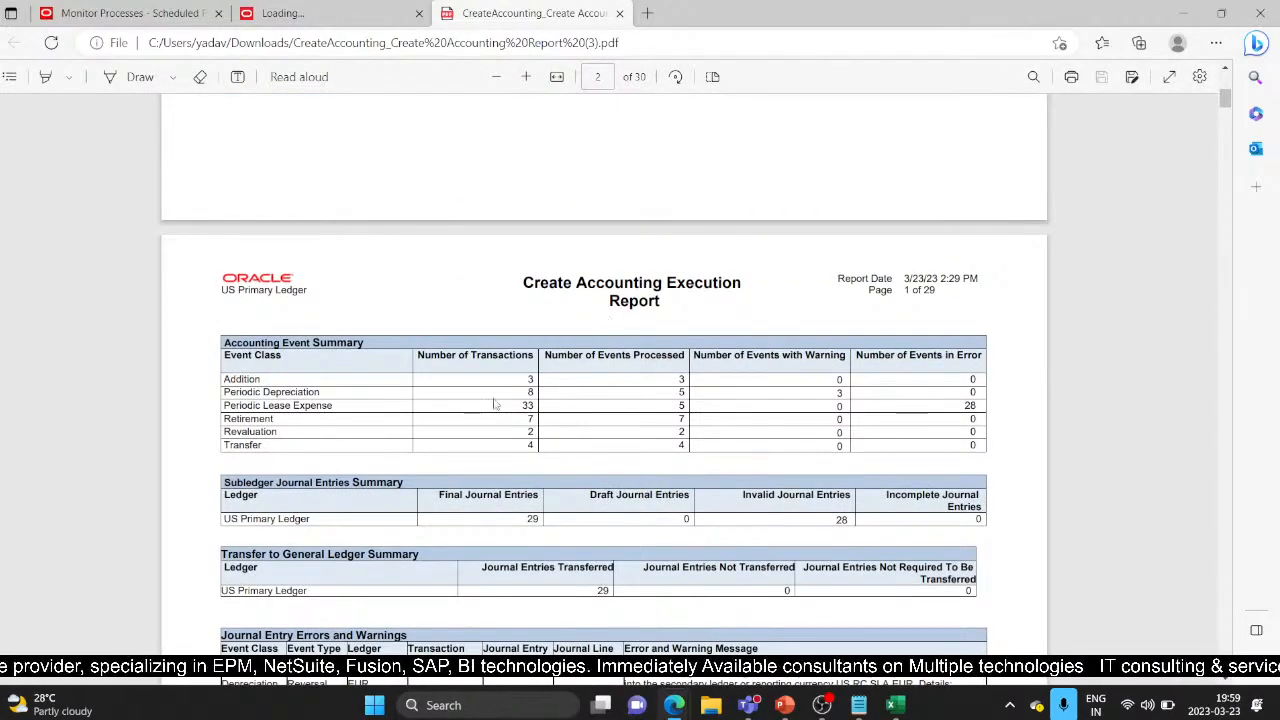
scroll(502, 405, "down", 2)
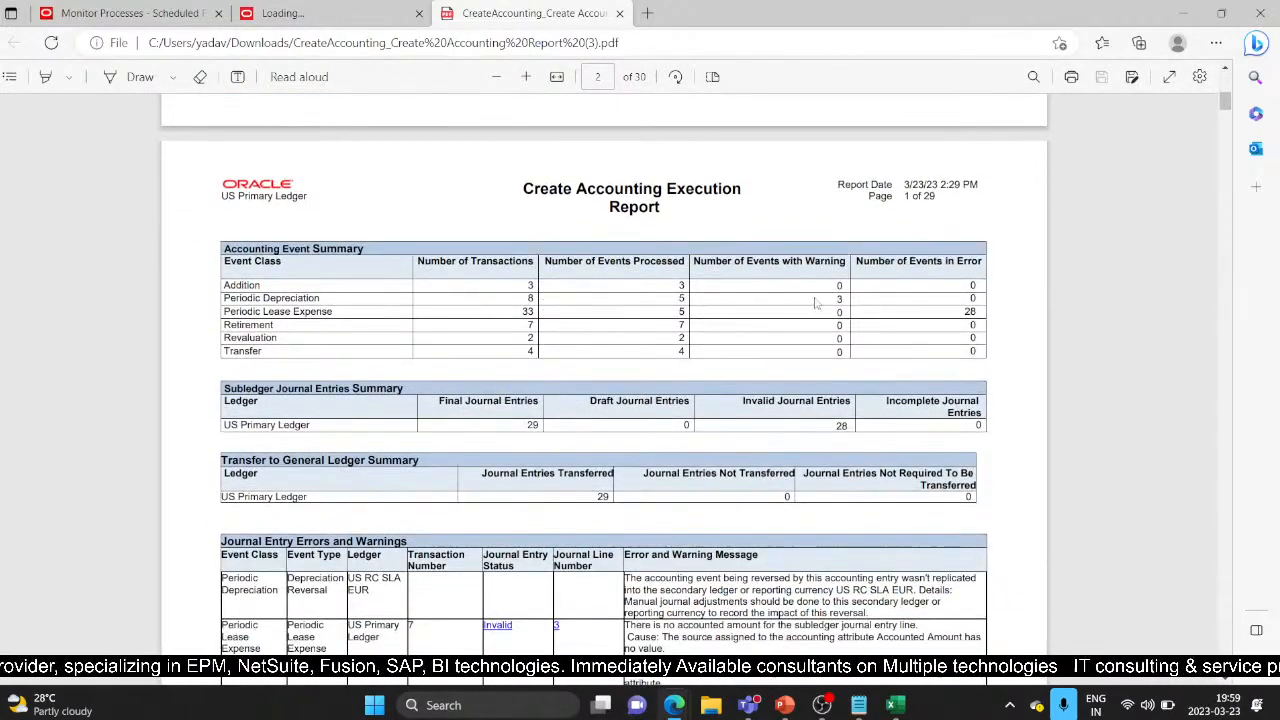
scroll(835, 338, "down", 2)
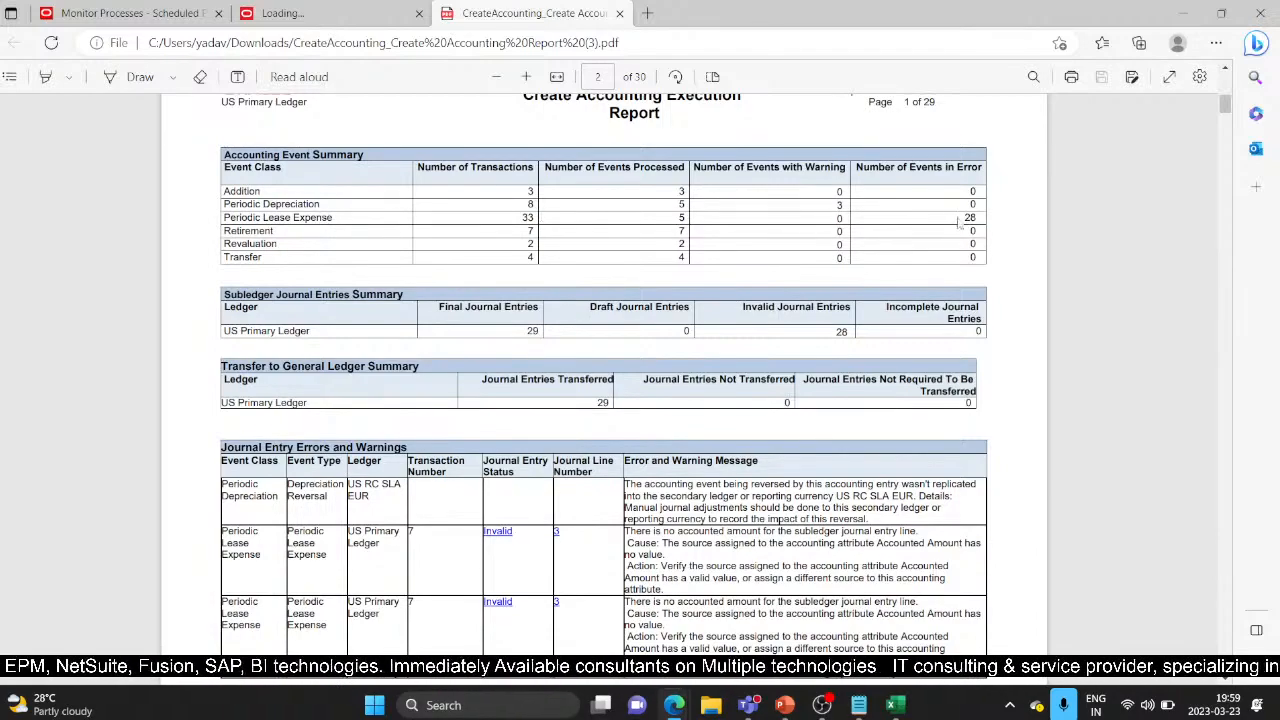
left_click_drag(987, 212, 964, 219)
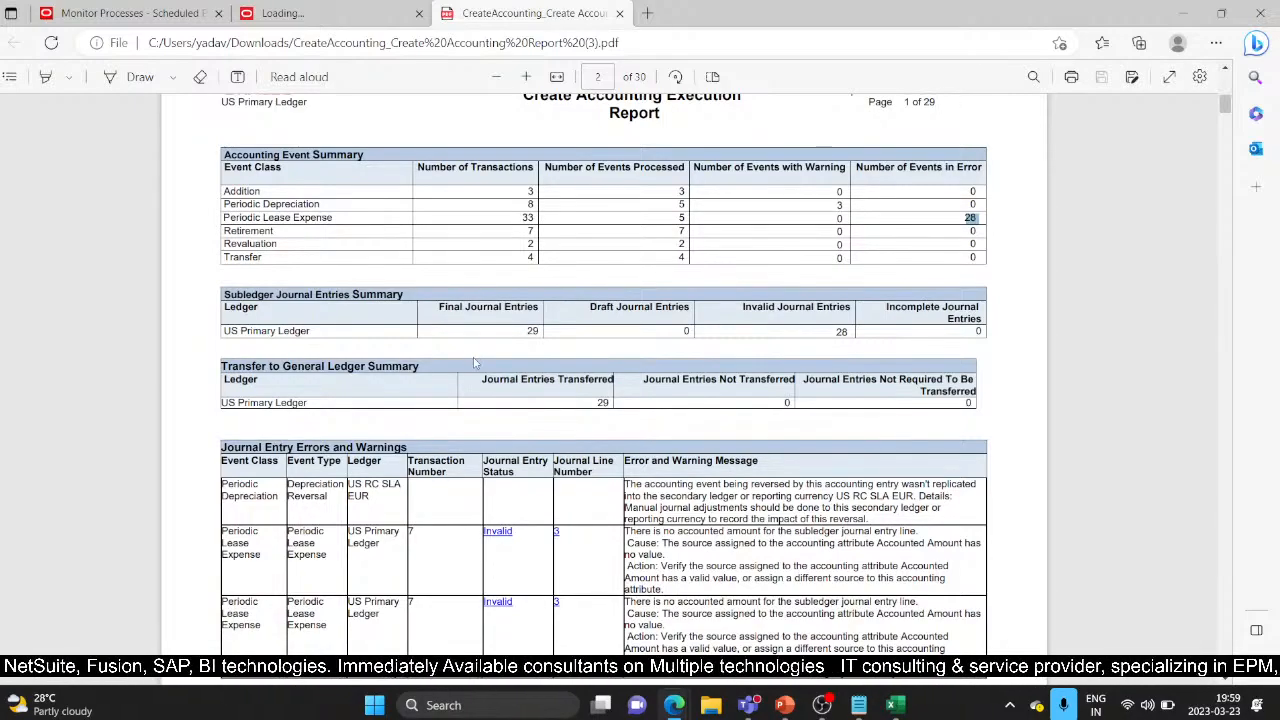
scroll(475, 363, "down", 1)
scroll(475, 363, "down", 1)
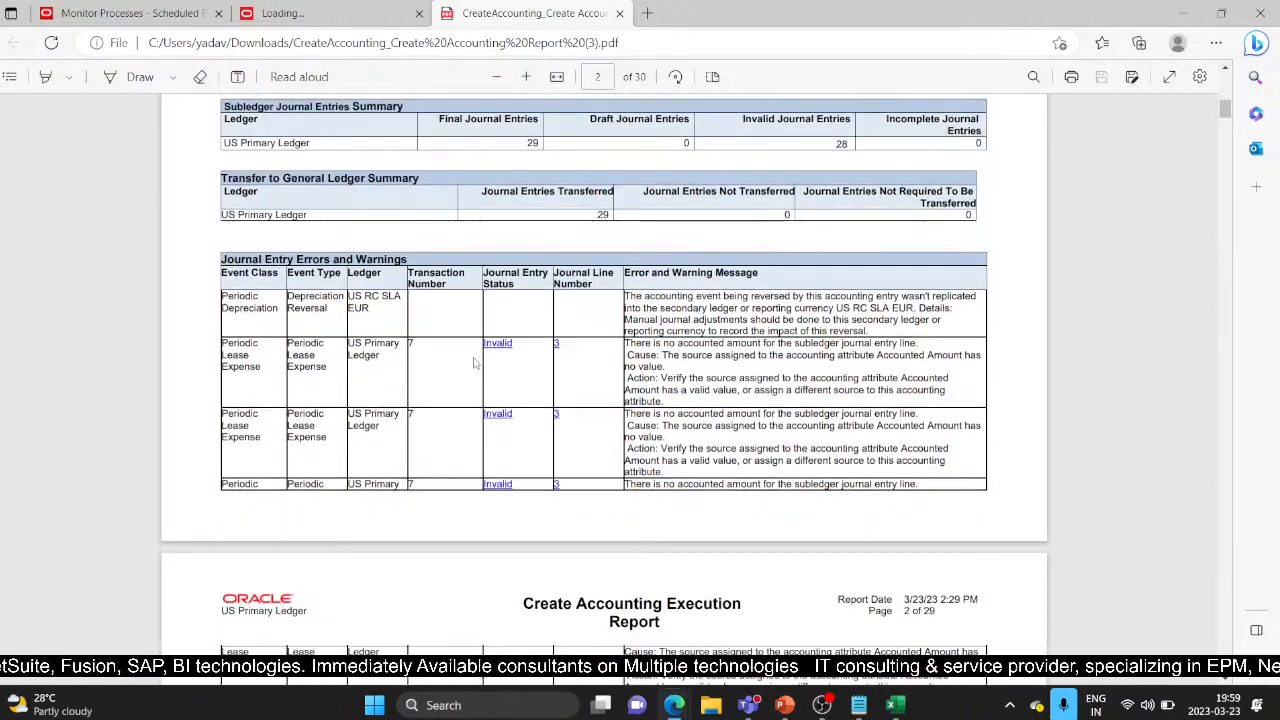
scroll(475, 363, "down", 10)
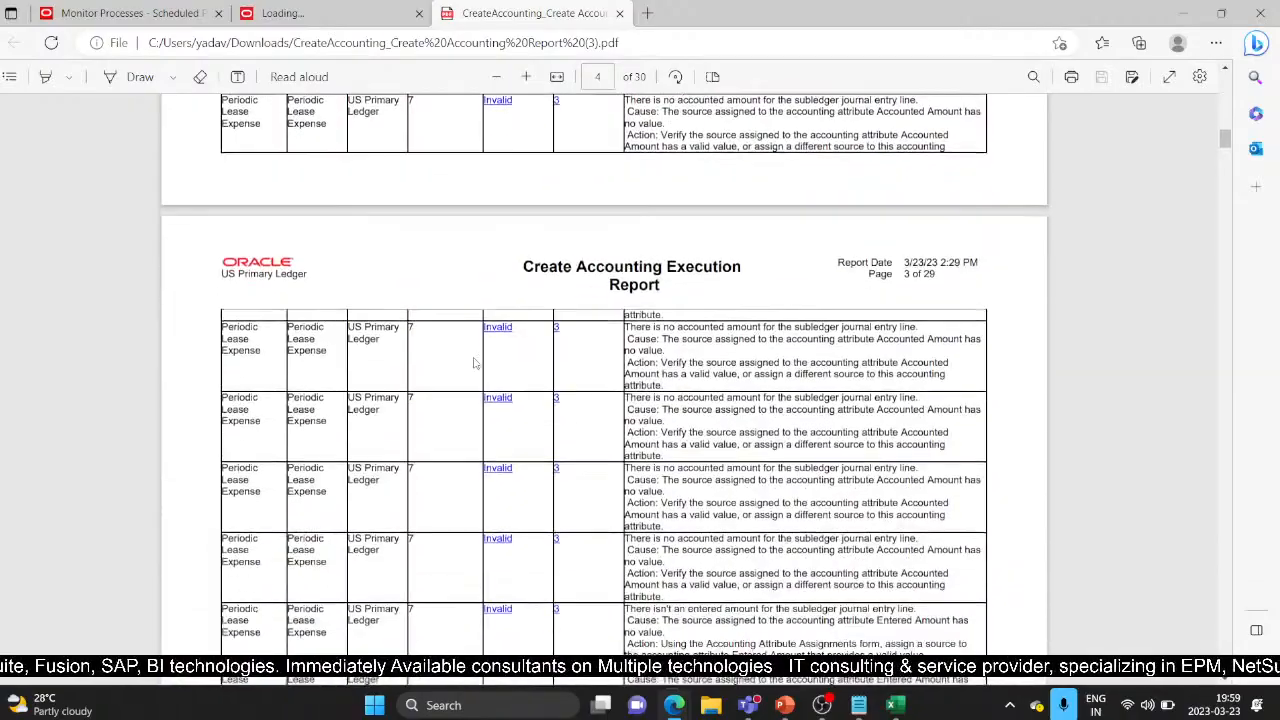
scroll(475, 363, "down", 8)
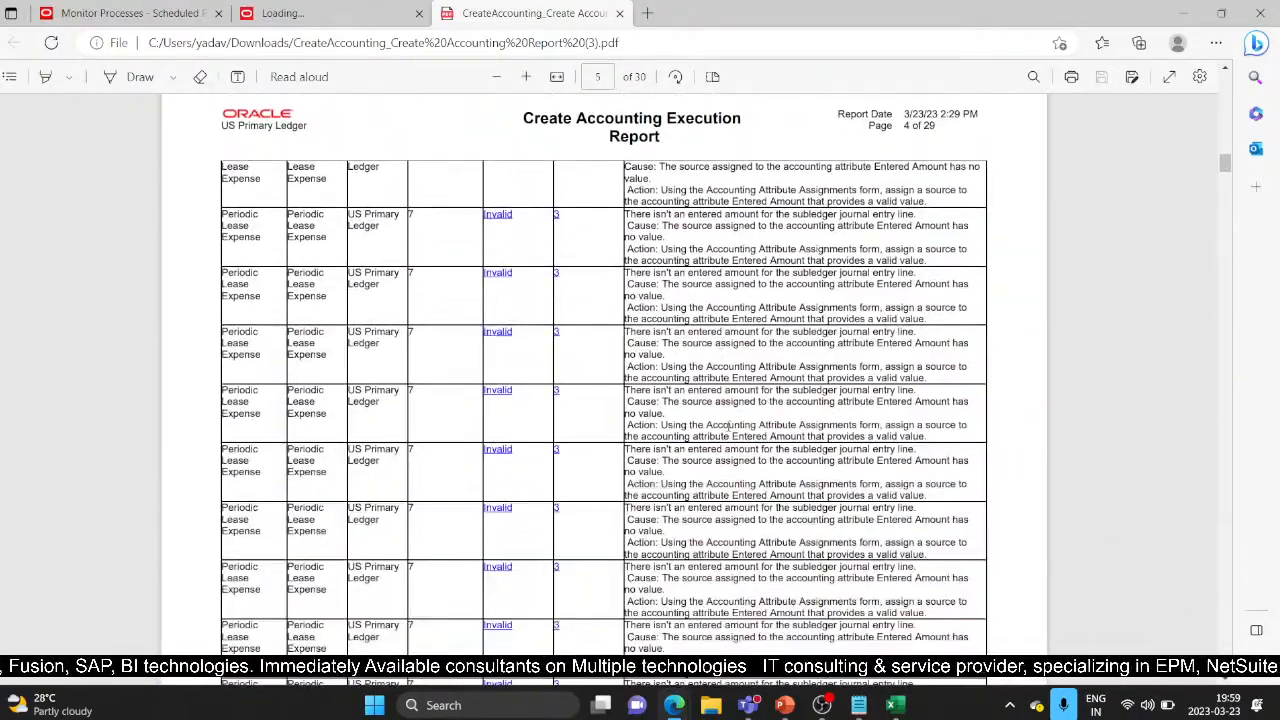
scroll(728, 426, "down", 10)
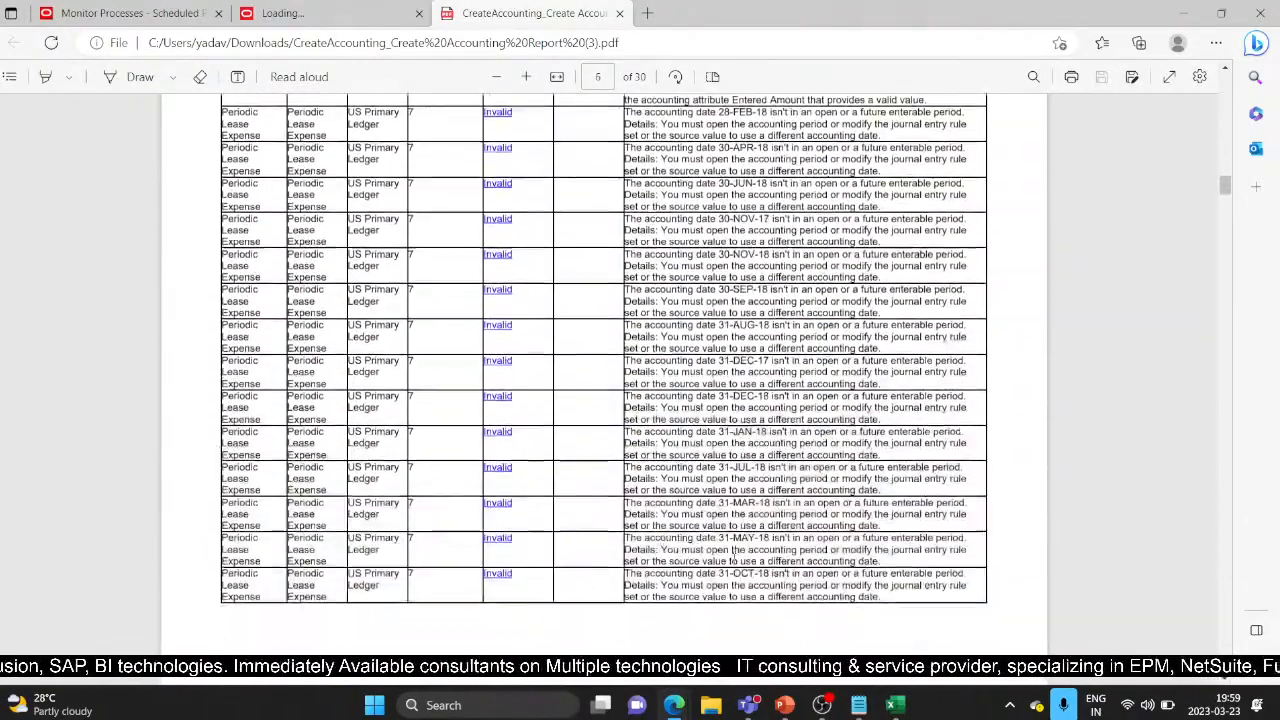
scroll(733, 553, "down", 5)
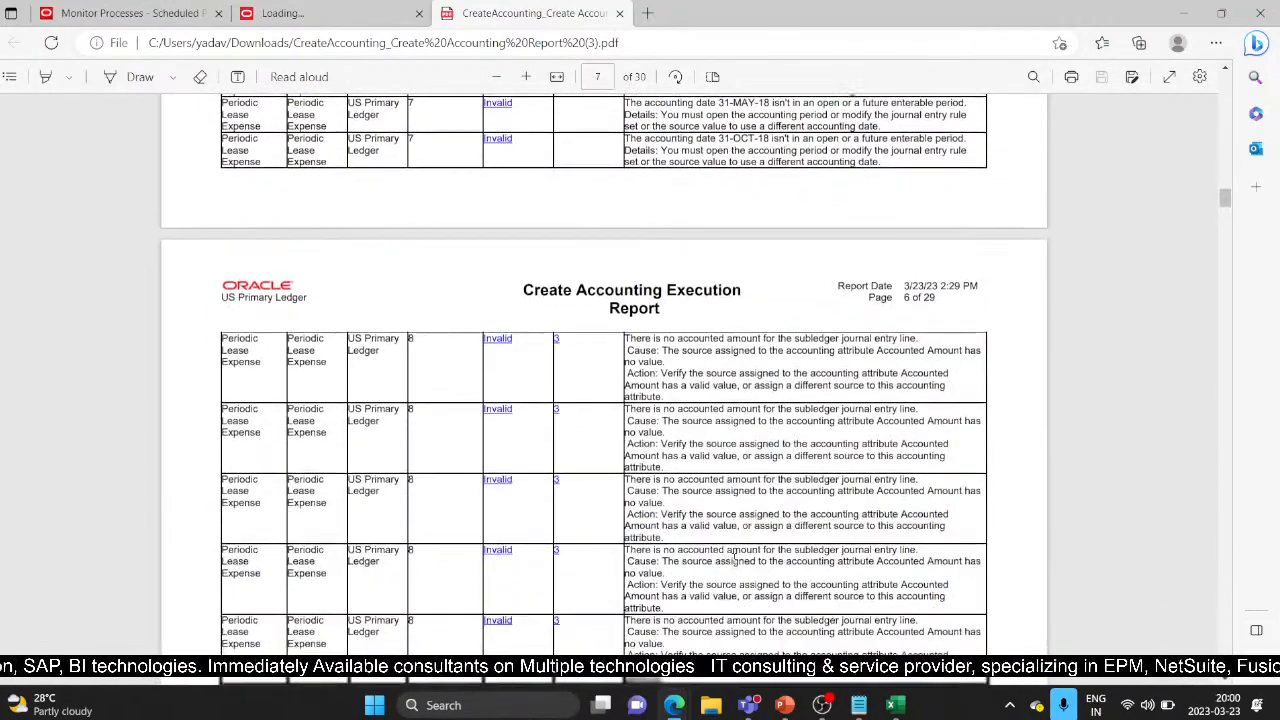
scroll(506, 185, "up", 10)
Step: Close the report tabs and go to the Assets work area with the Tasks panel showing
left_click(619, 13)
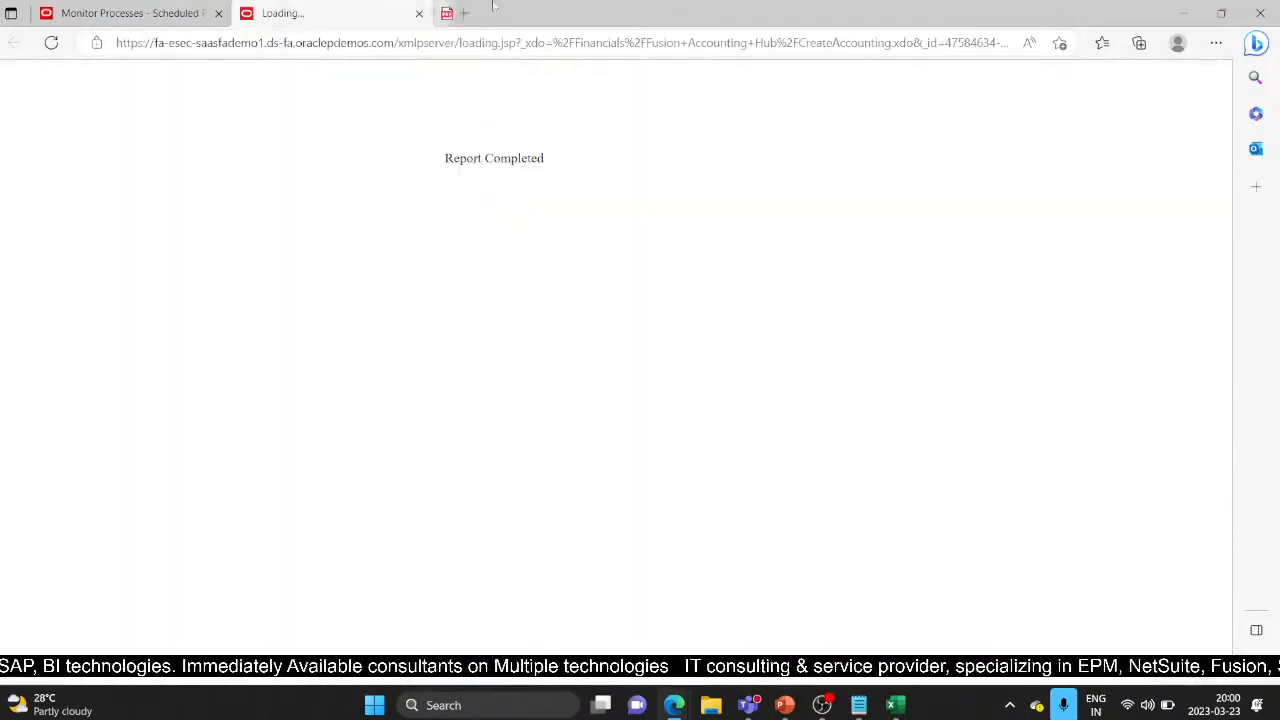
left_click(419, 13)
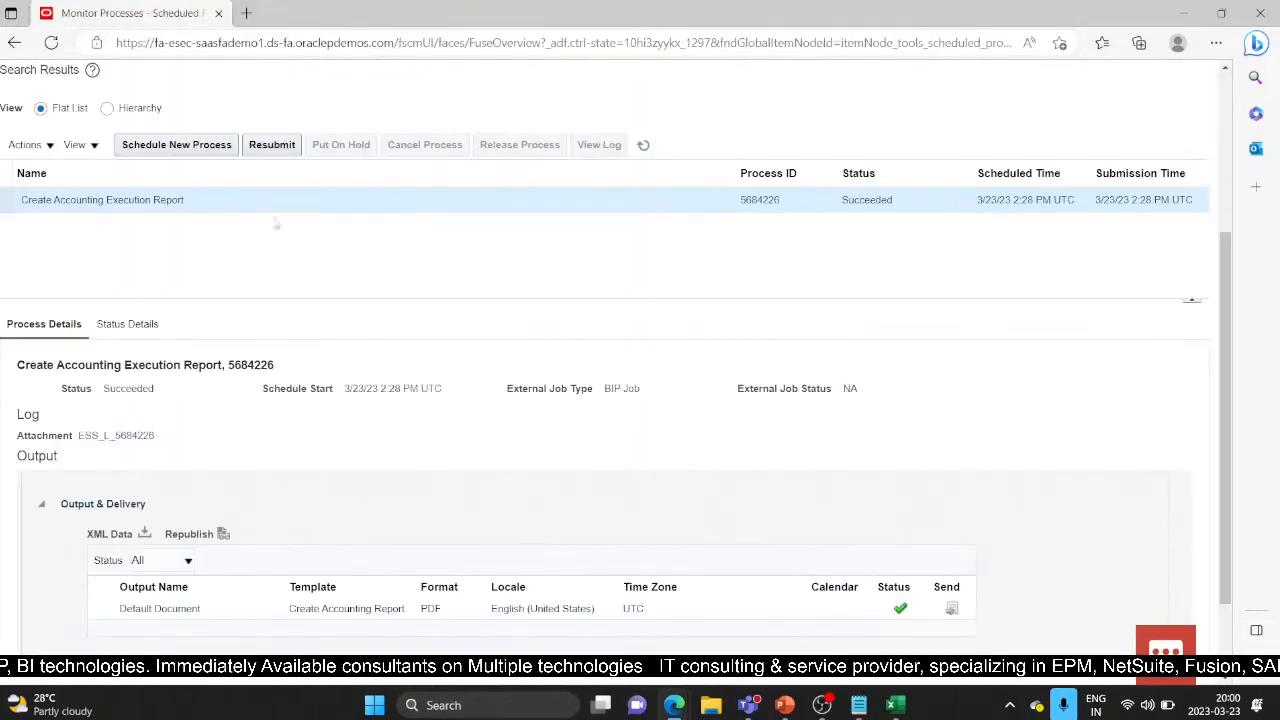
scroll(276, 225, "up", 3)
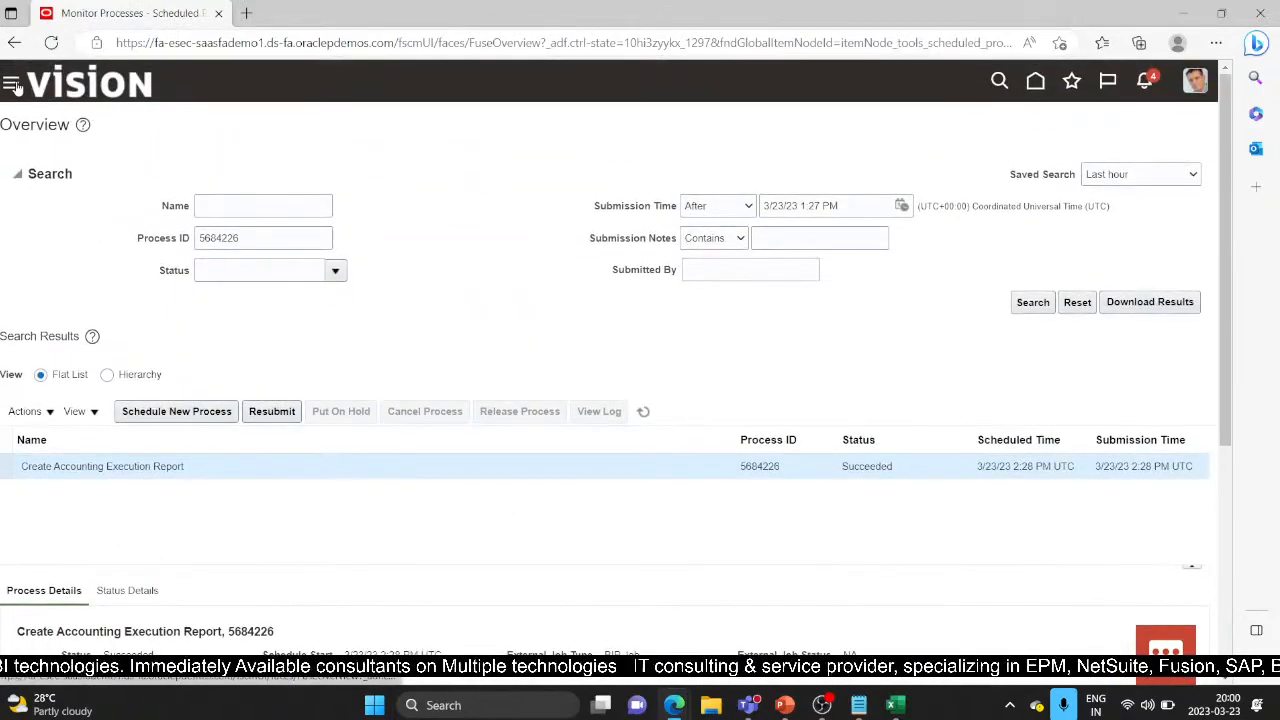
left_click(12, 84)
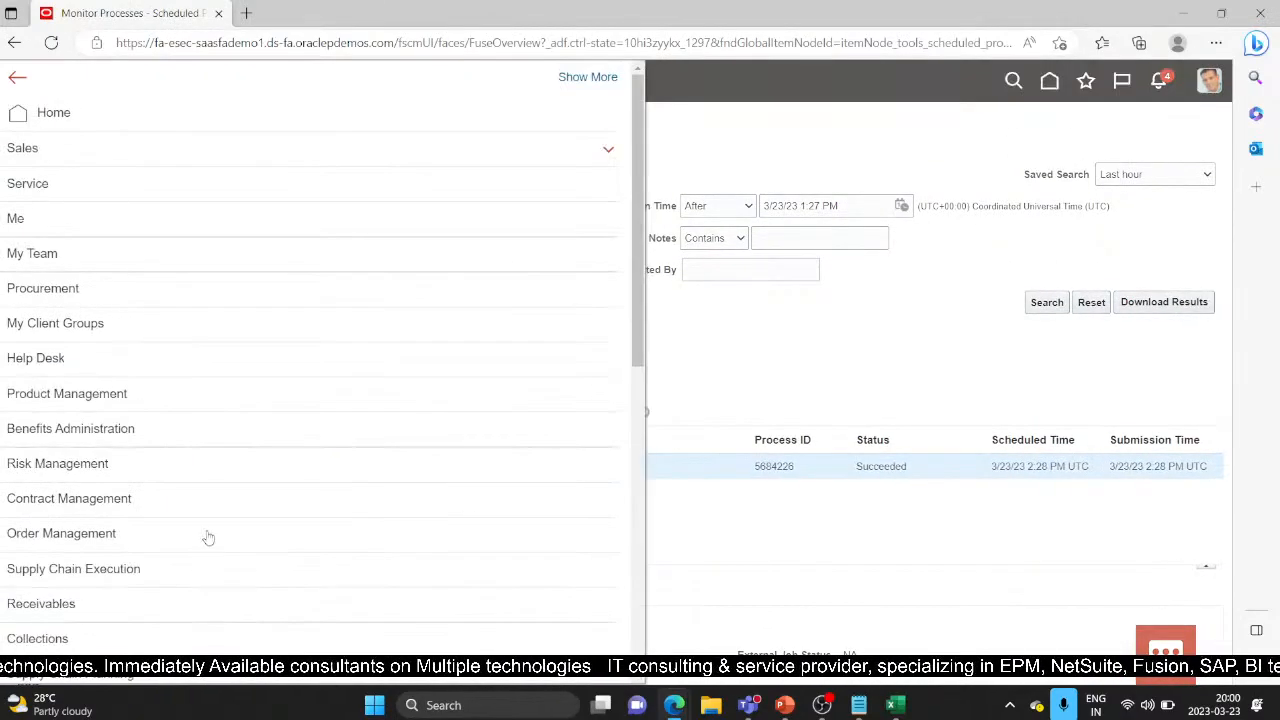
scroll(208, 538, "down", 6)
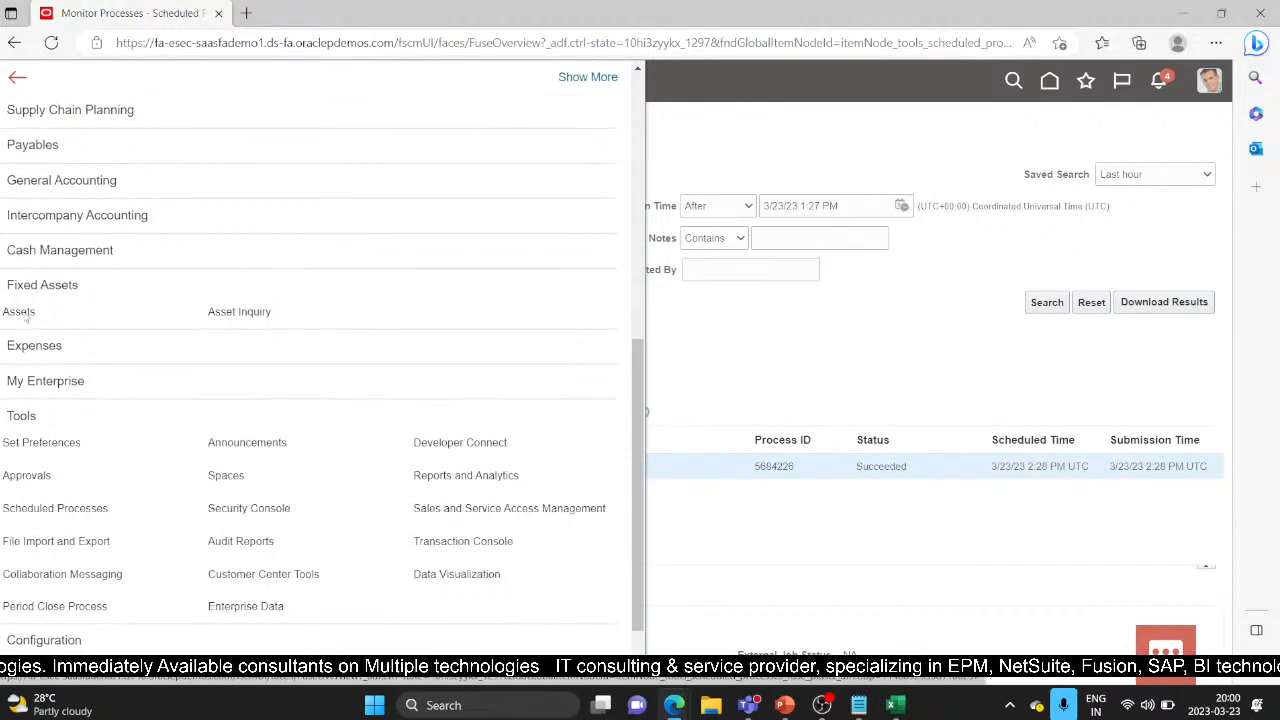
left_click(31, 318)
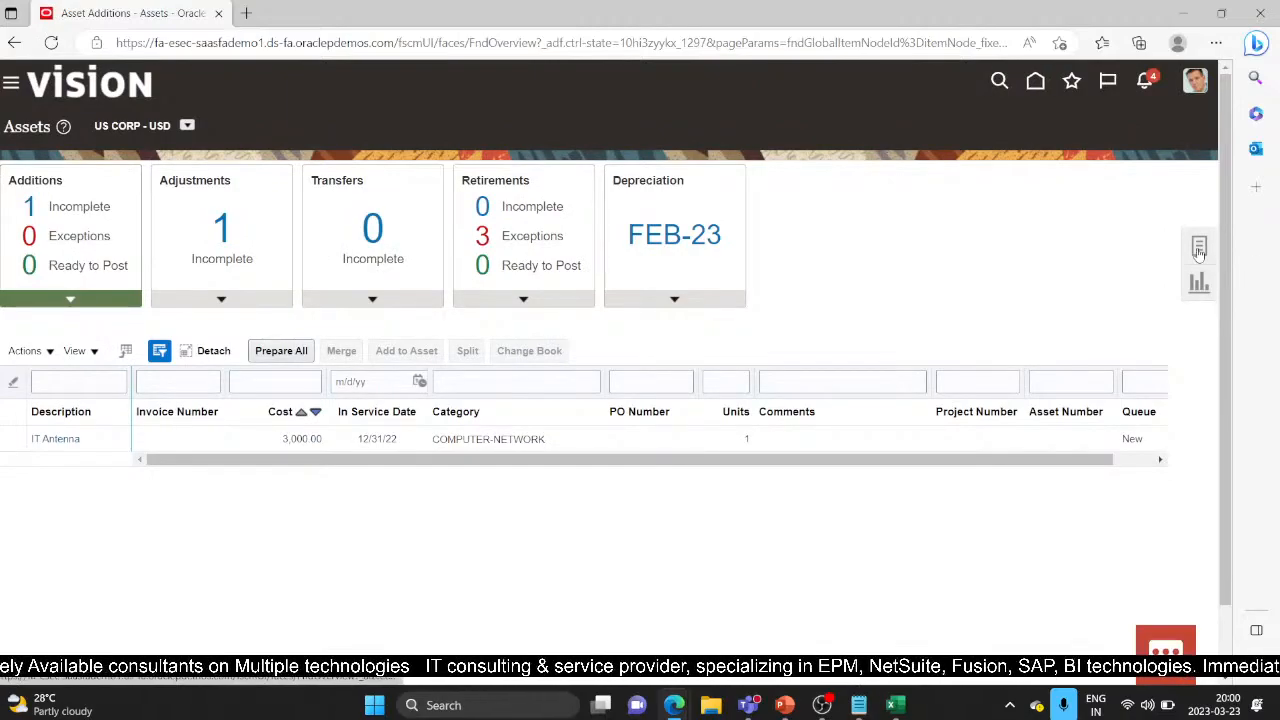
left_click(1199, 248)
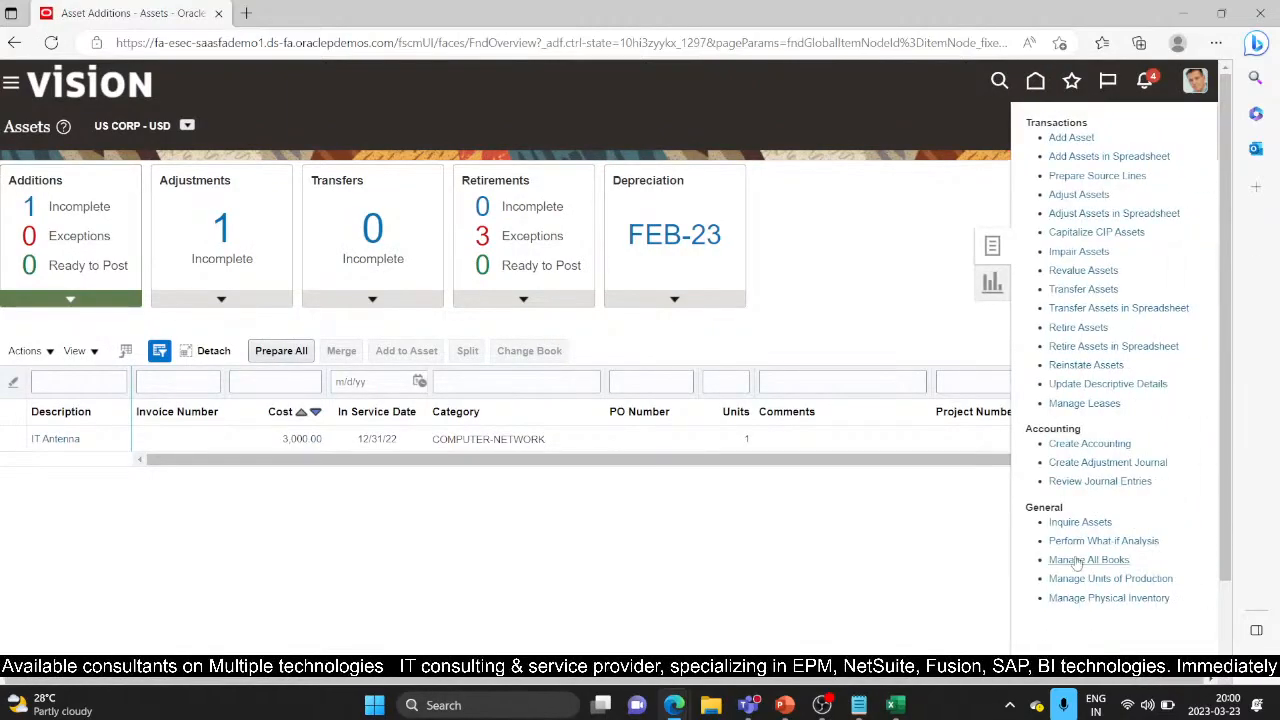
Step: Launch Create Adjustment Journal from the Accounting tasks, which leaves the pages unresponsive
left_click(1092, 463)
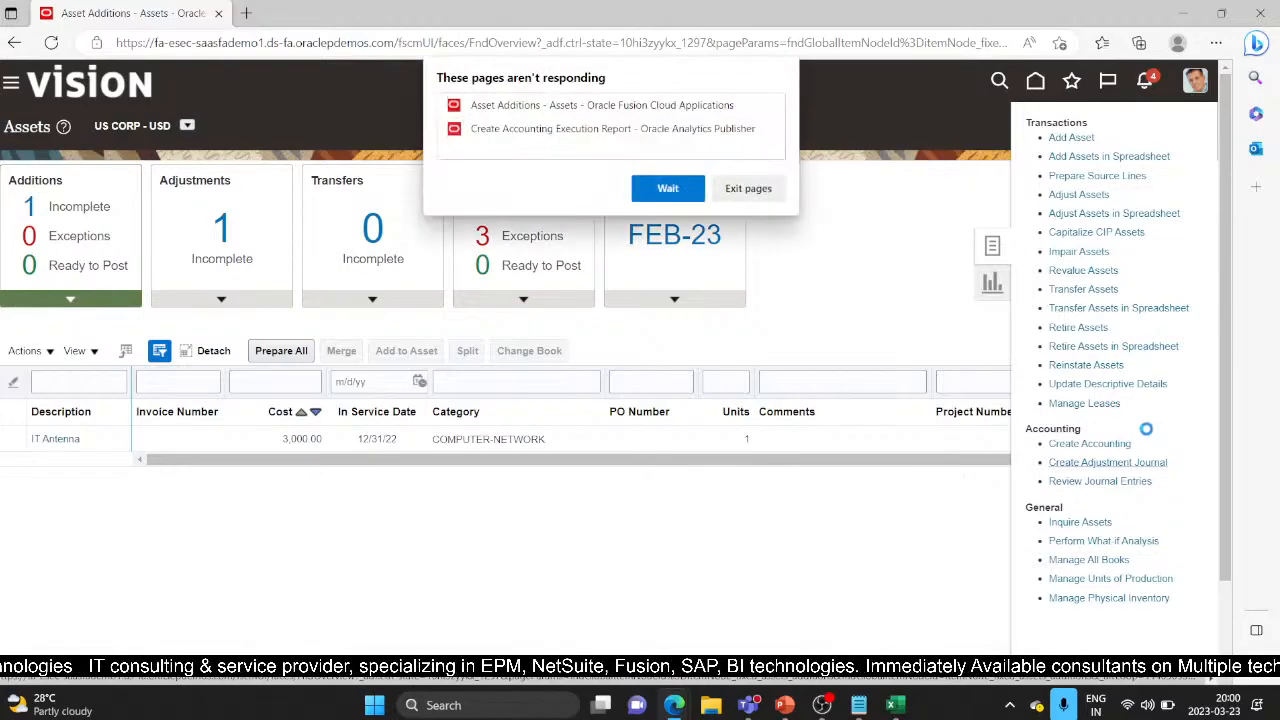
Step: Exit the hung Oracle pages and reload so the Create Subledger Journal Entry form loads
left_click(686, 190)
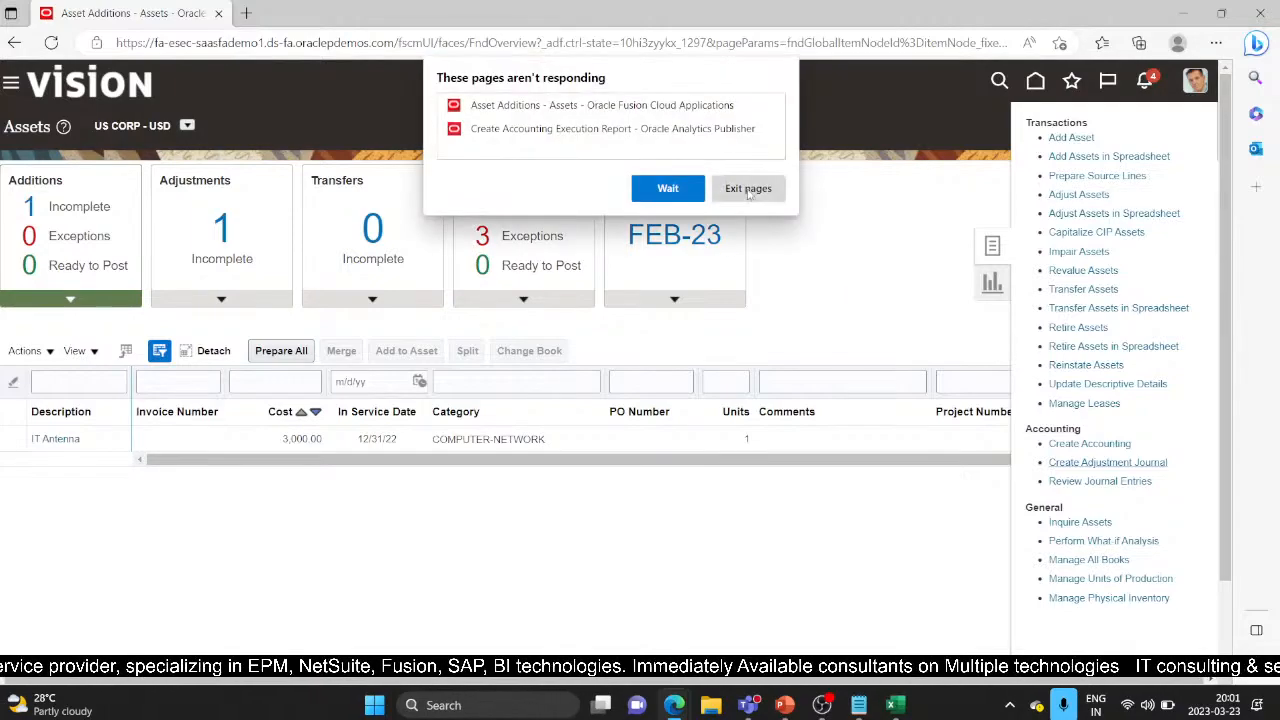
left_click(750, 192)
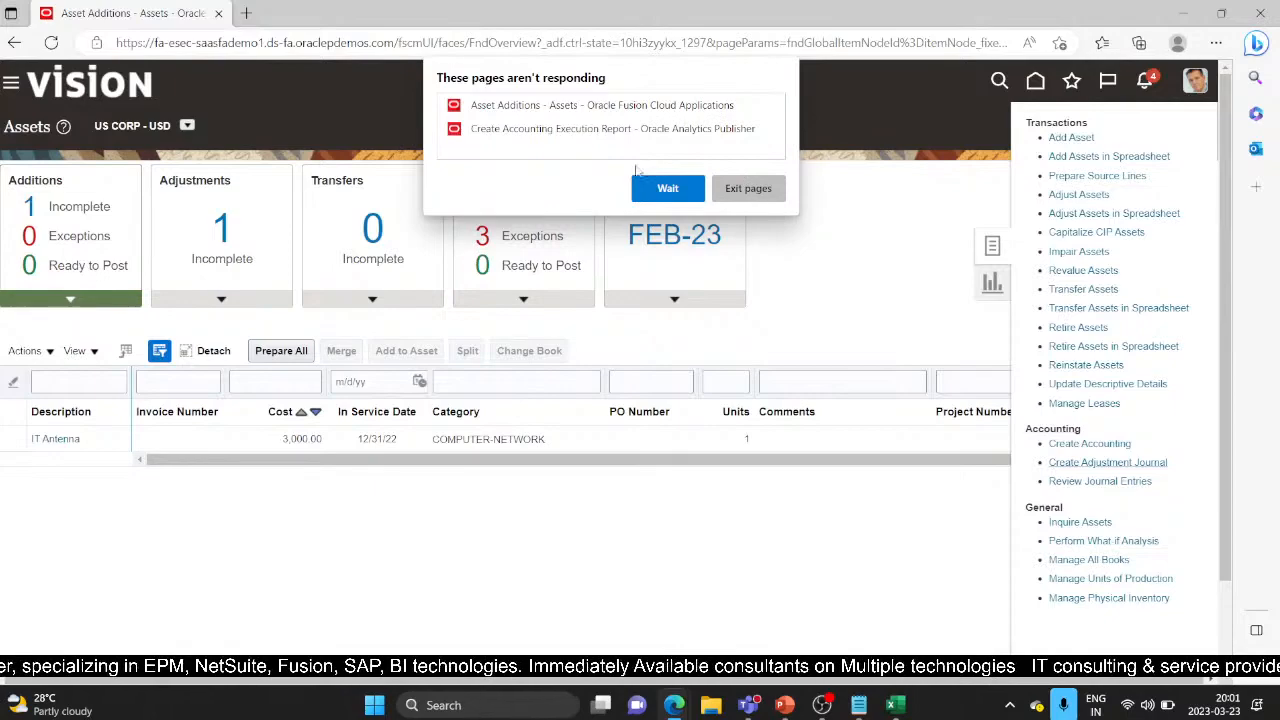
left_click(748, 188)
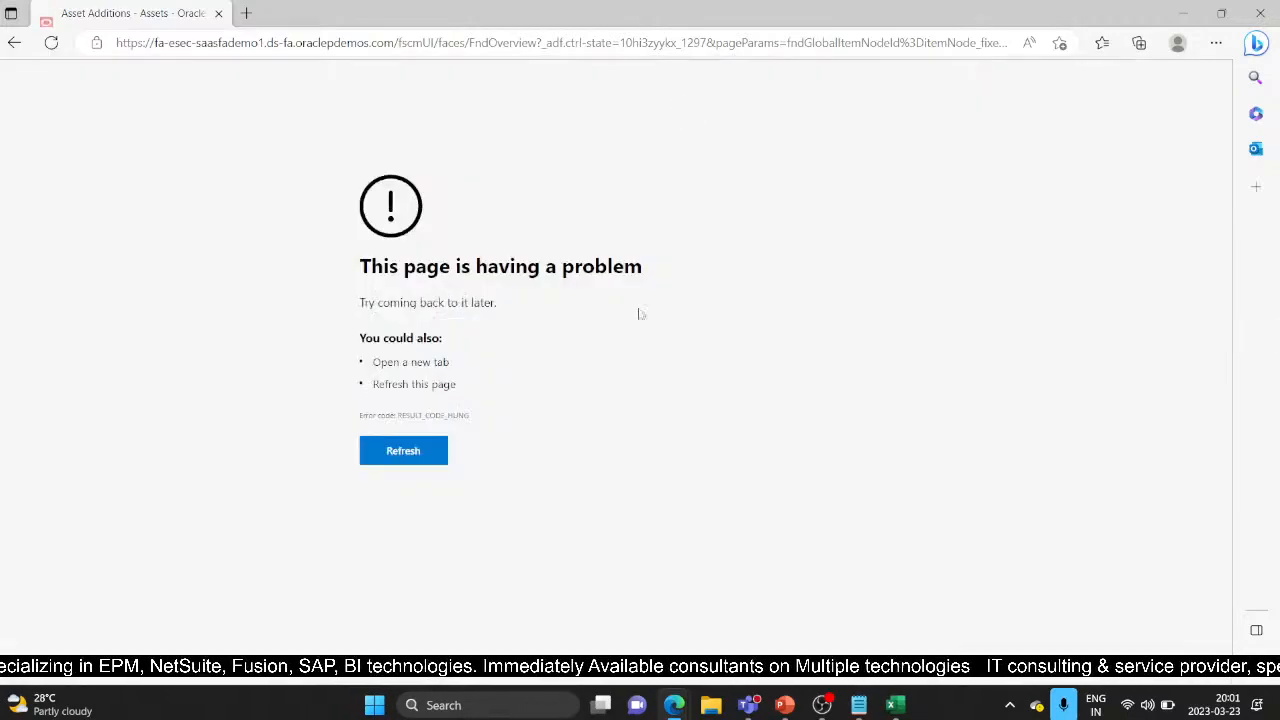
left_click(420, 452)
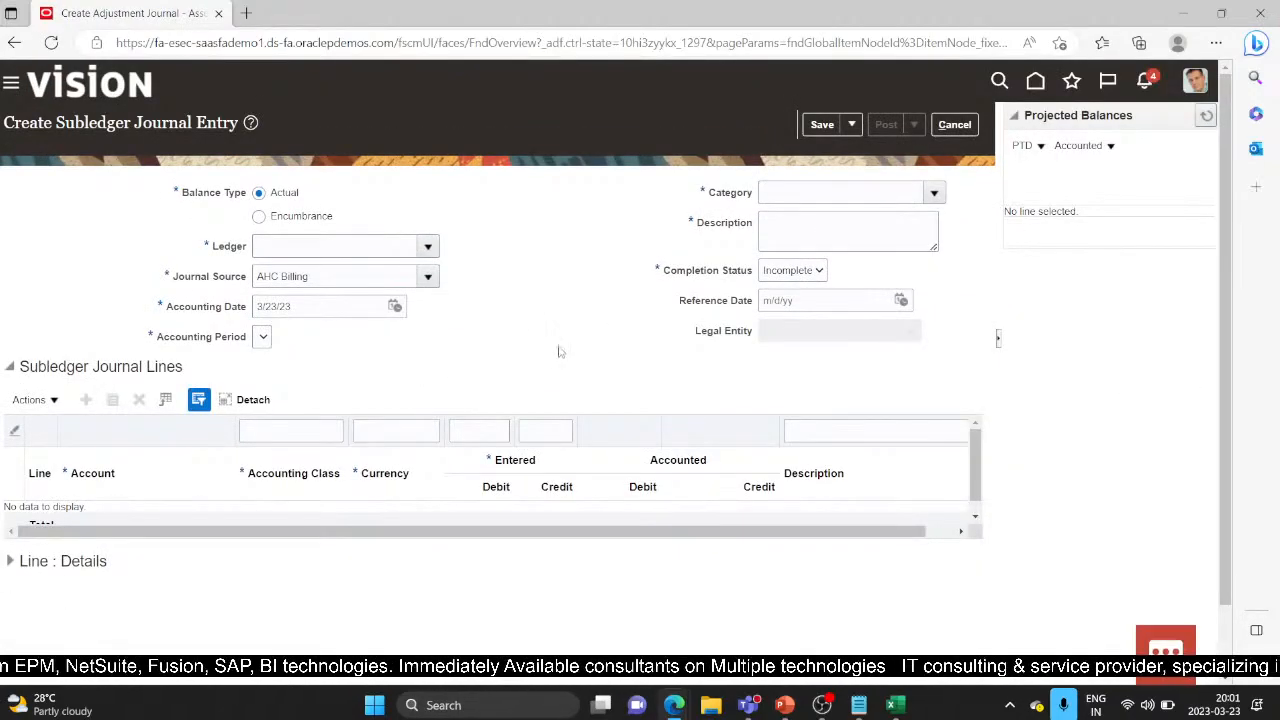
Step: Choose the US Primary Ledger, Journal Source Assets and accounting date 2/28/23
left_click(427, 249)
scroll(313, 421, "down", 8)
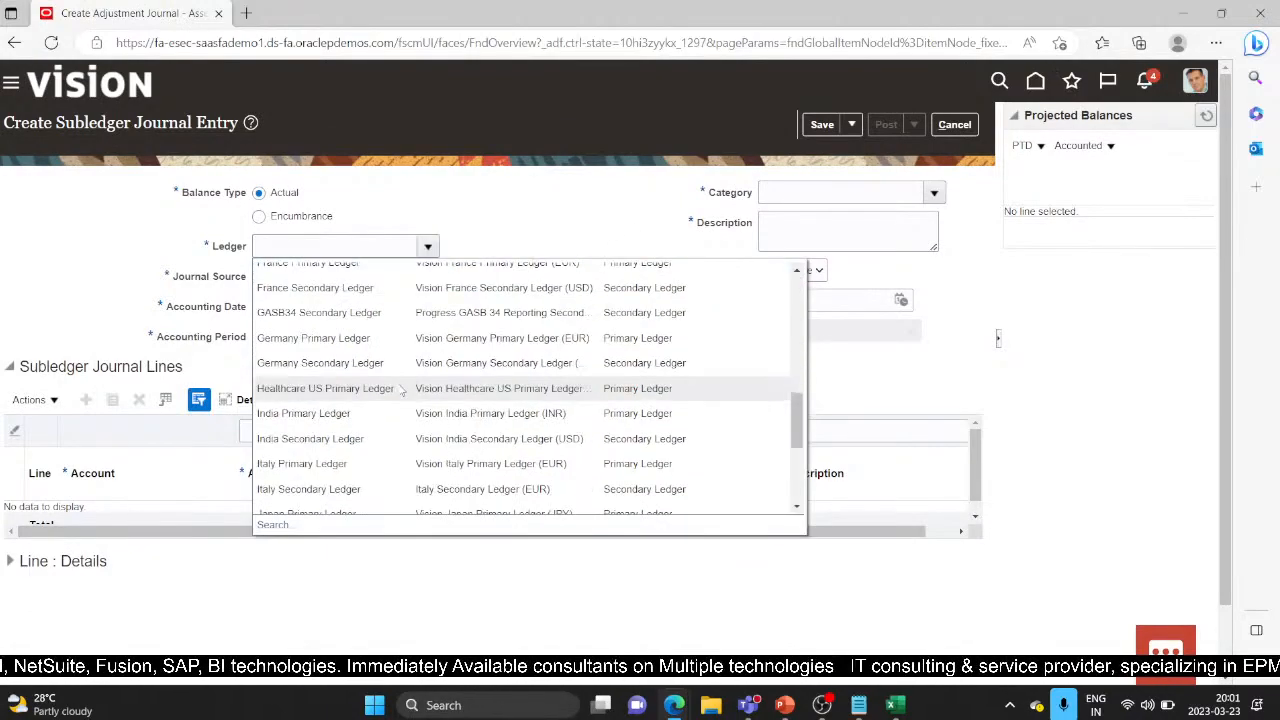
scroll(315, 457, "down", 5)
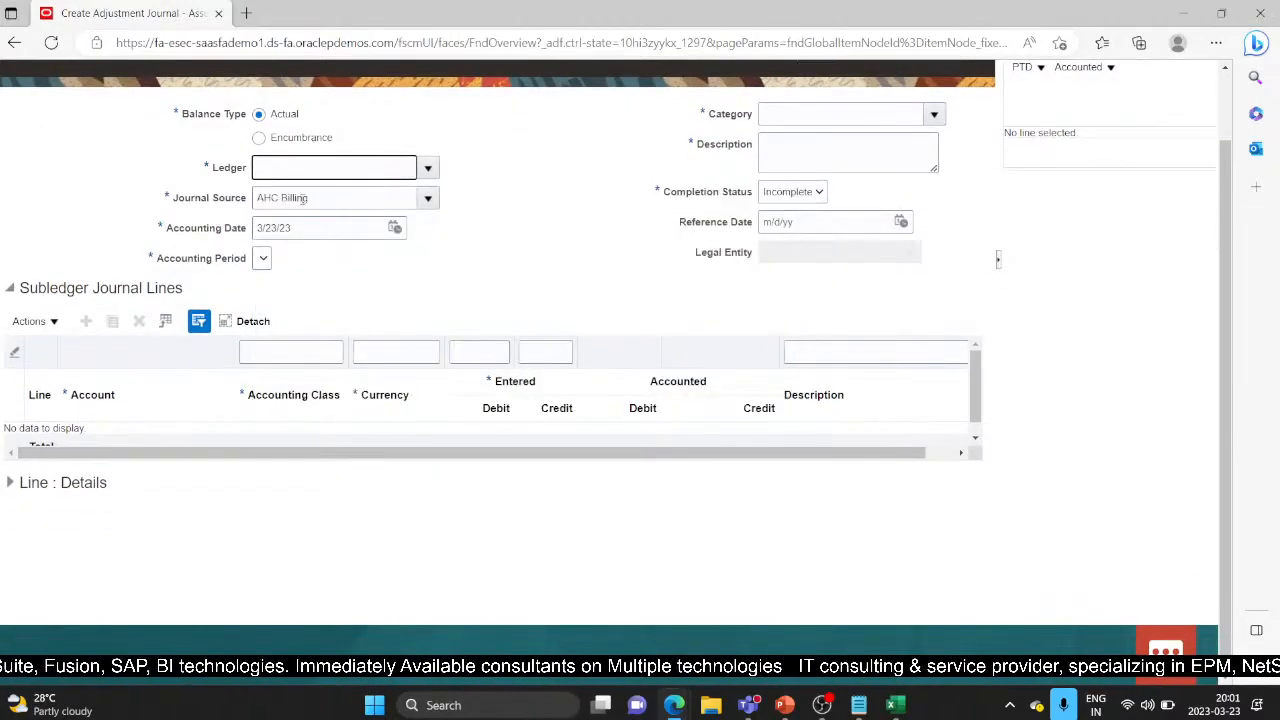
left_click(428, 198)
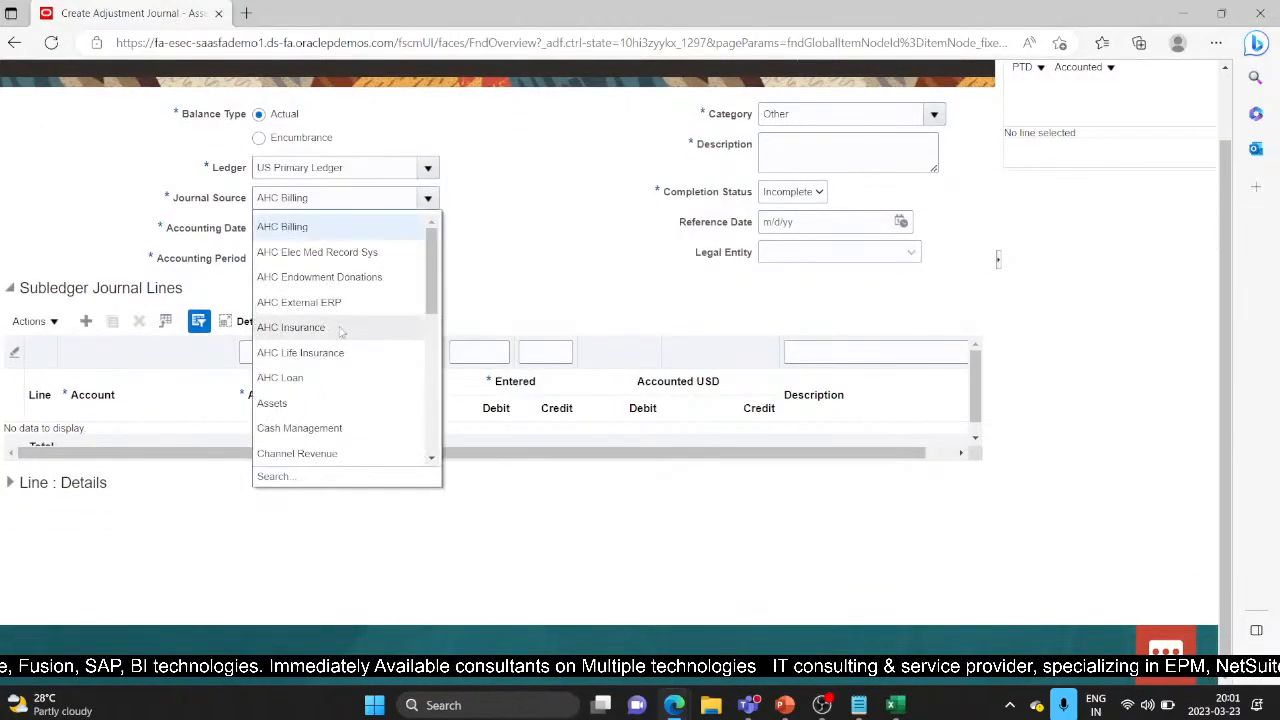
left_click(334, 403)
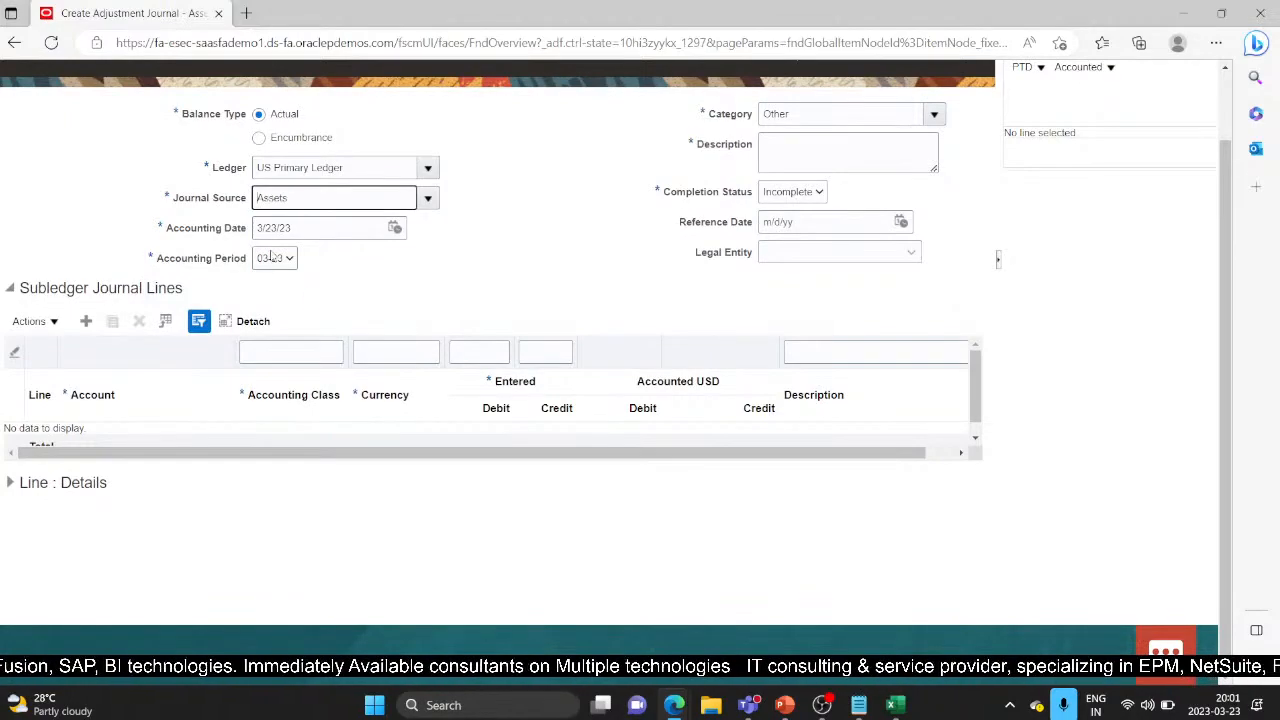
left_click(394, 228)
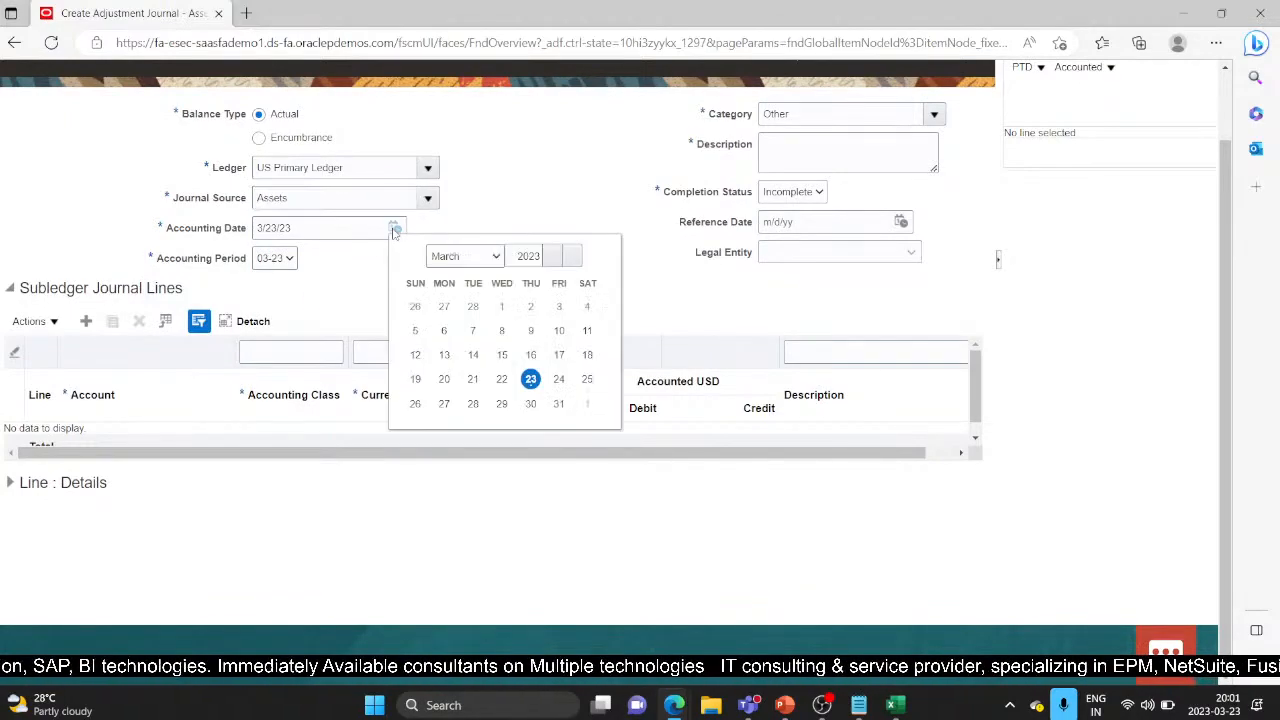
left_click(465, 256)
left_click(463, 295)
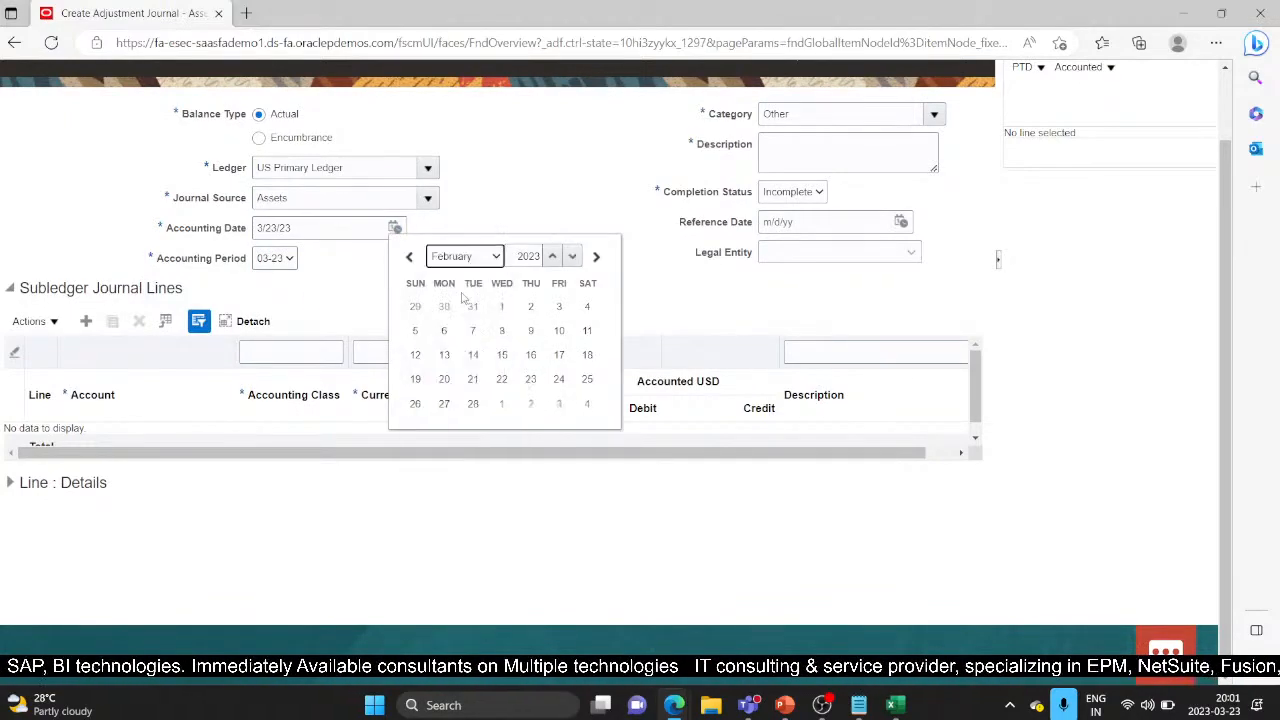
left_click(473, 403)
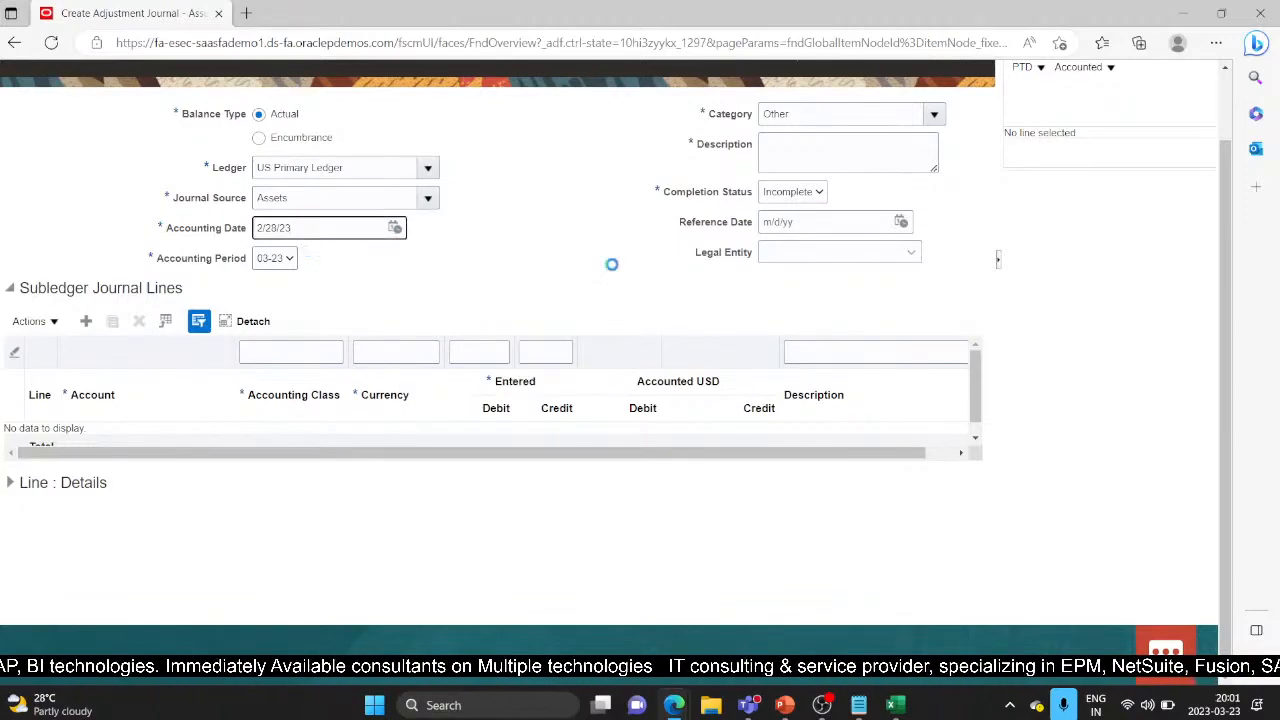
Step: Set Completion Status Final, Category Adjustment and description 'Testdemo', and add a journal line
left_click(818, 193)
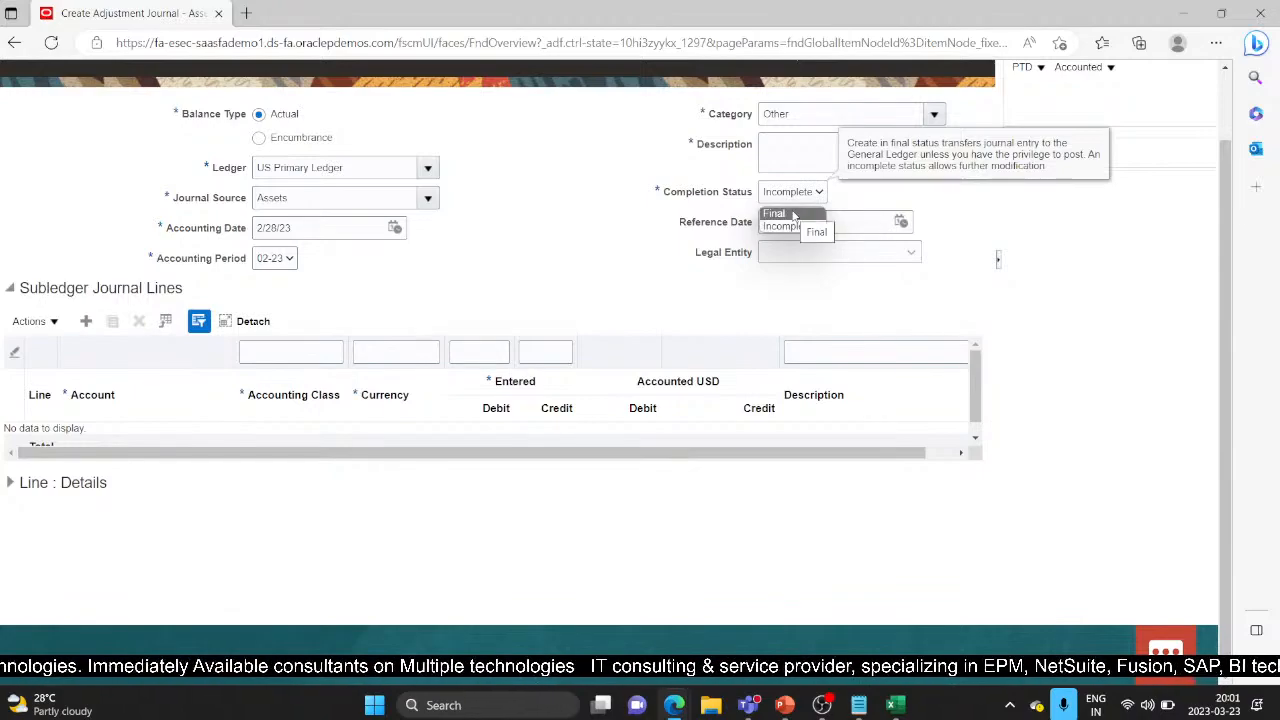
left_click(793, 214)
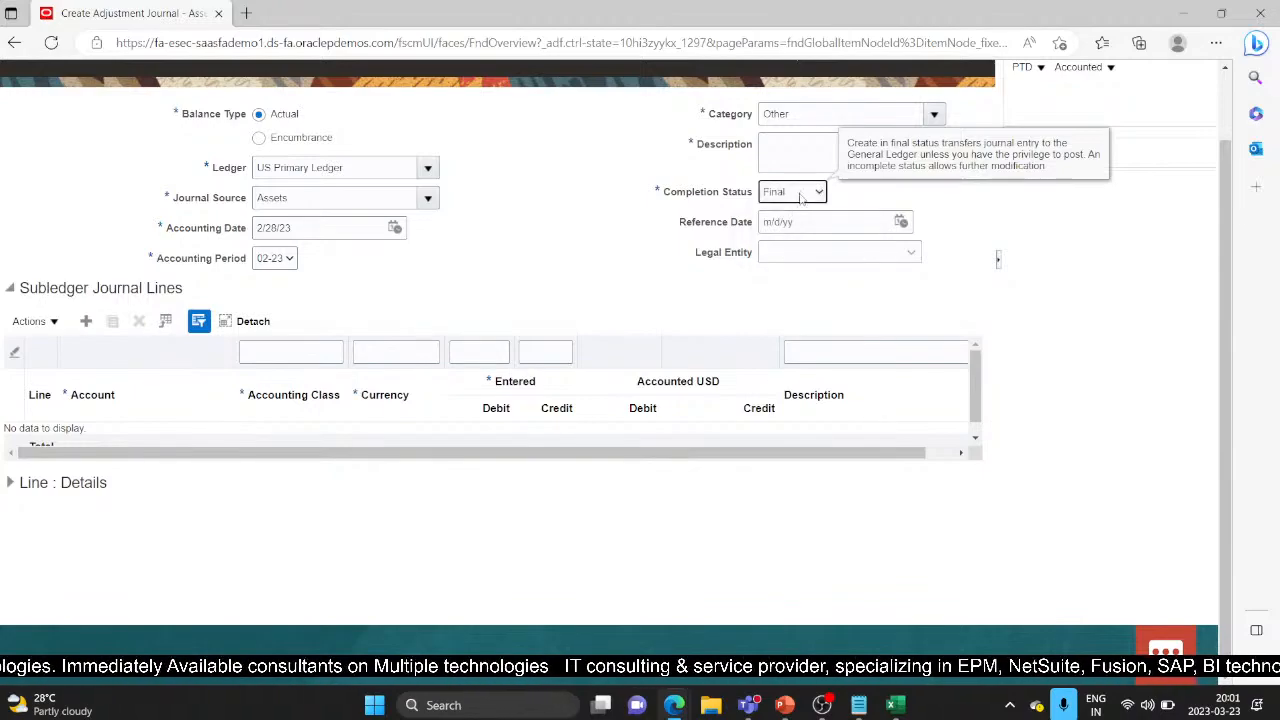
left_click(813, 189)
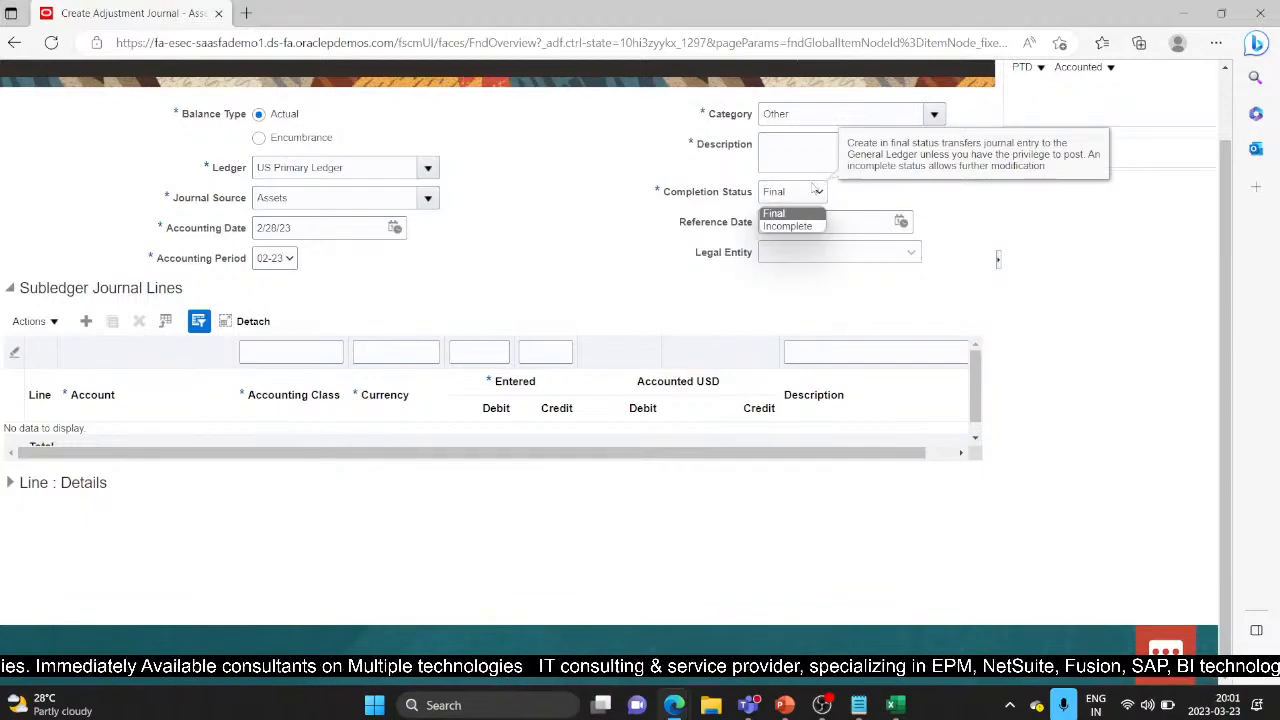
left_click(811, 215)
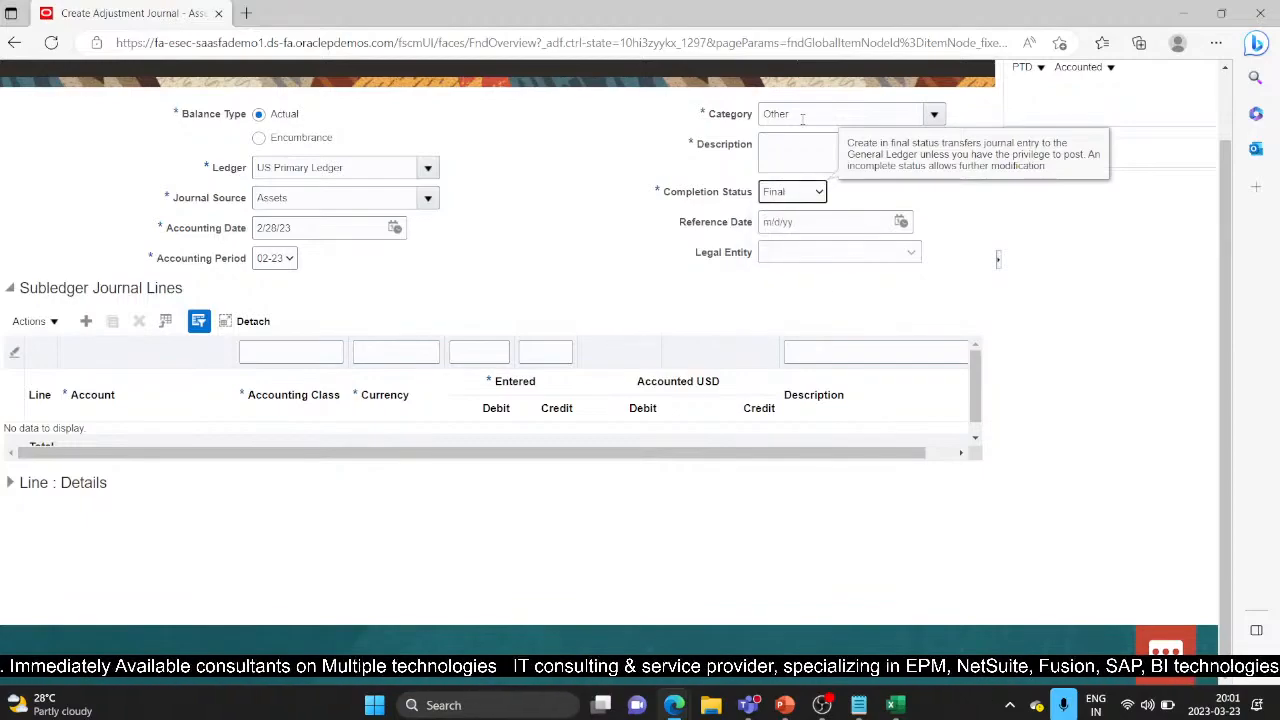
left_click(934, 113)
scroll(810, 320, "down", 2)
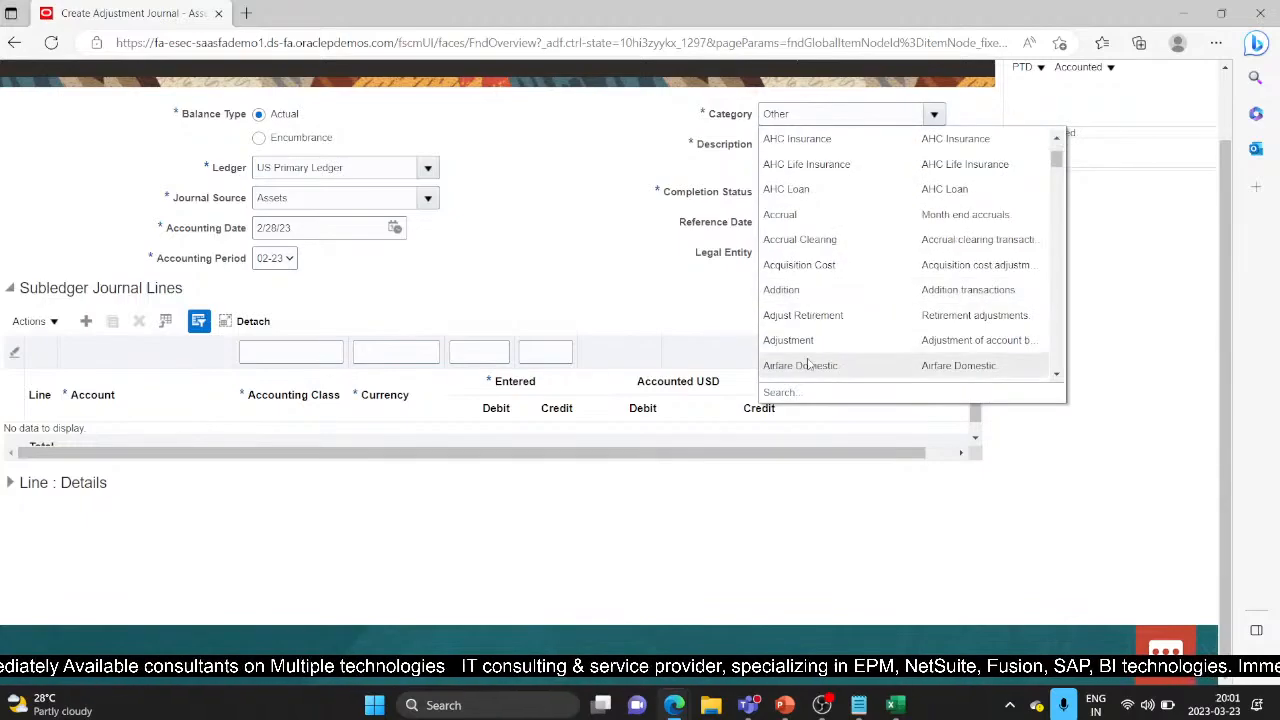
left_click(807, 340)
left_click(822, 153)
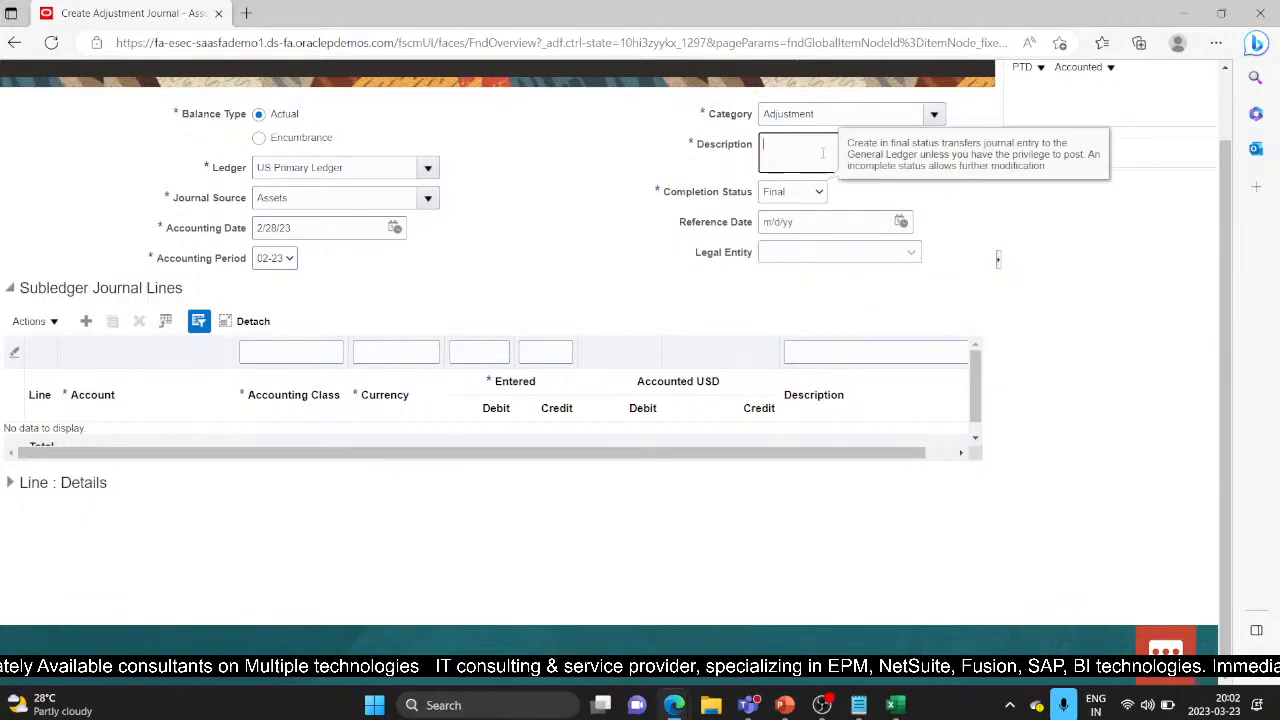
type("Testde")
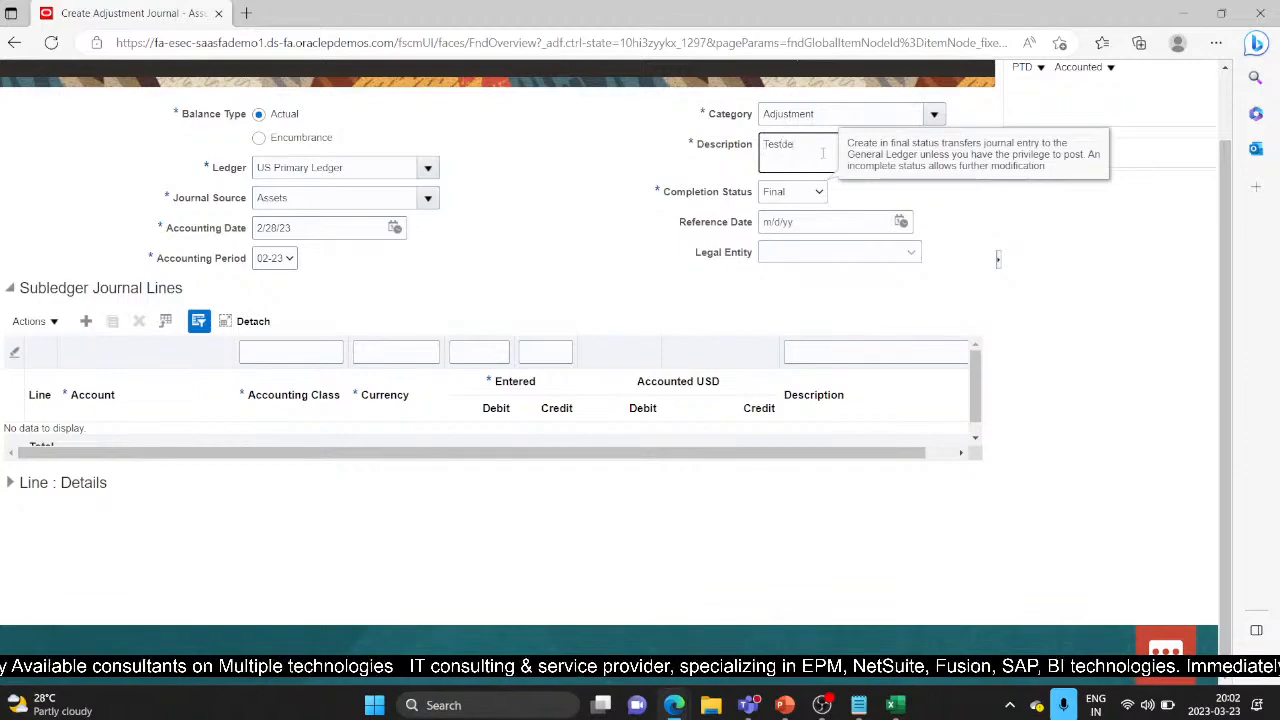
type("mo")
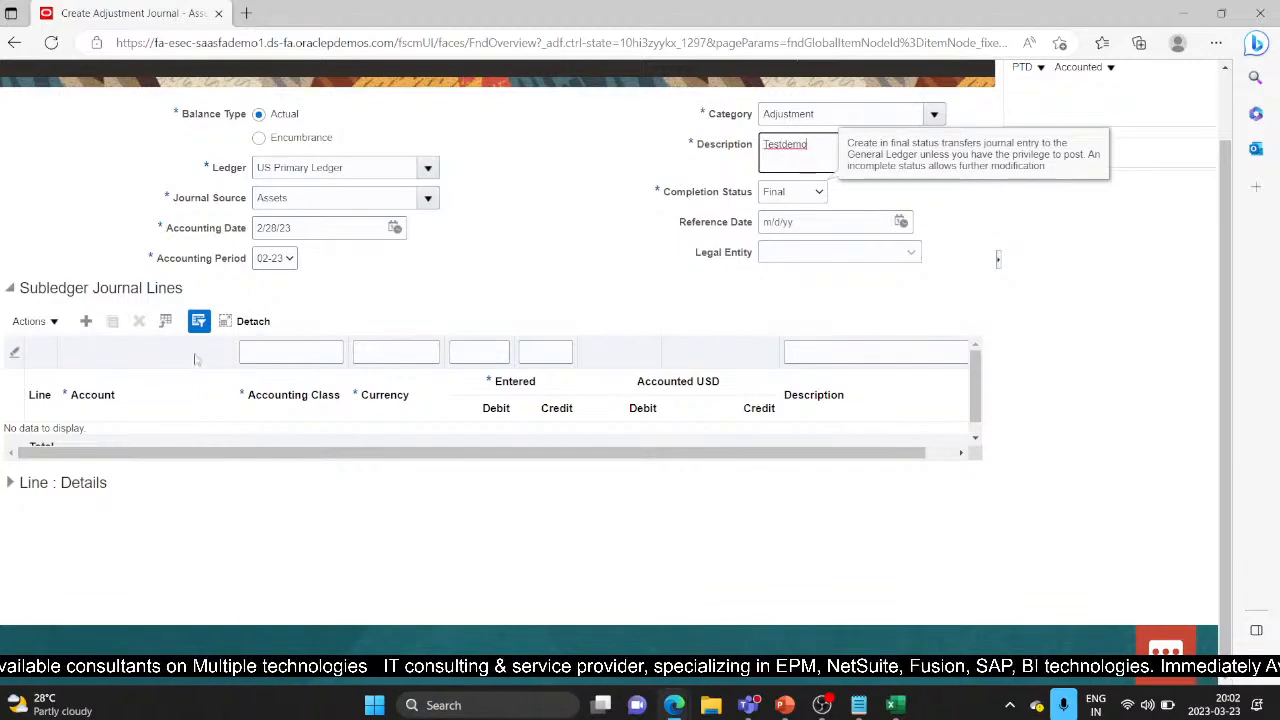
left_click(88, 320)
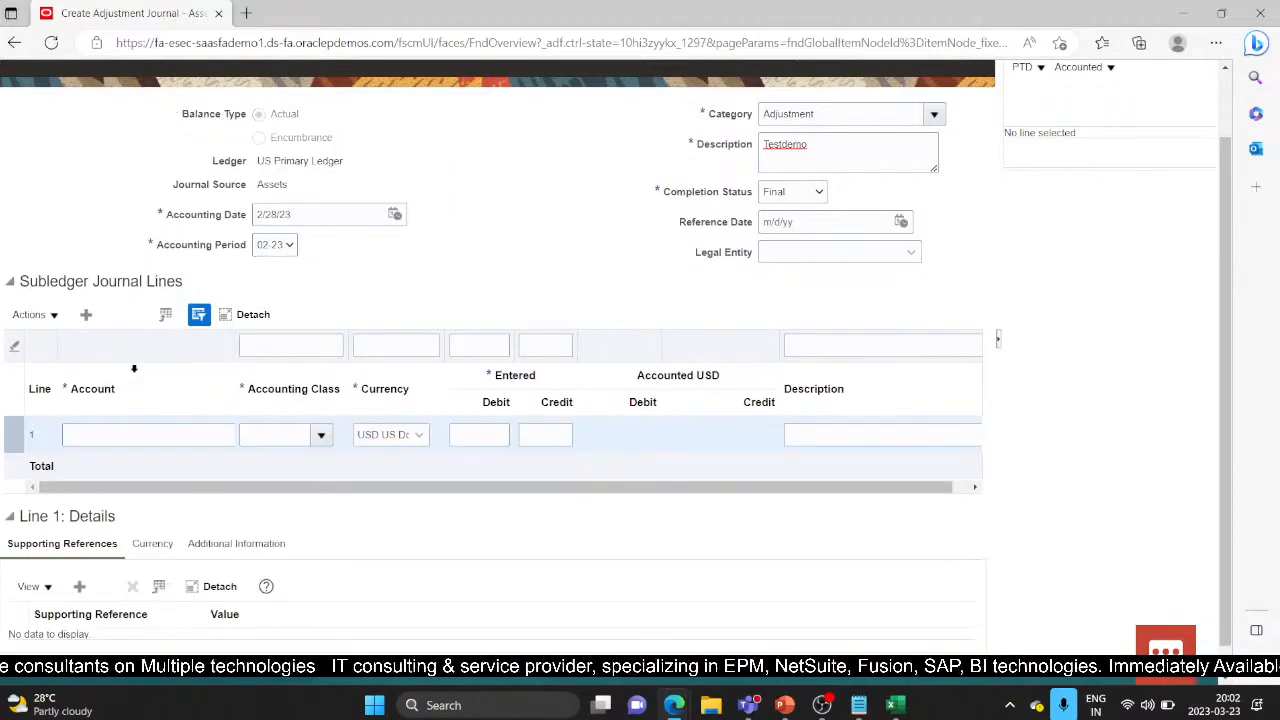
Step: Set line 1's account to 101.10.68120.000.000.000
left_click(184, 436)
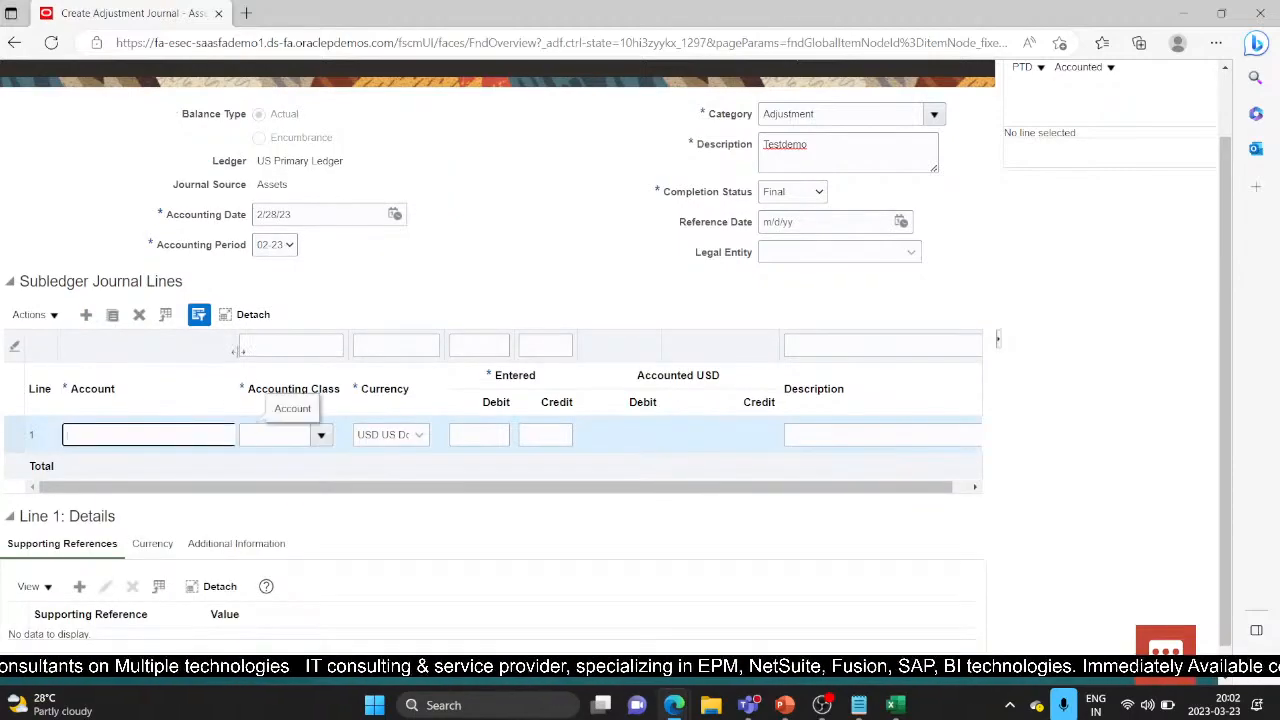
left_click_drag(270, 350, 278, 350)
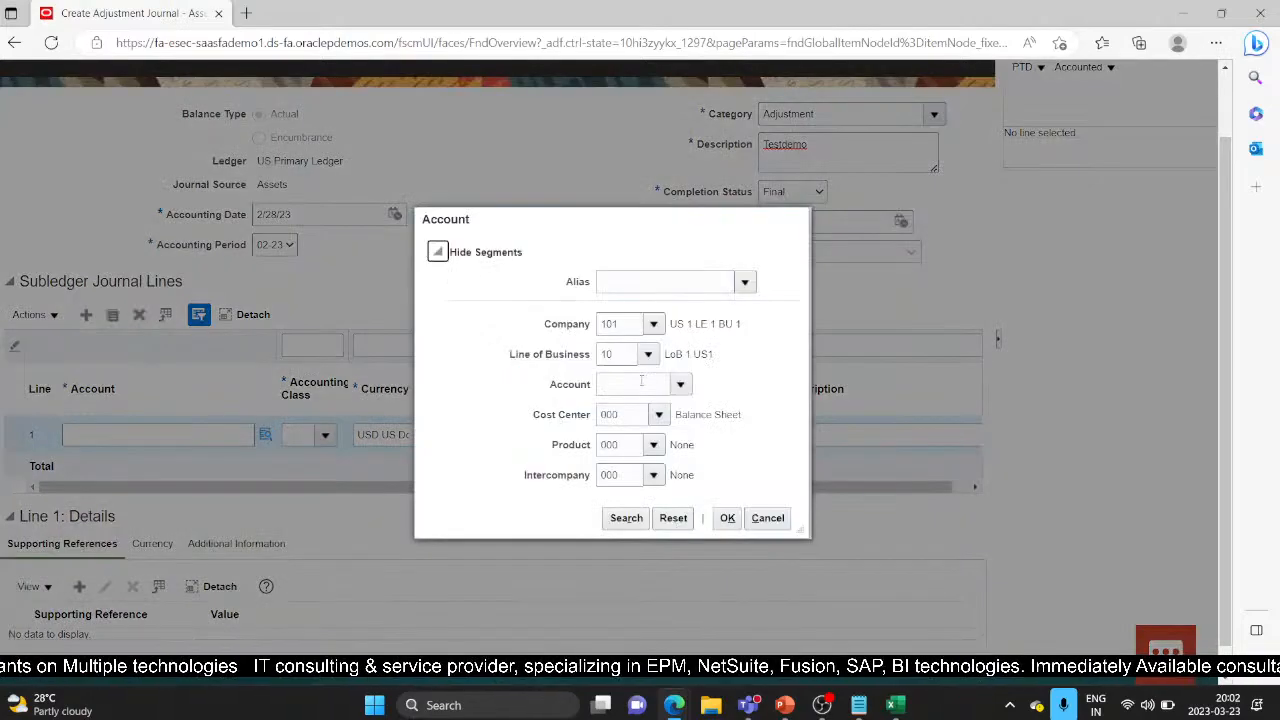
left_click(616, 382)
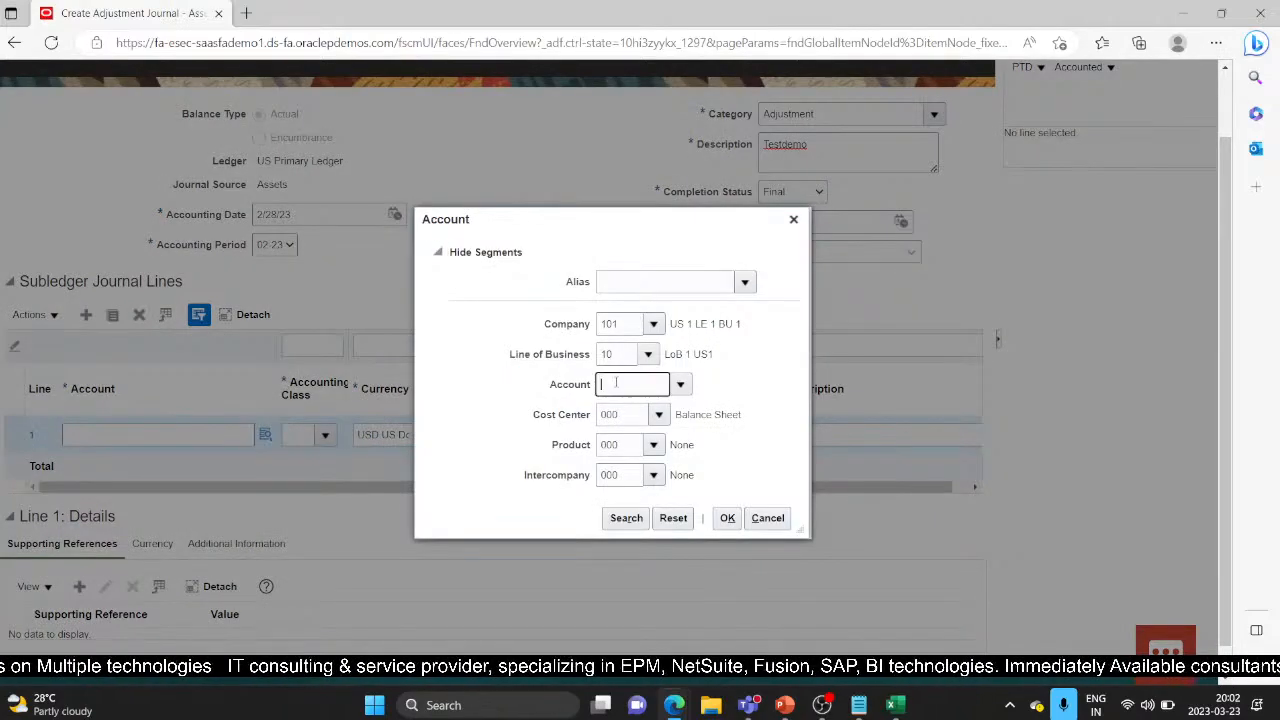
type("68")
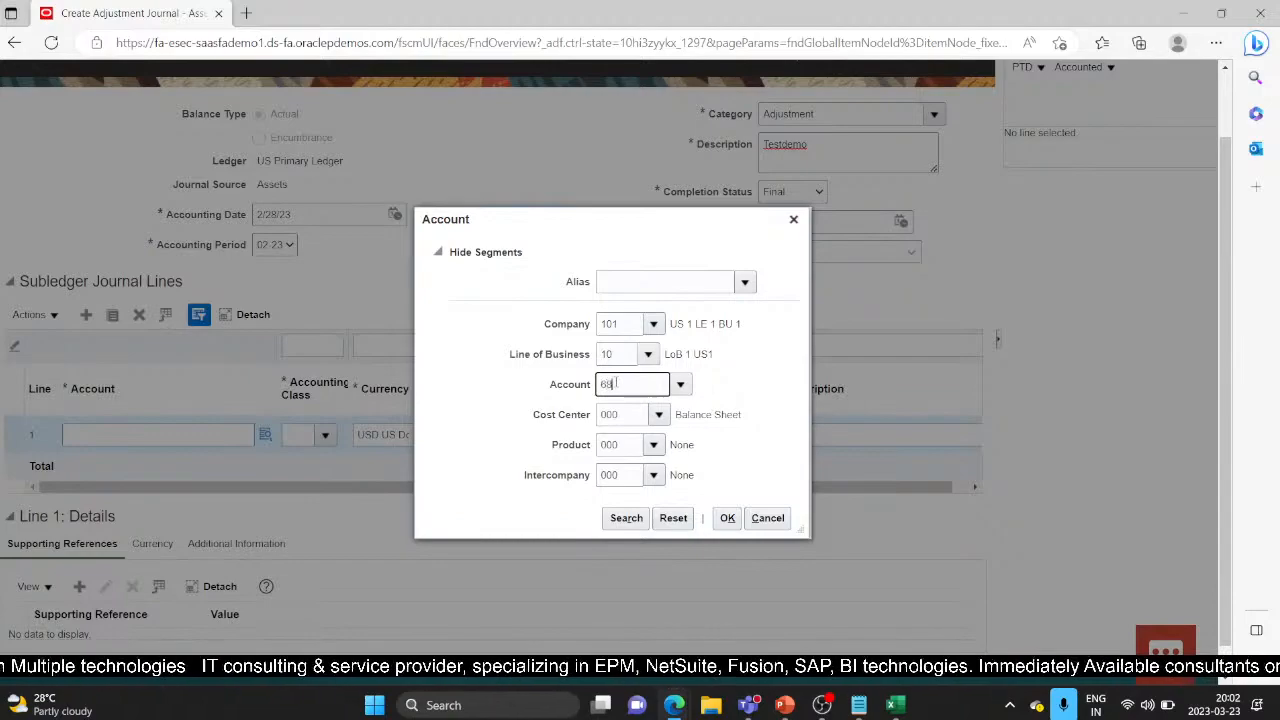
type("110")
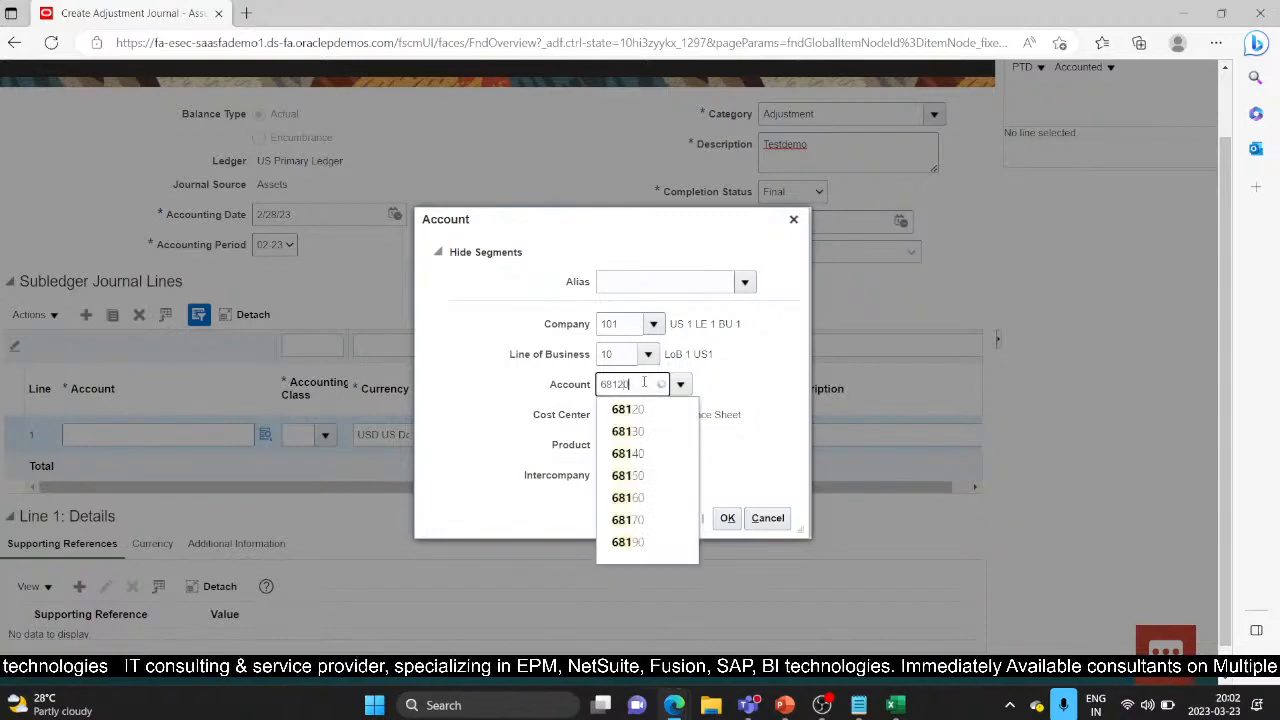
left_click(657, 413)
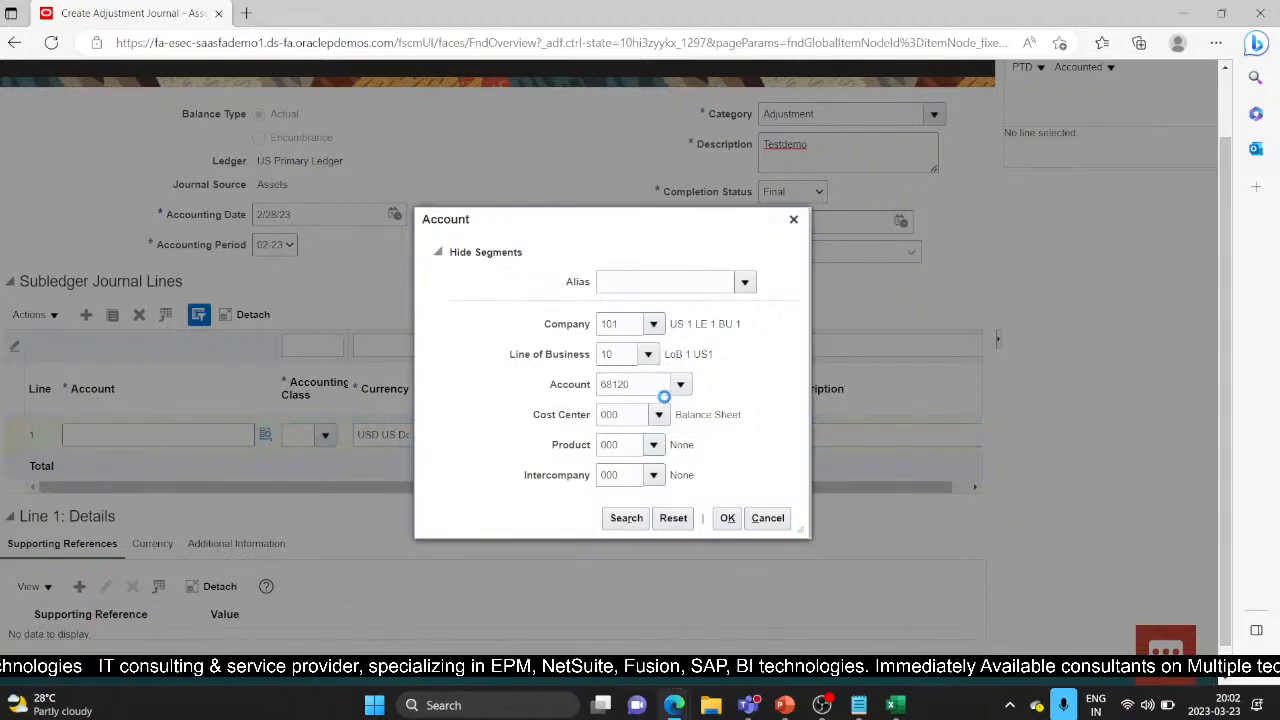
left_click(727, 518)
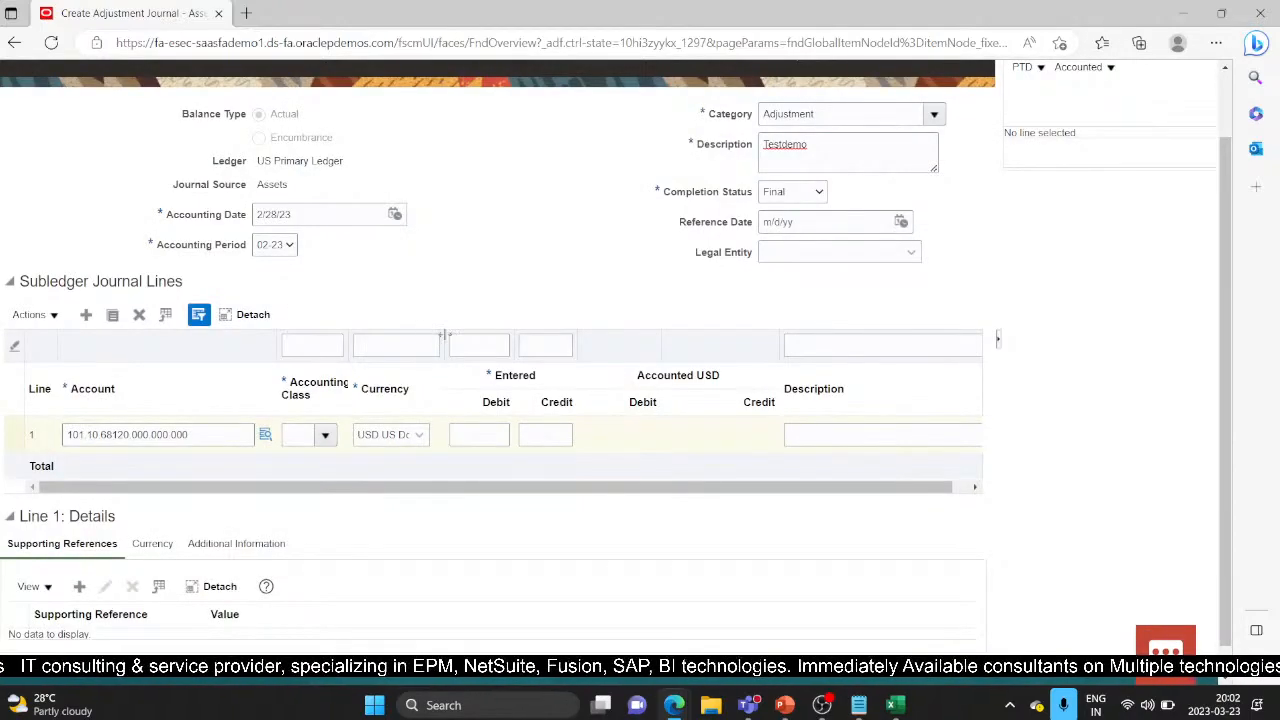
Step: Give the line Adjustment accounting class with a 50.00 credit, and add a blank line
left_click_drag(447, 343, 463, 341)
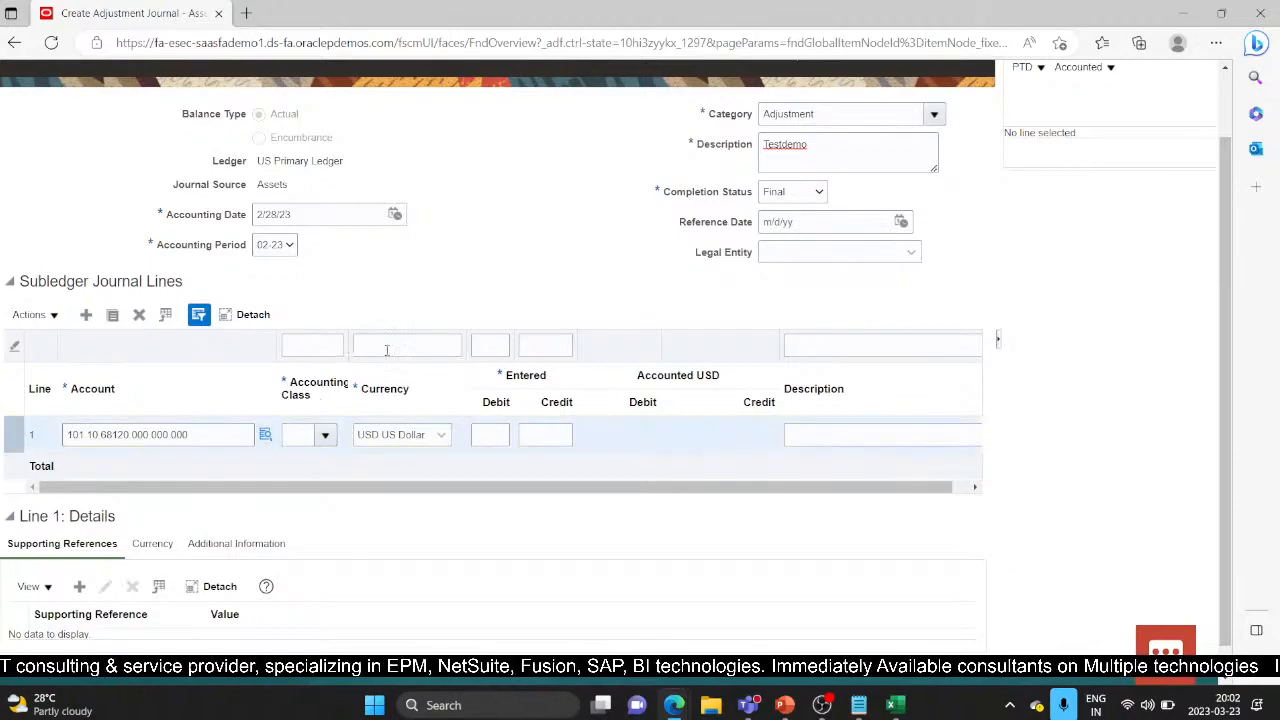
left_click_drag(349, 342, 405, 342)
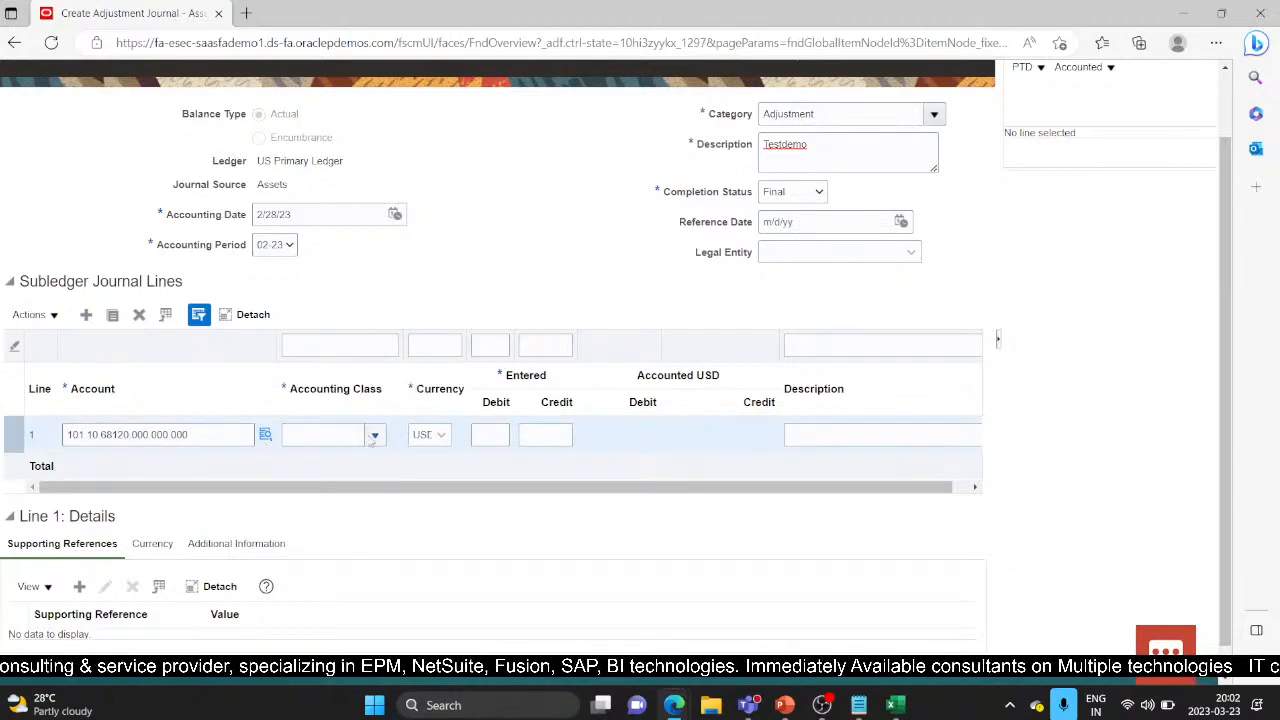
left_click(375, 436)
scroll(320, 262, "down", 2)
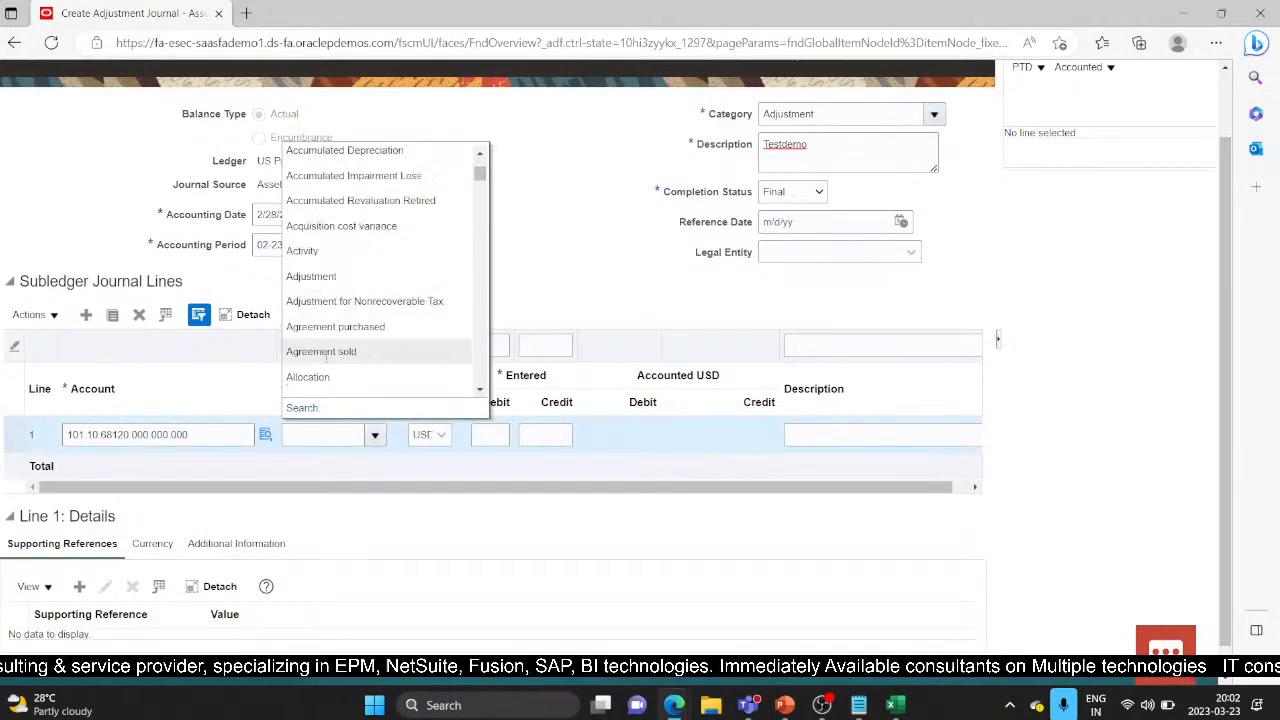
left_click(313, 276)
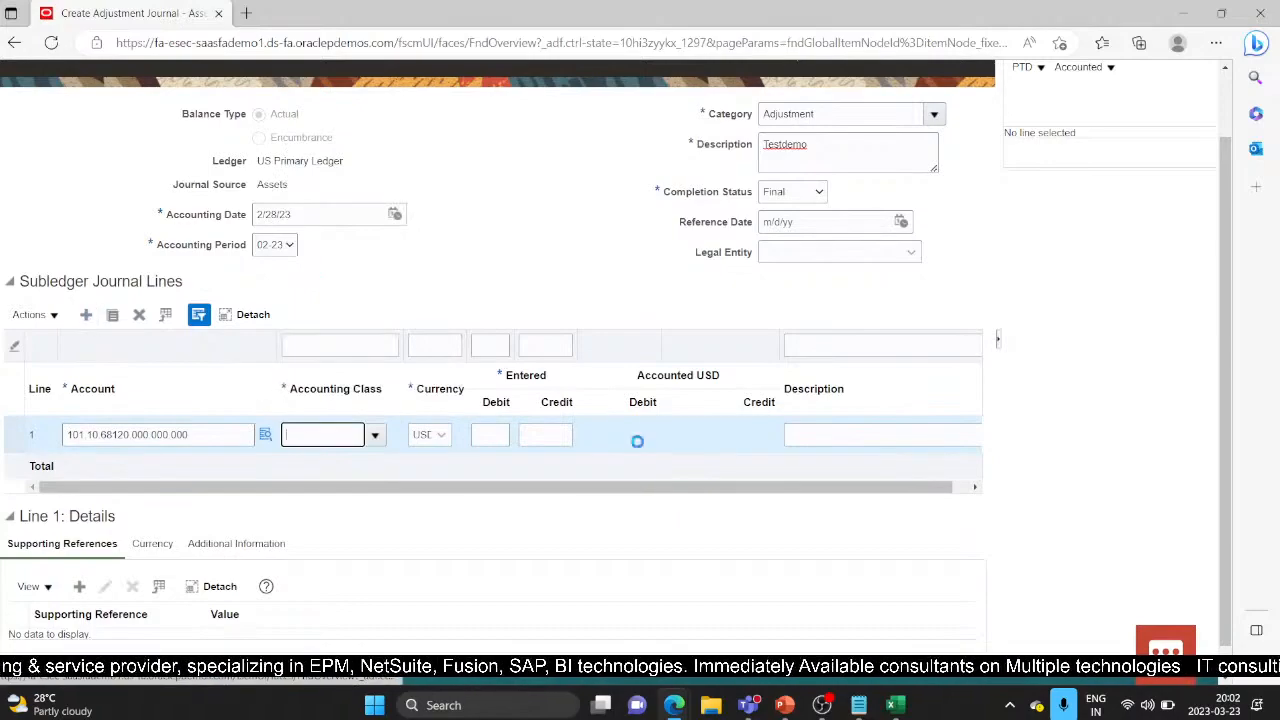
left_click(505, 436)
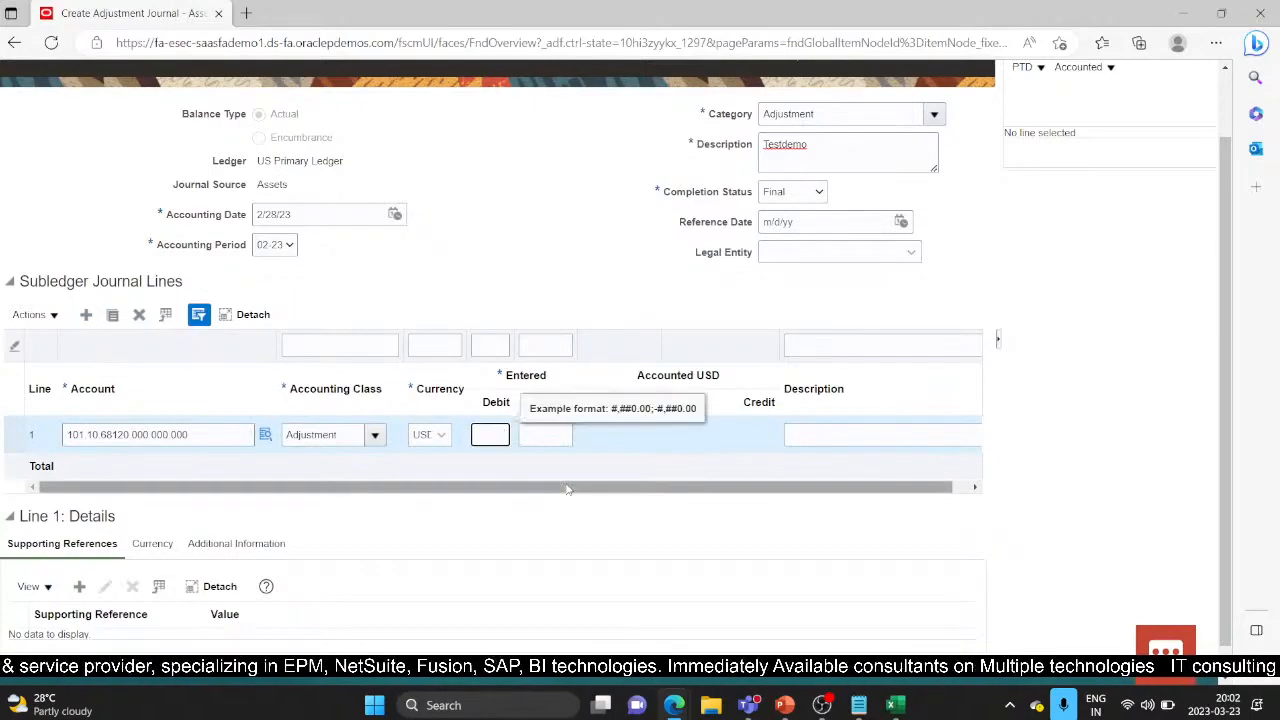
key("Tab")
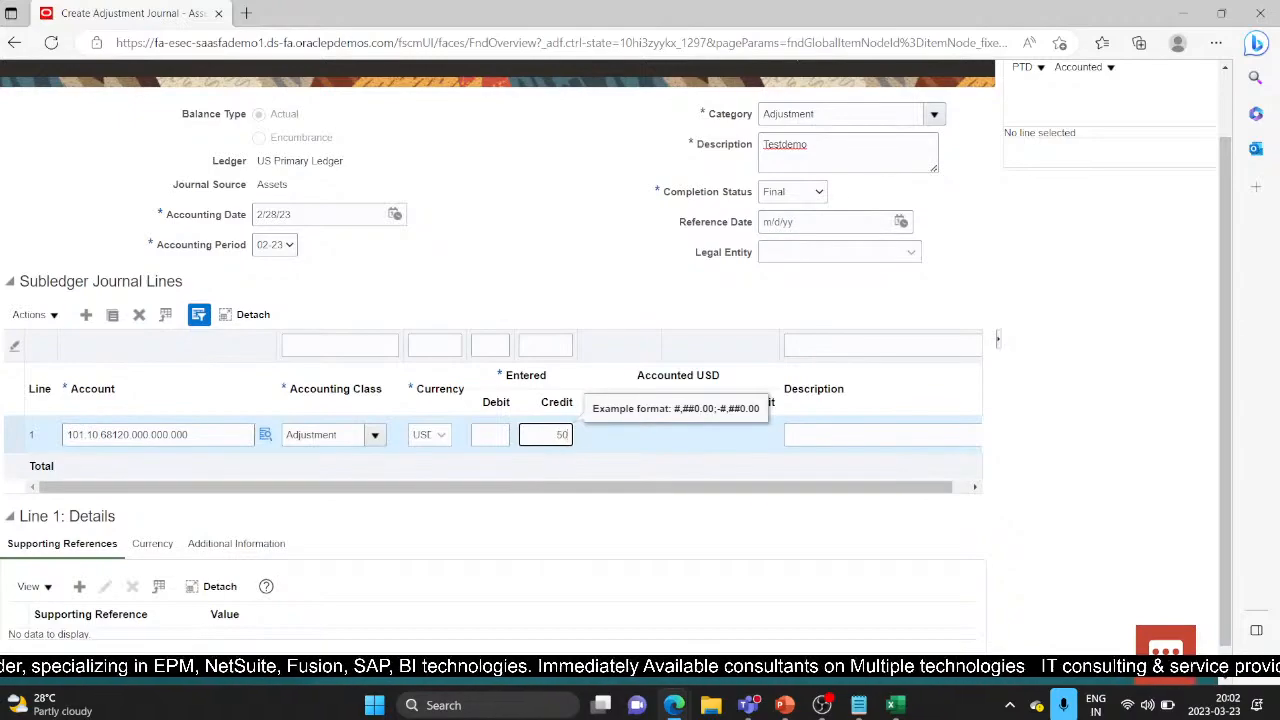
left_click(87, 315)
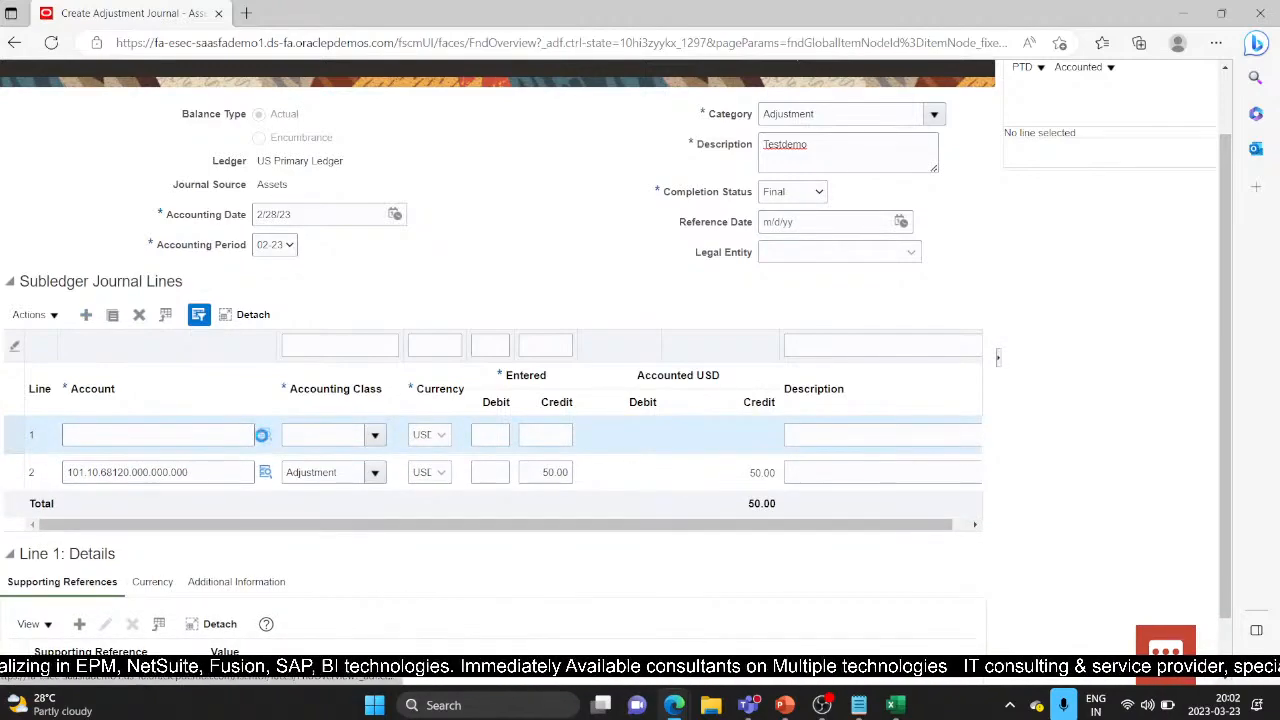
Step: Set the new line's account to 16800 Depreciation Reserve Adjustment (101.10.16800.000.000.000)
left_click(263, 435)
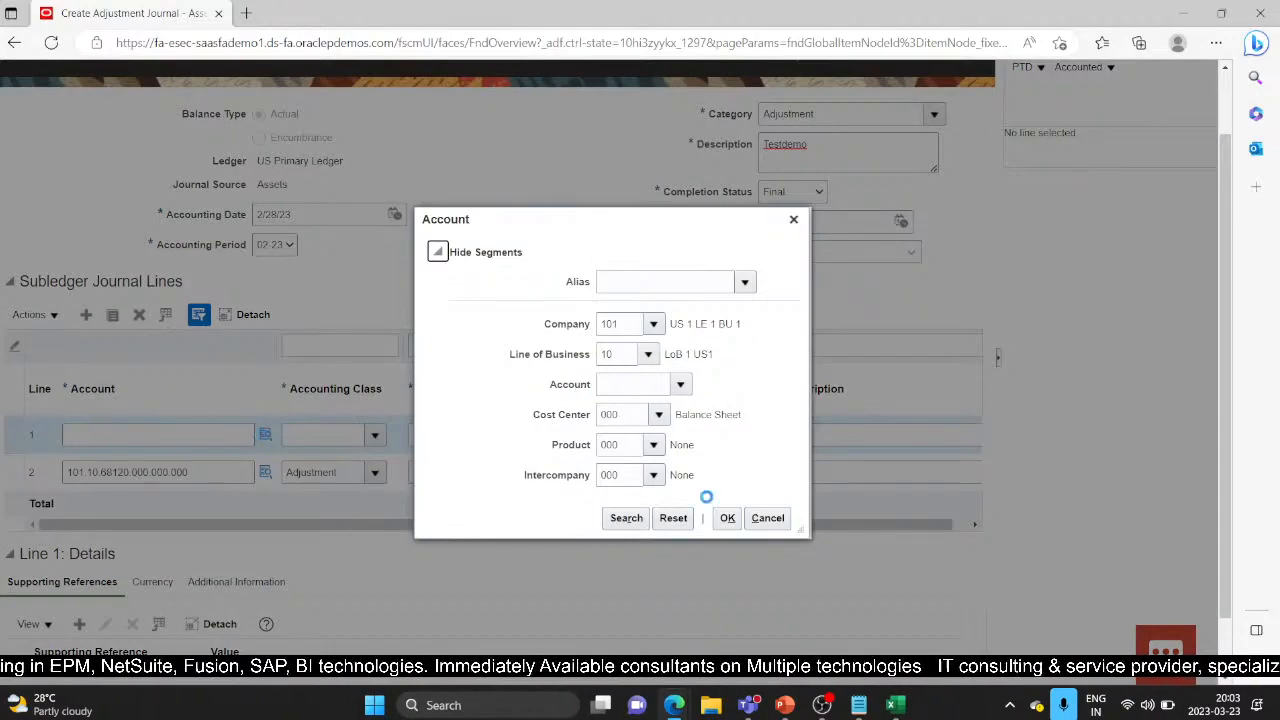
left_click(632, 384)
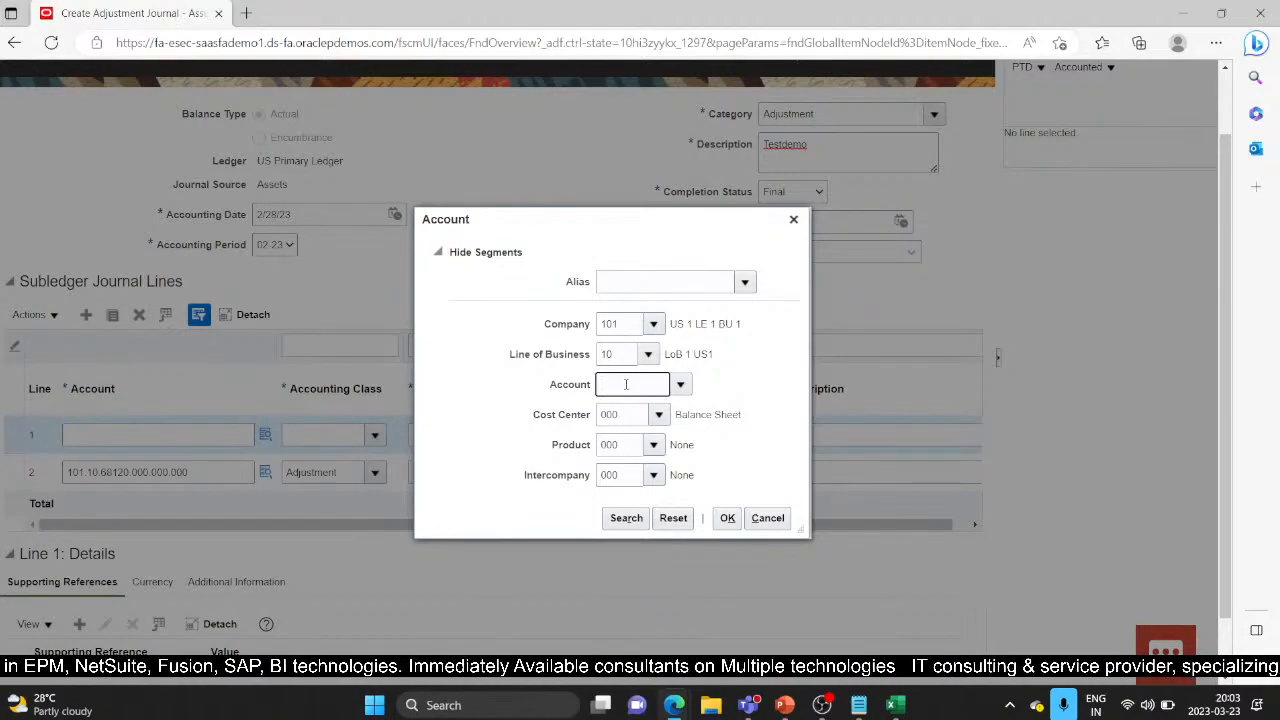
left_click(682, 385)
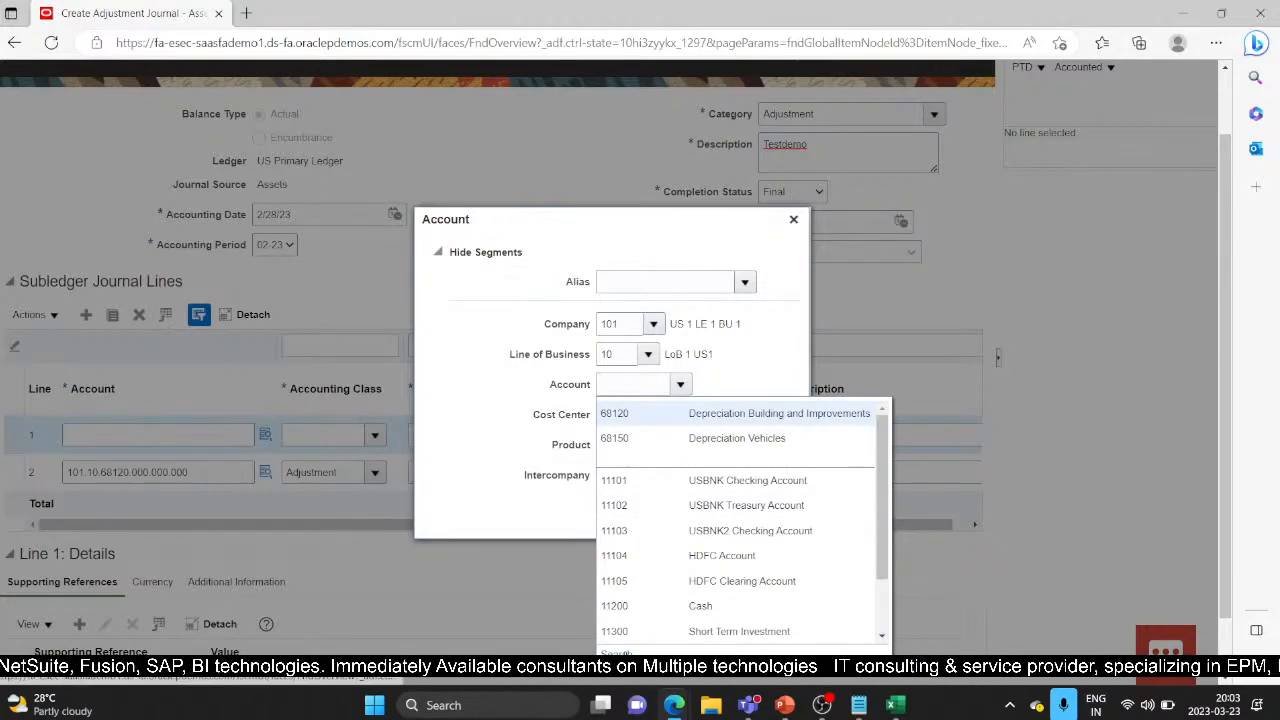
left_click(627, 654)
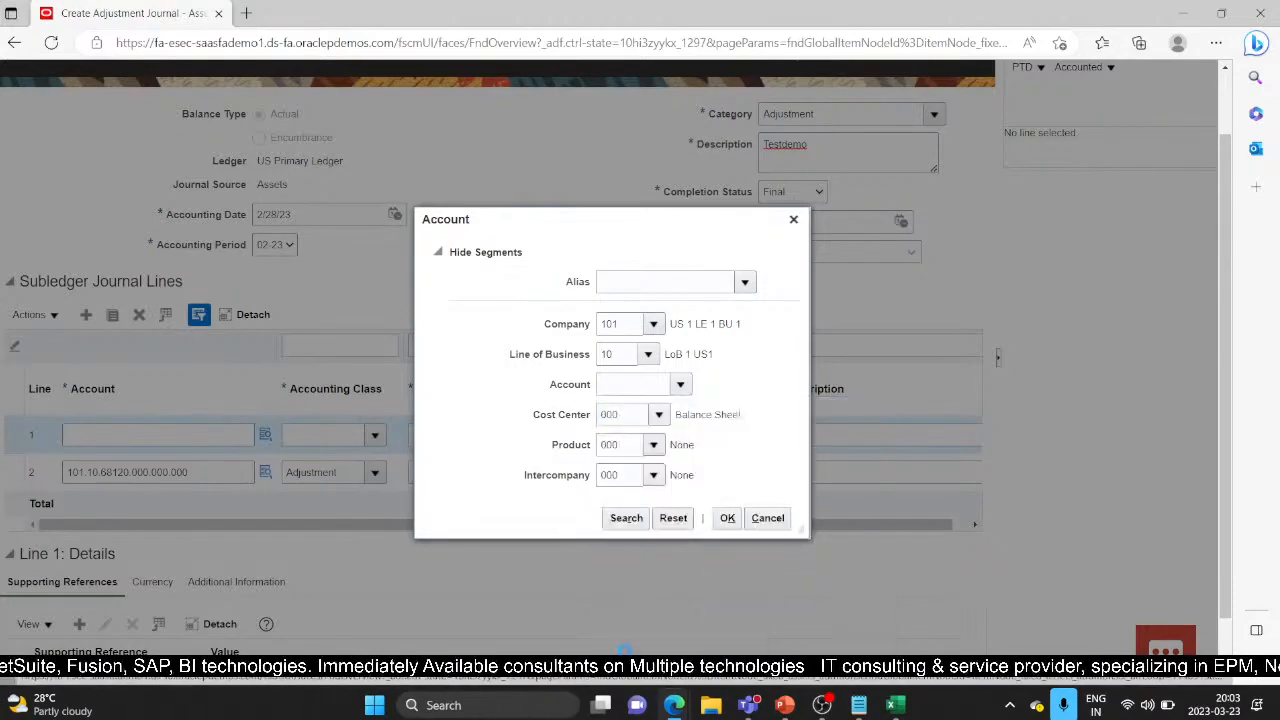
left_click(594, 377)
left_click(588, 341)
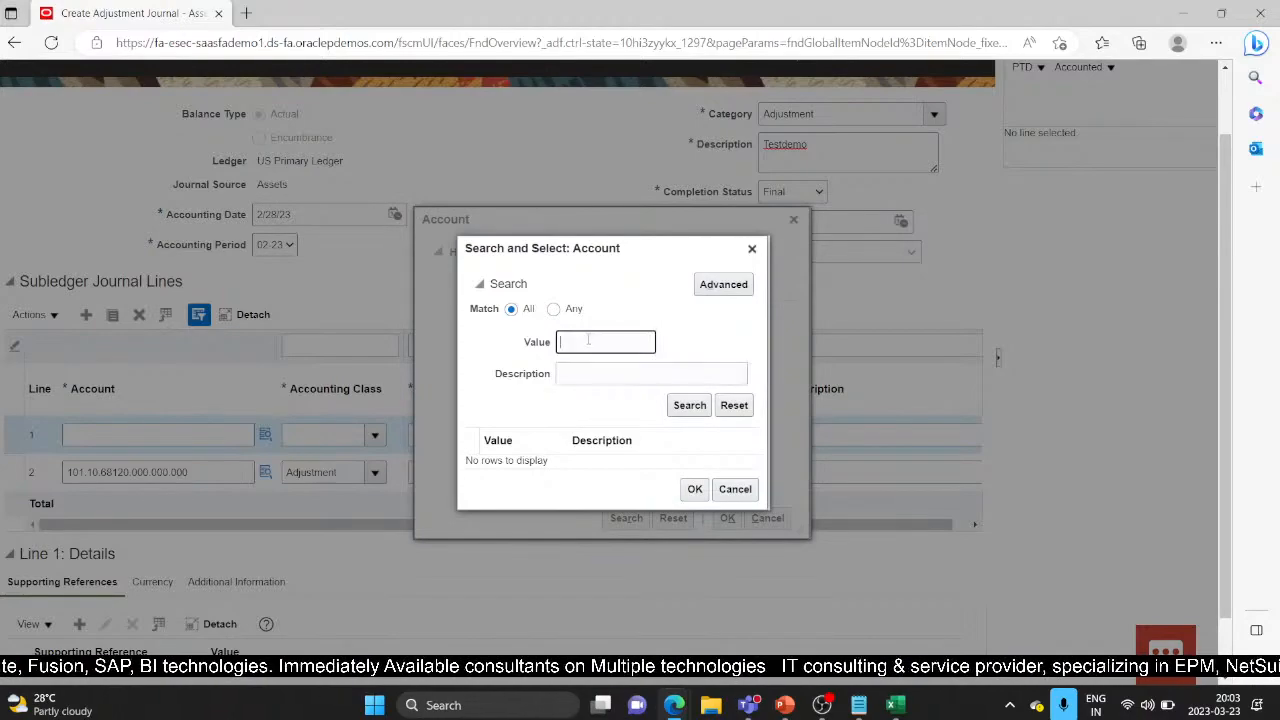
left_click(612, 376)
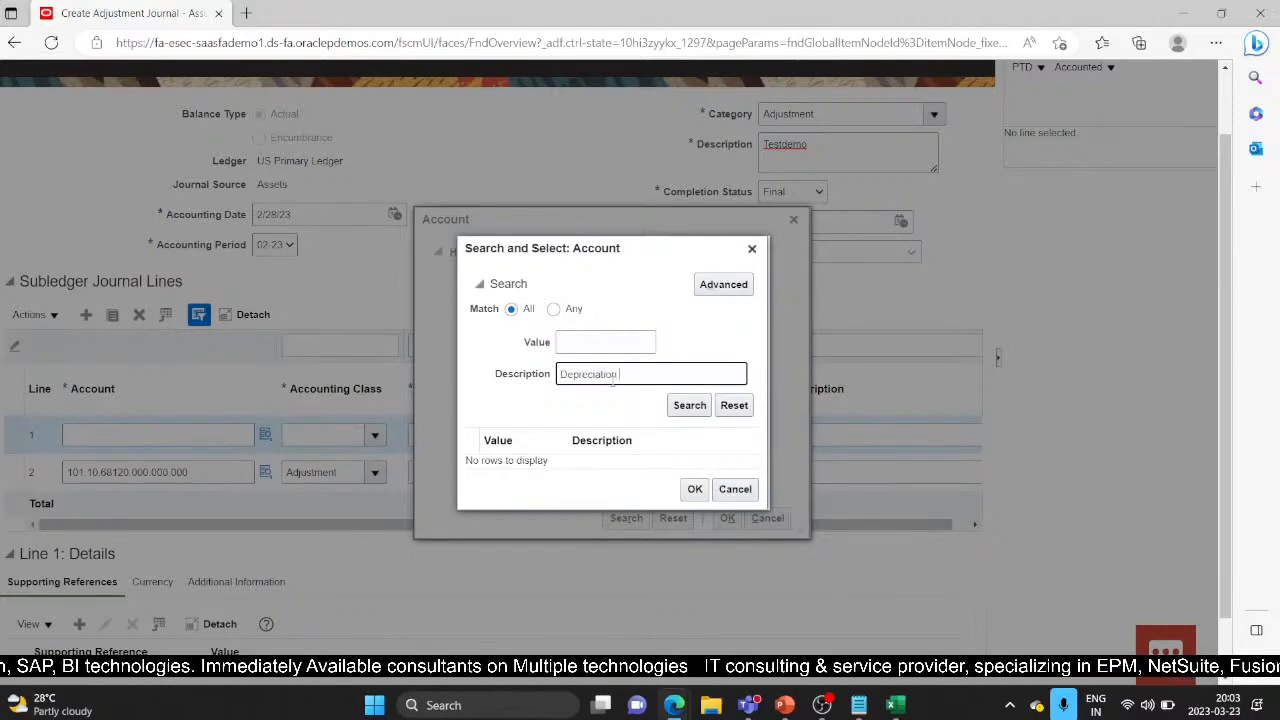
left_click(689, 405)
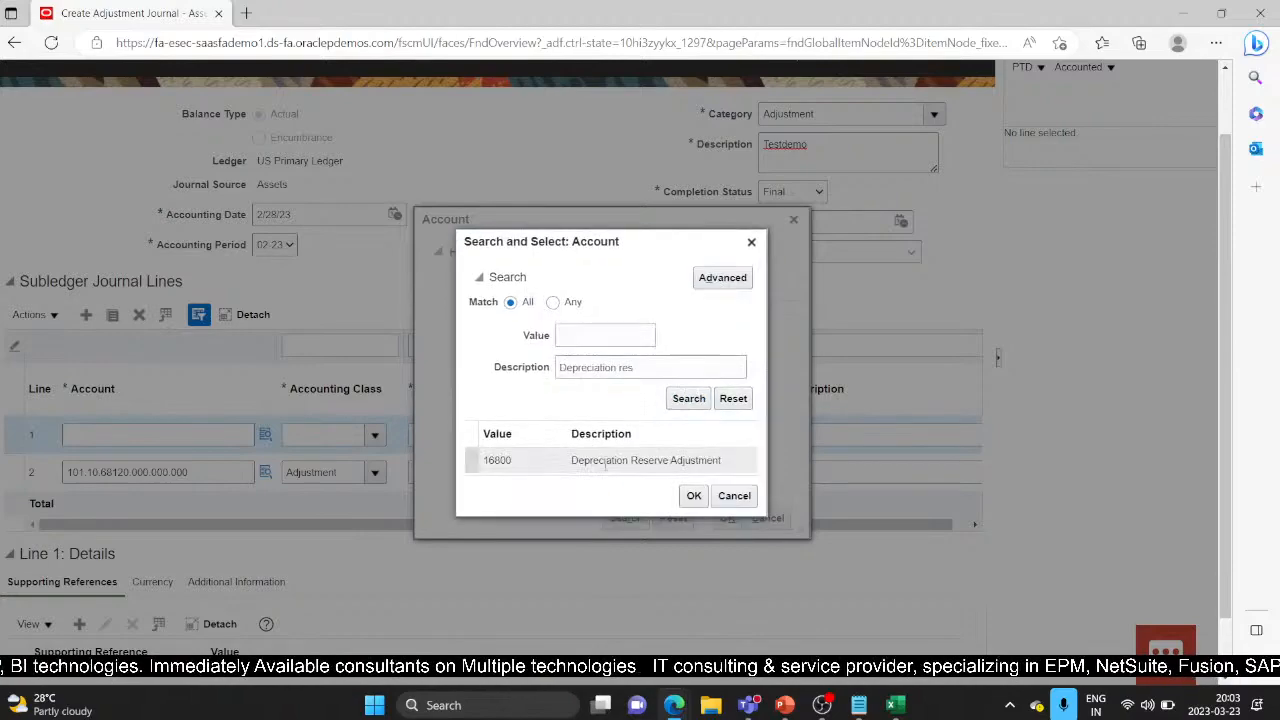
left_click(694, 489)
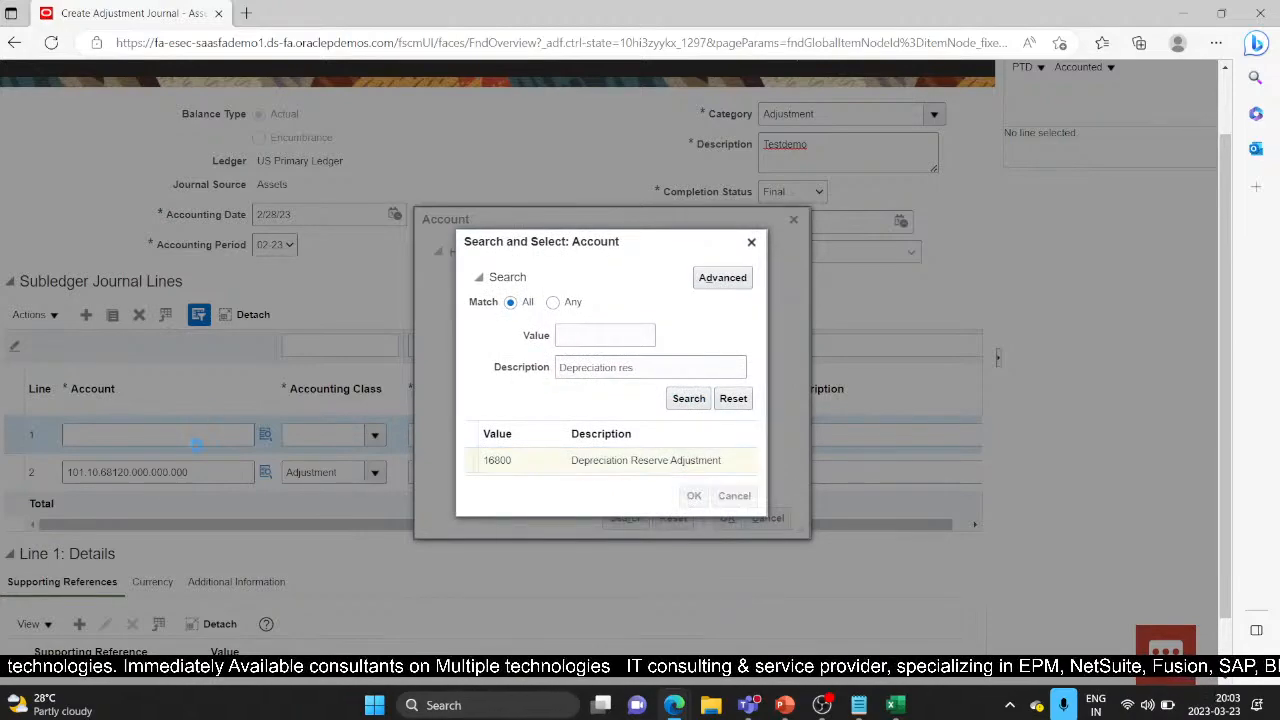
left_click(727, 517)
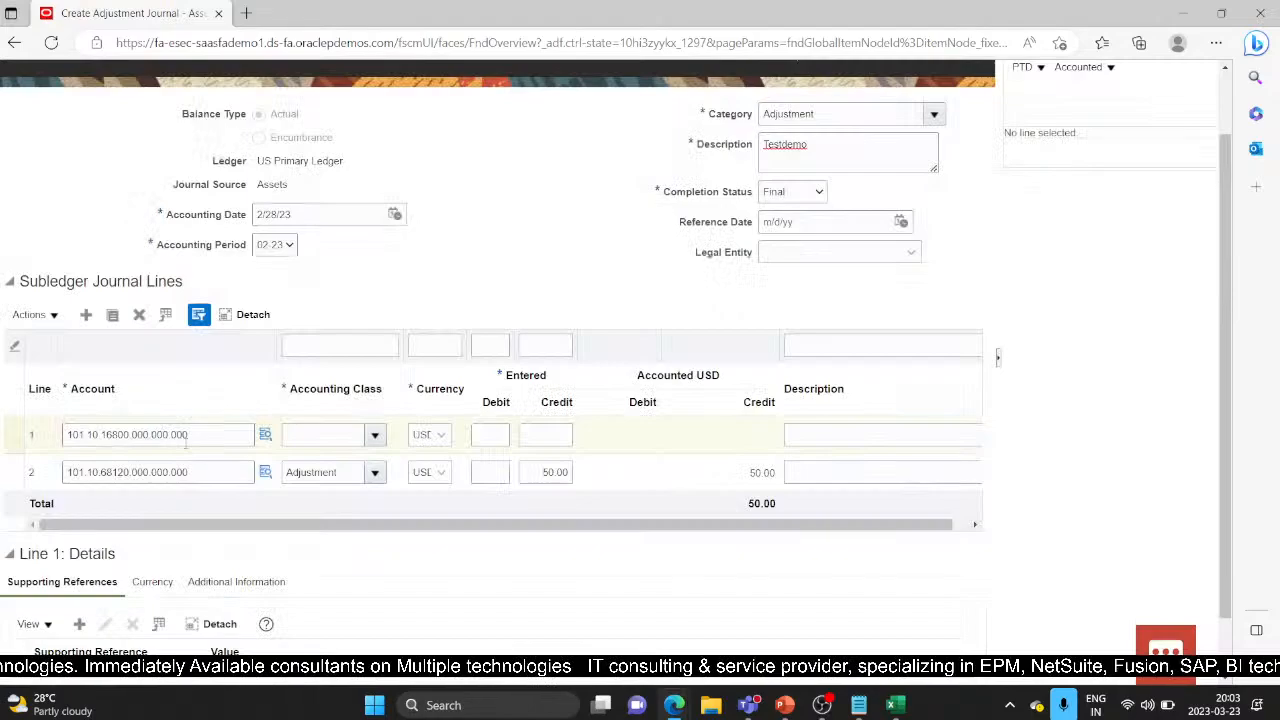
Step: Give the line Adjustment class and a 50 debit, then save the balanced journal
left_click(376, 438)
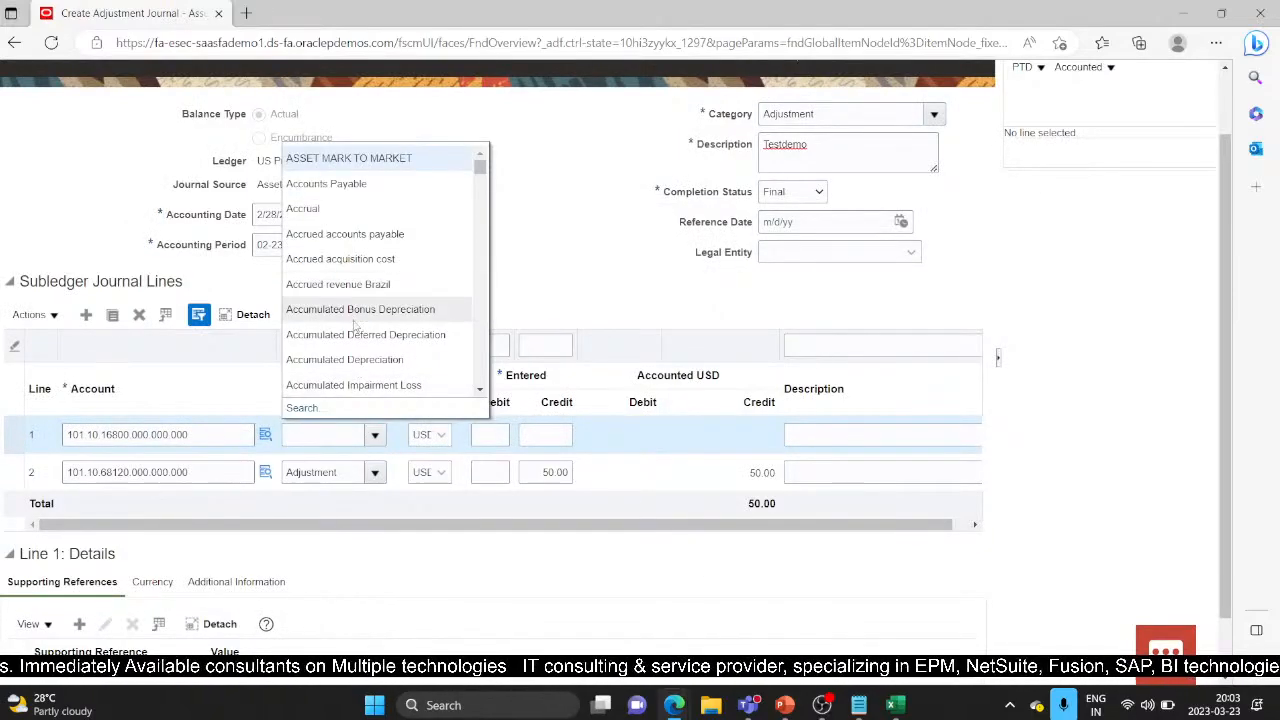
scroll(350, 370, "down", 1)
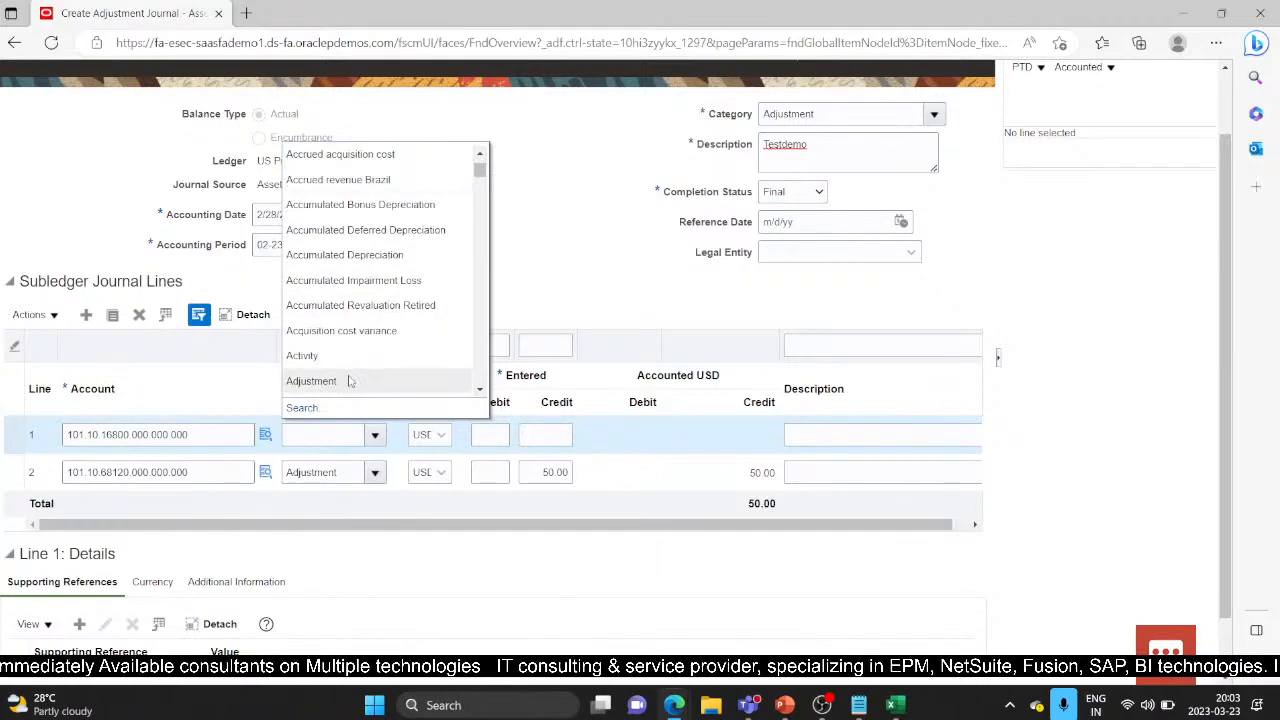
left_click(350, 380)
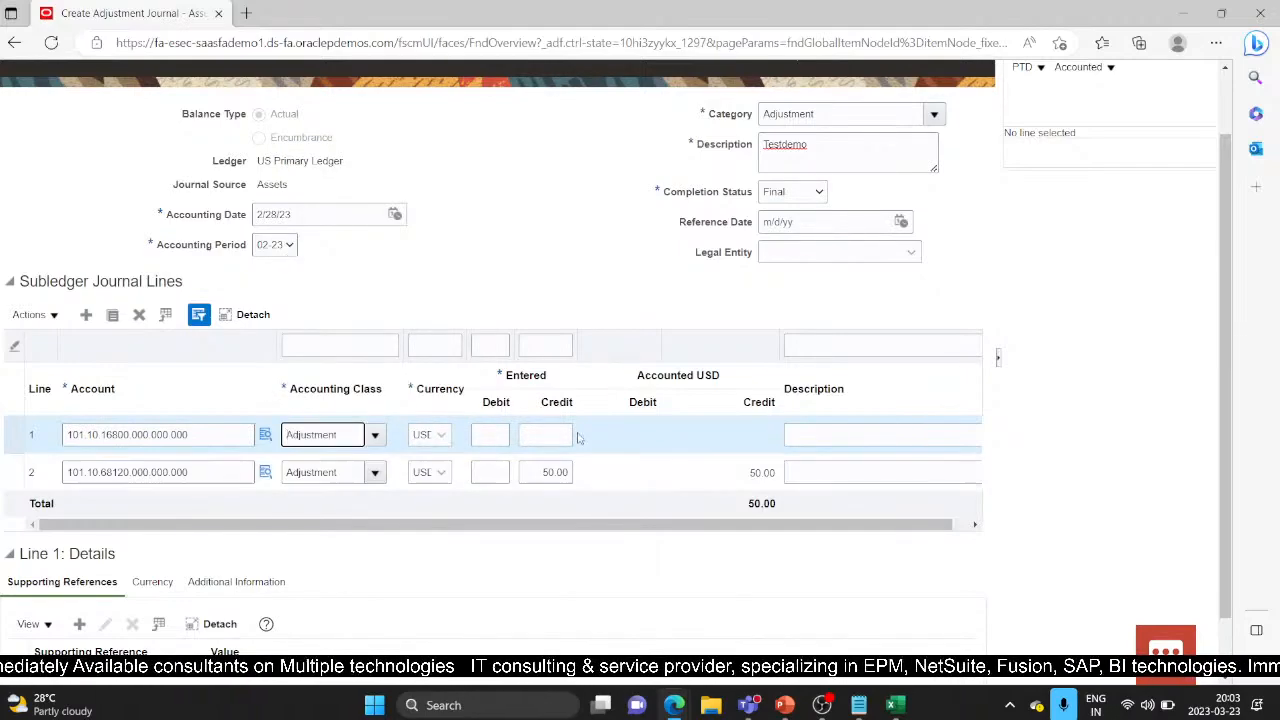
left_click(494, 434)
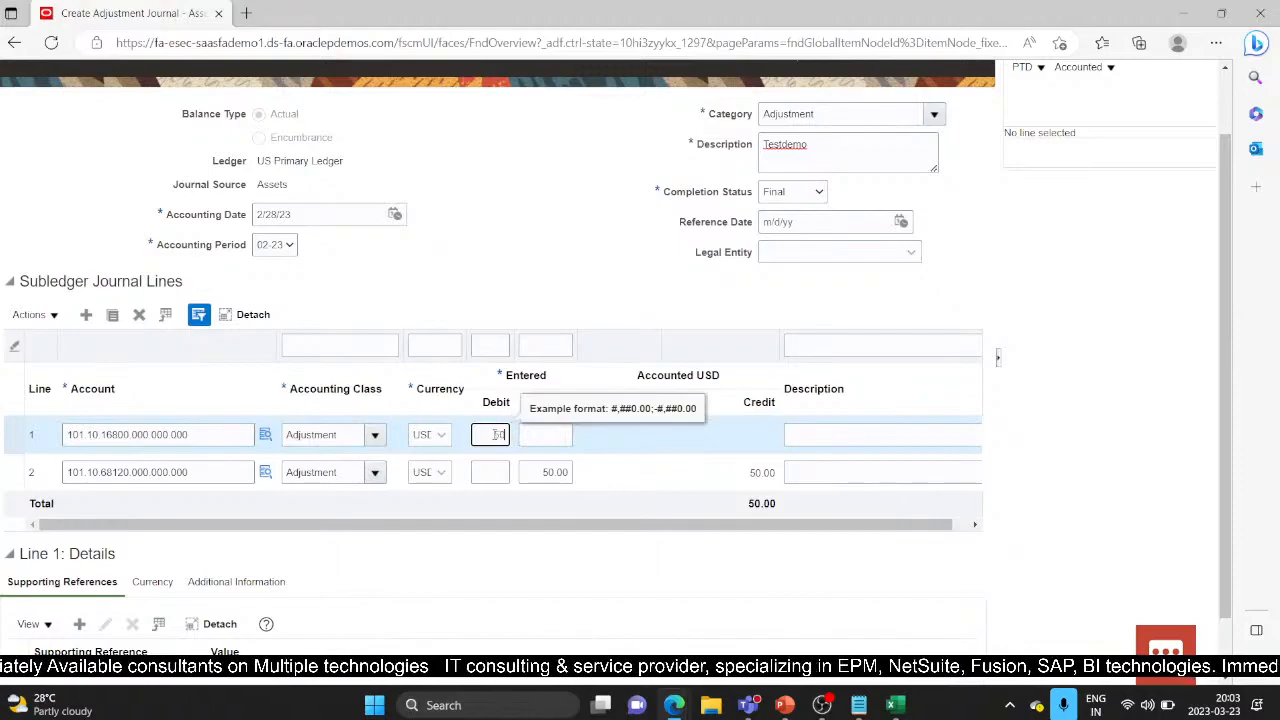
type("50")
left_click(601, 293)
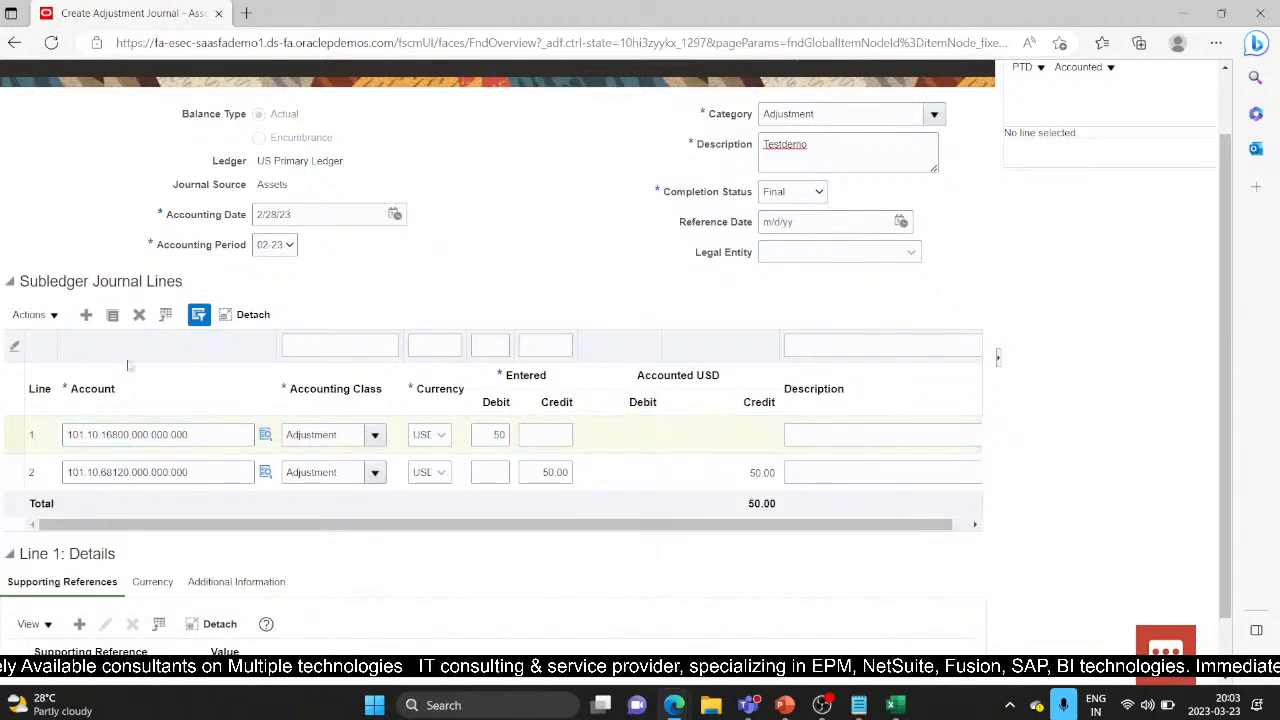
scroll(170, 420, "down", 1)
scroll(103, 408, "up", 1)
scroll(80, 500, "down", 1)
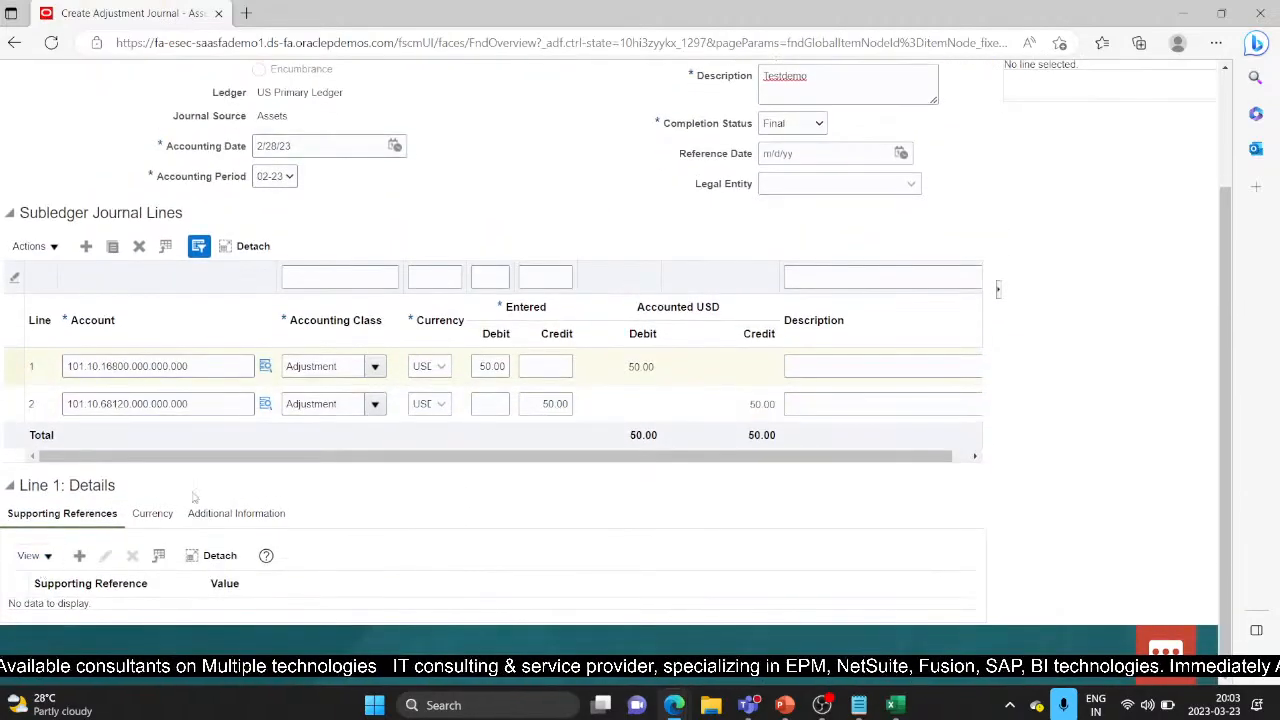
scroll(605, 470, "up", 2)
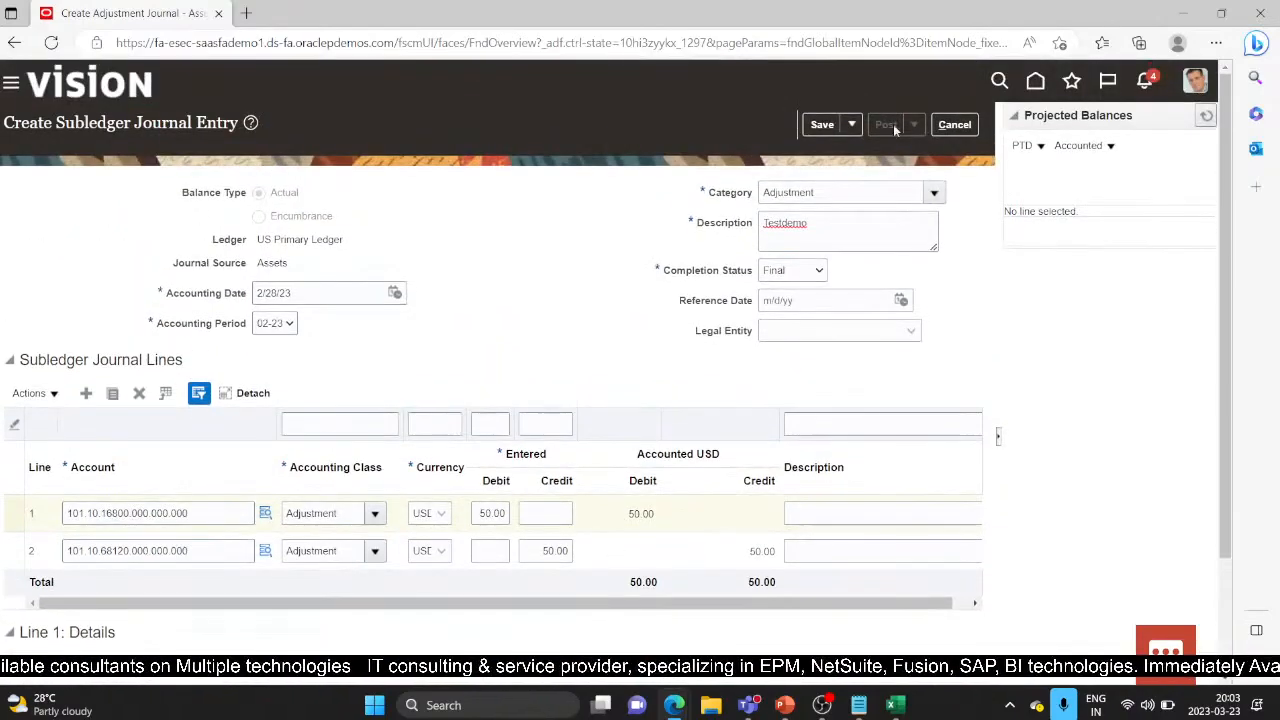
left_click(820, 128)
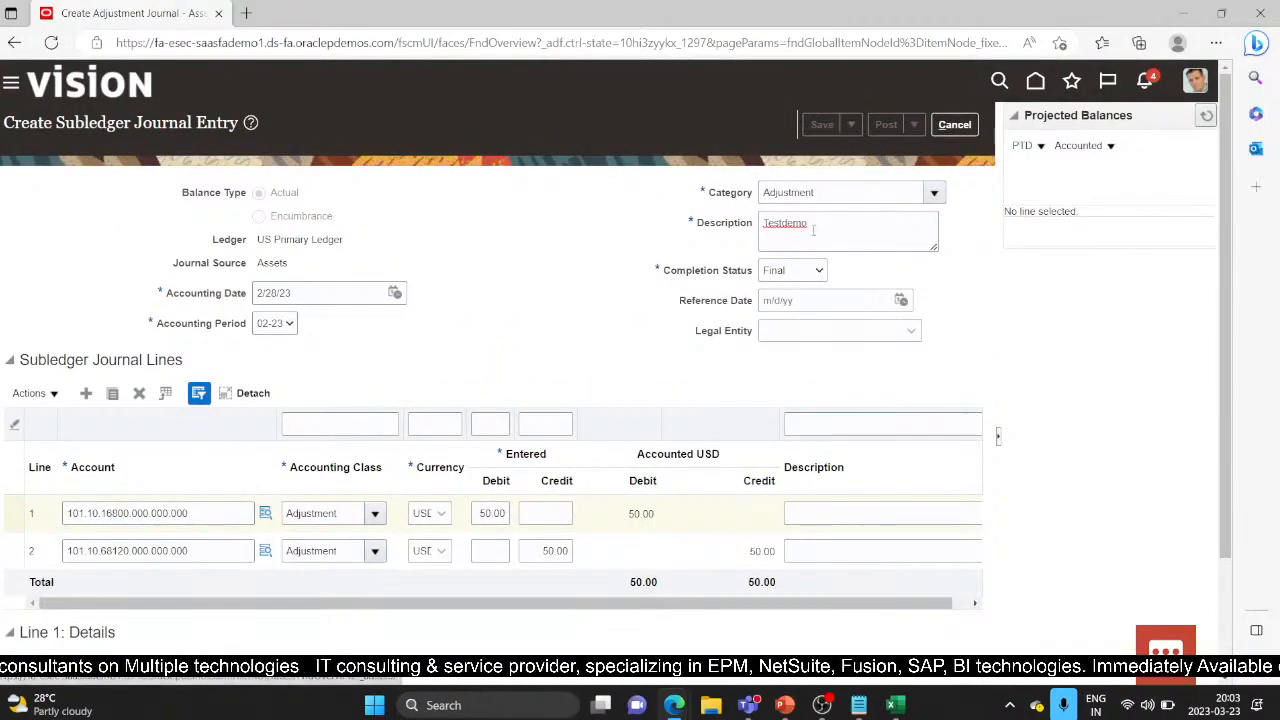
Step: Post the Testdemo journal to the general ledger, acknowledge both messages, and save and close it
mouse_move(716, 279)
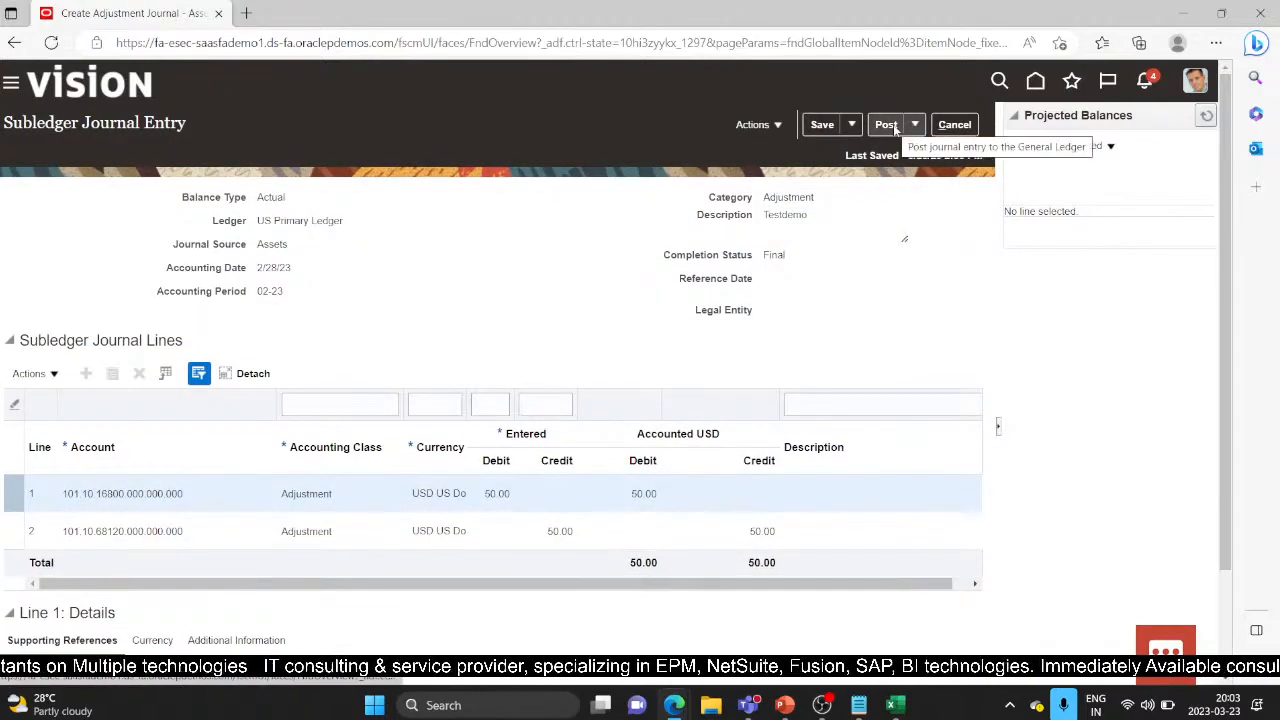
left_click(888, 125)
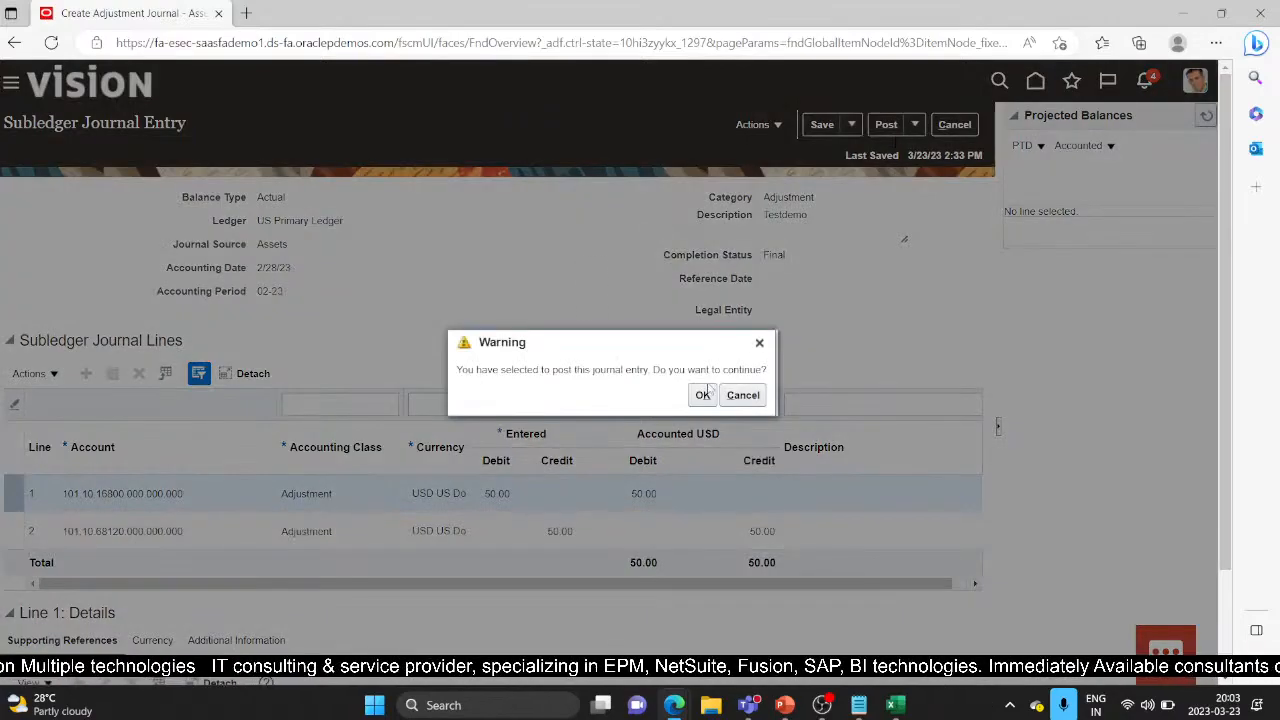
left_click(702, 396)
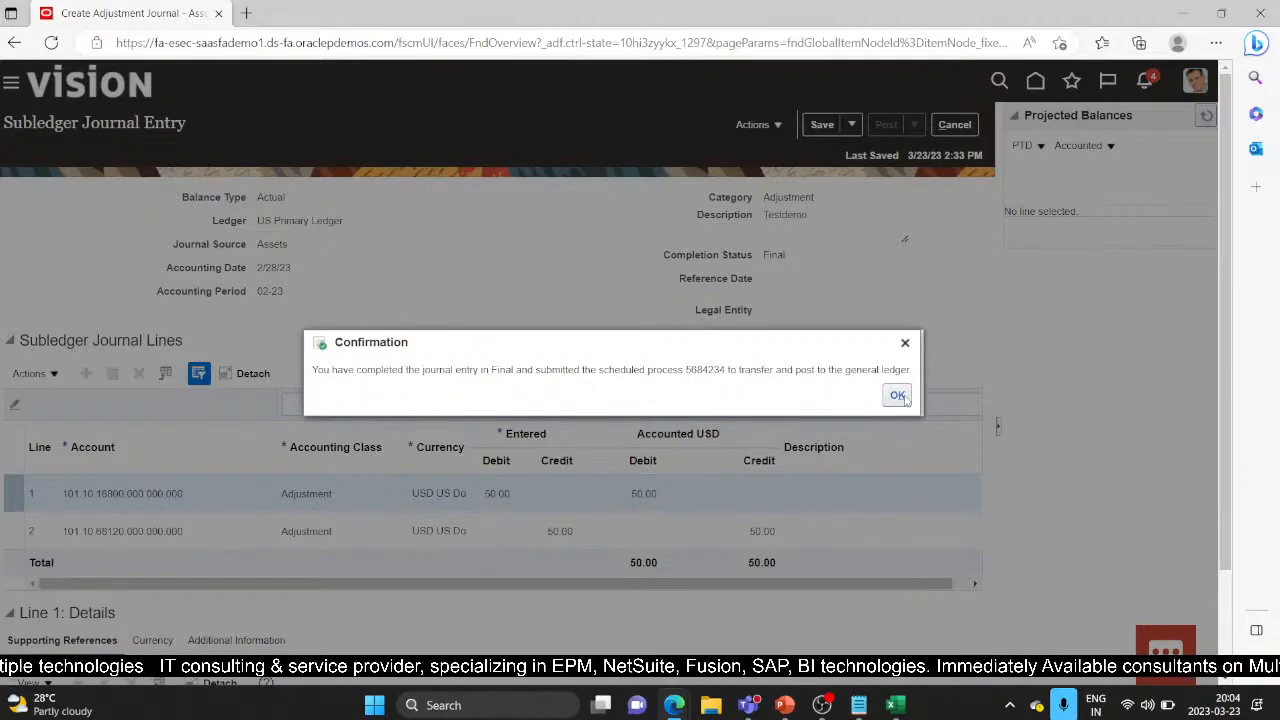
left_click(898, 396)
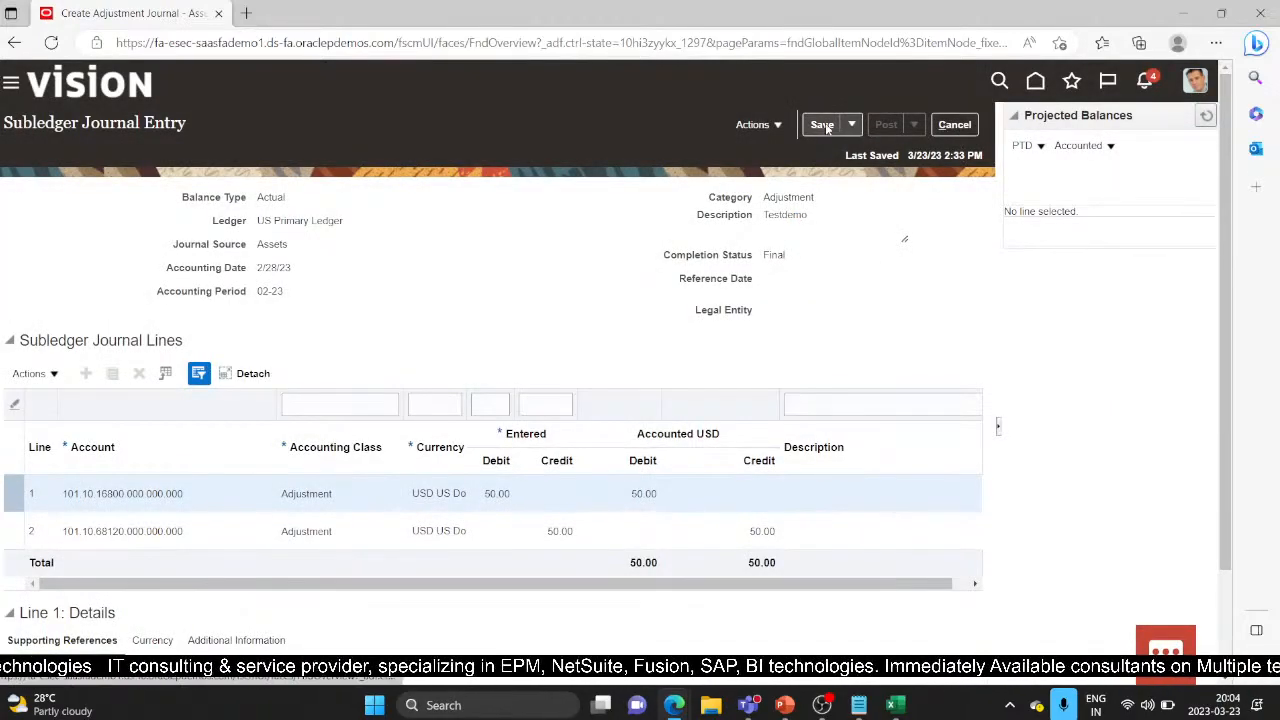
left_click(851, 125)
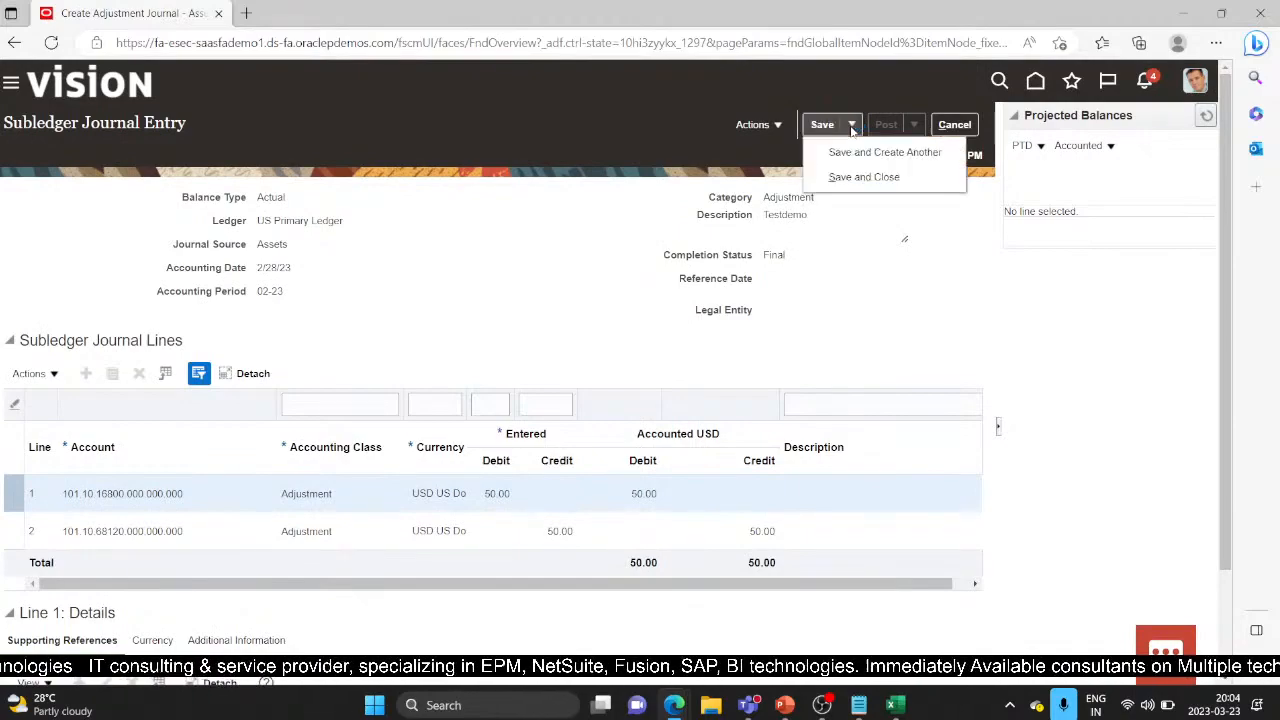
left_click(865, 177)
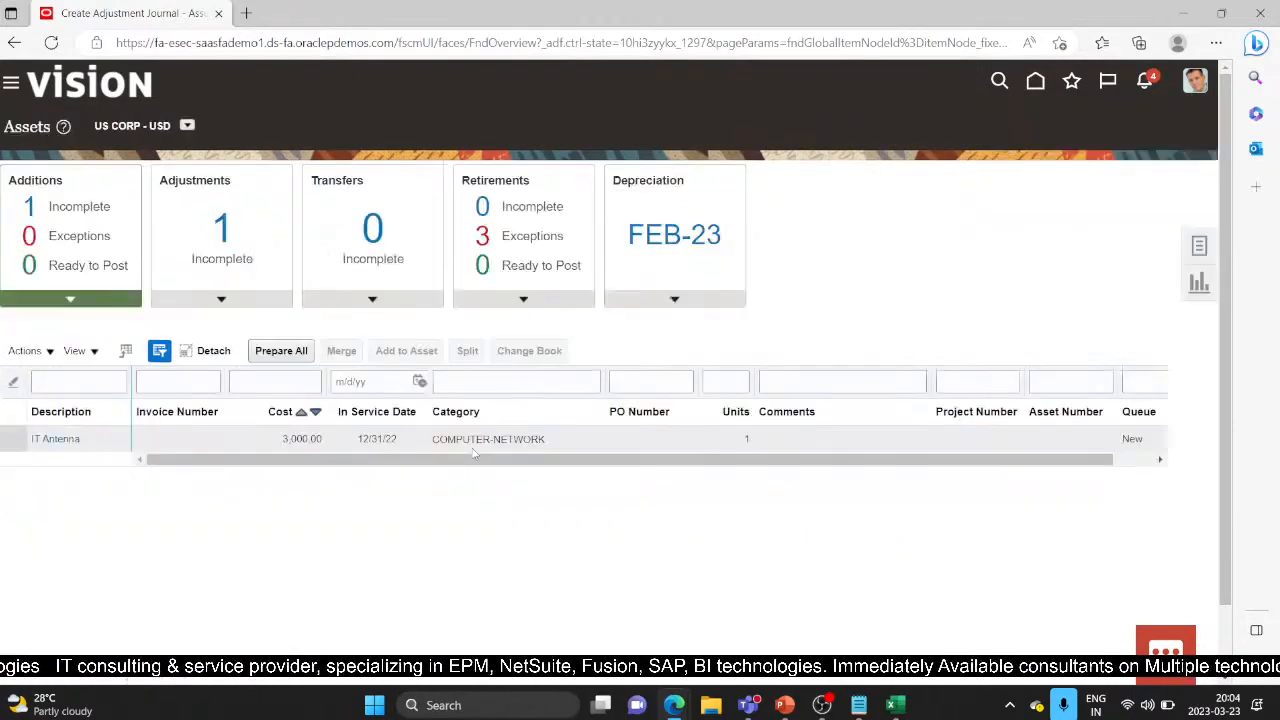
Step: Search Review Journal Entries for US Primary Ledger entries from 1/1/23 to 3/31/23
left_click(1200, 249)
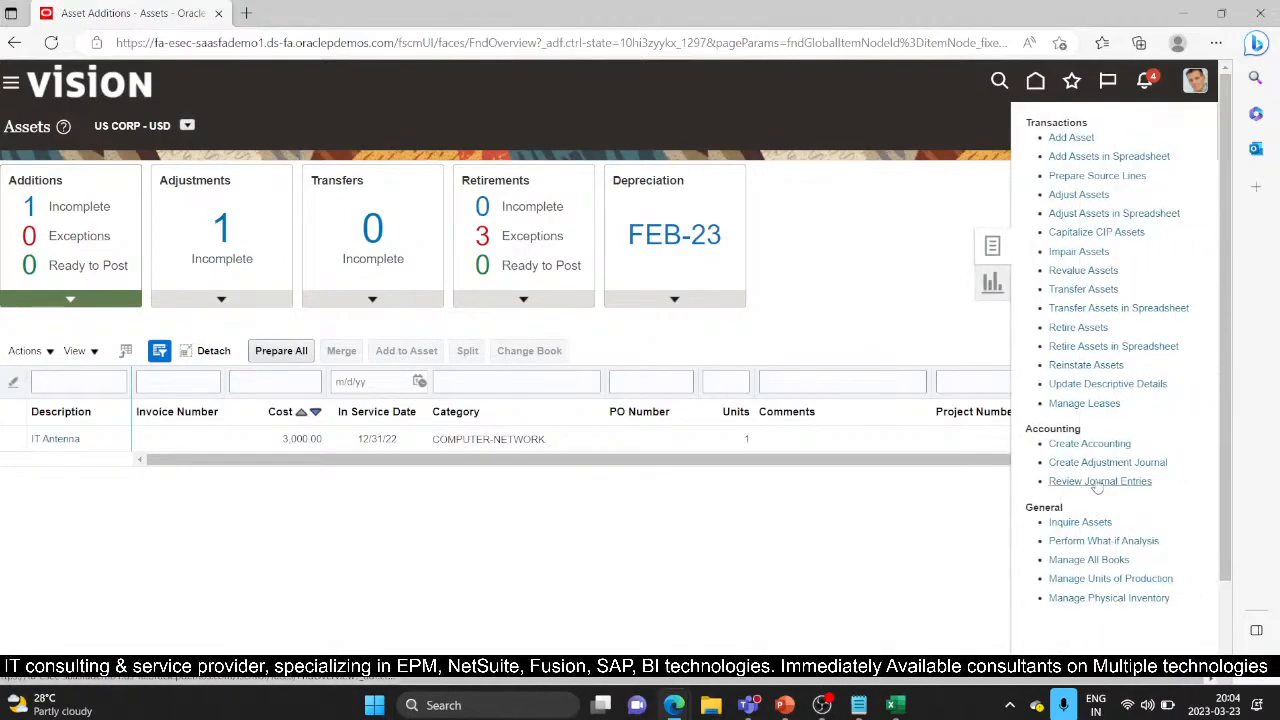
left_click(1095, 481)
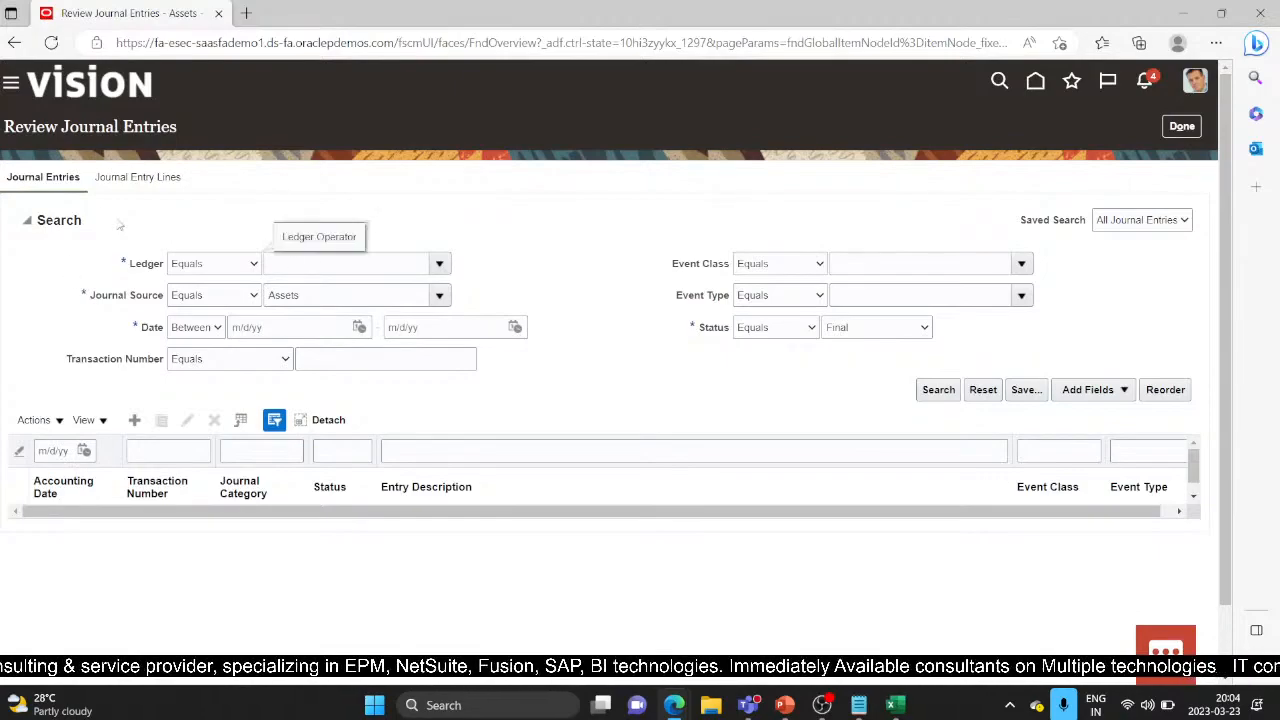
left_click(439, 265)
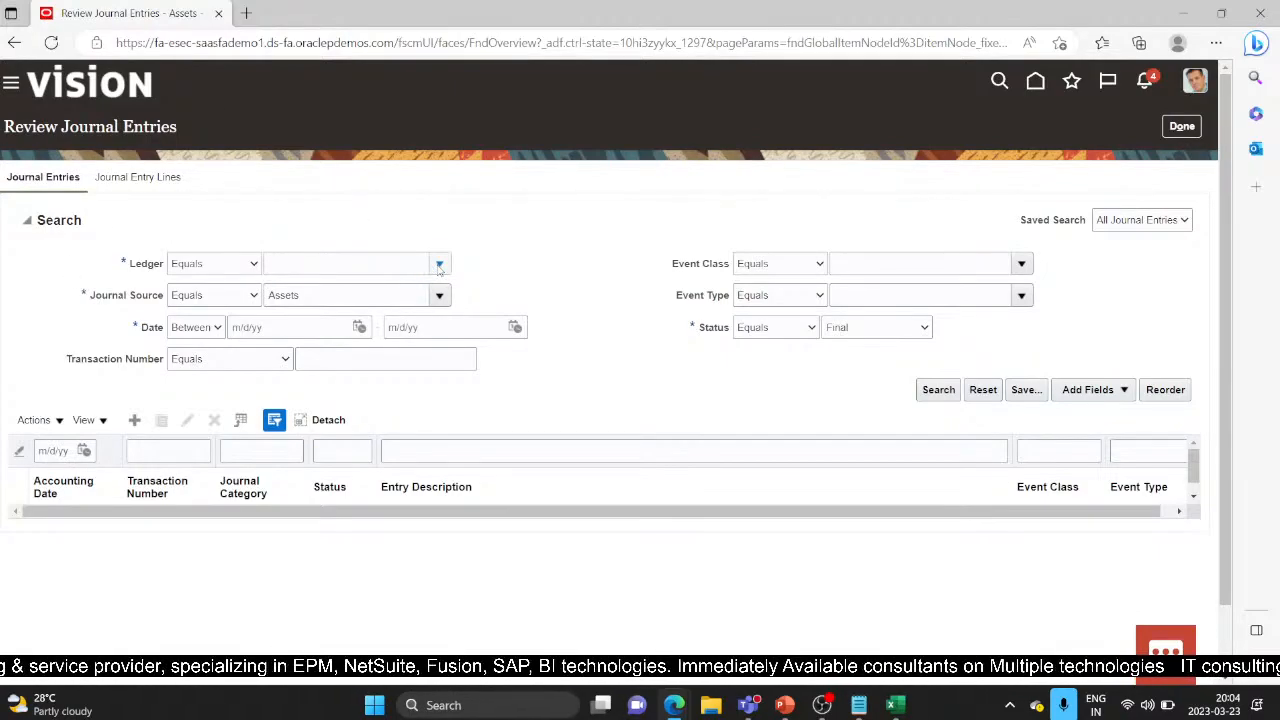
scroll(335, 430, "down", 5)
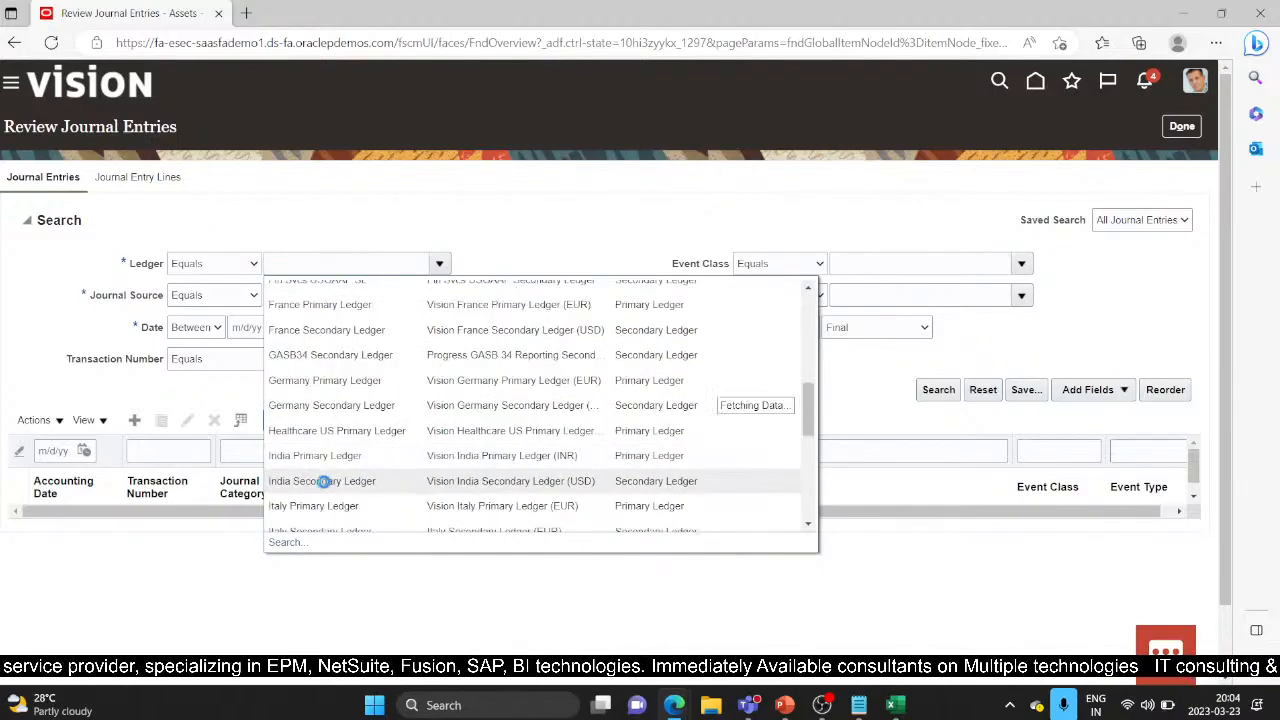
scroll(330, 480, "down", 10)
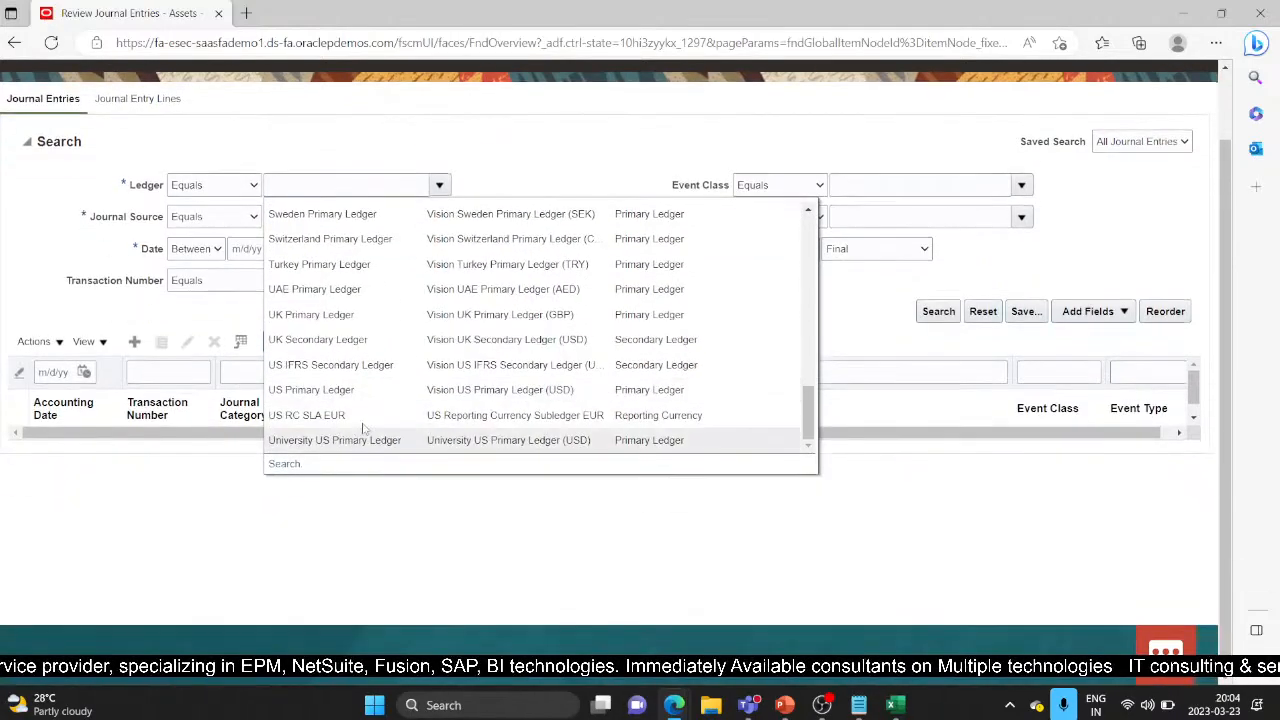
left_click(365, 390)
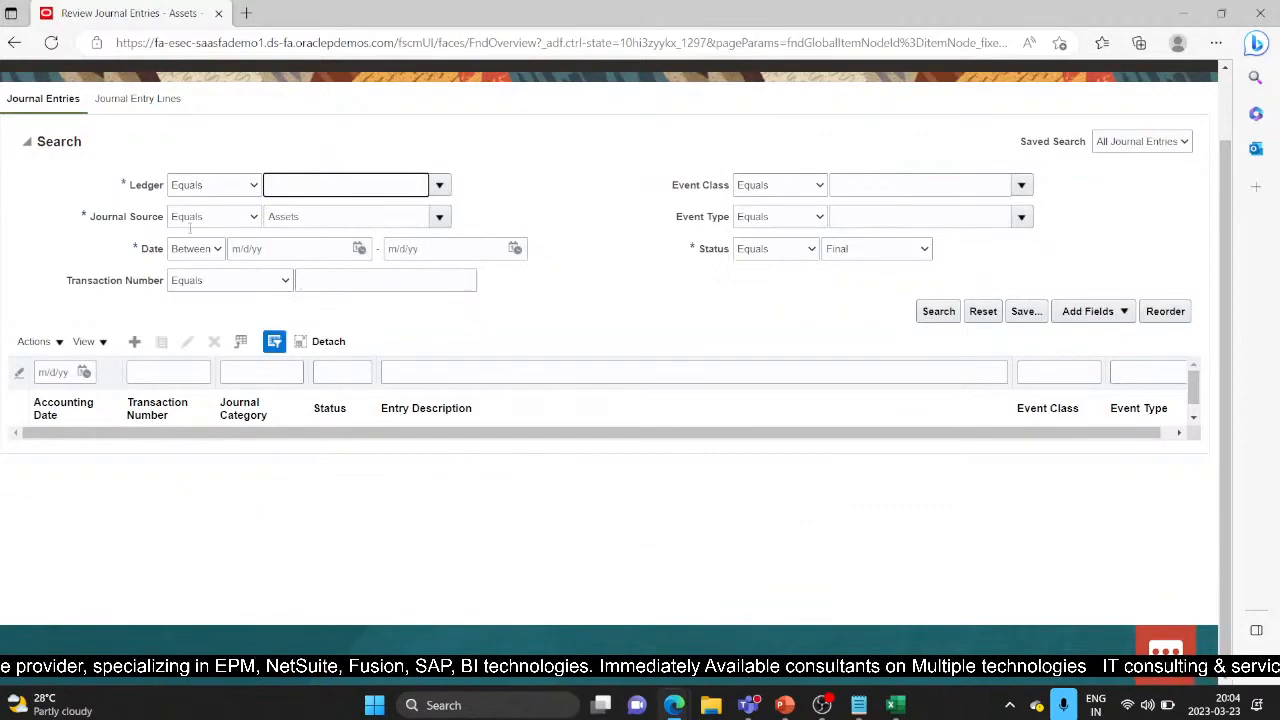
left_click(359, 248)
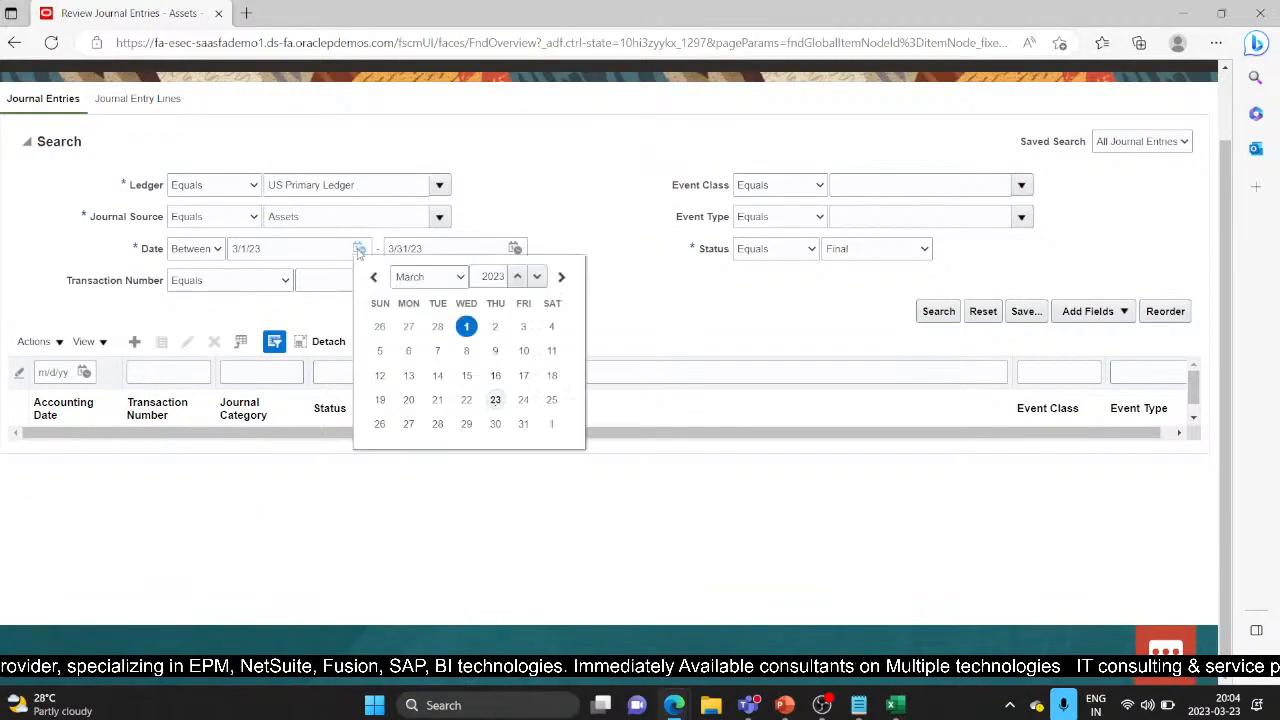
left_click(460, 278)
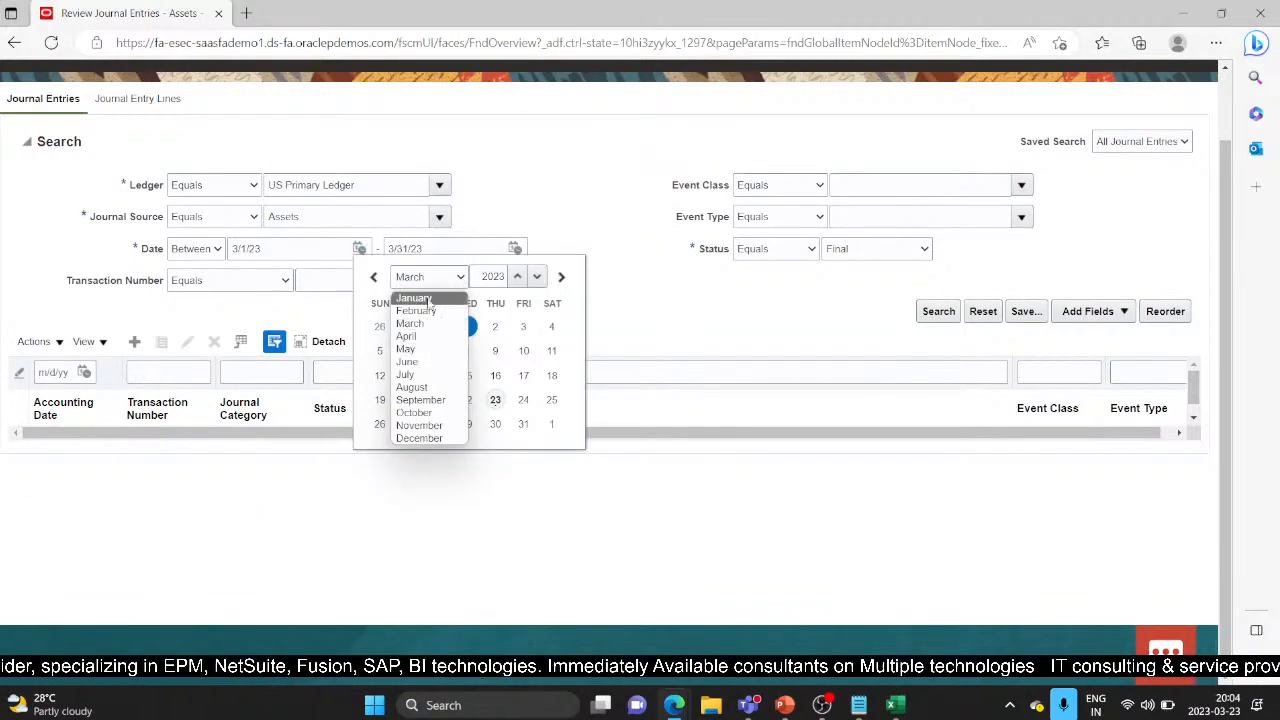
left_click(430, 300)
left_click(380, 326)
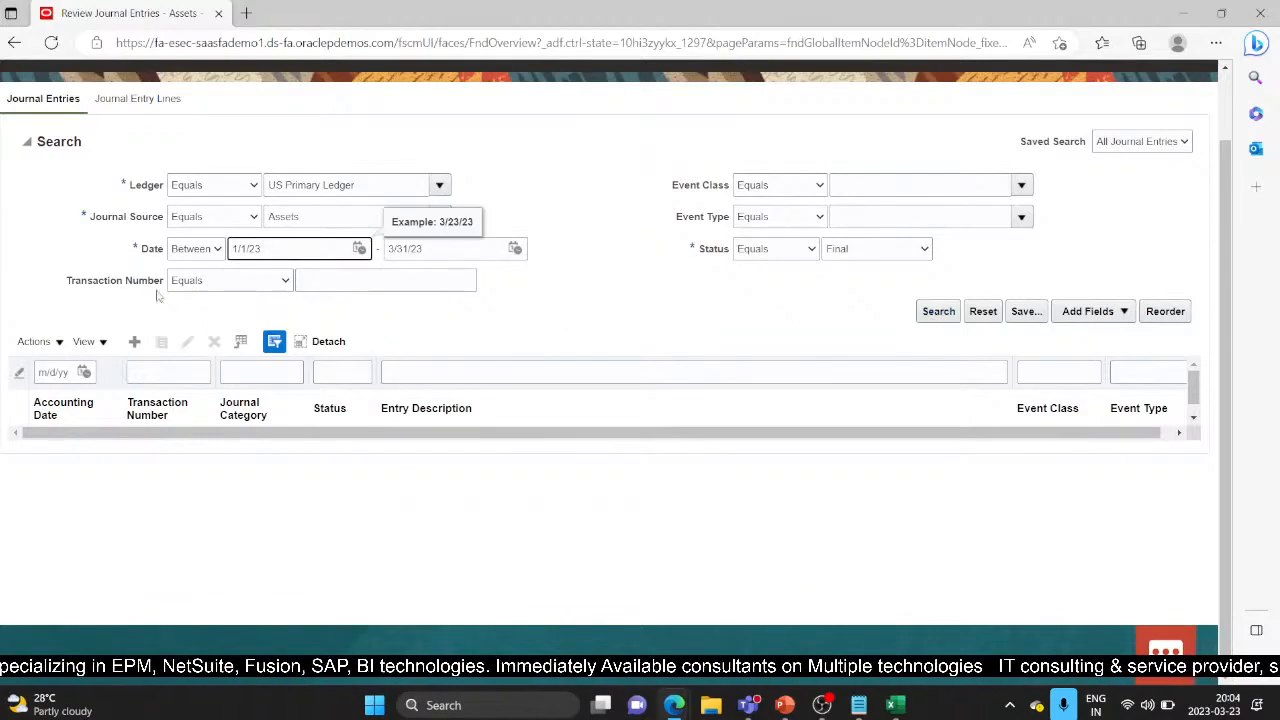
left_click(927, 314)
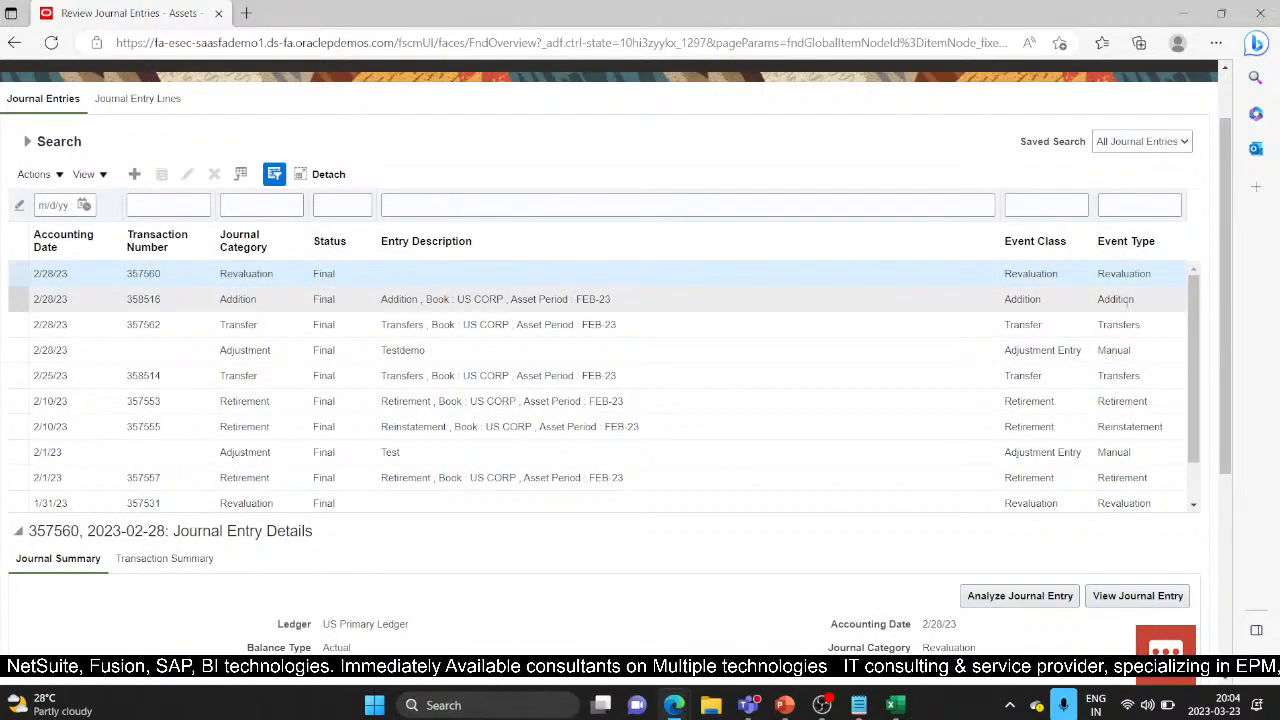
Step: Browse the Transfer, Testdemo adjustment, January depreciation and reinstatement entries in the results
left_click(1118, 324)
left_click(1094, 350)
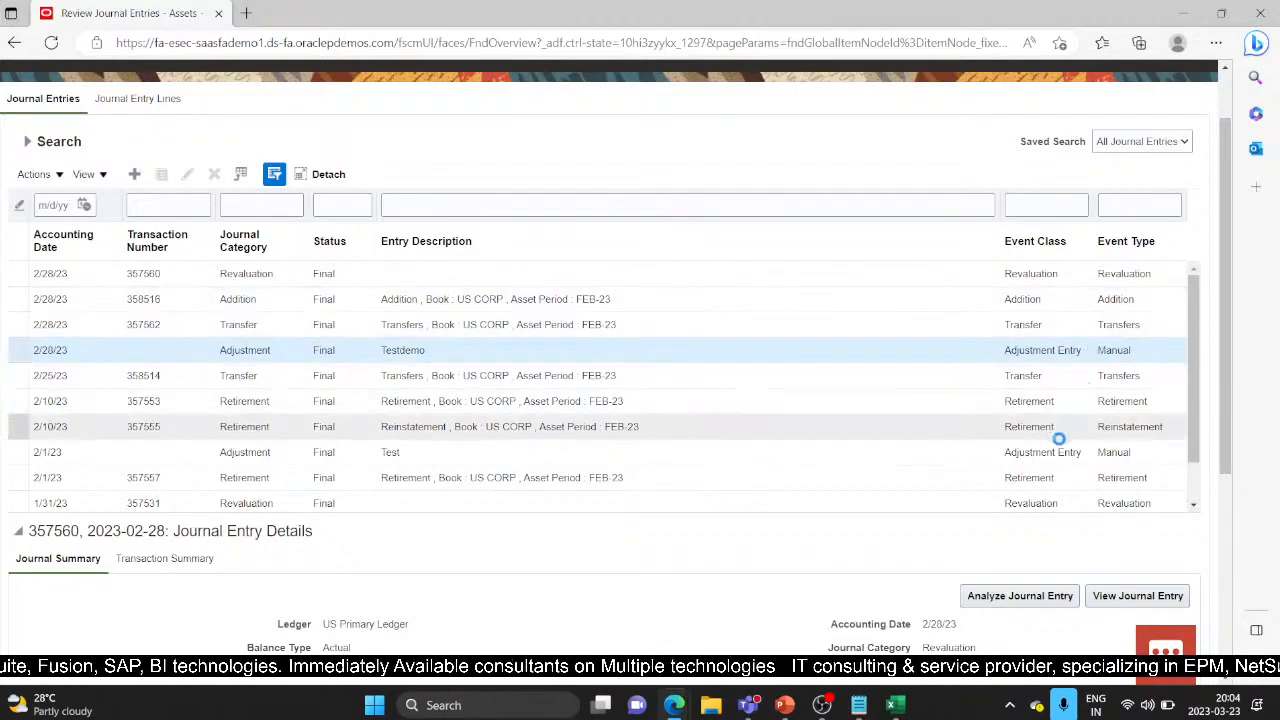
mouse_move(1194, 458)
left_mouse_down()
mouse_move(1194, 495)
mouse_move(1197, 467)
left_mouse_up()
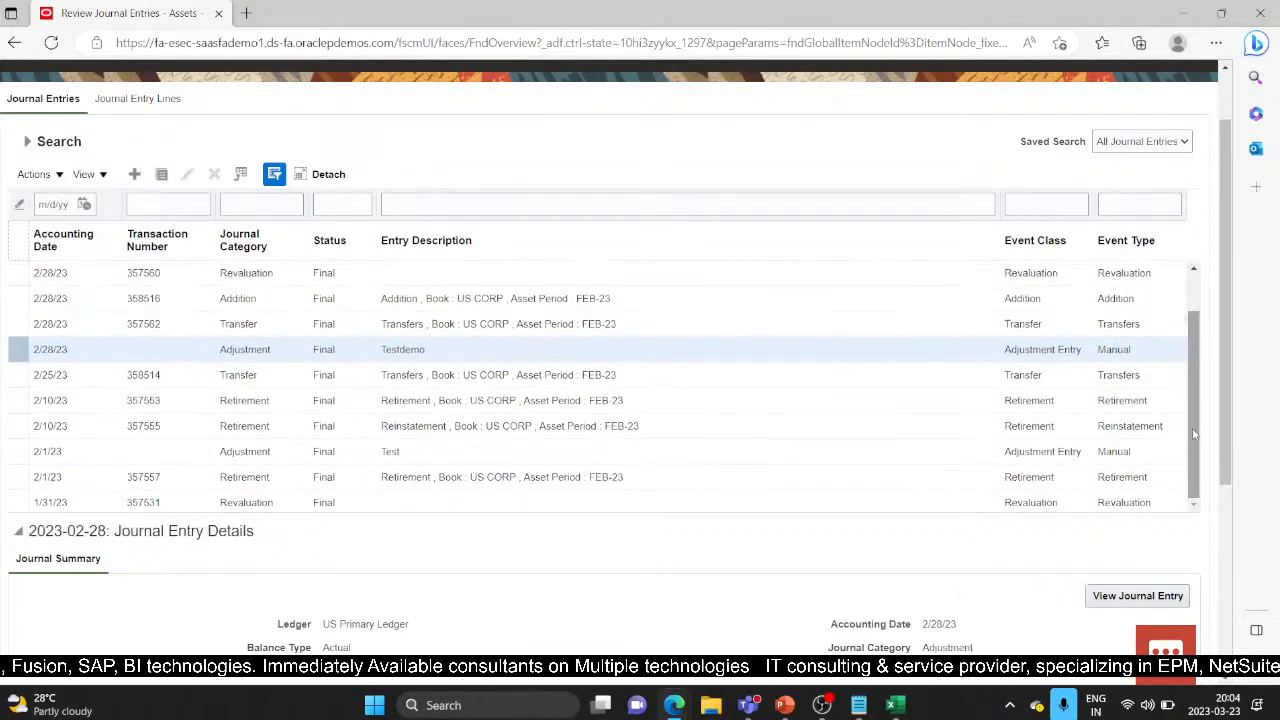
left_click_drag(1195, 412, 1195, 458)
left_click_drag(1195, 366, 1214, 435)
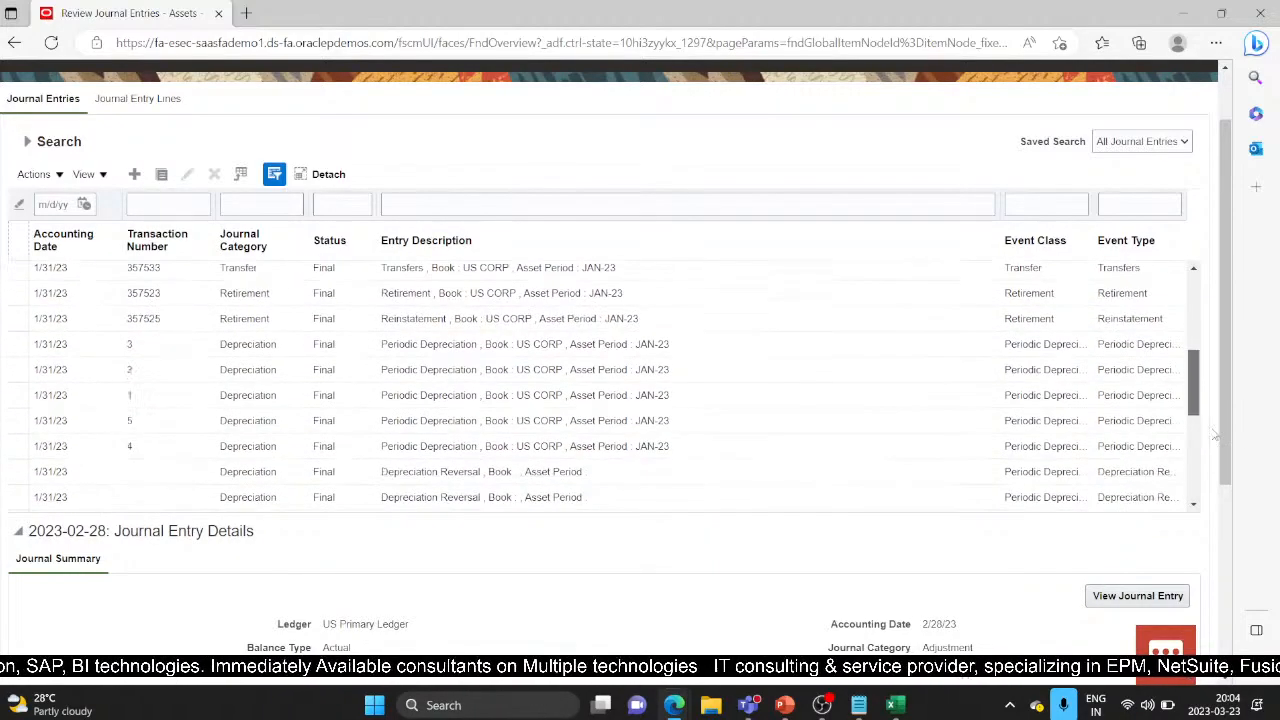
left_click(1063, 419)
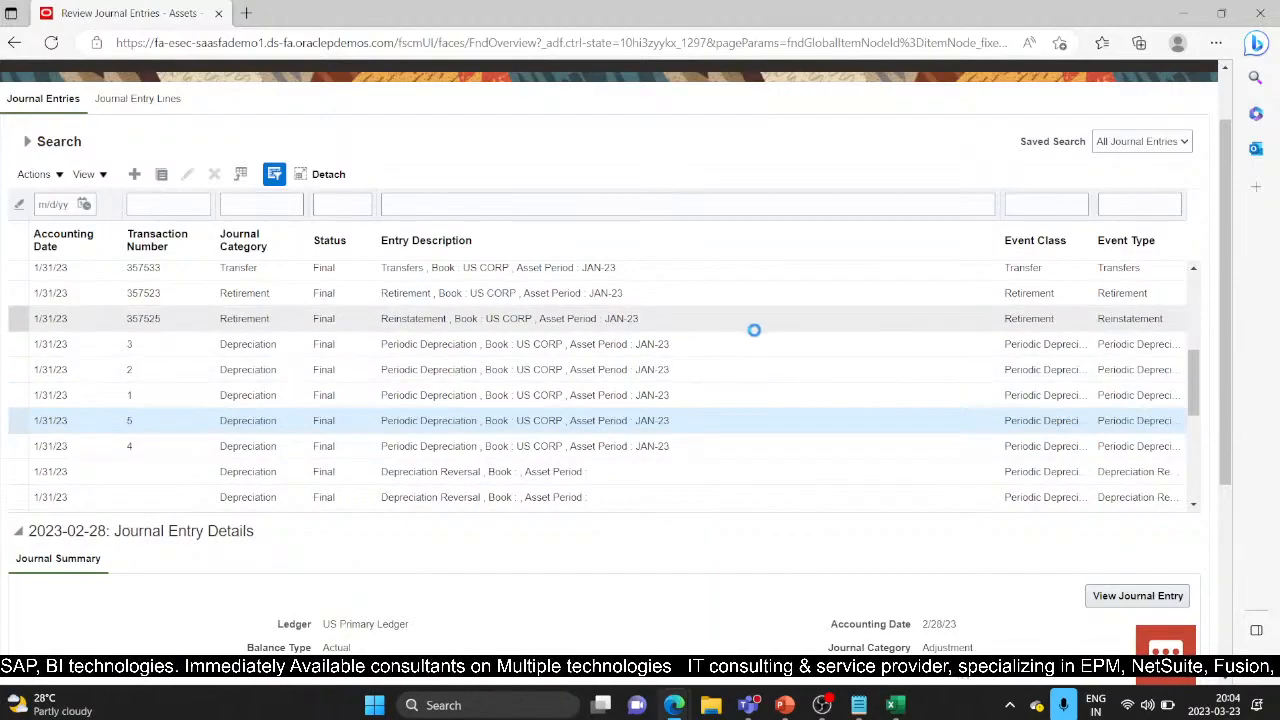
left_click(596, 318)
scroll(700, 420, "down", 3)
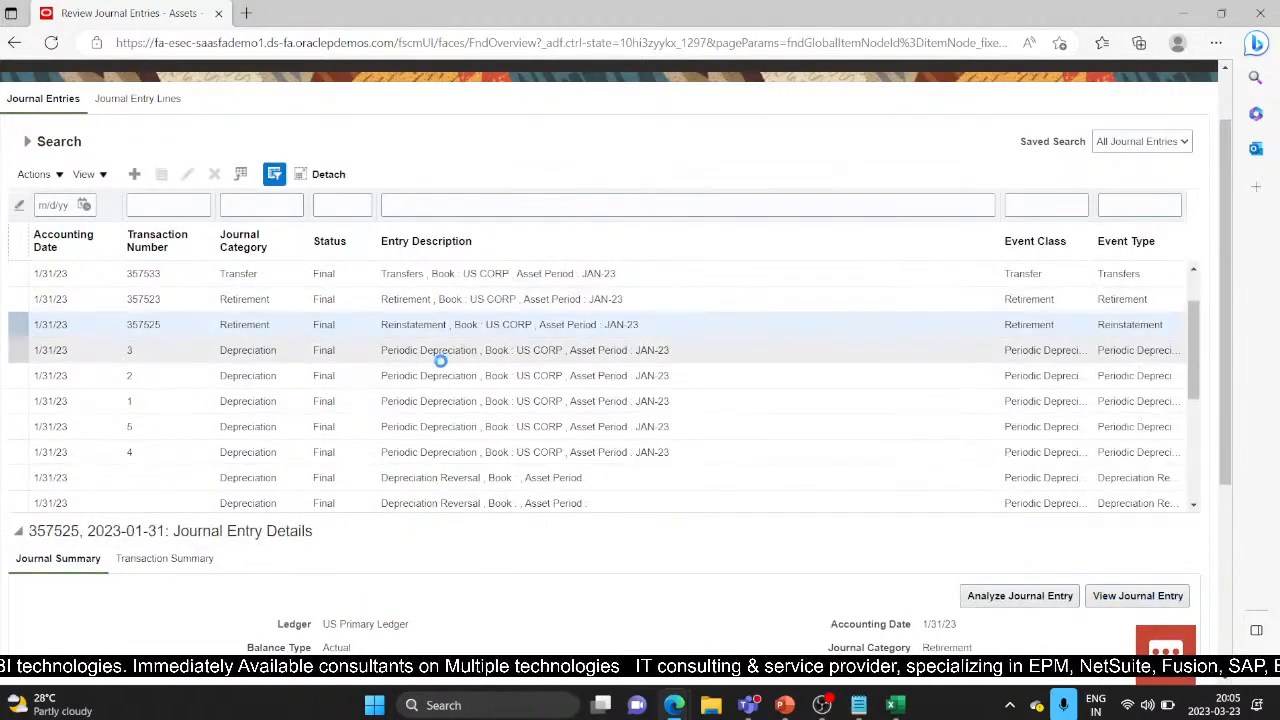
scroll(142, 333, "up", 3)
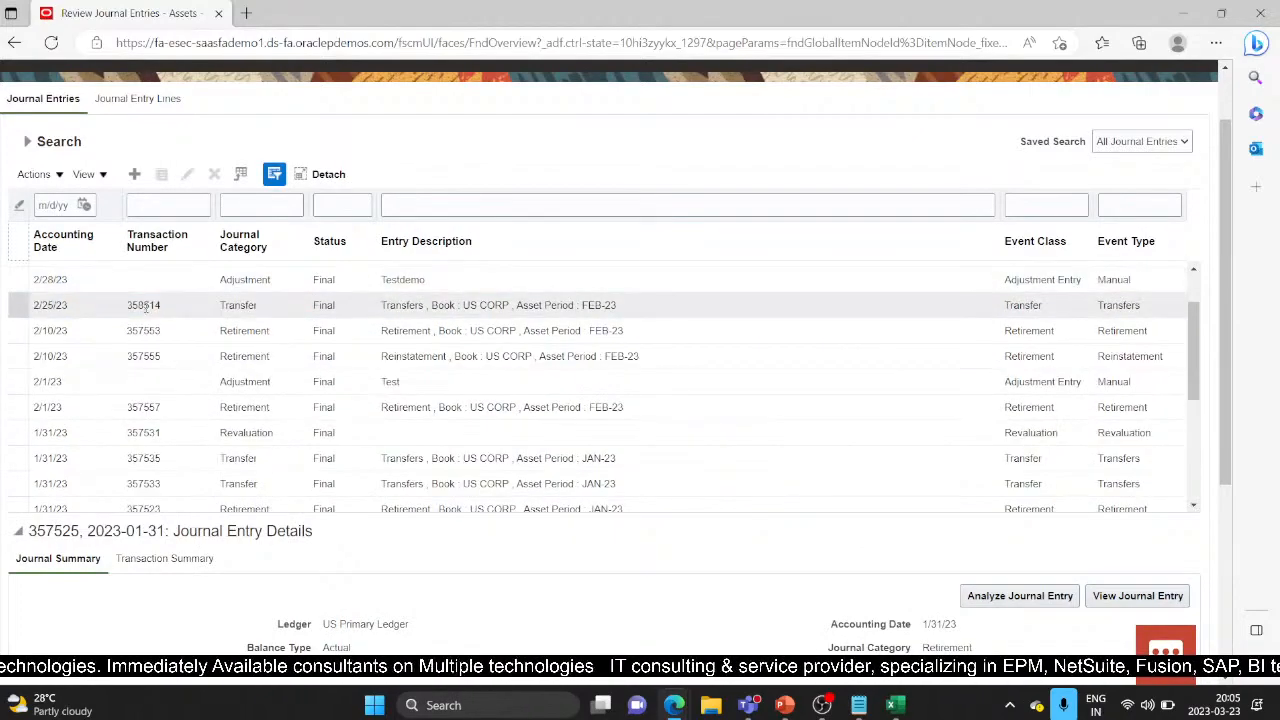
Step: Select retirement entry 357553 dated 2/10/23 and open its full journal entry
left_click(218, 334)
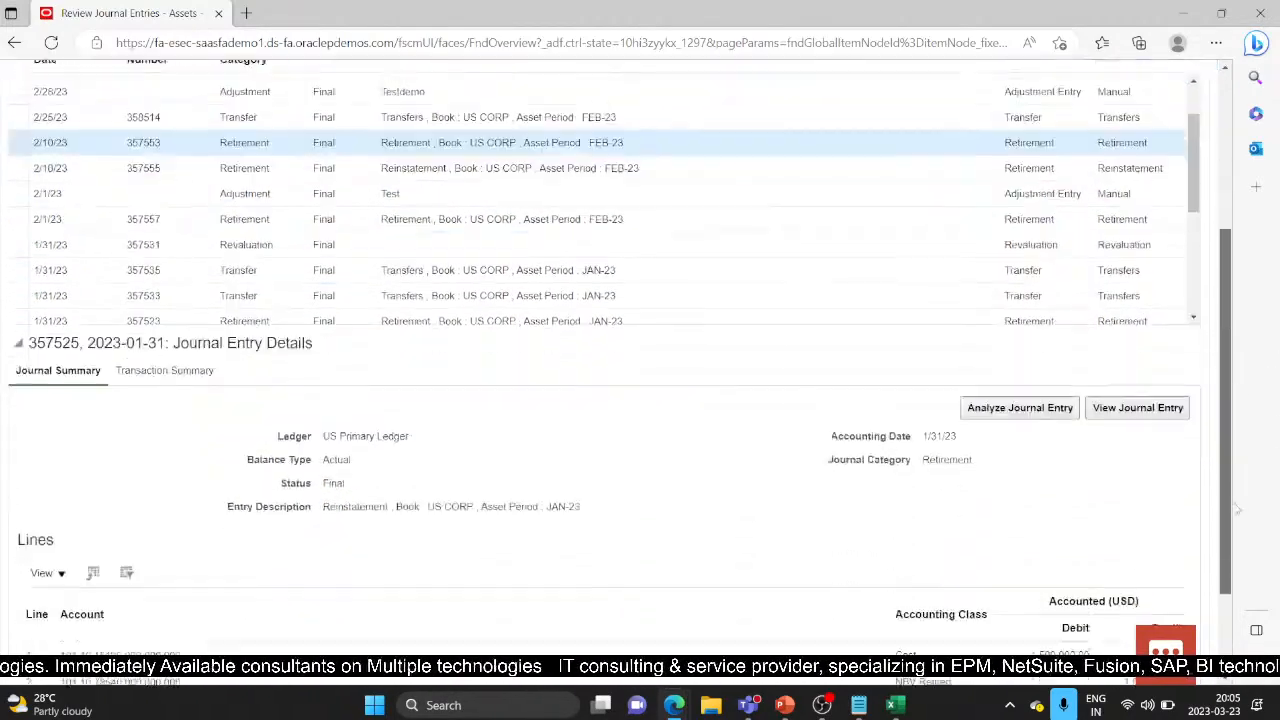
scroll(1225, 380, "down", 3)
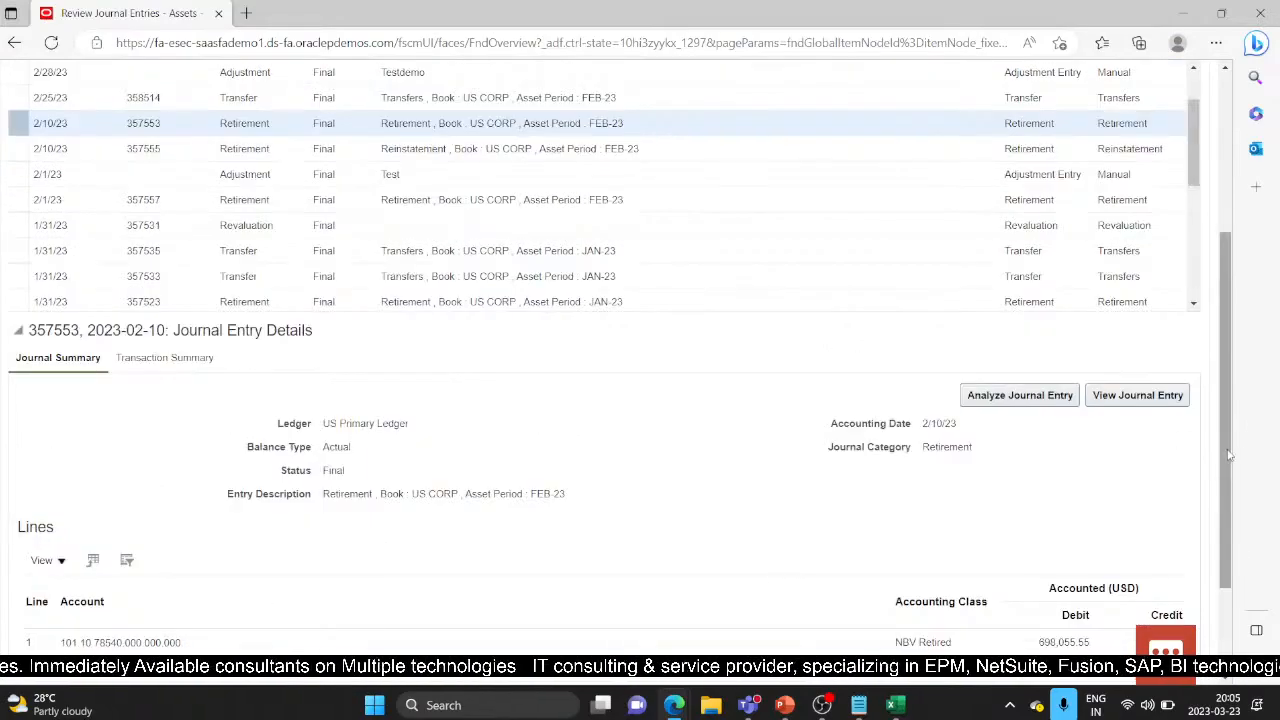
scroll(1225, 450, "down", 2)
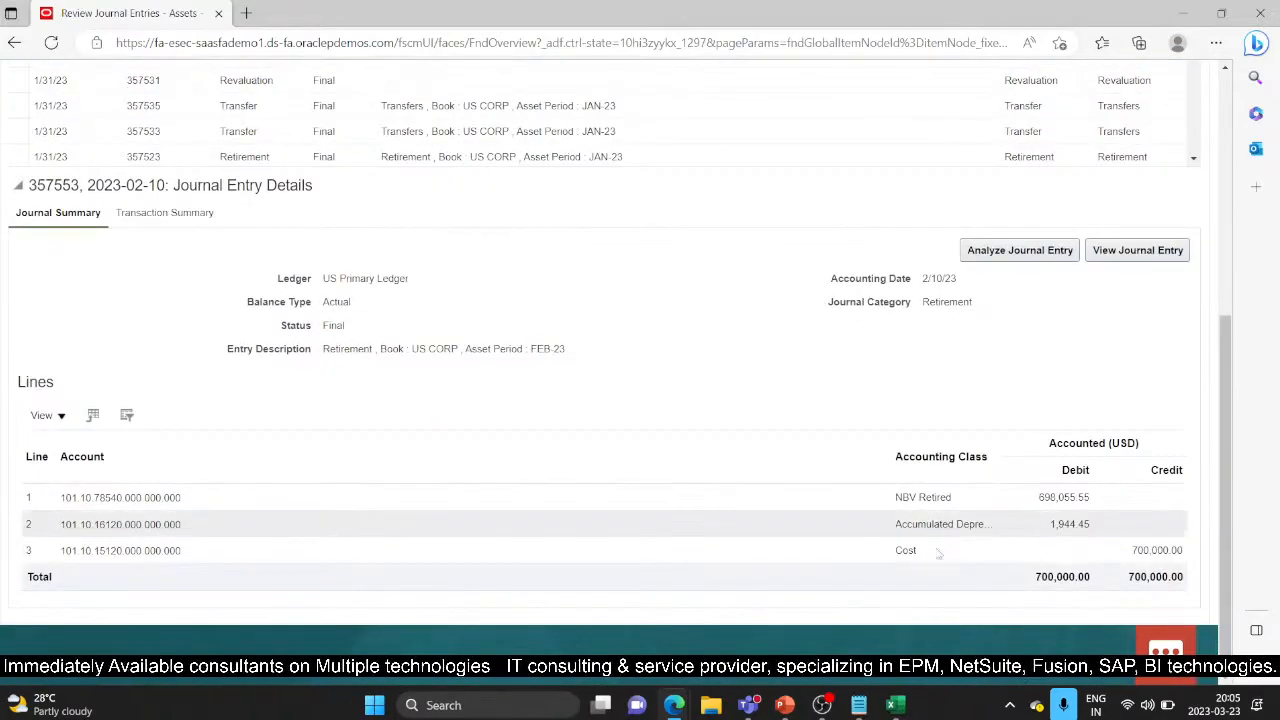
left_click(1140, 252)
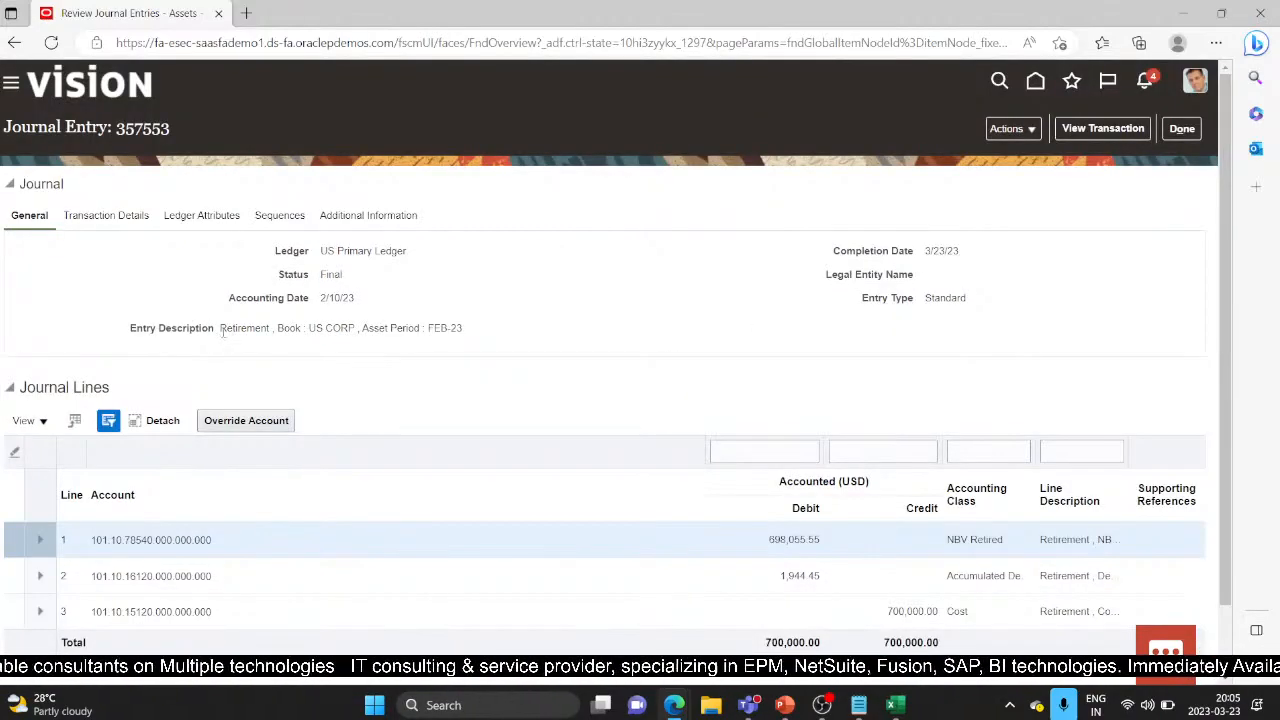
Step: Review the partial retirement transaction behind journal entry 357553
left_click_drag(222, 335, 451, 337)
left_click(494, 346)
triple_click(494, 346)
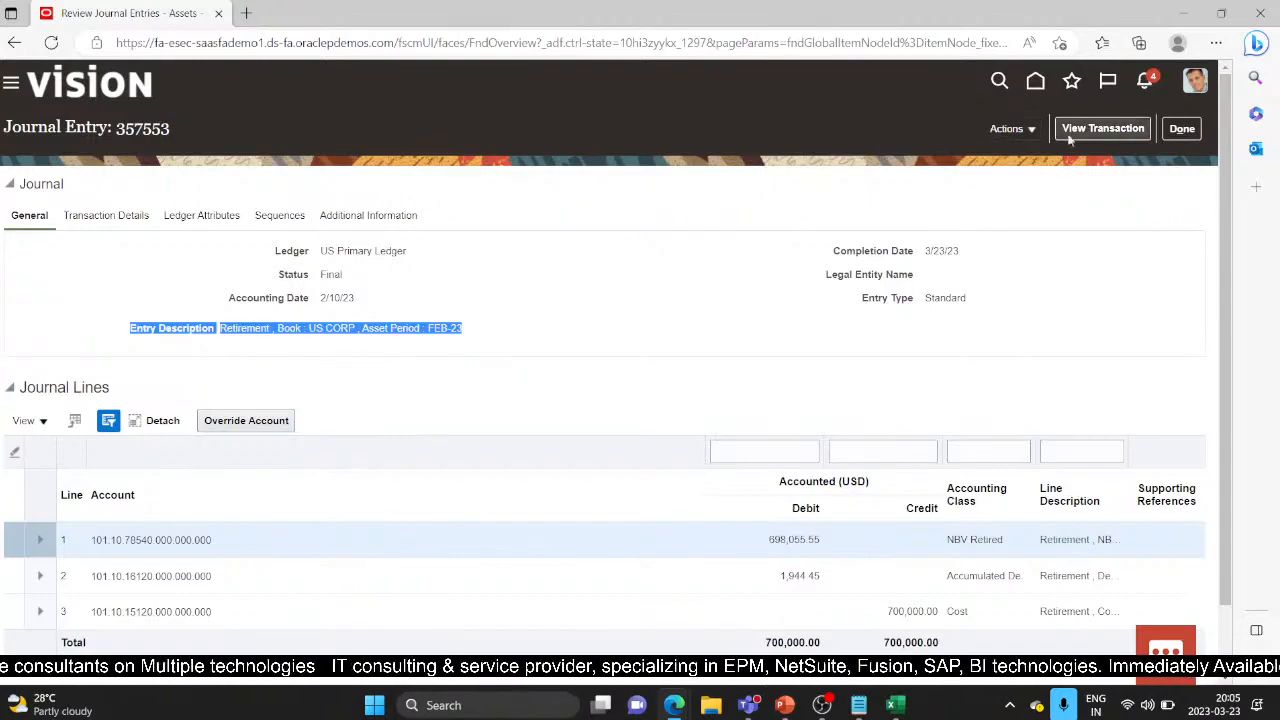
left_click(1137, 127)
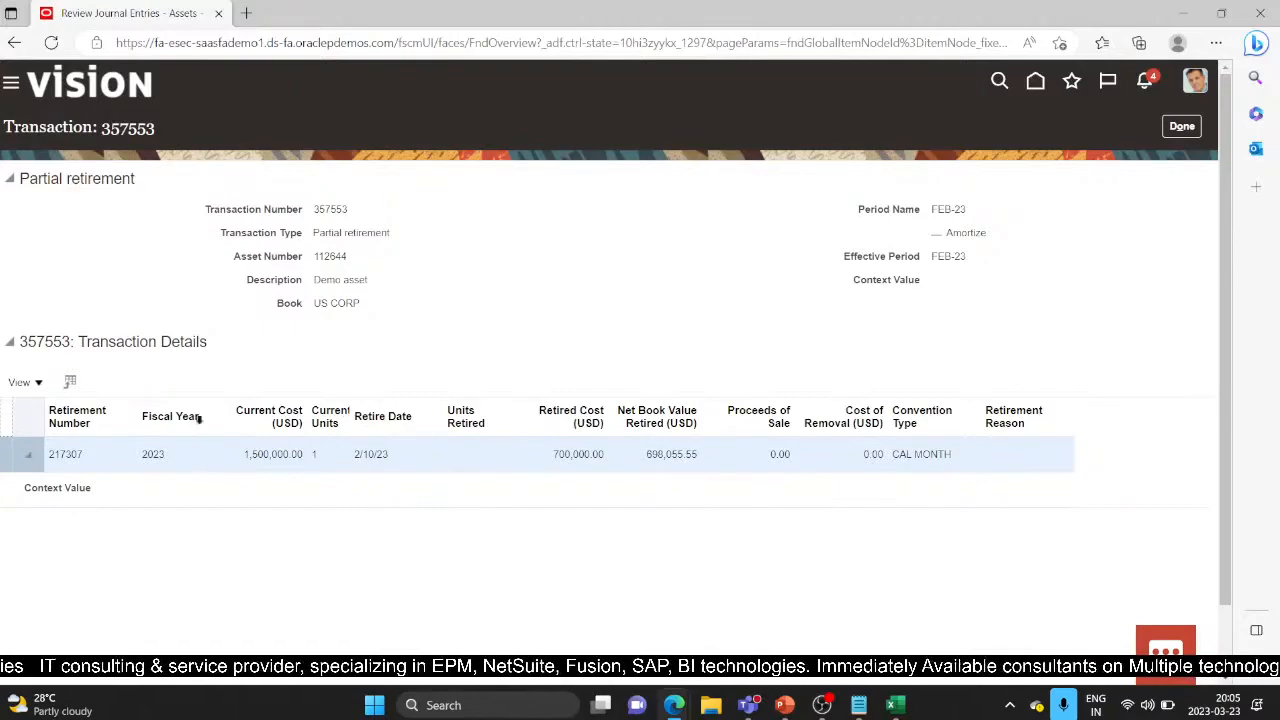
left_click(1180, 128)
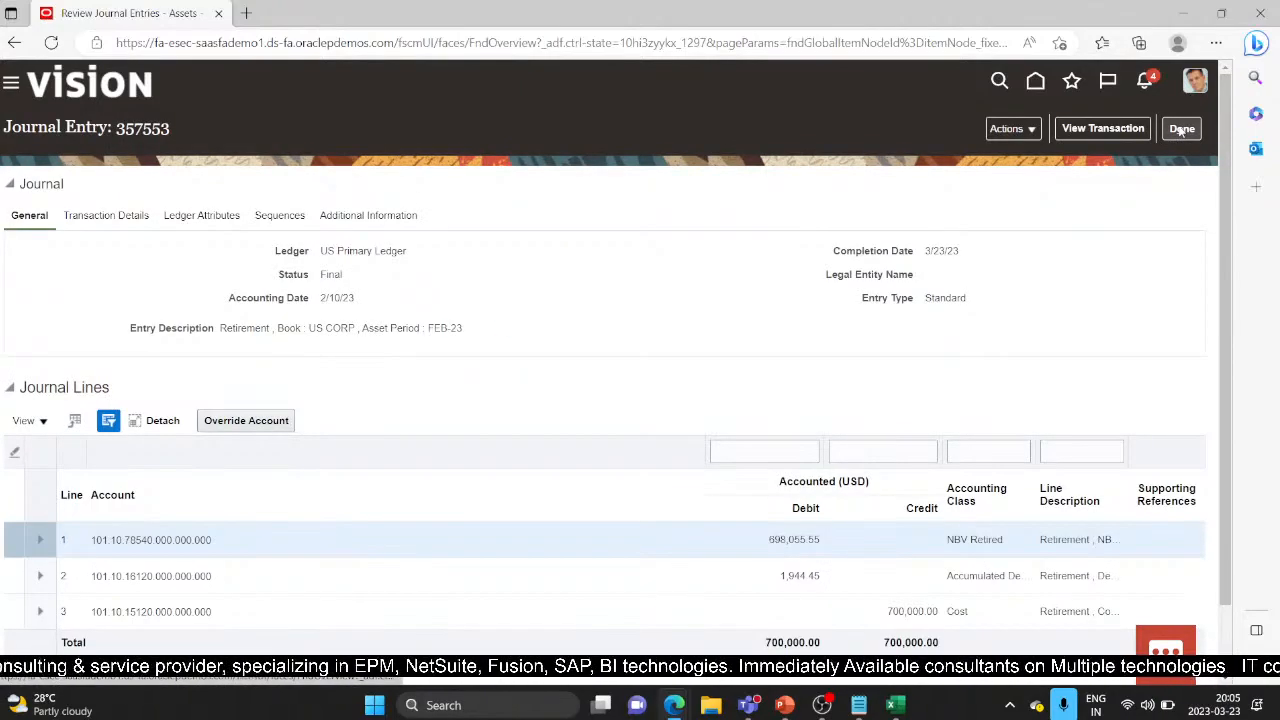
Step: View the T-accounts for entry 357553, then return to the journal entries list
left_click(1036, 129)
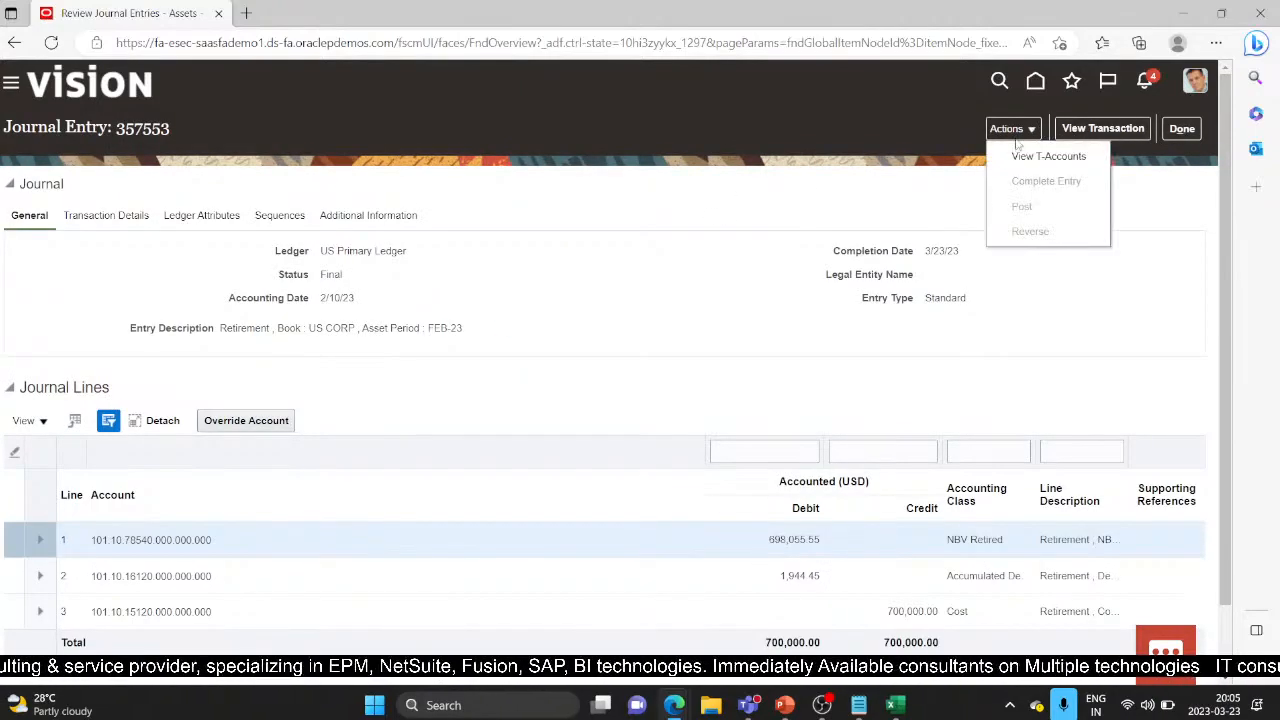
left_click(1034, 157)
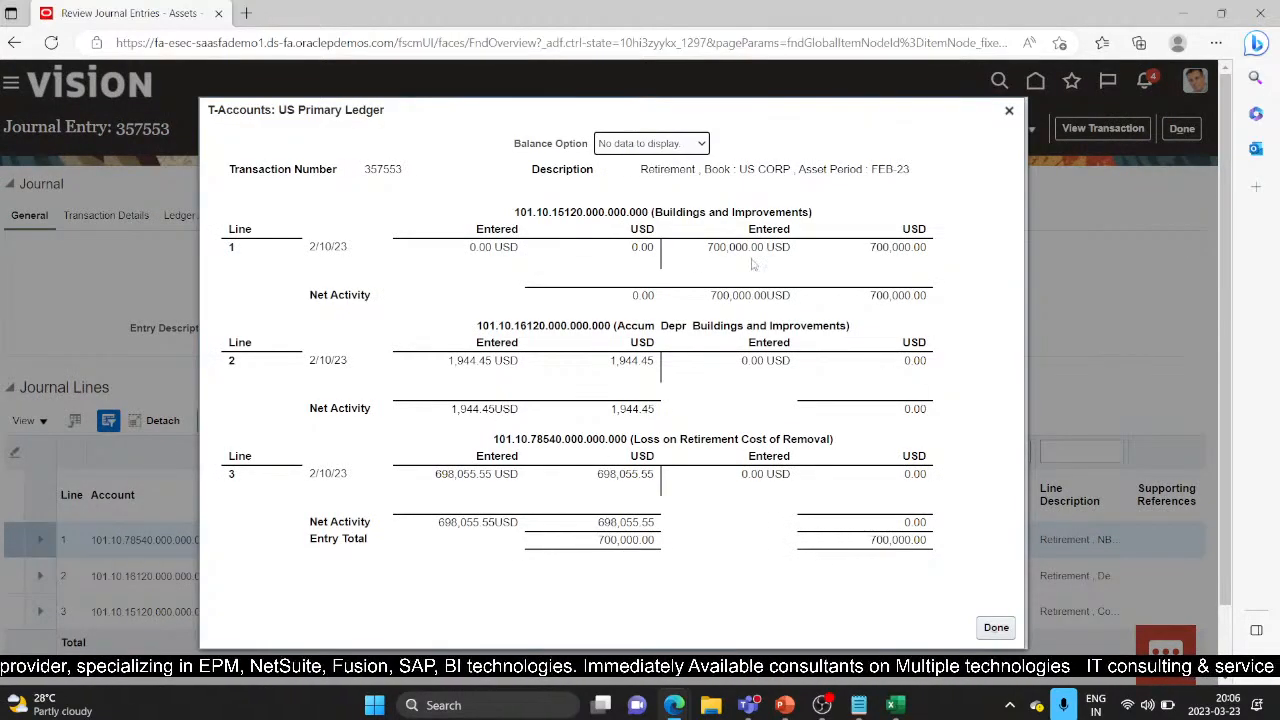
left_click(996, 628)
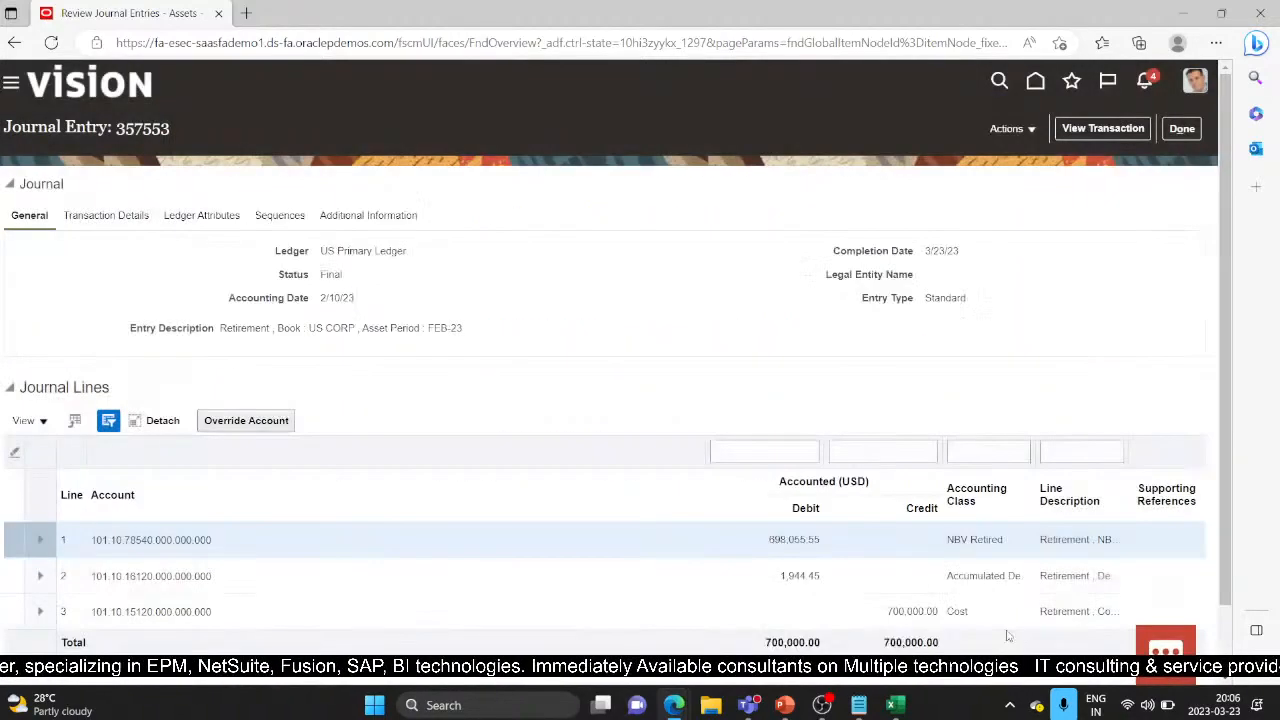
left_click(1182, 128)
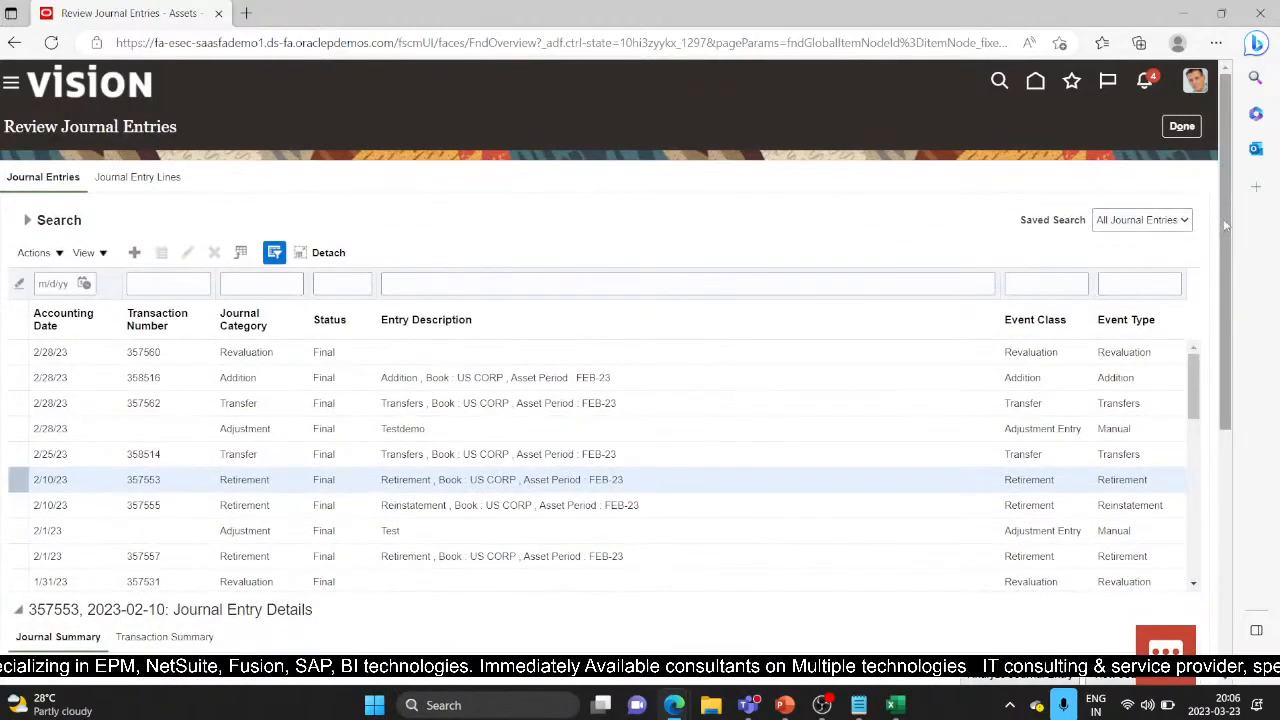
Step: Leave the journal entries and view the FEB-23 depreciation period details without running depreciation
left_click(1196, 126)
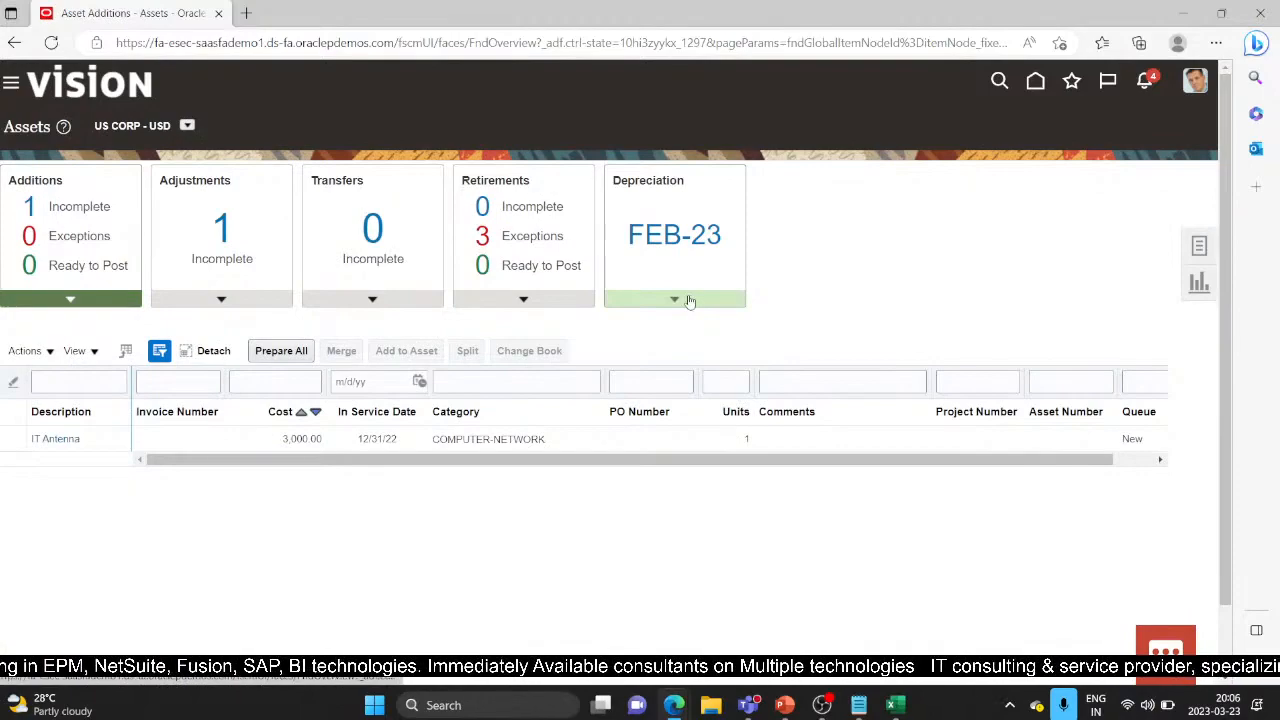
left_click(689, 301)
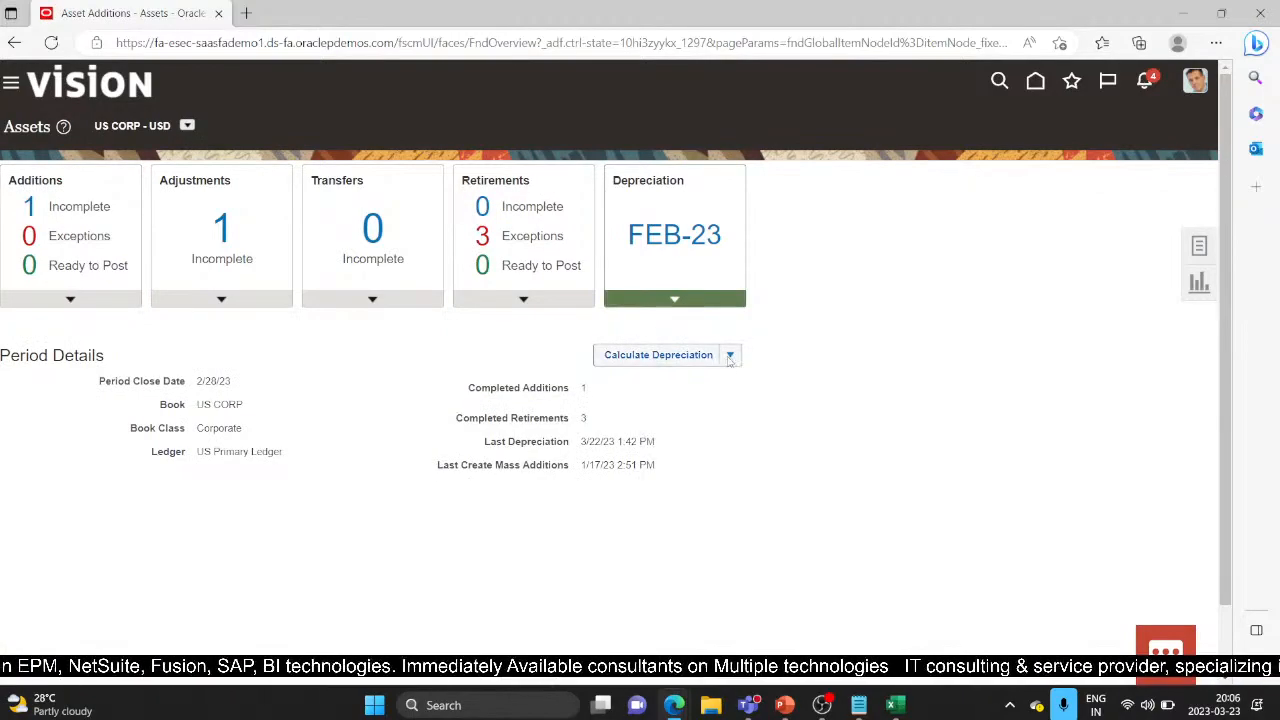
left_click(688, 355)
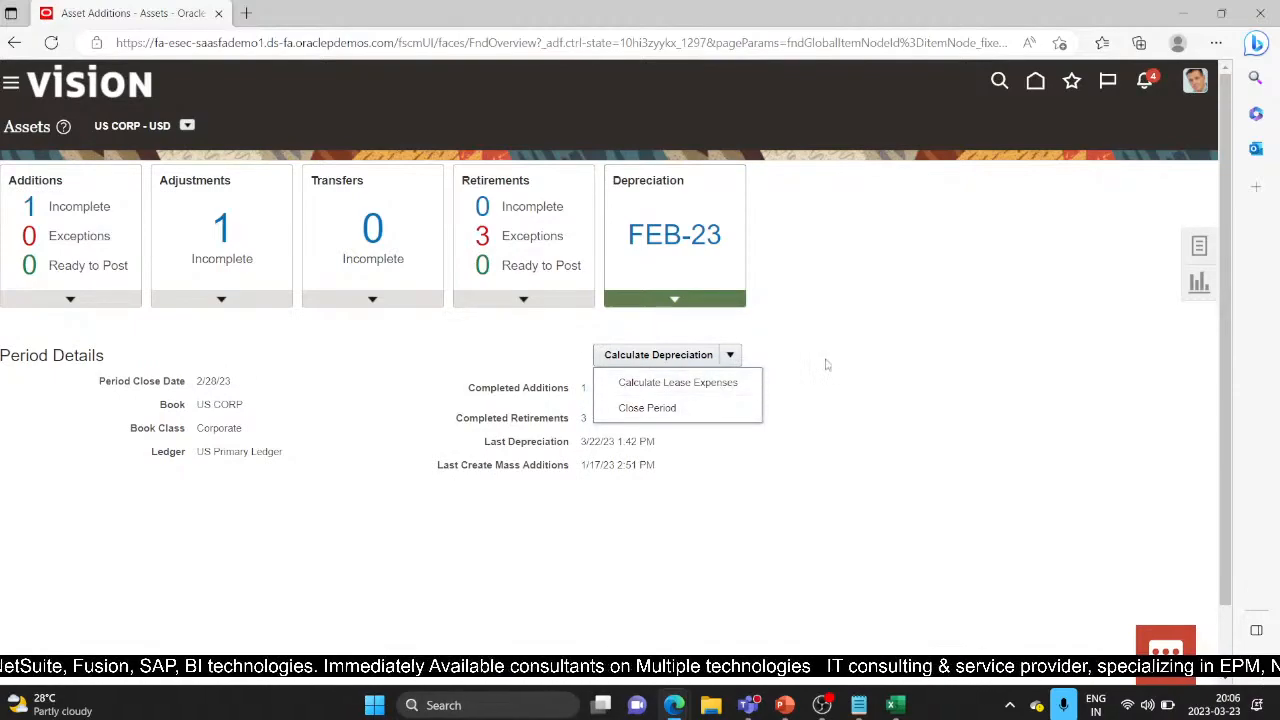
left_click(926, 399)
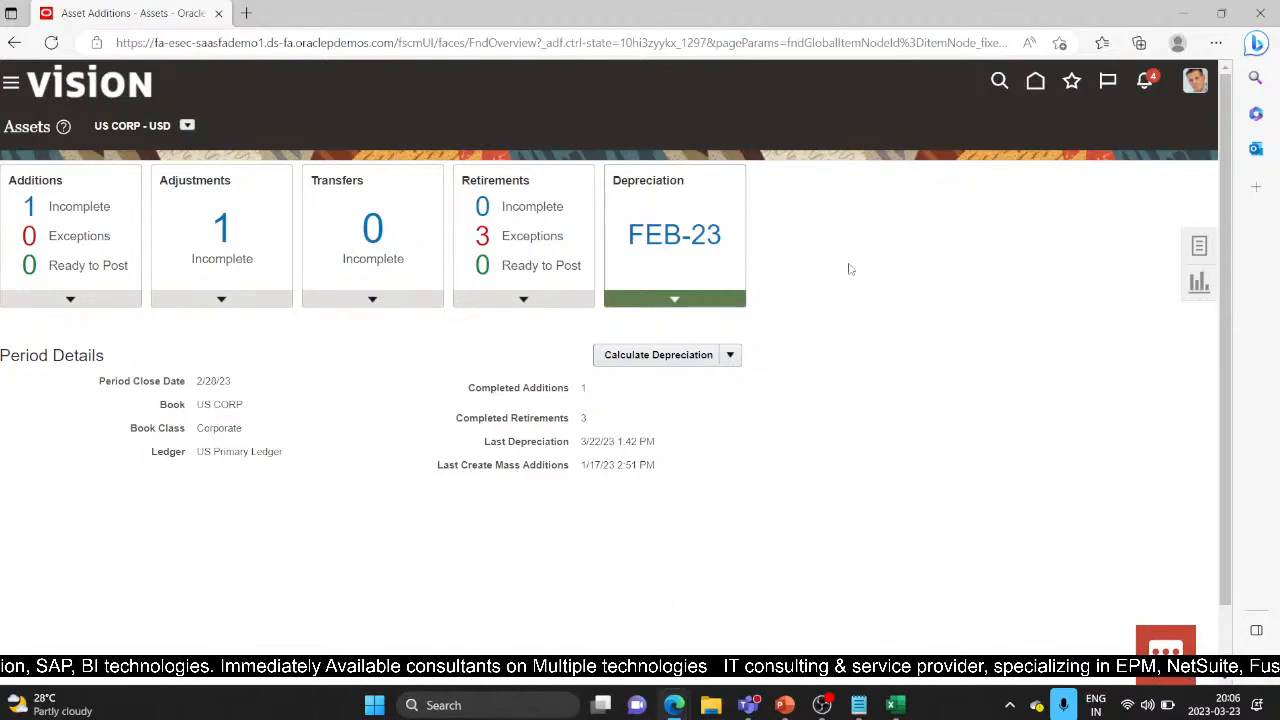
Step: In the Oracle Financials deck, present slide 11, the Thank You slide, full screen
left_click(785, 705)
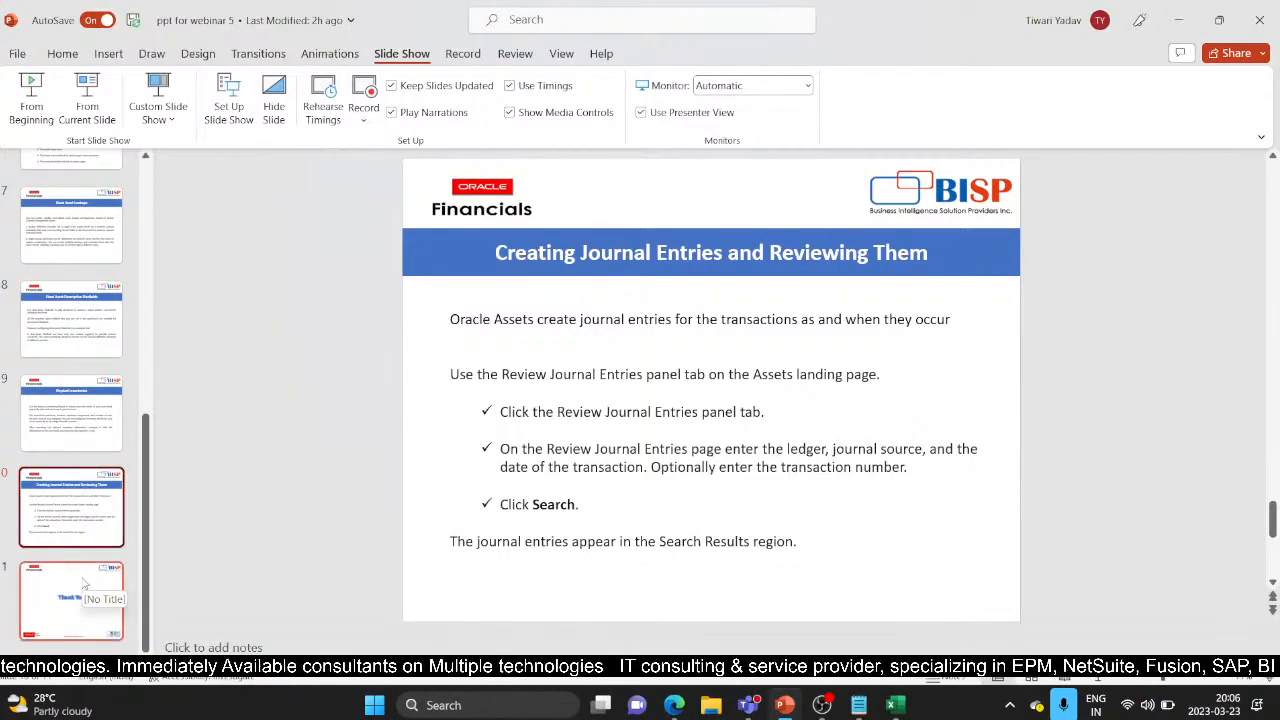
scroll(120, 332, "up", 5)
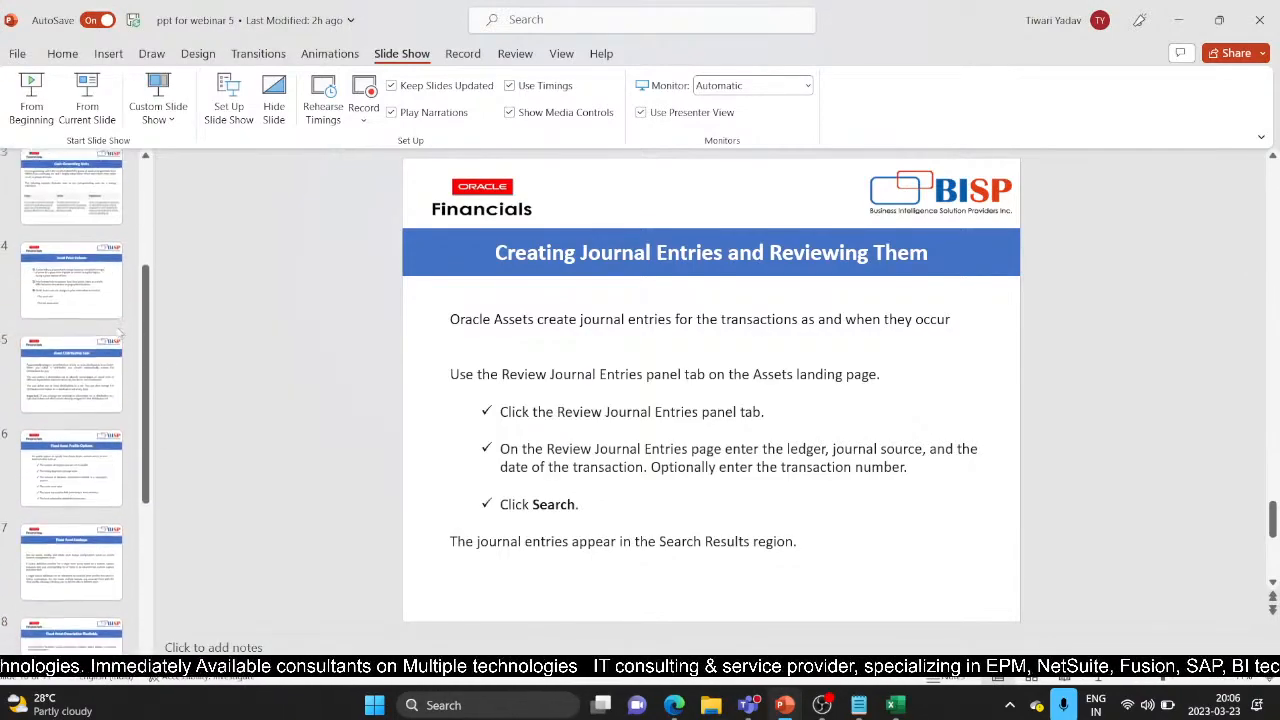
scroll(120, 333, "up", 3)
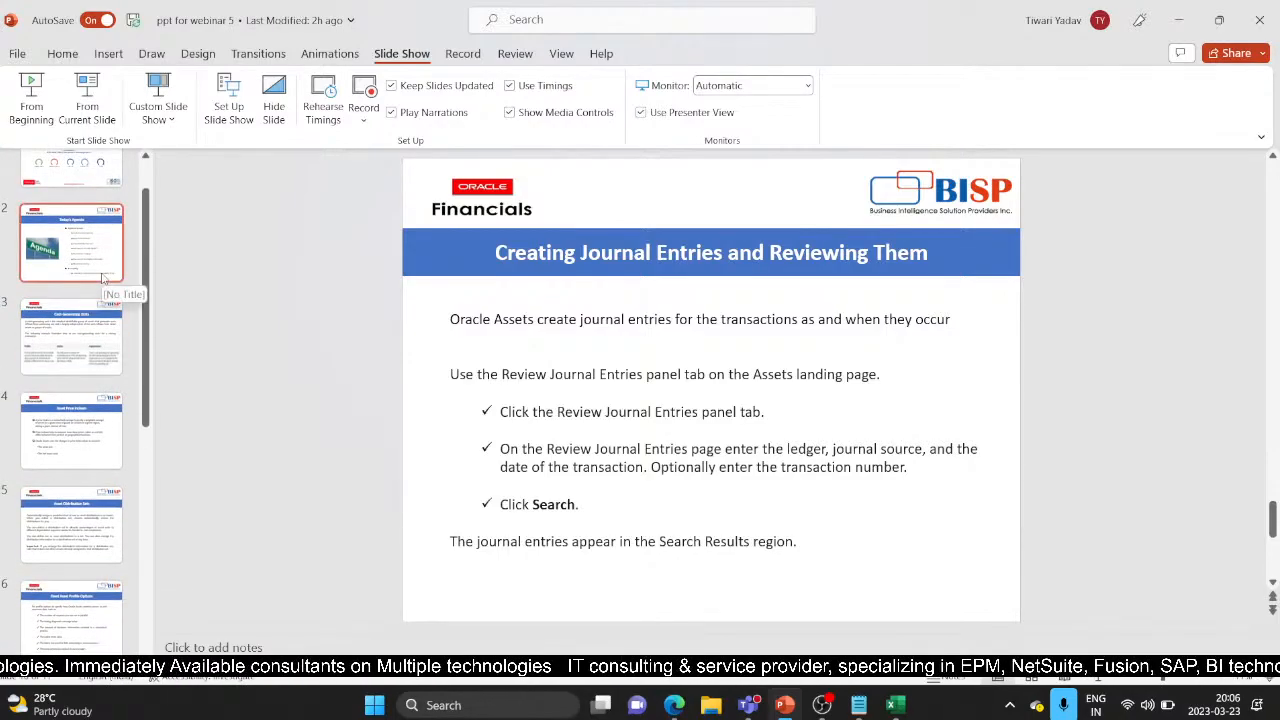
scroll(70, 560, "down", 6)
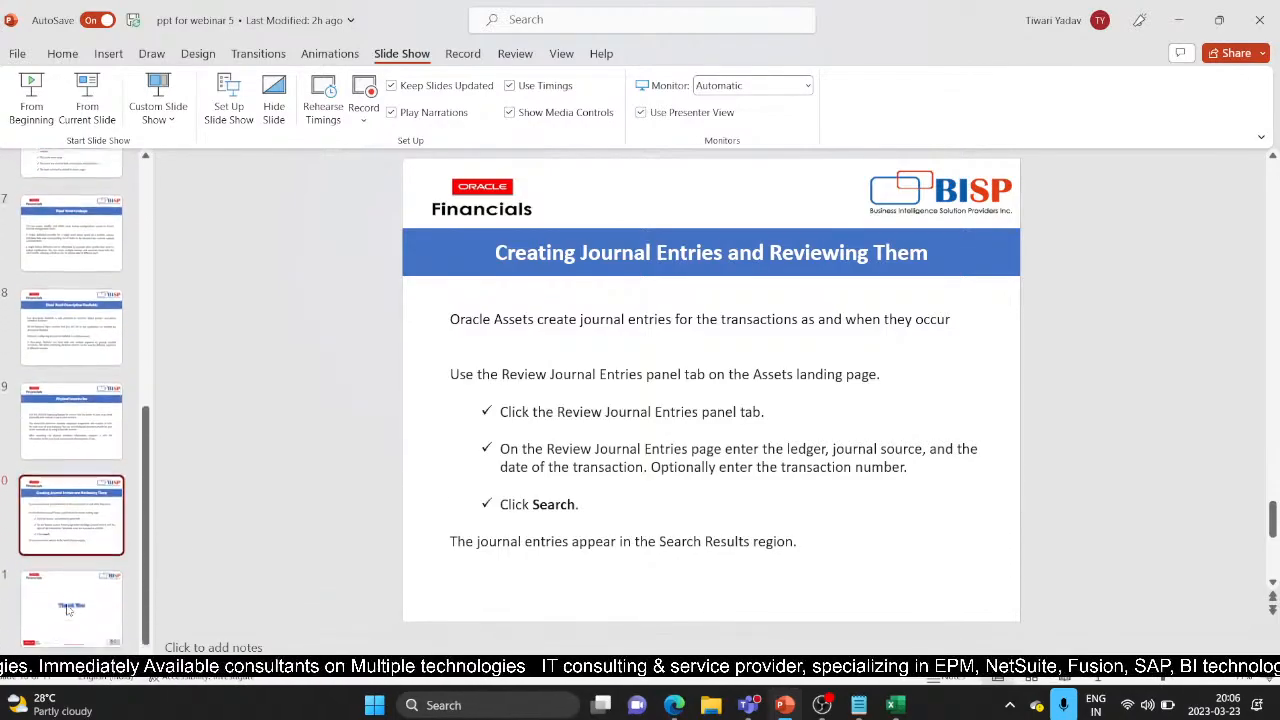
left_click(68, 610)
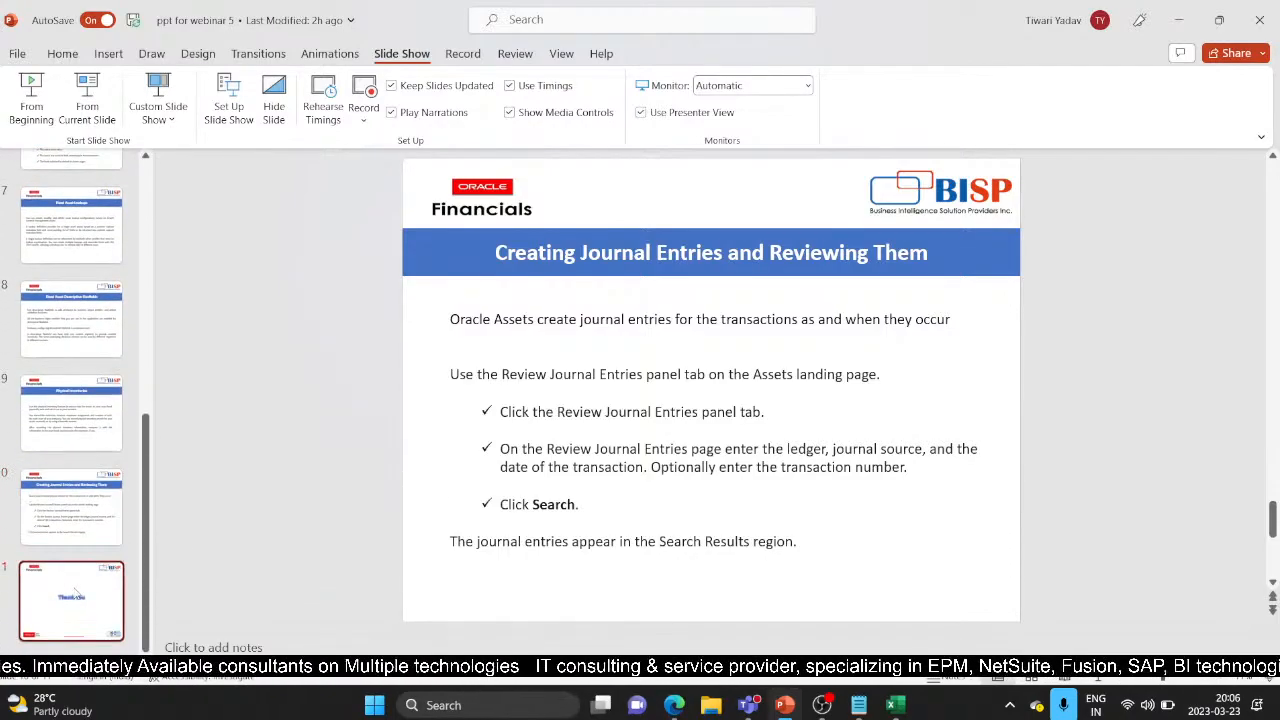
left_click(87, 95)
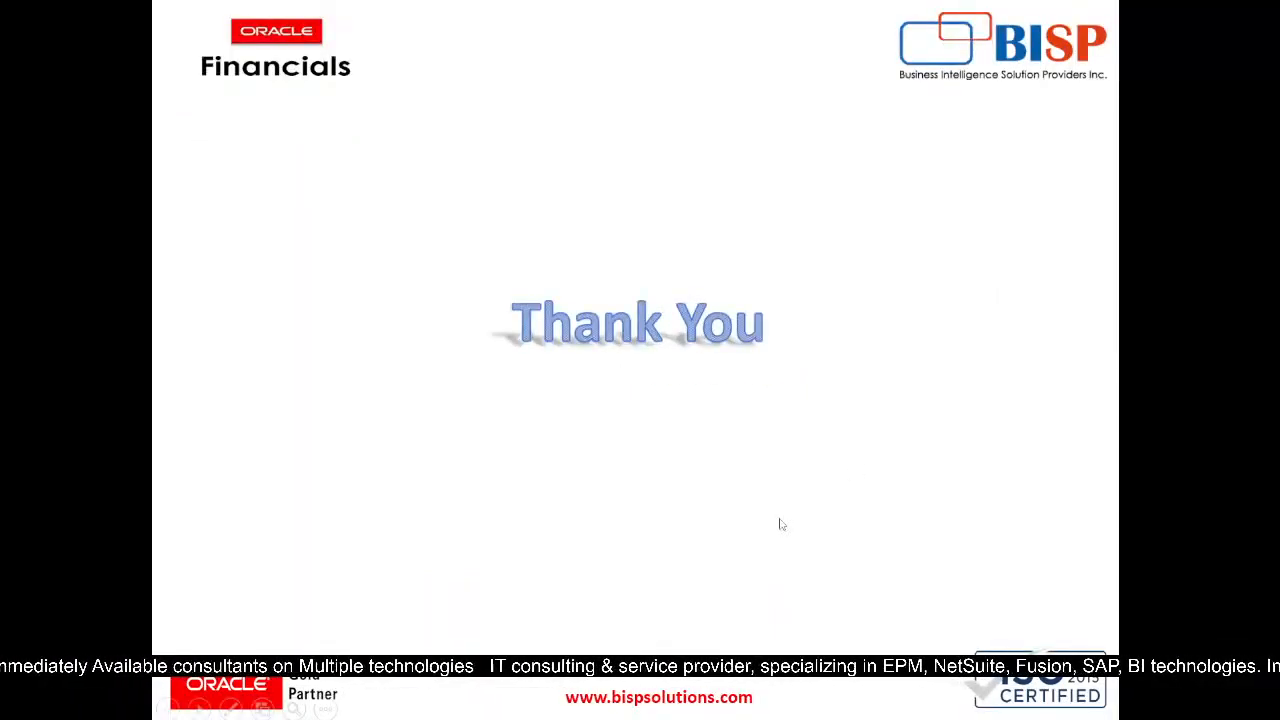